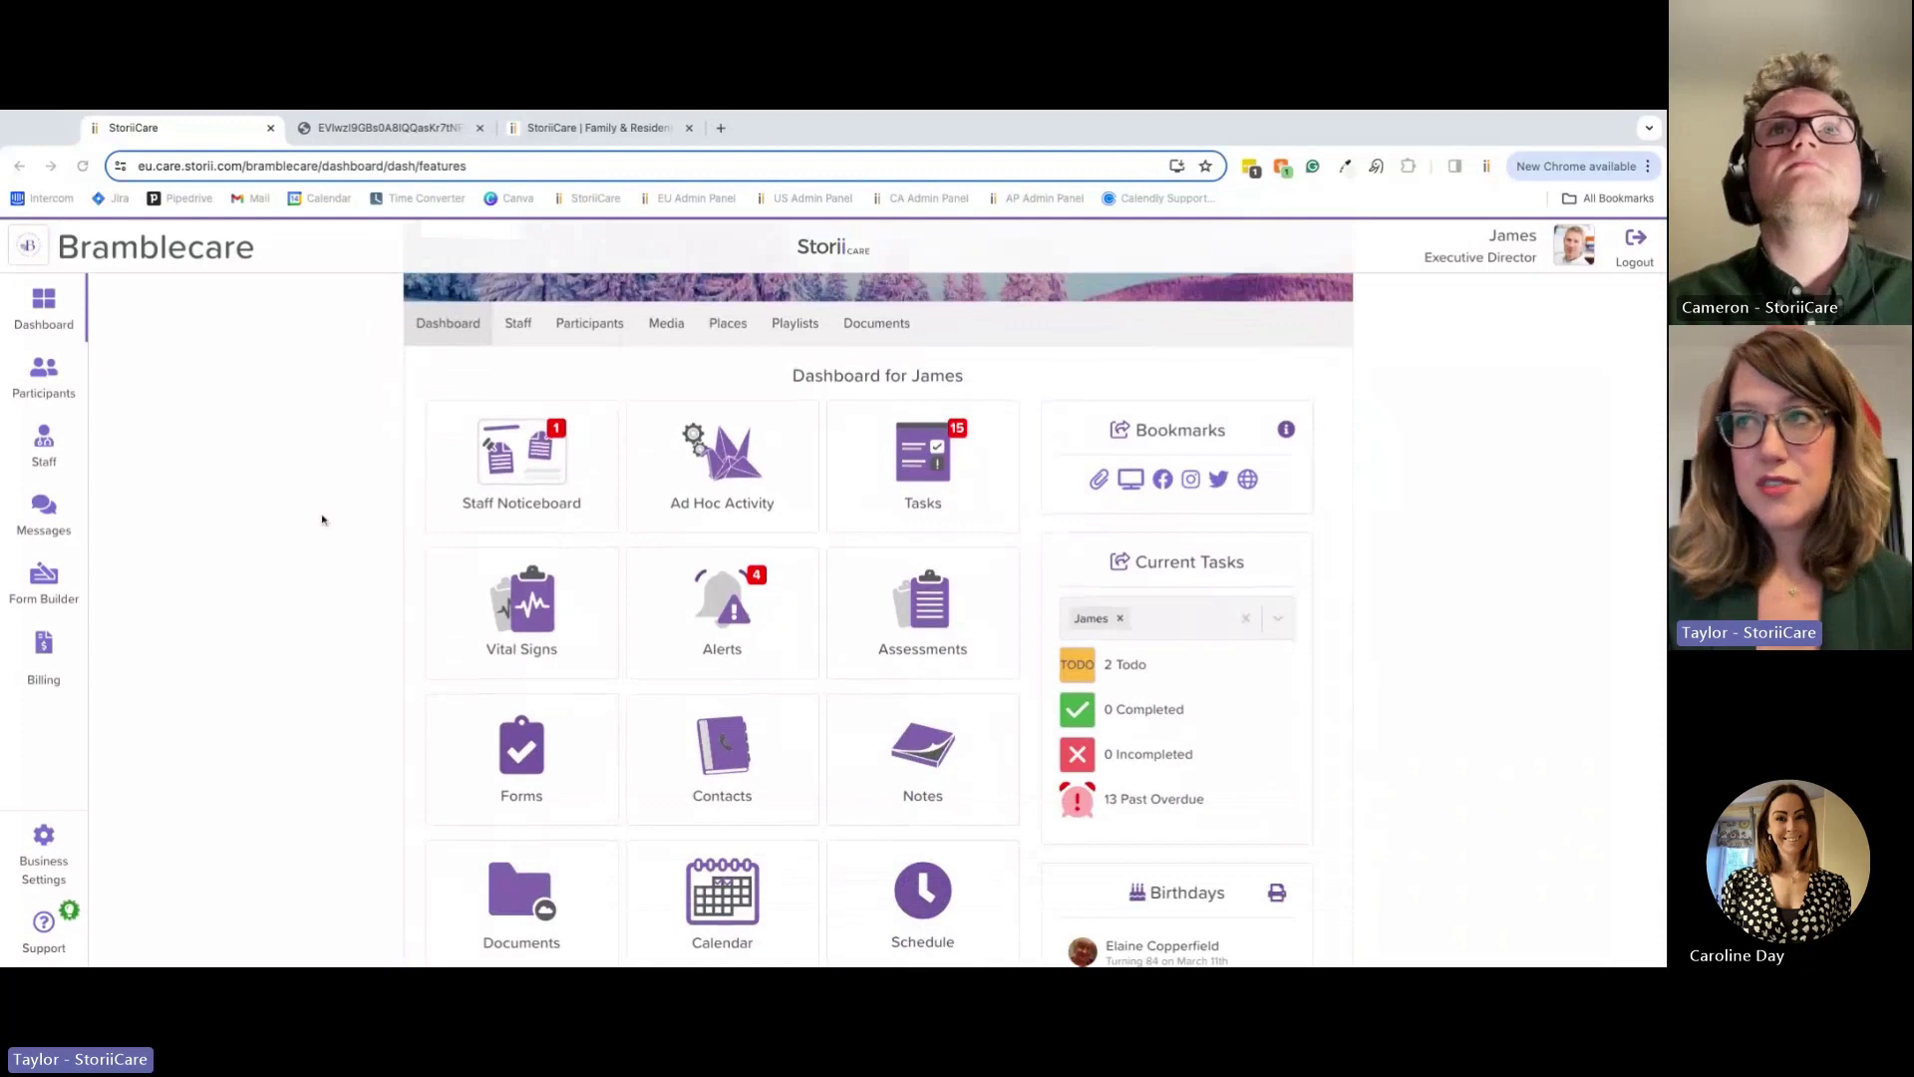
# Step: Open the dashboard's Tasks list and clear its staff filter so tasks for all staff are listed
pyautogui.scroll(2, 324, 515)
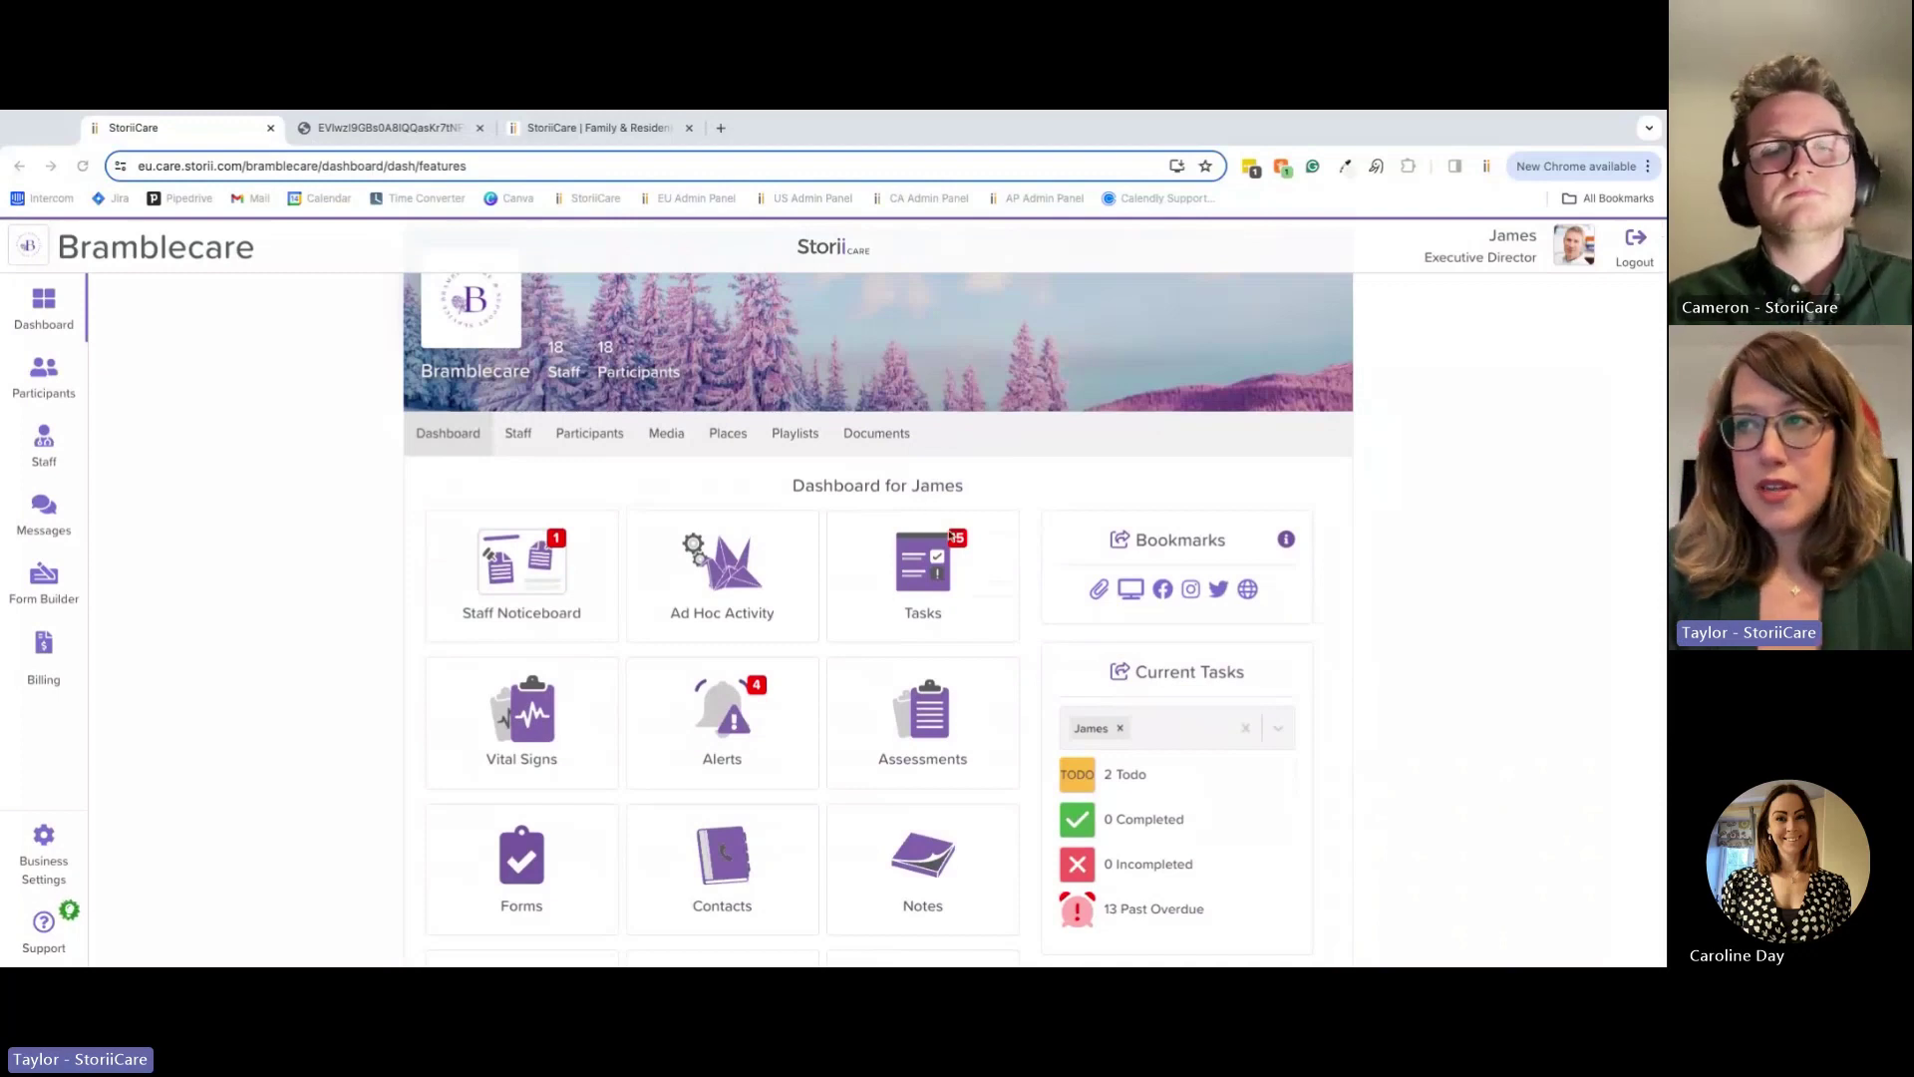
pyautogui.click(937, 583)
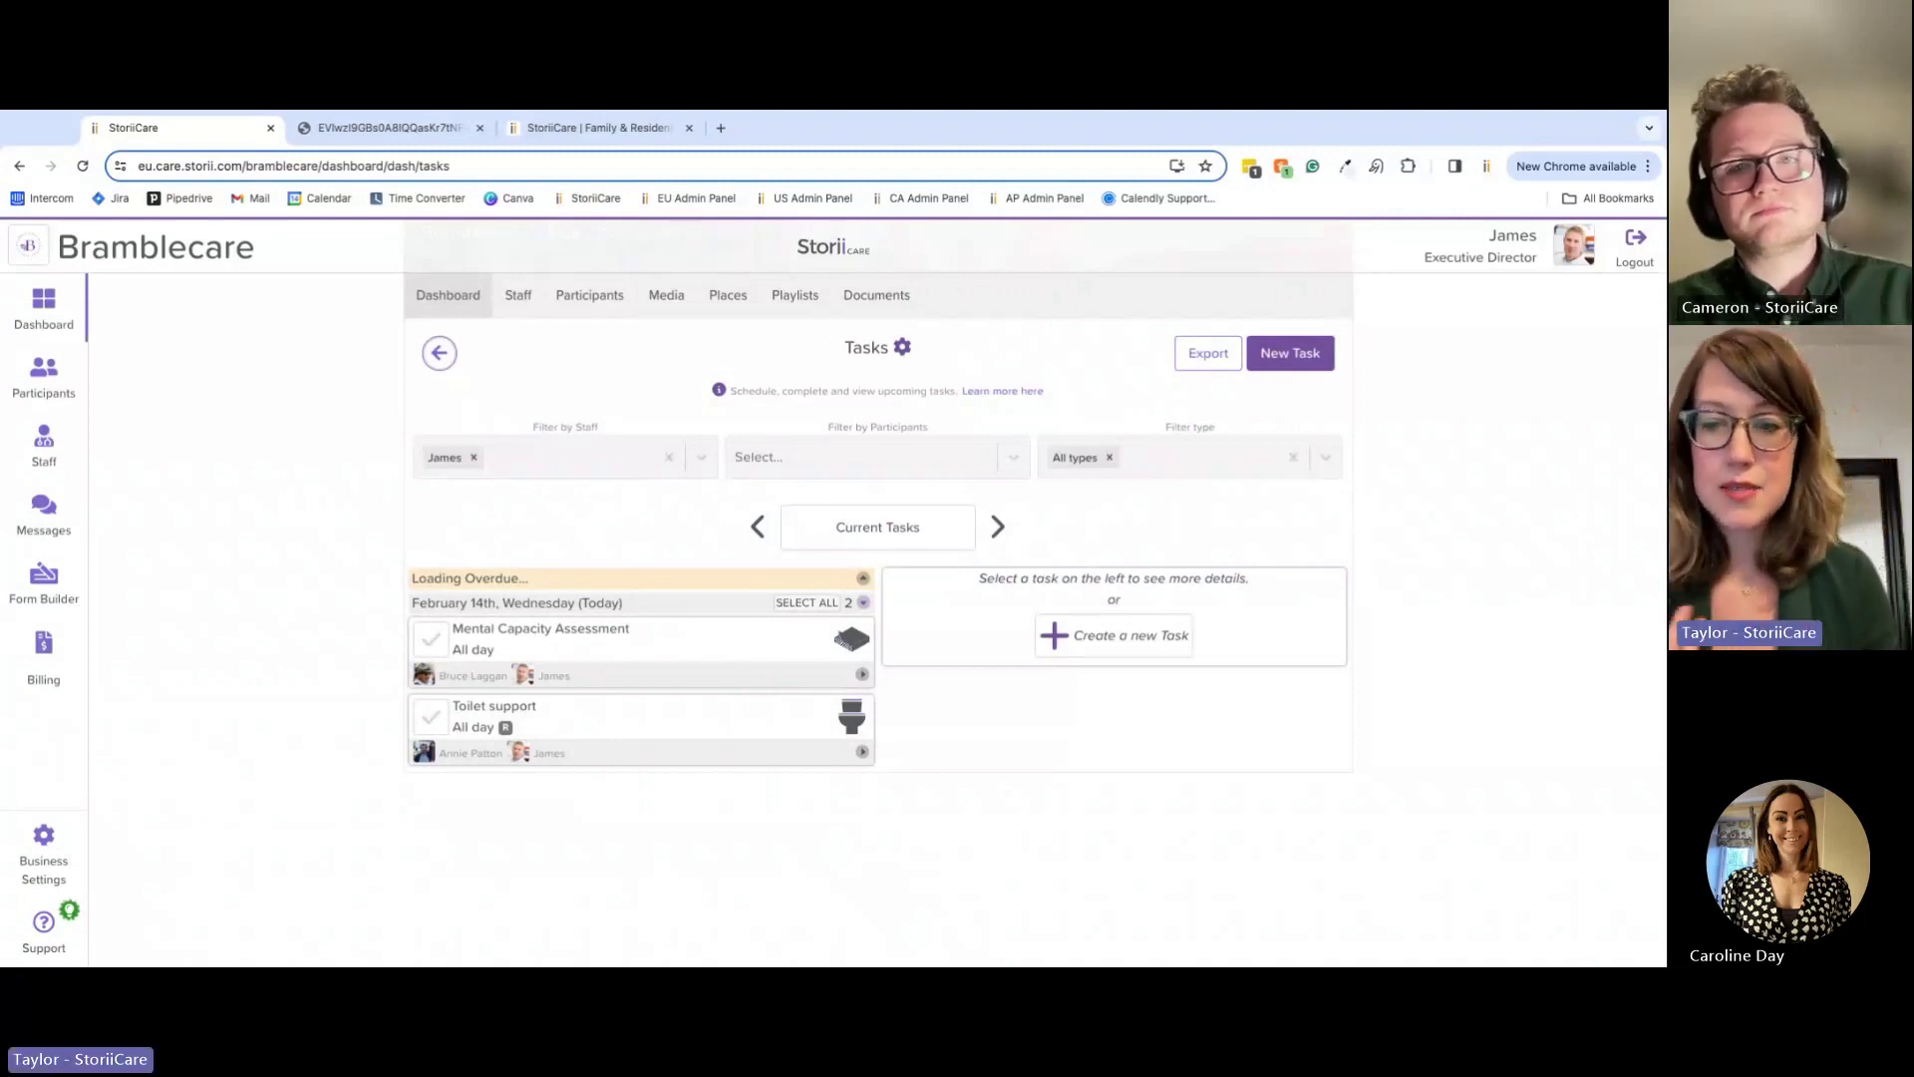
pyautogui.click(474, 457)
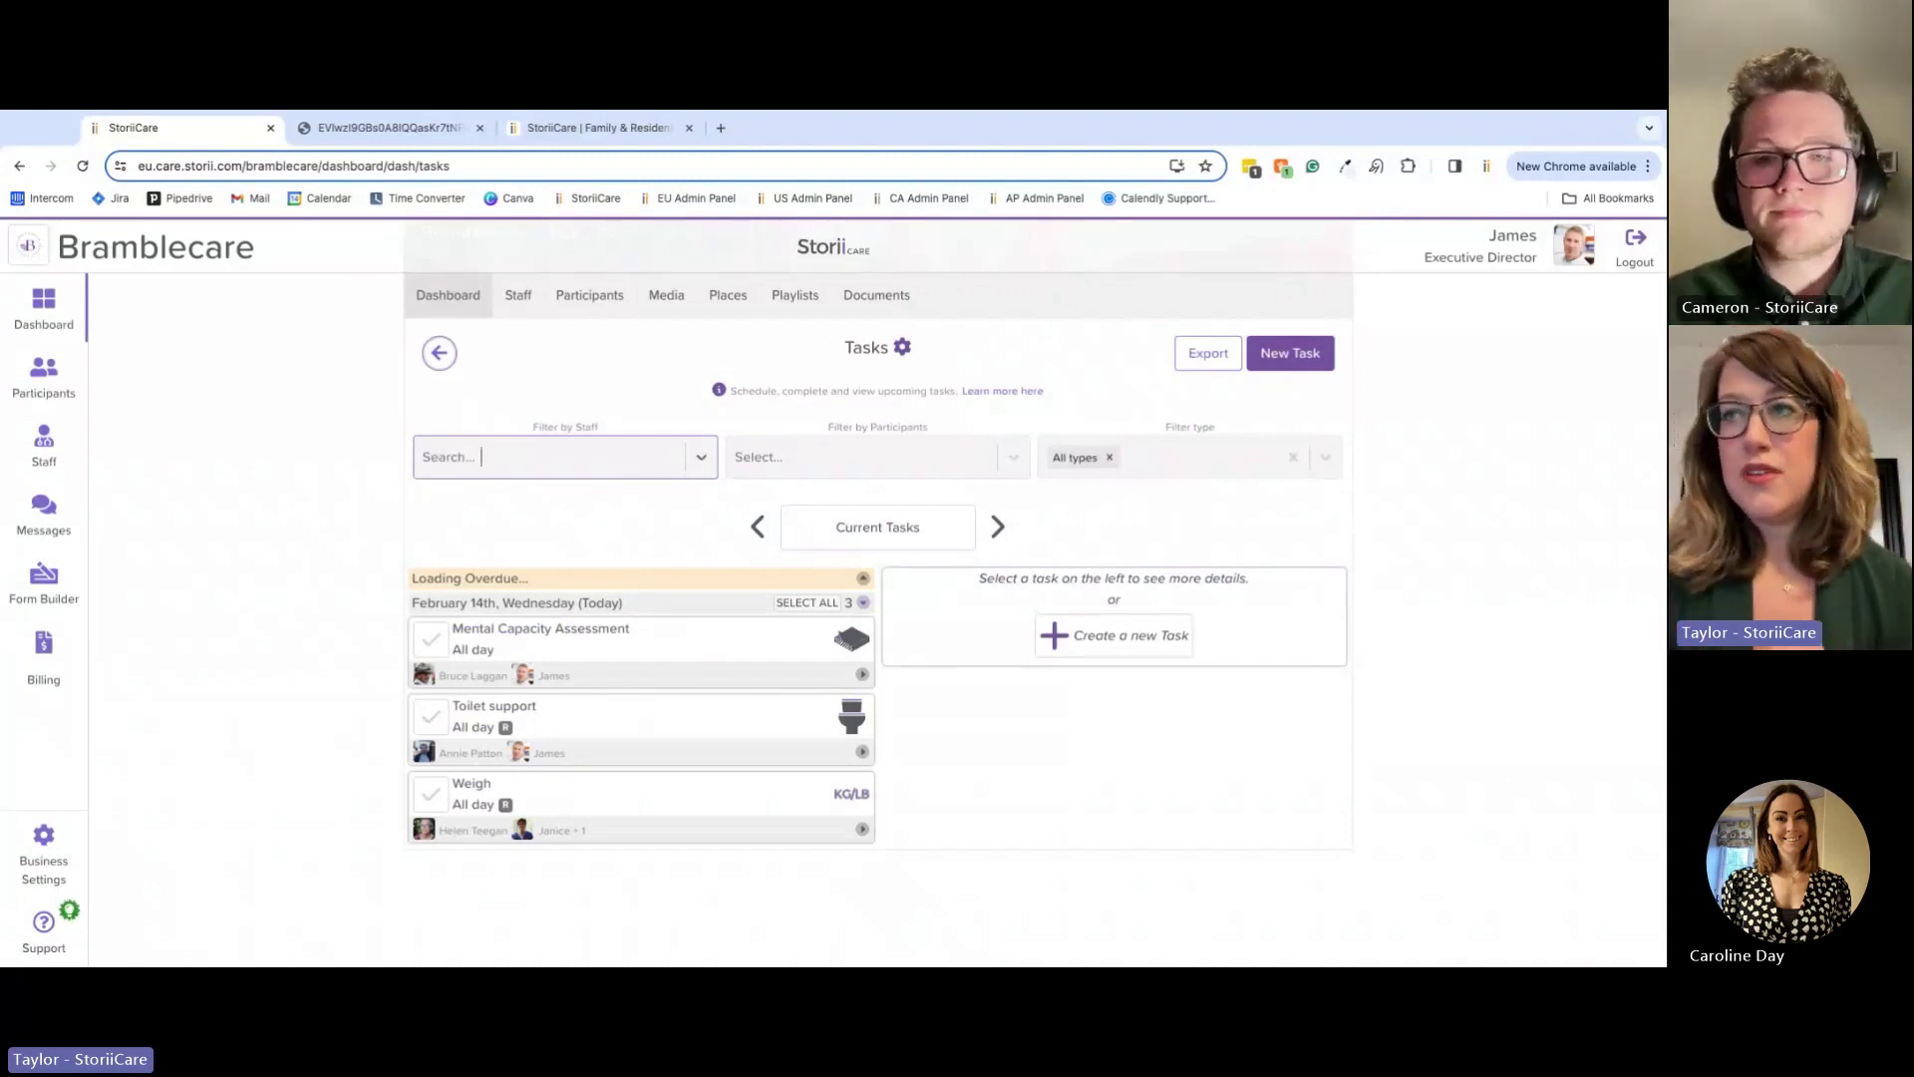
# Step: Review the task types and their categories in the task settings, and return to the Tasks list
pyautogui.click(901, 349)
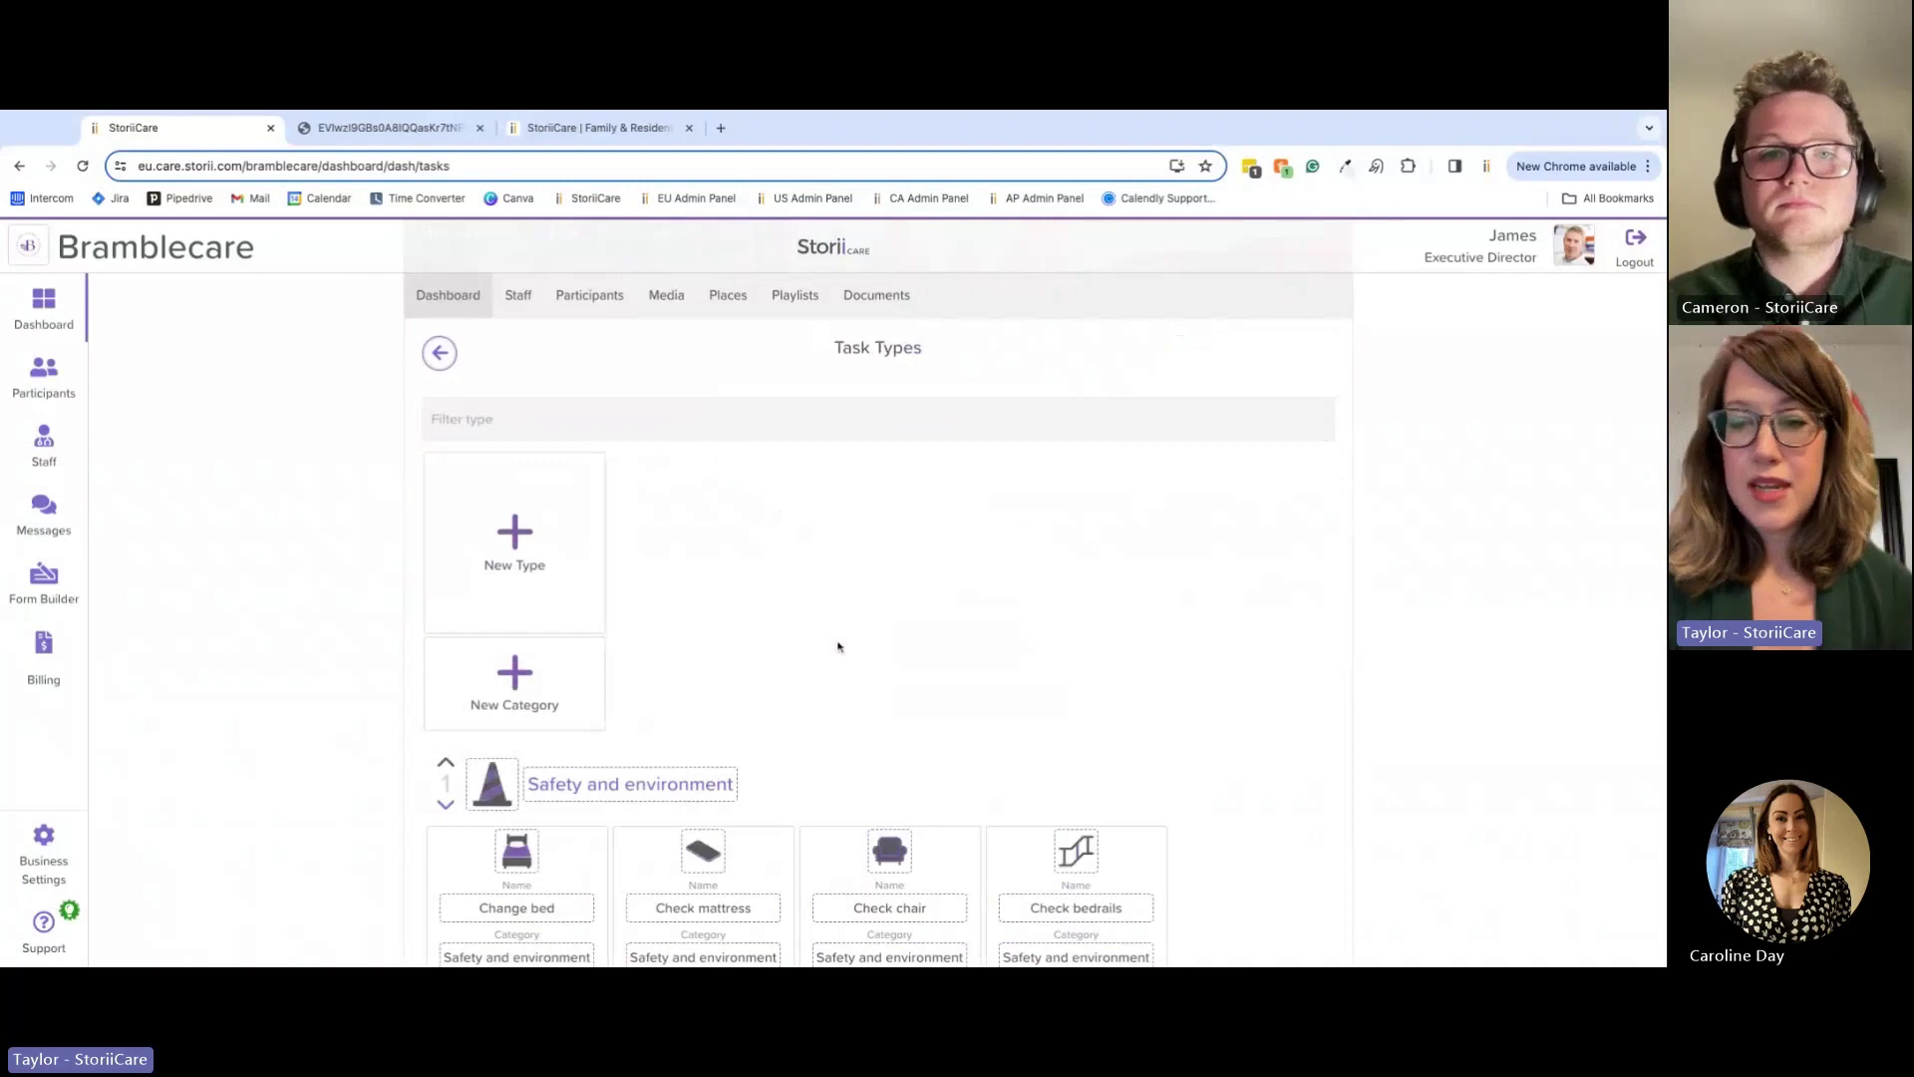
pyautogui.scroll(-2, 838, 658)
pyautogui.scroll(-1, 837, 675)
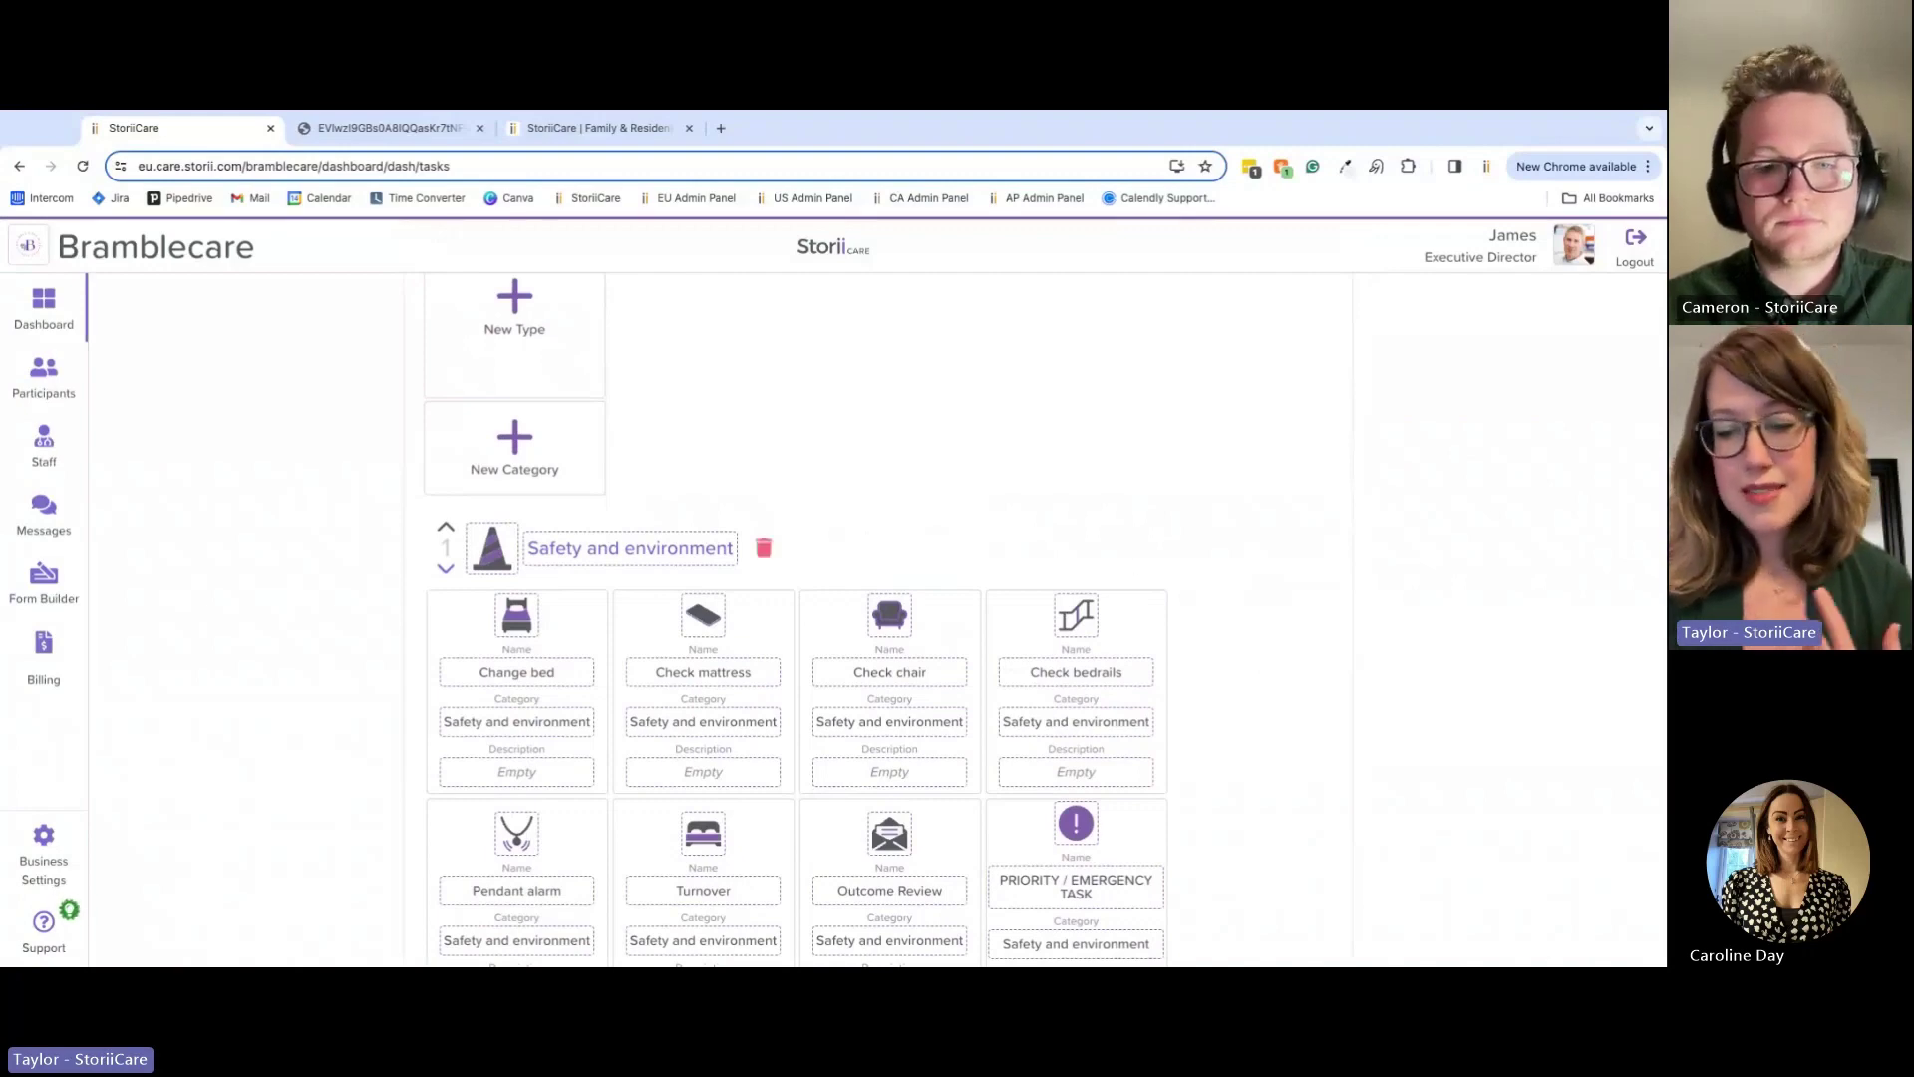
pyautogui.scroll(-10, 1012, 426)
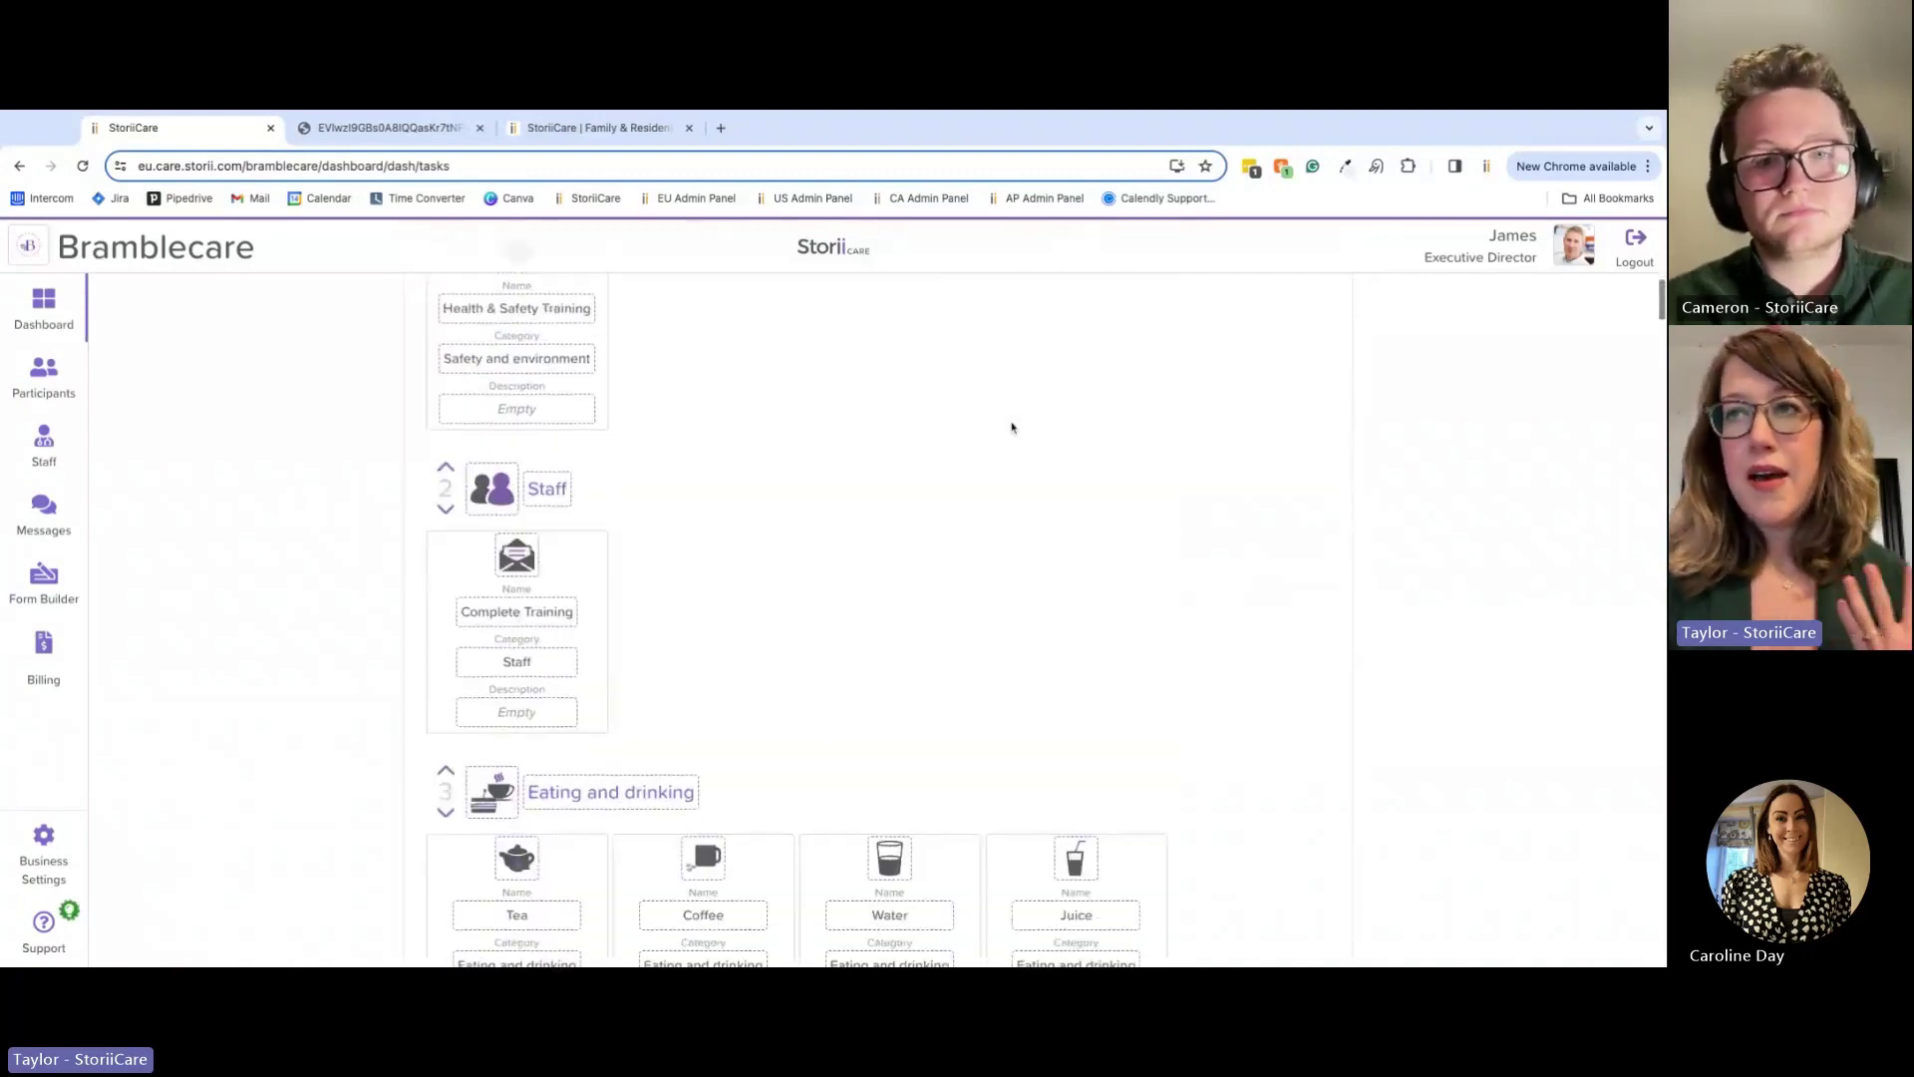
pyautogui.scroll(10, 1012, 427)
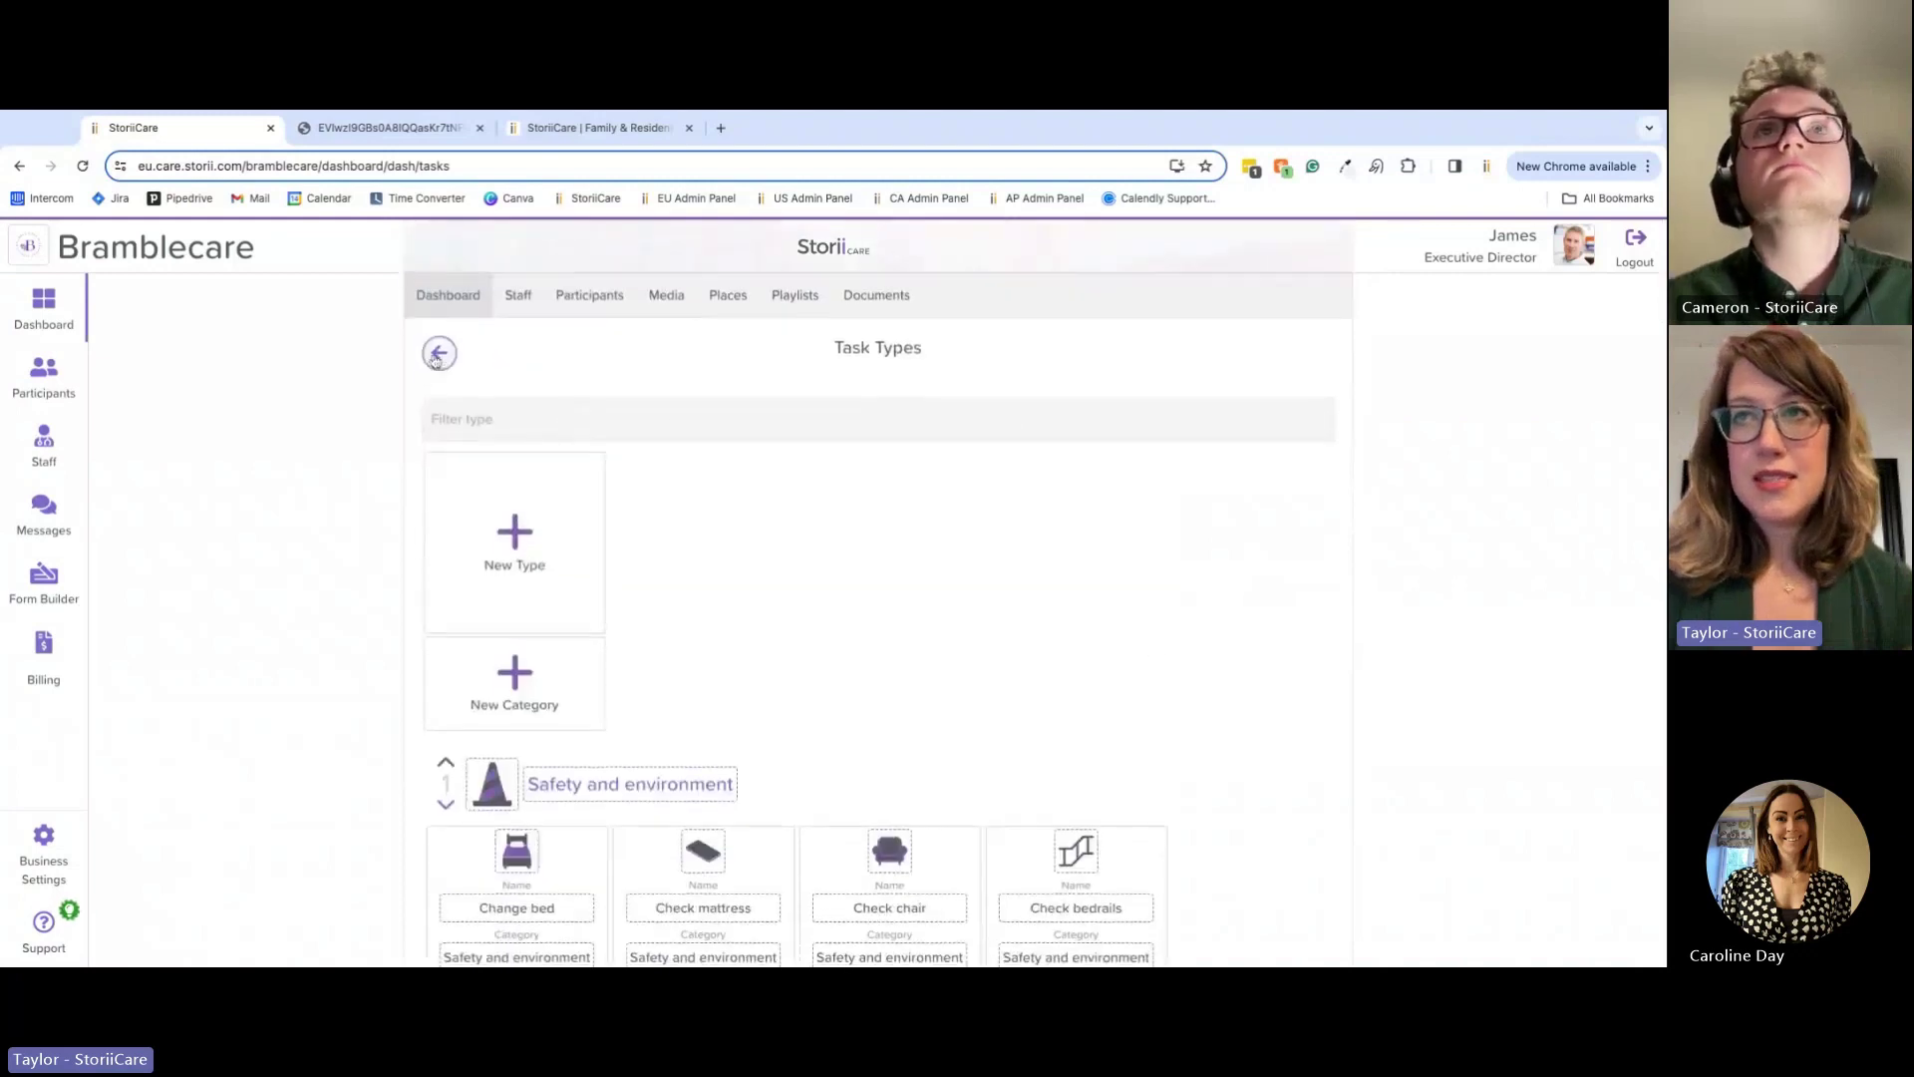
pyautogui.click(439, 352)
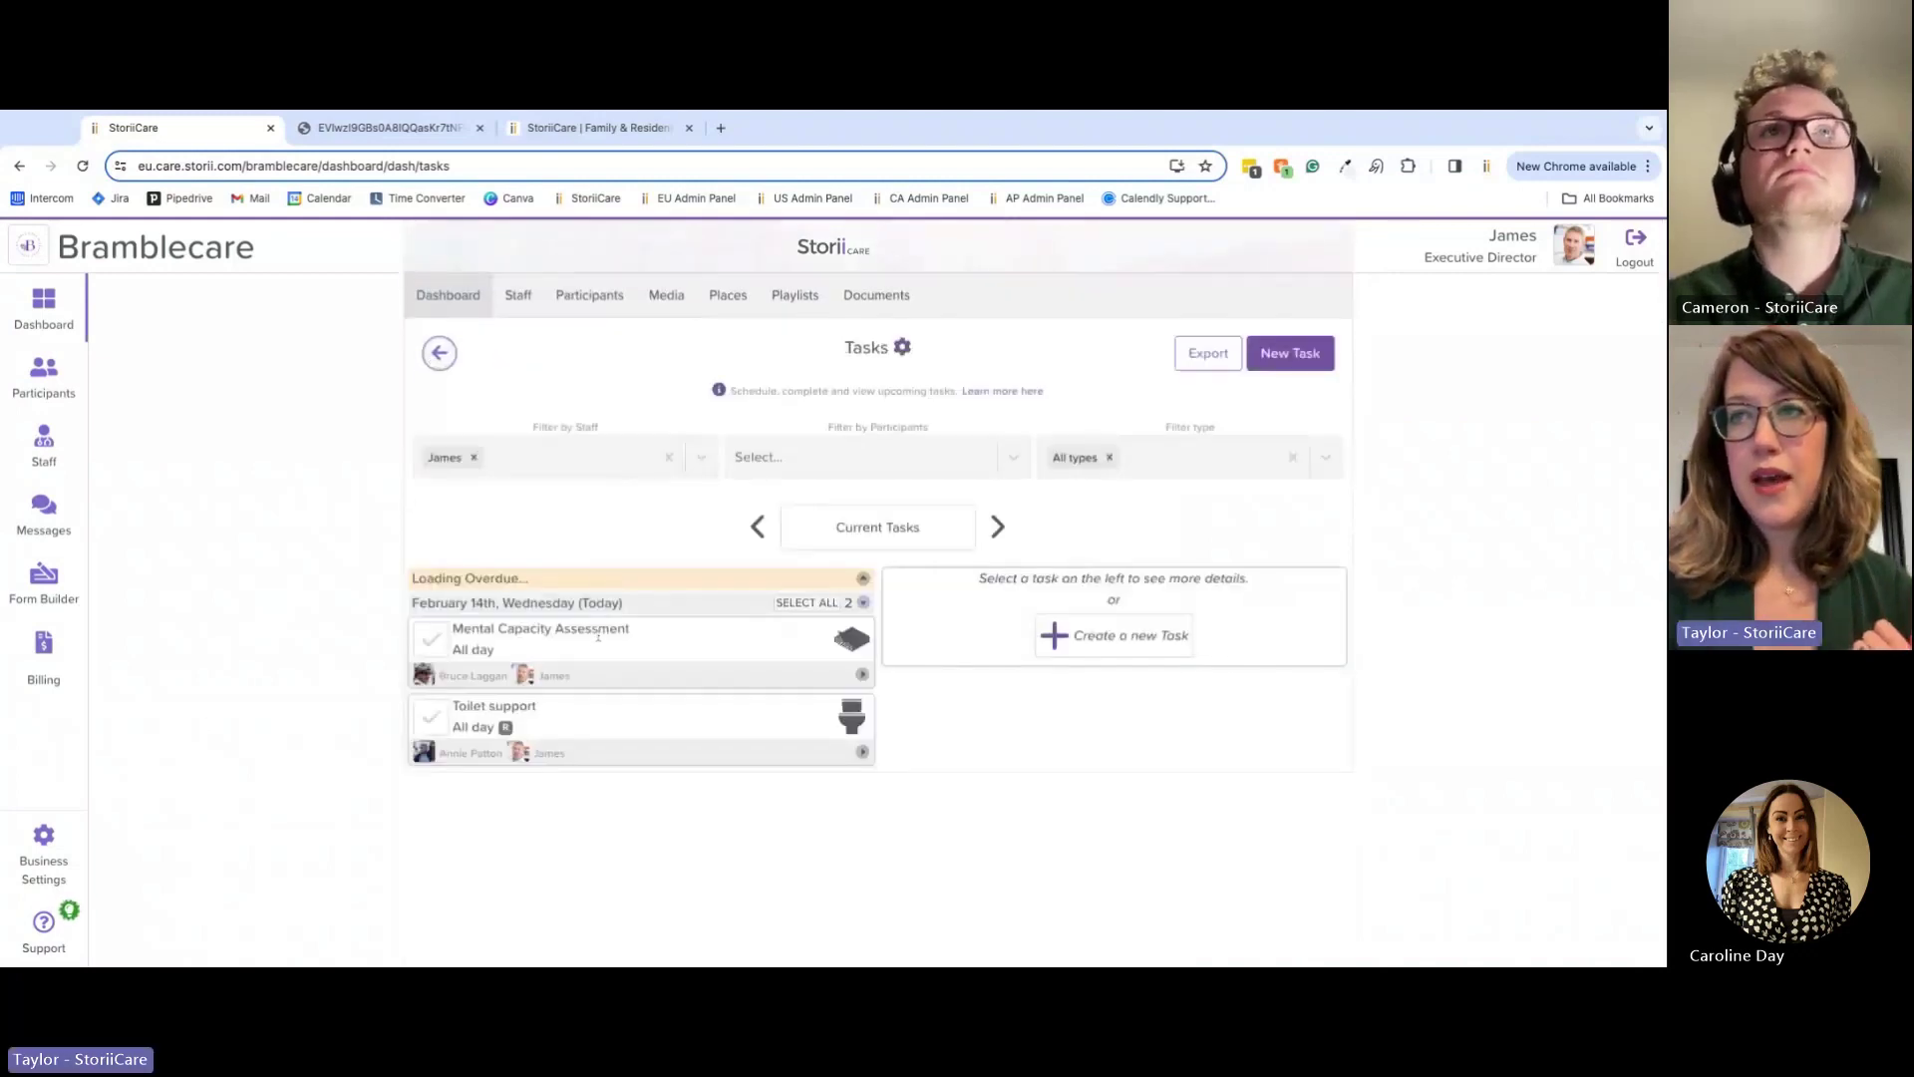
# Step: Open the form linked to today's Mental Capacity Assessment task, and try the signature field at its end
pyautogui.click(595, 639)
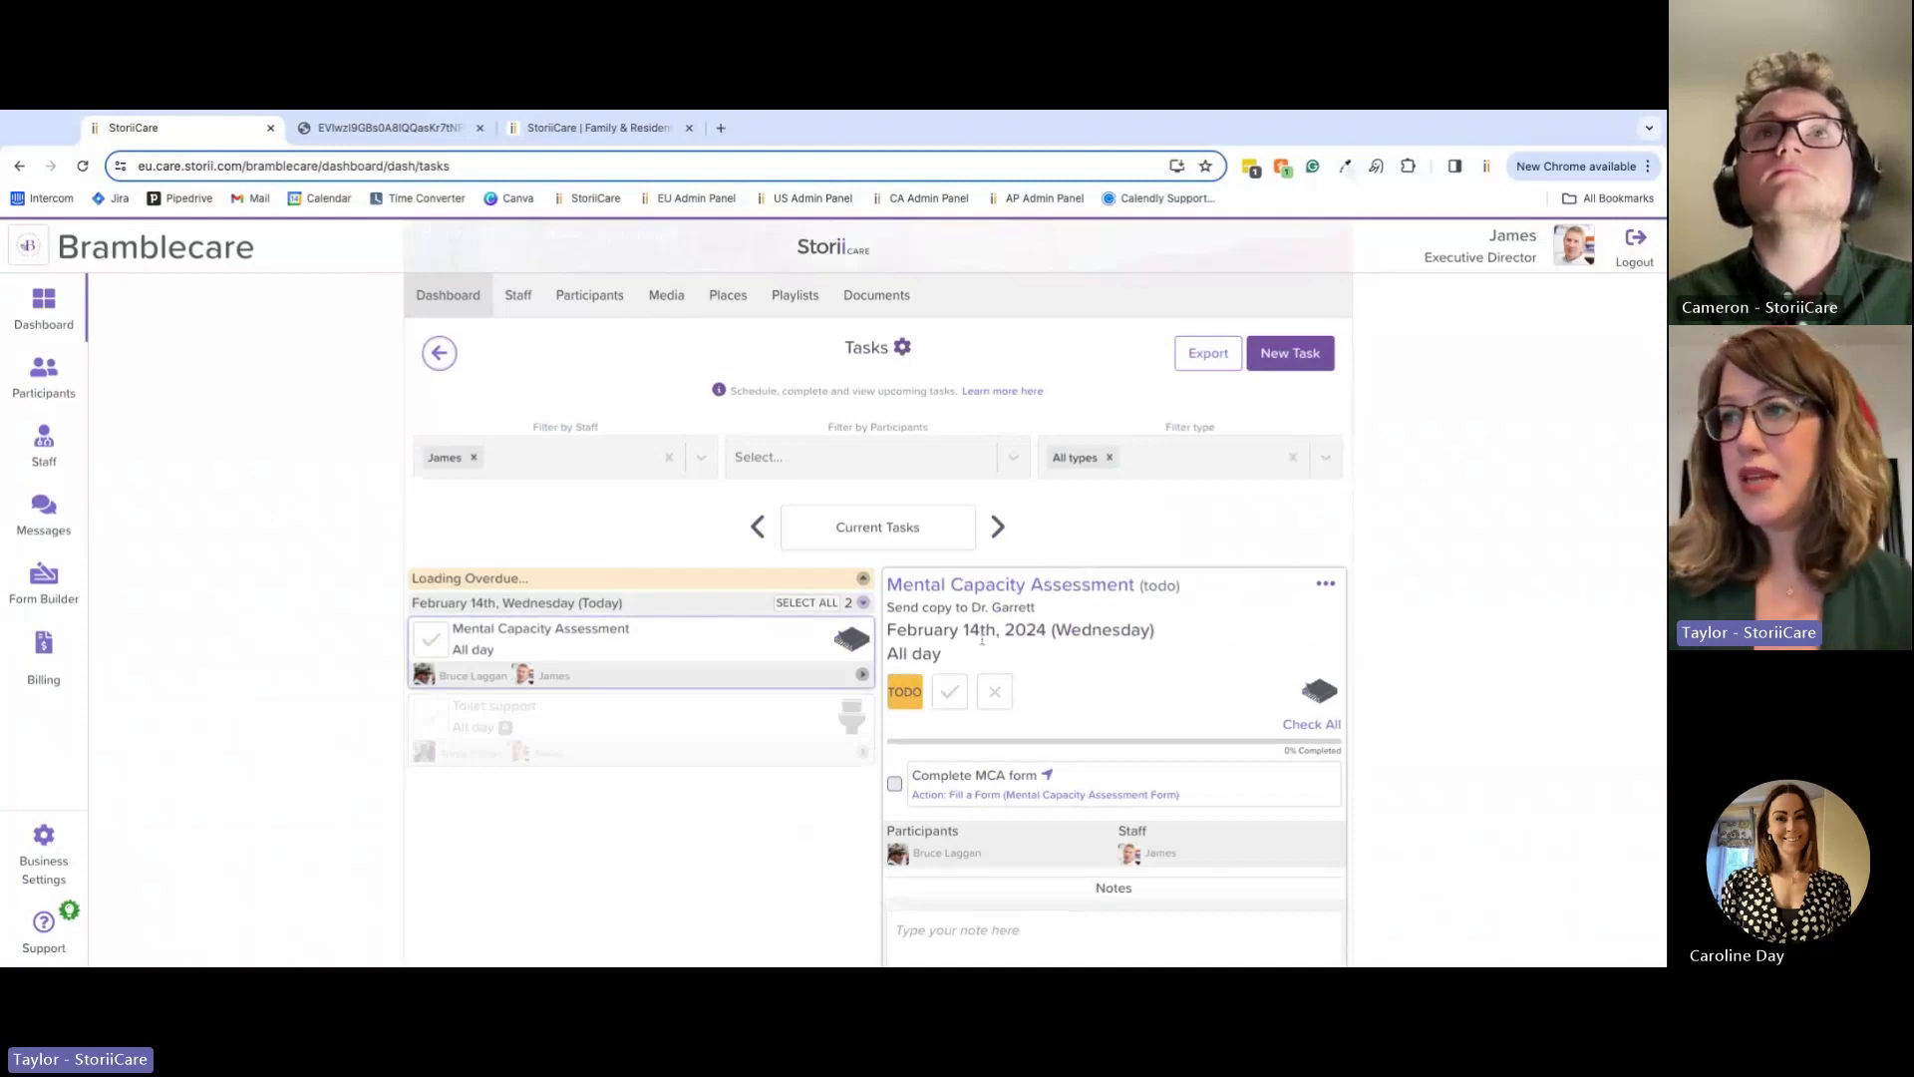
pyautogui.scroll(-1, 1068, 749)
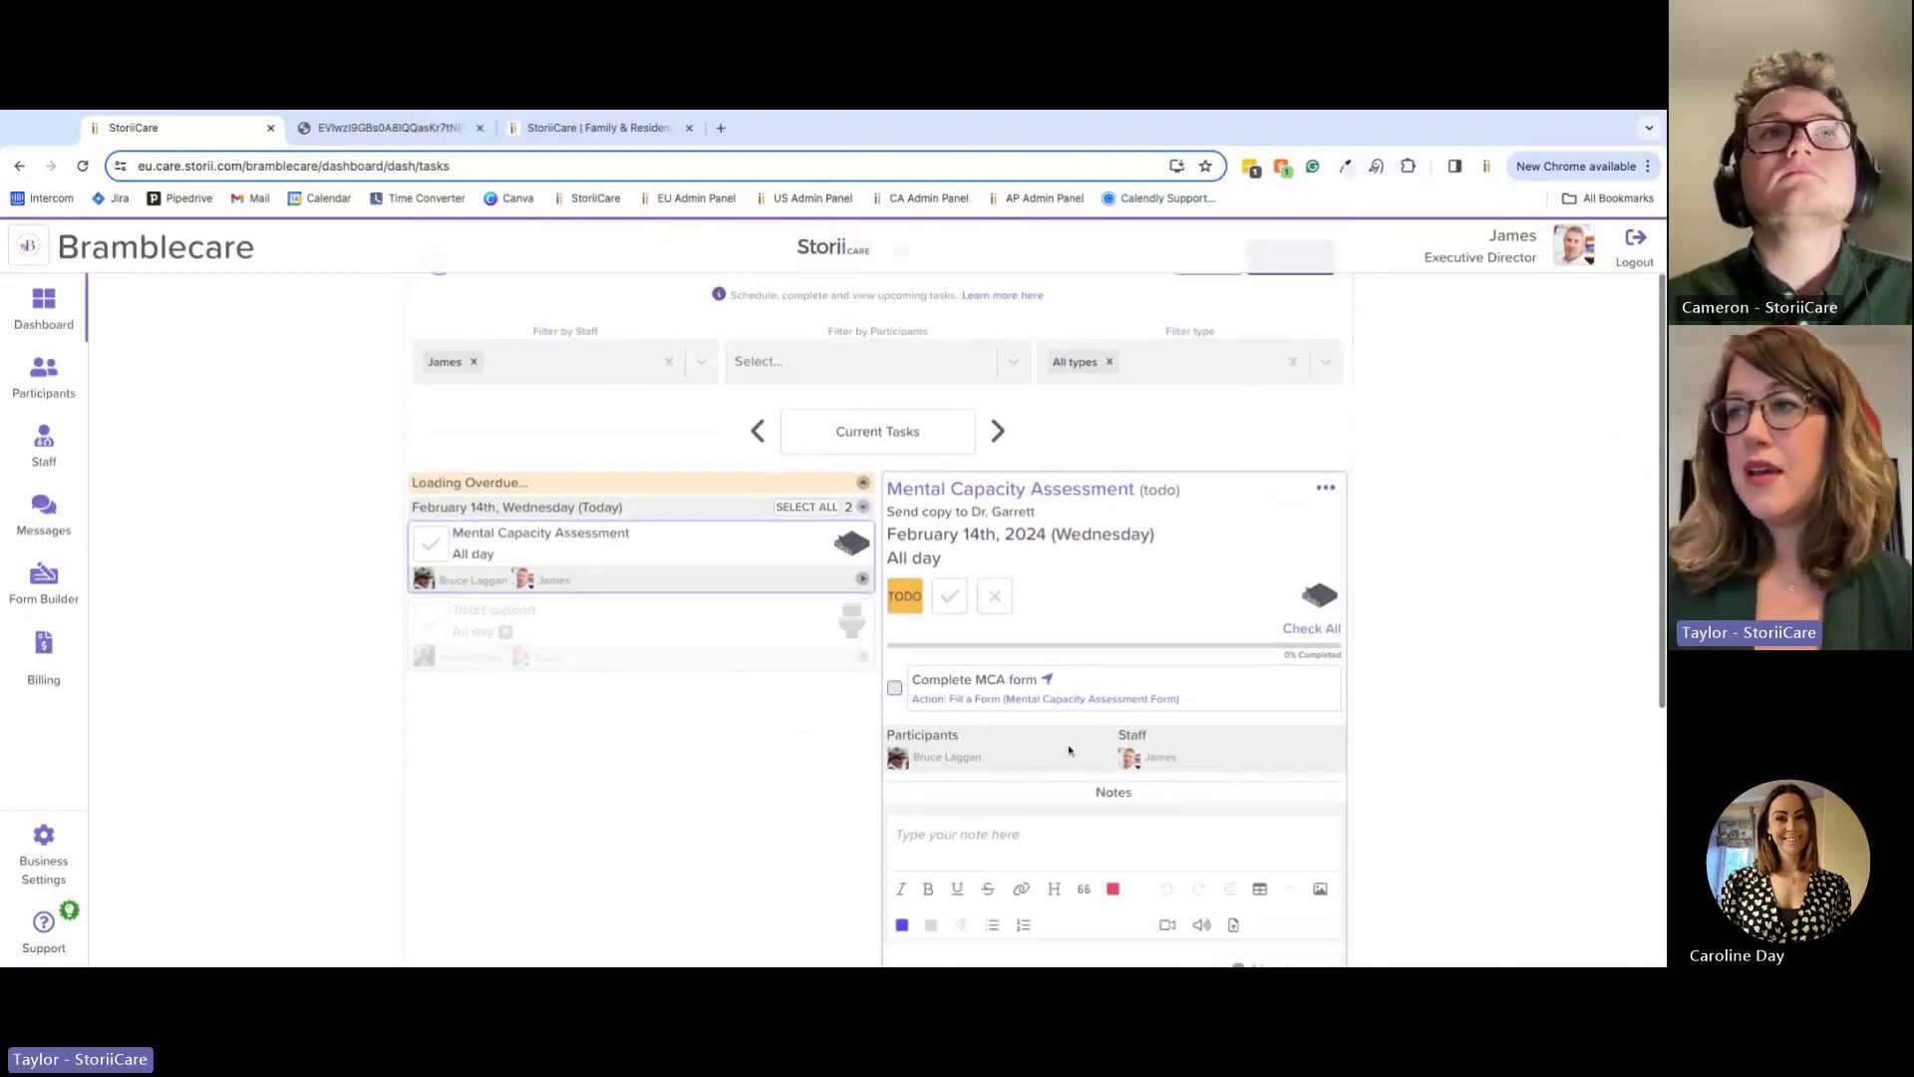
pyautogui.click(959, 701)
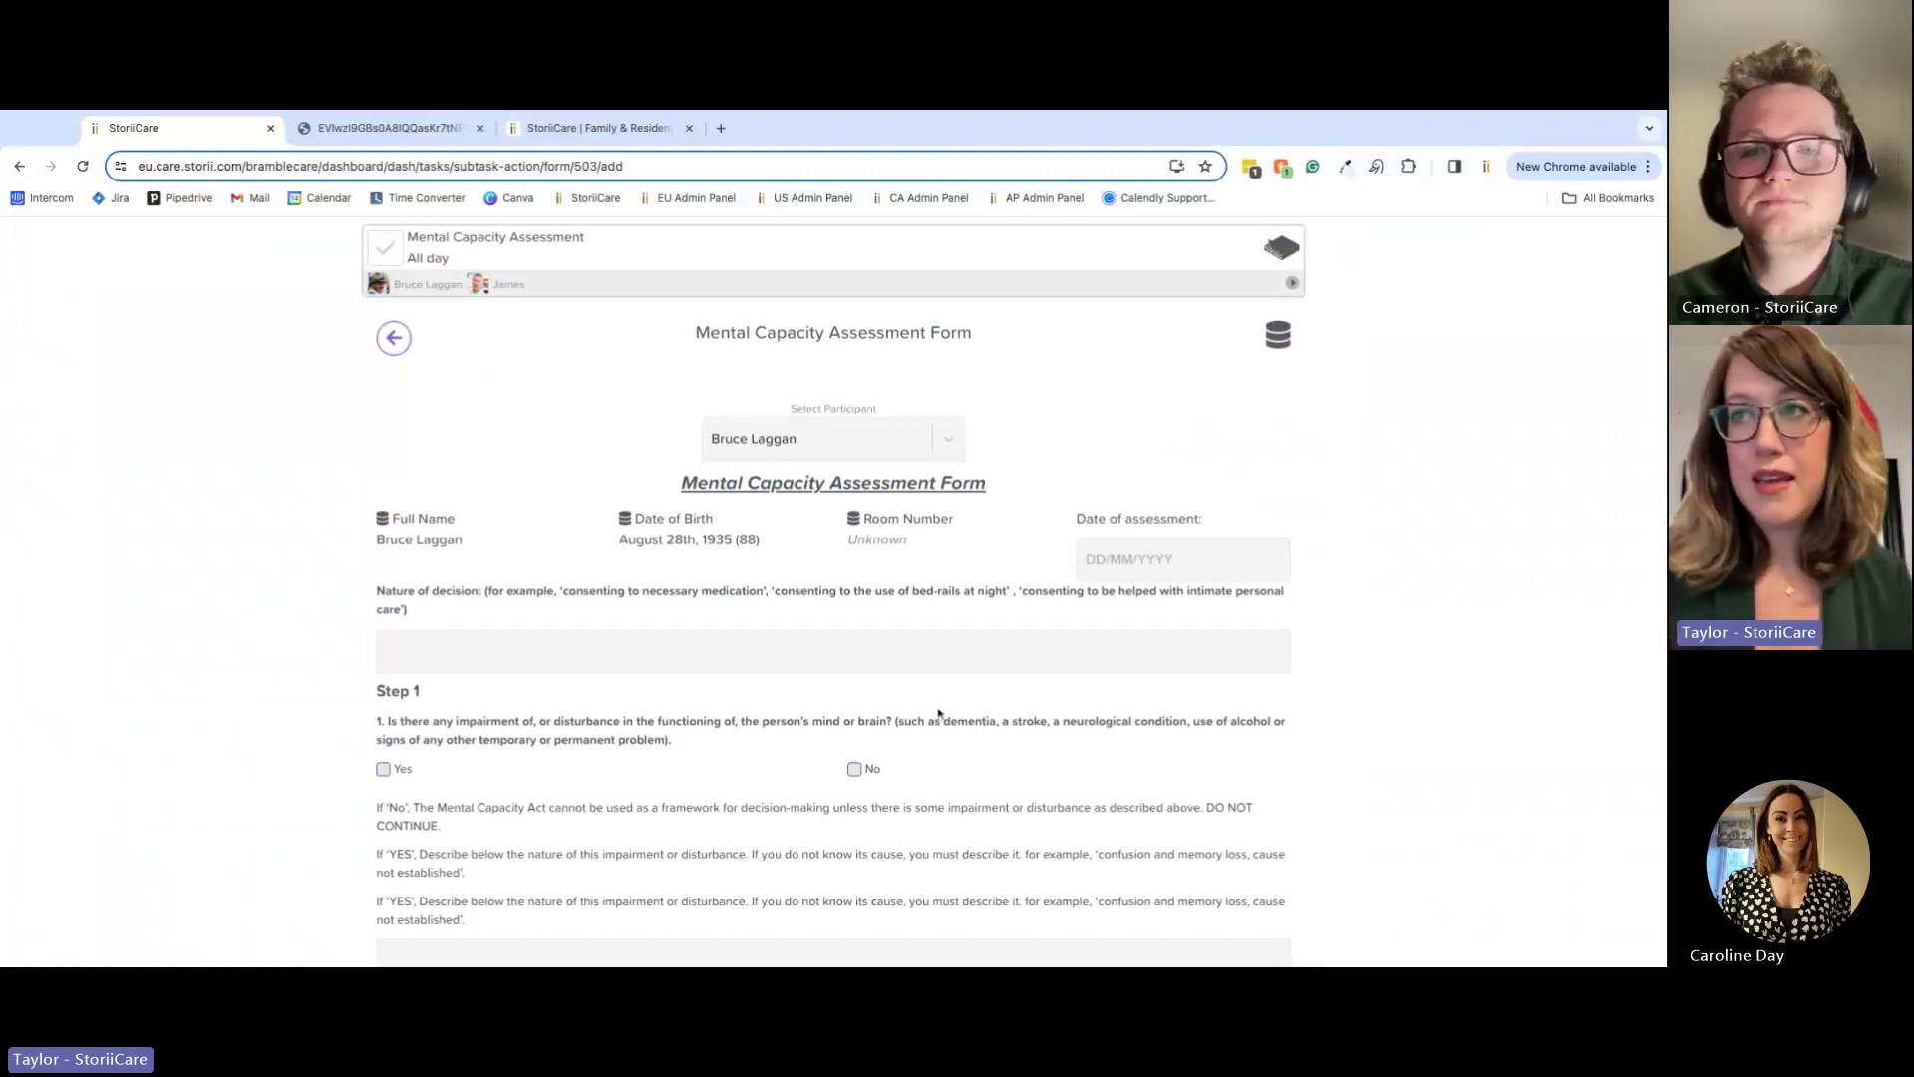
pyautogui.scroll(-12, 836, 688)
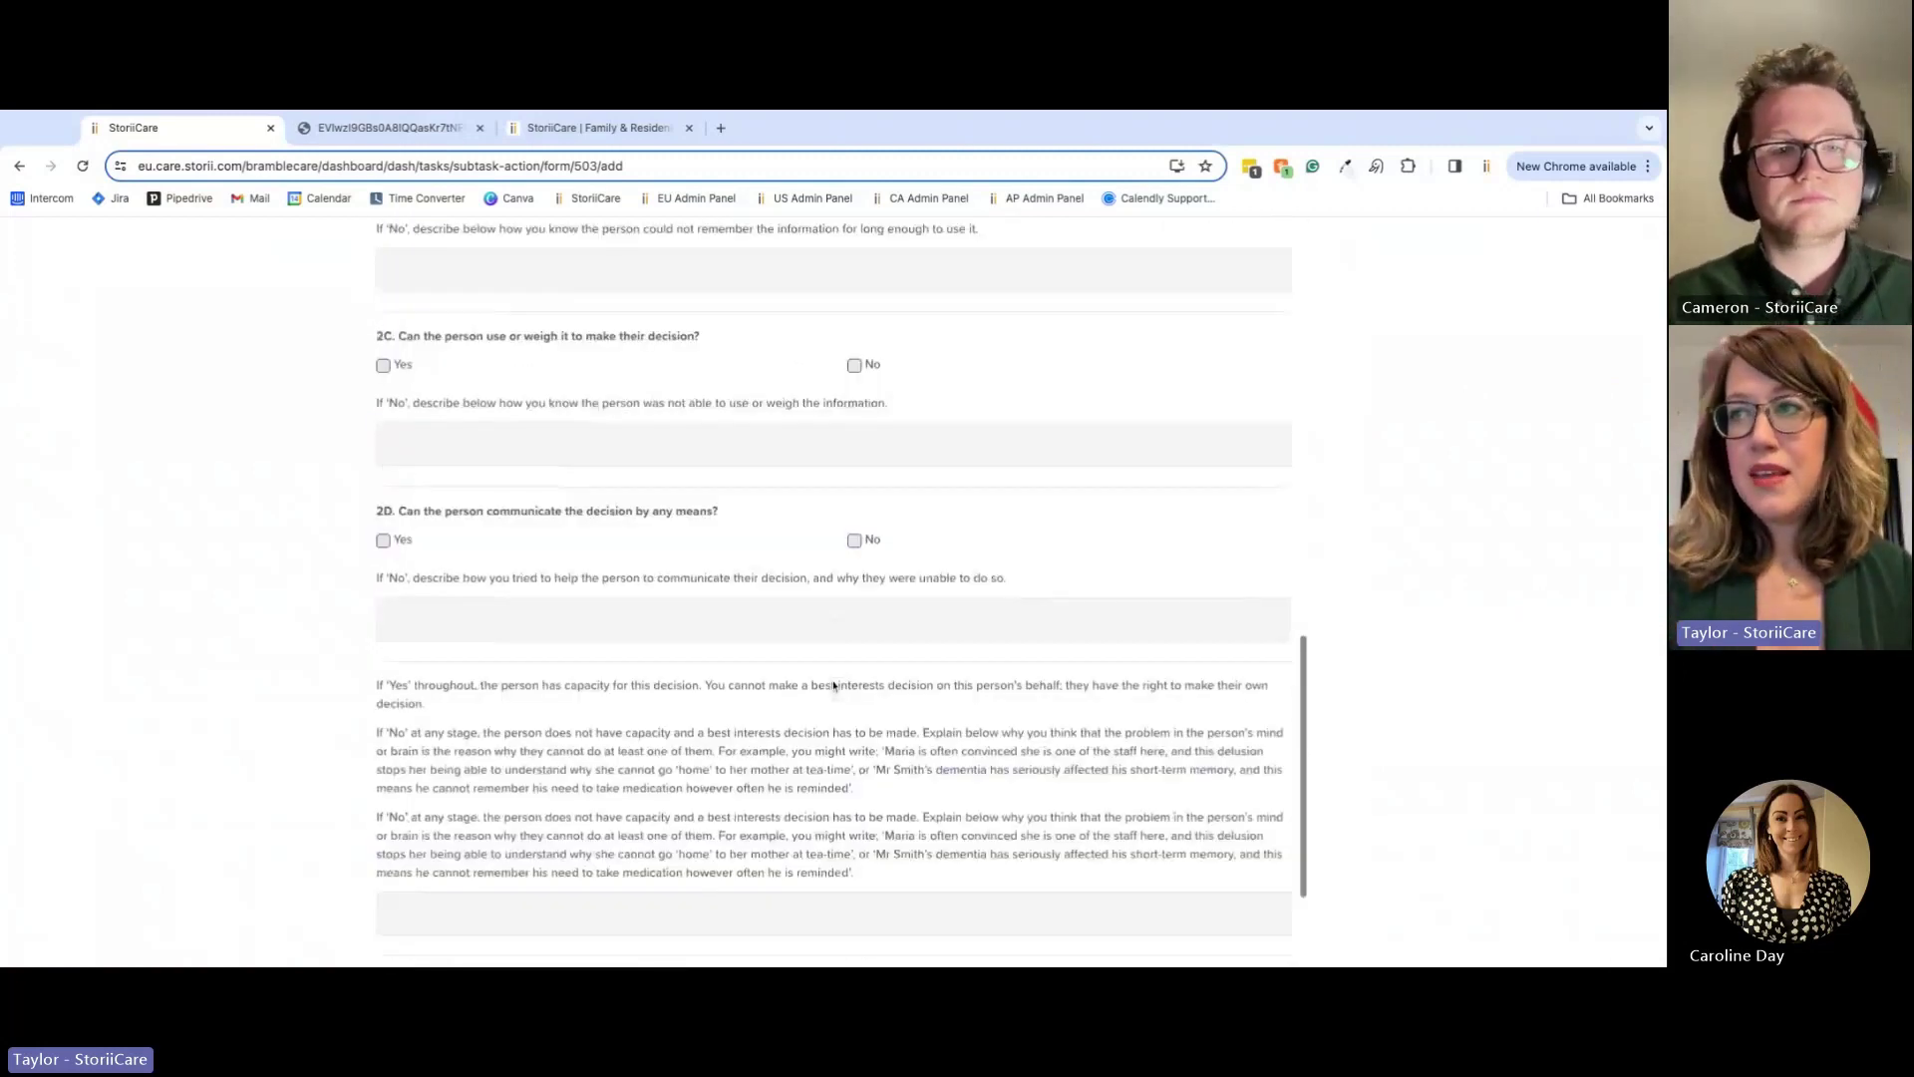
pyautogui.scroll(-3, 834, 685)
pyautogui.click(782, 843)
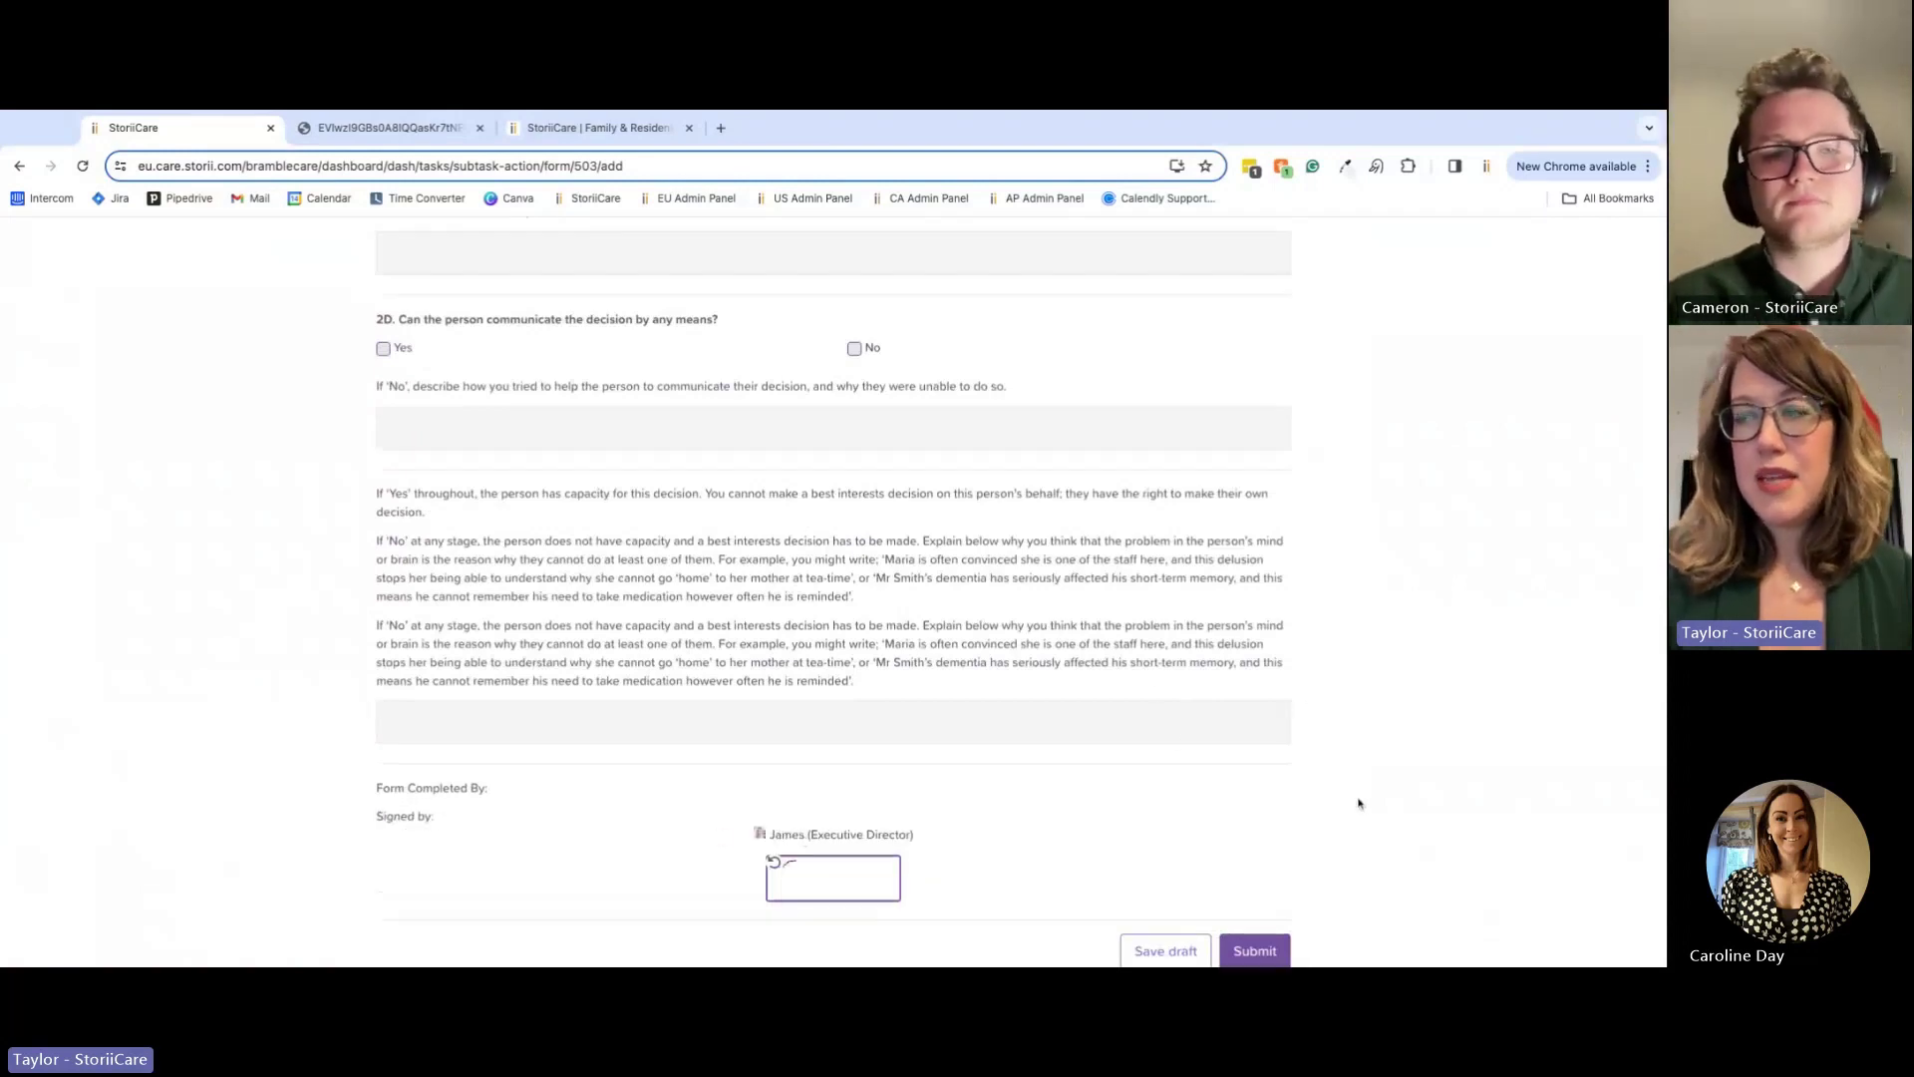
# Step: Mark the Mental Capacity Assessment task as completed and leave its form for the Tasks list
pyautogui.scroll(15, 1034, 653)
pyautogui.click(384, 248)
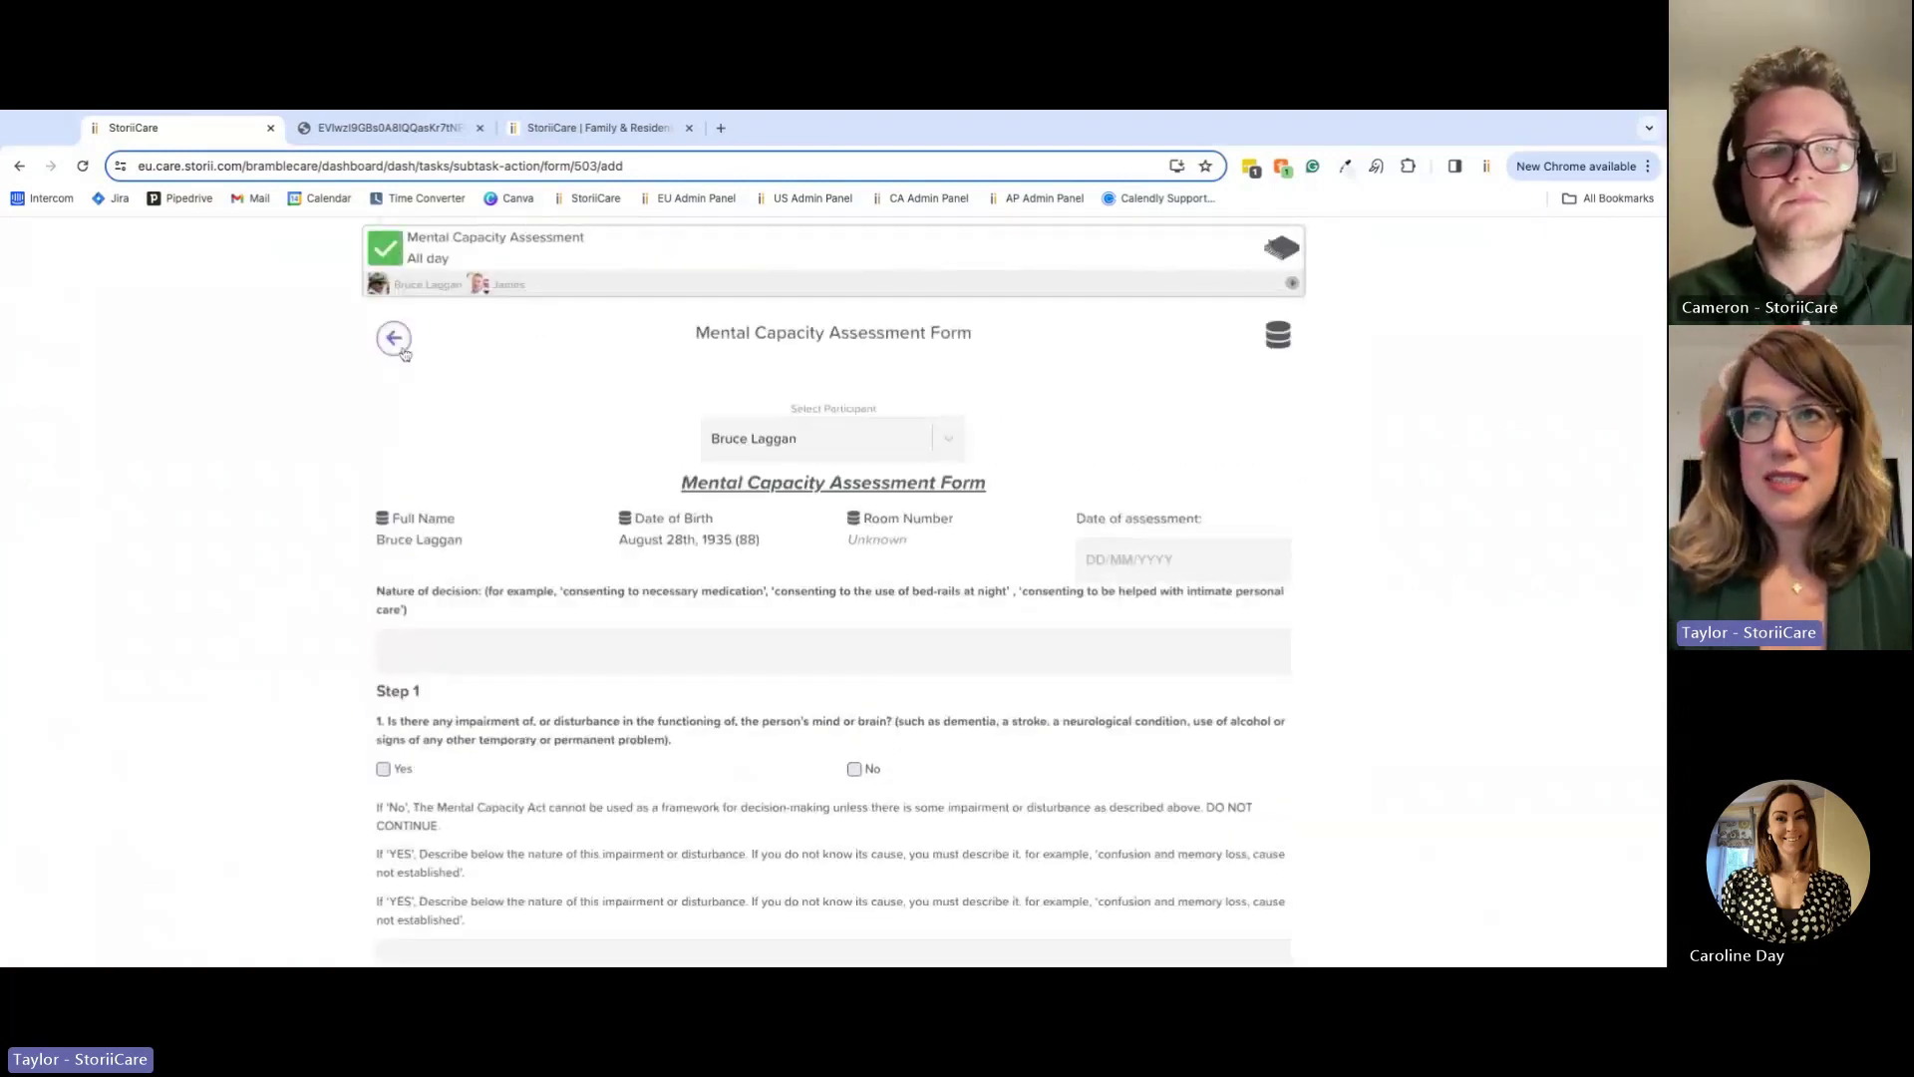
pyautogui.click(394, 338)
pyautogui.click(394, 338)
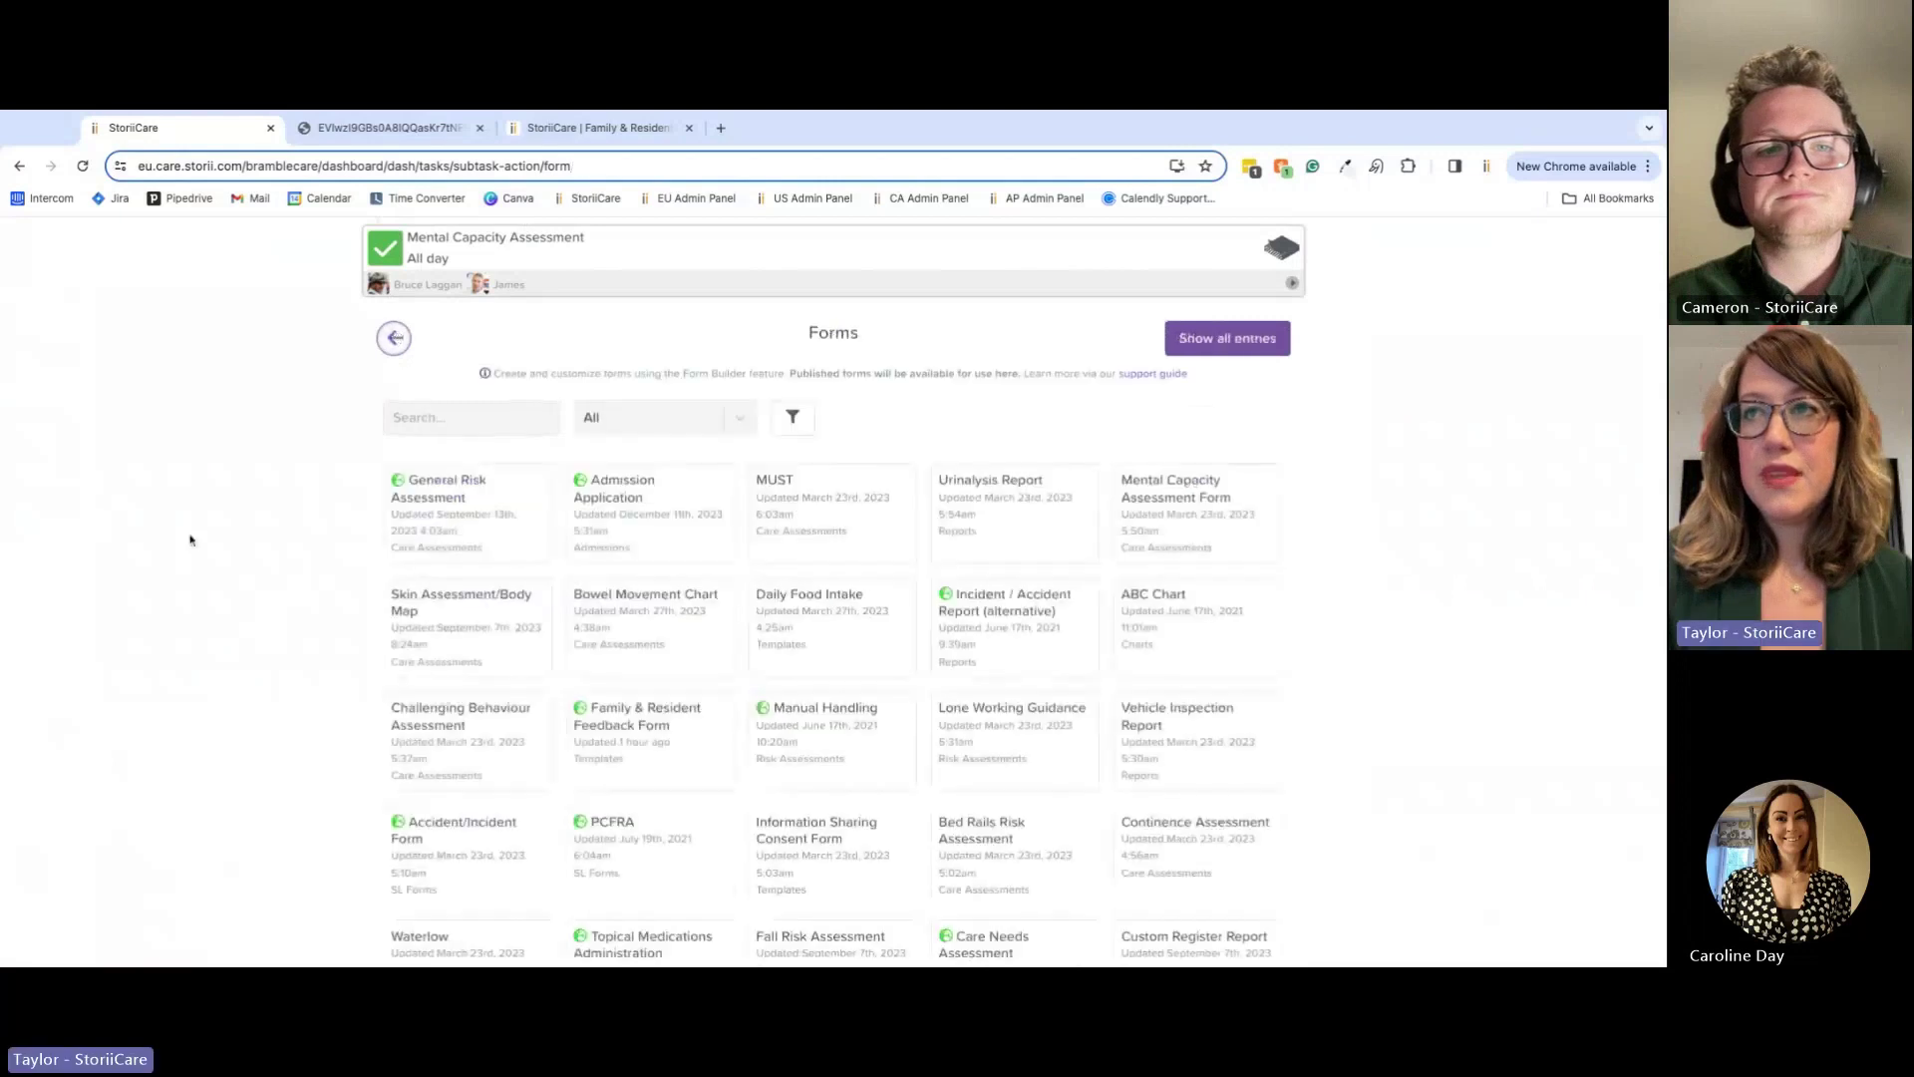
pyautogui.click(384, 340)
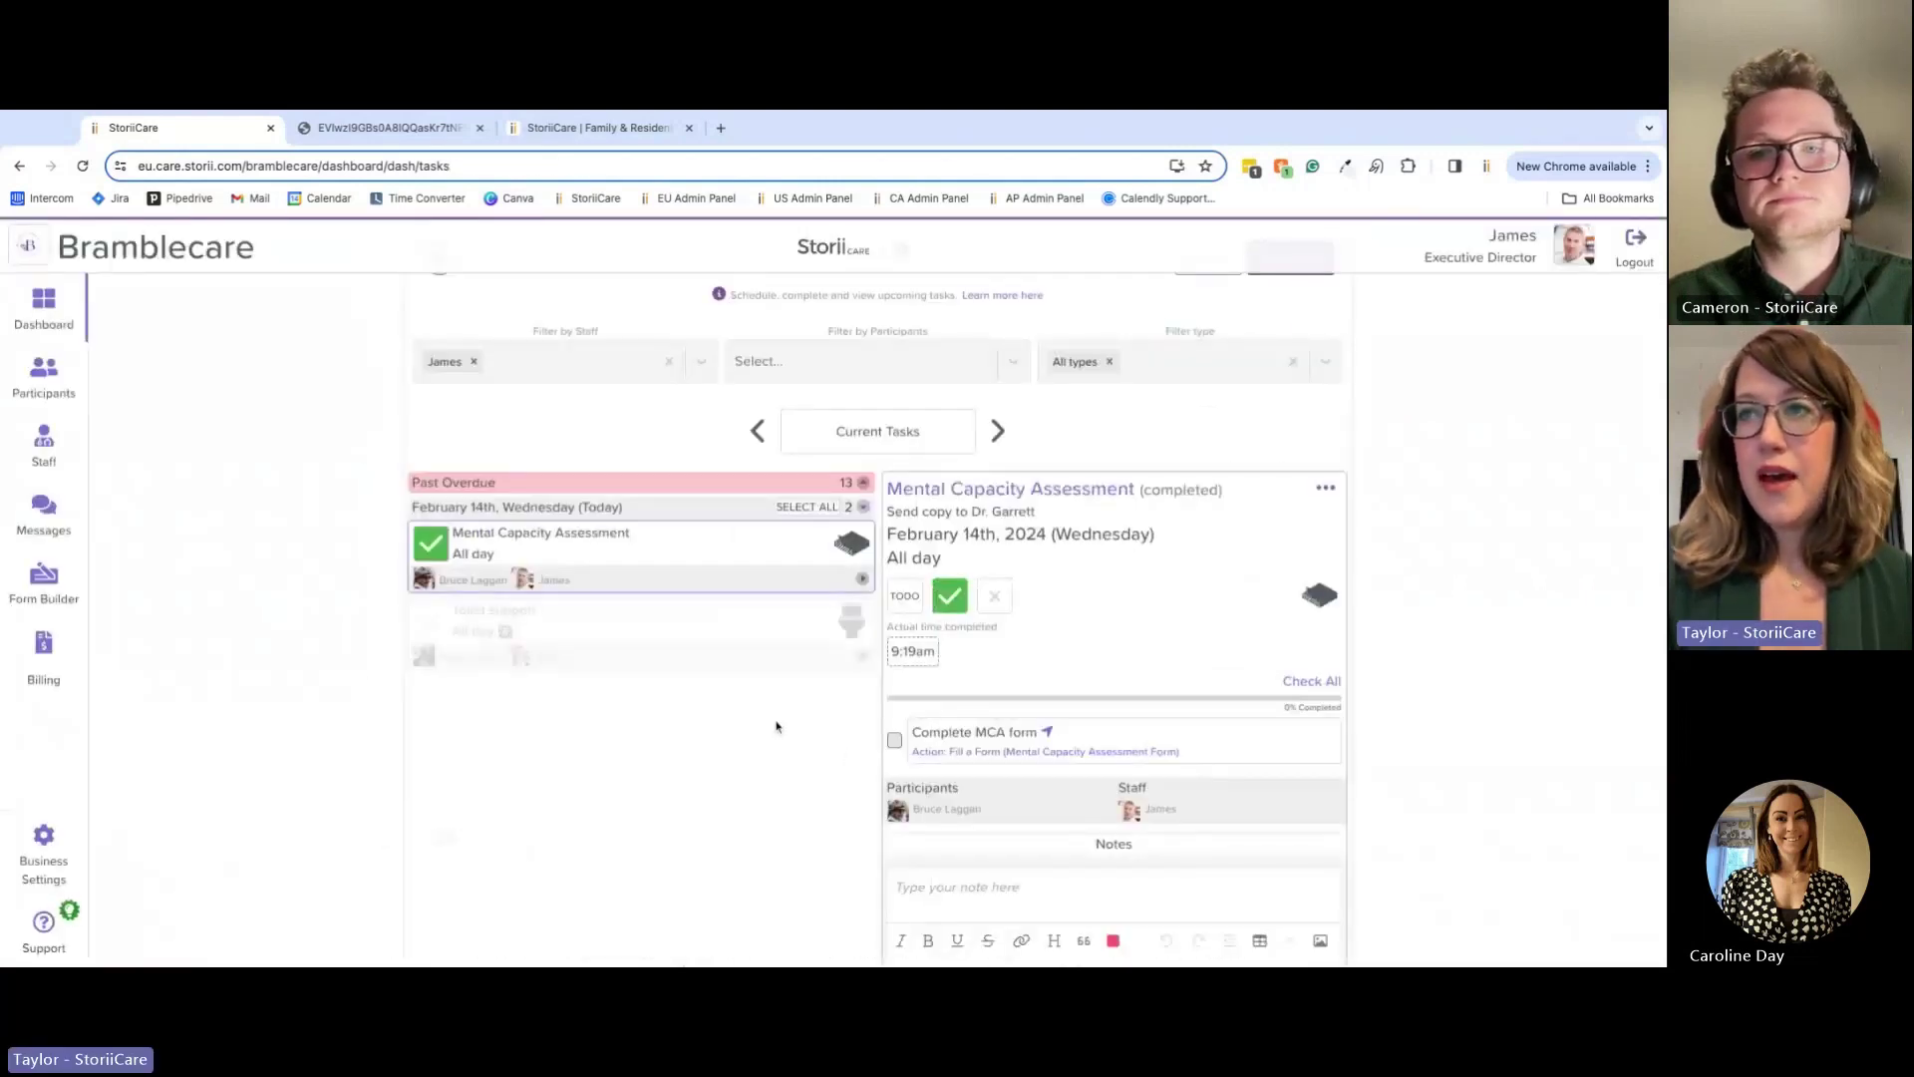
# Step: Open today's Toilet support task and review its details, notes area and creation history
pyautogui.click(611, 630)
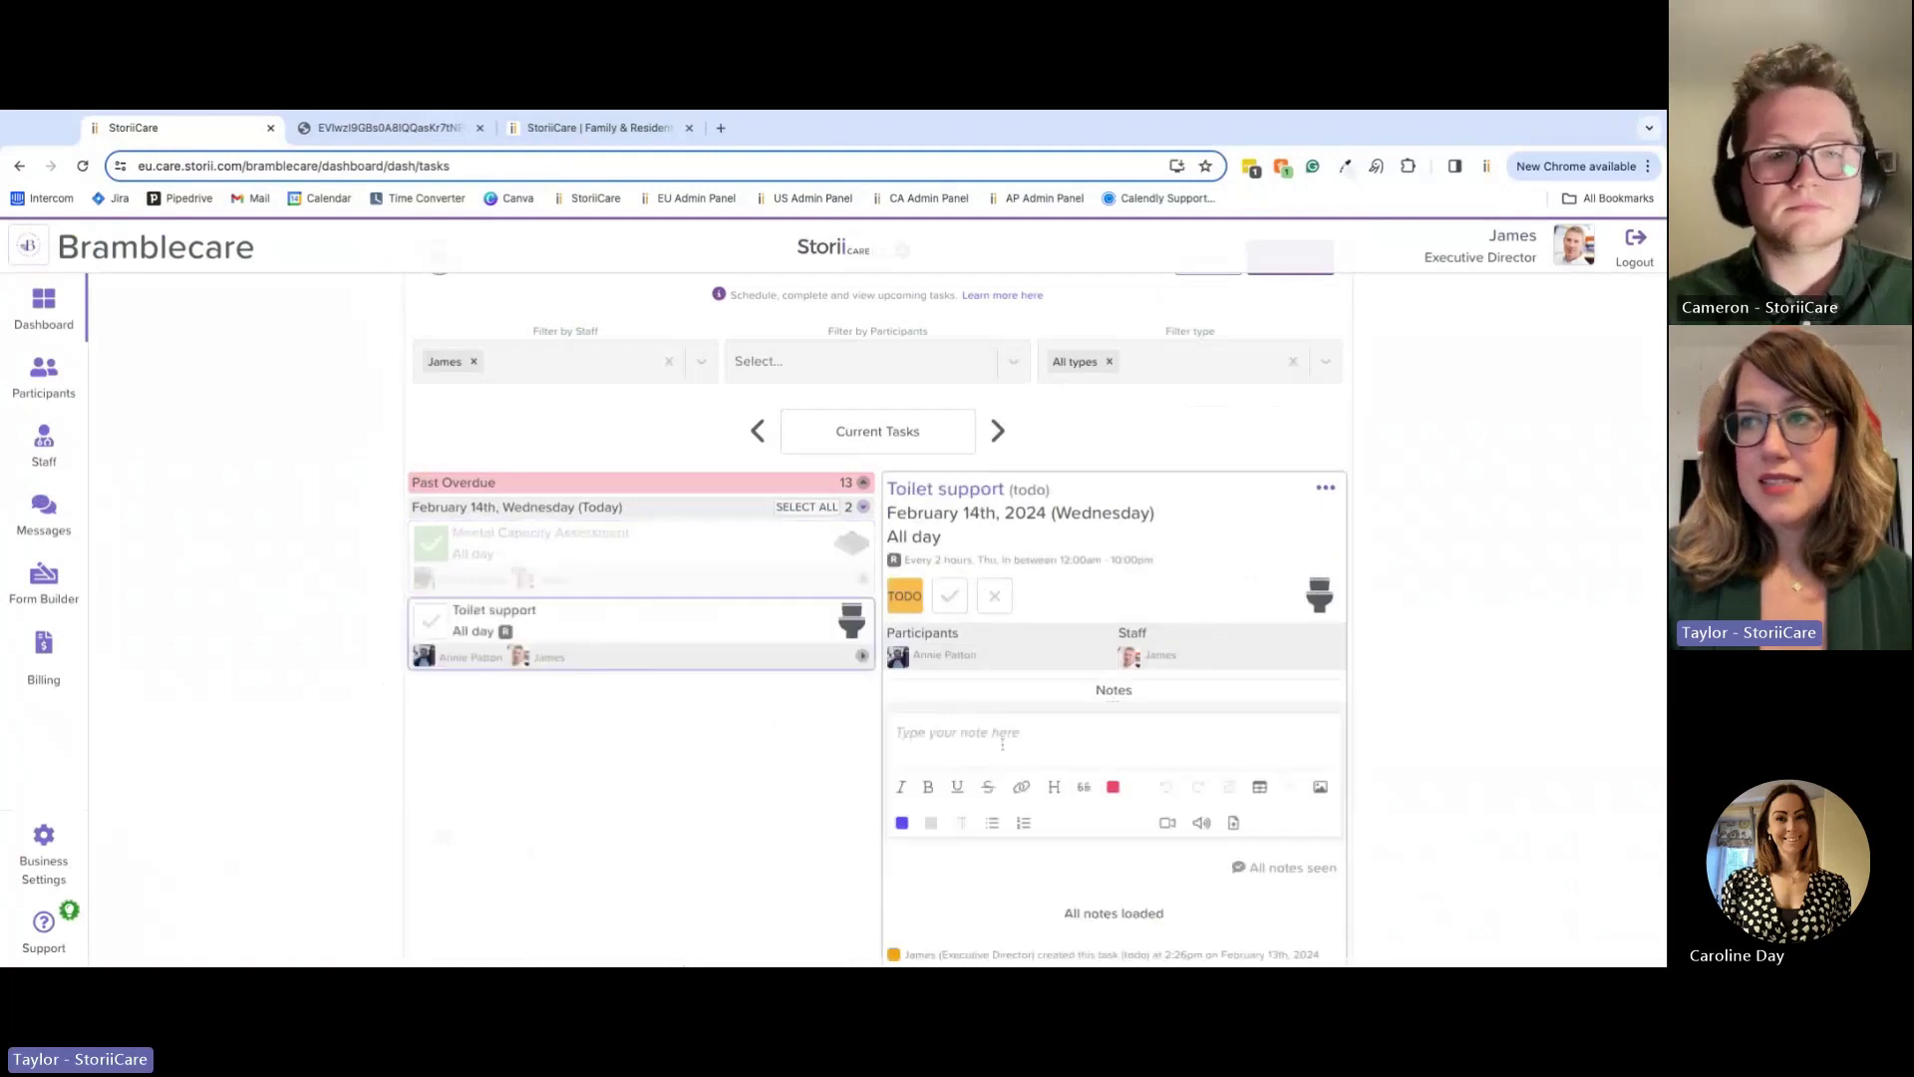
pyautogui.click(1002, 743)
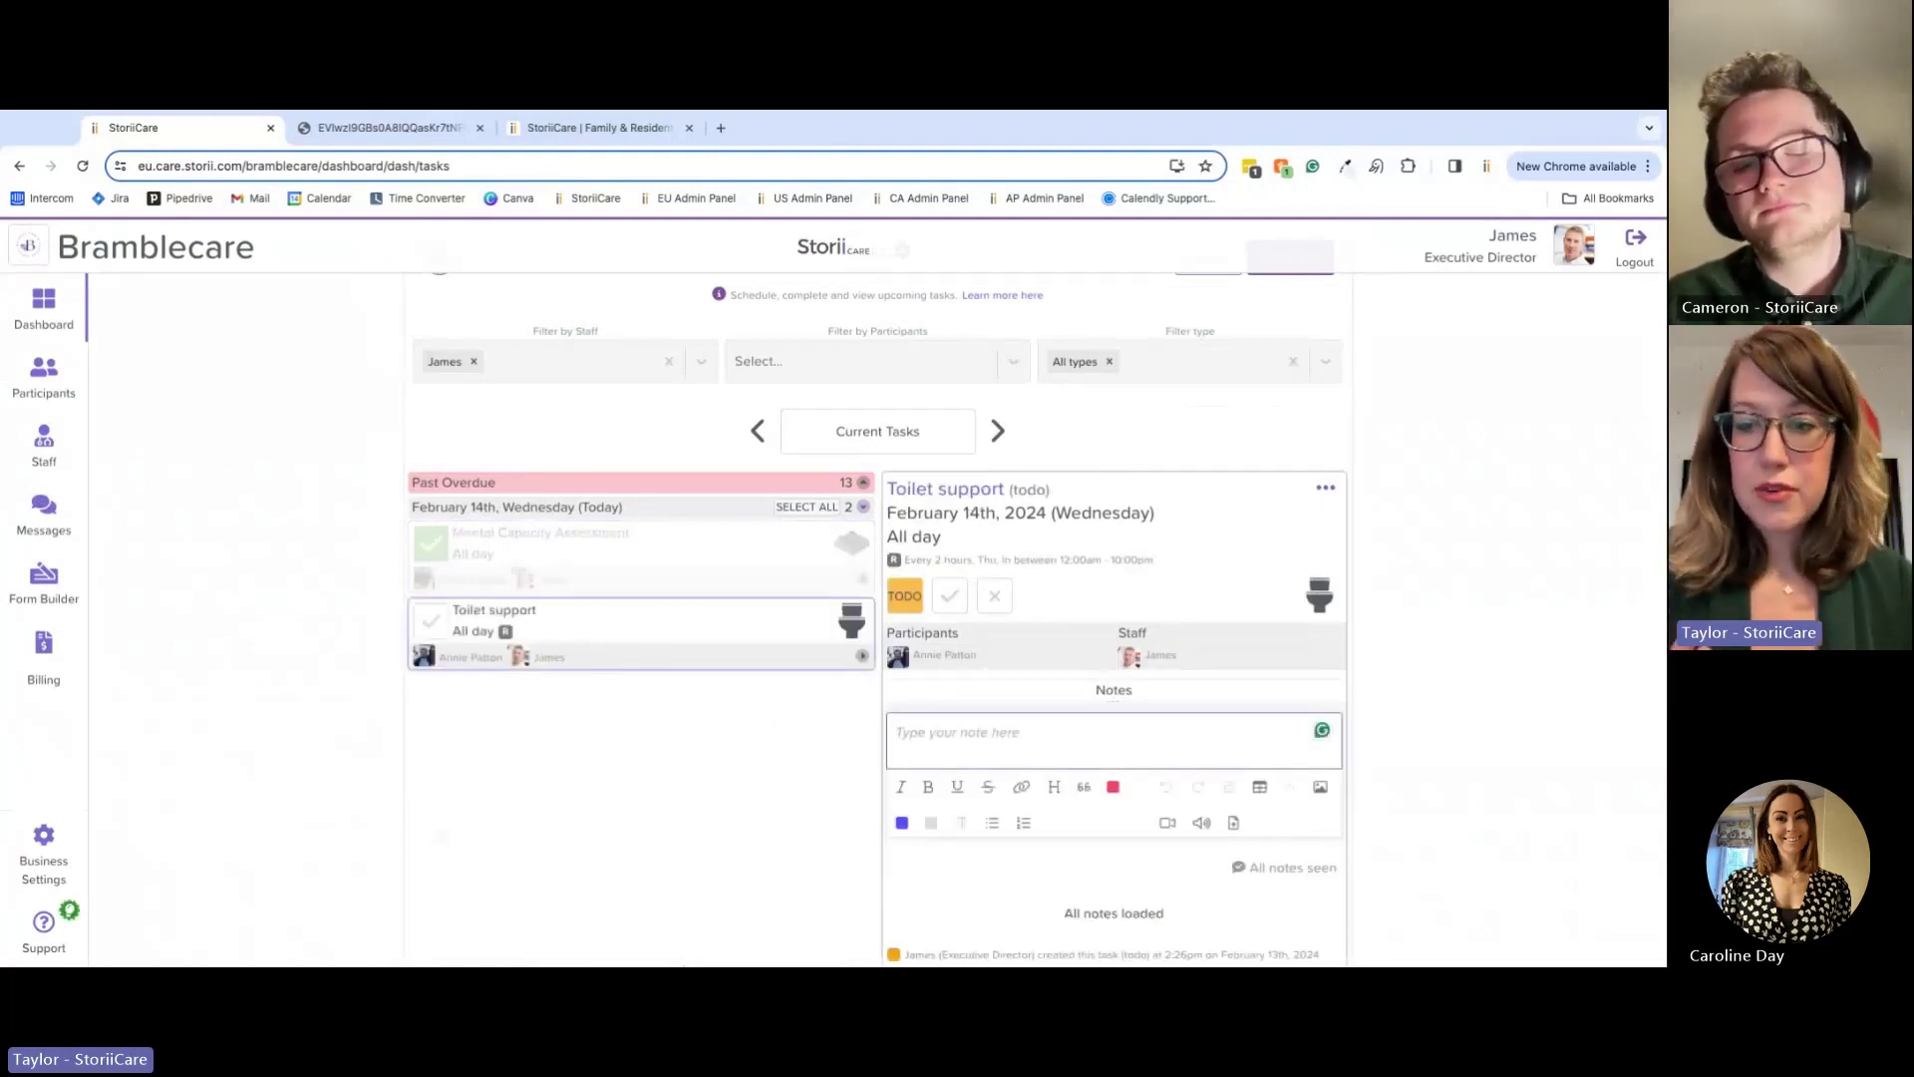
pyautogui.scroll(-2, 811, 764)
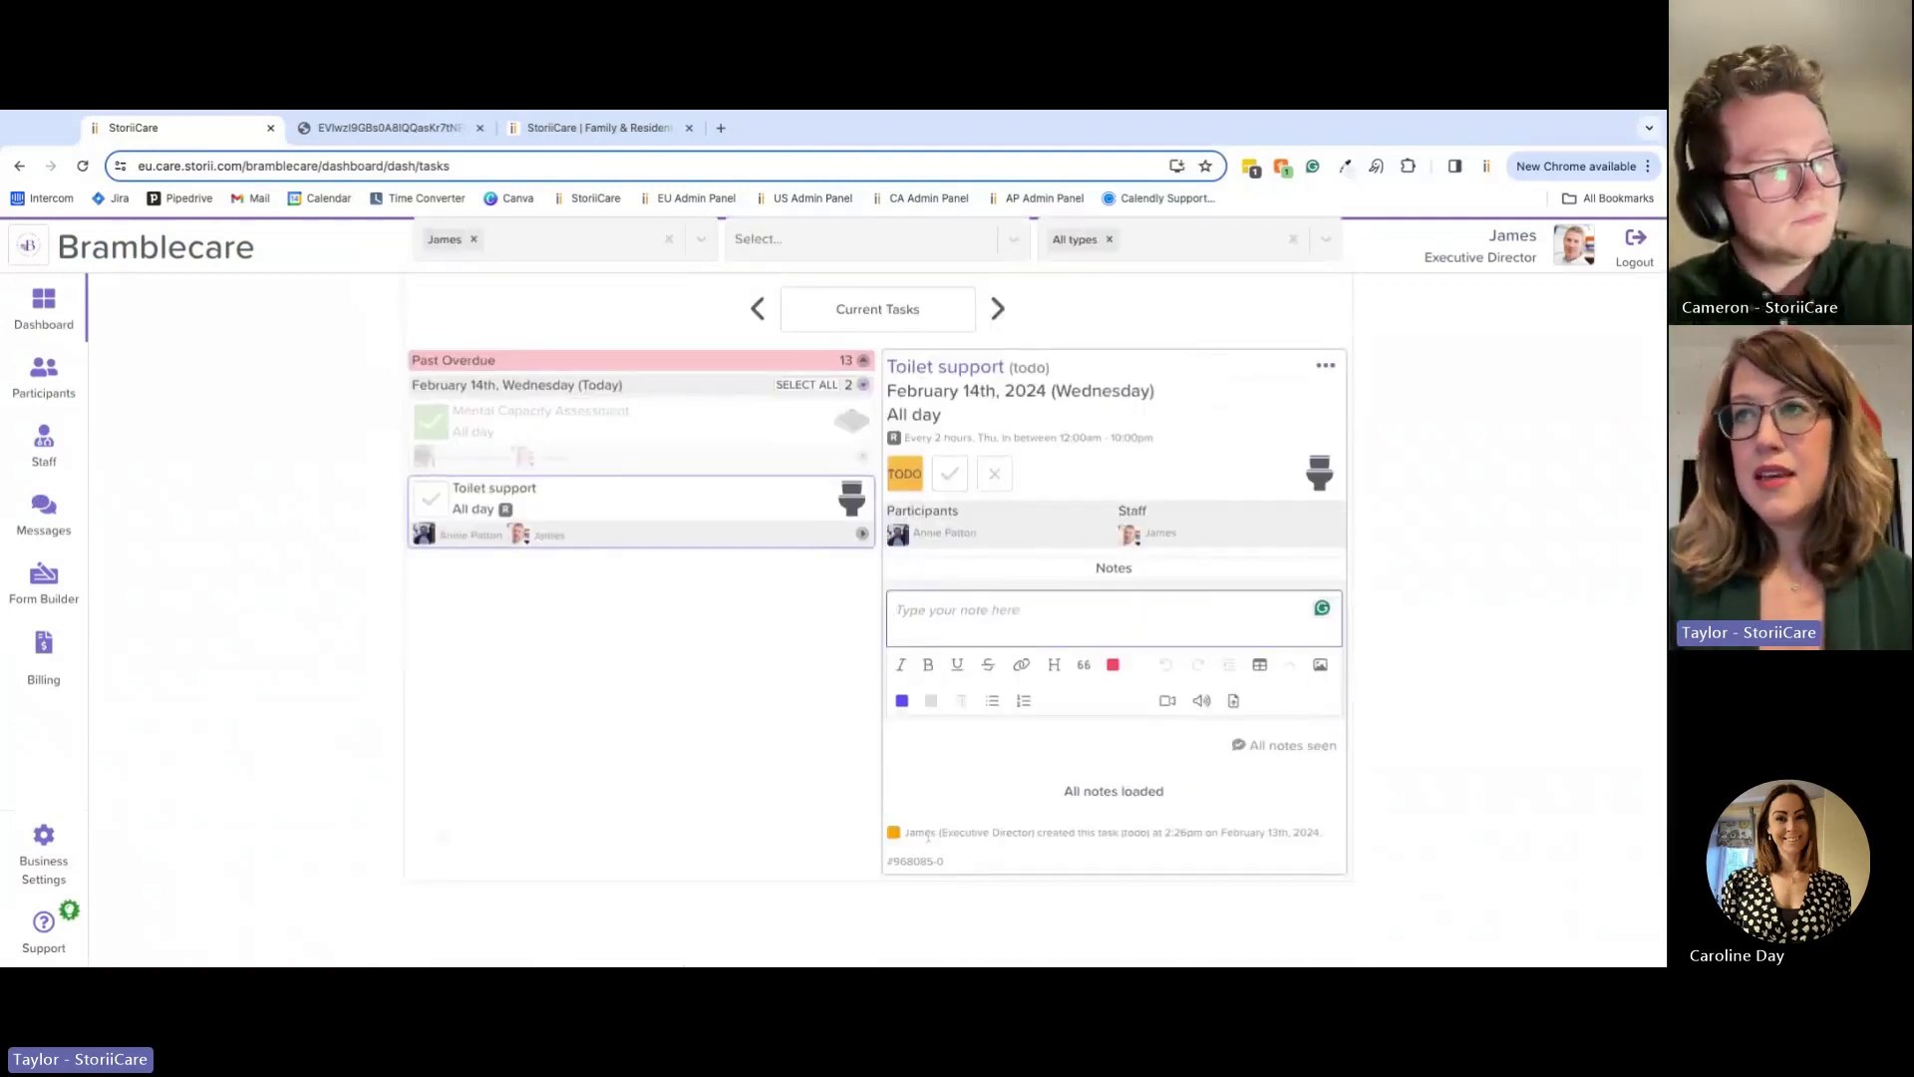
pyautogui.scroll(2, 1042, 817)
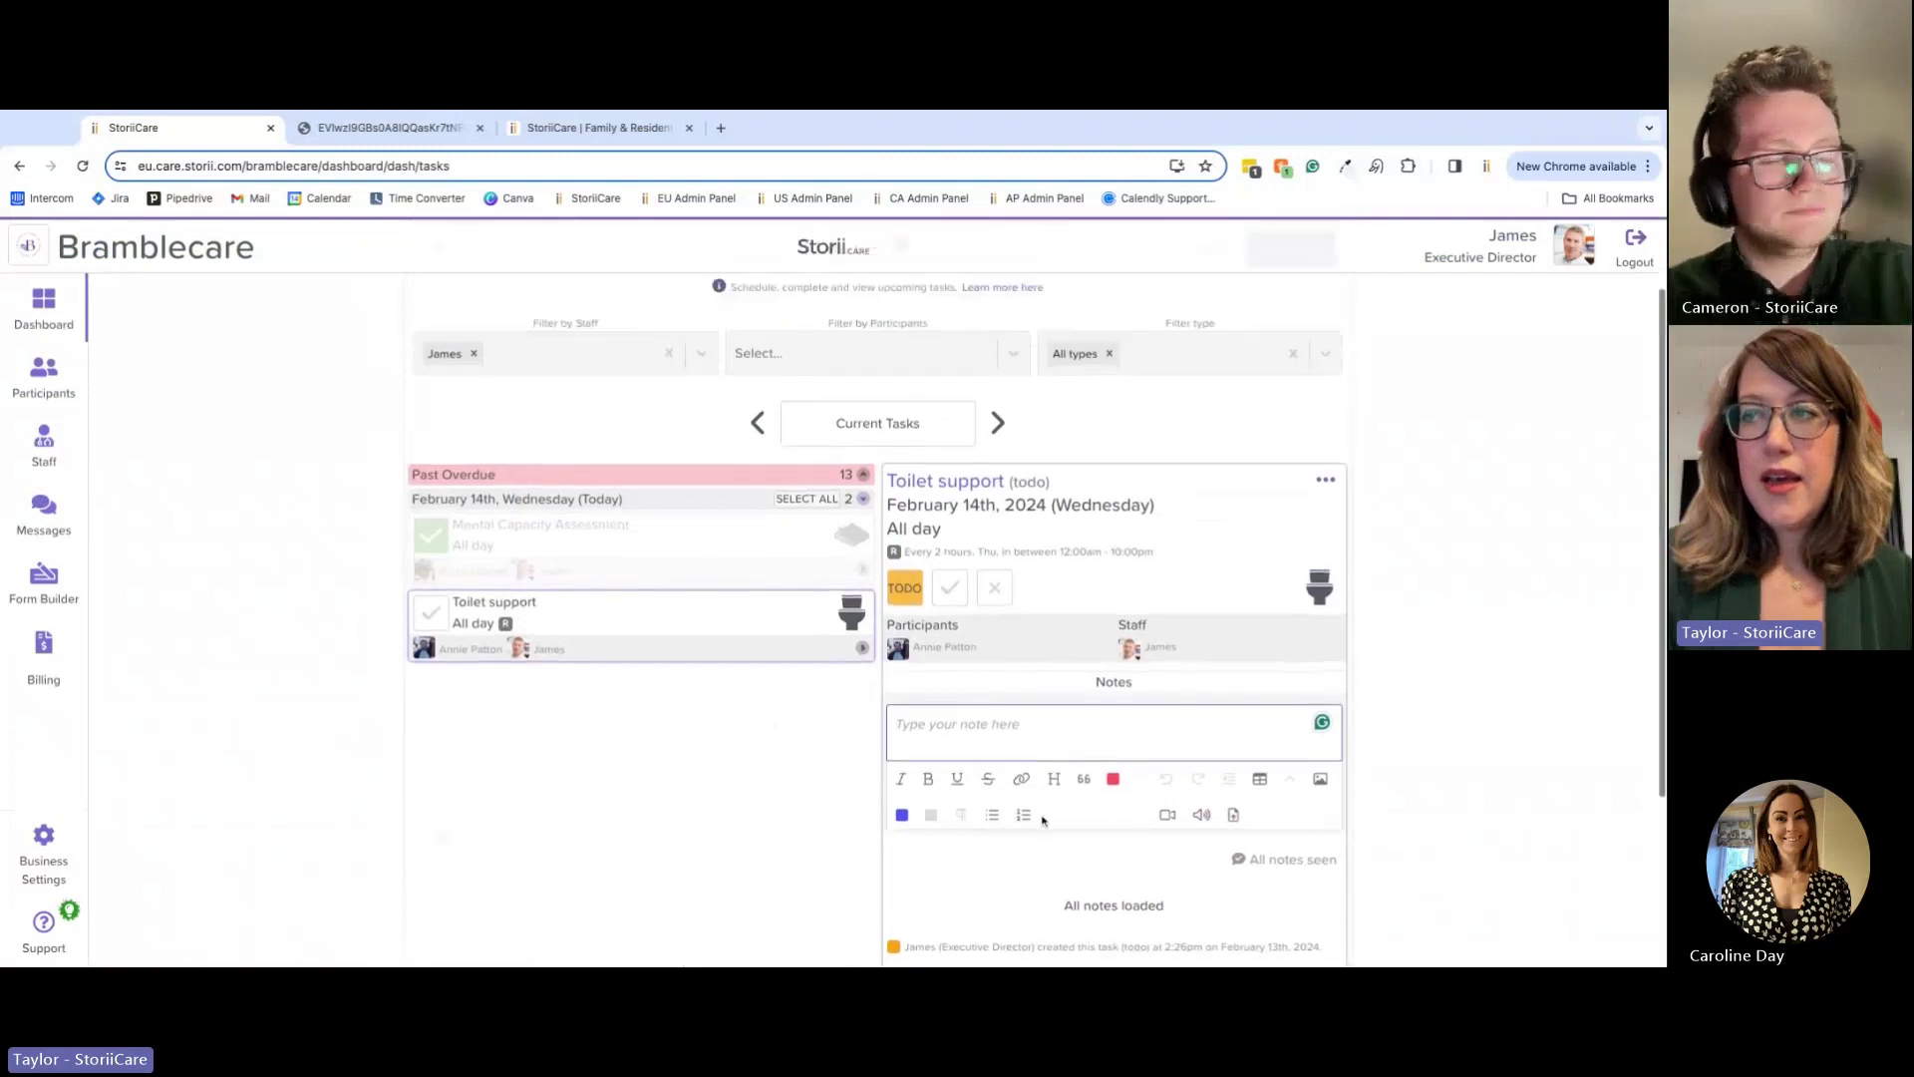
pyautogui.scroll(1, 1042, 819)
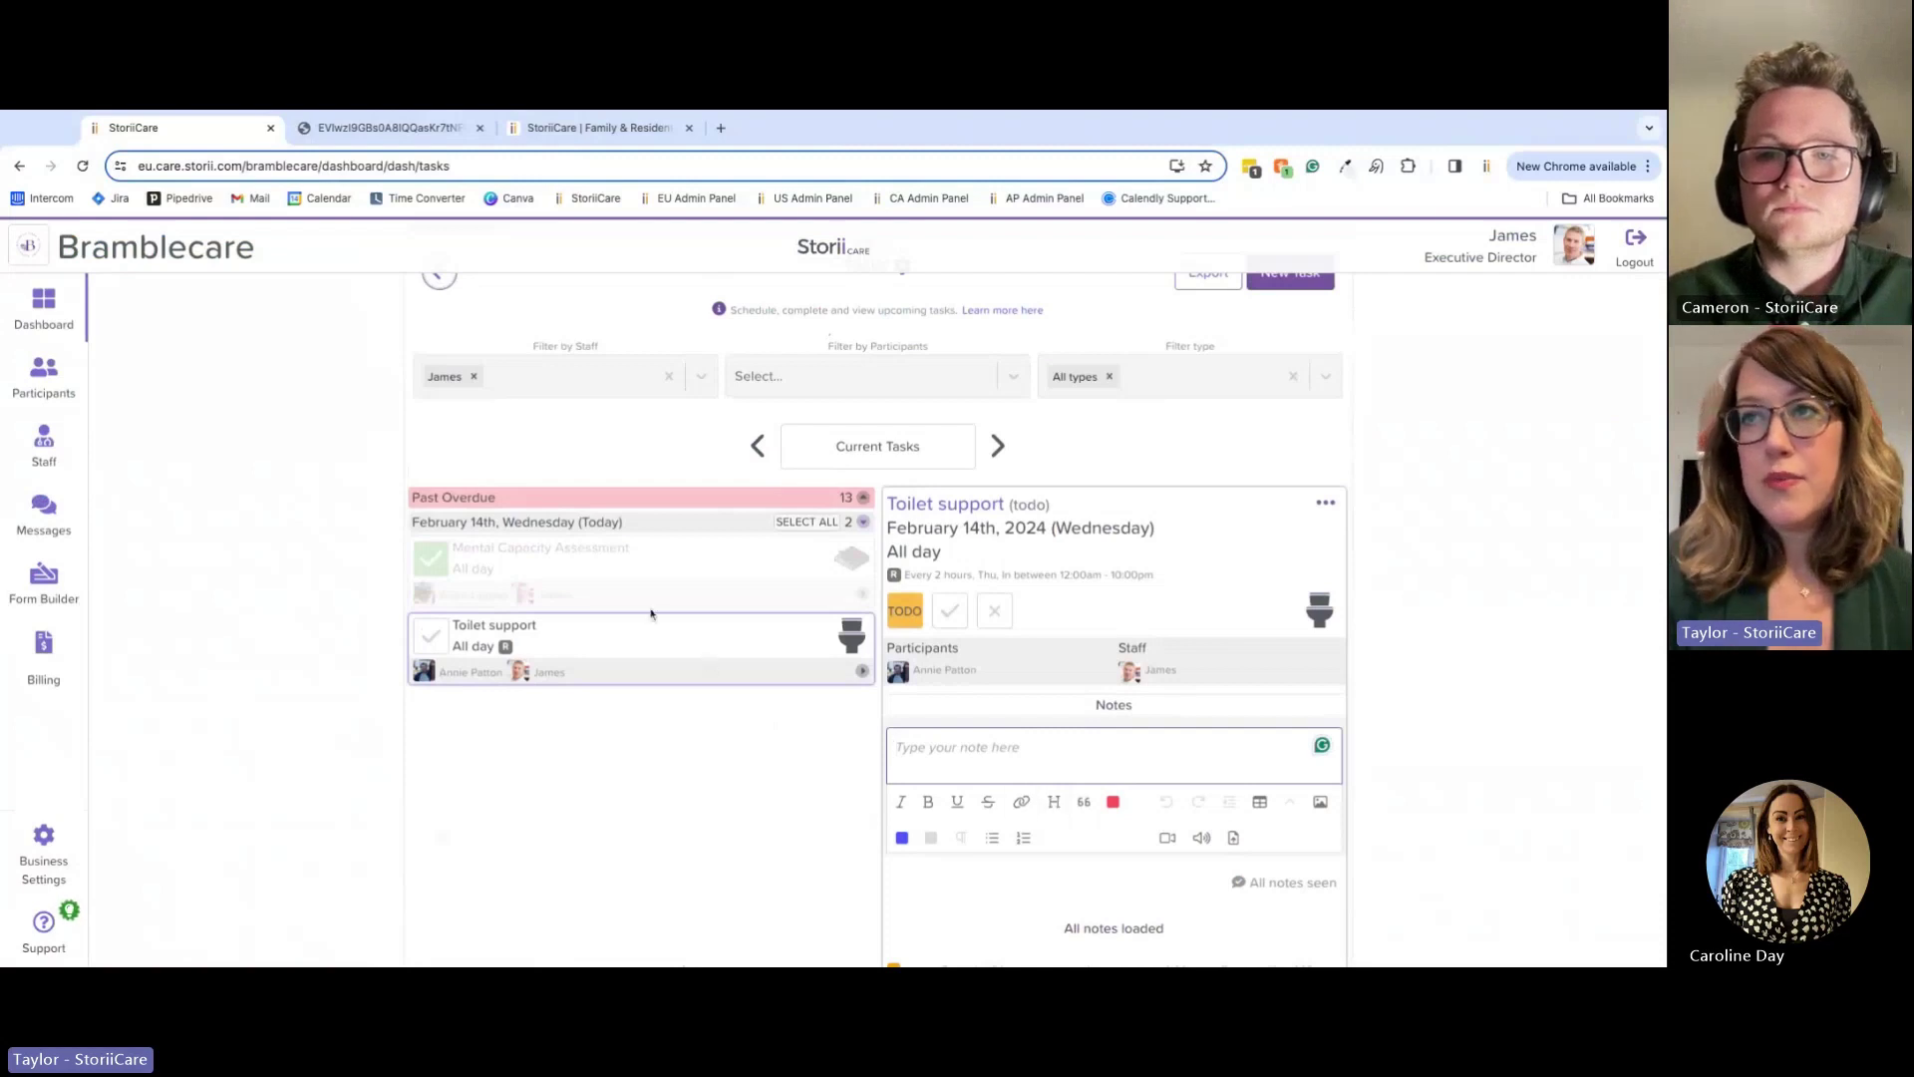
# Step: Expand the Past Overdue tasks to view their date groups, and collapse today's group
pyautogui.click(590, 498)
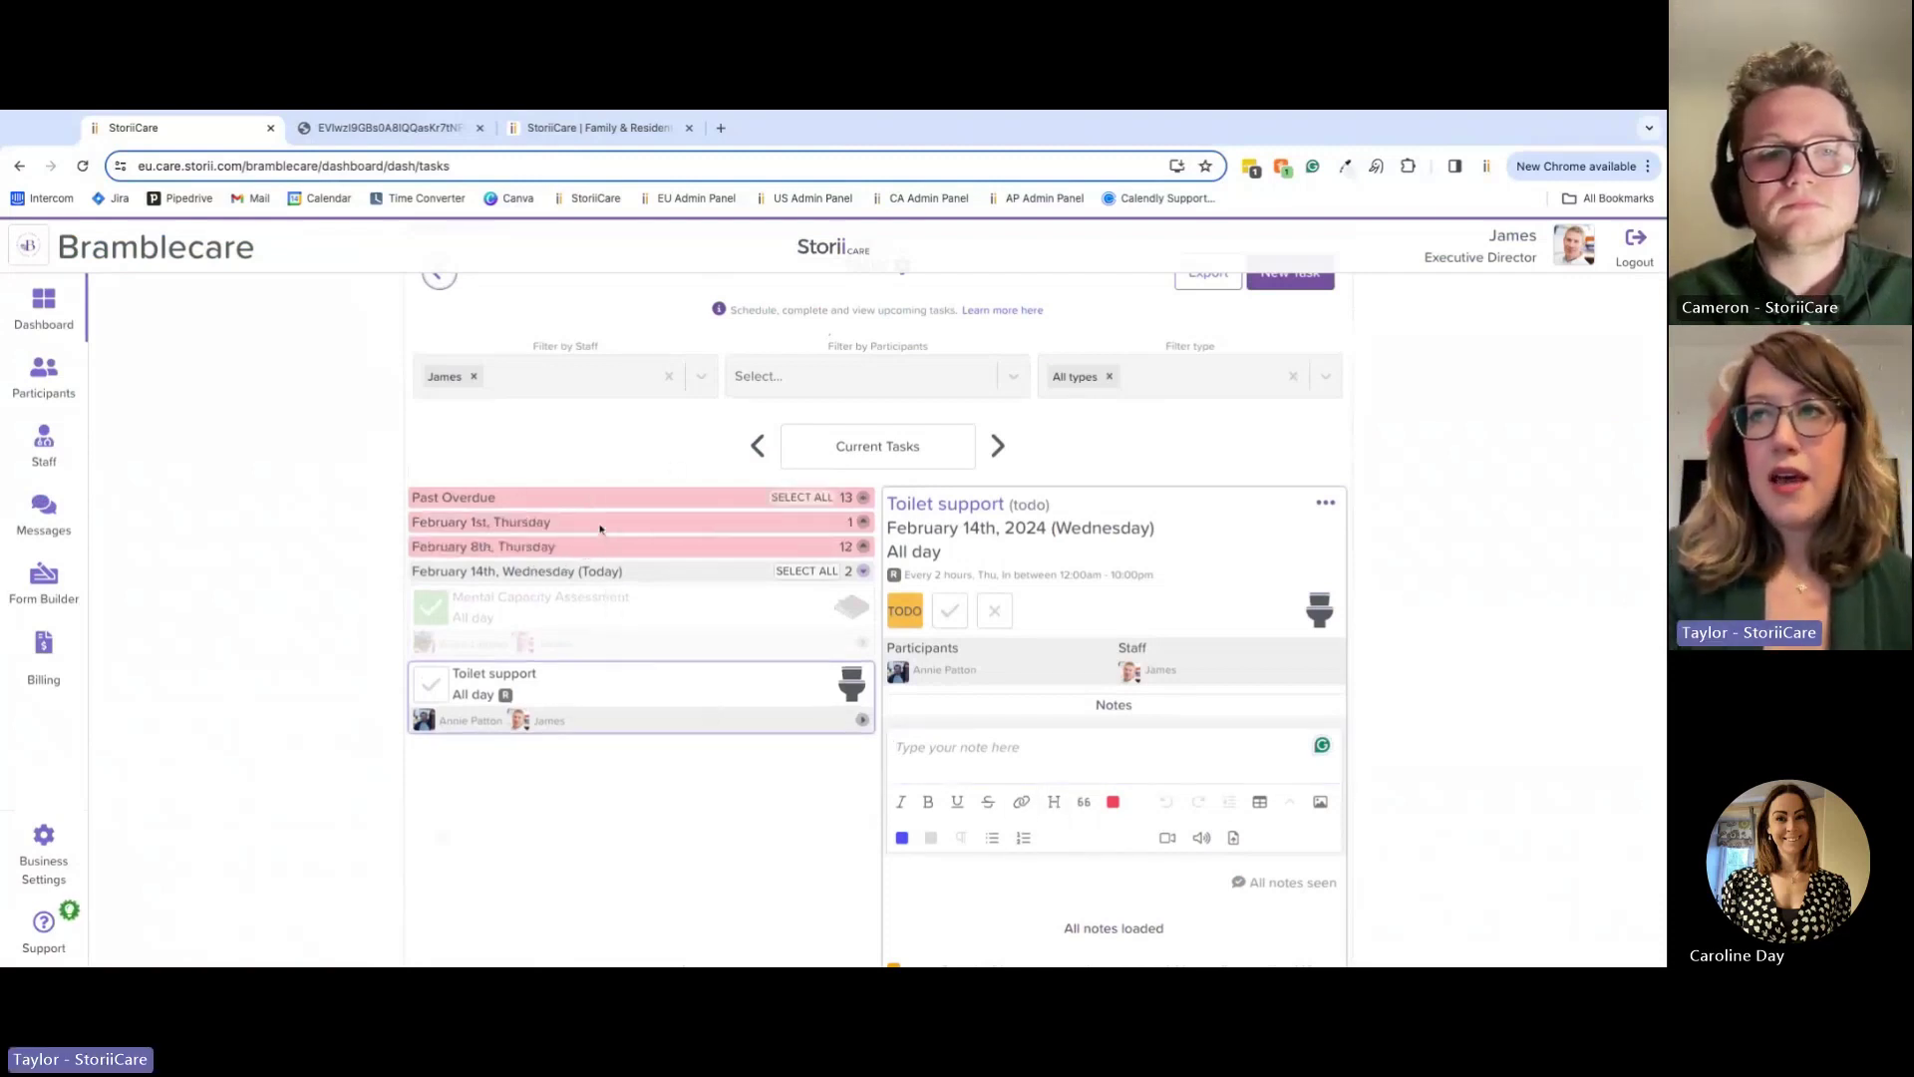
pyautogui.click(602, 526)
pyautogui.click(641, 529)
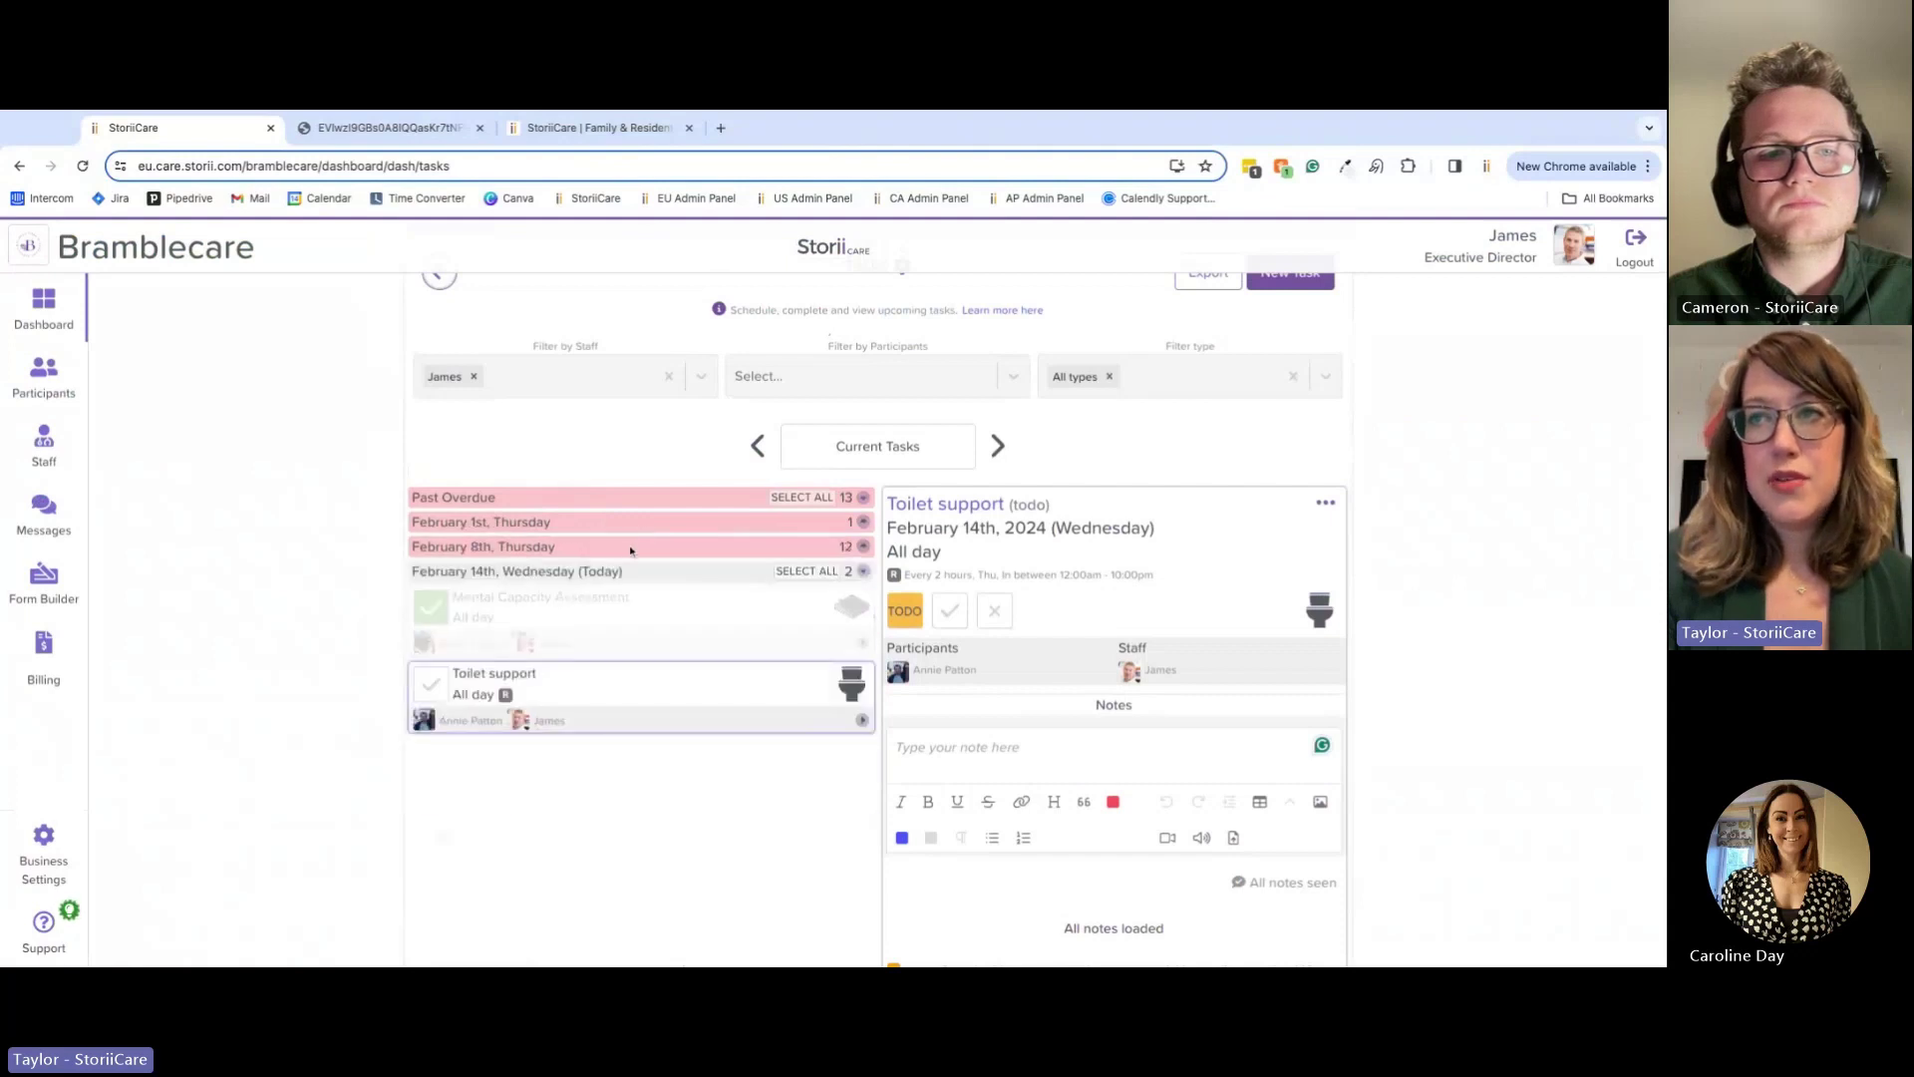
pyautogui.click(630, 548)
pyautogui.click(629, 553)
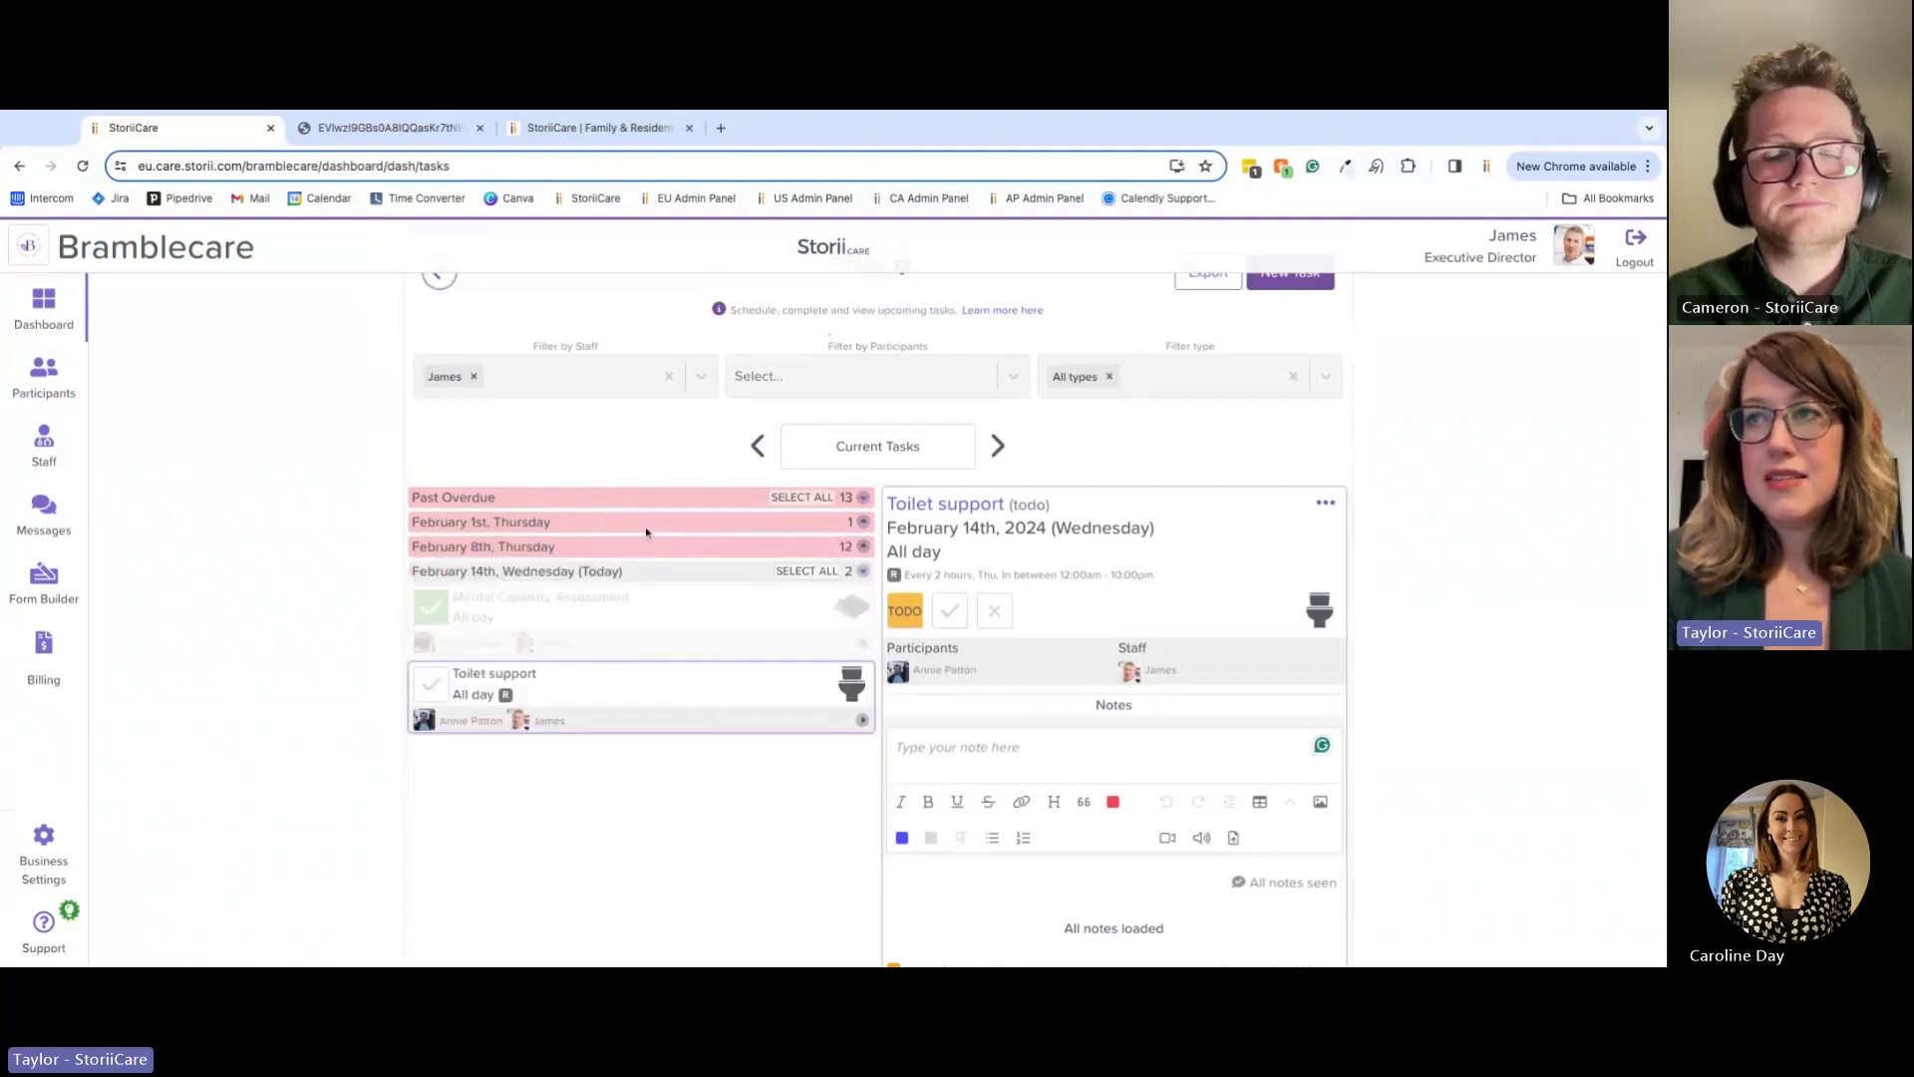
pyautogui.click(620, 571)
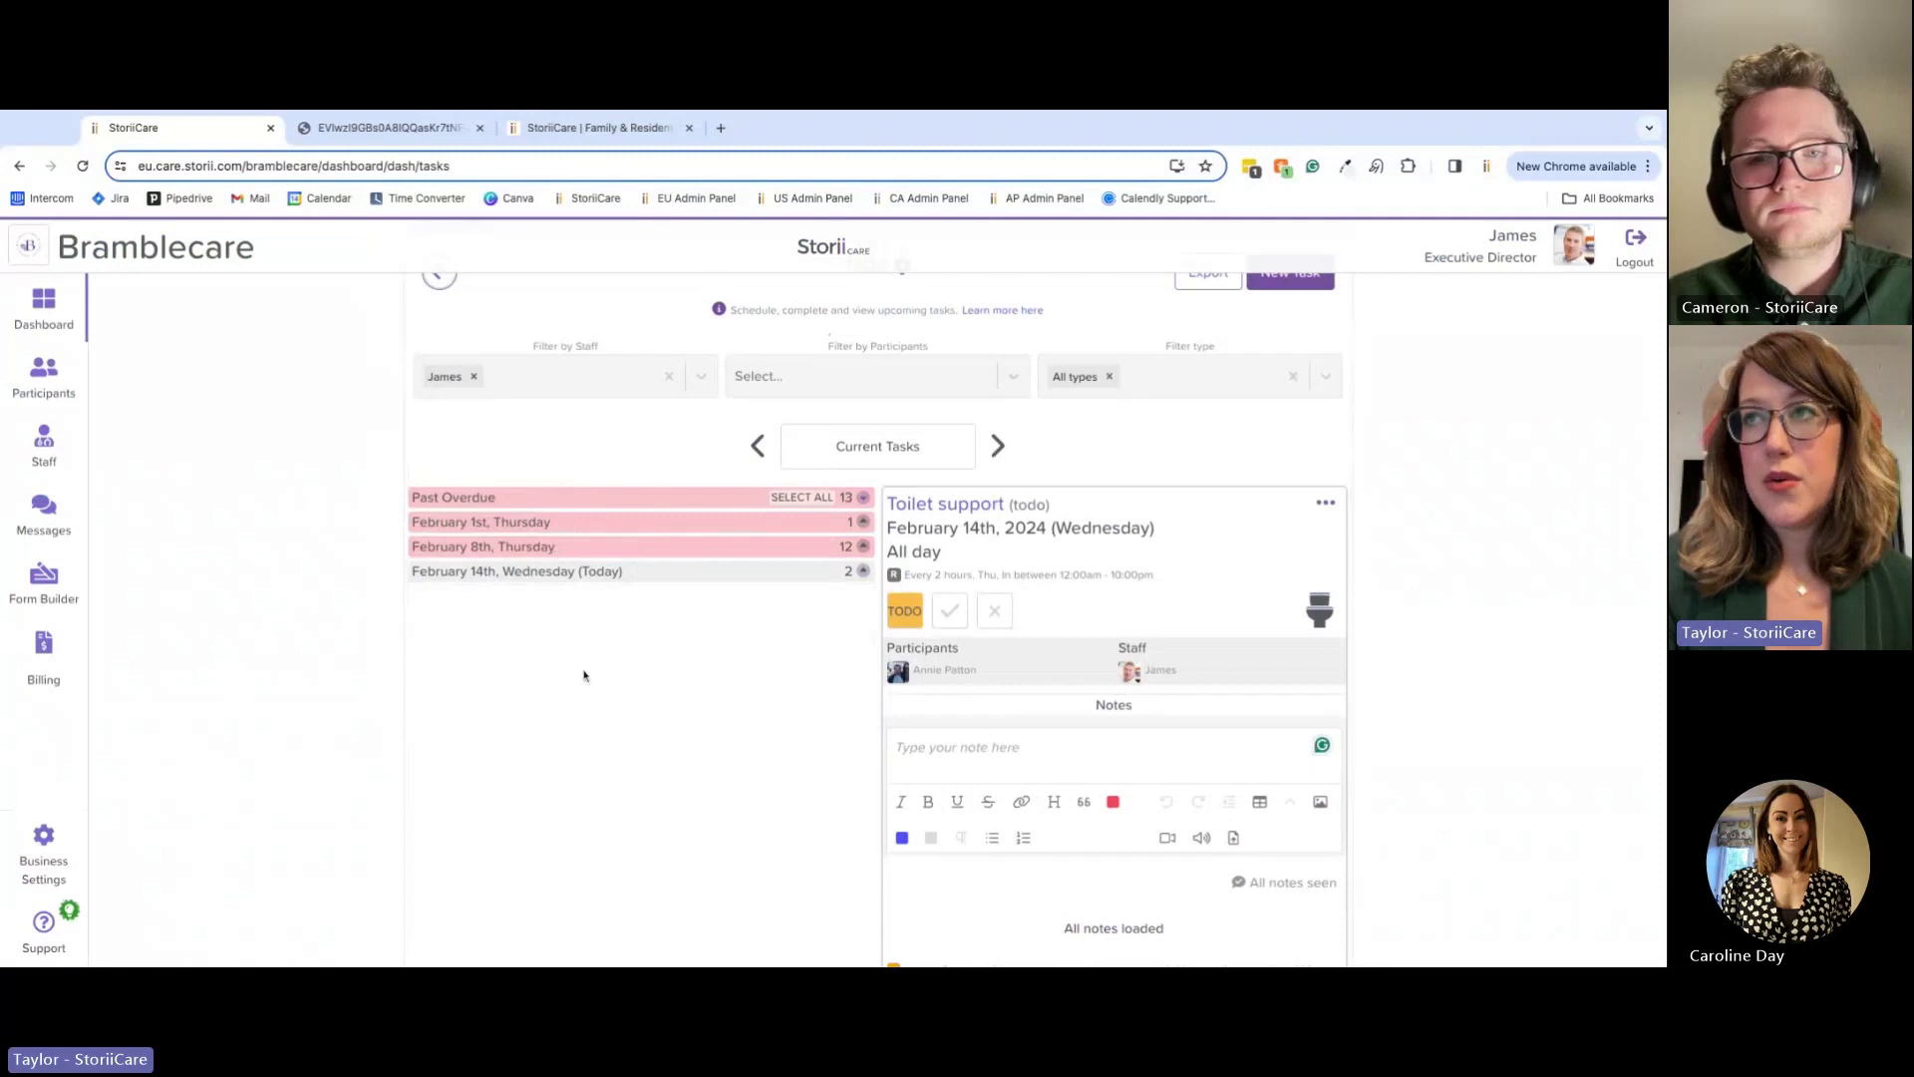
pyautogui.scroll(1, 584, 675)
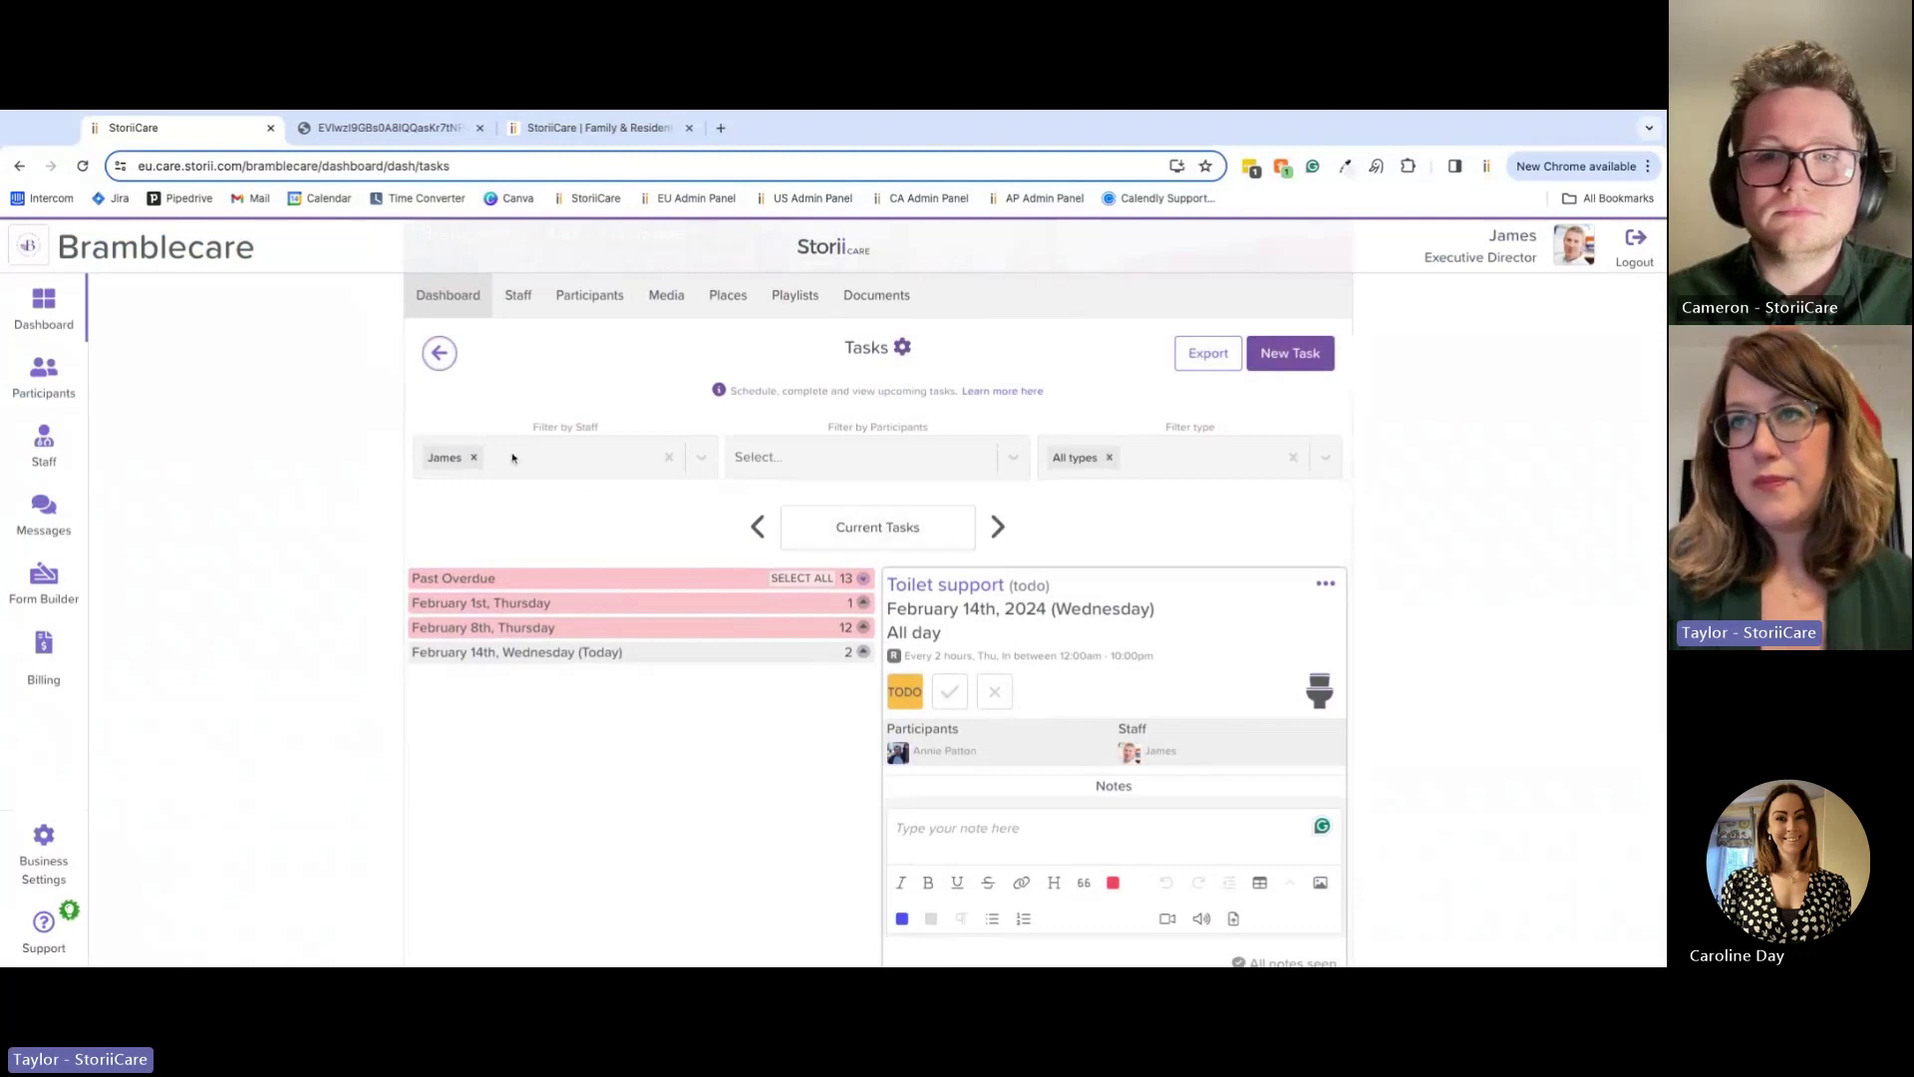
# Step: Leave the Tasks list and open the profile of the first participant in the Participants list
pyautogui.click(440, 354)
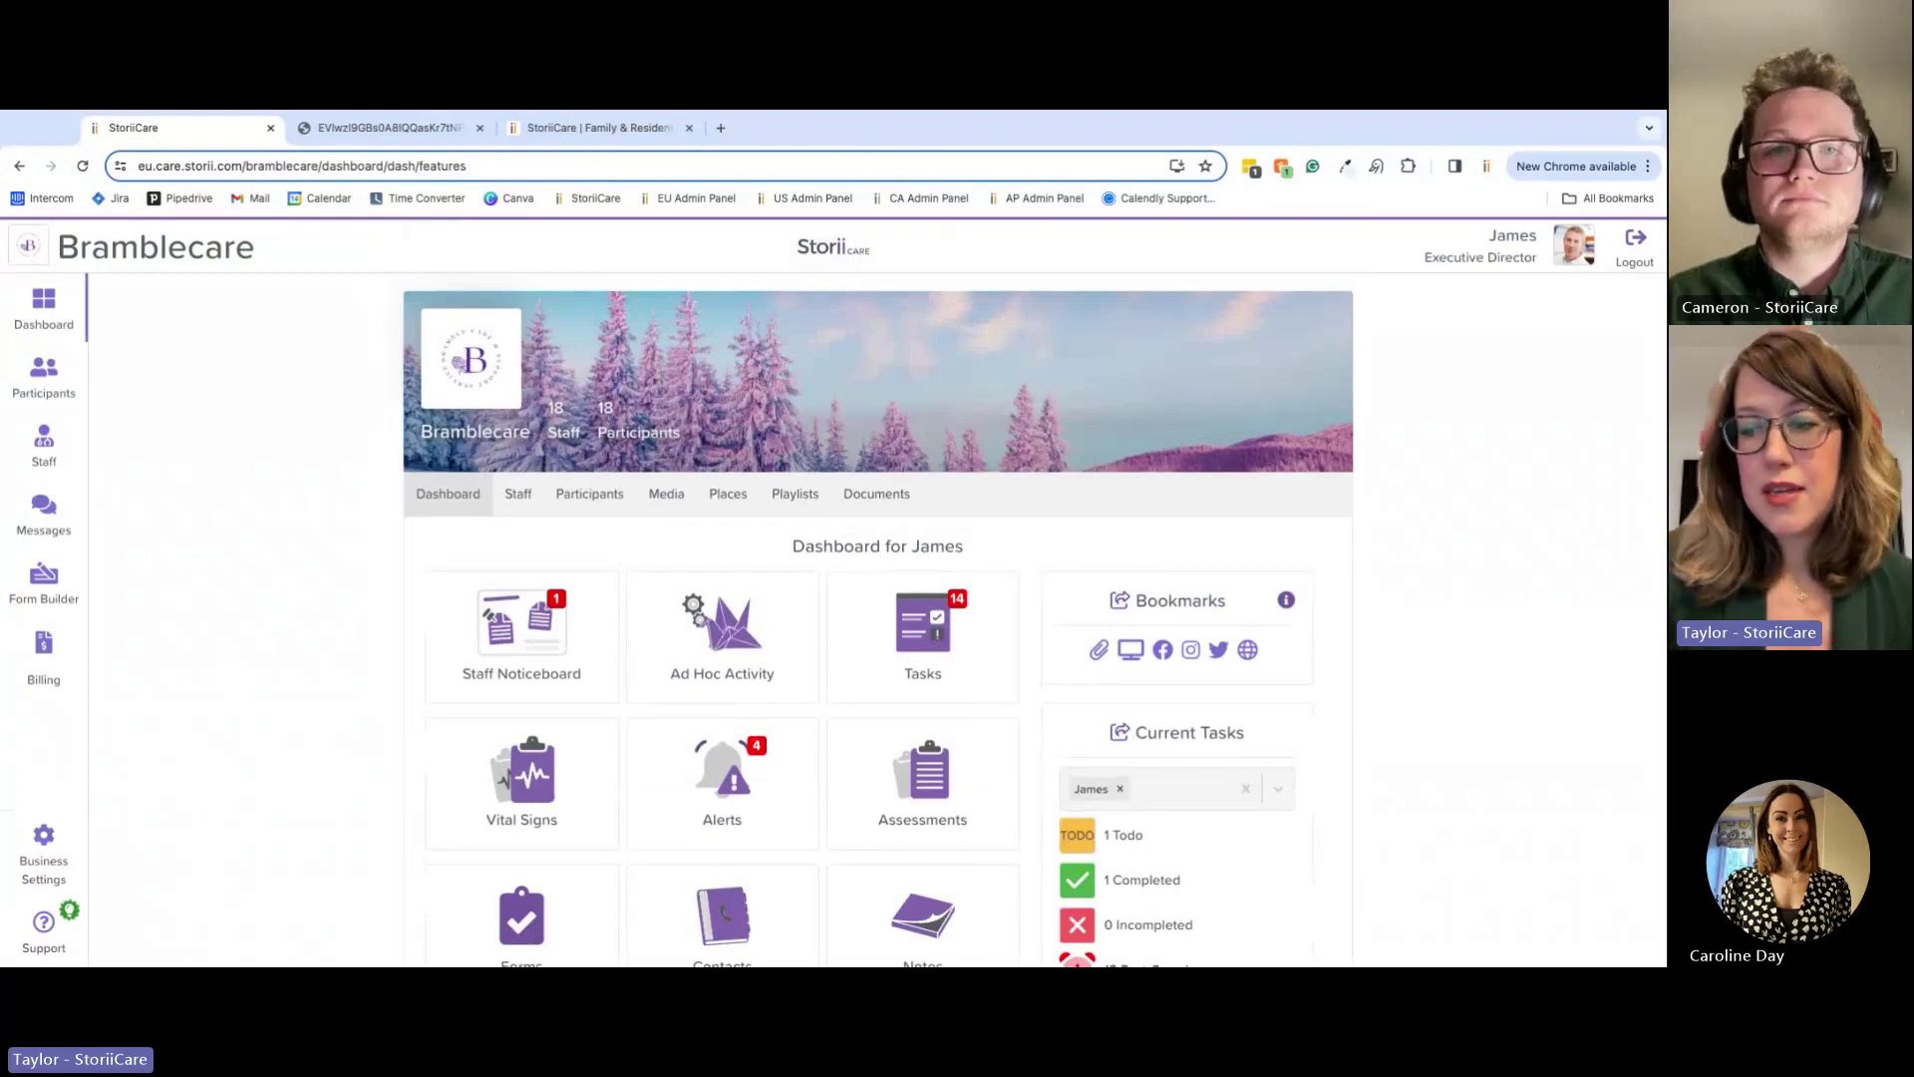
pyautogui.click(44, 379)
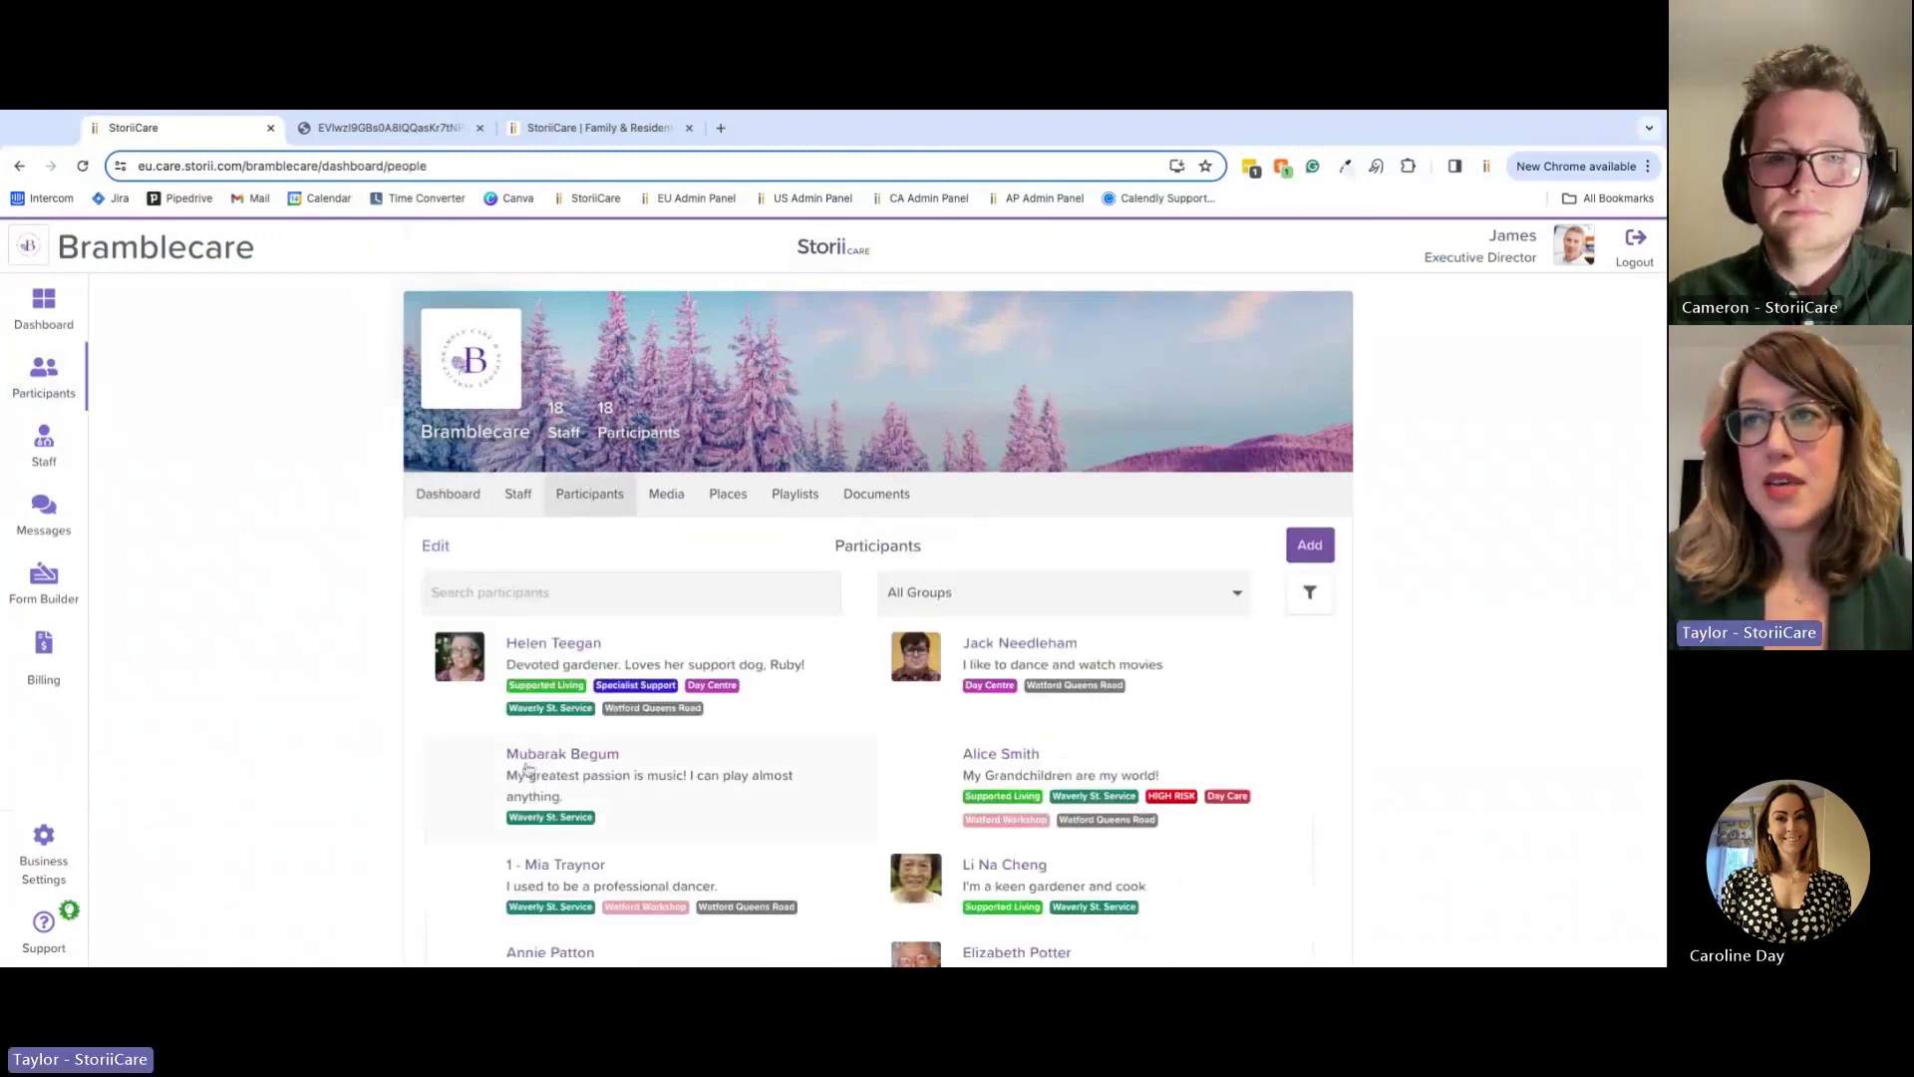
pyautogui.scroll(-2, 529, 767)
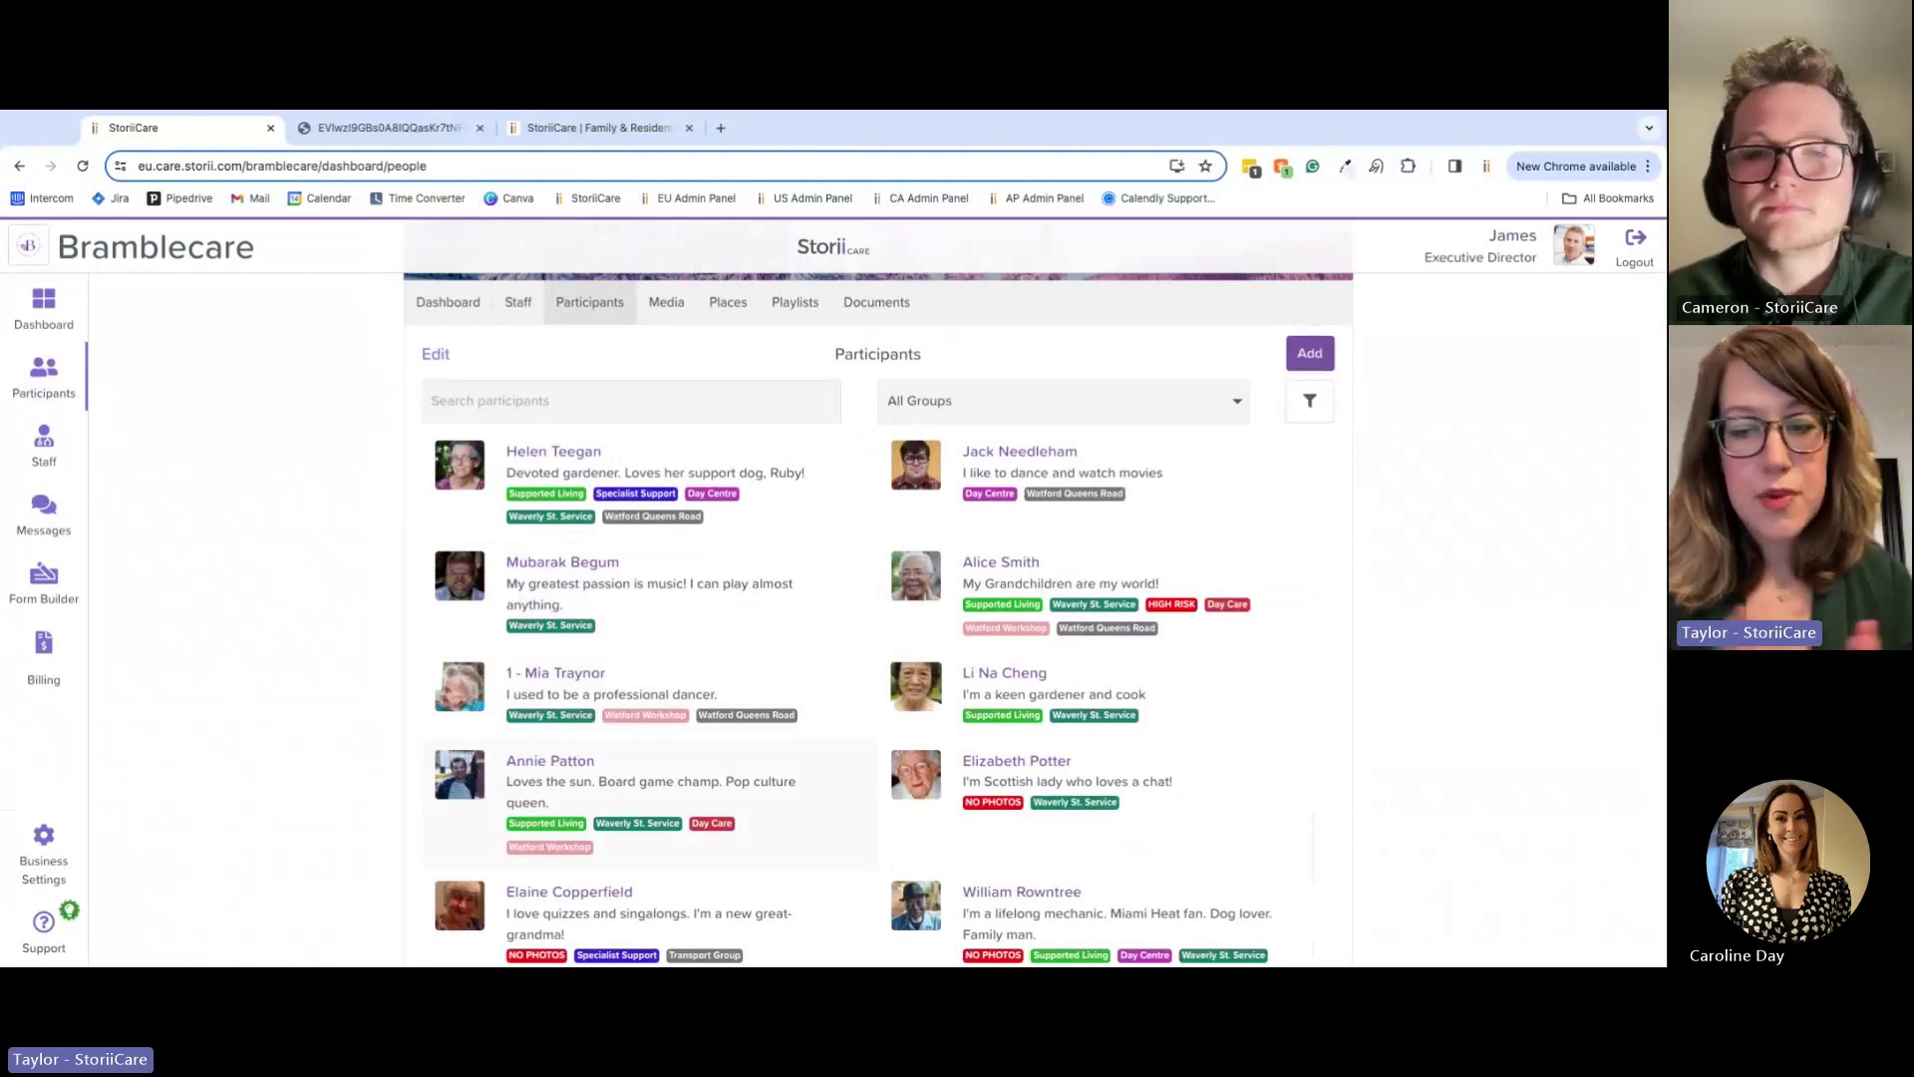
pyautogui.click(638, 476)
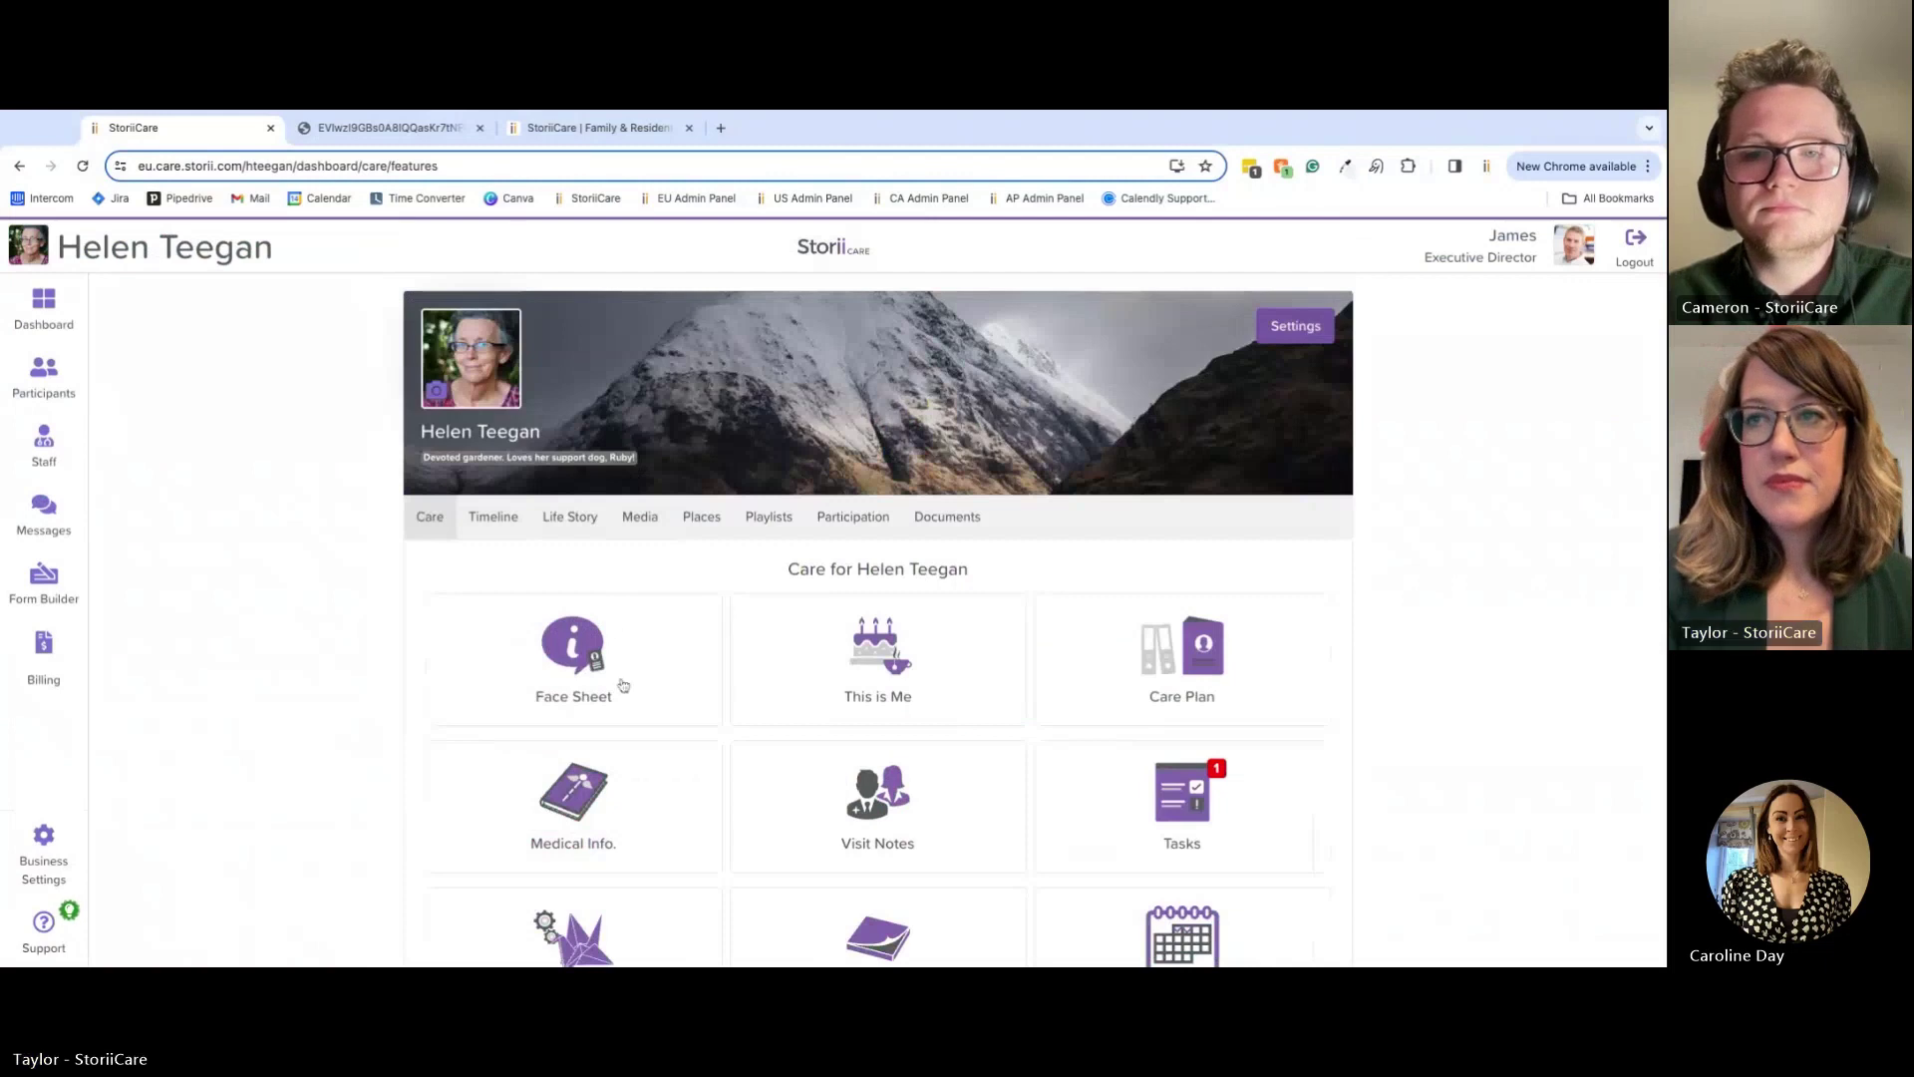
# Step: Review the participant's Face Sheet fields and open the history of the Temperature reading
pyautogui.click(623, 685)
pyautogui.scroll(-2, 623, 686)
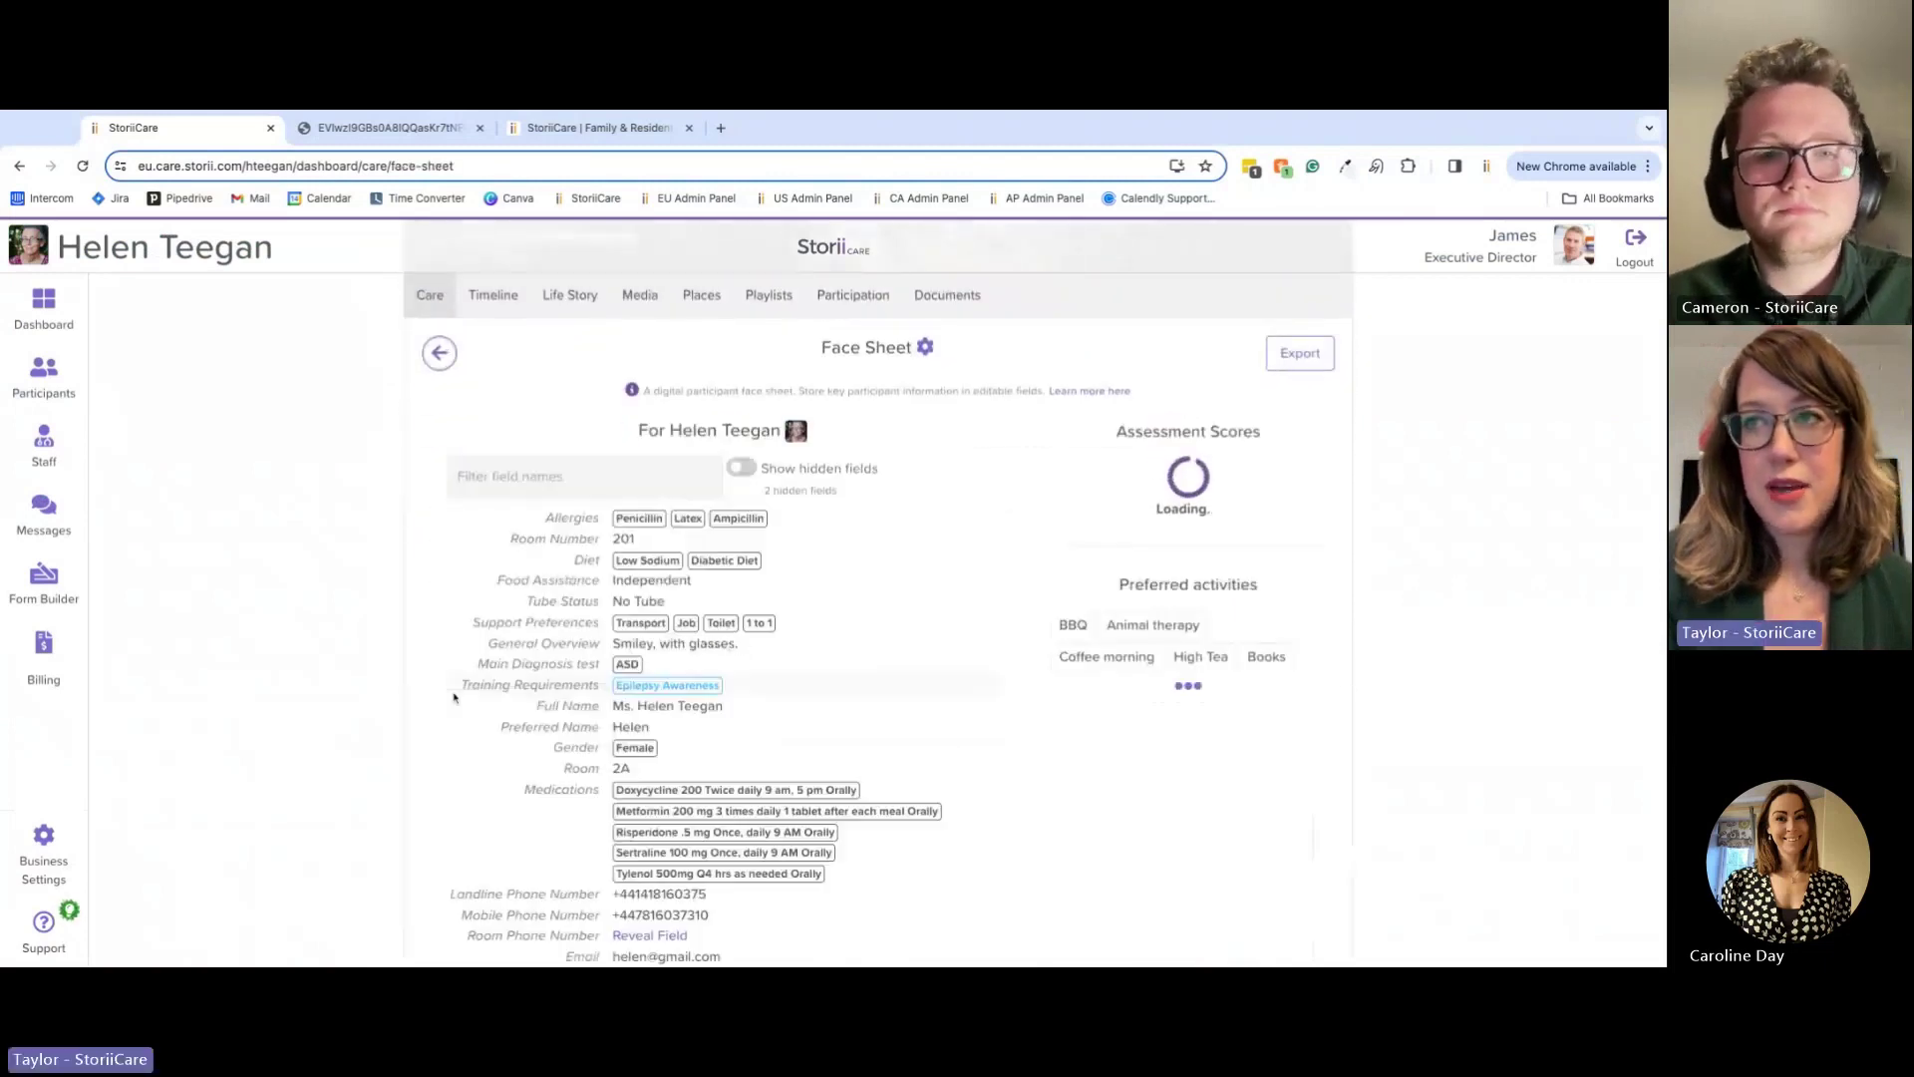
pyautogui.scroll(-1, 404, 704)
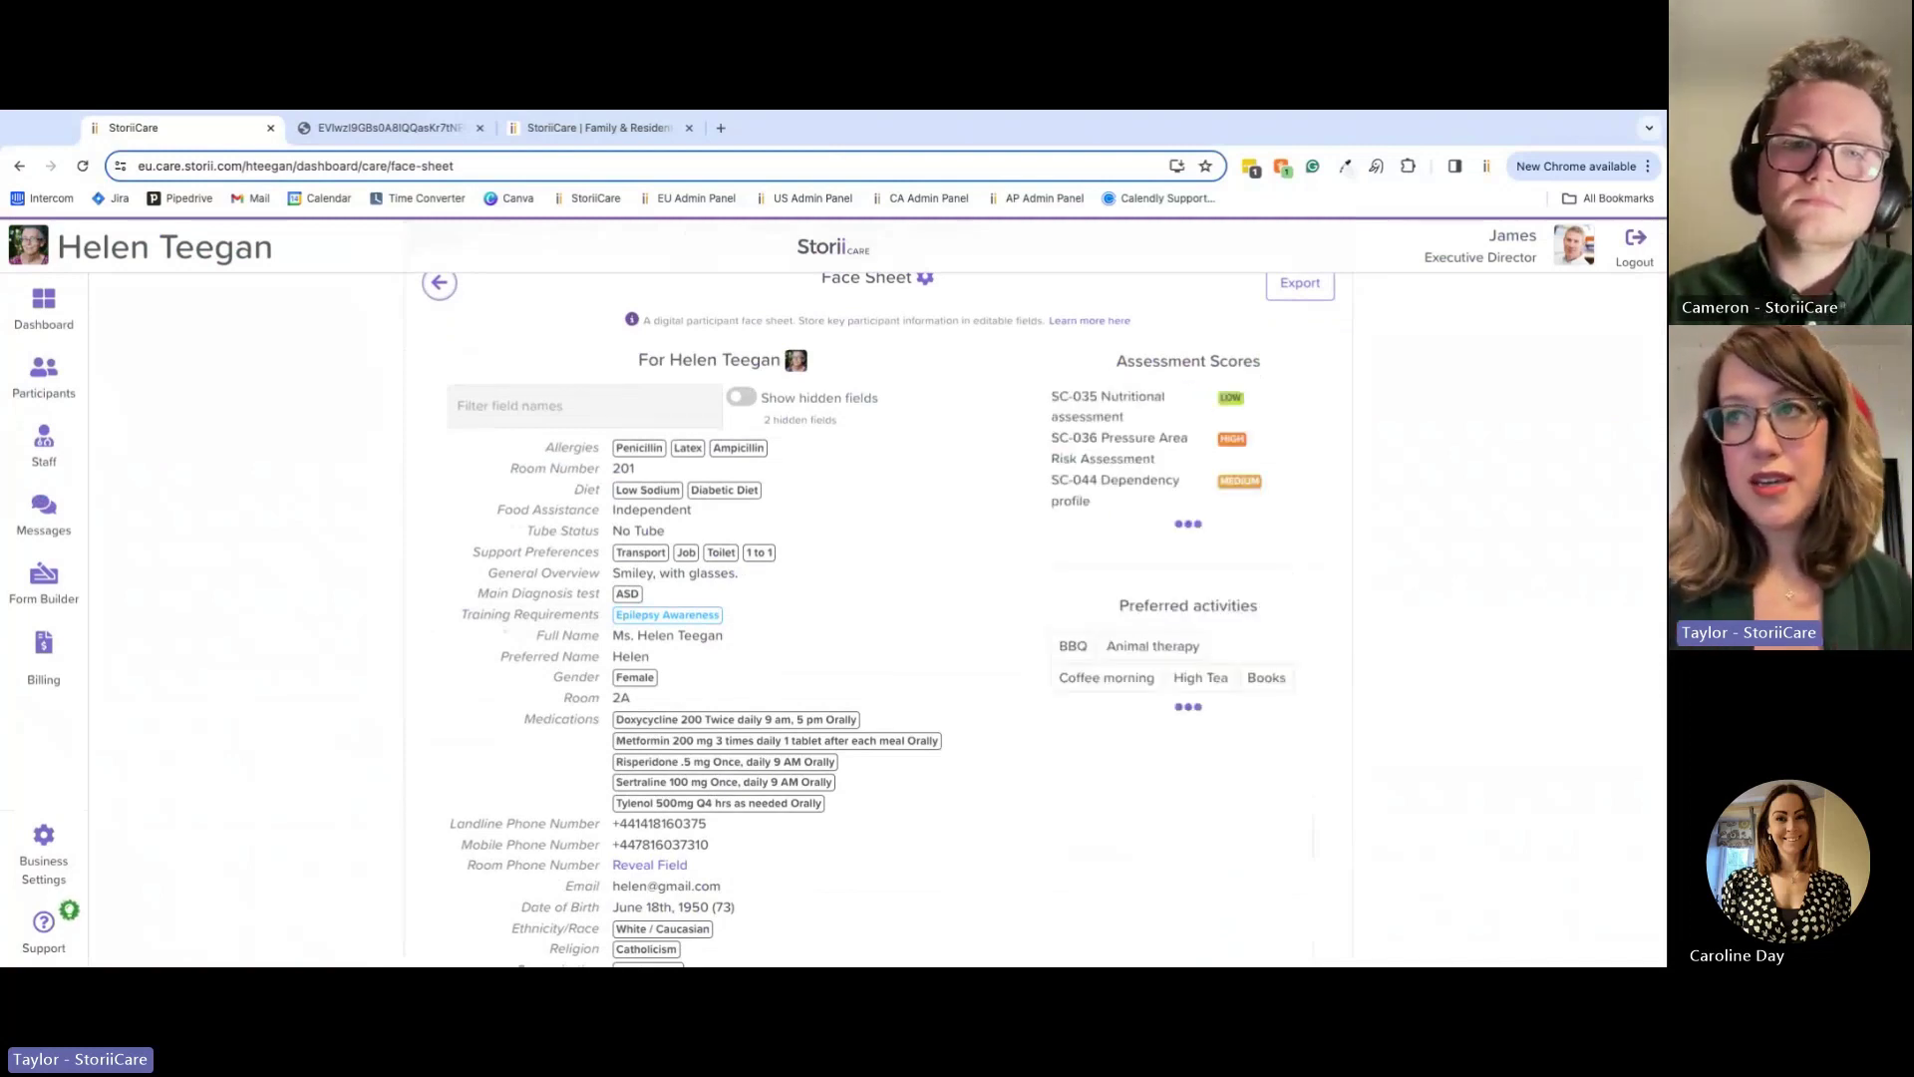
pyautogui.scroll(-2, 708, 720)
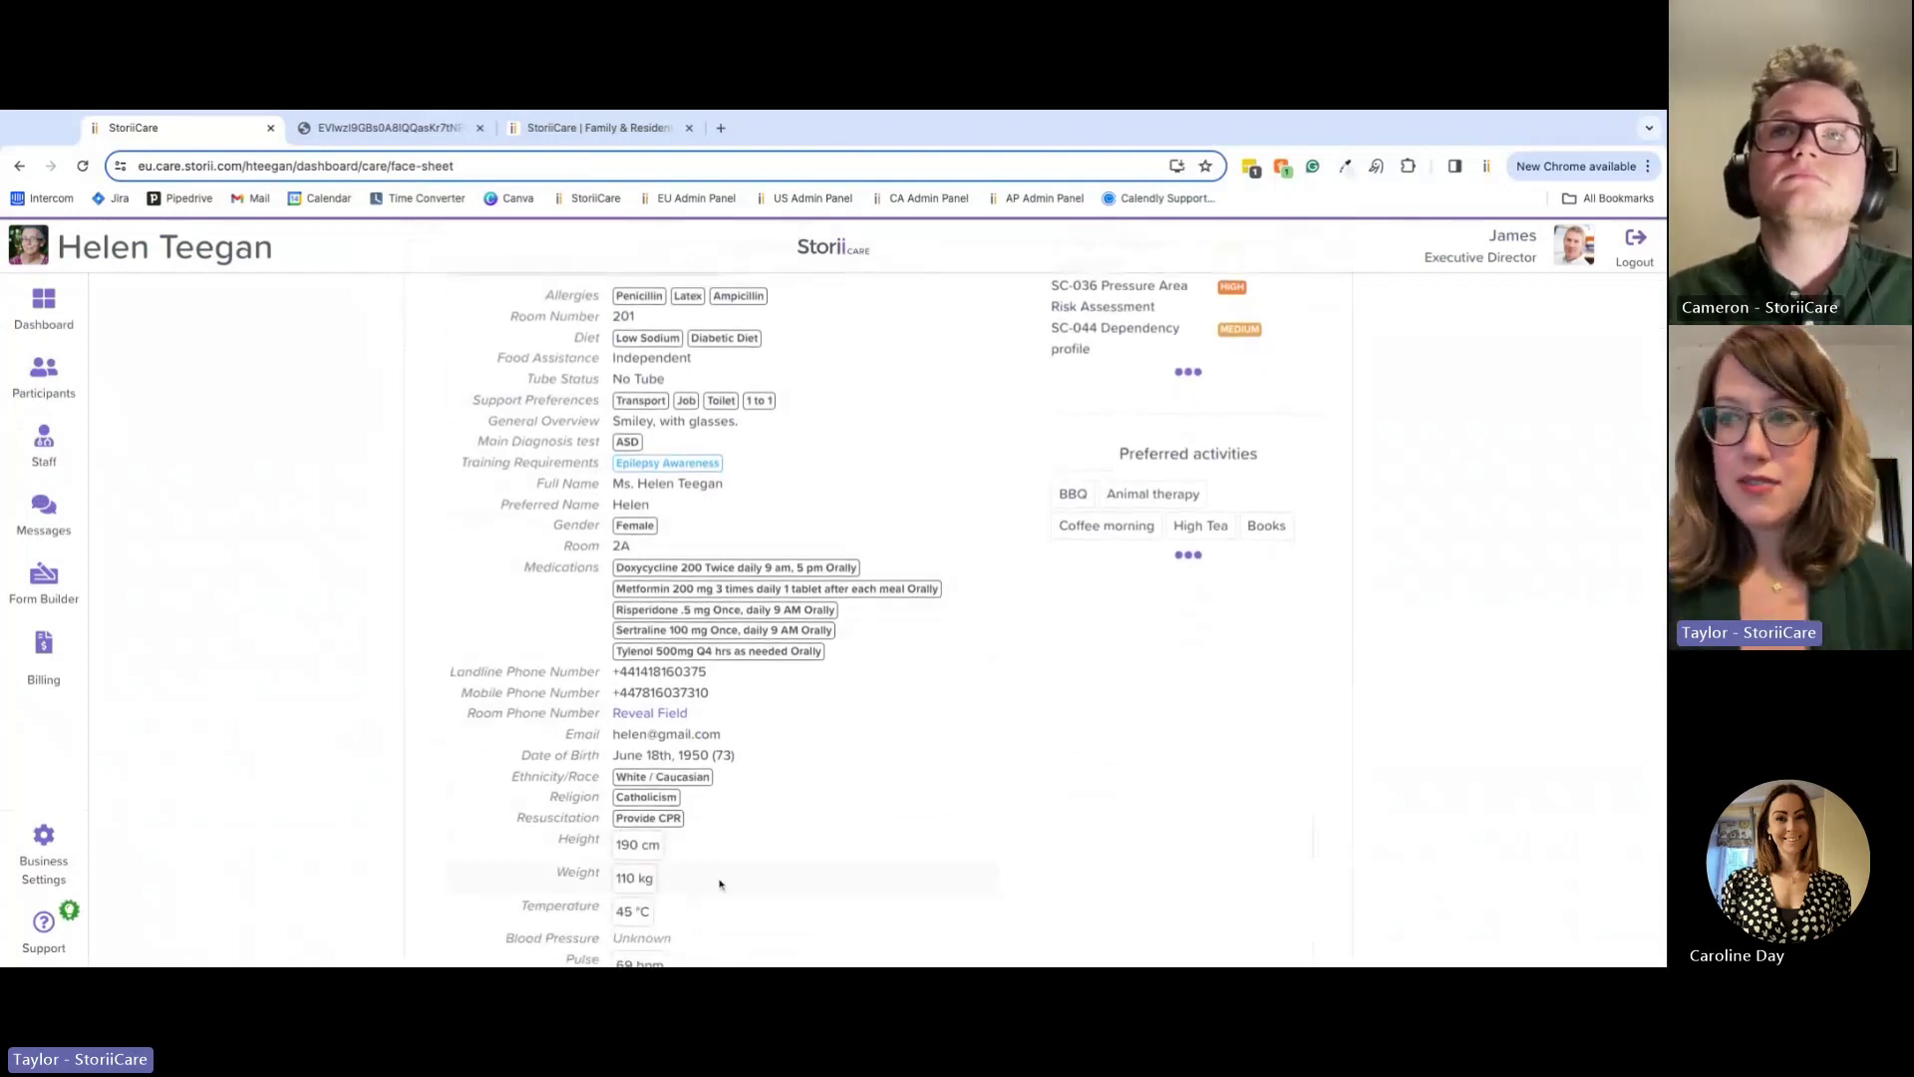
pyautogui.scroll(-3, 720, 884)
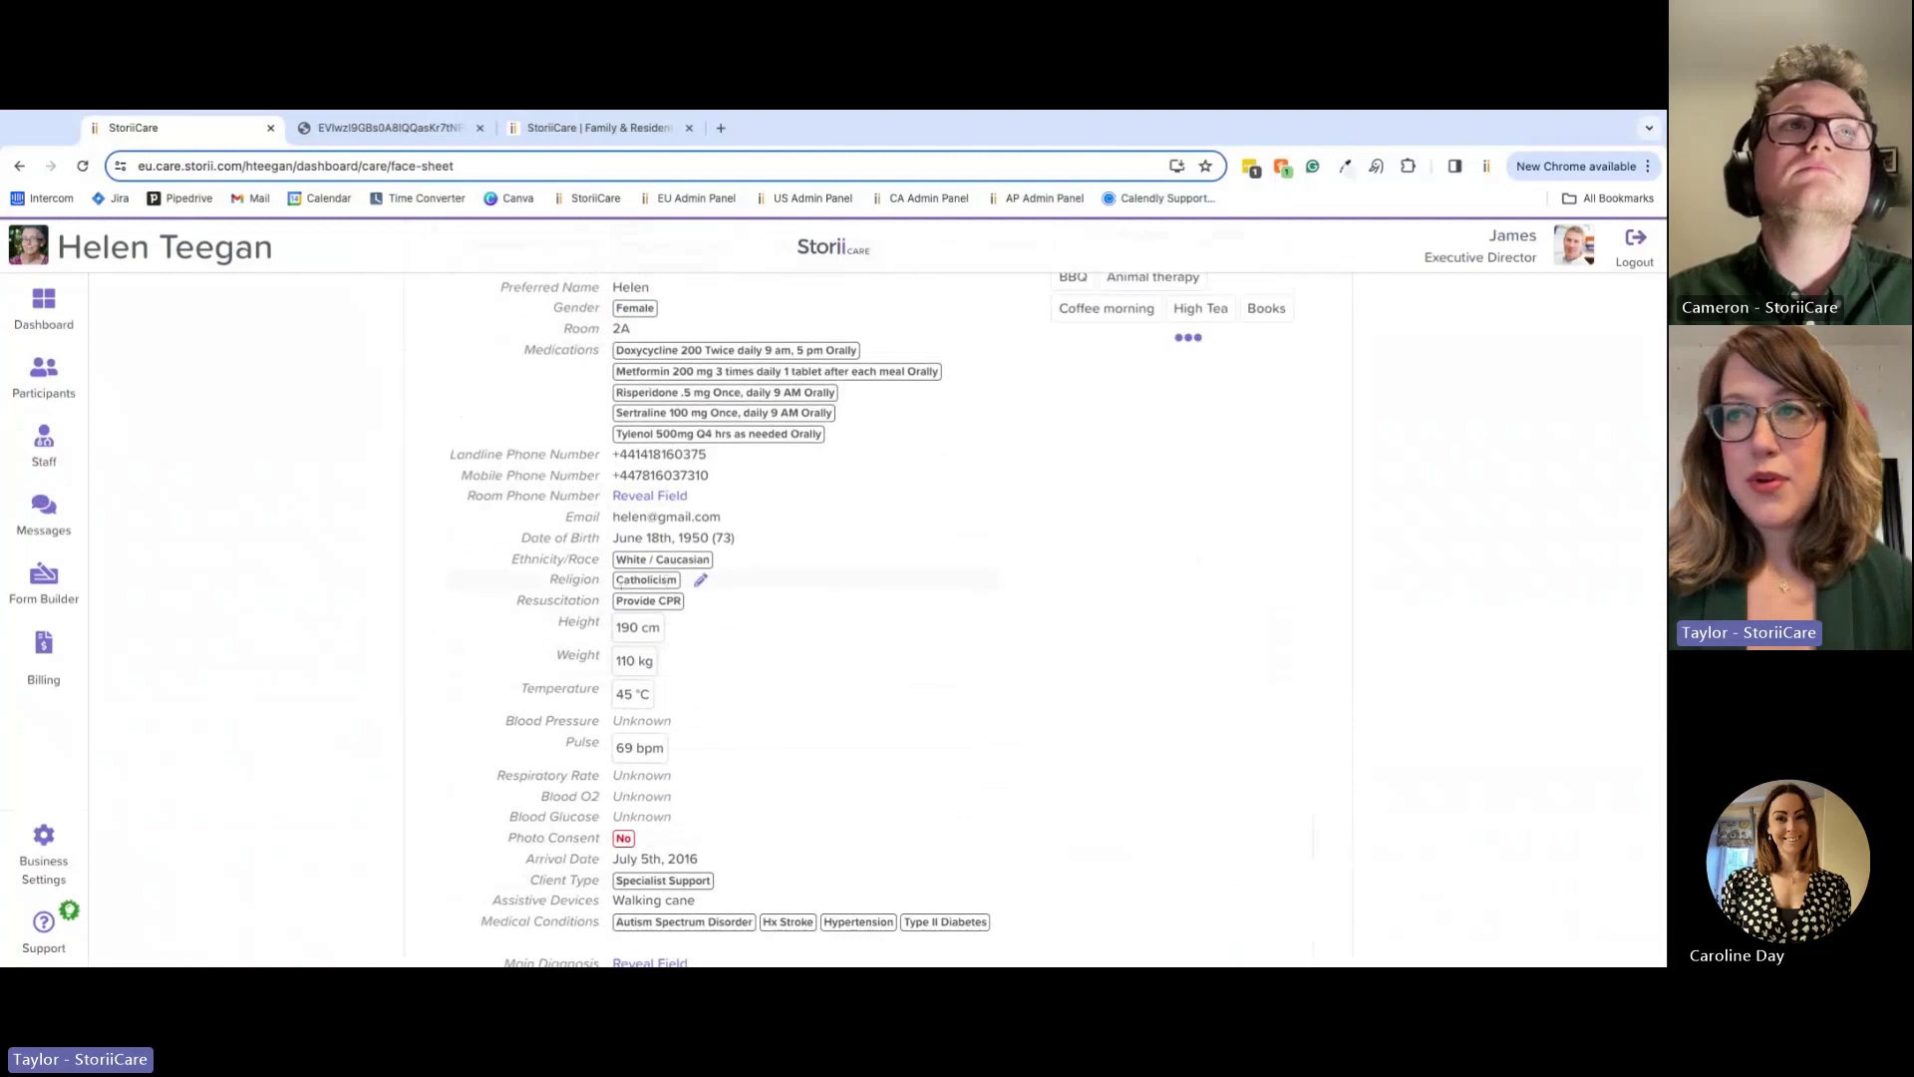
pyautogui.click(635, 694)
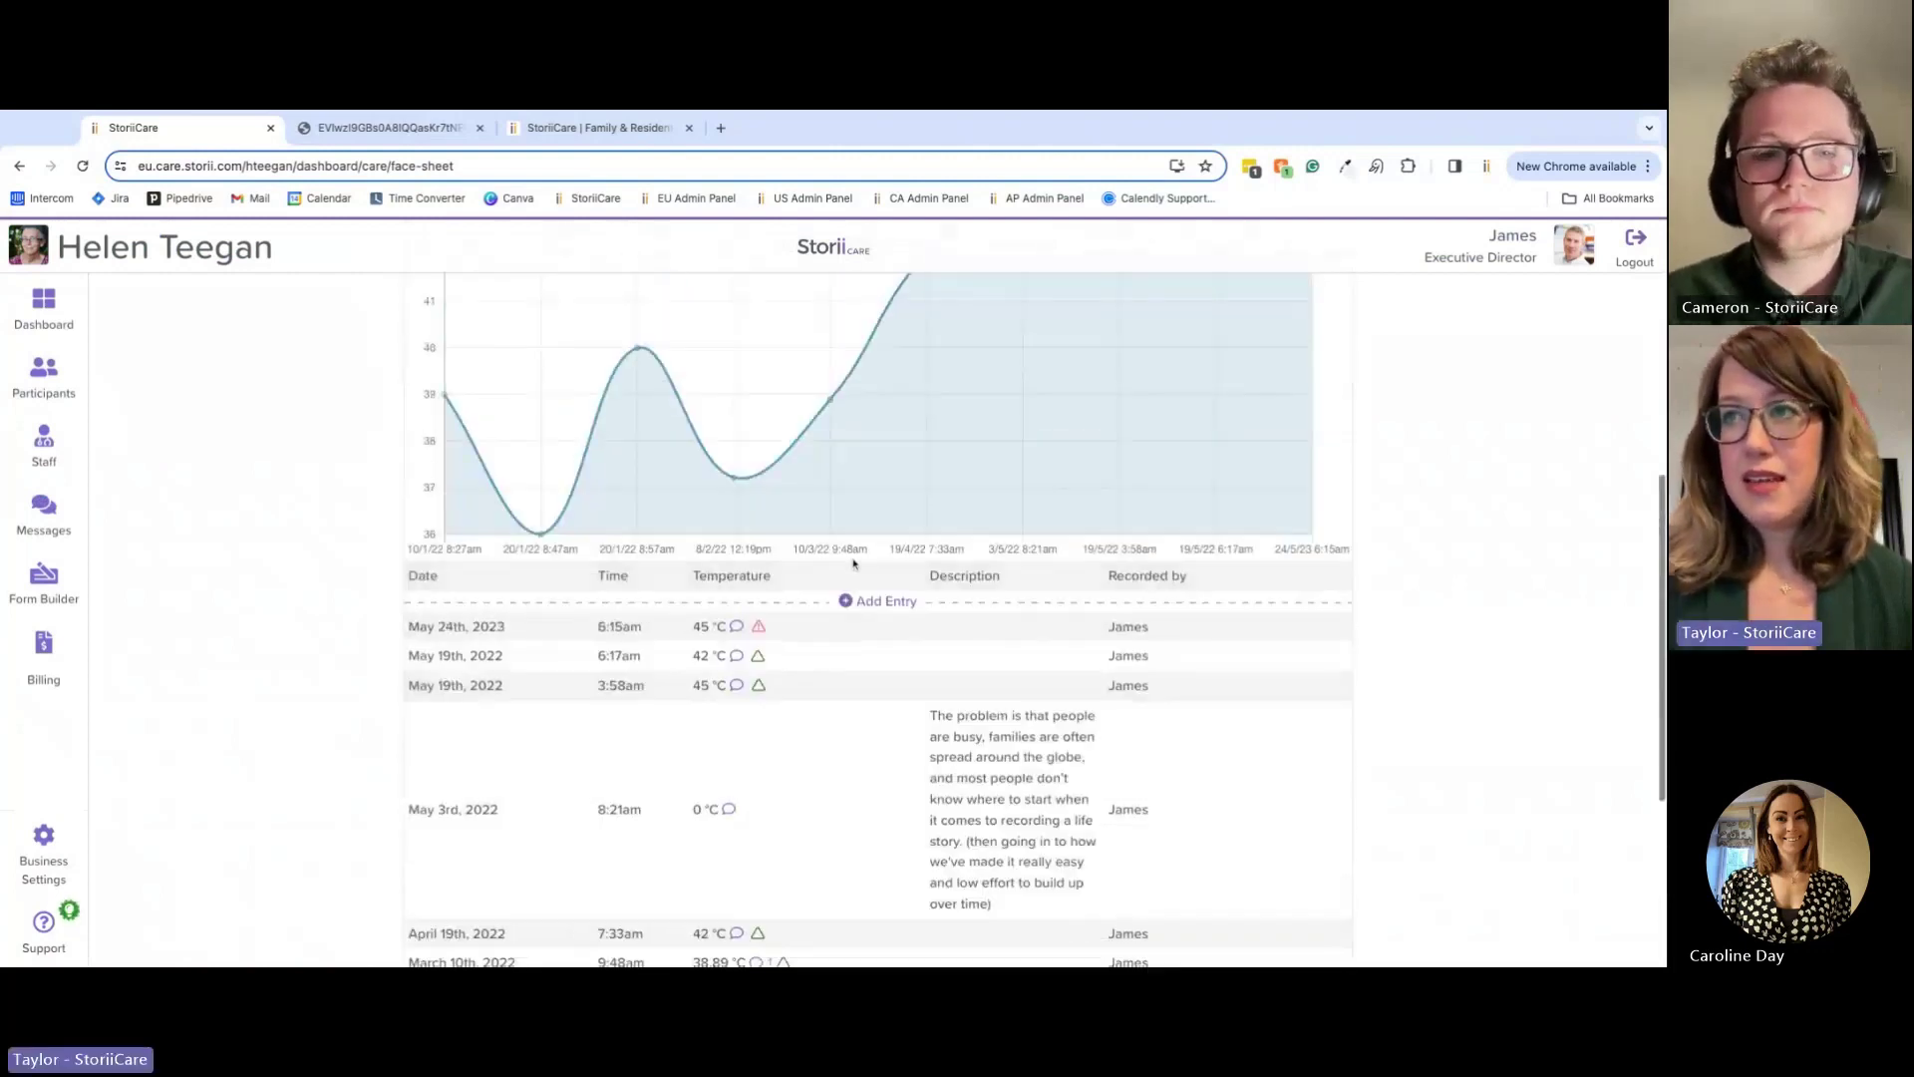
# Step: Add and save a new Temperature entry of 38.1 °C in the participant's reading history
pyautogui.click(848, 603)
pyautogui.click(716, 598)
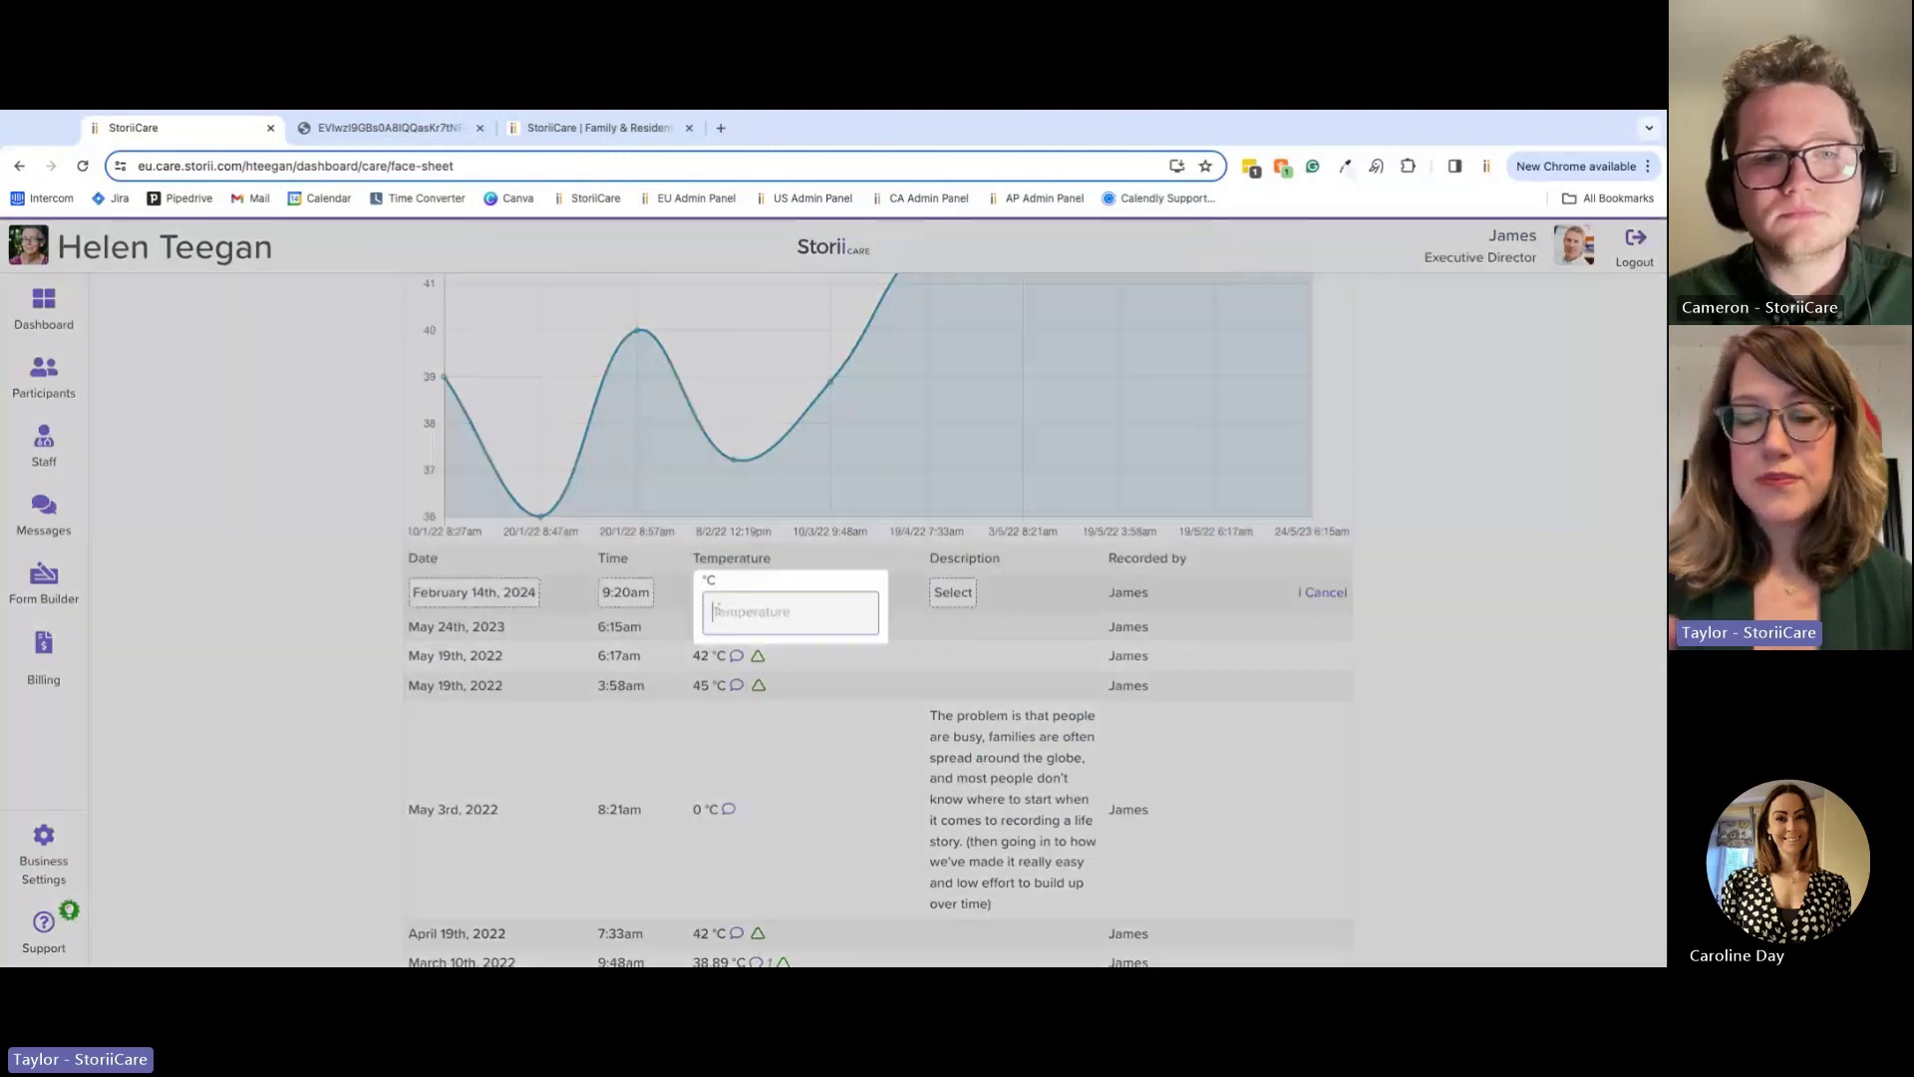
pyautogui.write('38.1')
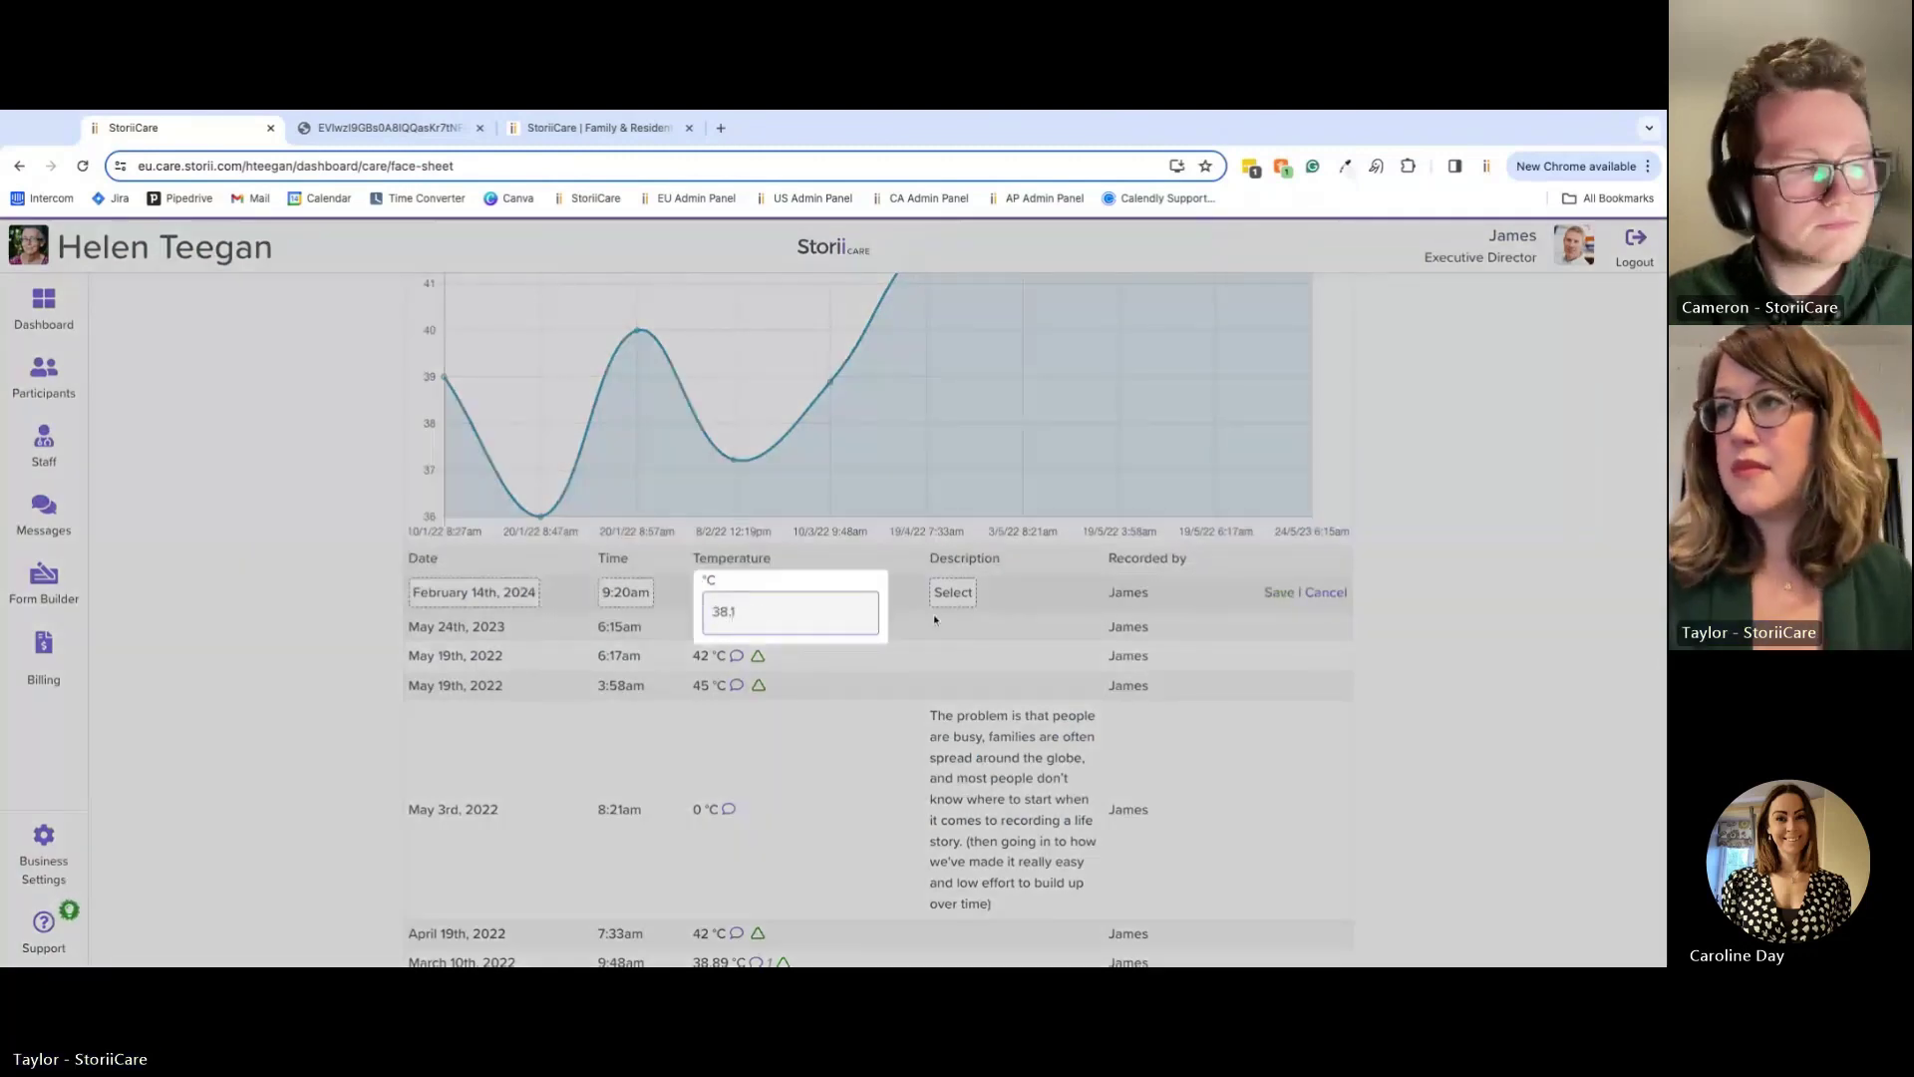
pyautogui.click(1279, 592)
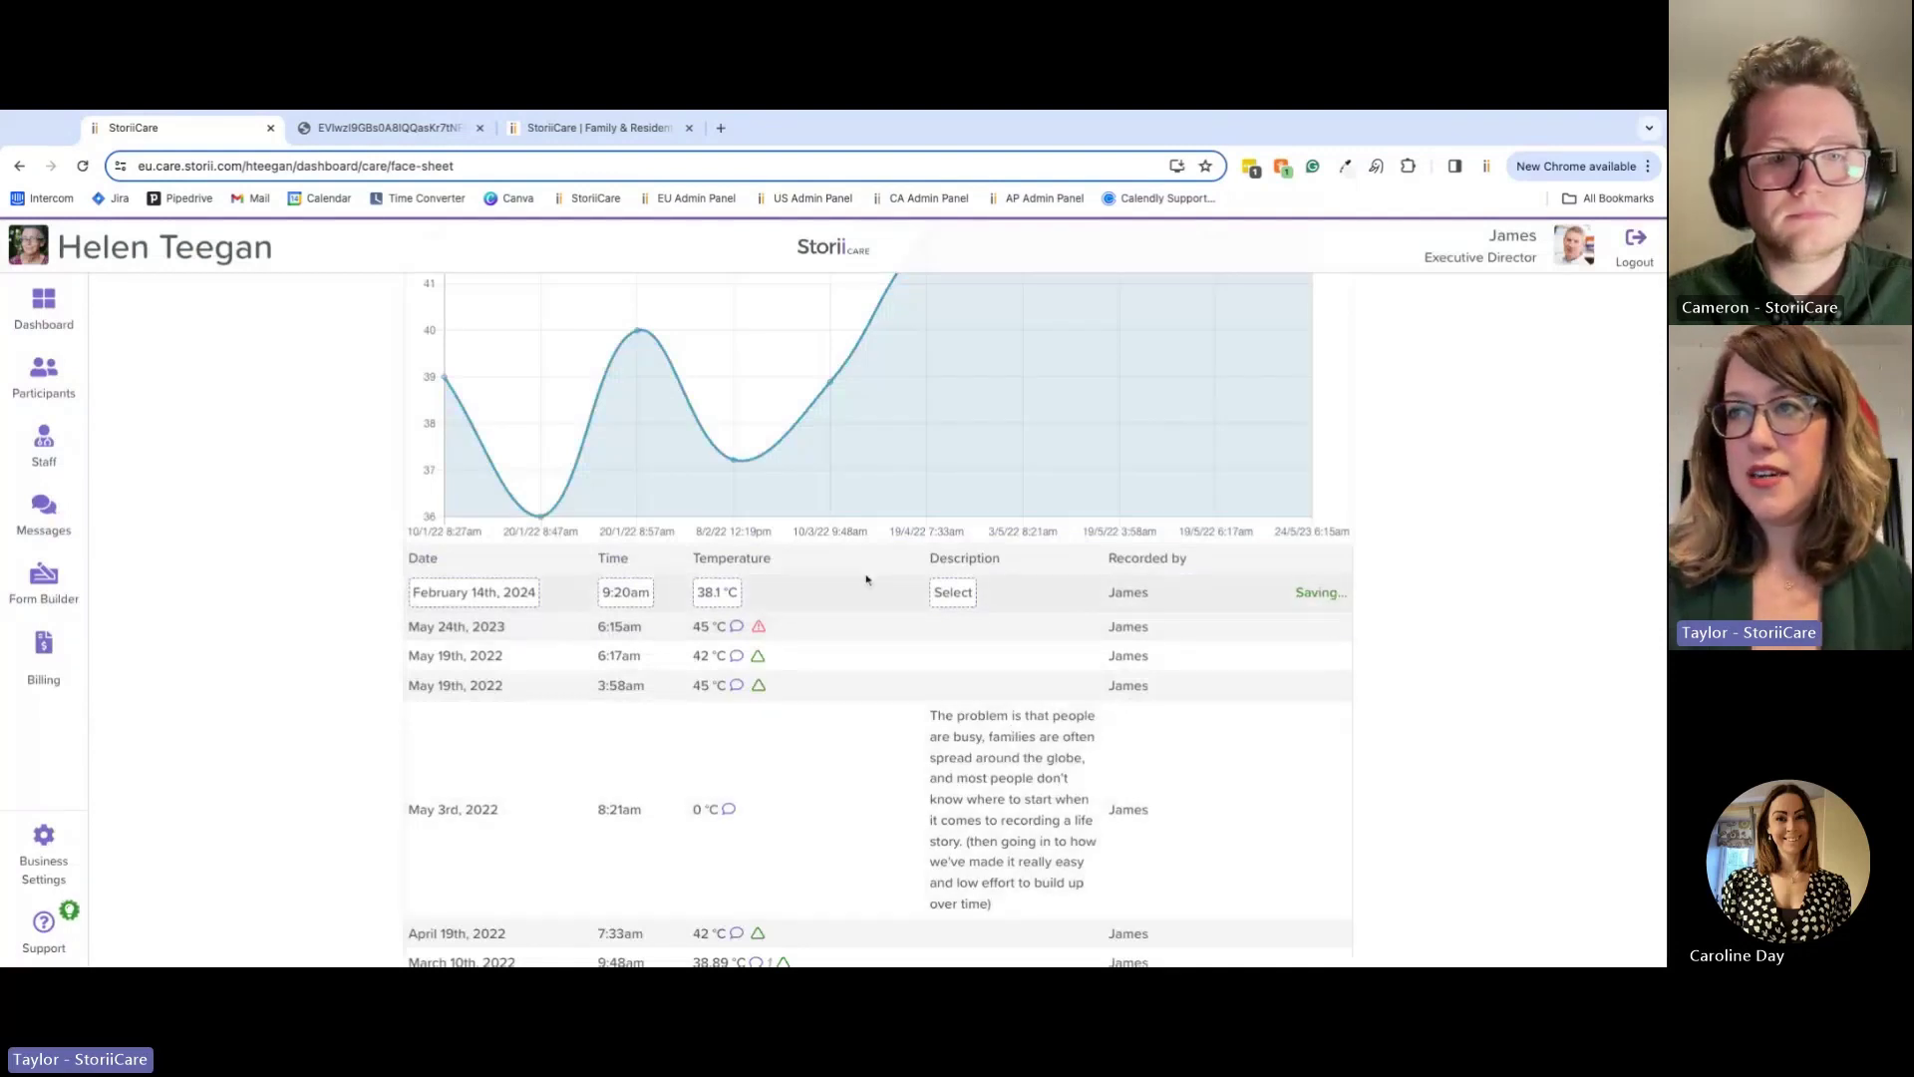
pyautogui.scroll(4, 868, 577)
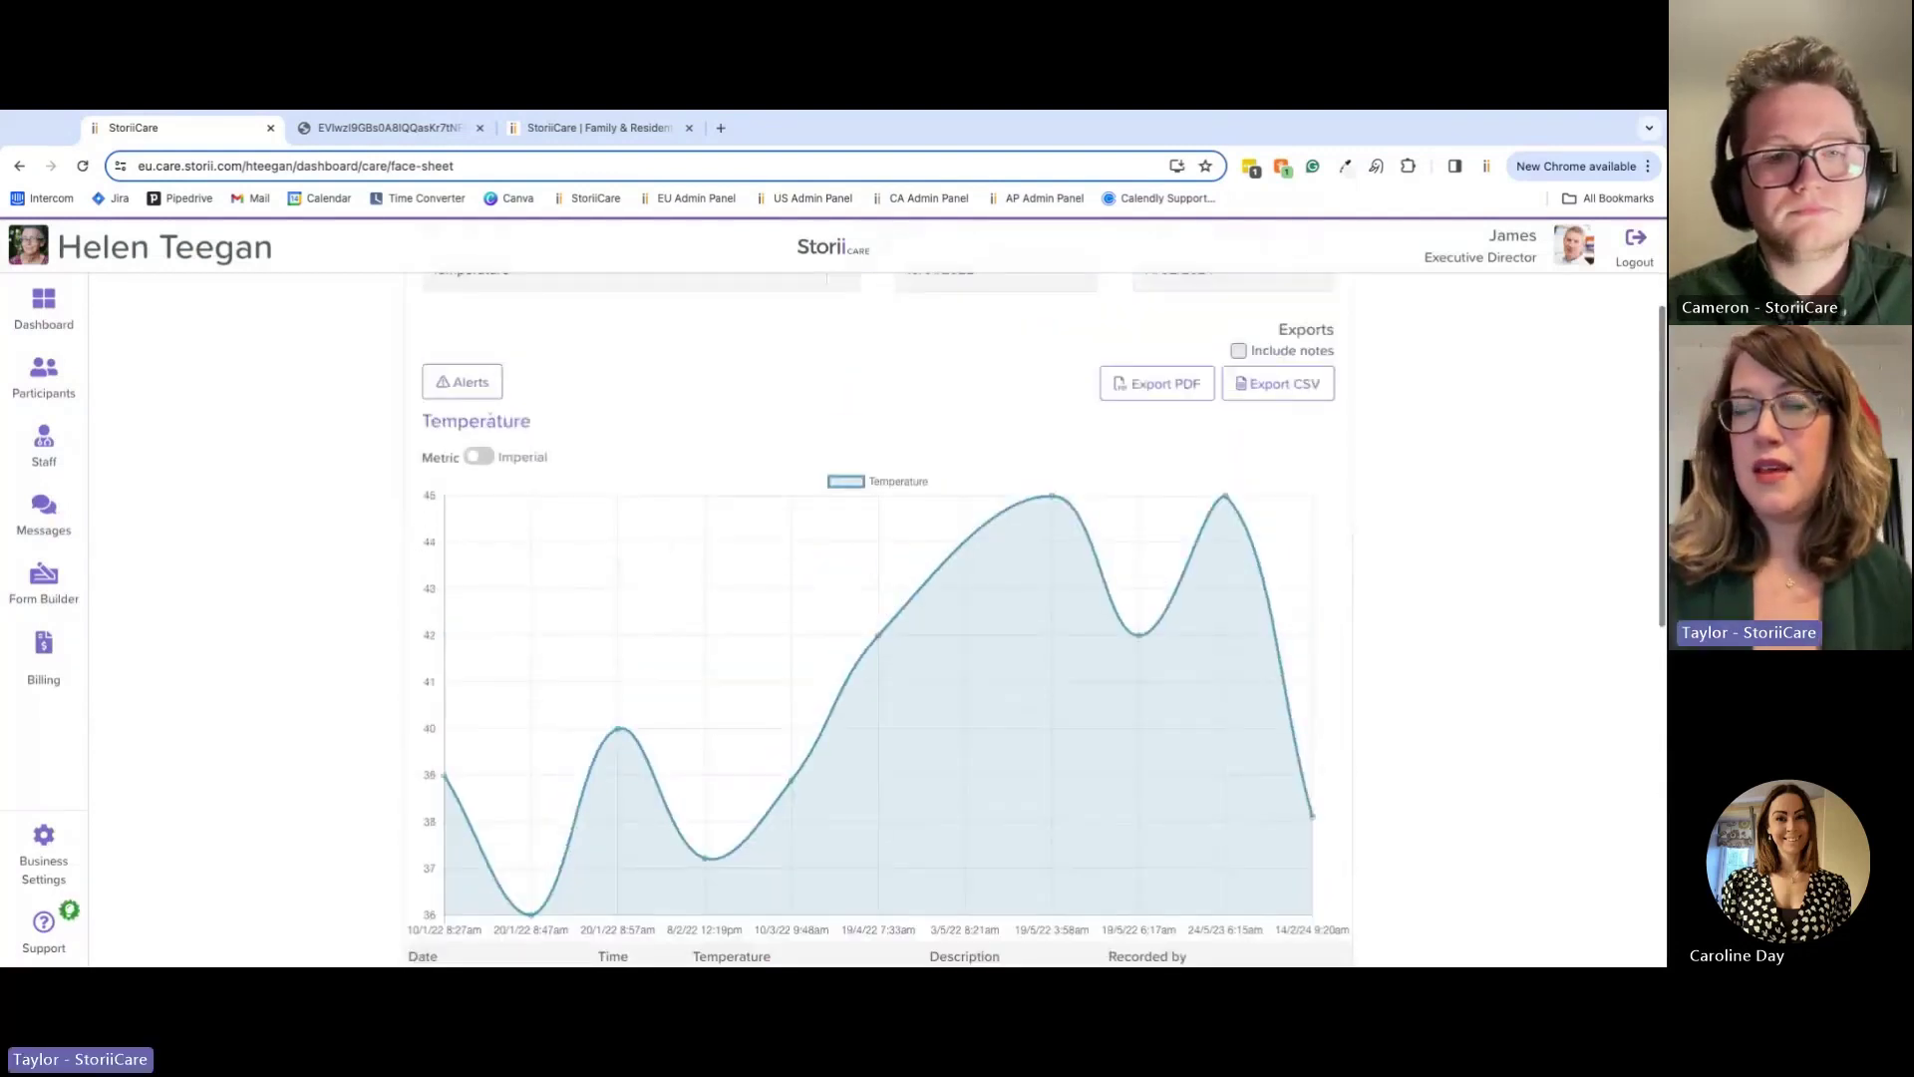
# Step: Return to the Face Sheet and review the vital signs, medical conditions, diagnosis and emergency contact fields
pyautogui.click(441, 361)
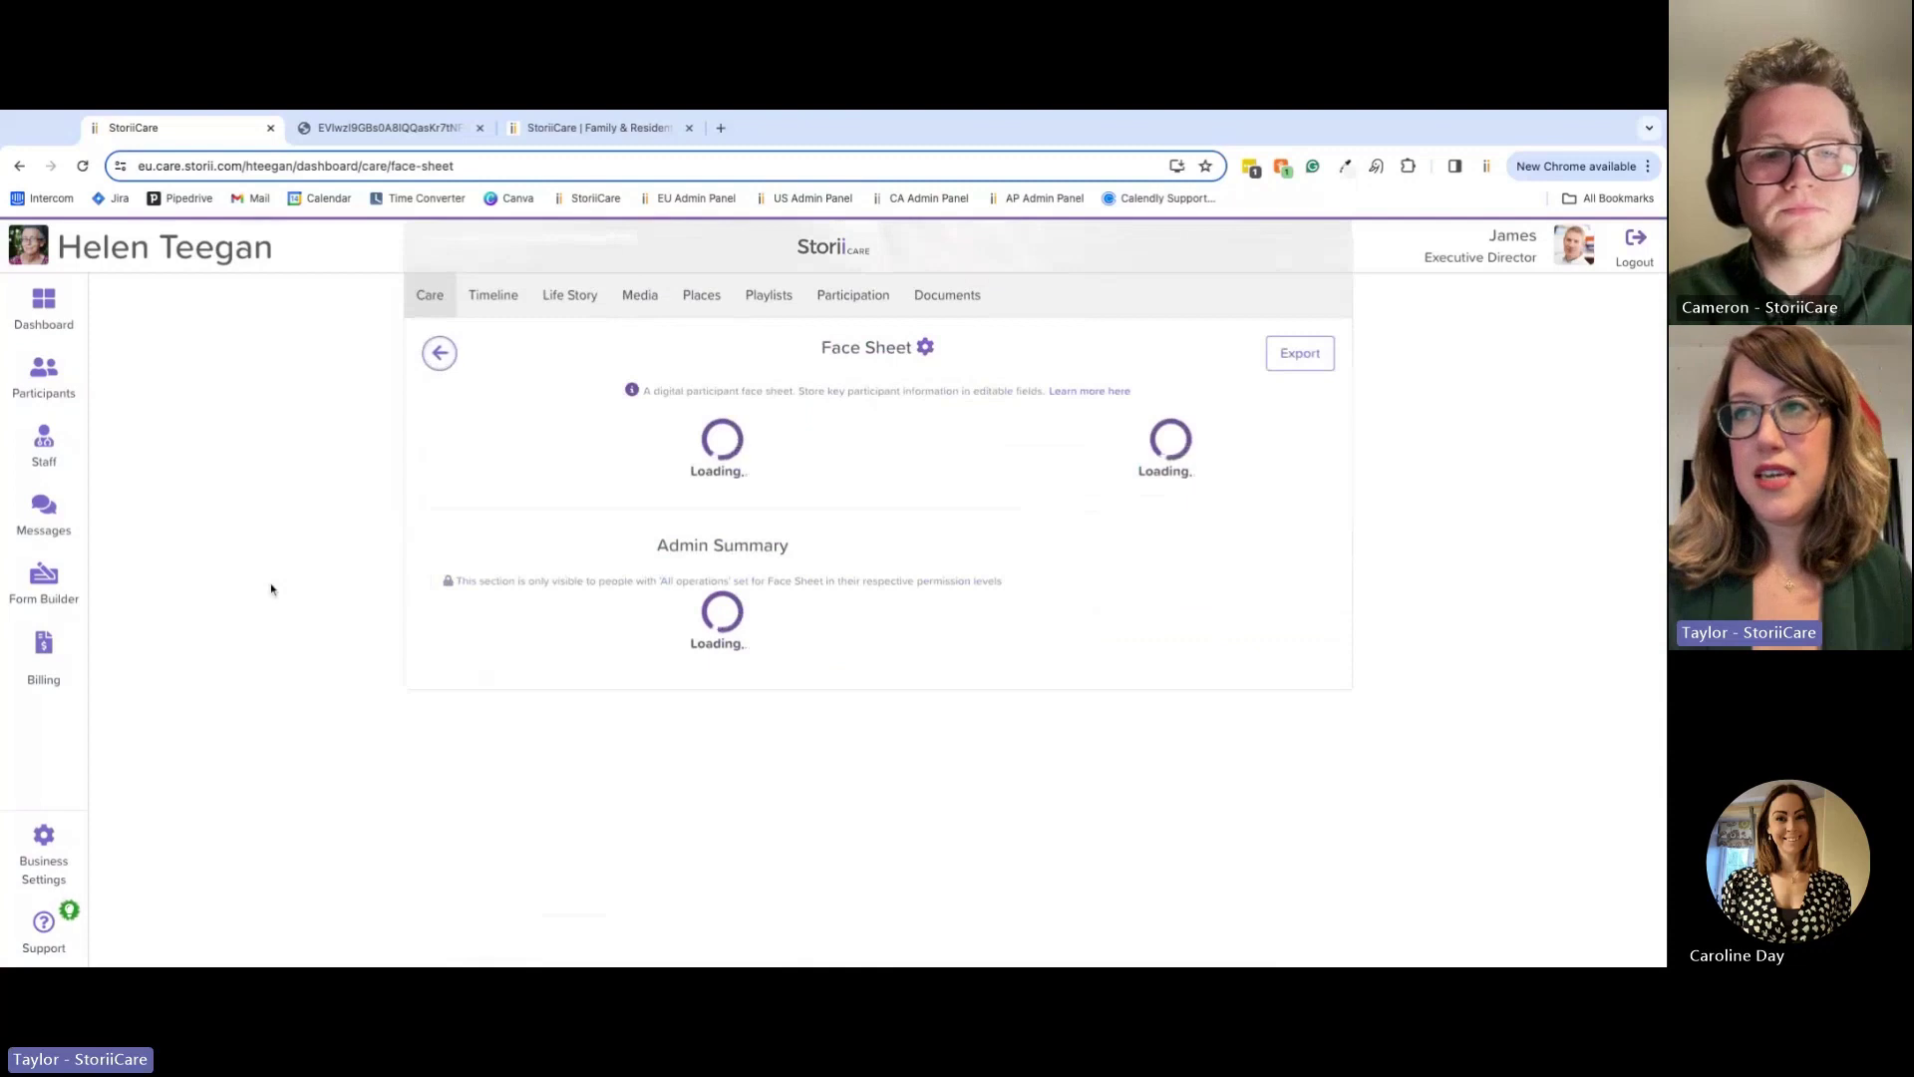
pyautogui.scroll(-5, 270, 589)
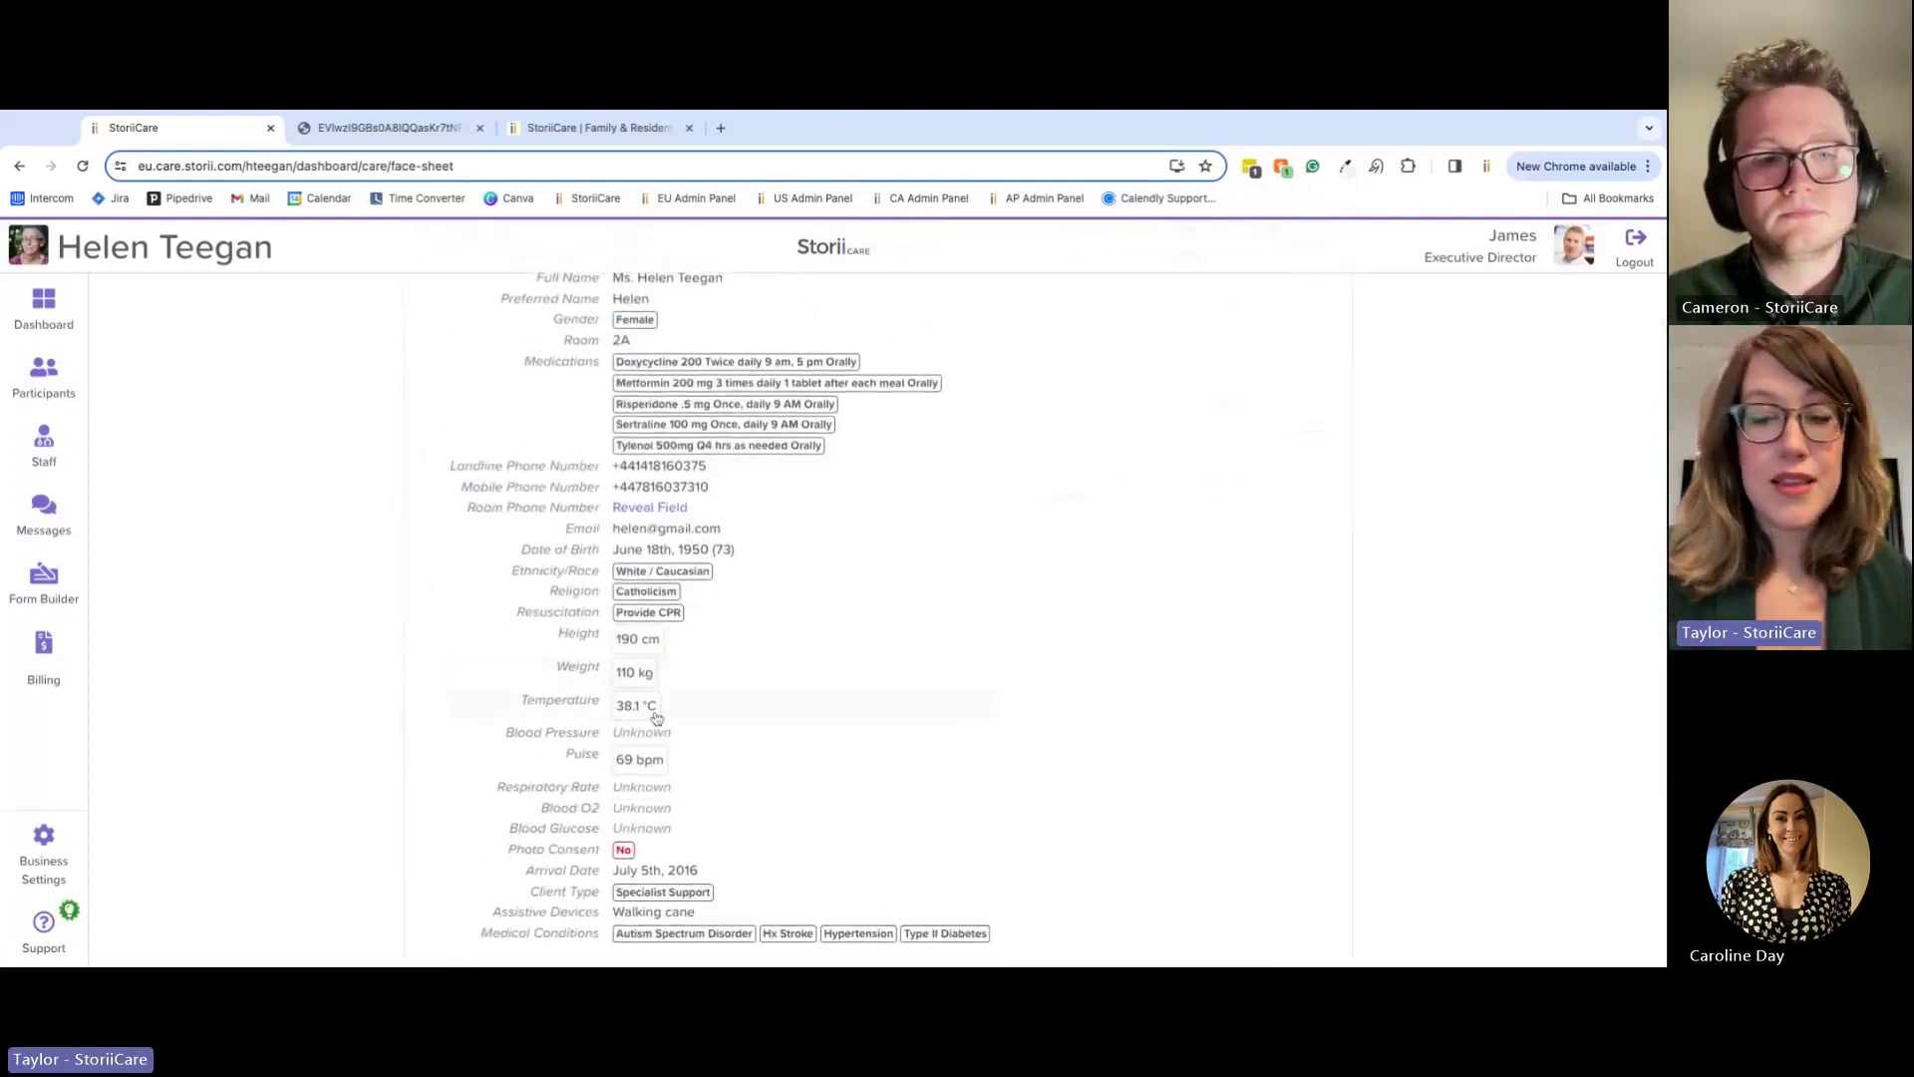
pyautogui.scroll(-1, 738, 756)
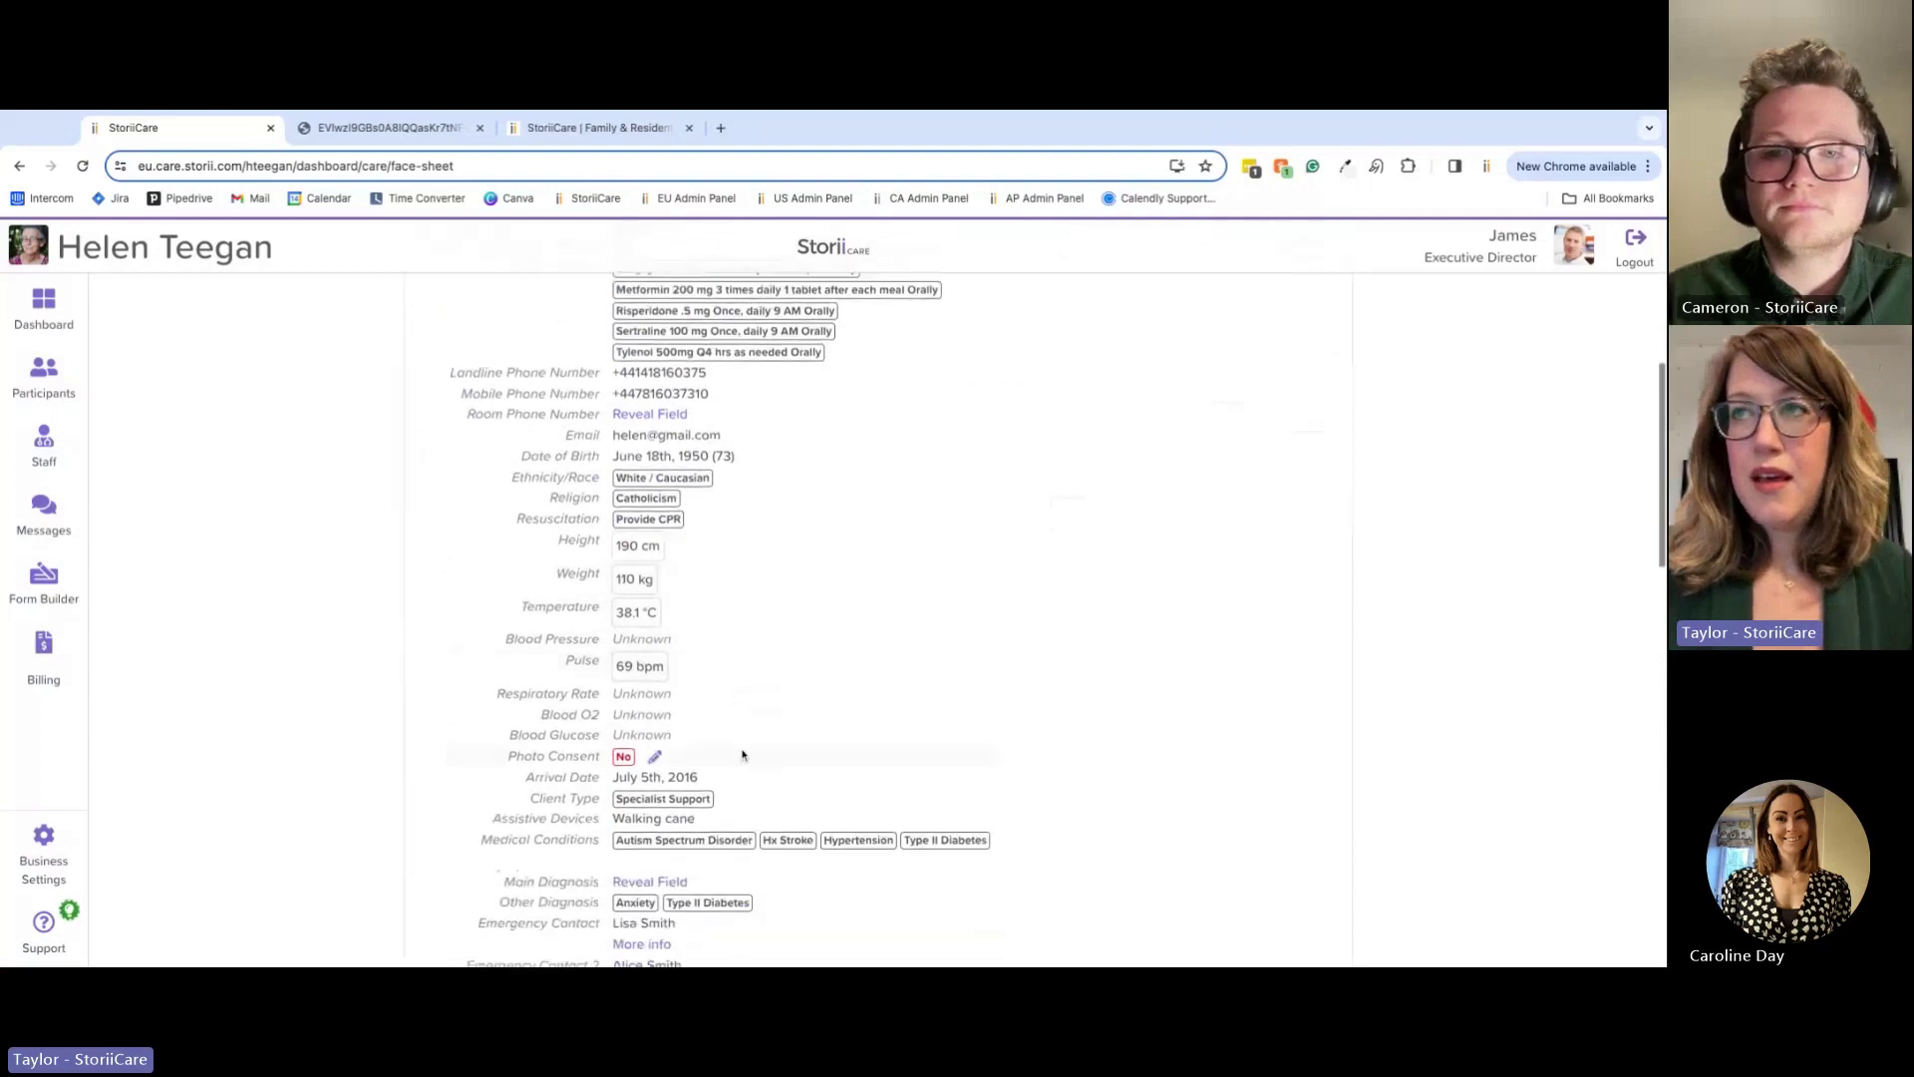
pyautogui.scroll(1, 739, 512)
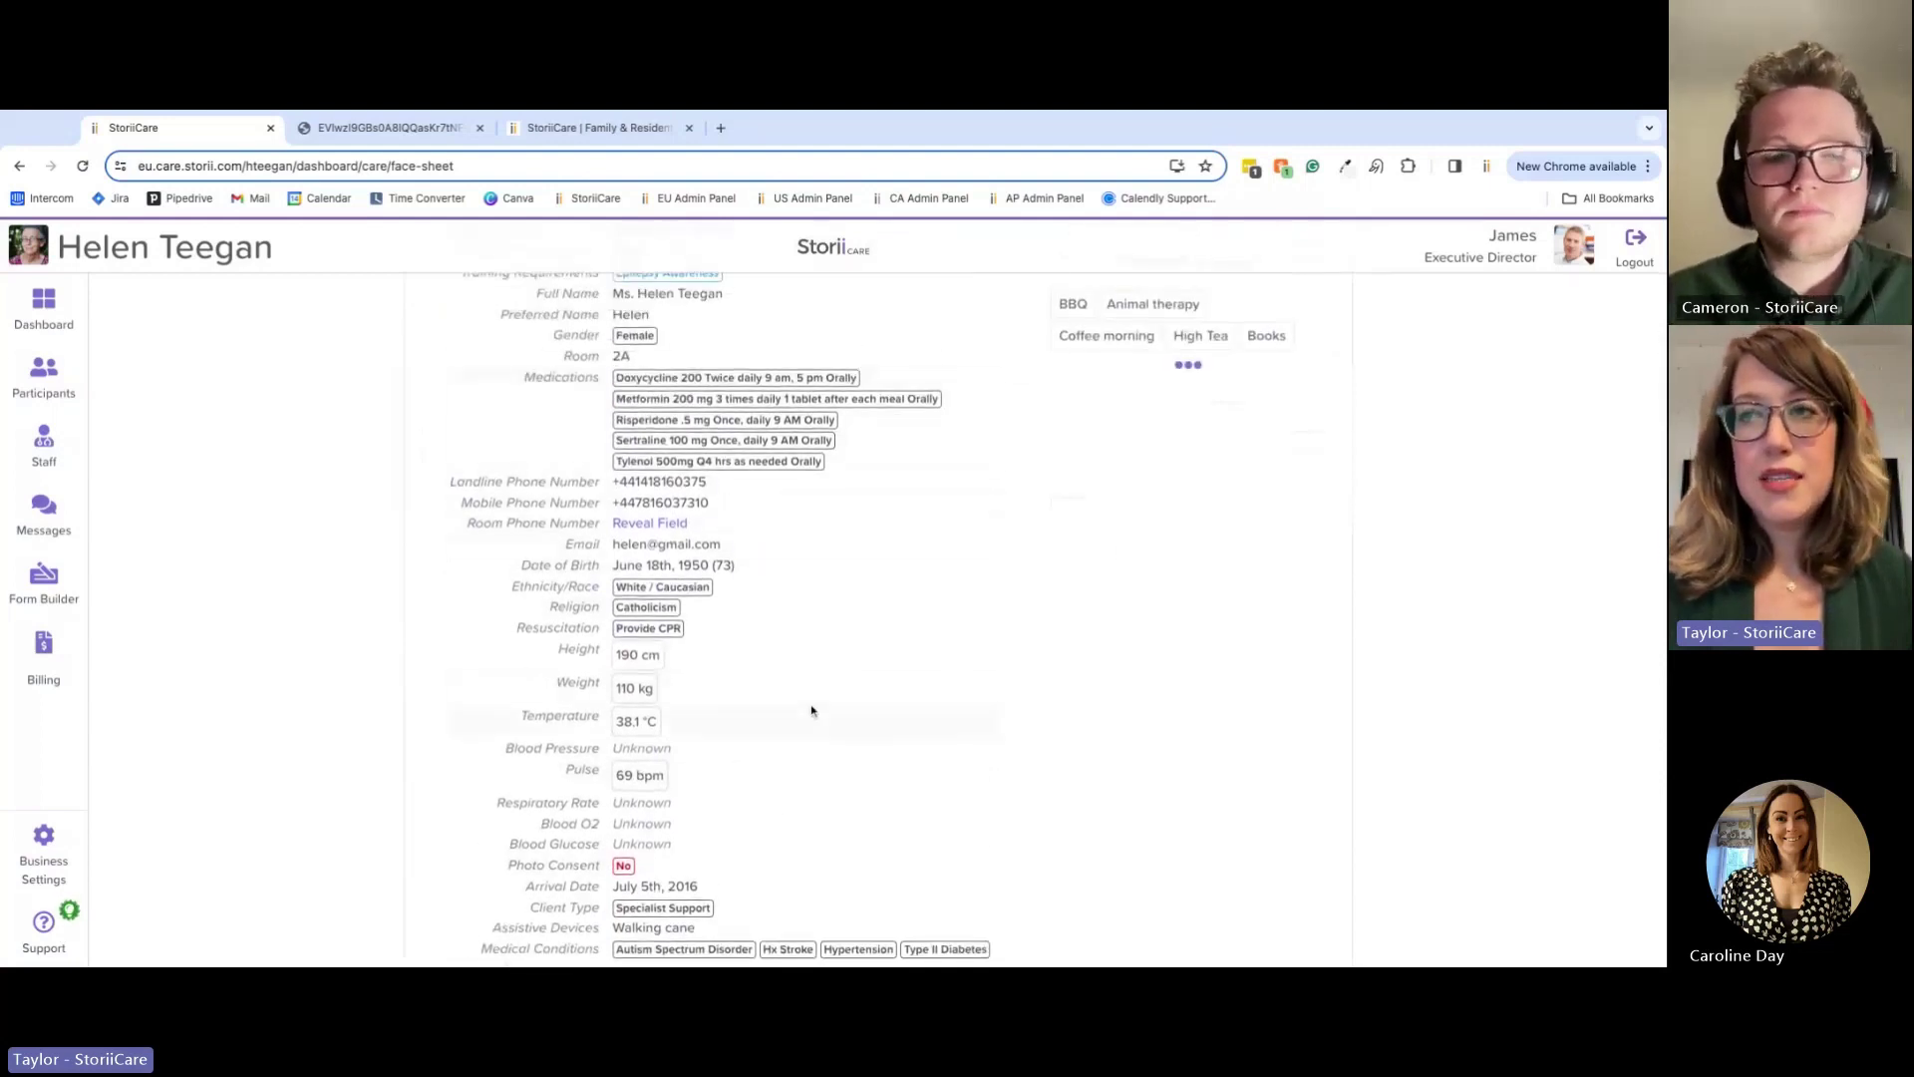
pyautogui.scroll(-3, 809, 710)
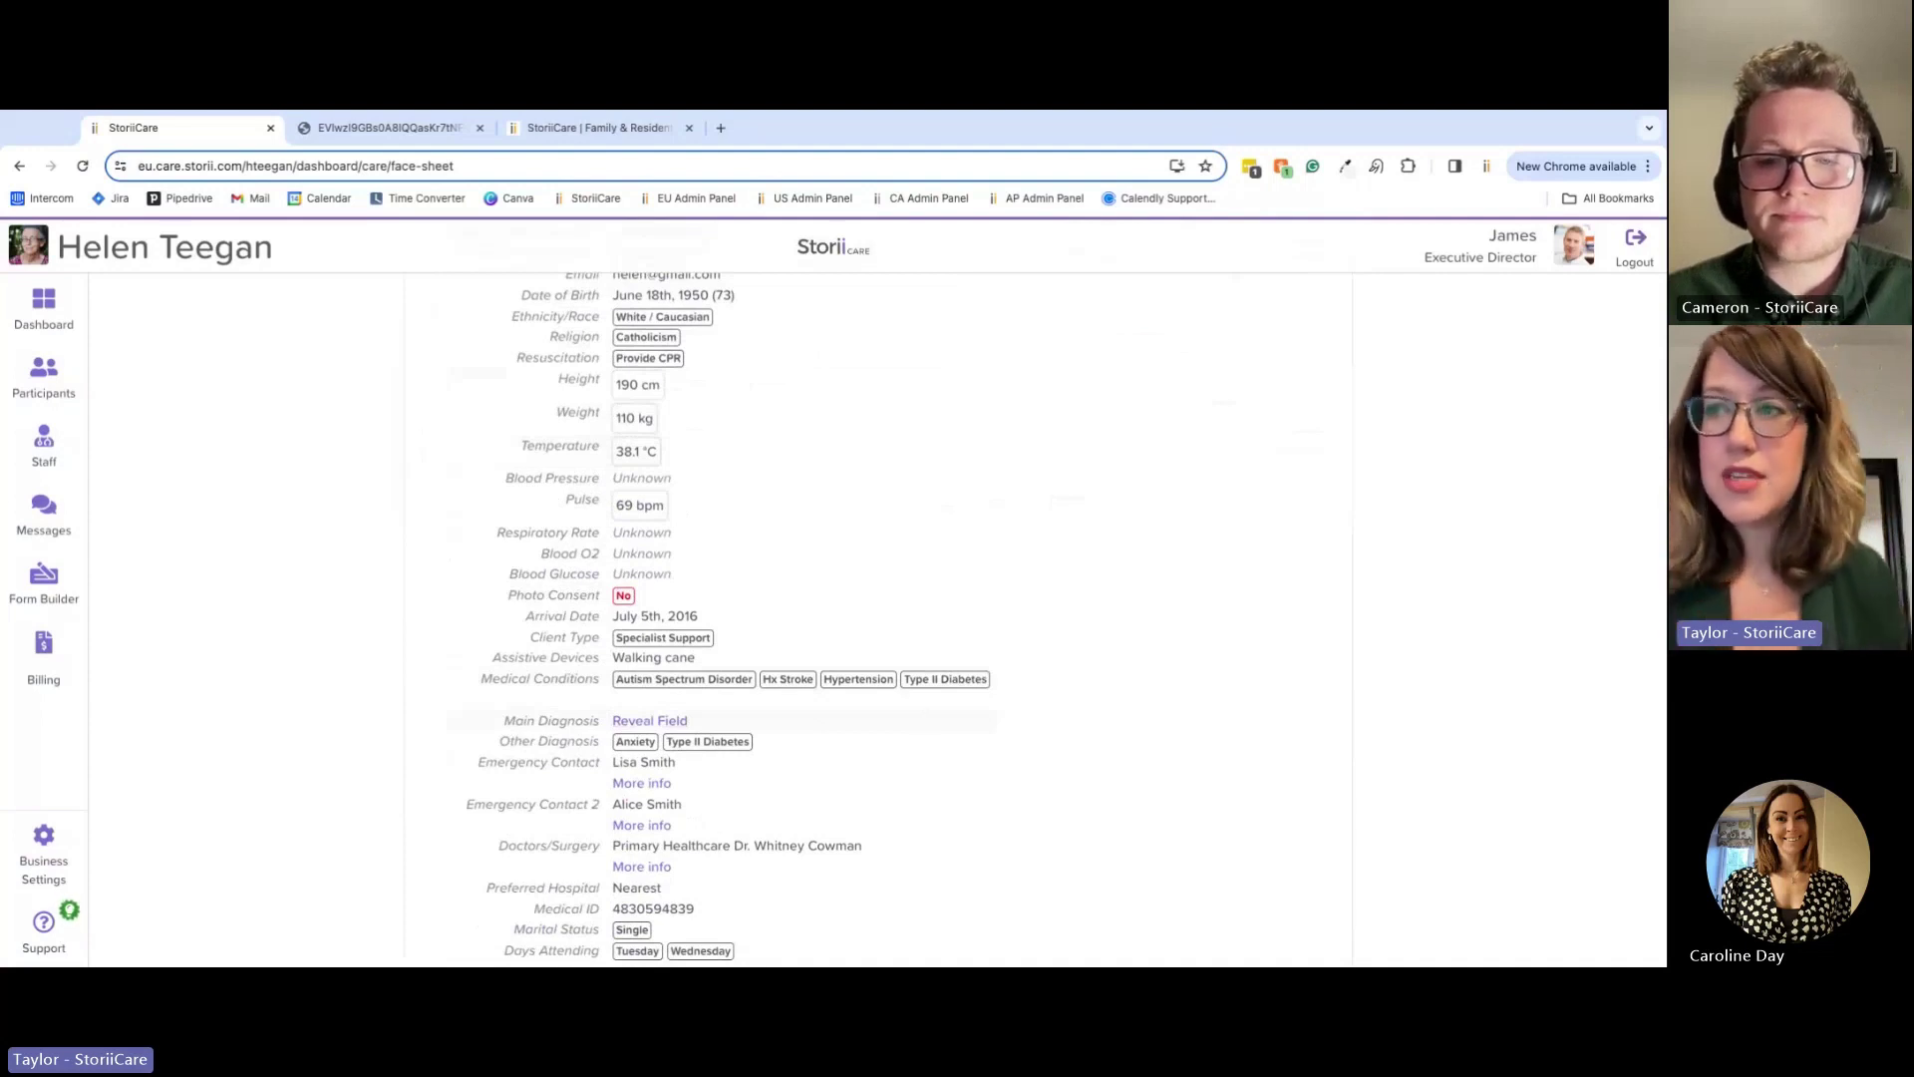
pyautogui.scroll(-2, 698, 603)
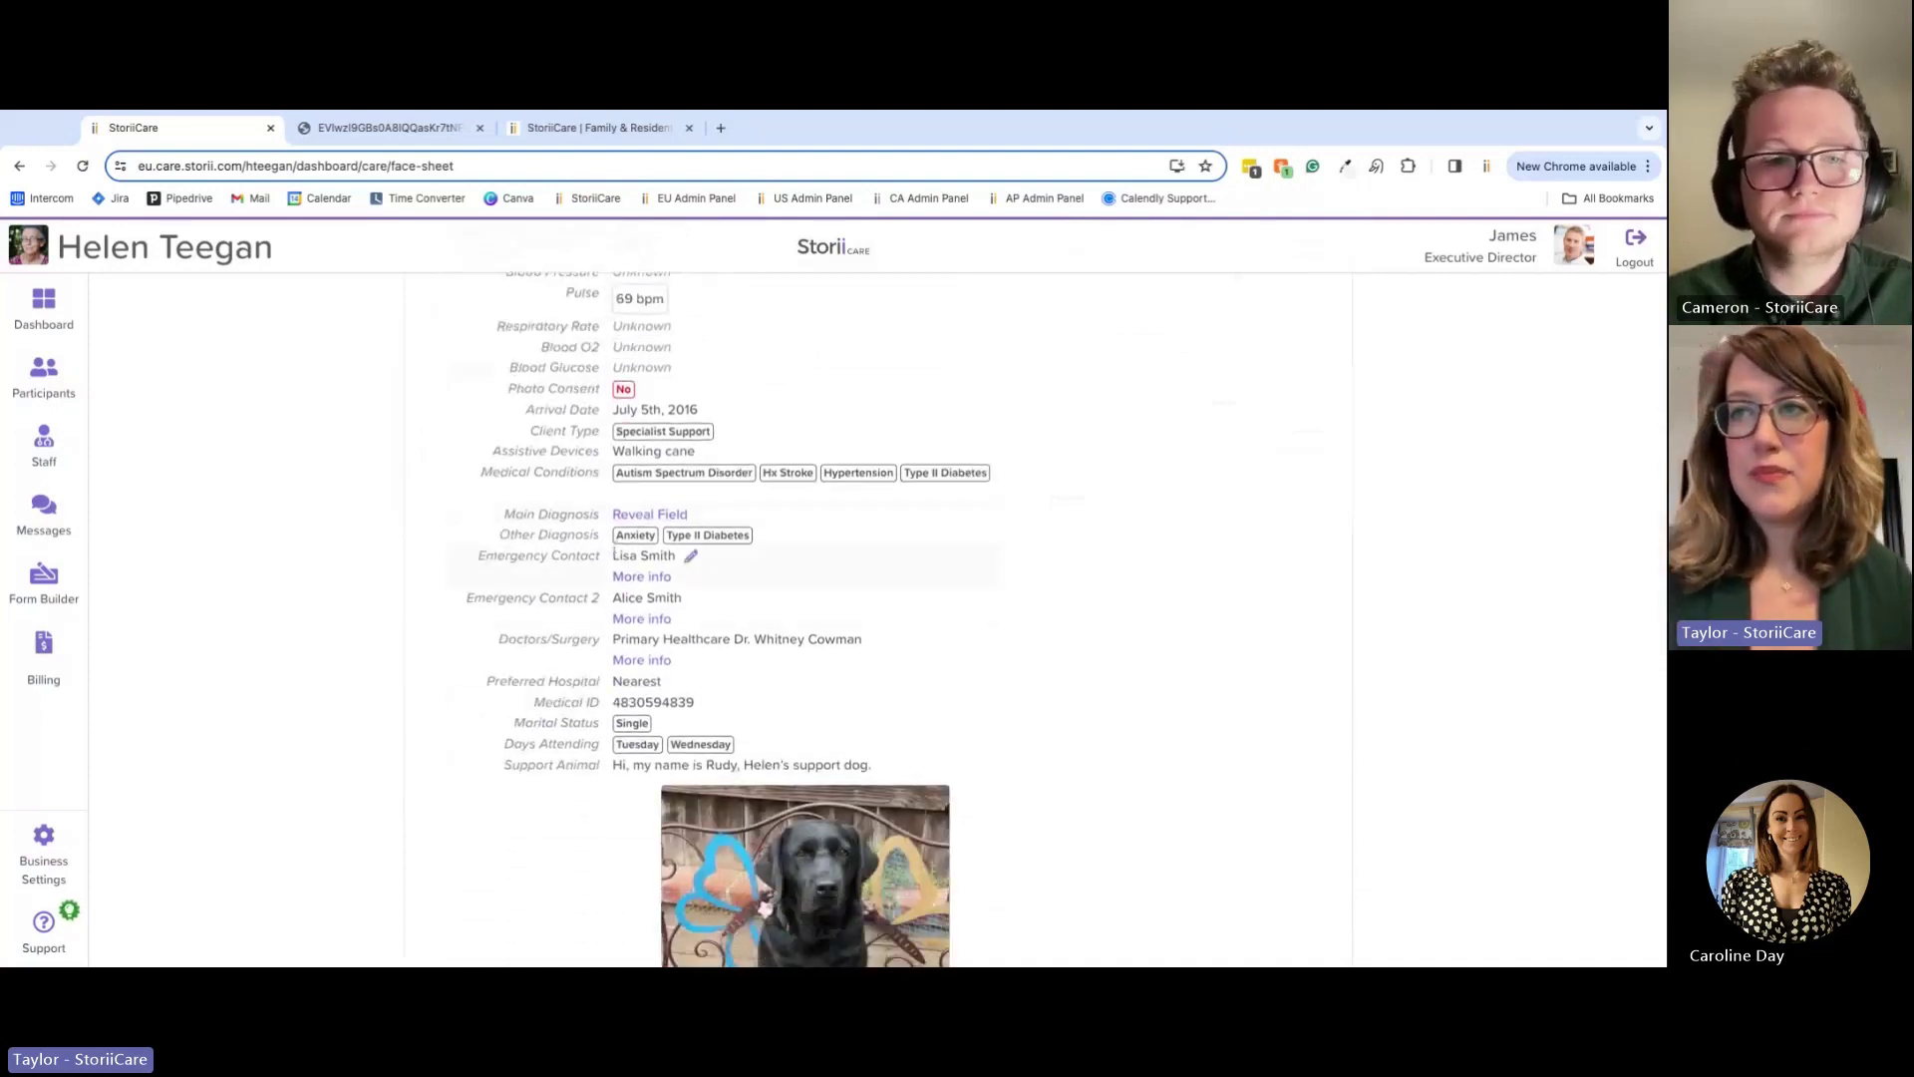
# Step: View the first Emergency Contact's additional details, close them, and review the Support Animal field with its photo
pyautogui.click(643, 578)
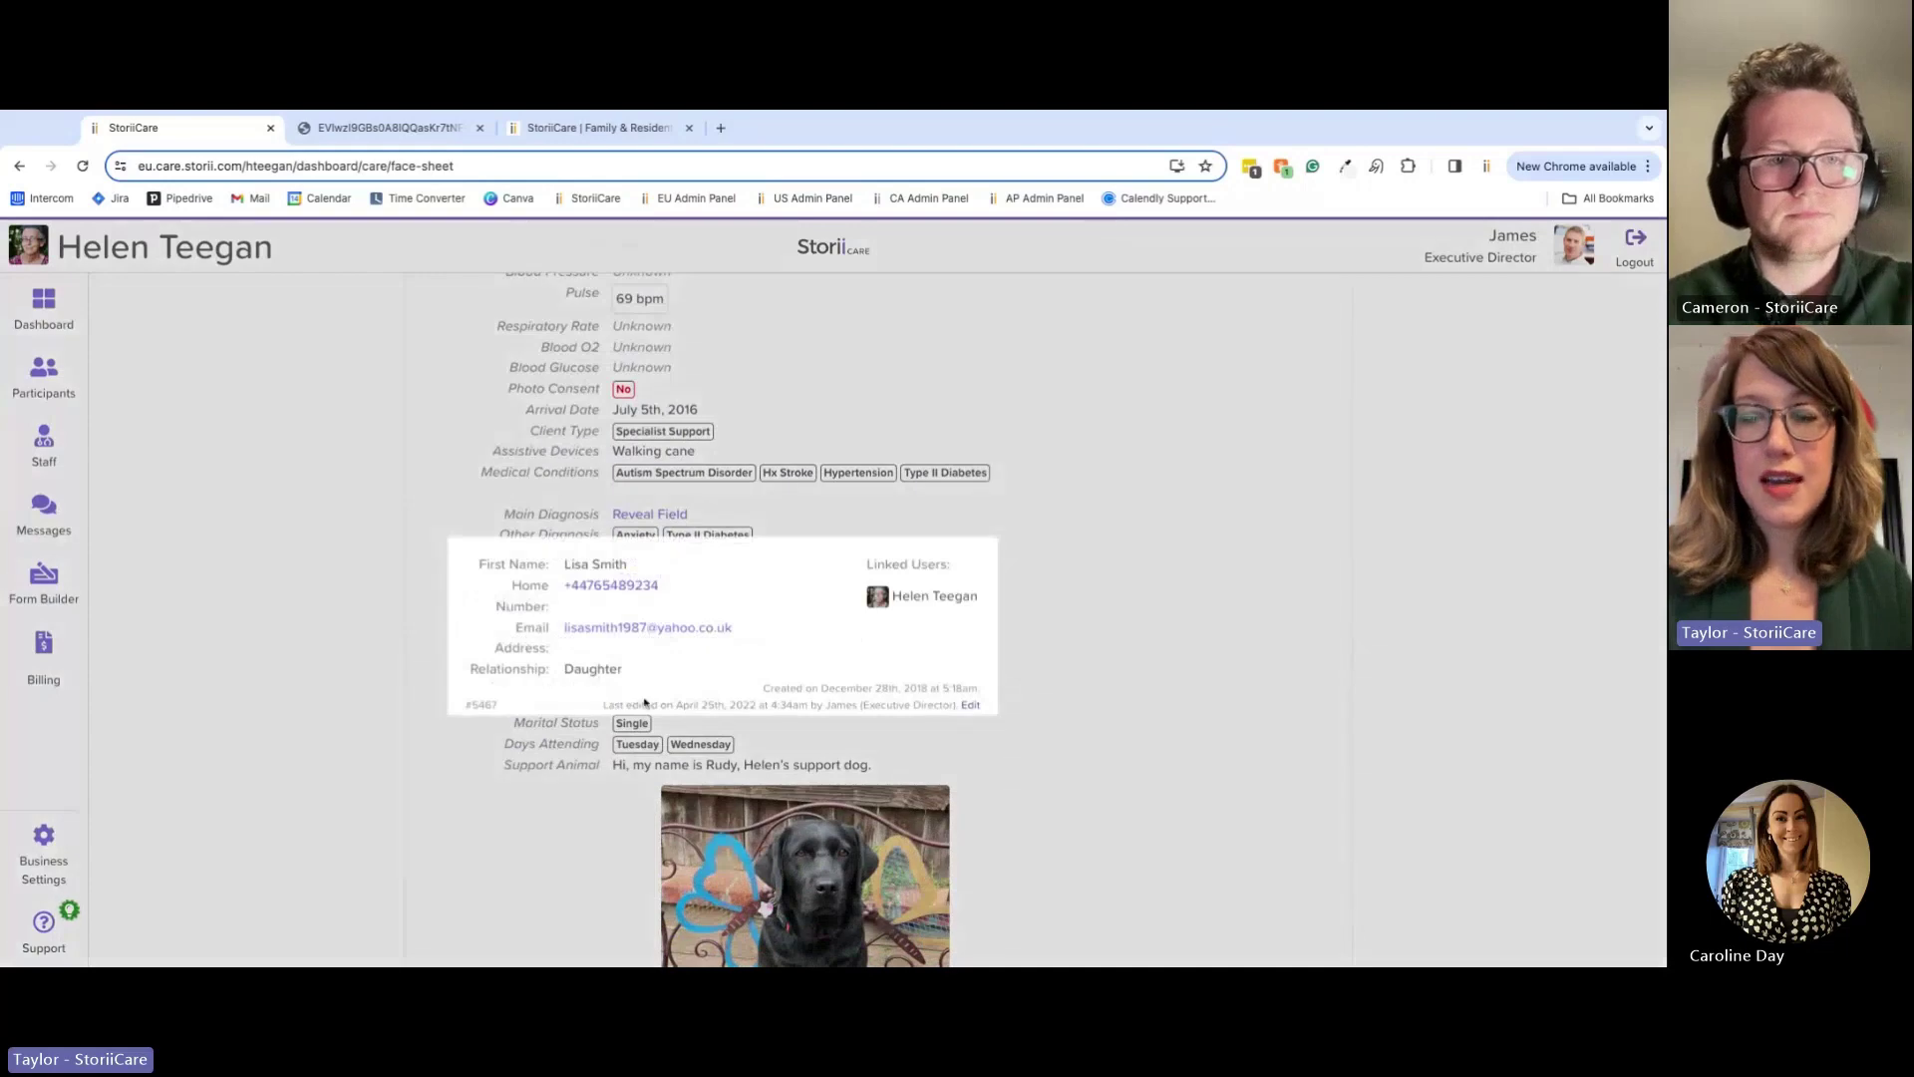
pyautogui.click(1045, 634)
pyautogui.scroll(-2, 1011, 768)
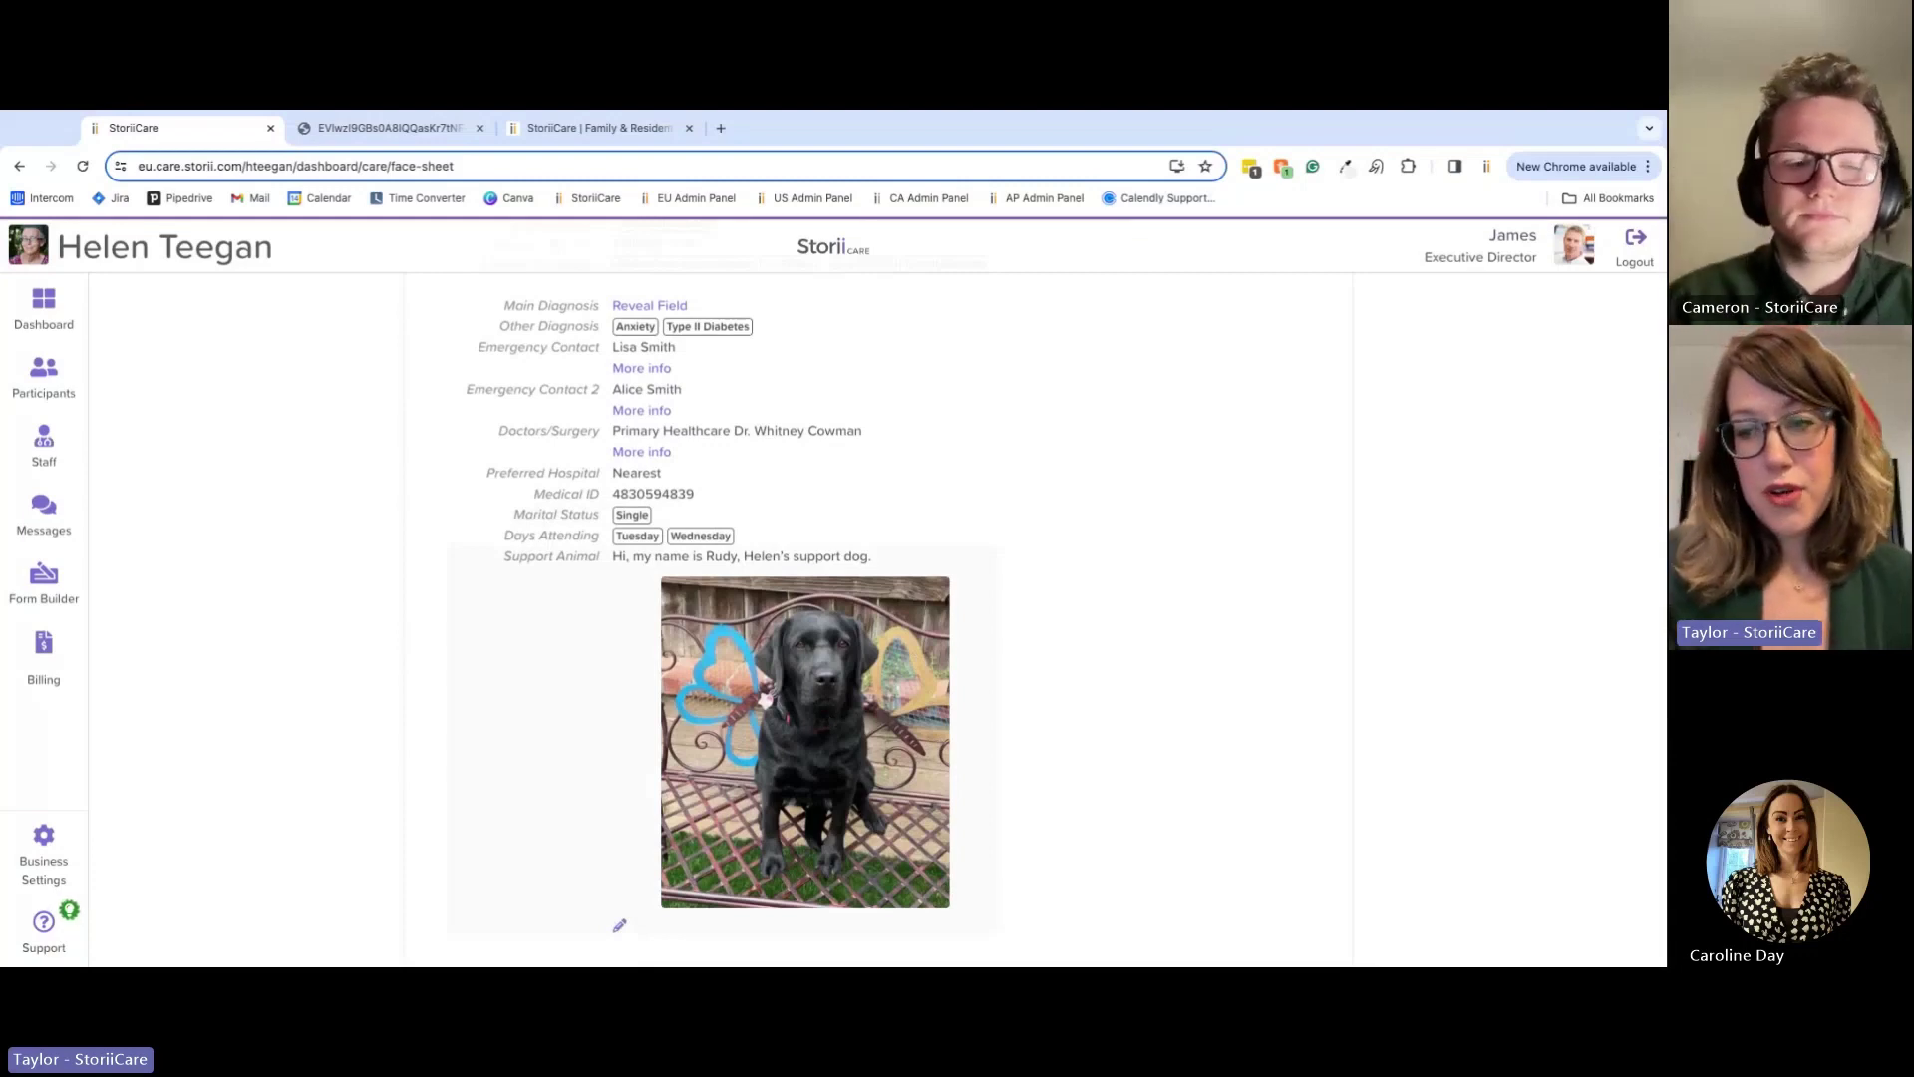
pyautogui.scroll(-1, 940, 607)
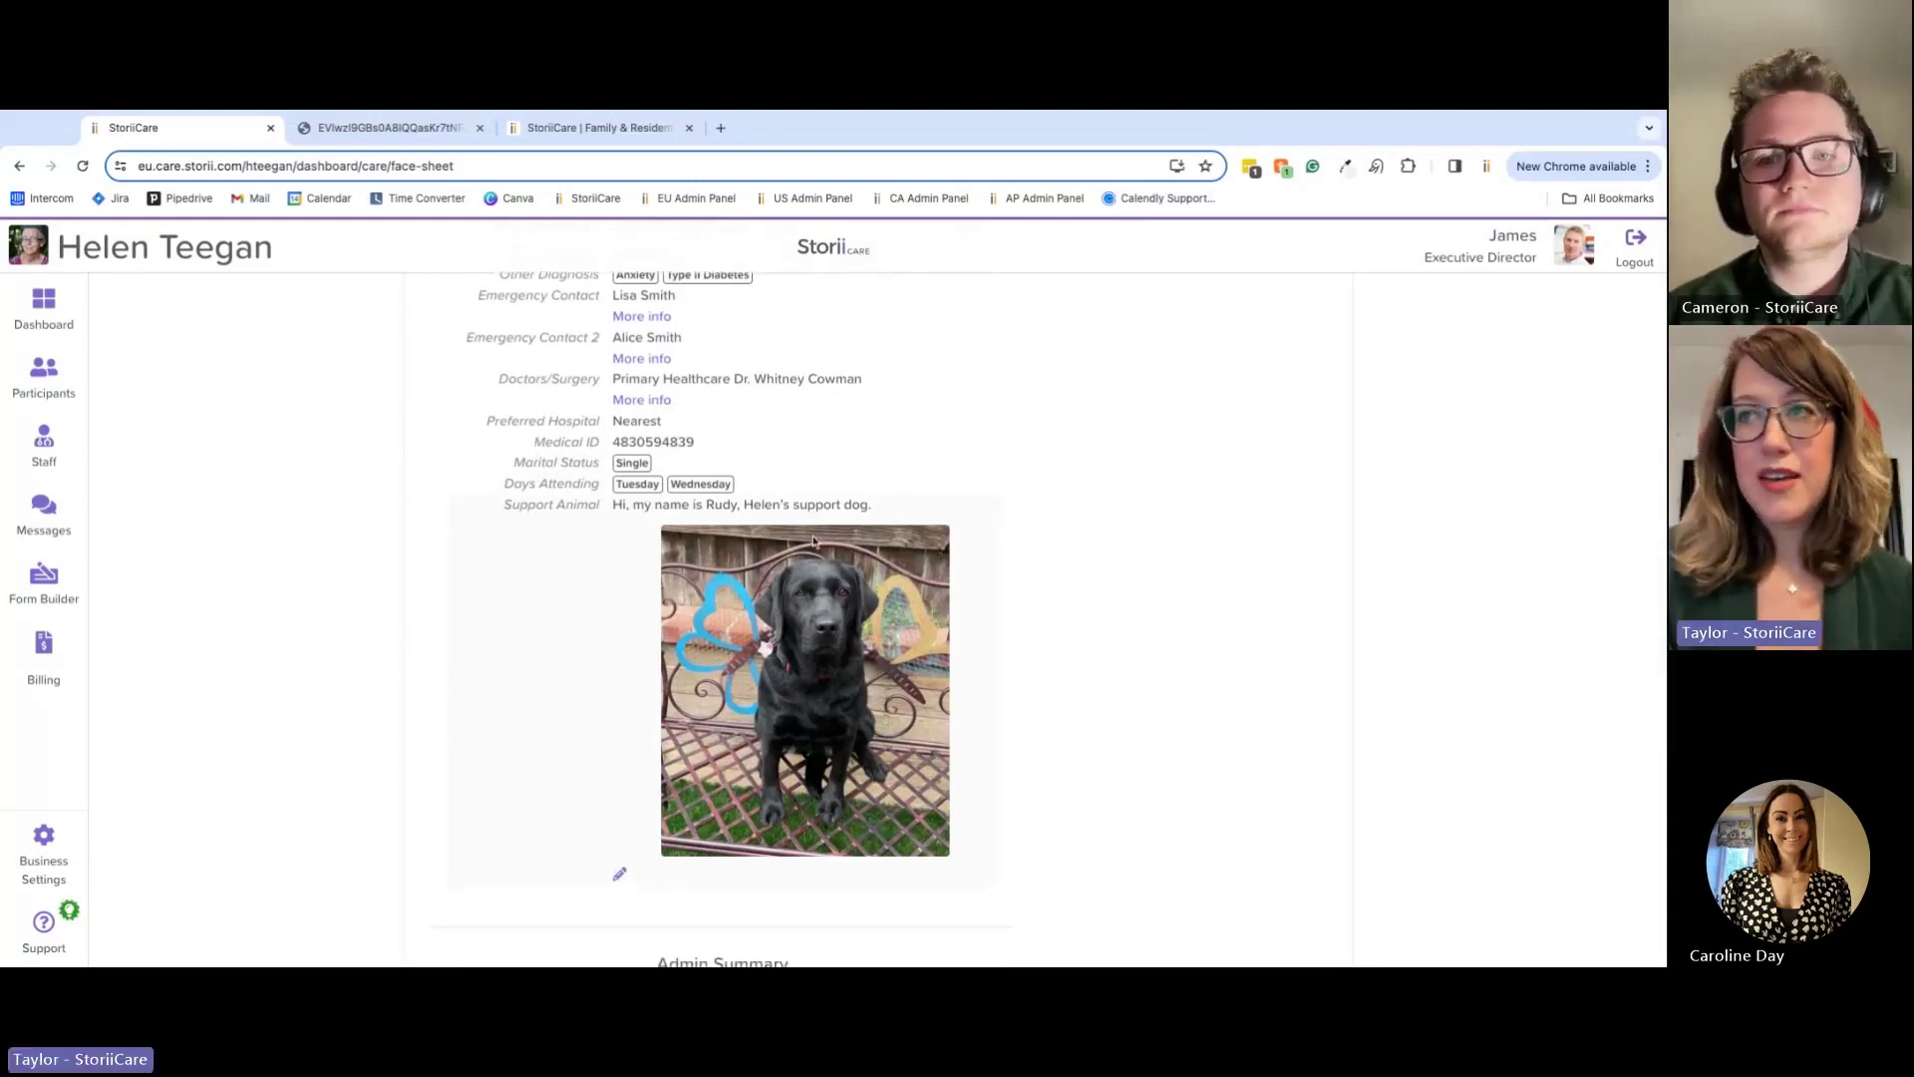
pyautogui.scroll(2, 1044, 677)
pyautogui.scroll(6, 1044, 677)
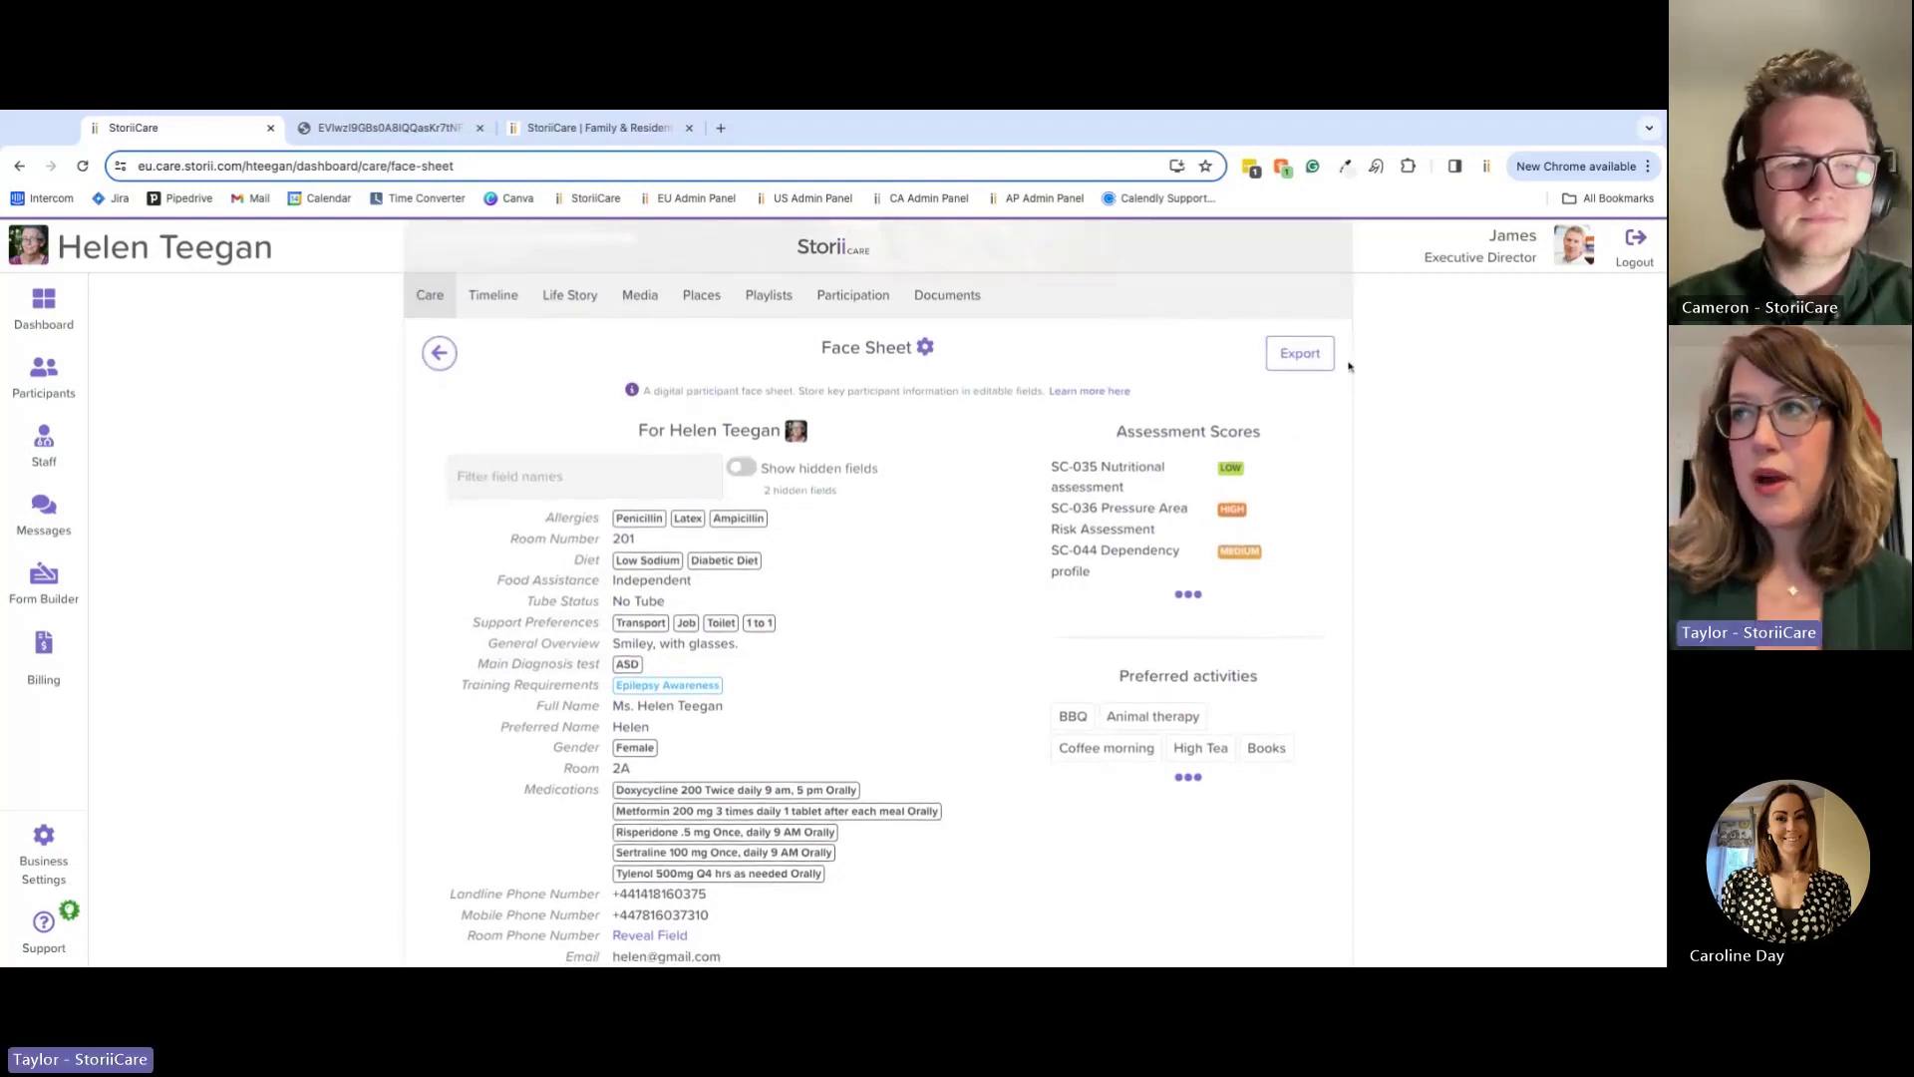
# Step: Open the Face Sheet export options and select only Allergies to print, deselecting all other Face Sheet and Admin Face Sheet fields
pyautogui.click(1296, 351)
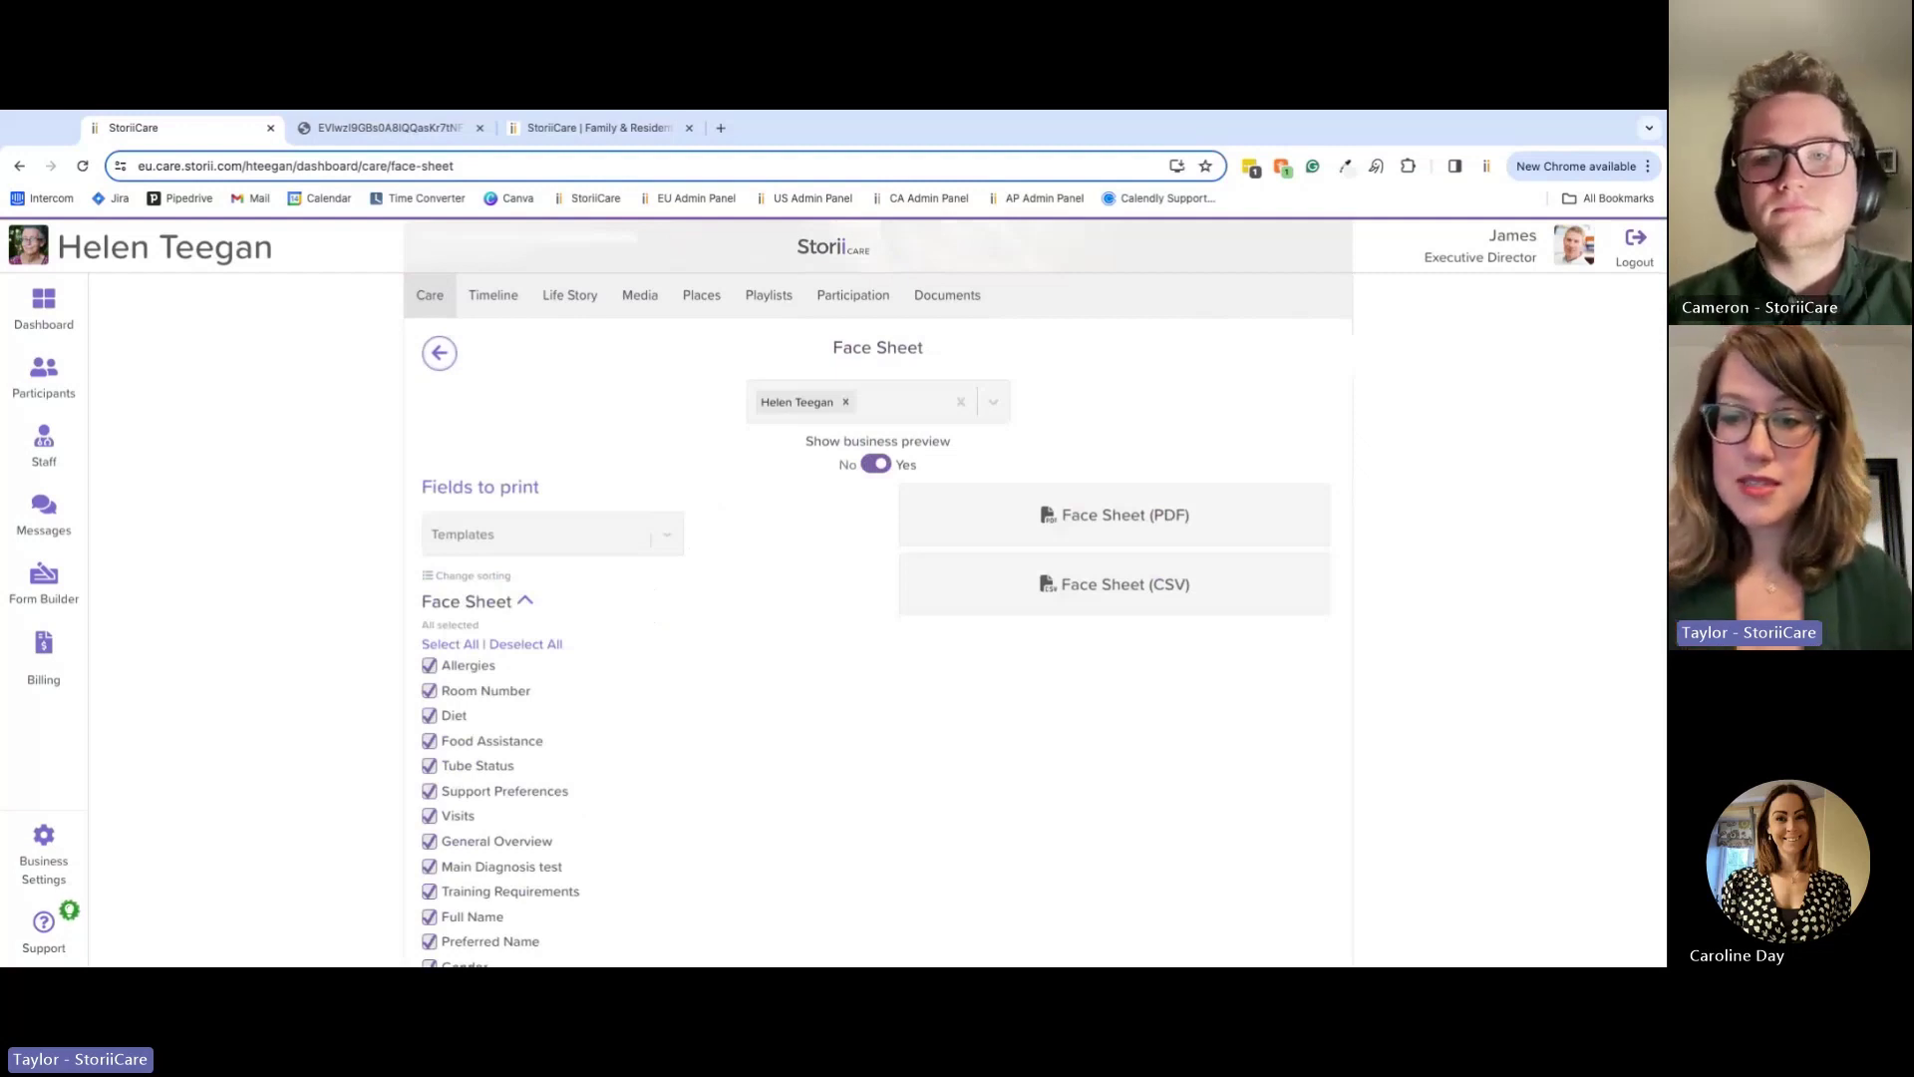
pyautogui.scroll(-2, 854, 654)
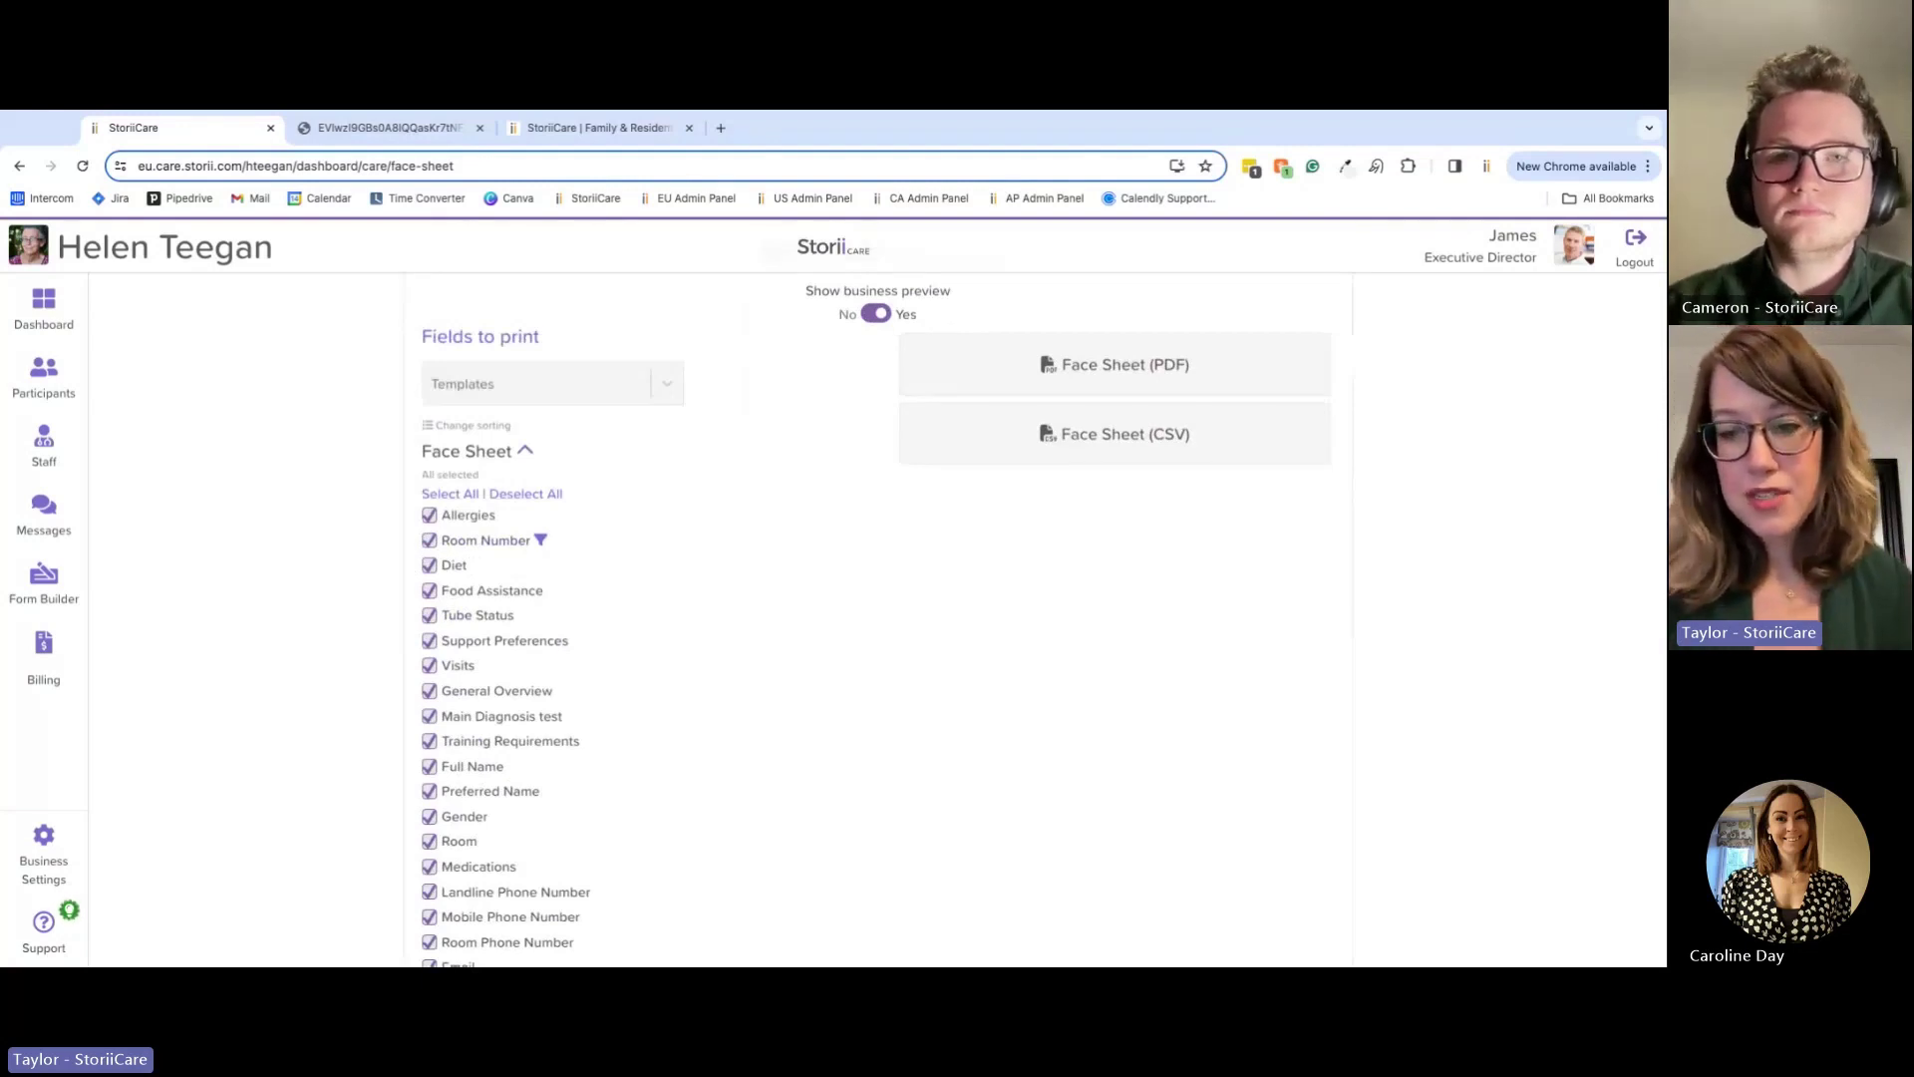
pyautogui.click(526, 496)
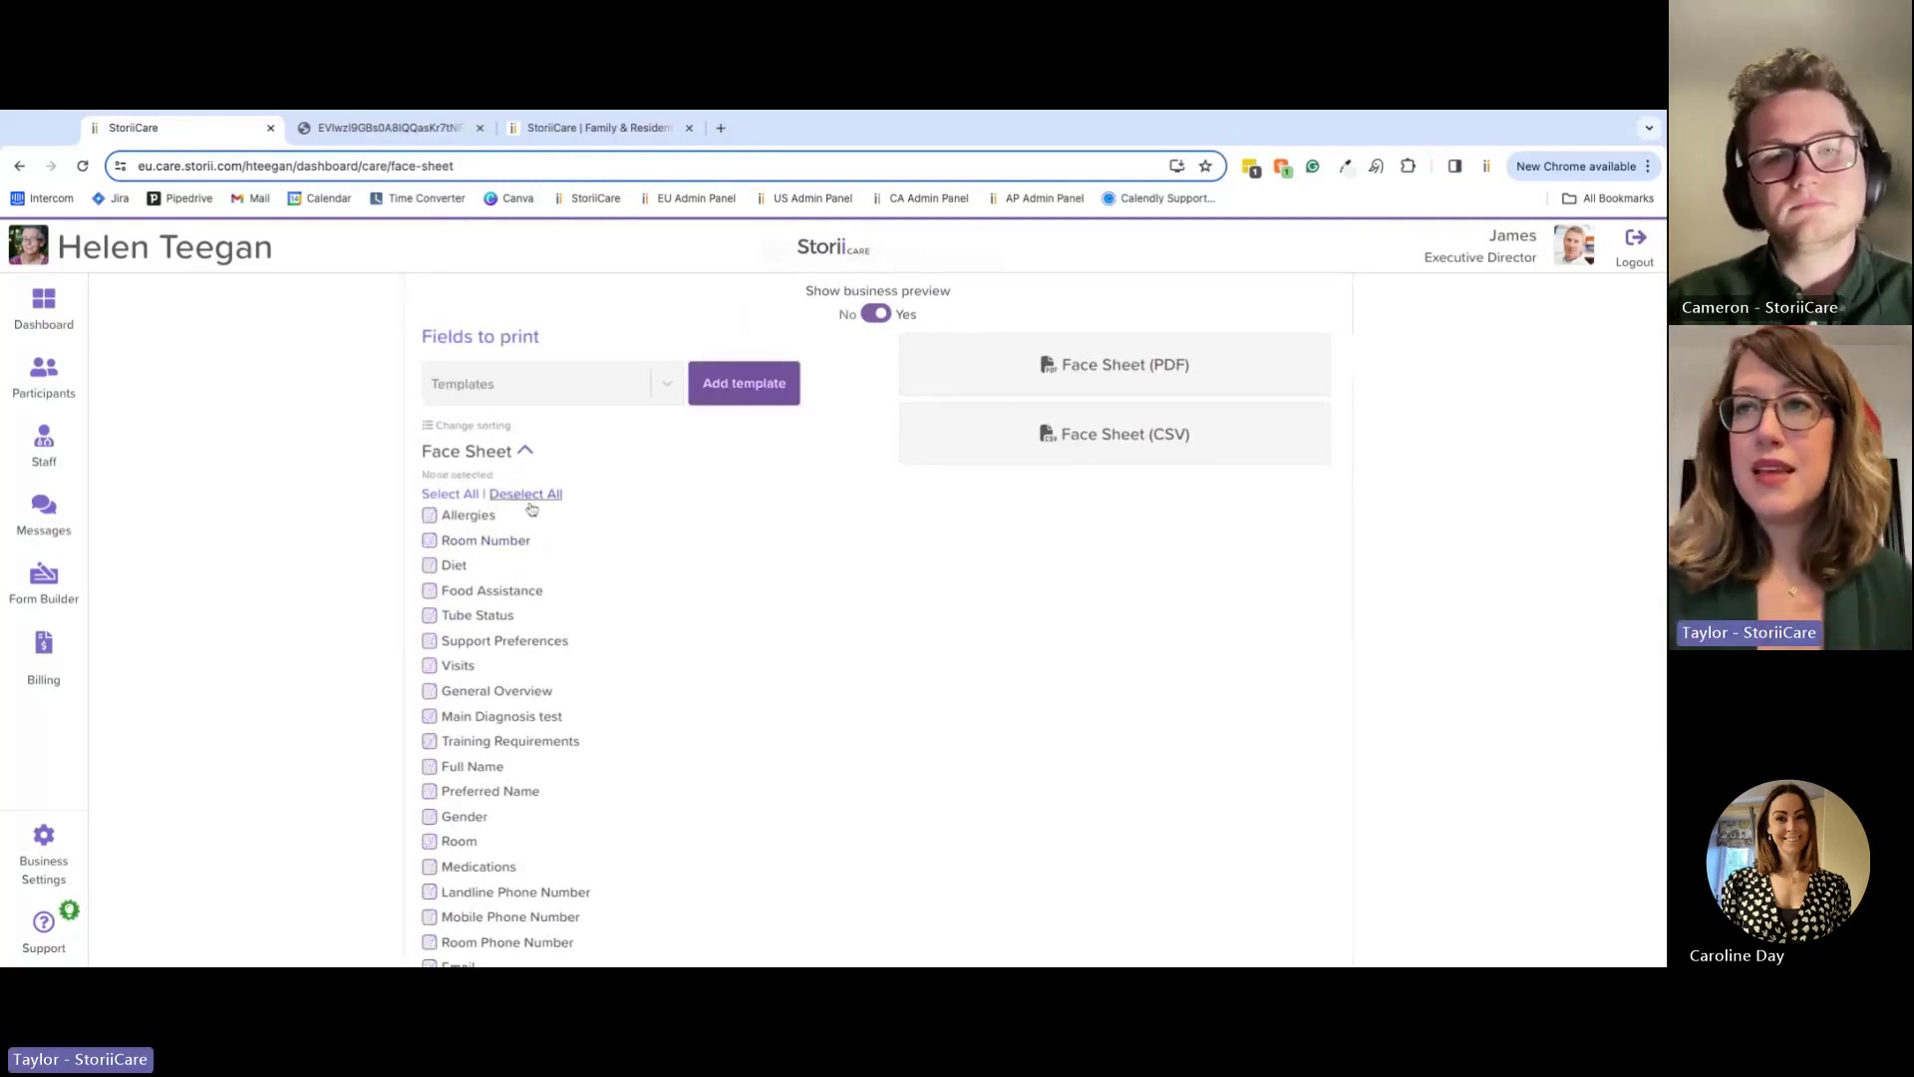
pyautogui.click(429, 516)
pyautogui.scroll(-10, 530, 596)
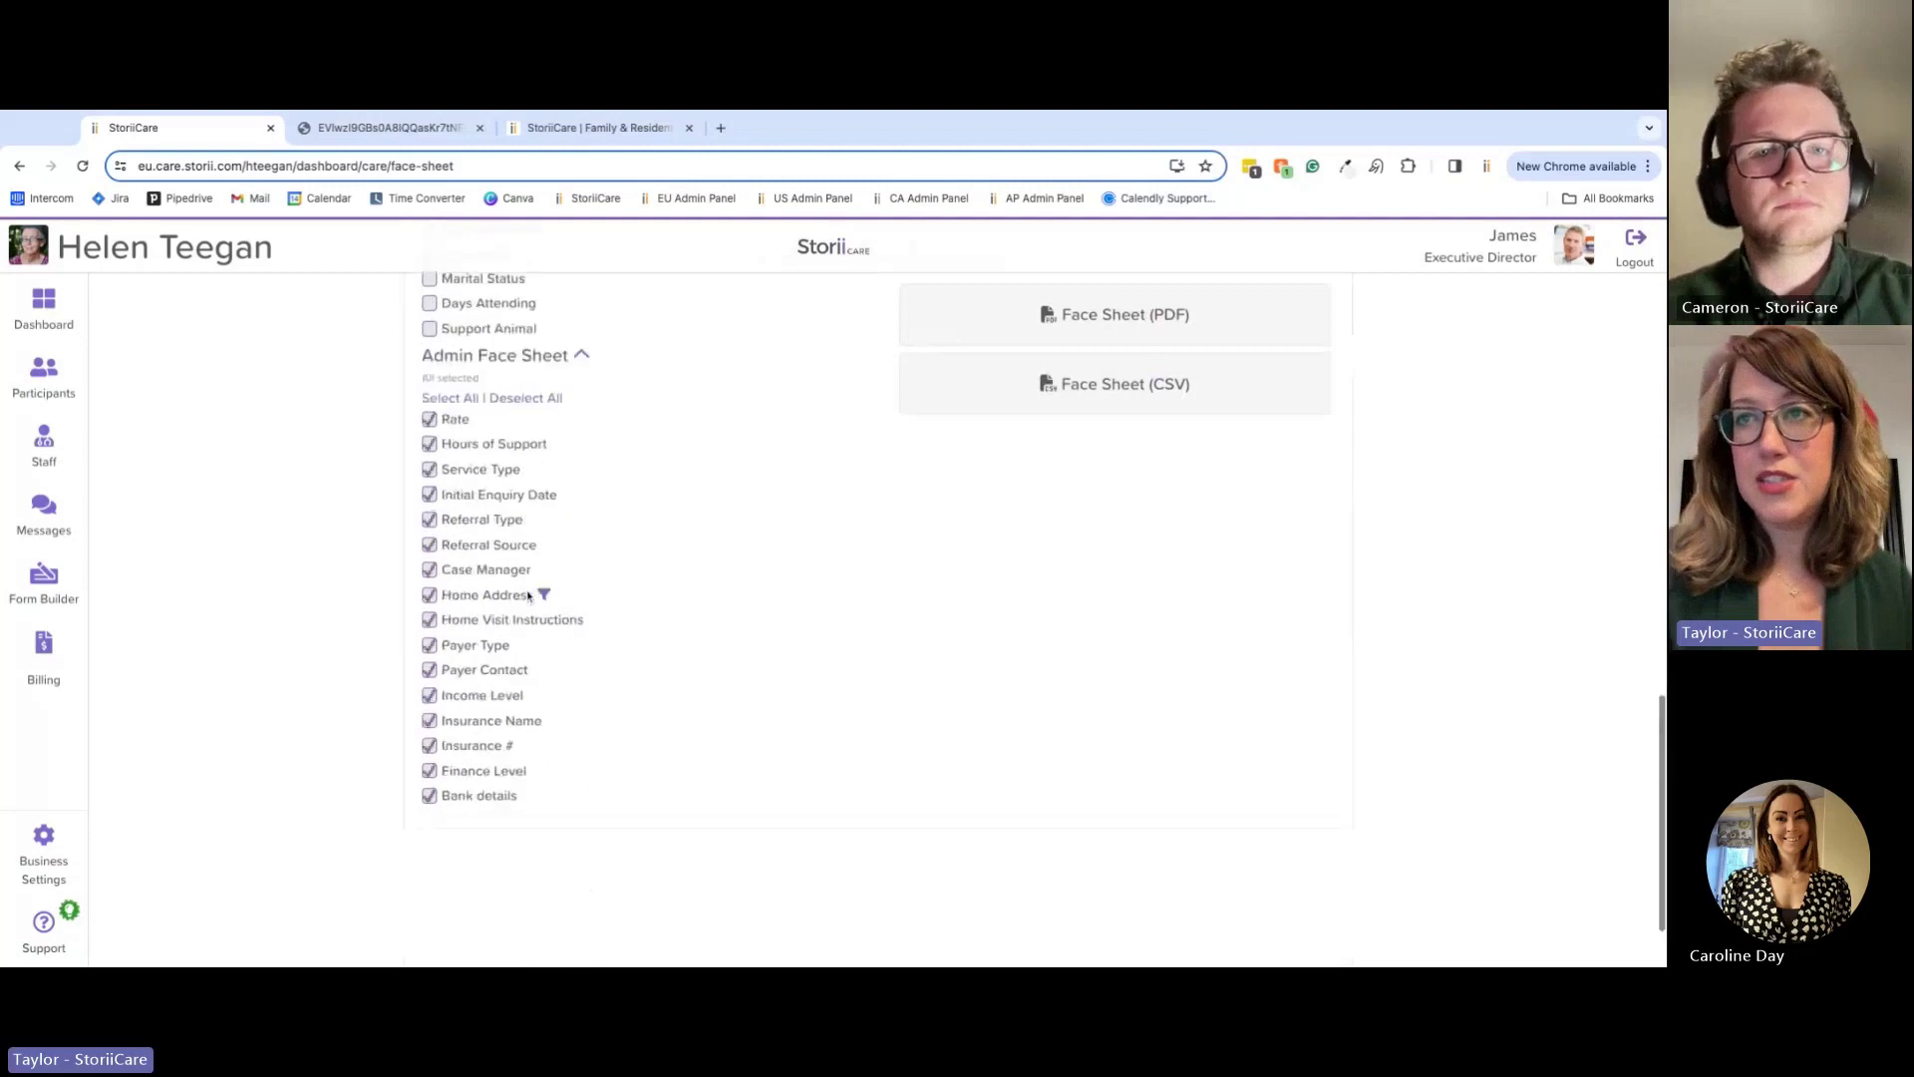
pyautogui.click(525, 397)
pyautogui.scroll(10, 611, 534)
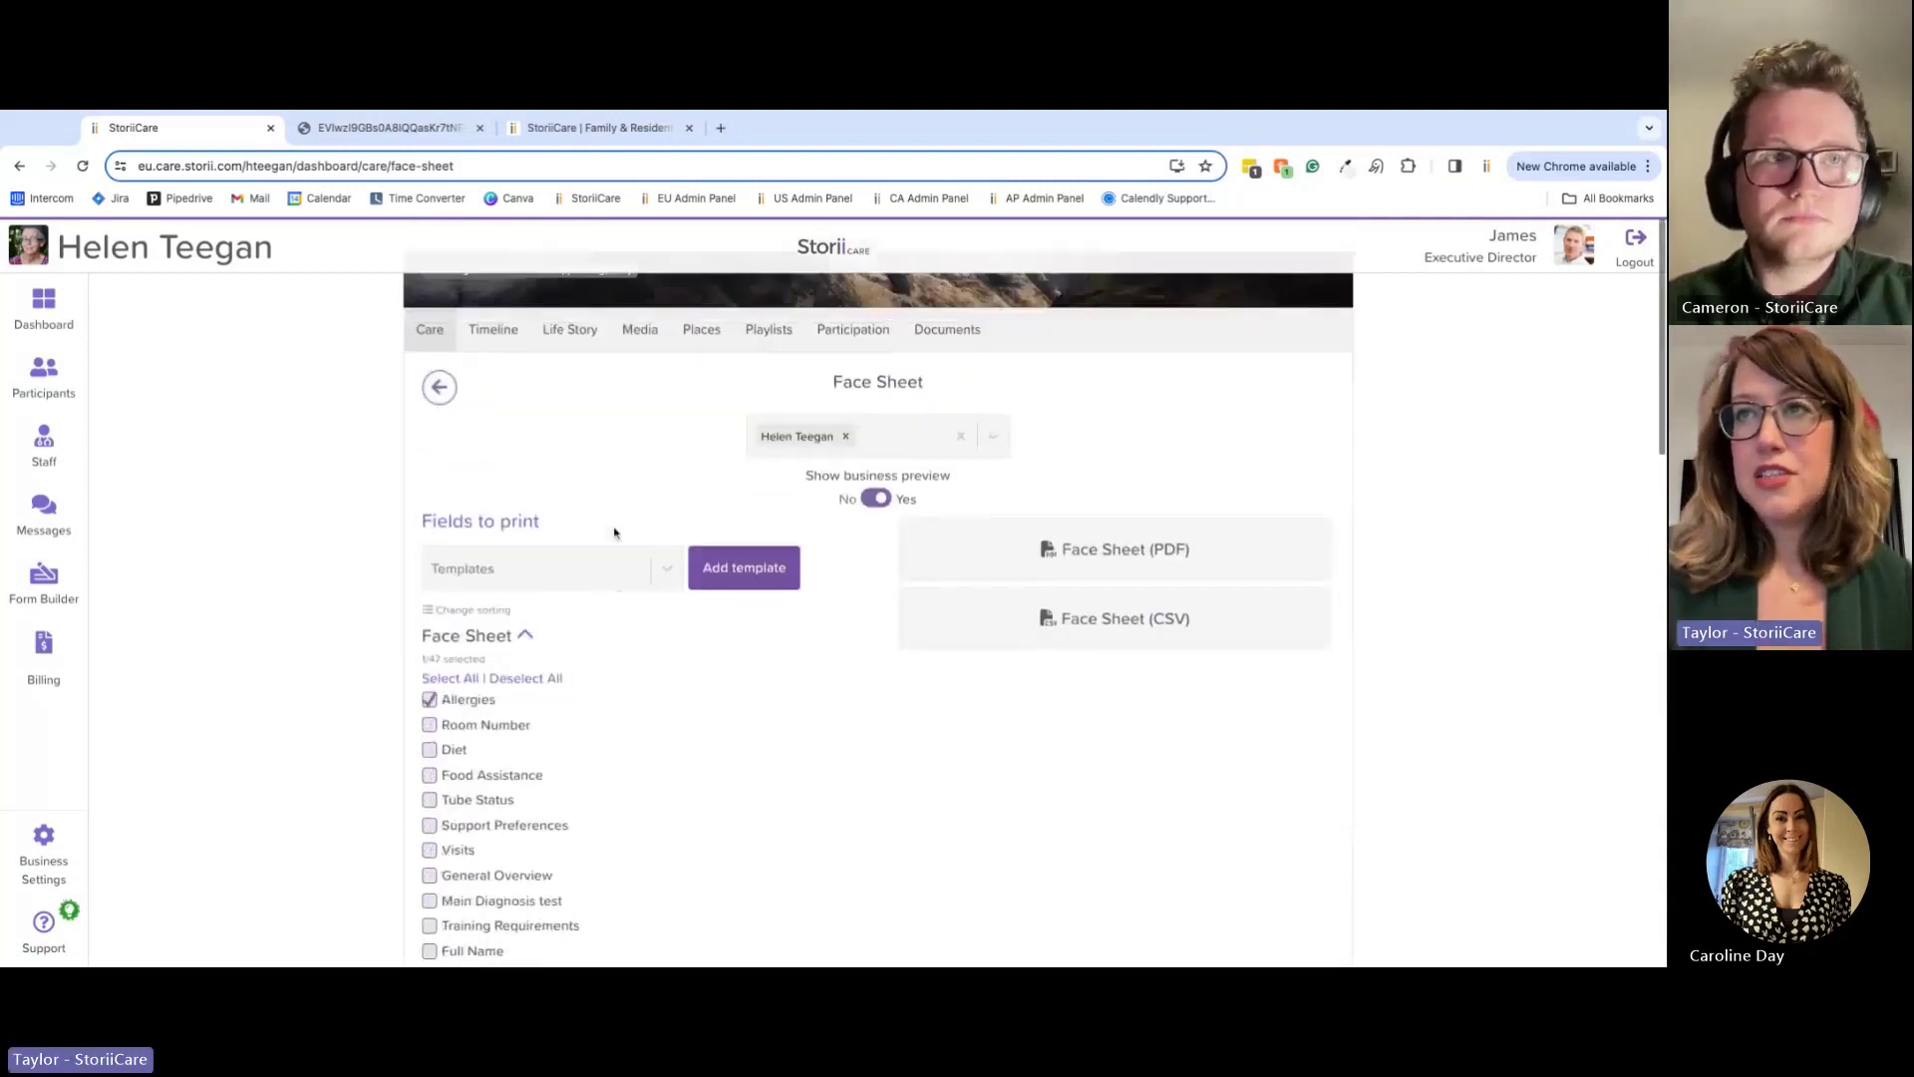
pyautogui.scroll(-1, 603, 553)
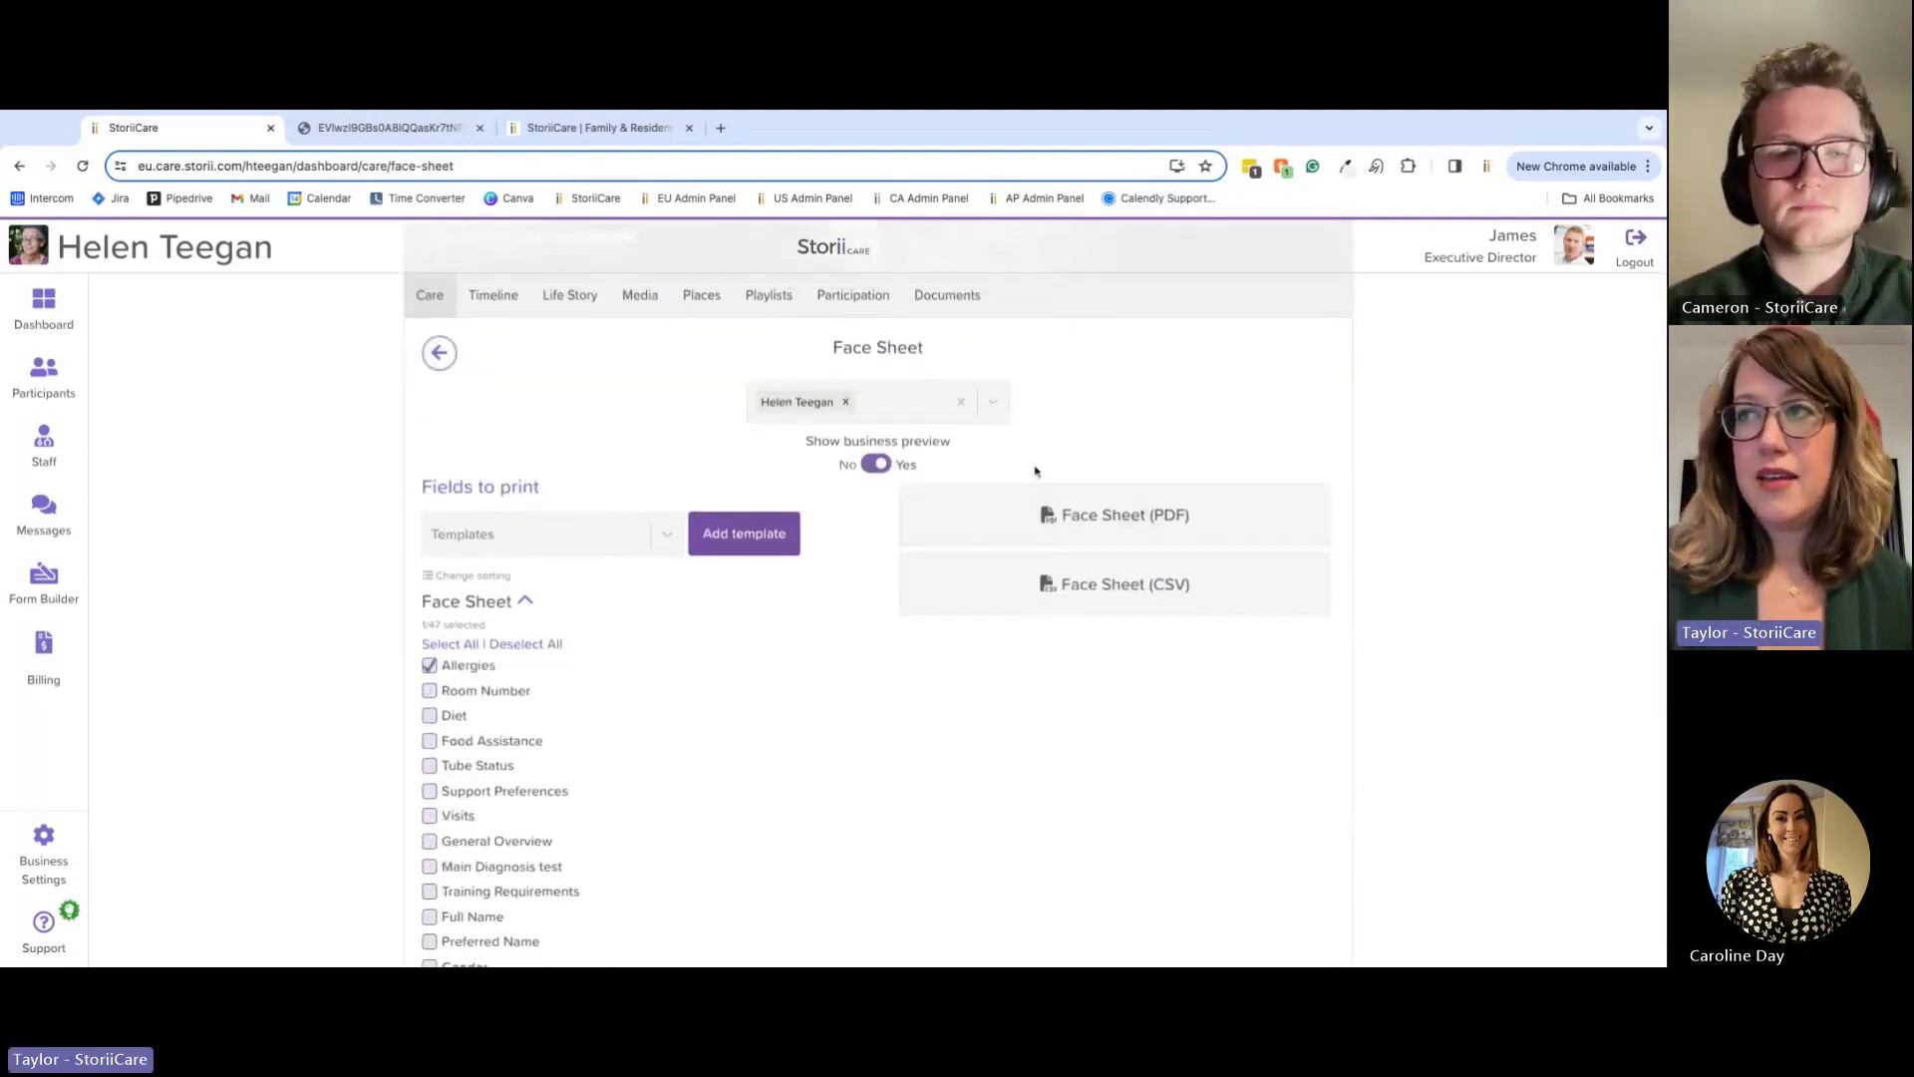
# Step: Review the already exported PDF listing every participant's allergies, and return to the Face Sheet export options
pyautogui.click(382, 129)
pyautogui.scroll(-2, 750, 410)
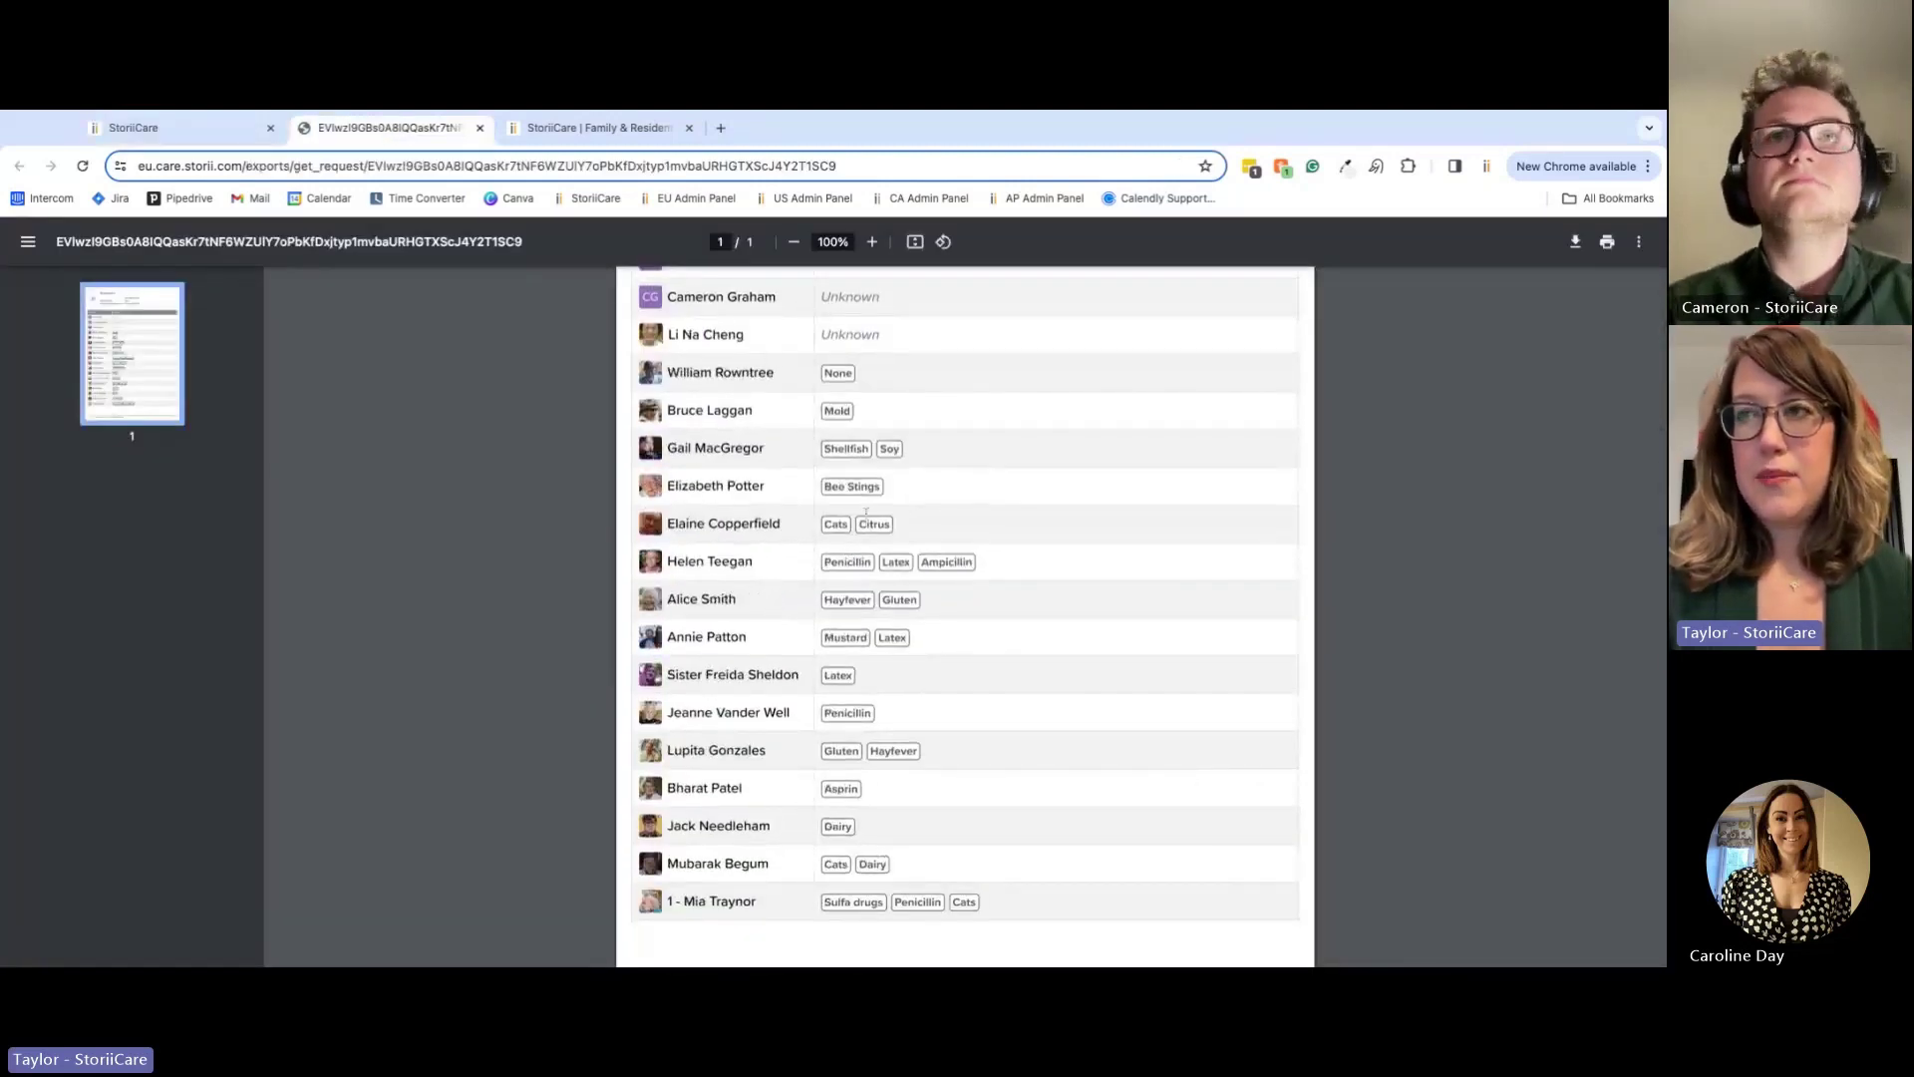
pyautogui.scroll(2, 865, 514)
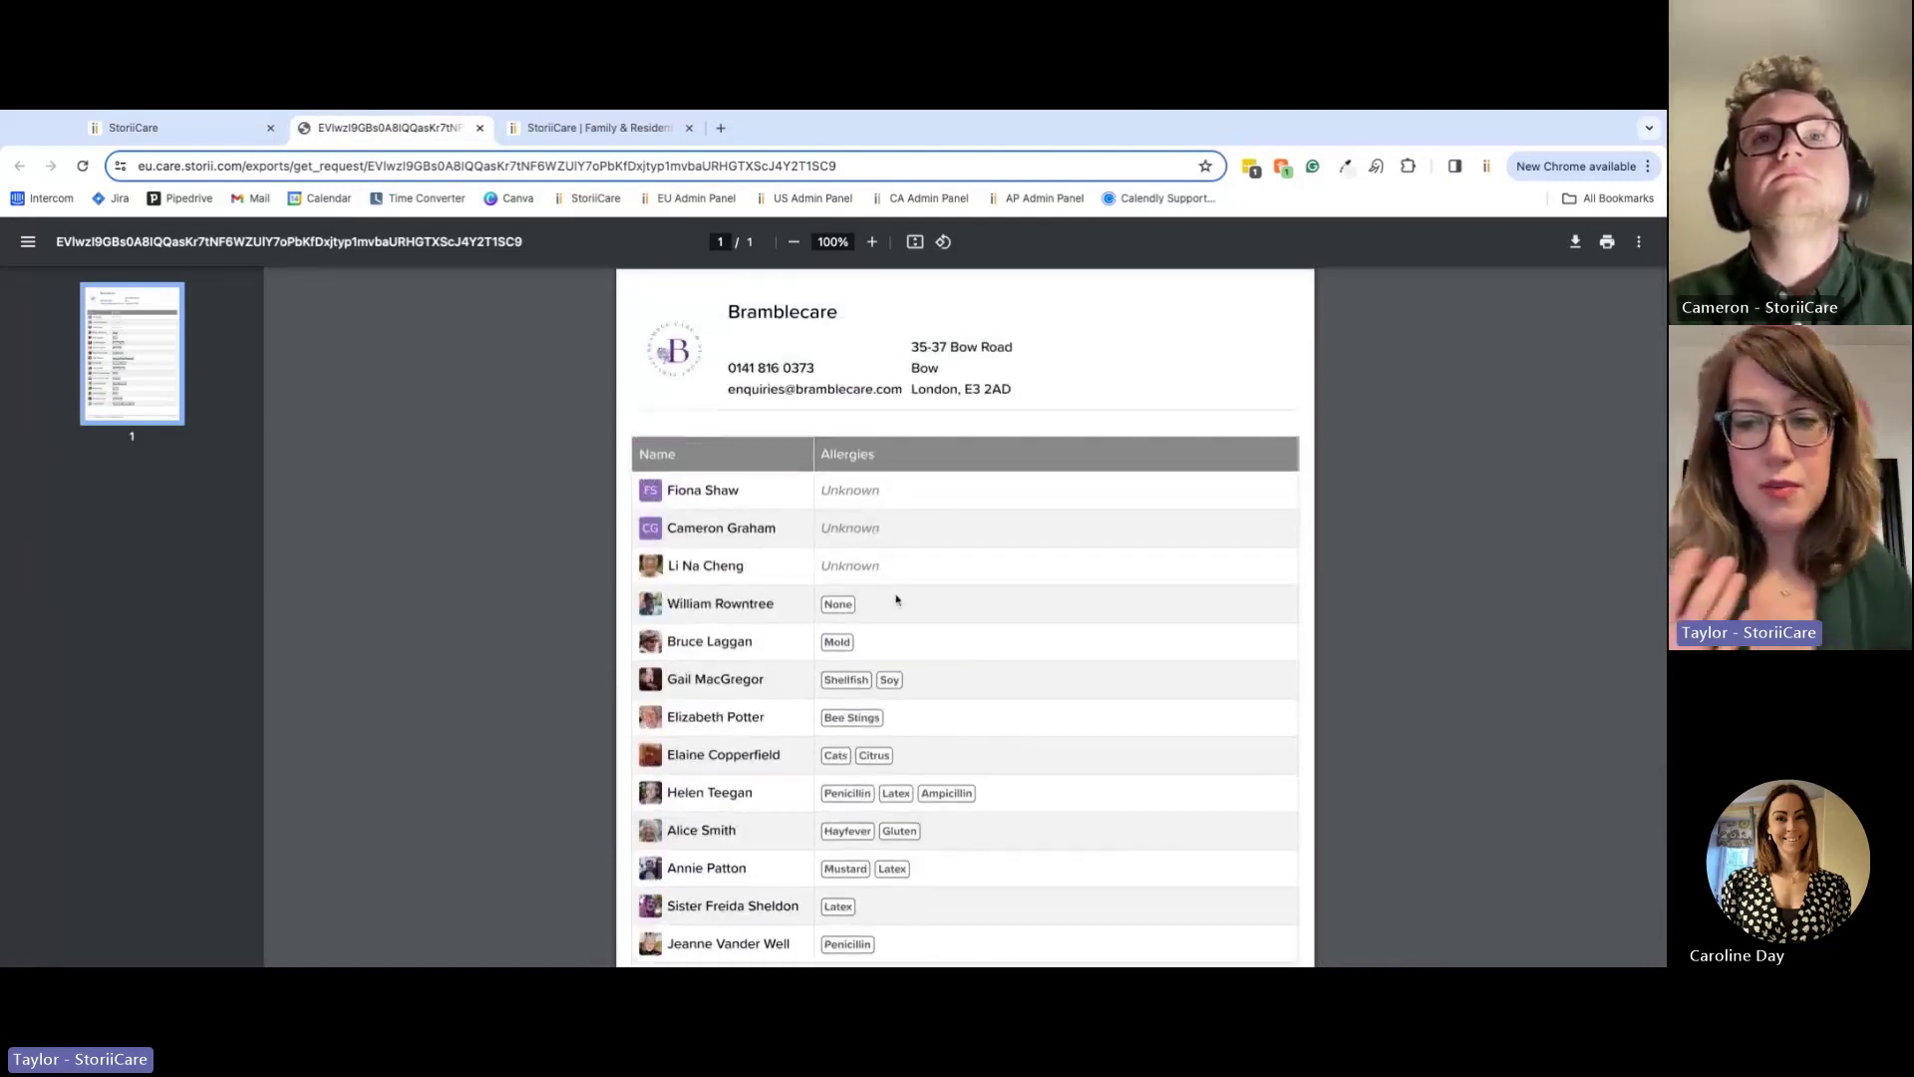
pyautogui.click(160, 128)
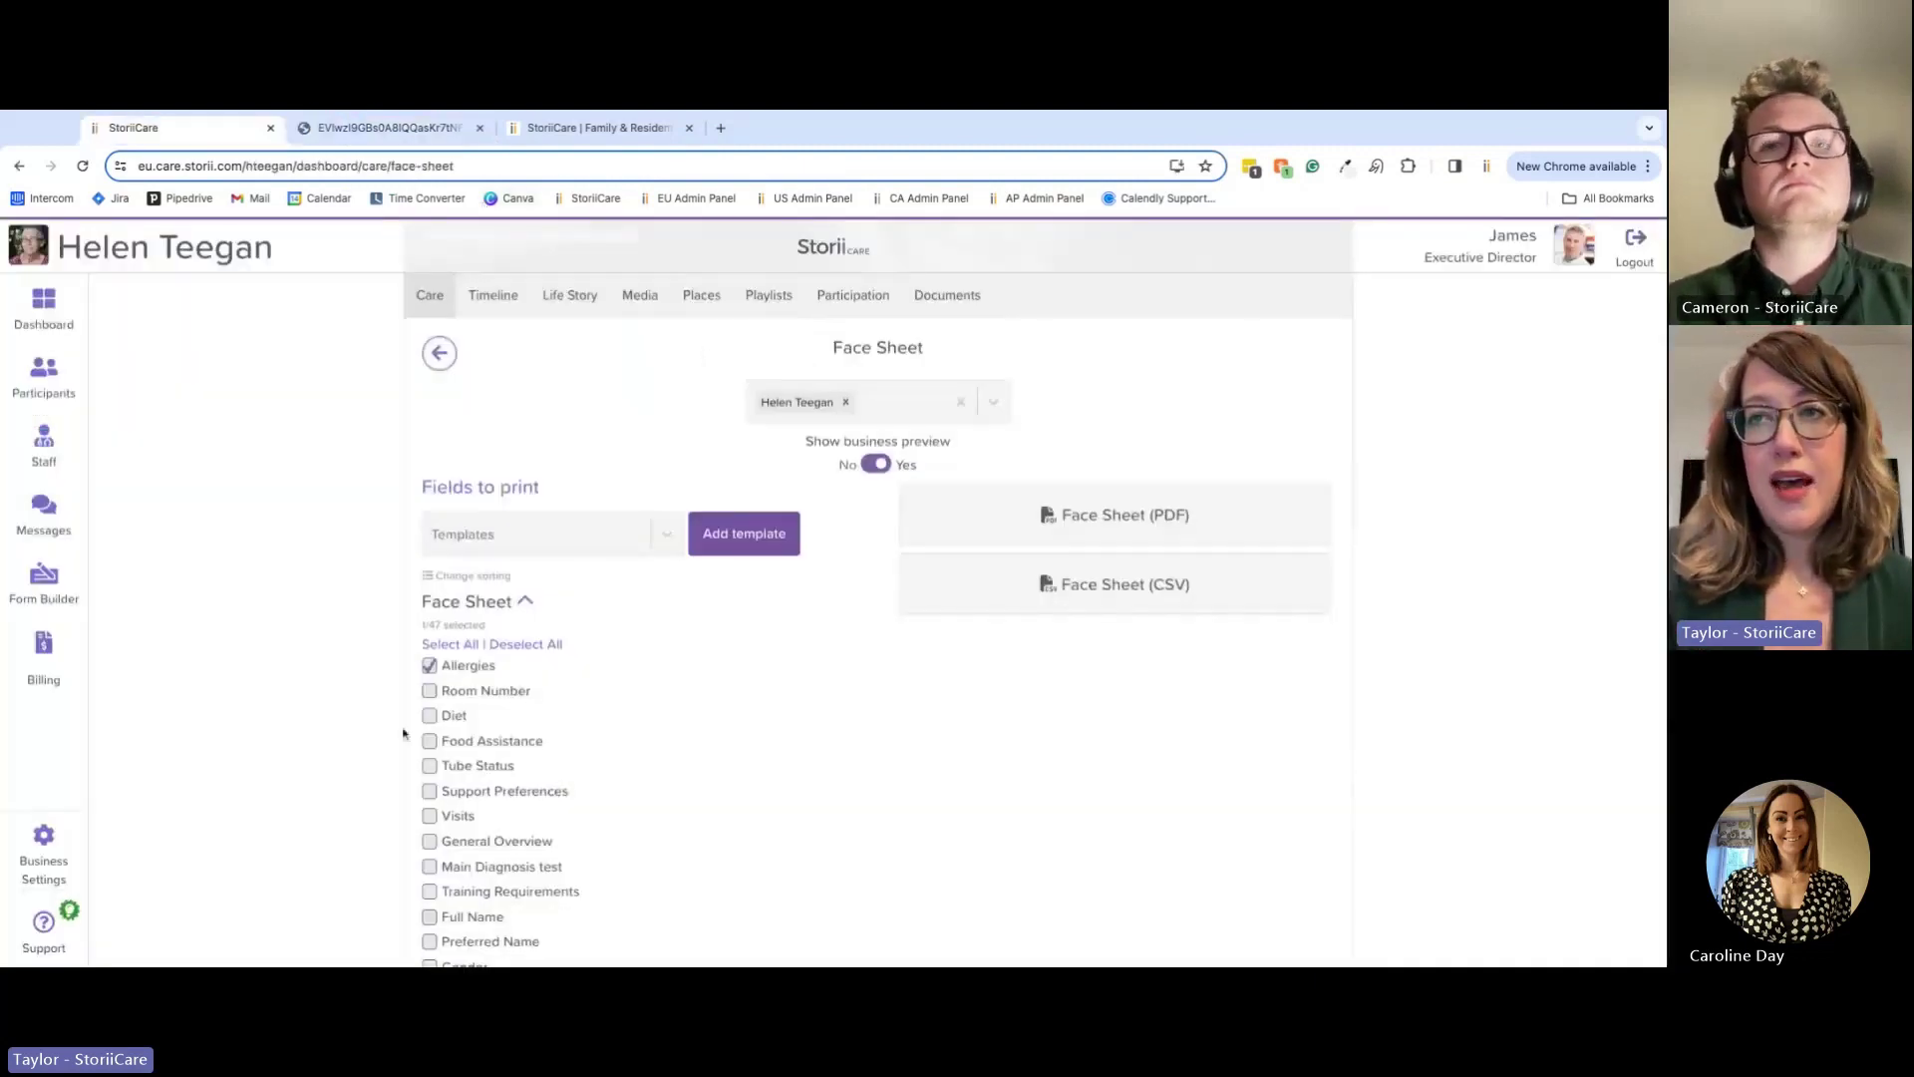
# Step: Filter the Face Sheet export to participants whose Allergies field is Cats
pyautogui.scroll(-3, 402, 734)
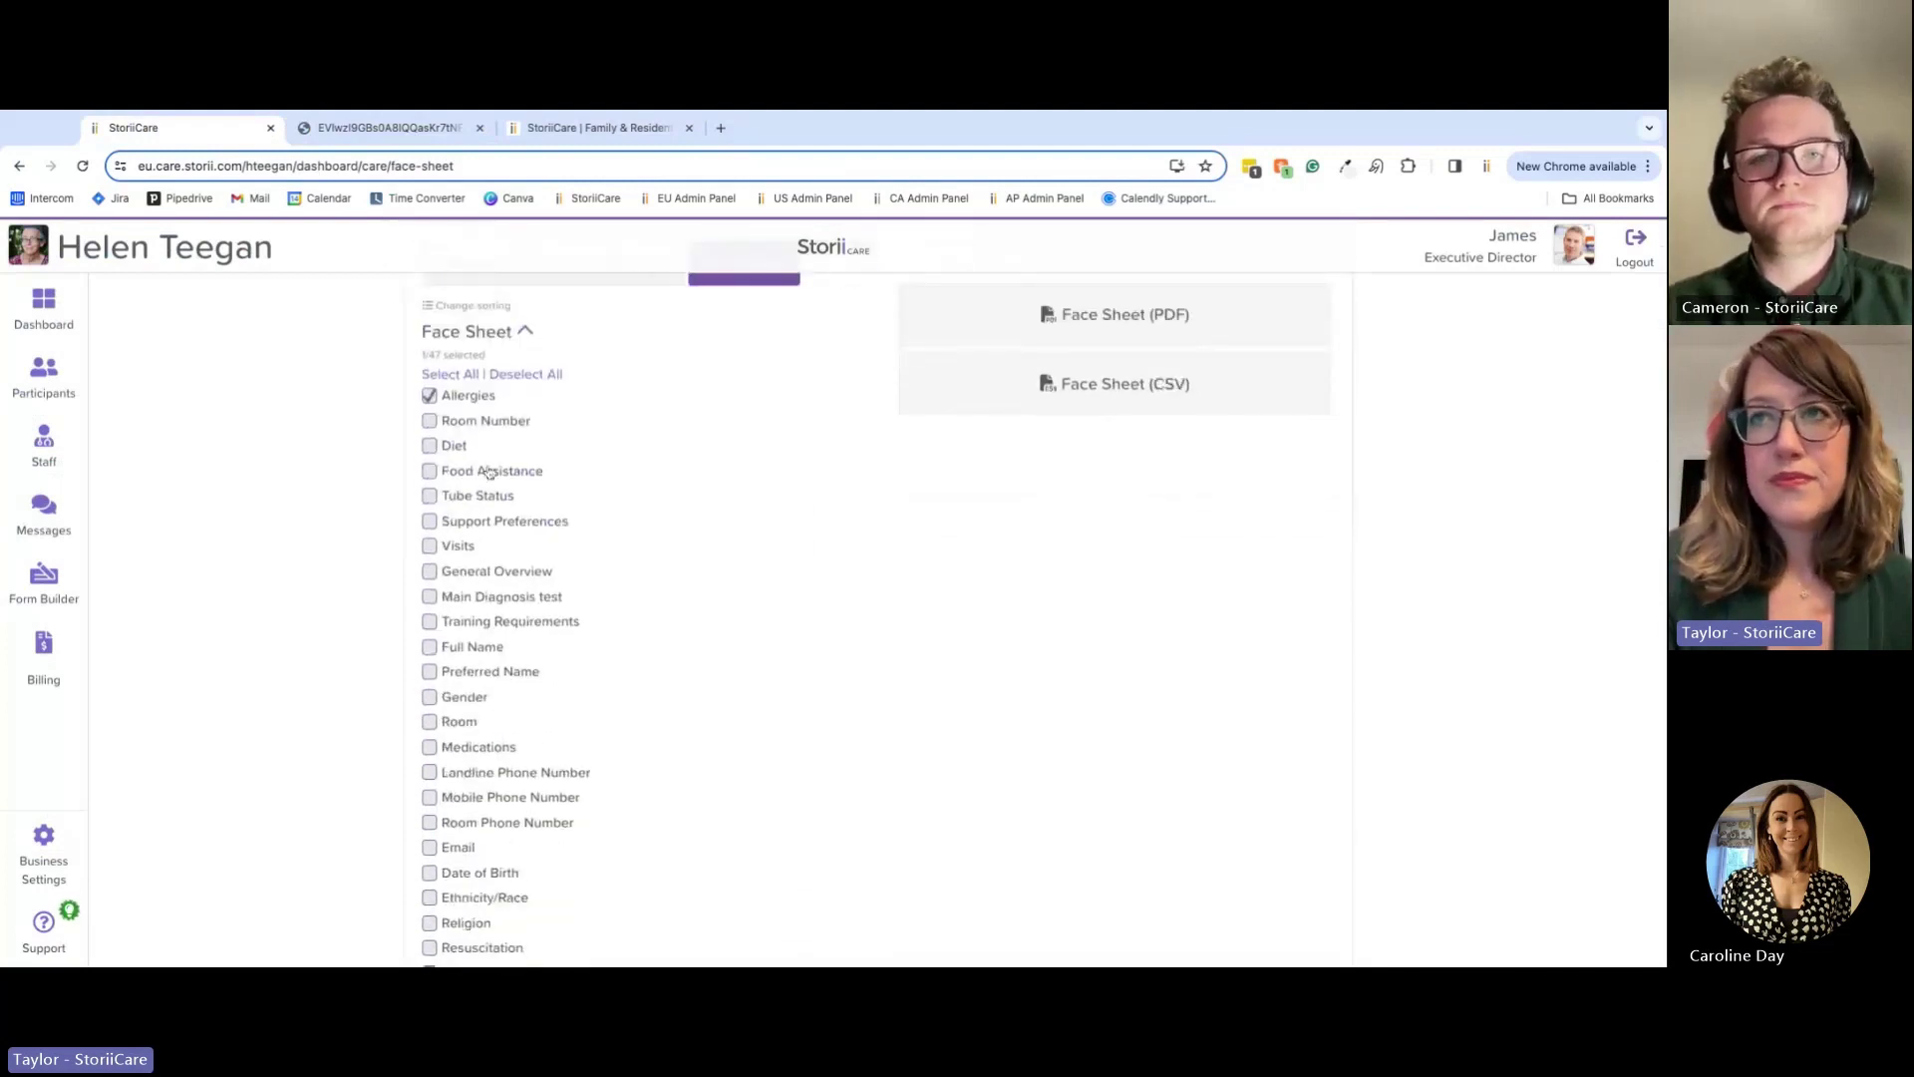
pyautogui.click(506, 397)
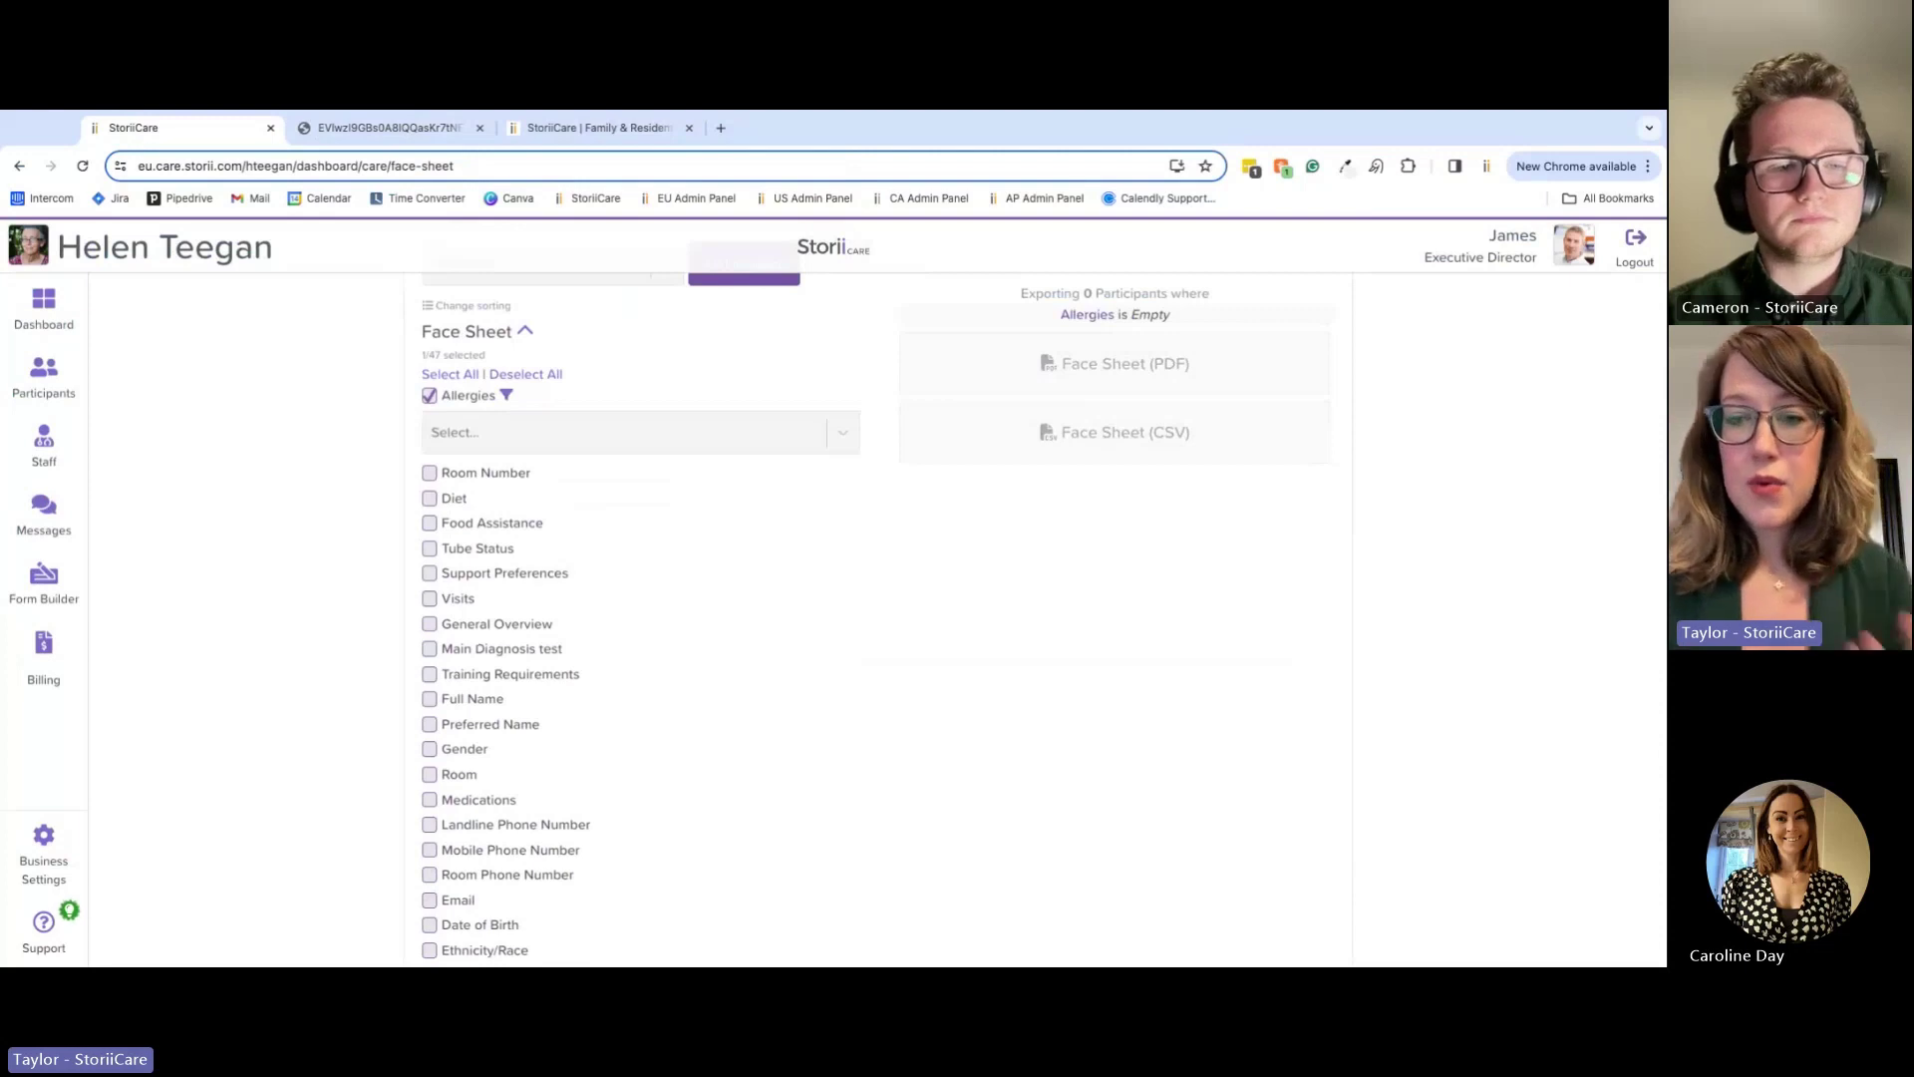
pyautogui.click(474, 432)
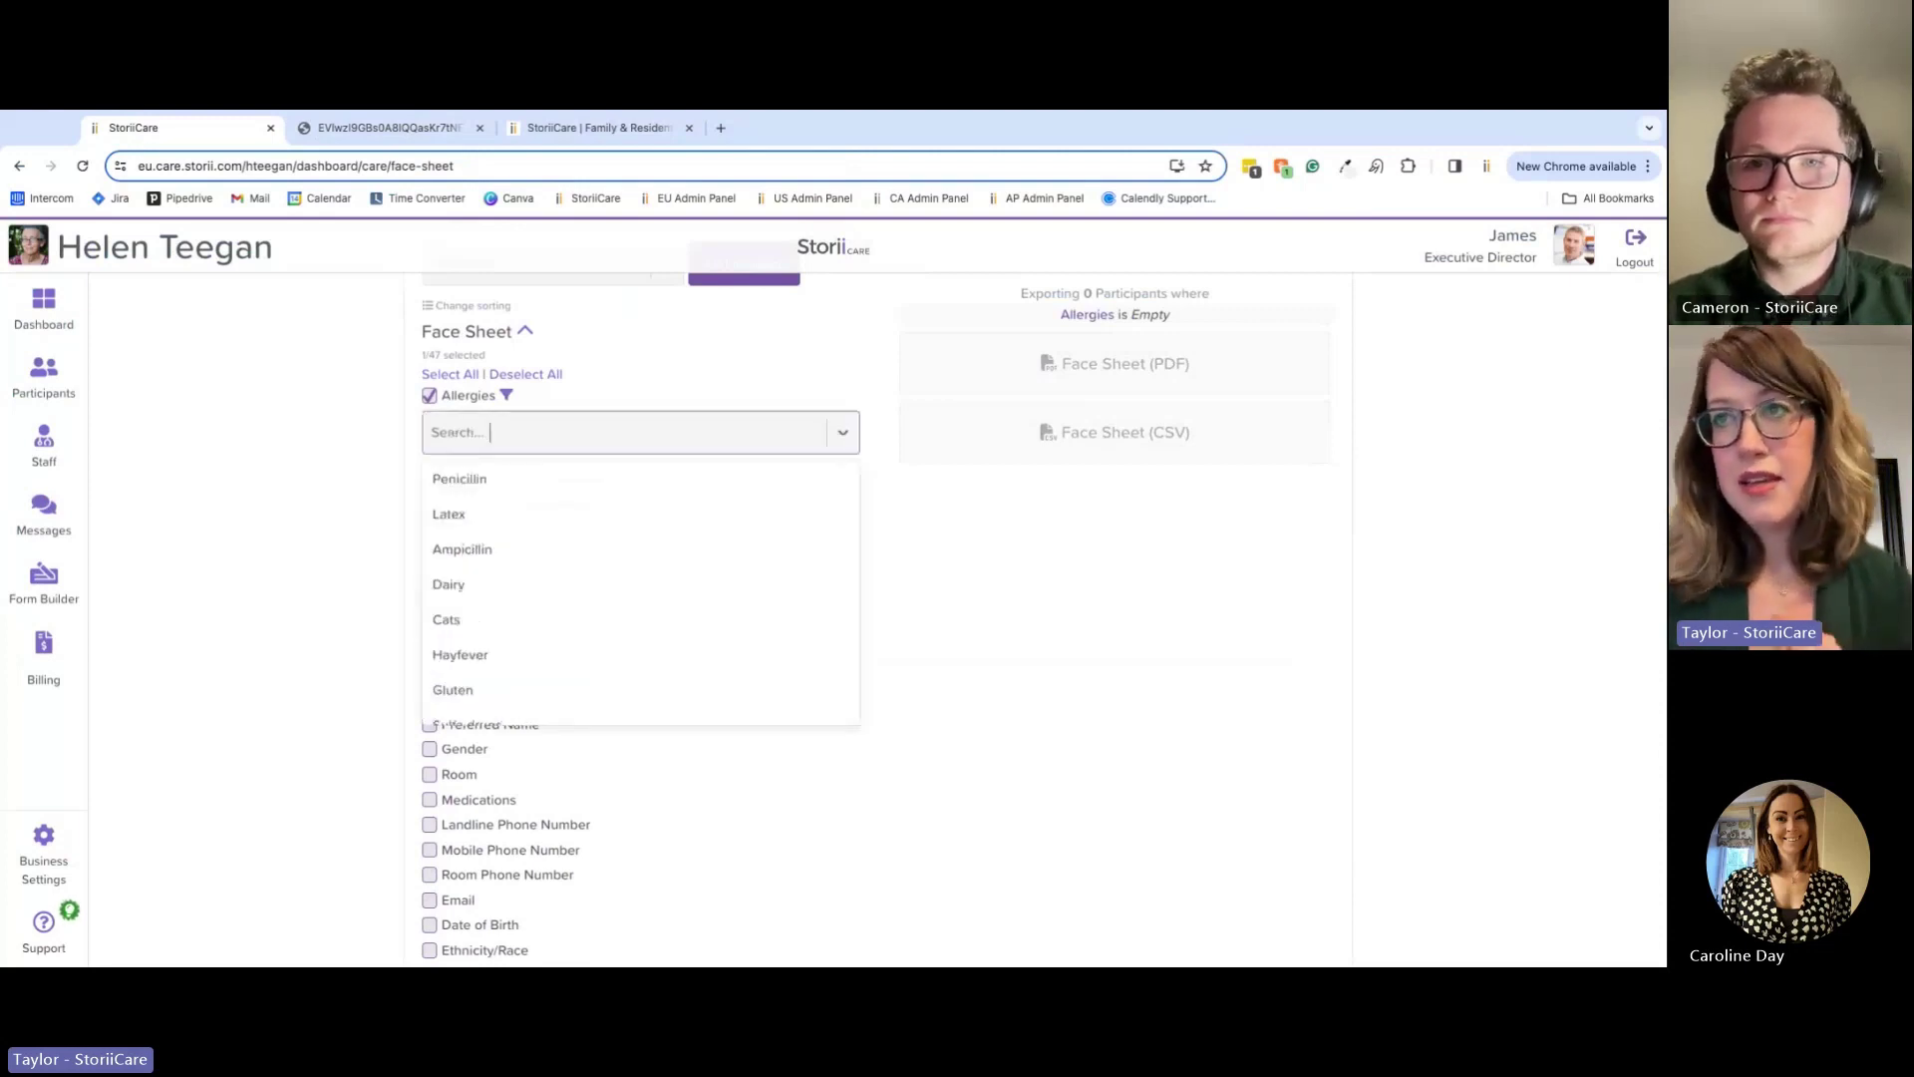
pyautogui.click(473, 620)
pyautogui.click(290, 559)
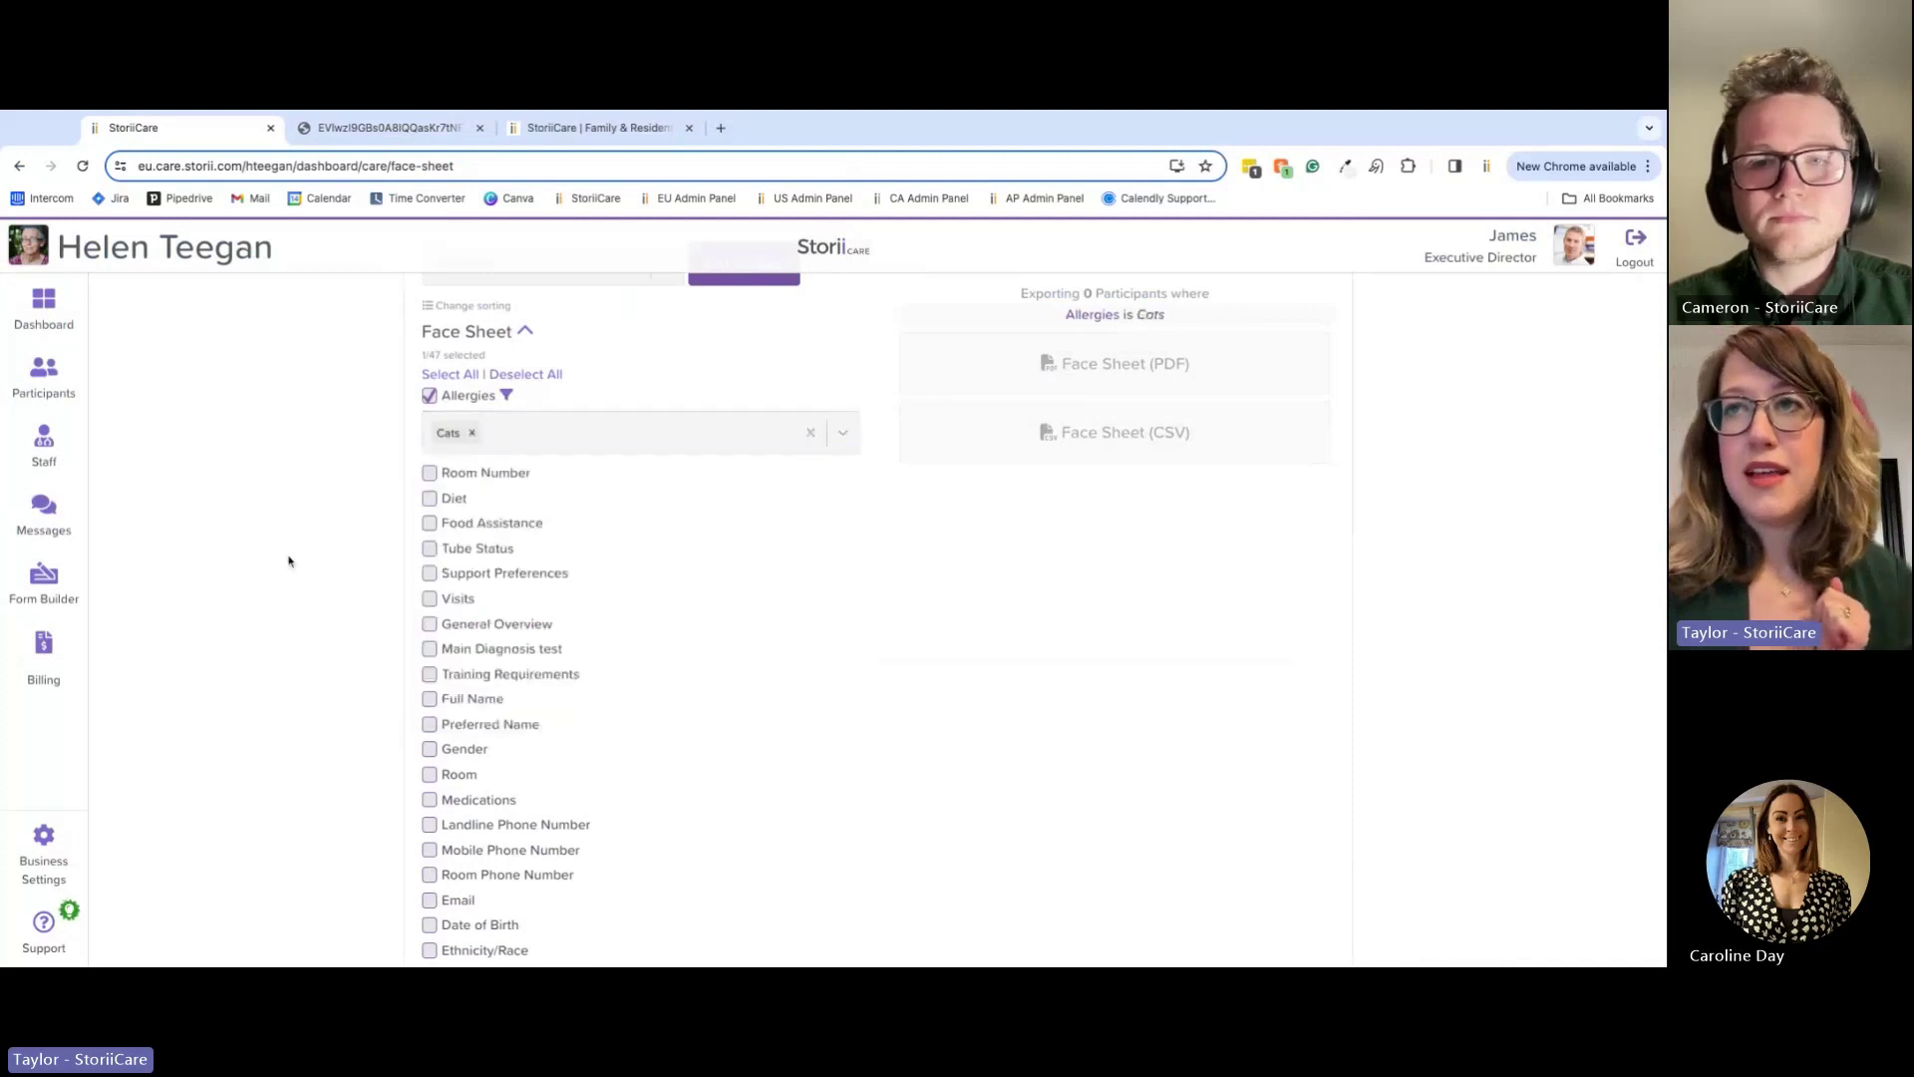
pyautogui.scroll(2, 1098, 316)
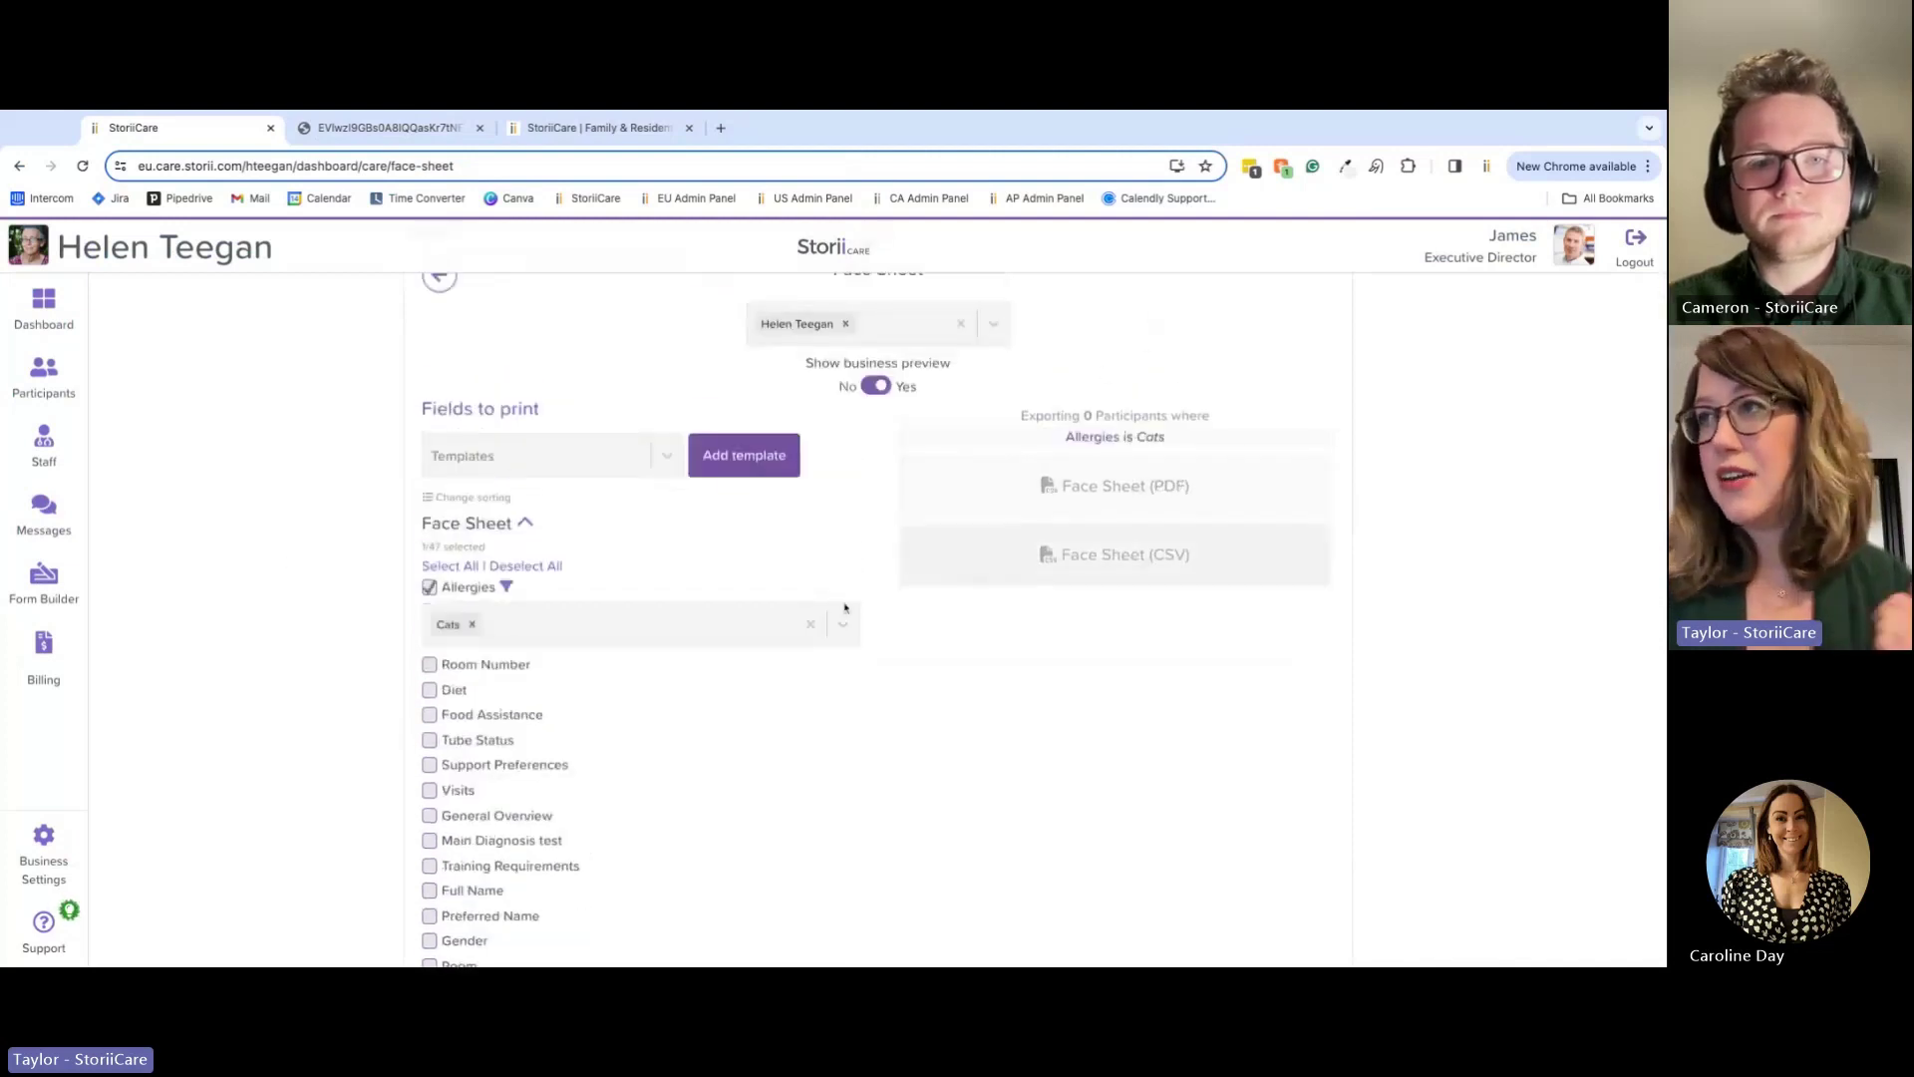
# Step: Remove the Cats filter from Allergies and deselect the Allergies field for printing
pyautogui.click(473, 625)
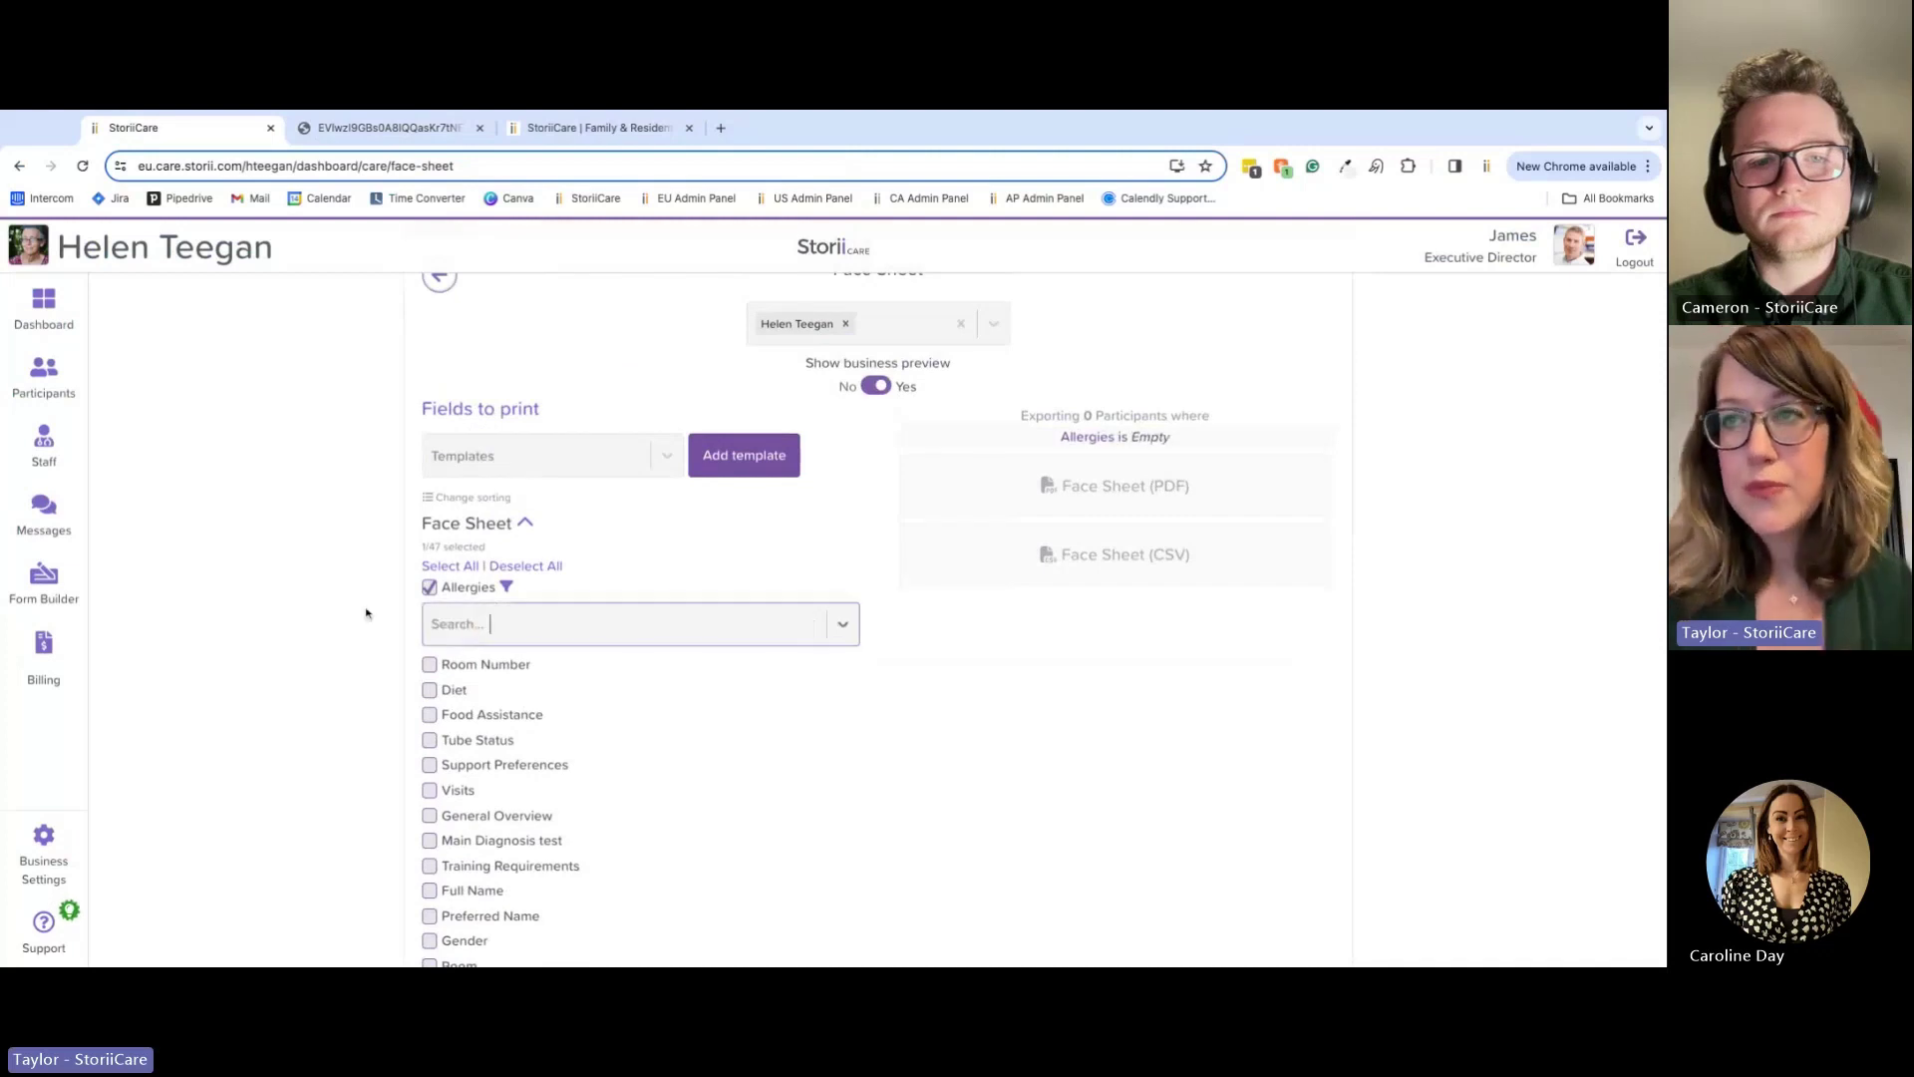
pyautogui.click(506, 586)
pyautogui.click(430, 589)
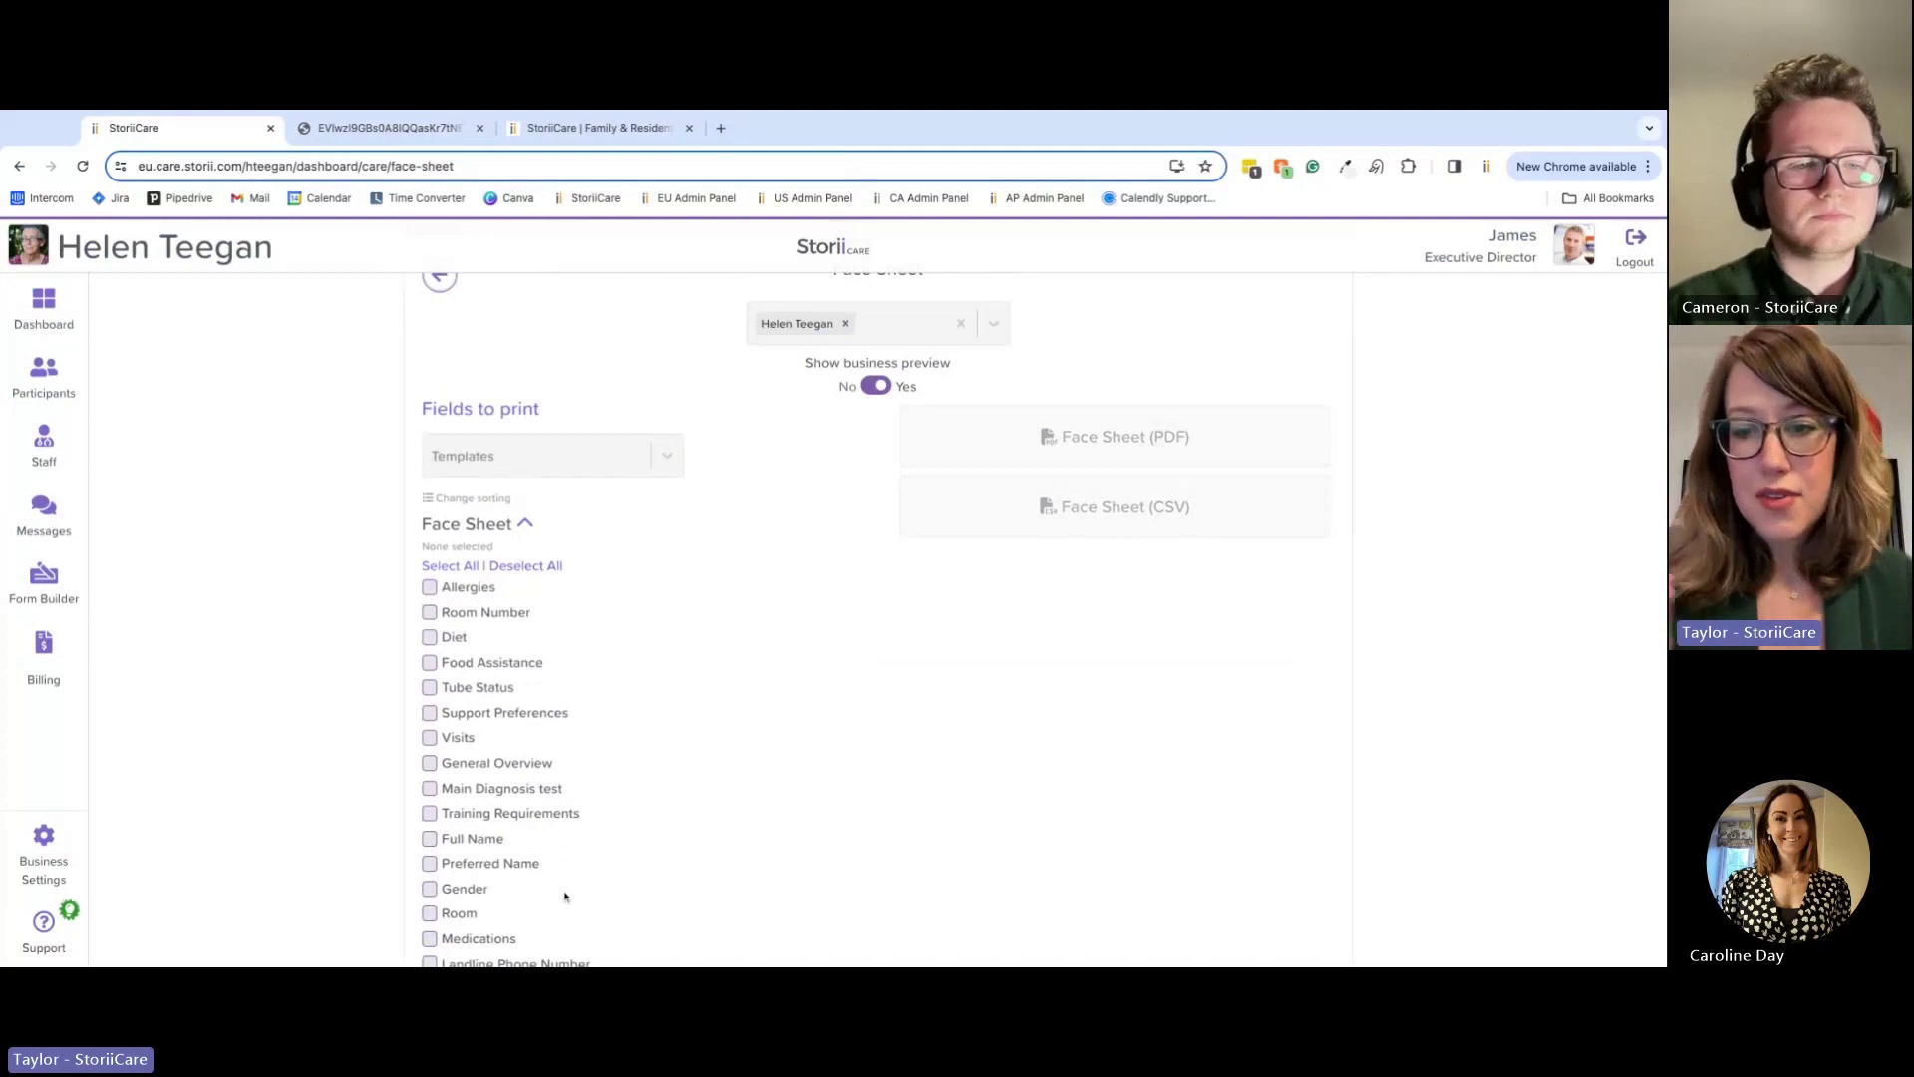
# Step: Leave the Face Sheet export and the participant's profile for the business Dashboard, and open the Form Builder
pyautogui.scroll(2, 581, 519)
pyautogui.click(440, 355)
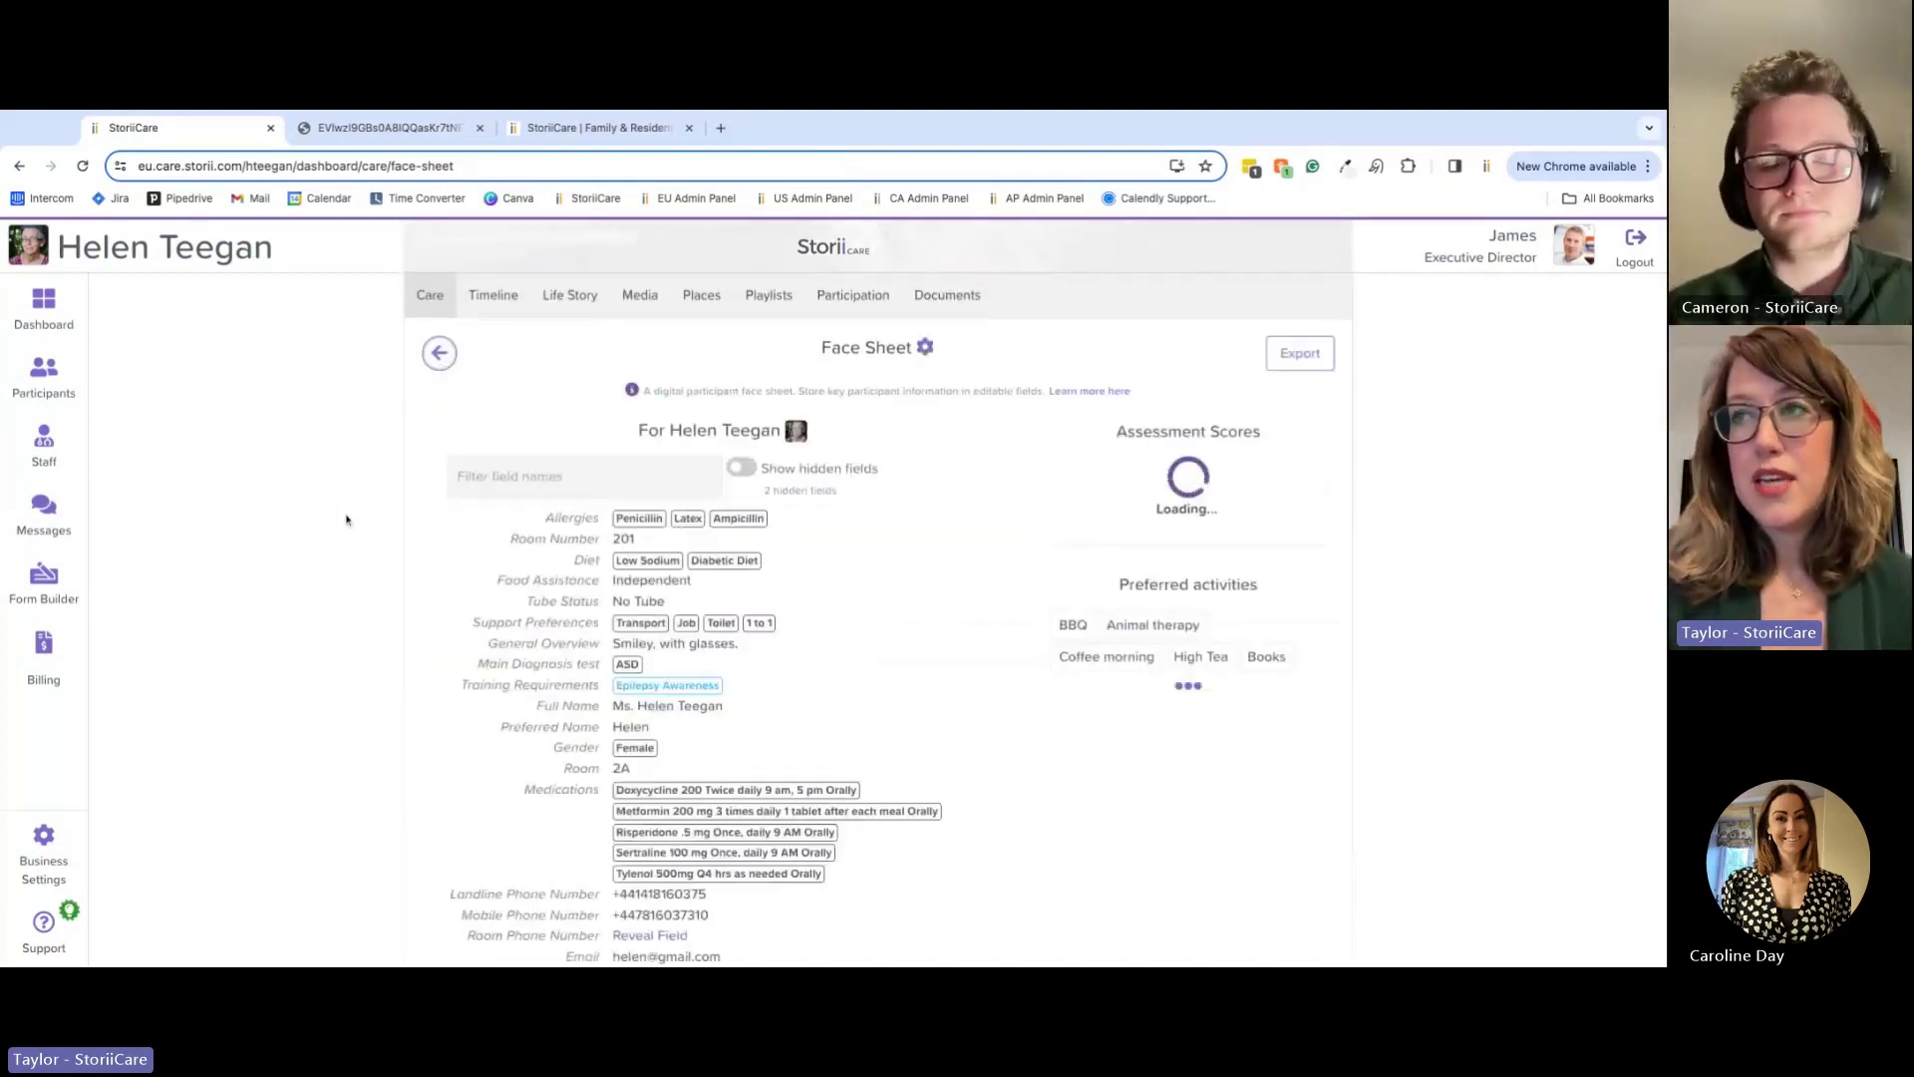
pyautogui.click(439, 352)
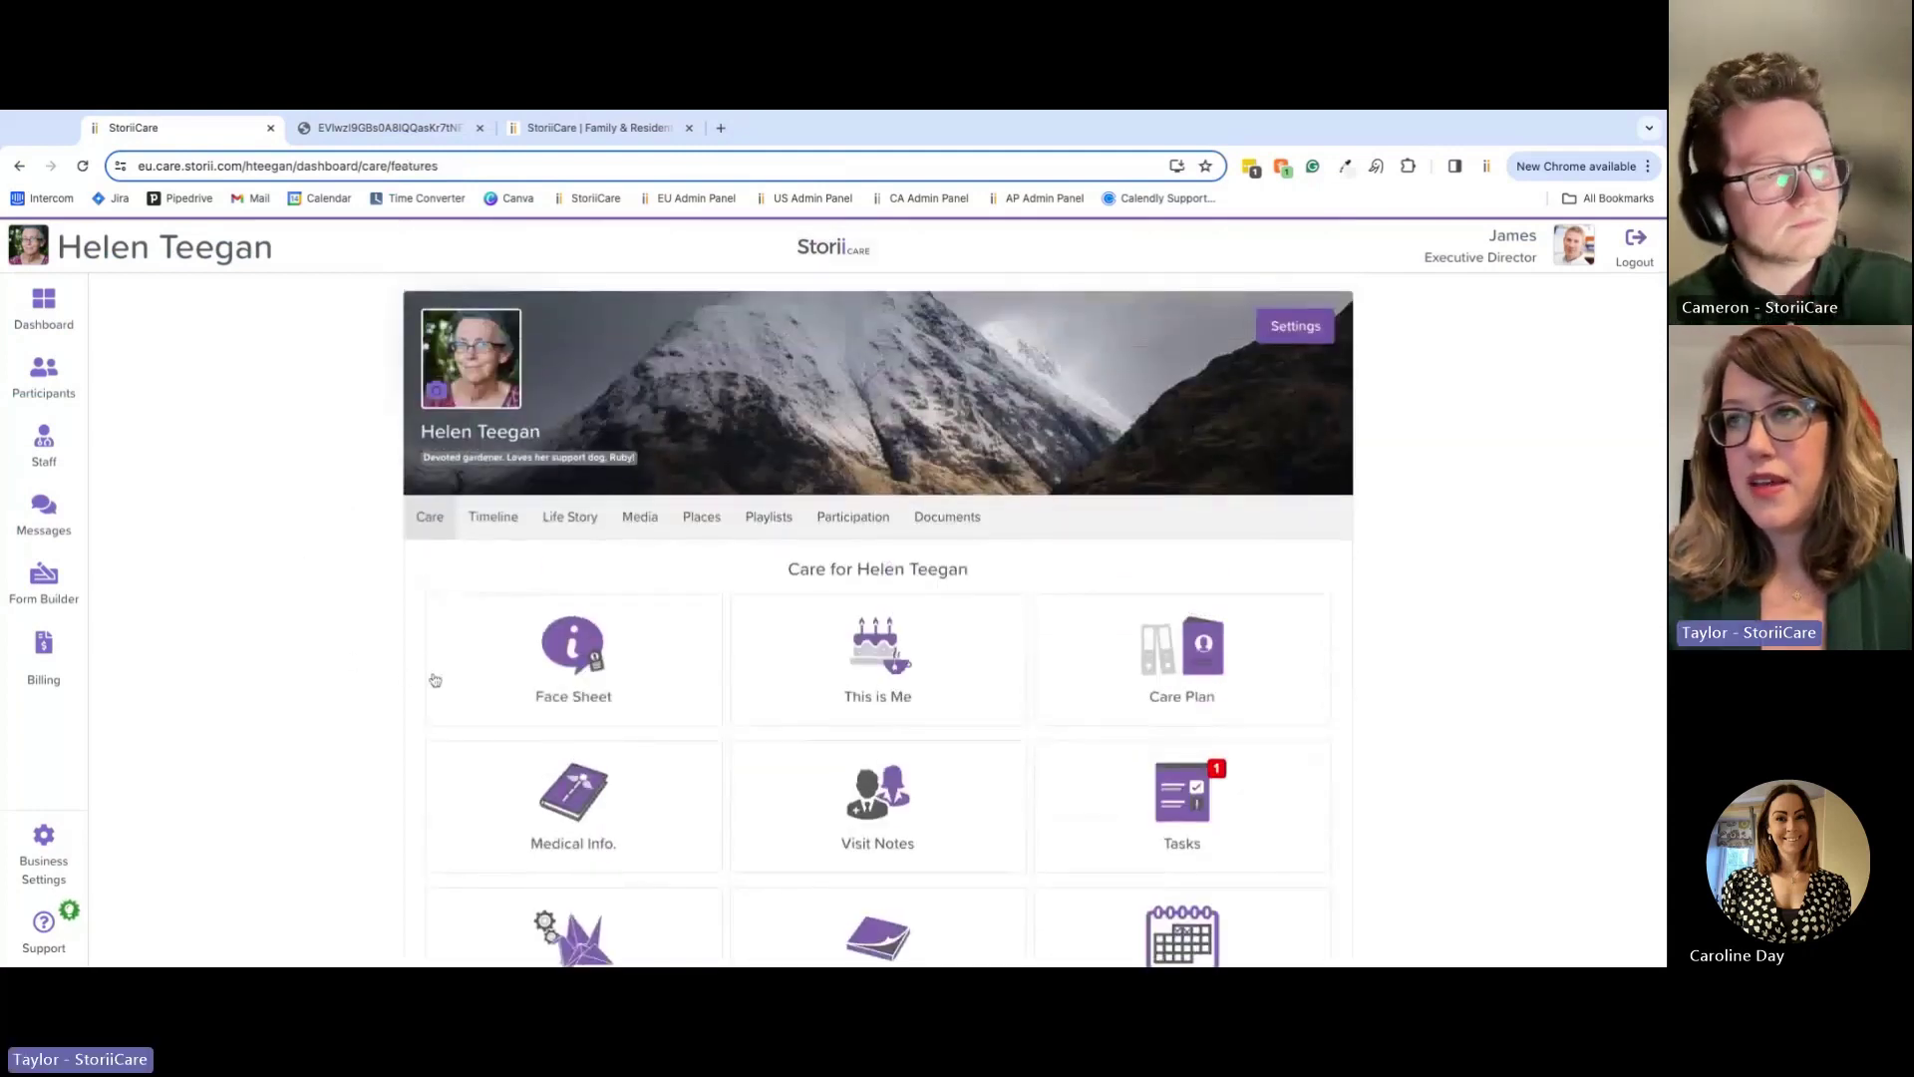
pyautogui.click(44, 304)
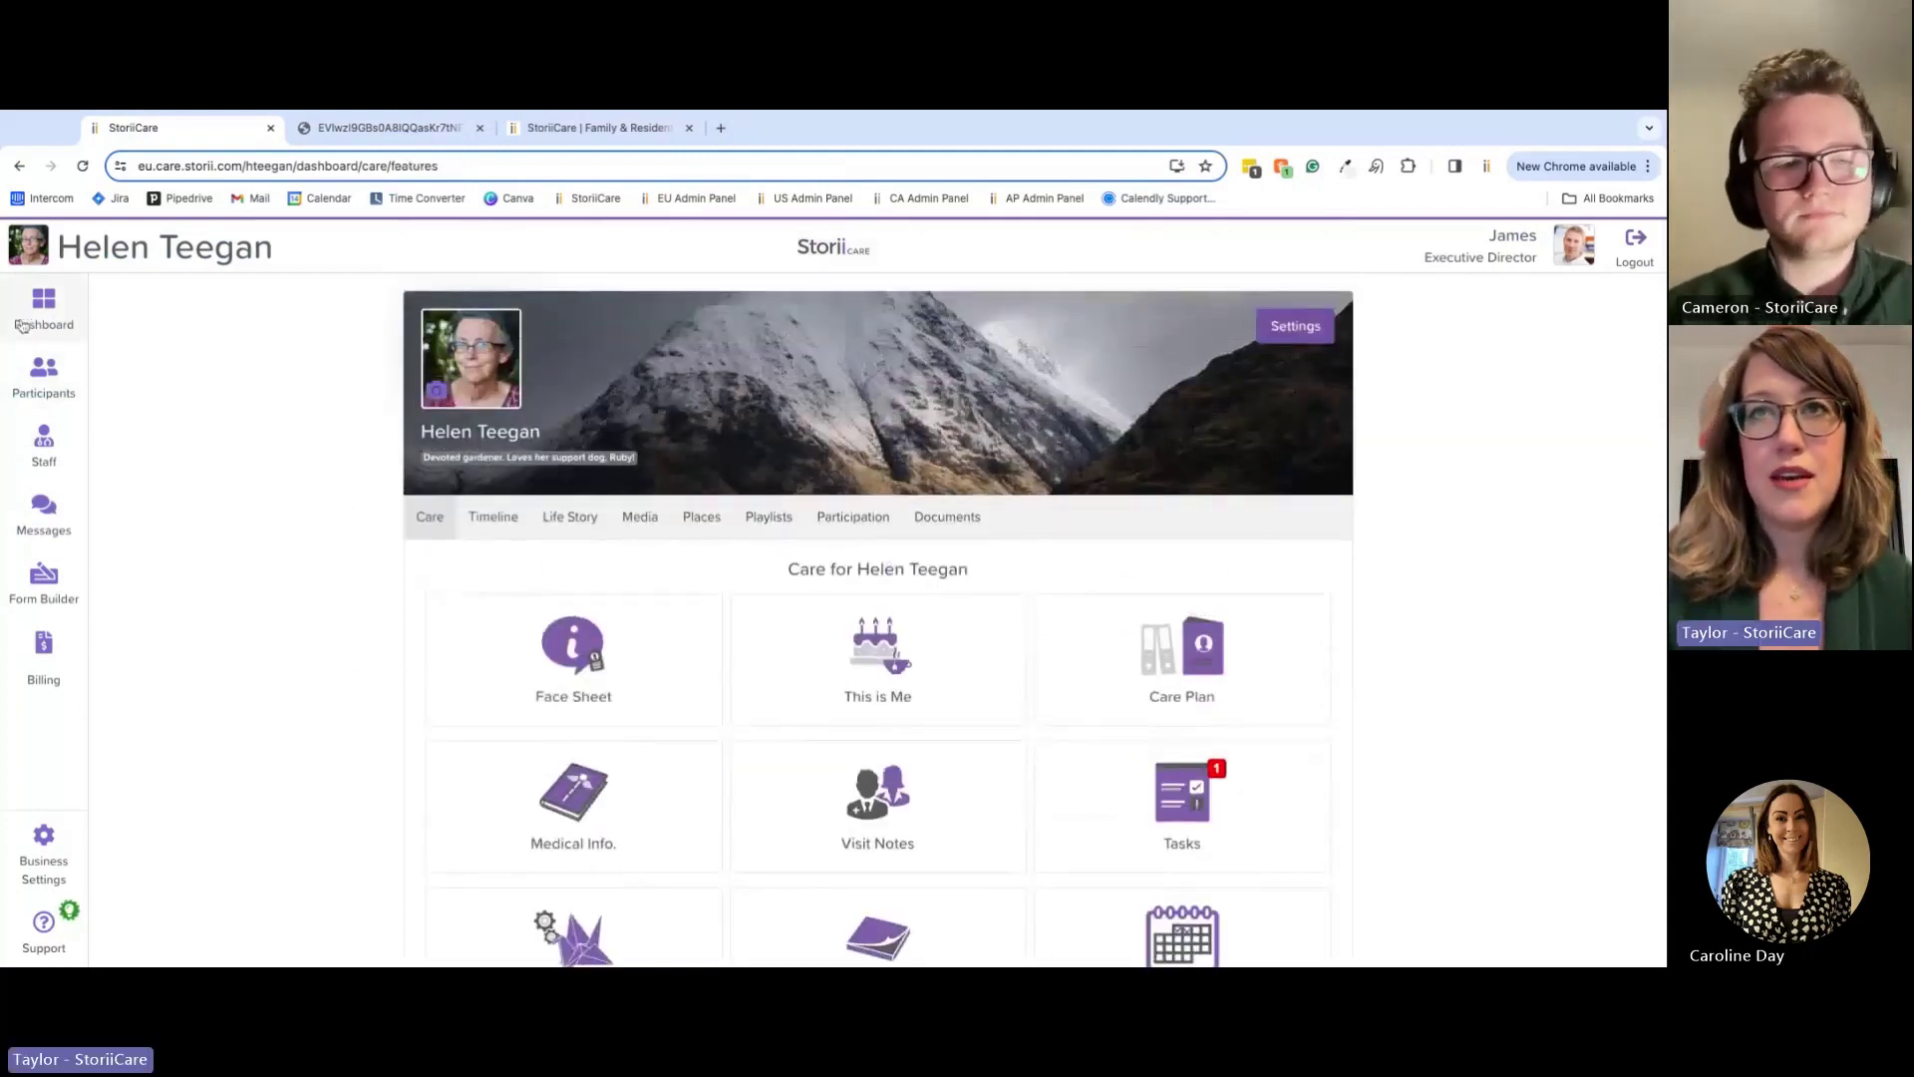
pyautogui.scroll(-3, 319, 767)
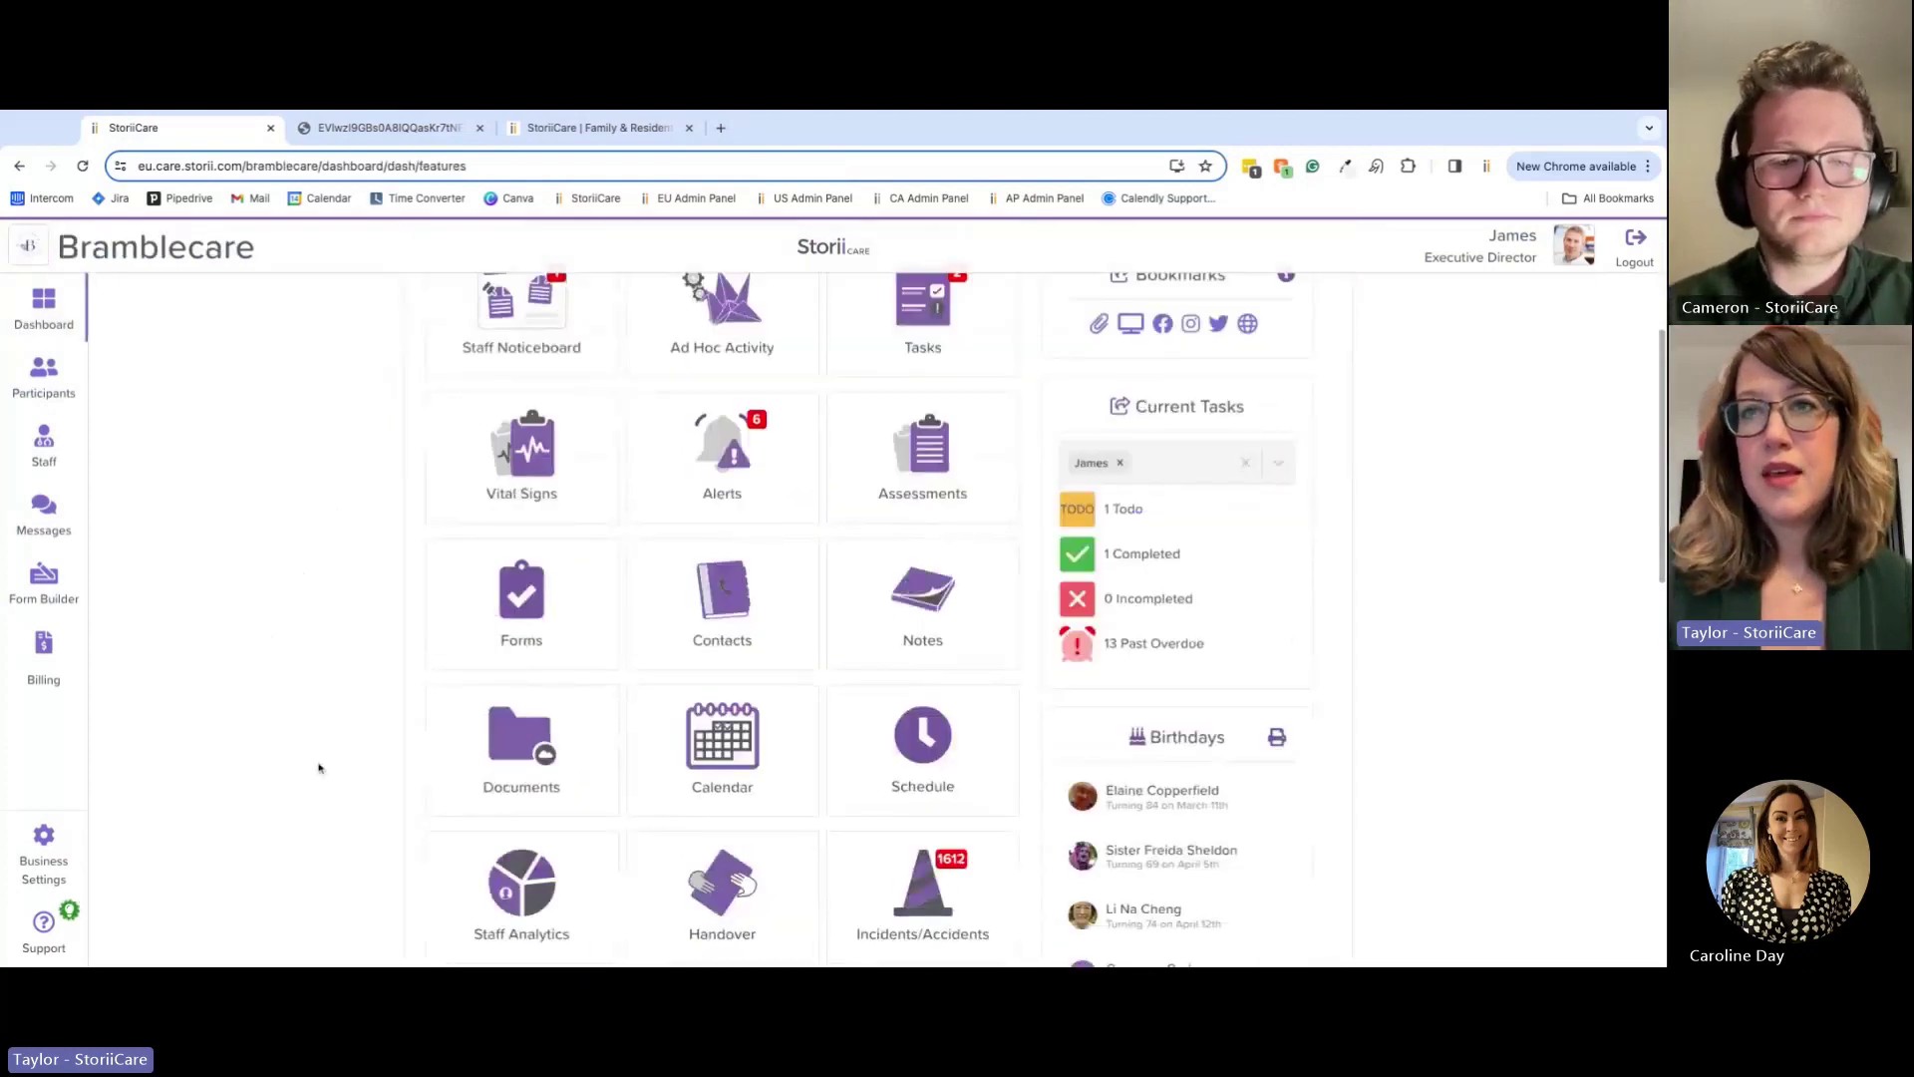
pyautogui.click(60, 579)
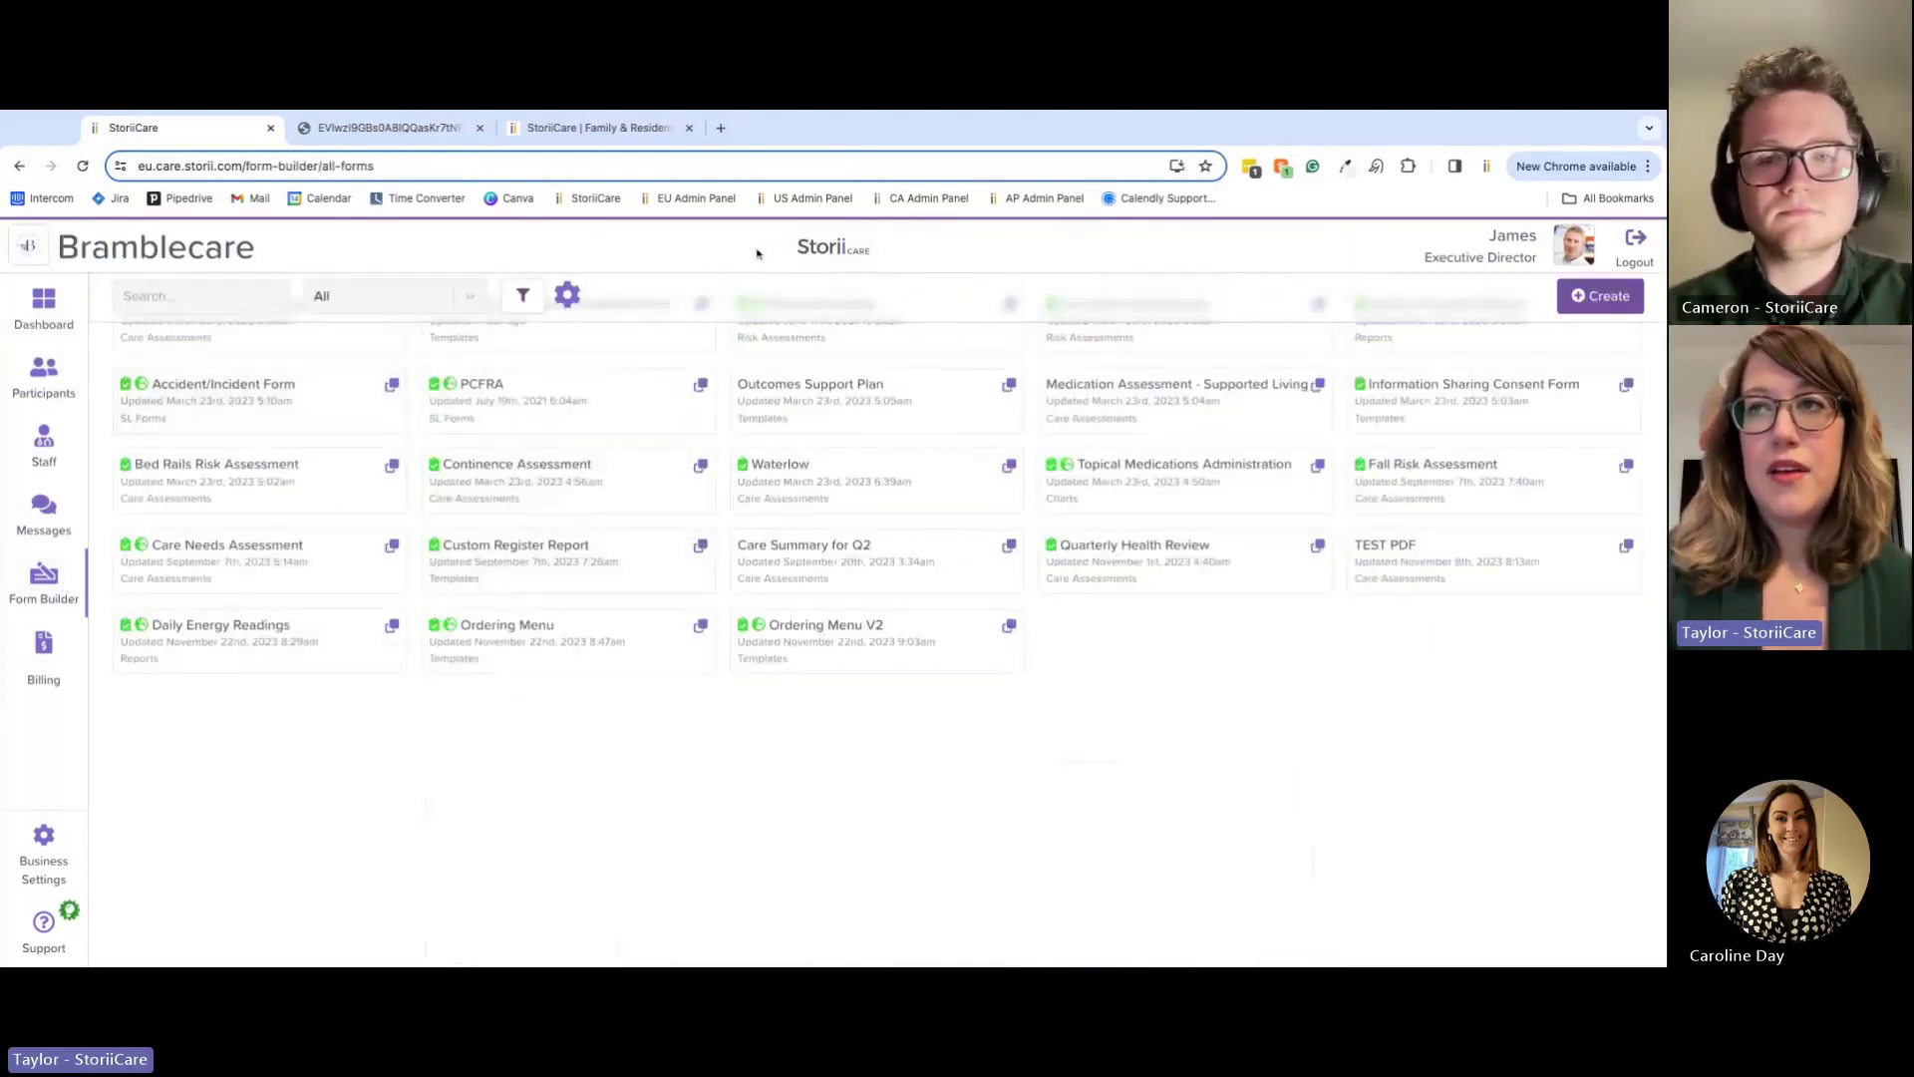
# Step: Look through the saved forms in the Form Builder and open Ordering Menu V2
pyautogui.scroll(2, 722, 722)
pyautogui.scroll(-2, 722, 722)
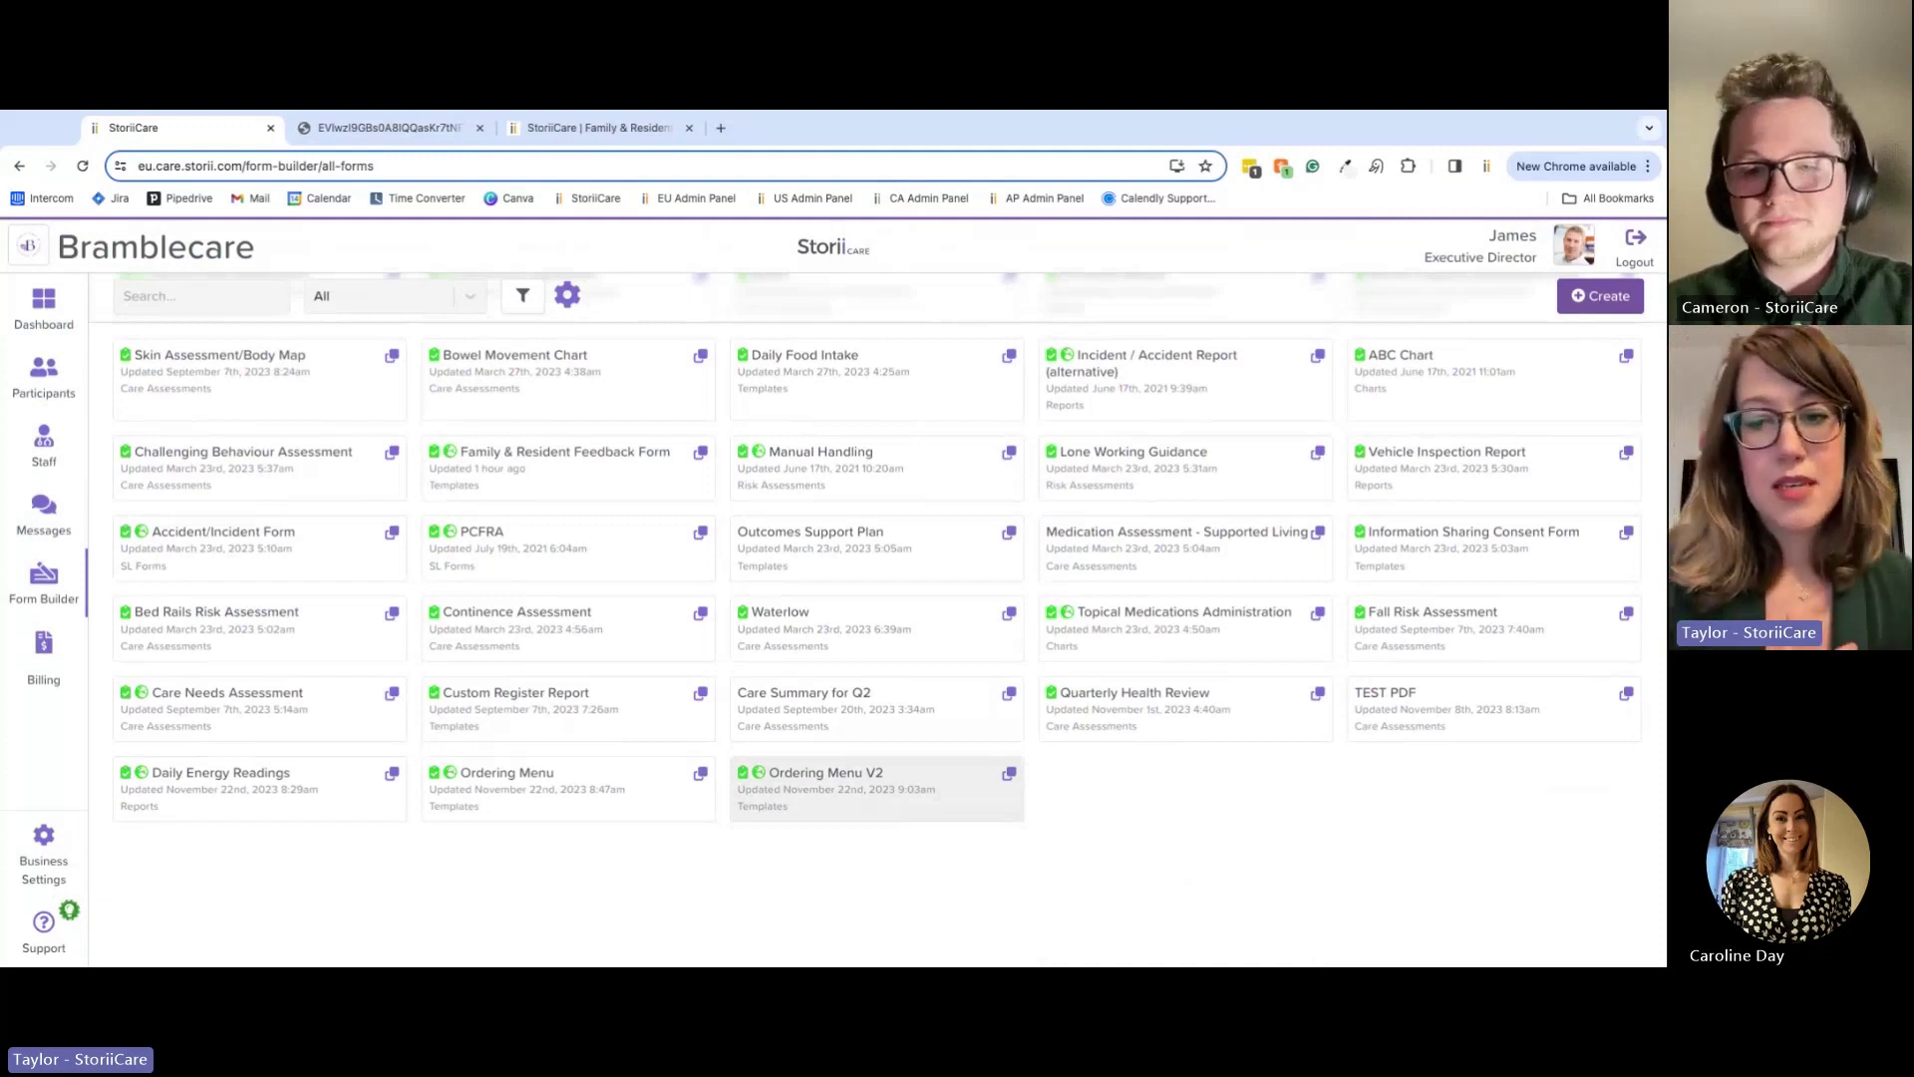
pyautogui.click(845, 795)
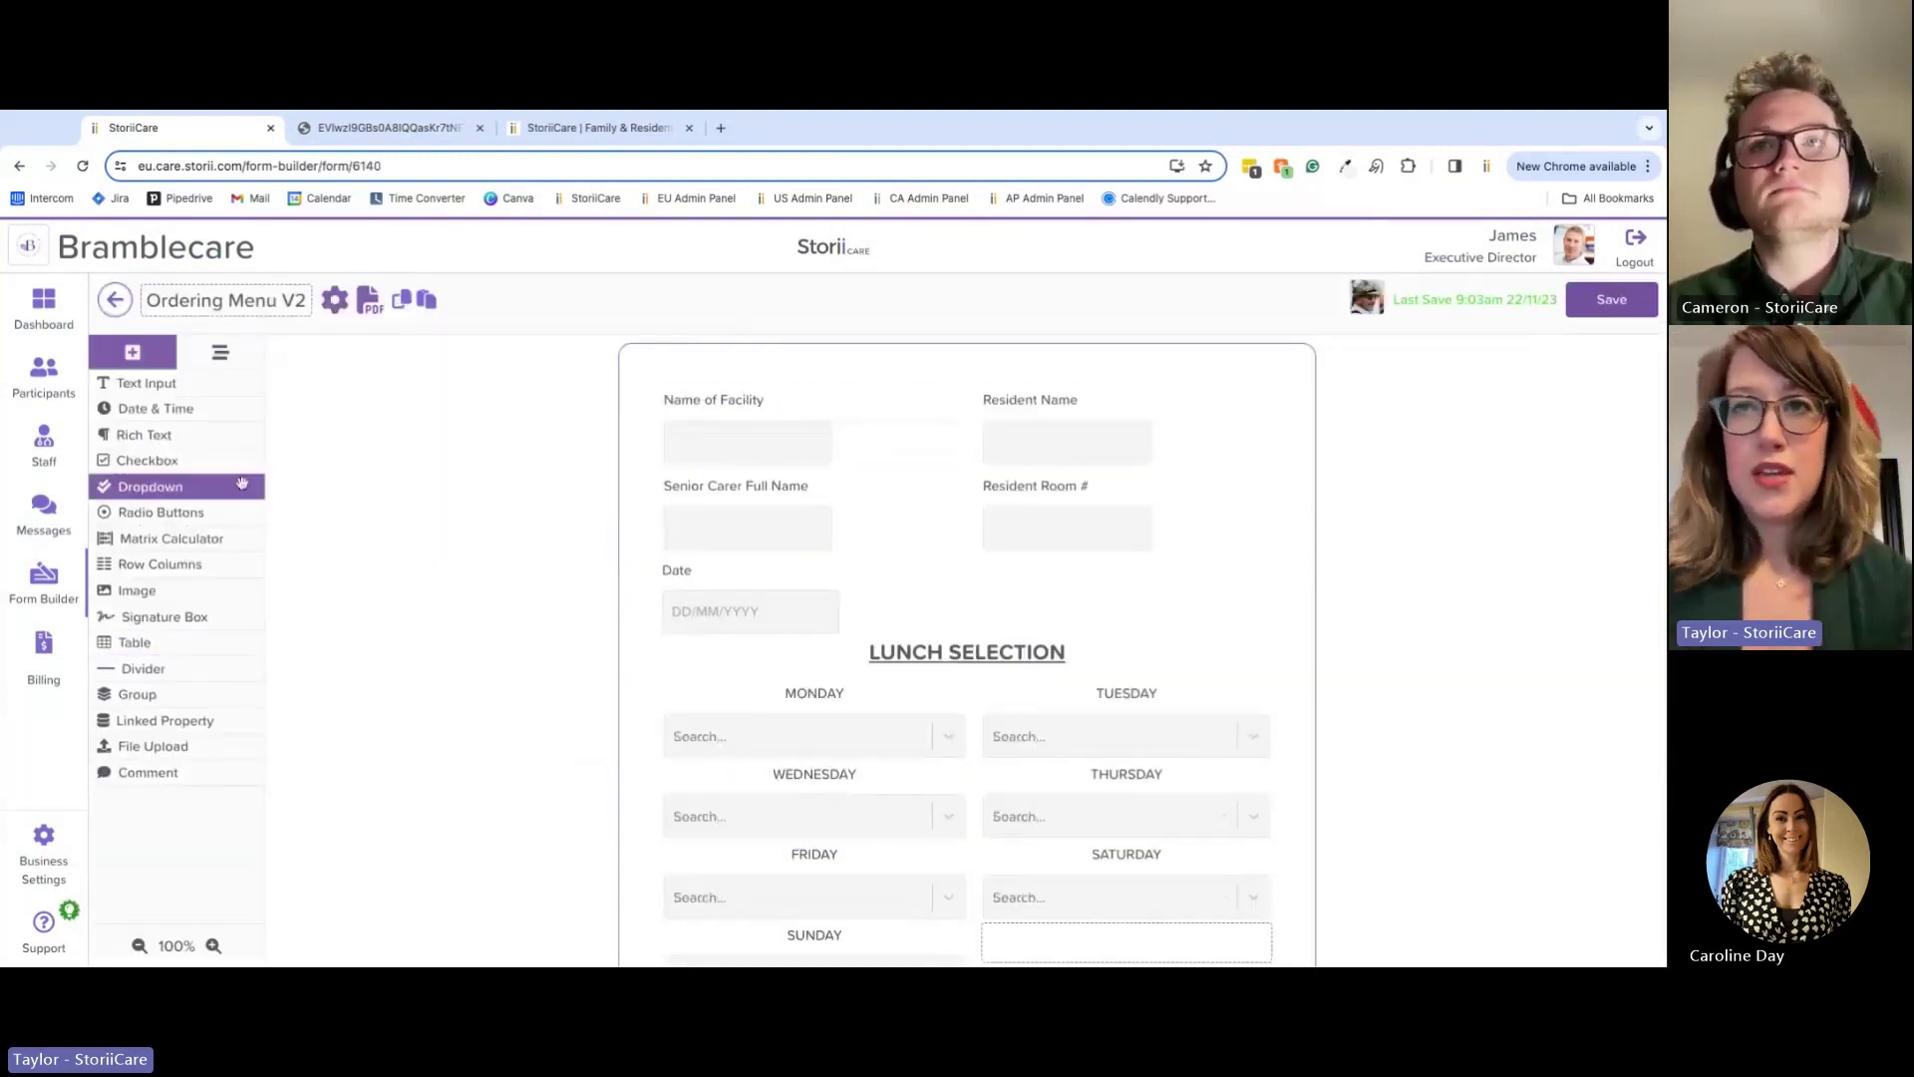
# Step: Leave the Form Builder for the business Dashboard and open the published Forms list
pyautogui.click(32, 300)
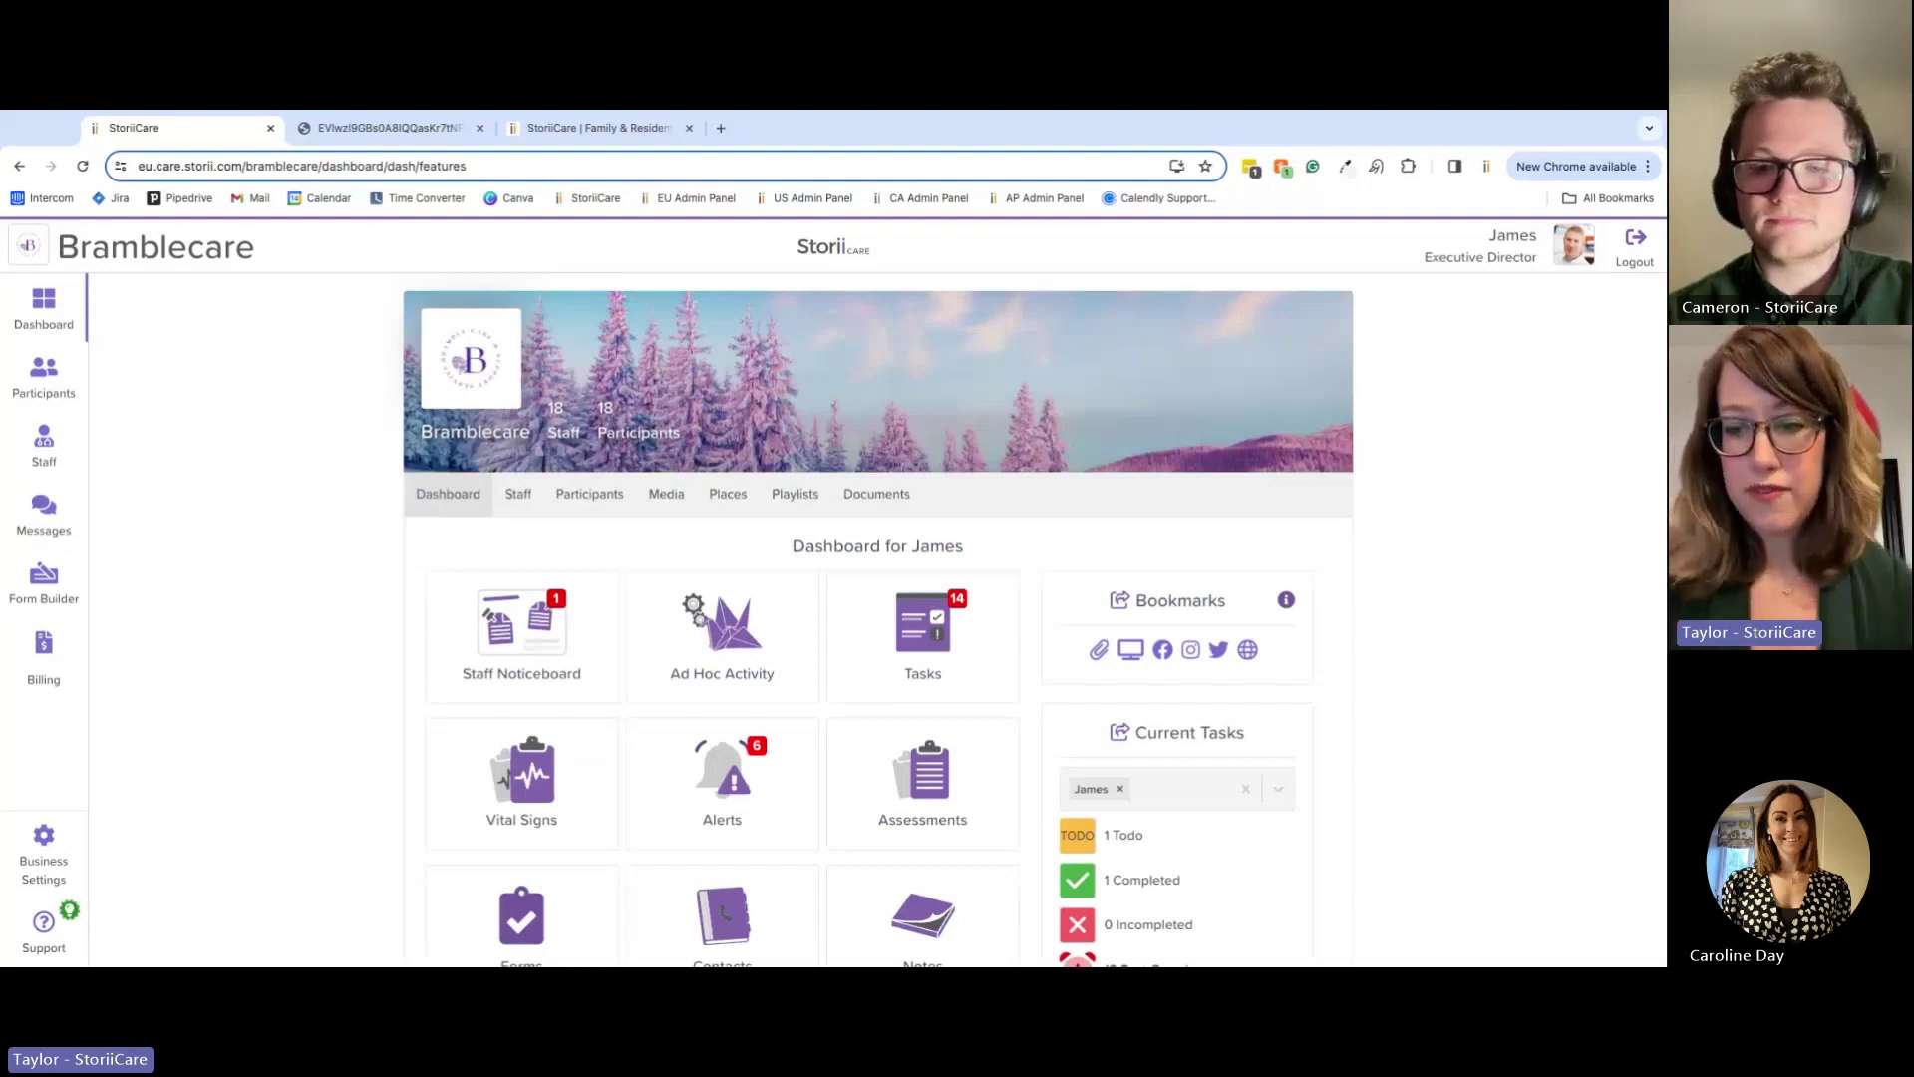
pyautogui.scroll(-4, 485, 583)
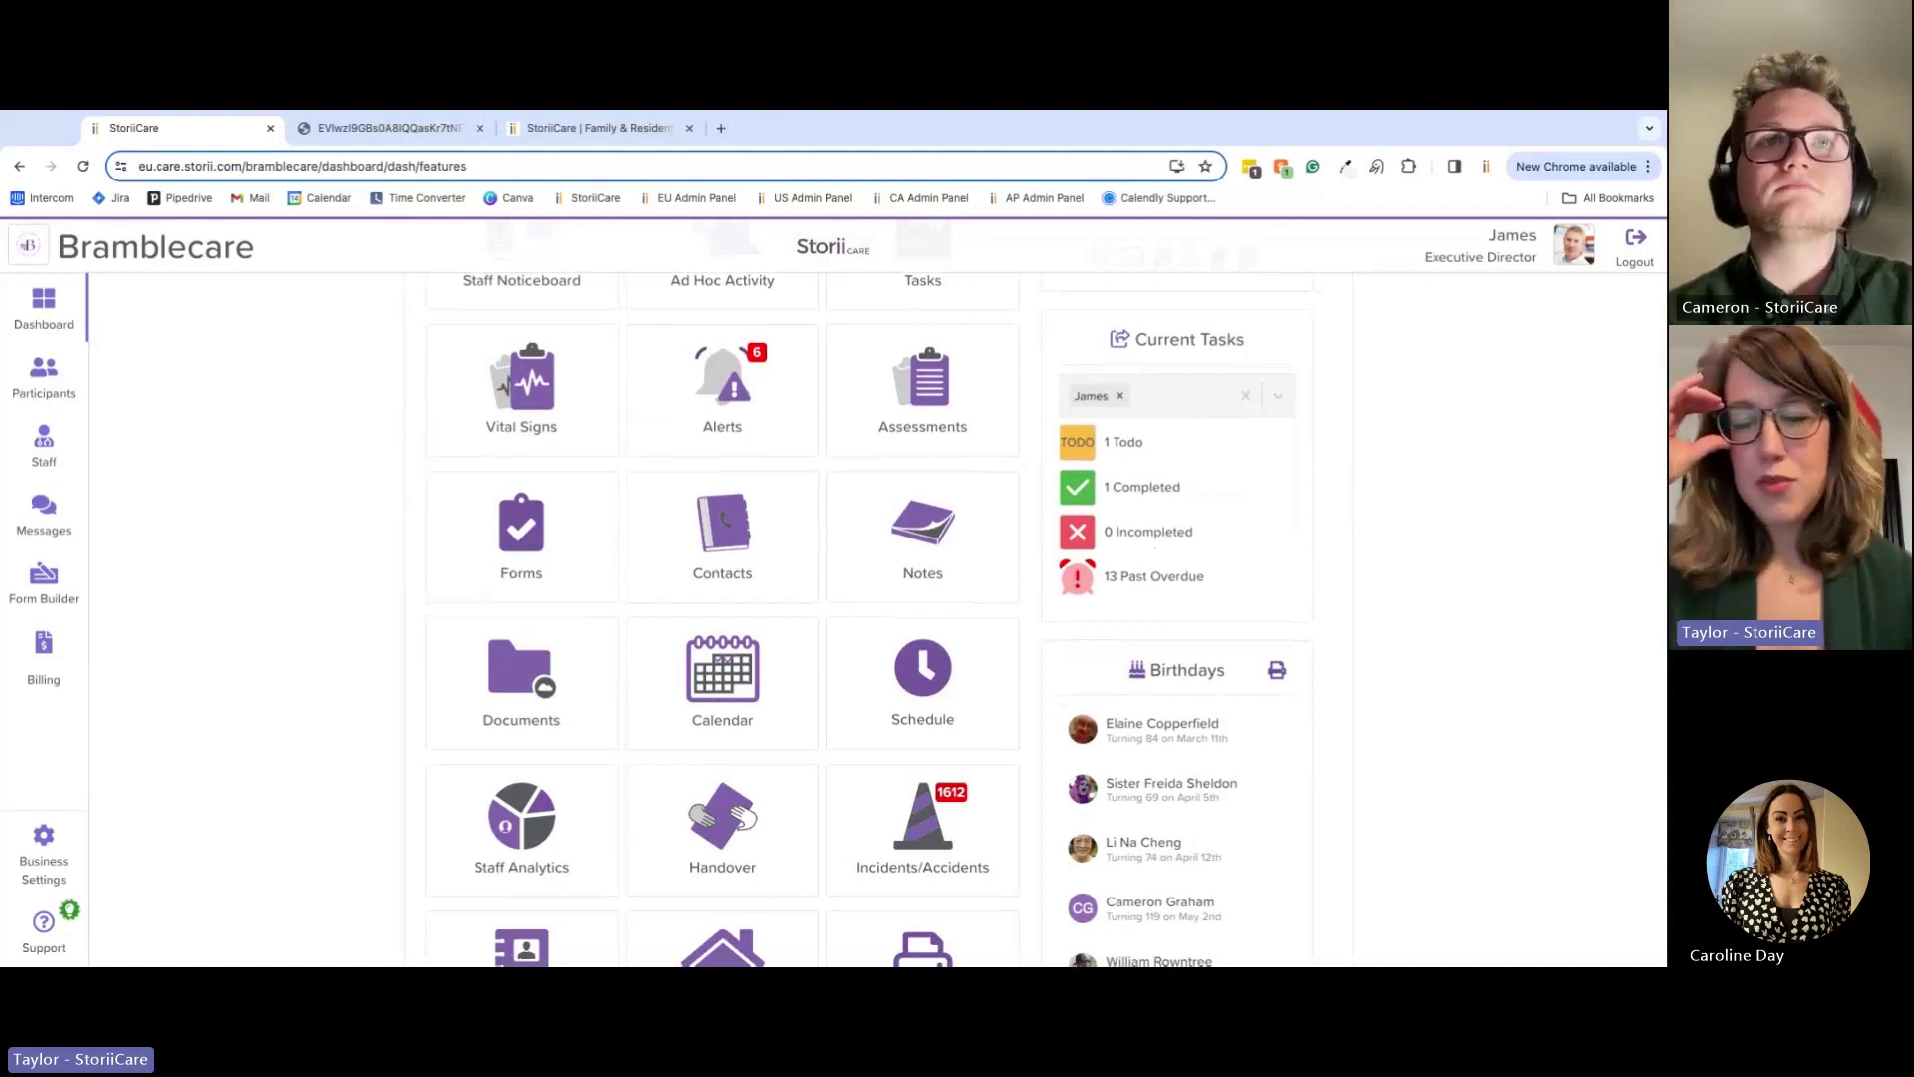
pyautogui.scroll(-1, 413, 686)
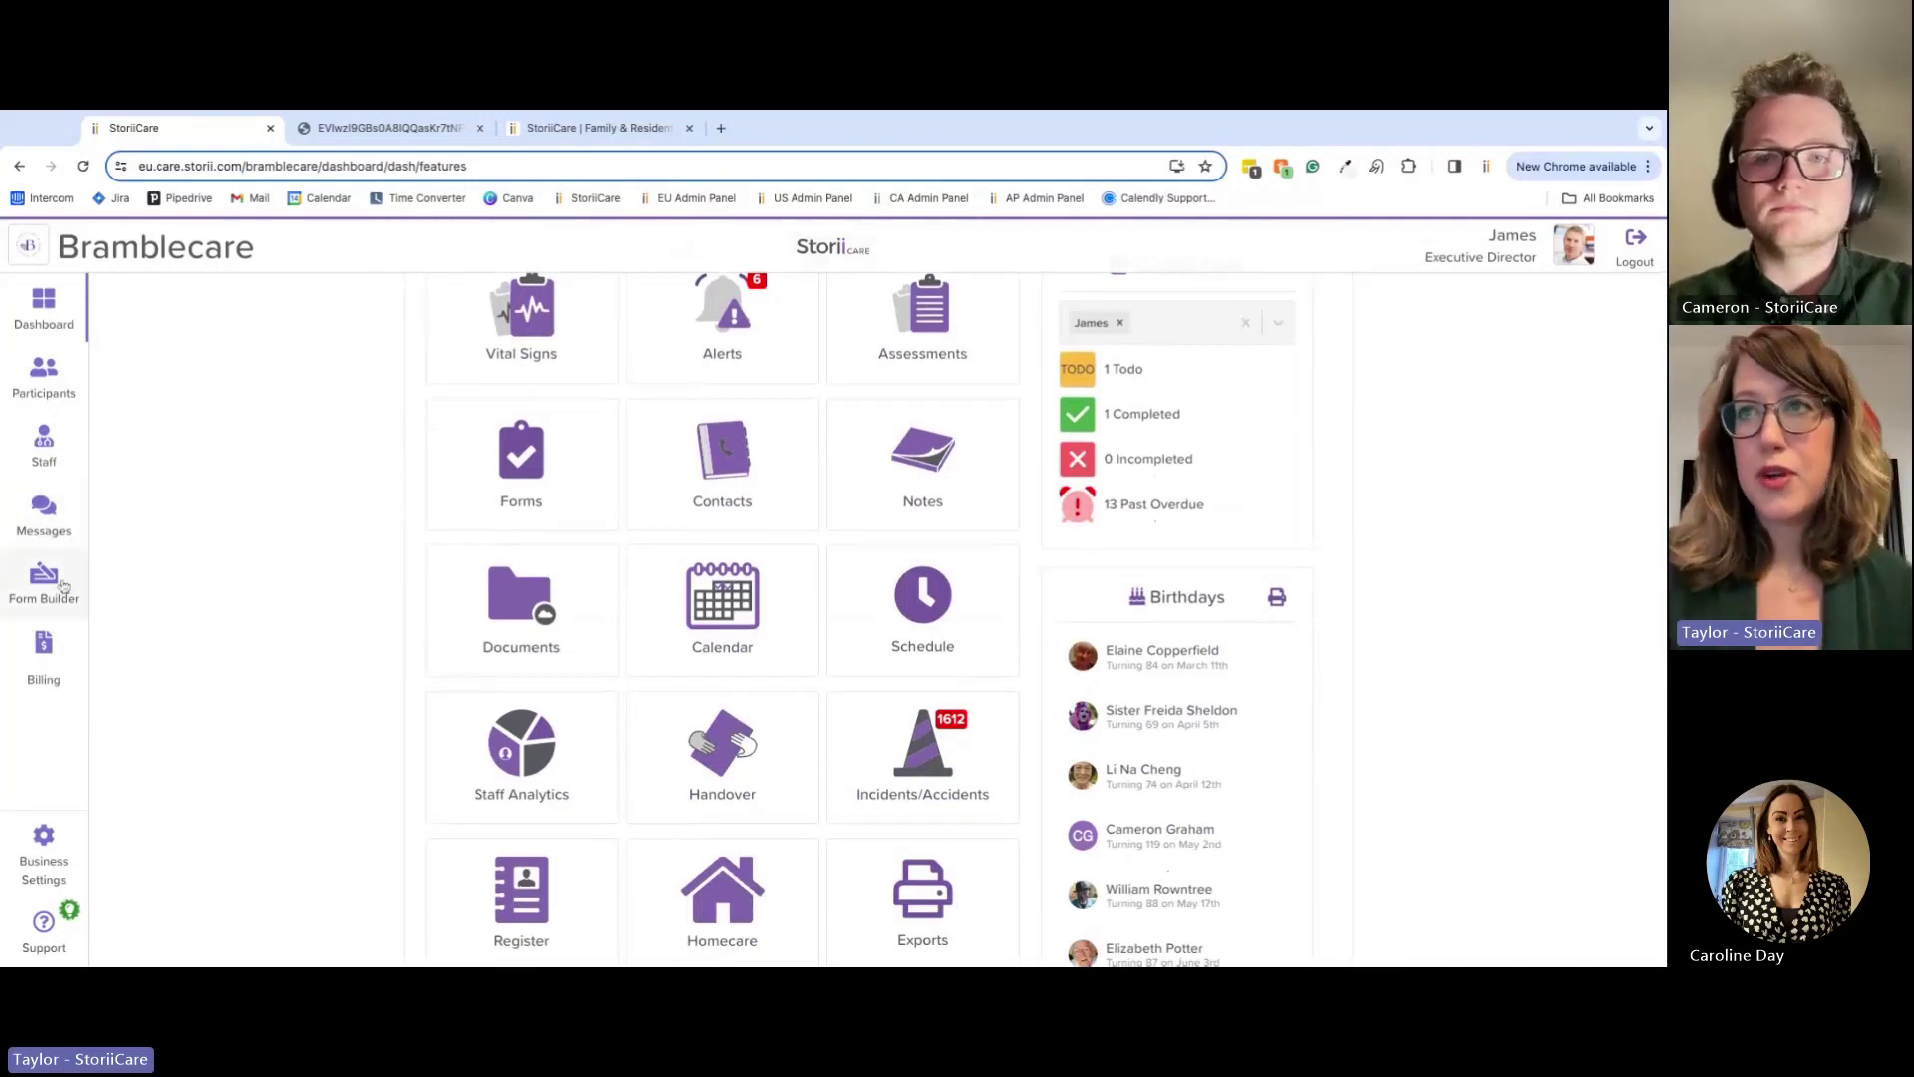
pyautogui.click(586, 466)
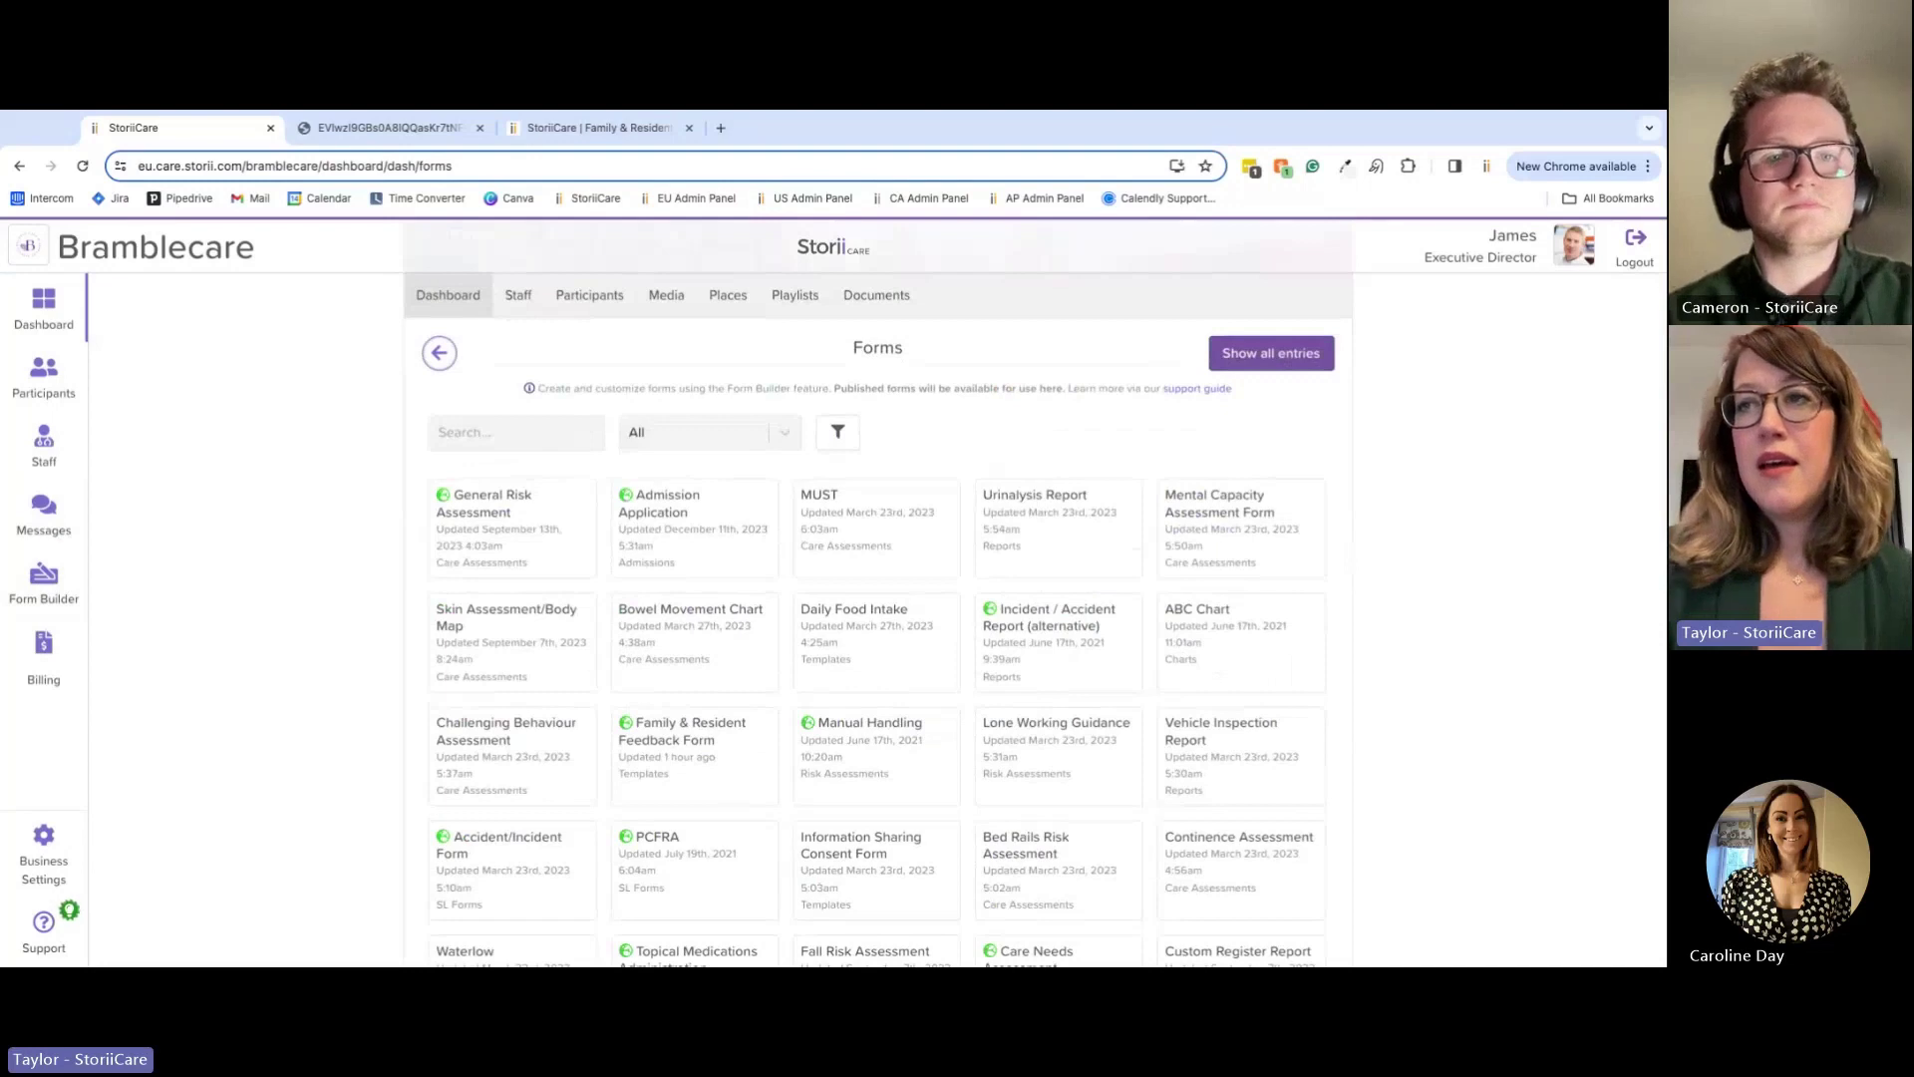
# Step: Add a new Topical Medications Administration entry and select the participant so the linked details fill in
pyautogui.scroll(-5, 586, 578)
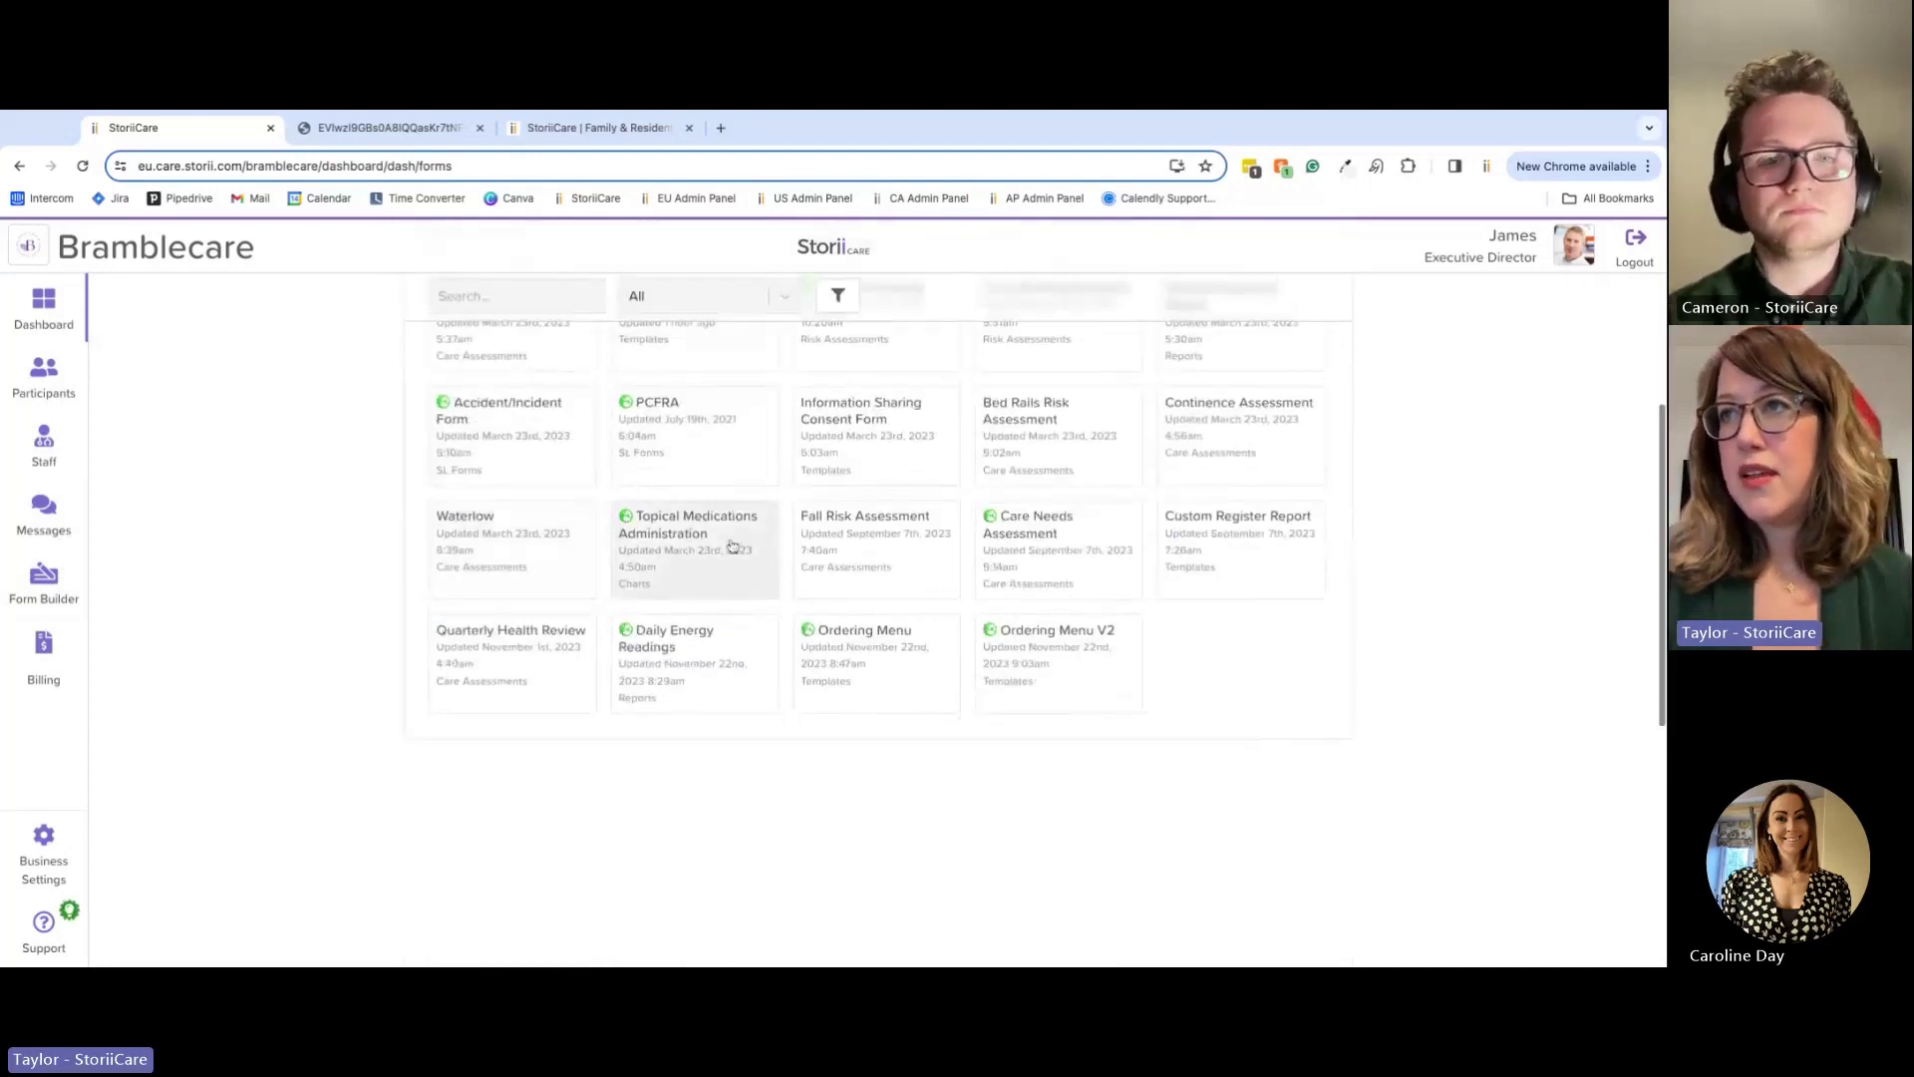
pyautogui.click(676, 562)
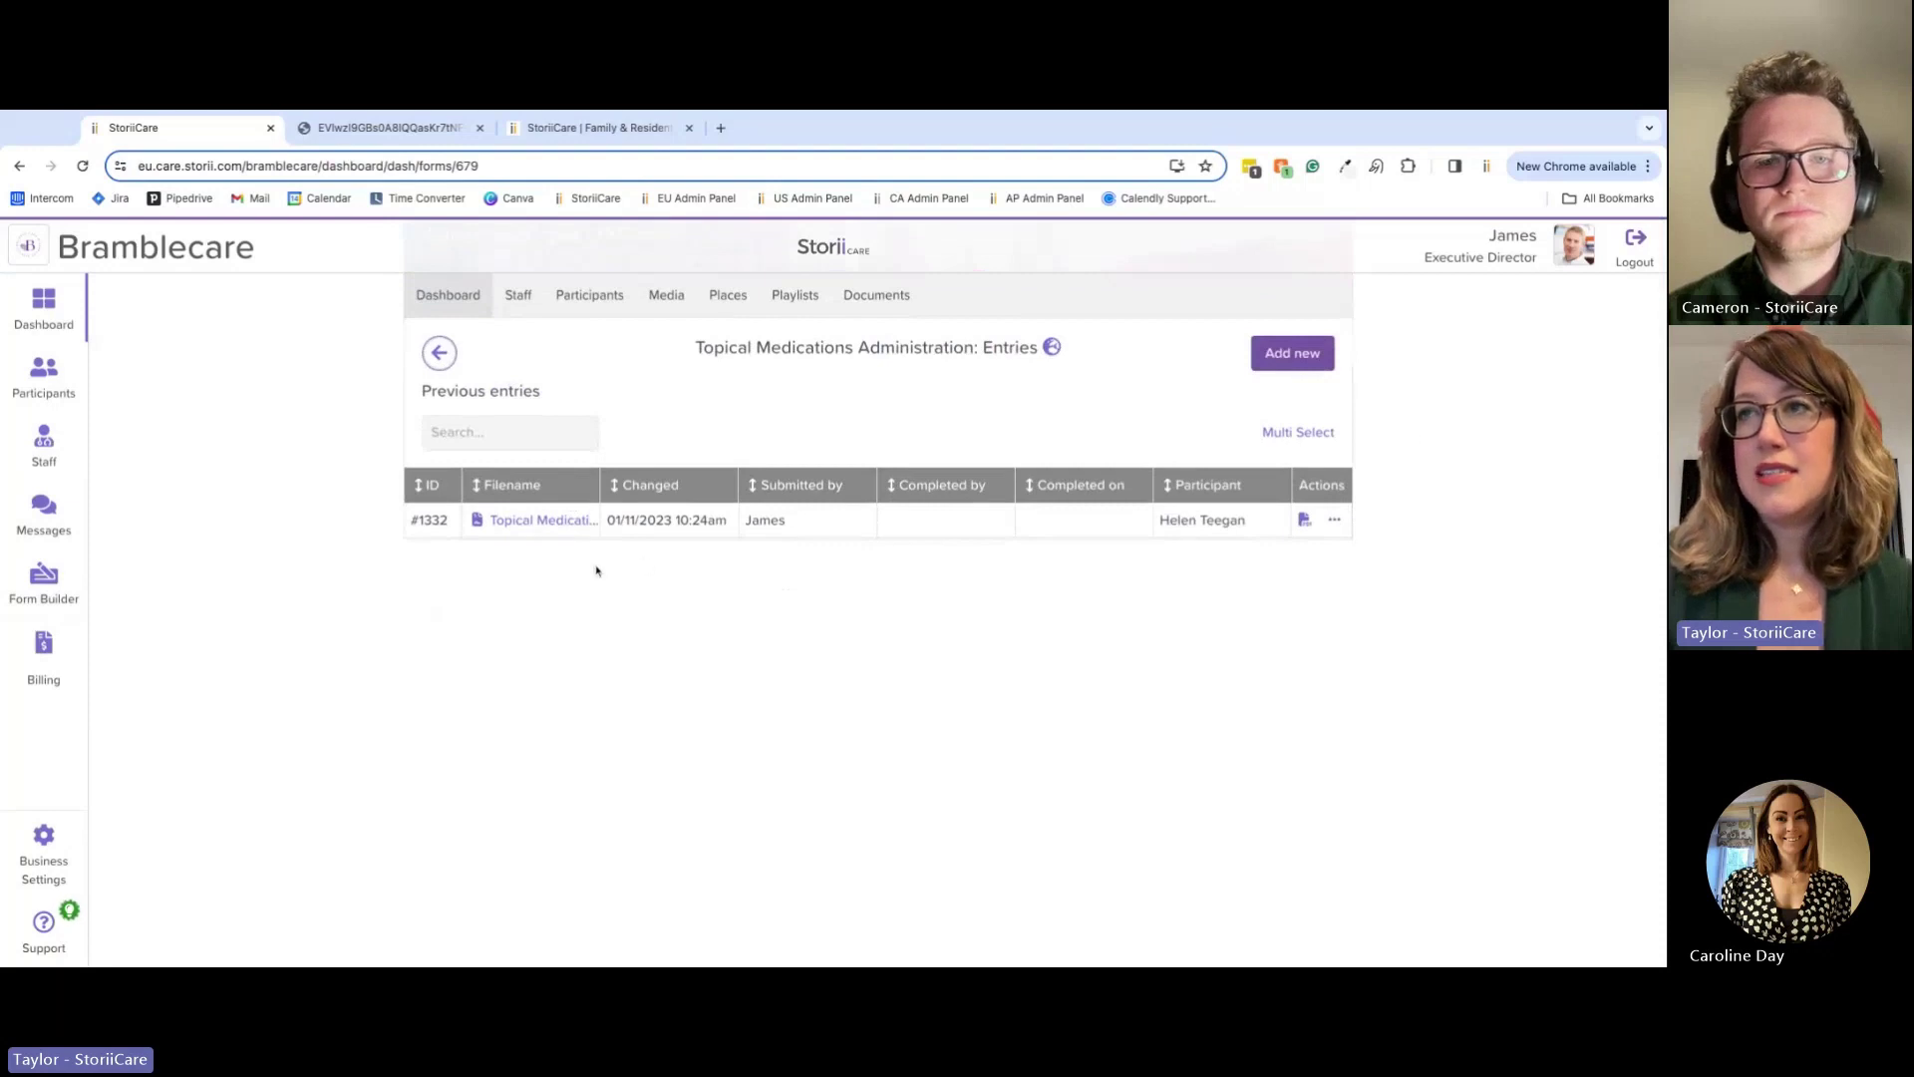
pyautogui.click(1291, 355)
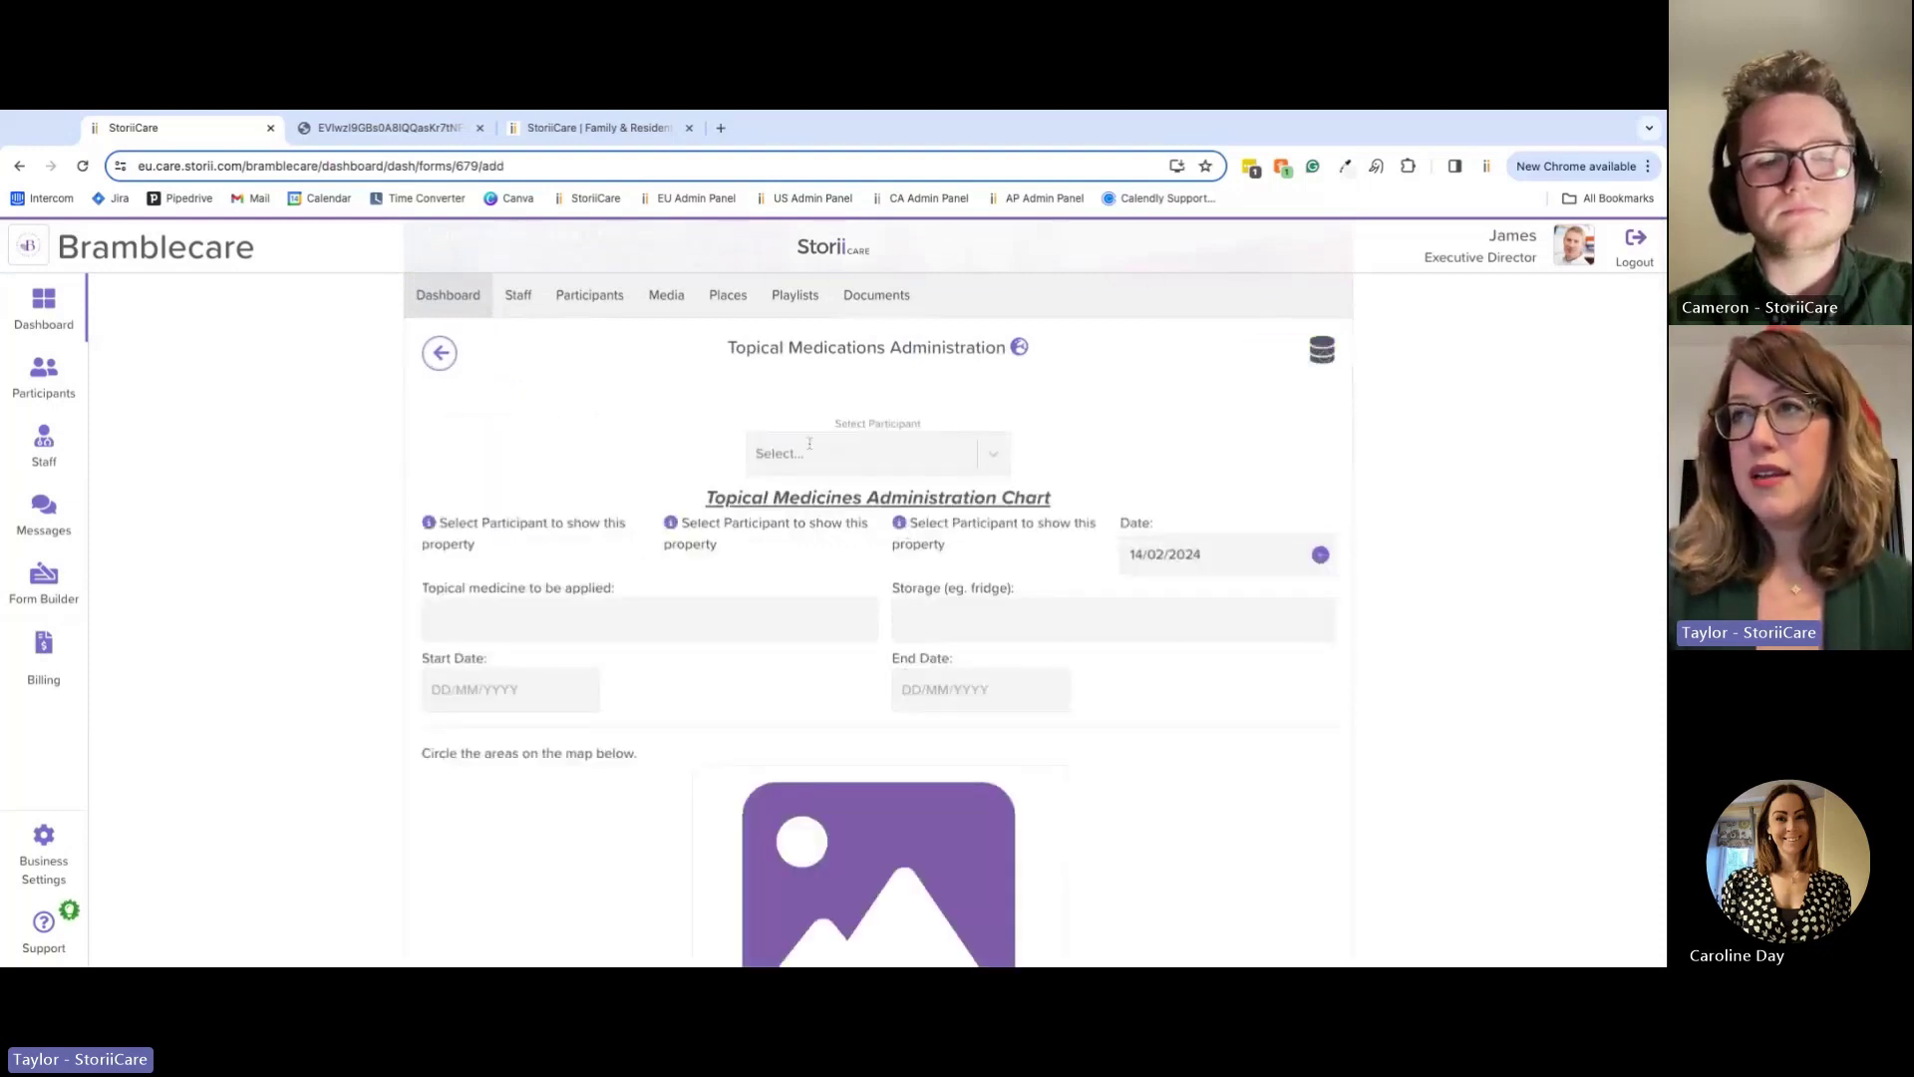
pyautogui.click(813, 462)
pyautogui.click(806, 500)
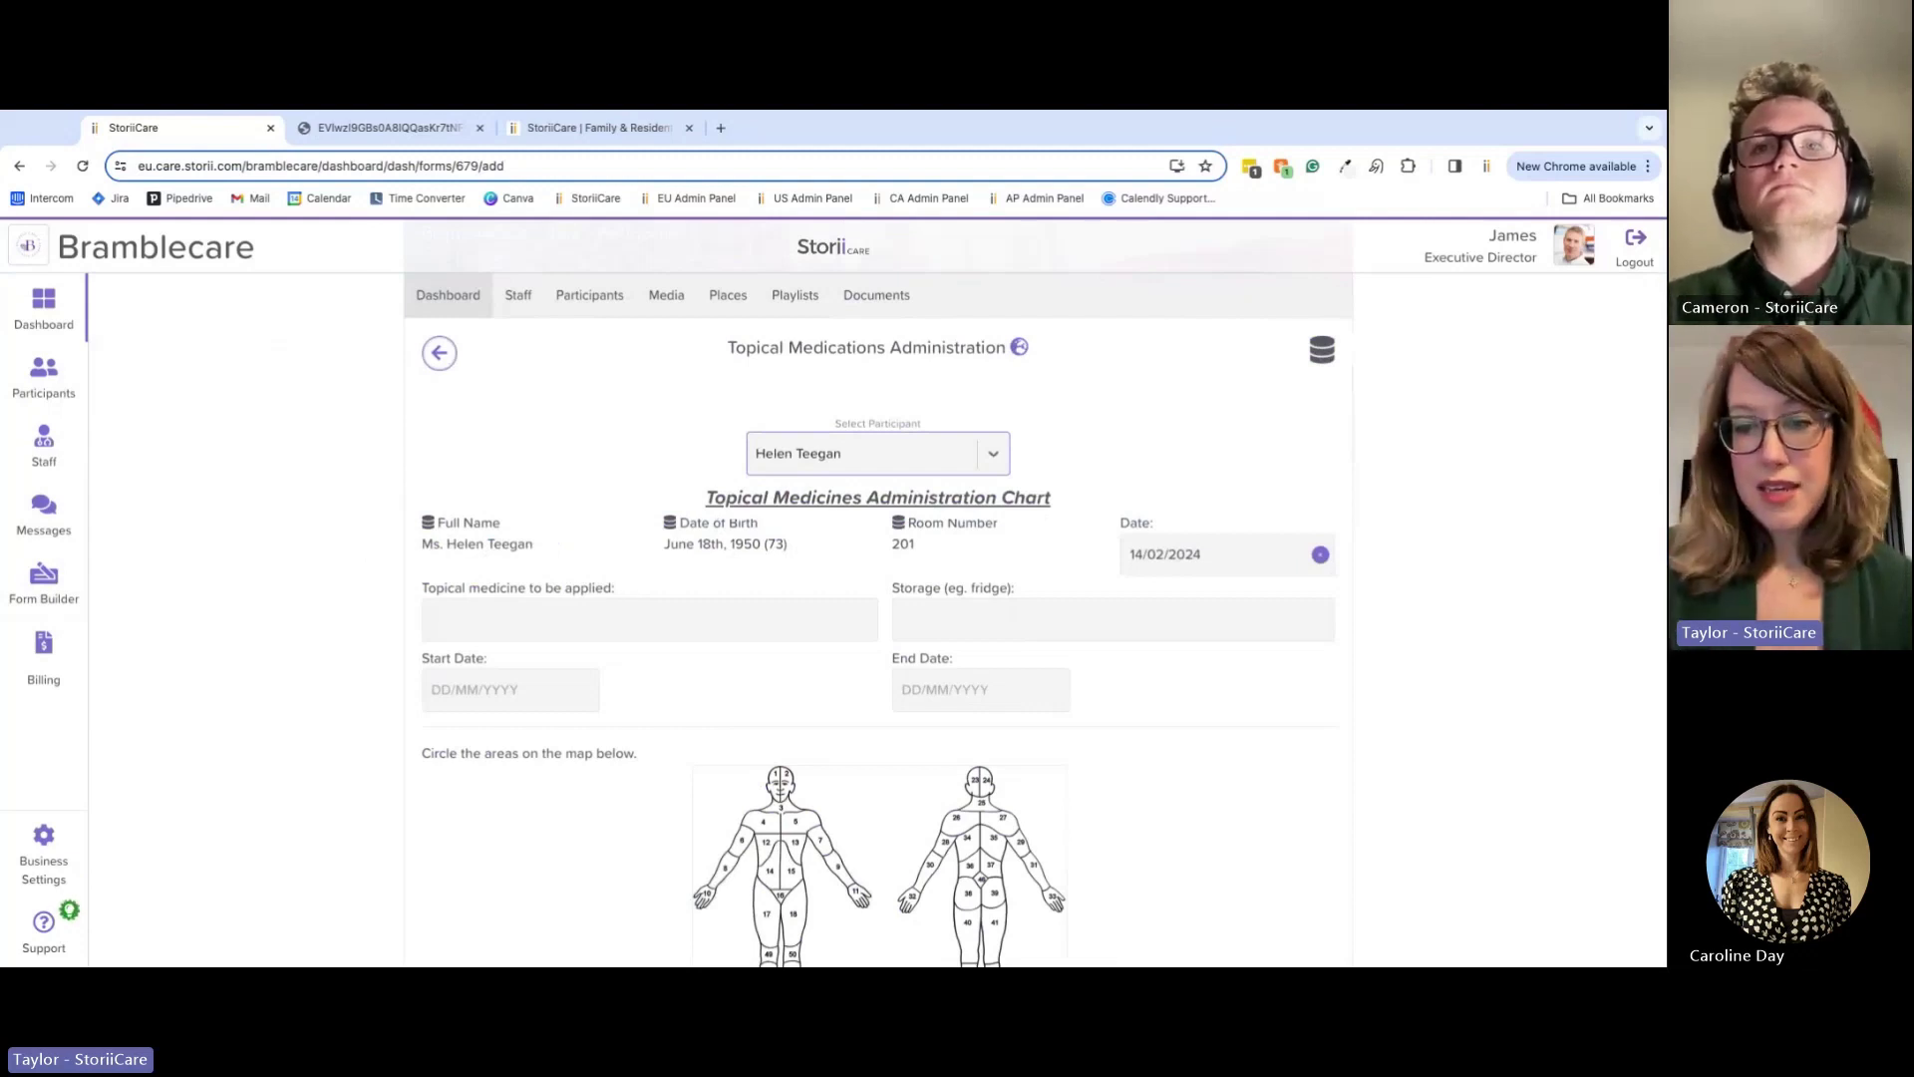
# Step: Circle the torso on the front-view body map and review the Date & Time and Staff Name/Initials rows below
pyautogui.scroll(-5, 646, 622)
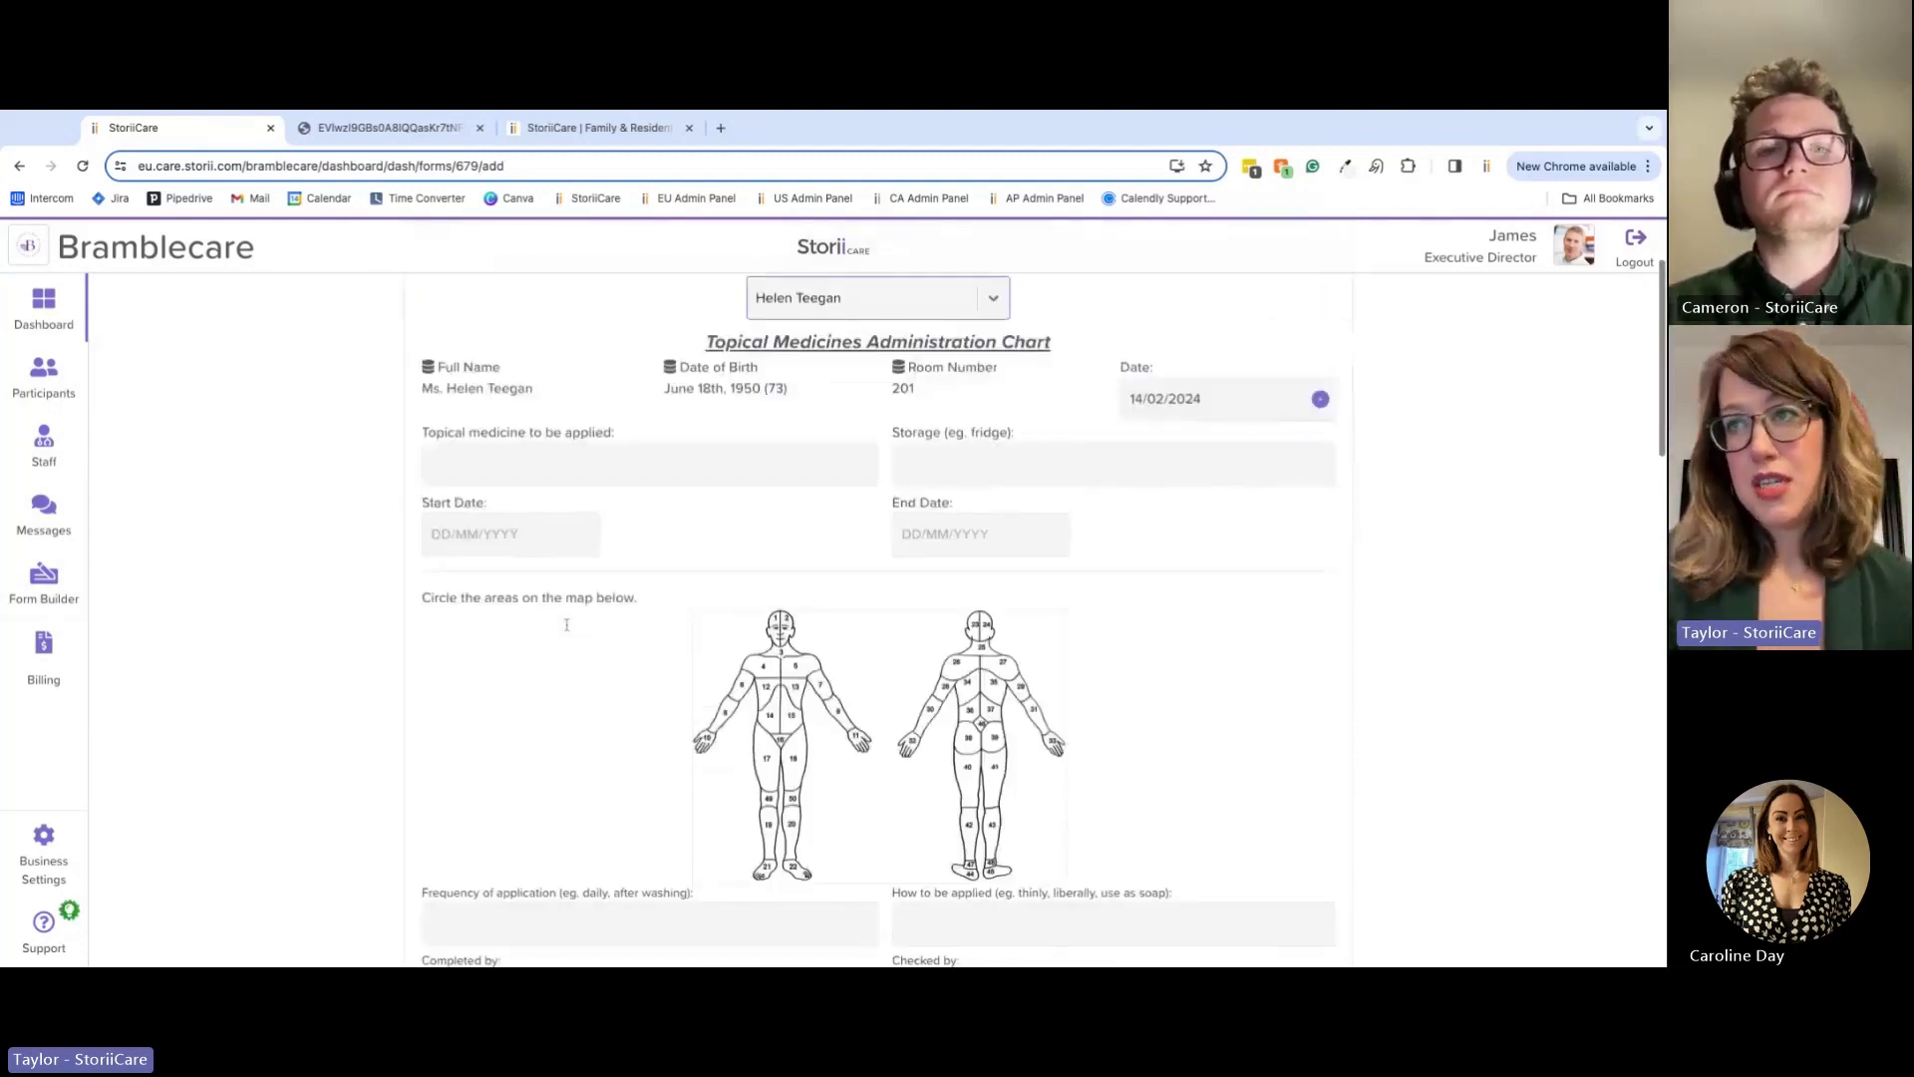
pyautogui.moveTo(768, 465); pyautogui.dragTo(812, 424)
pyautogui.scroll(-1, 799, 684)
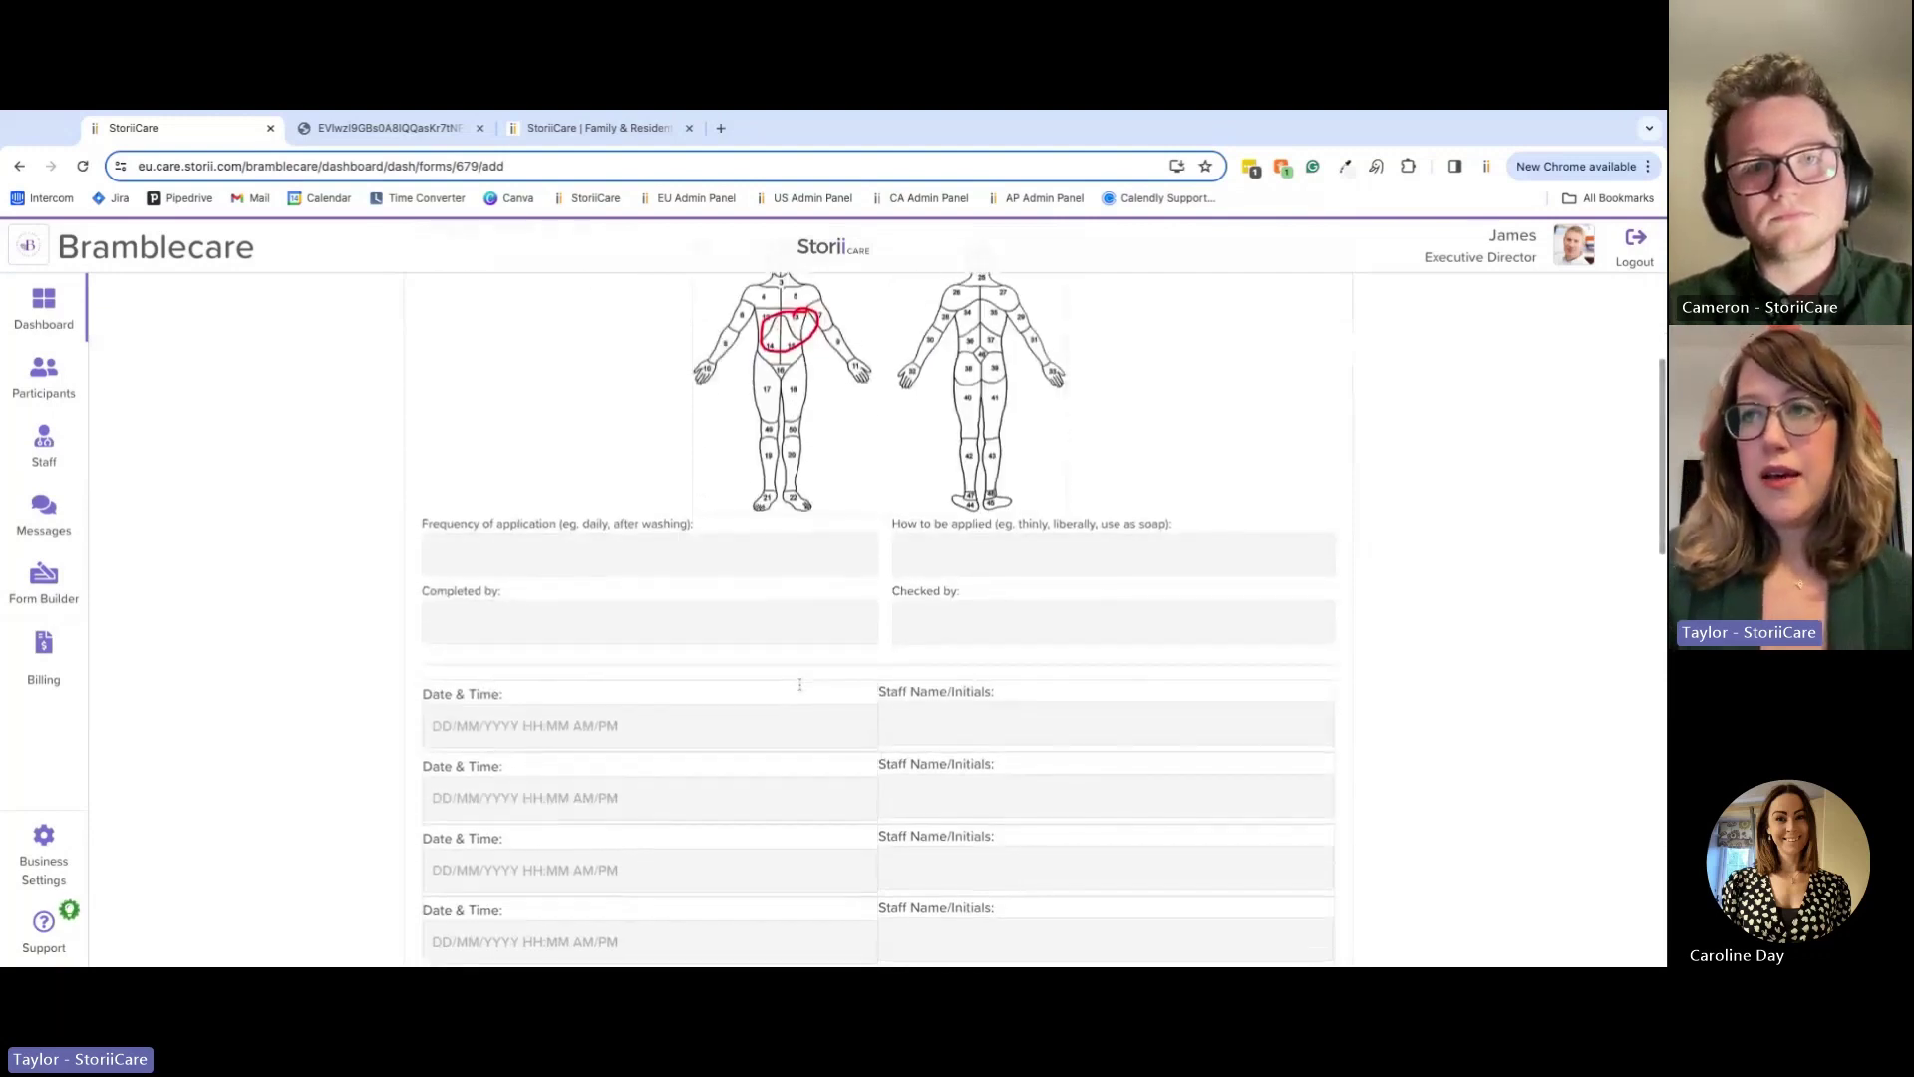
pyautogui.scroll(-8, 800, 684)
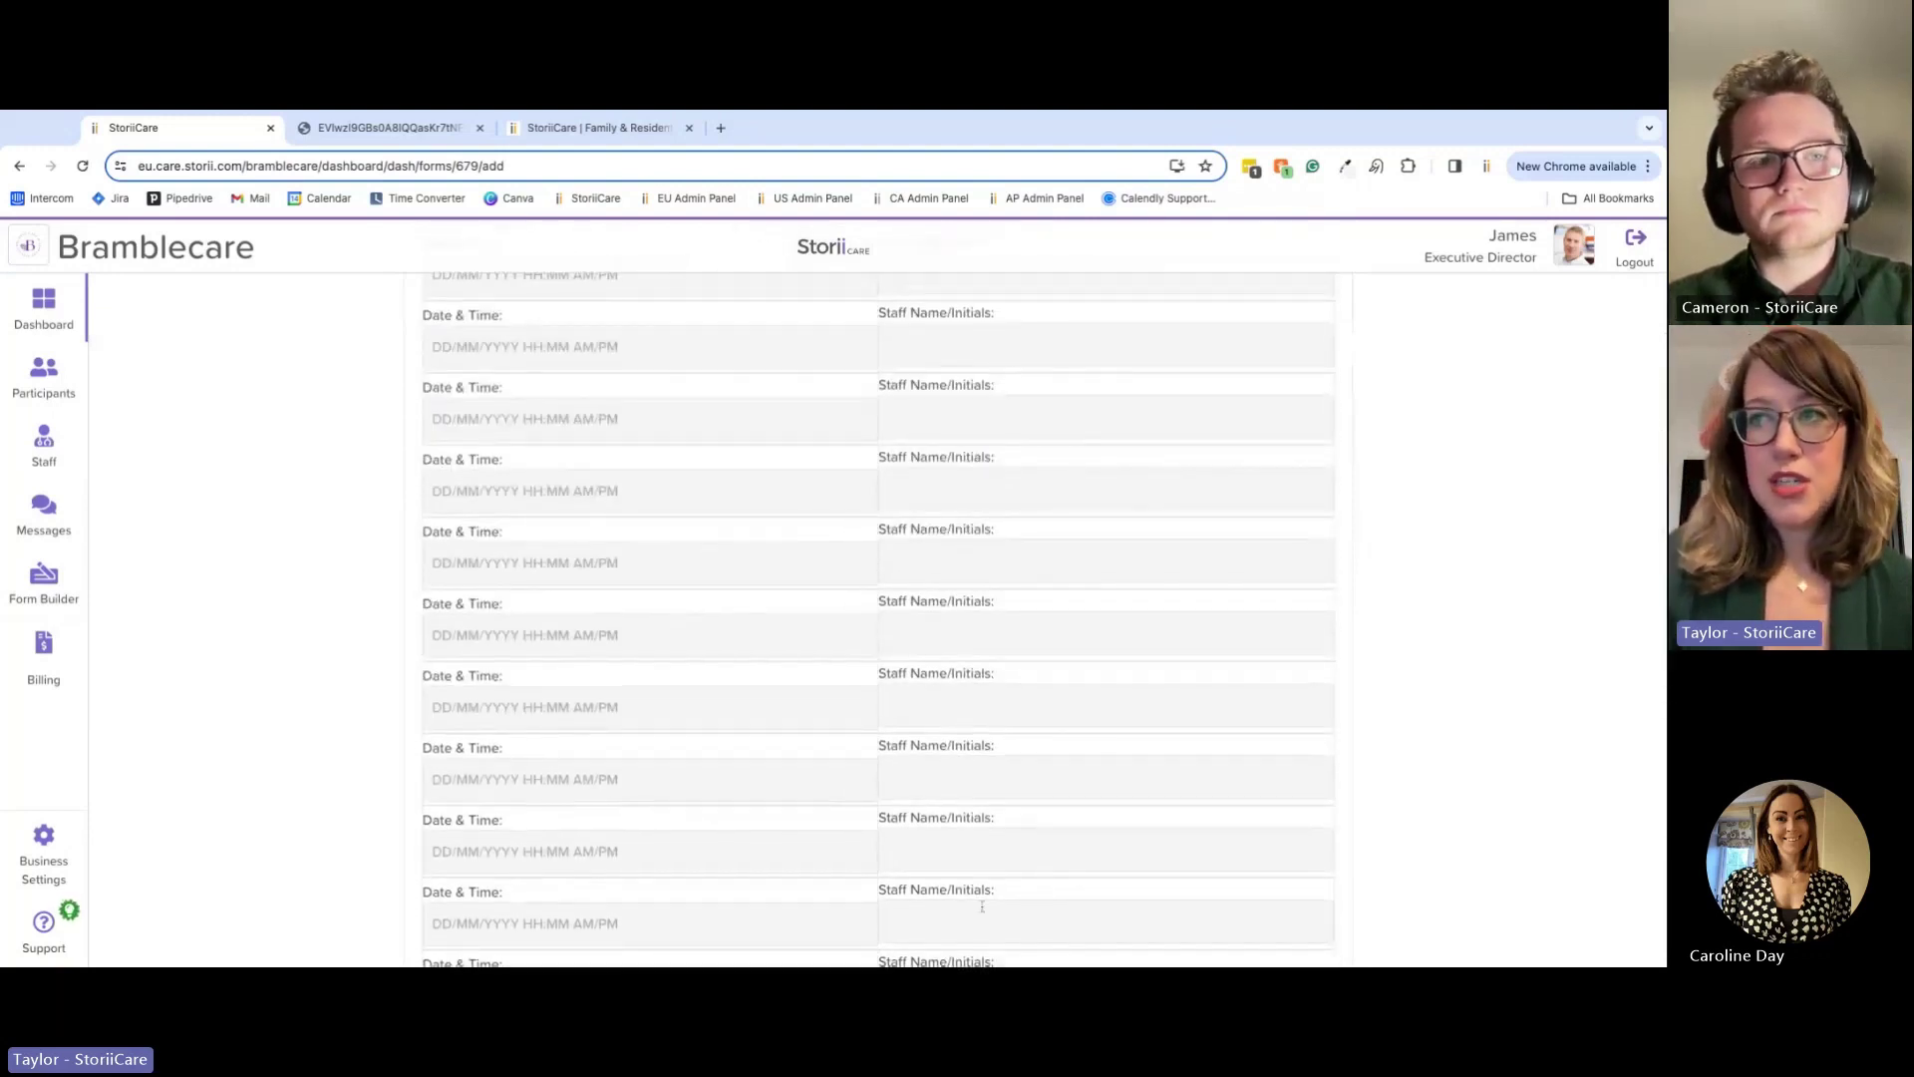
# Step: Leave the Topical Medications Administration entry without saving and return to the Forms list
pyautogui.scroll(10, 982, 906)
pyautogui.click(436, 355)
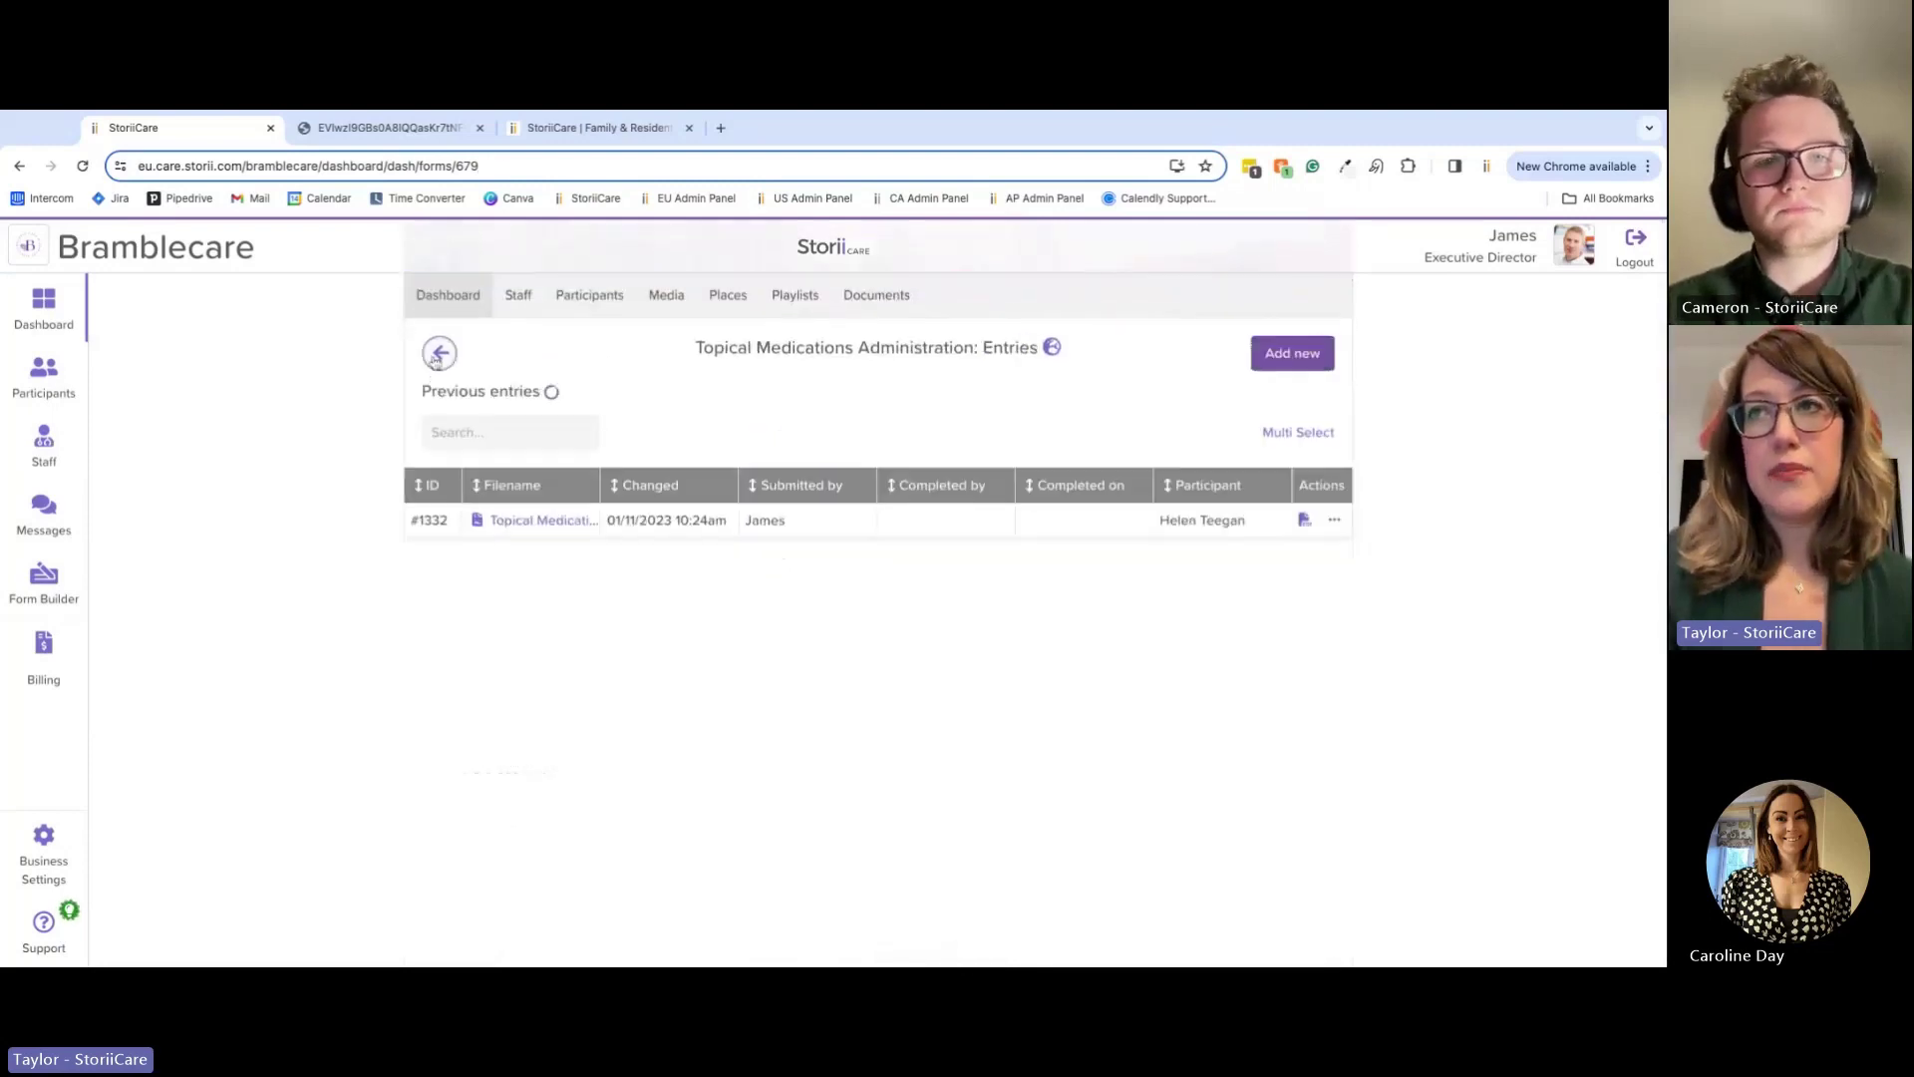
pyautogui.click(437, 355)
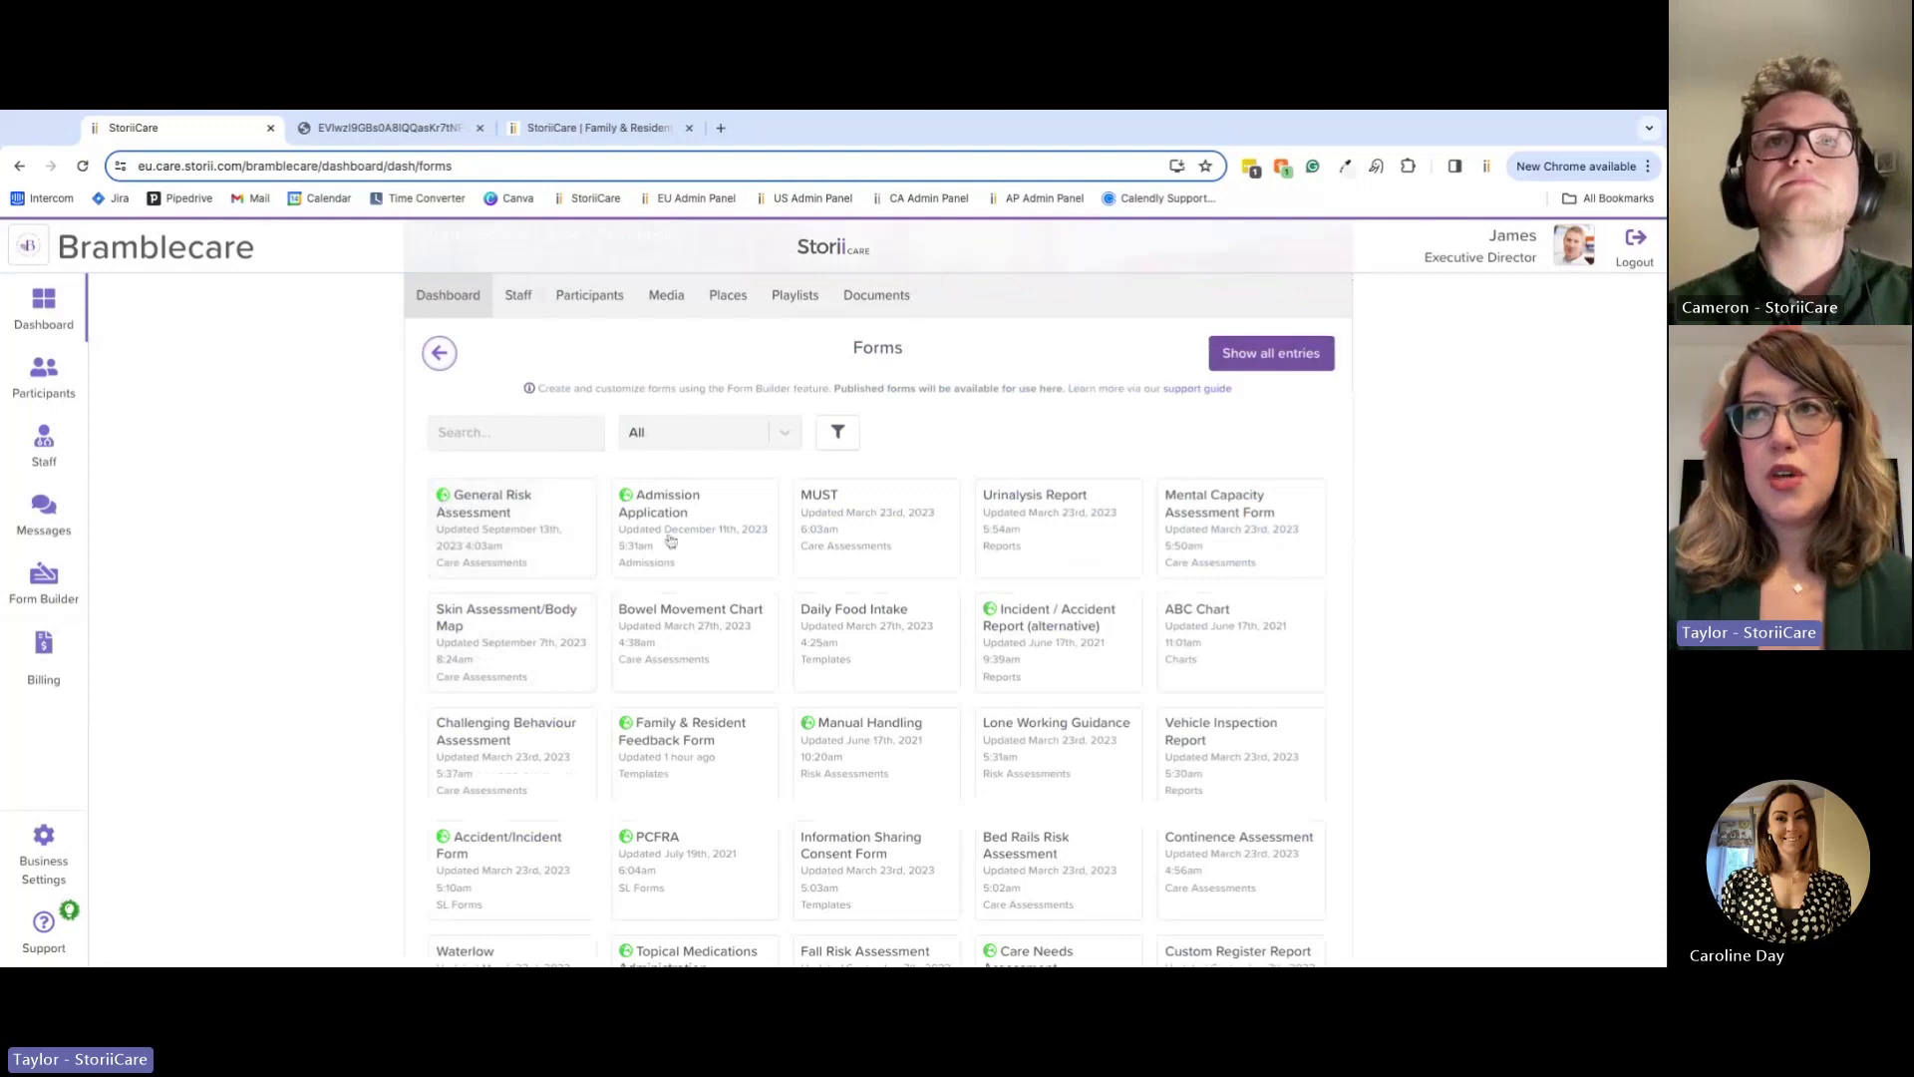
# Step: Search for the Family & Resident Feedback Form, open its entries and show its external URL
pyautogui.click(546, 434)
pyautogui.write('fe')
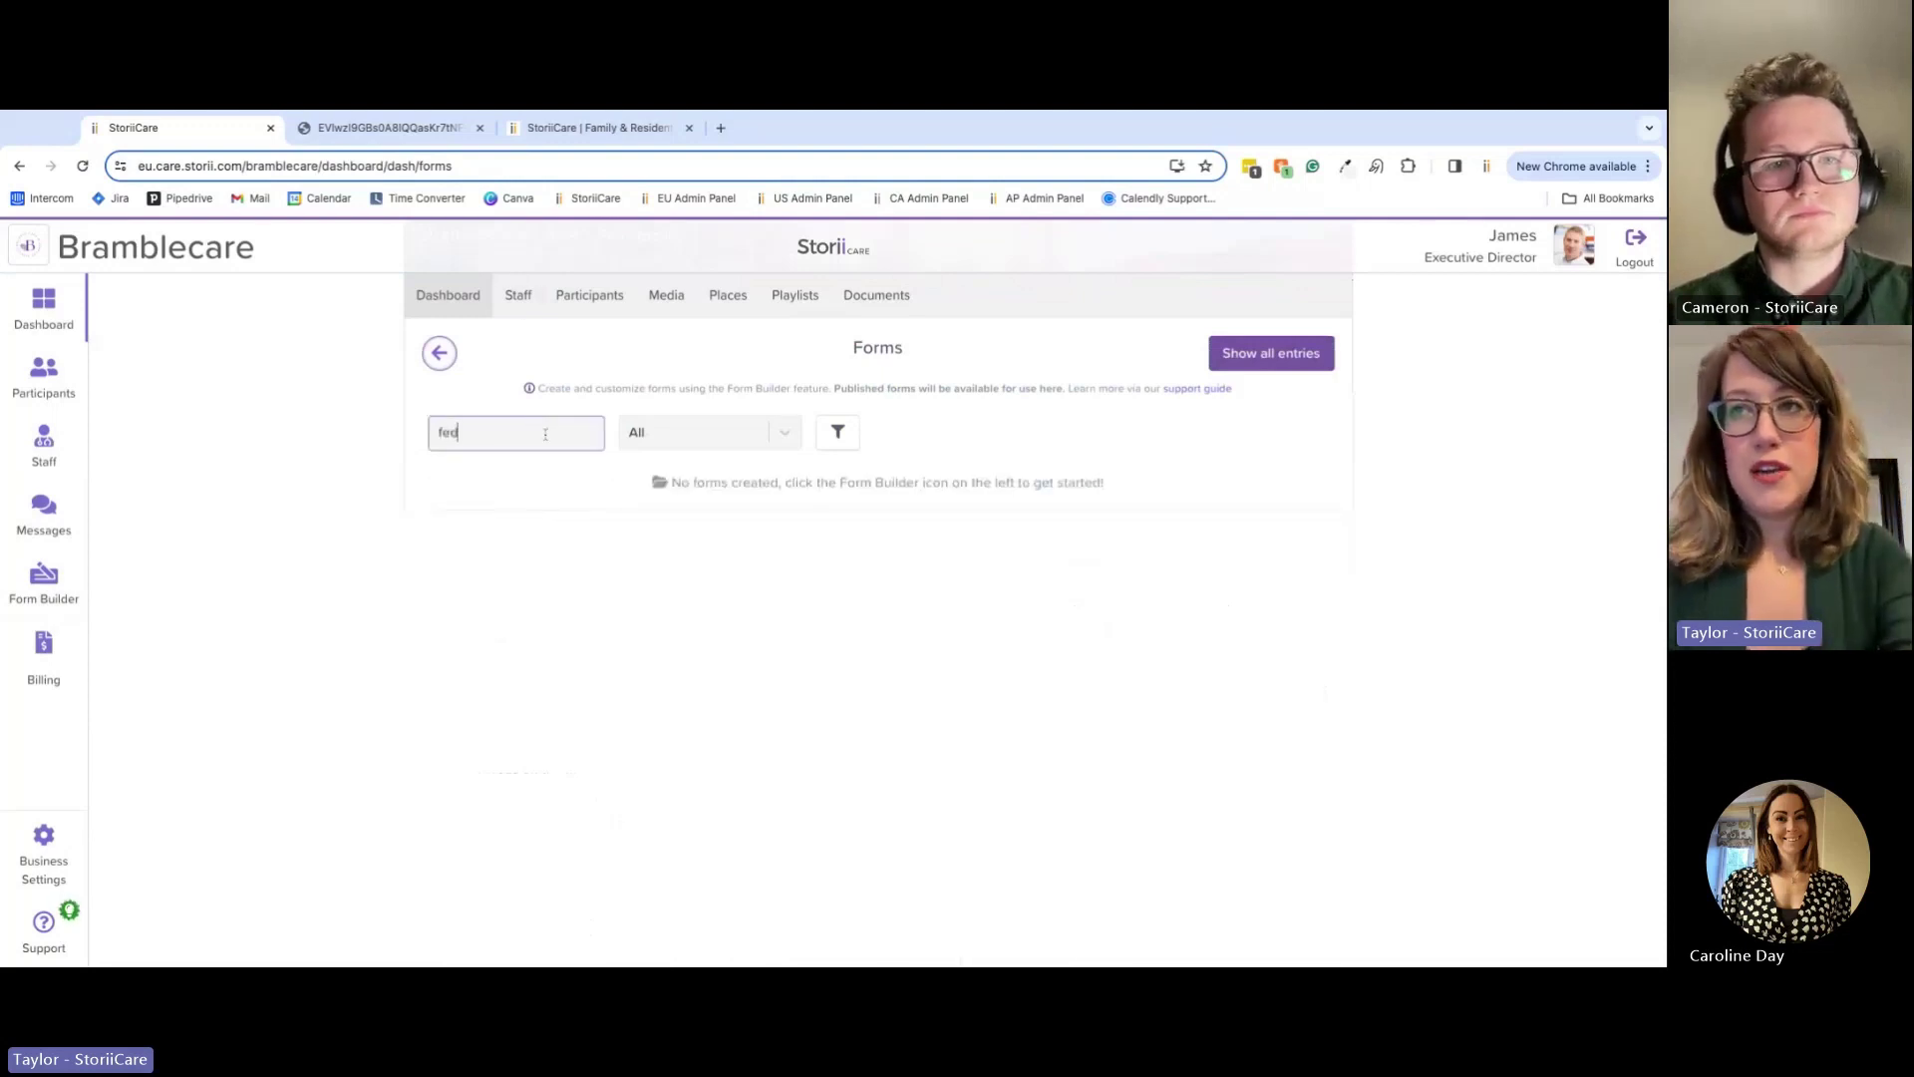
pyautogui.click(432, 507)
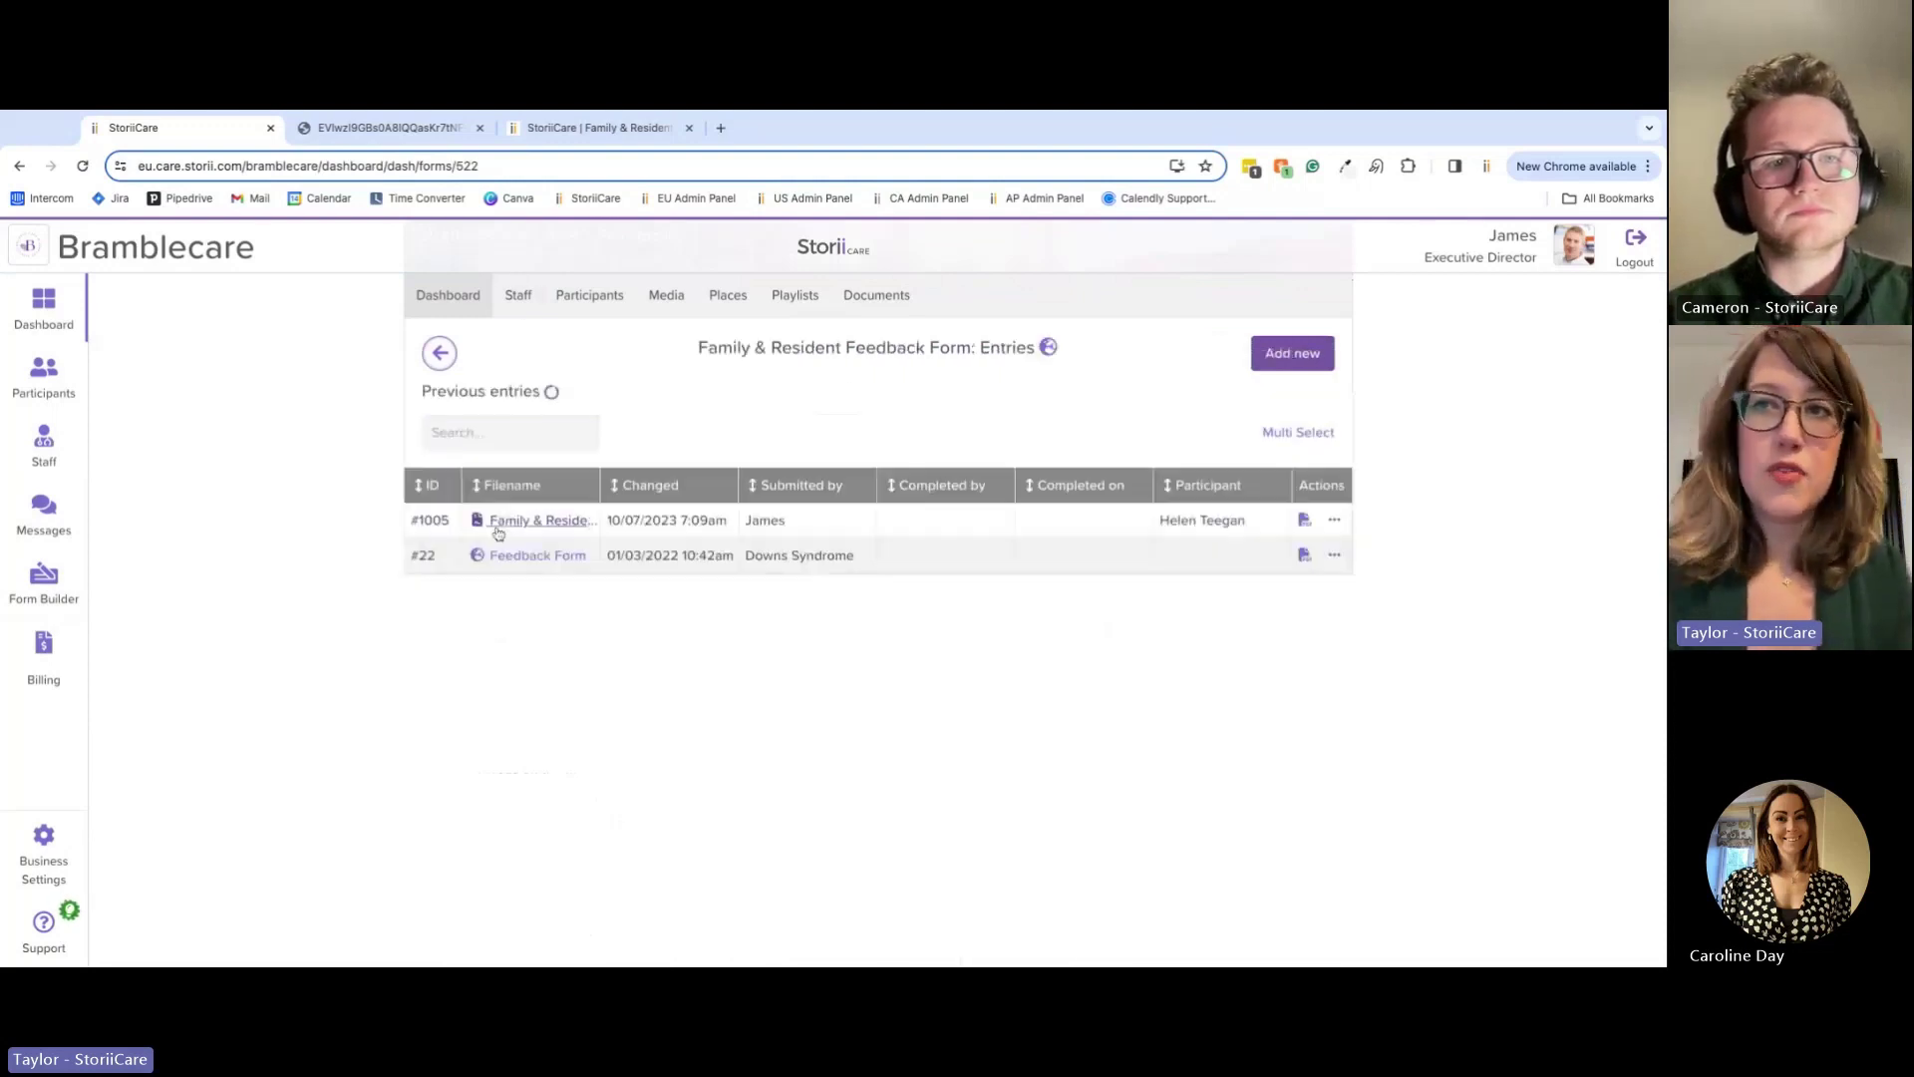
pyautogui.click(1049, 349)
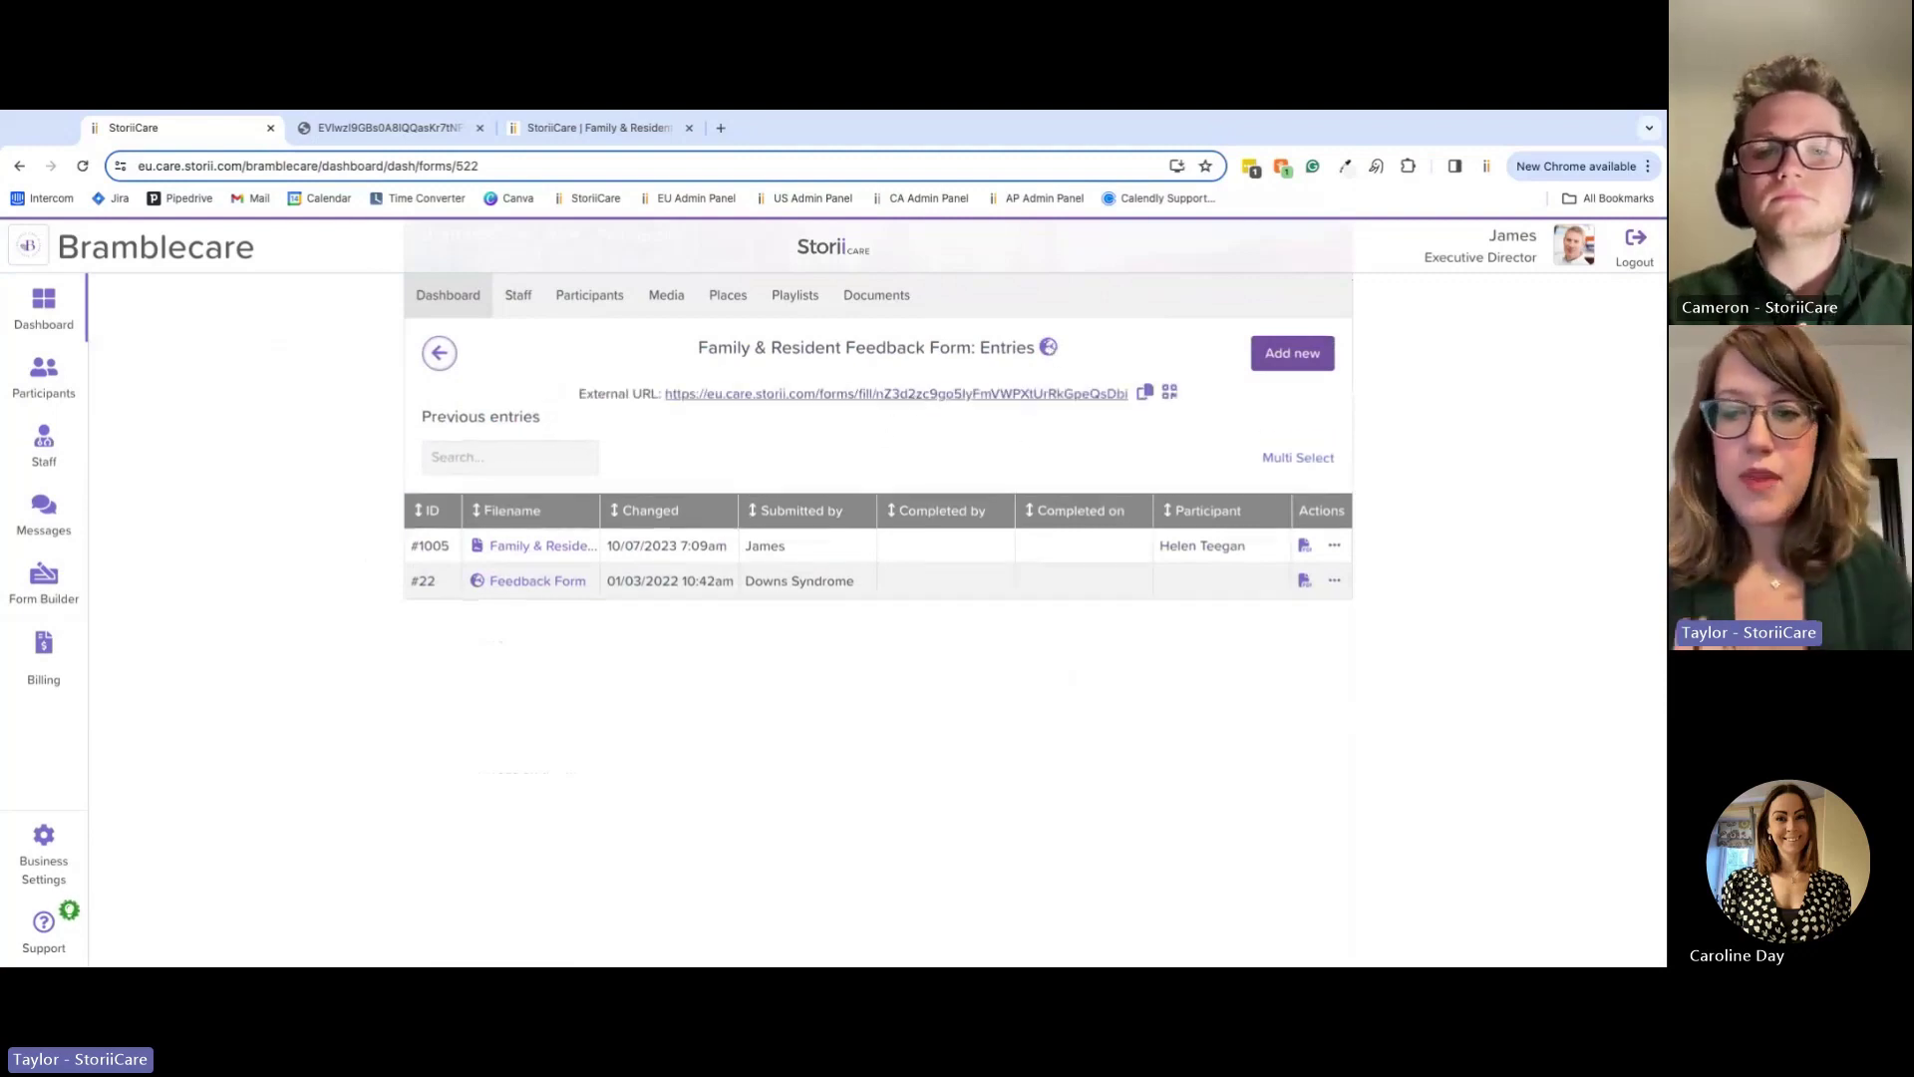
# Step: Review and submit the filled-in external Family & Resident Feedback Form, and return to the form's entries
pyautogui.click(379, 127)
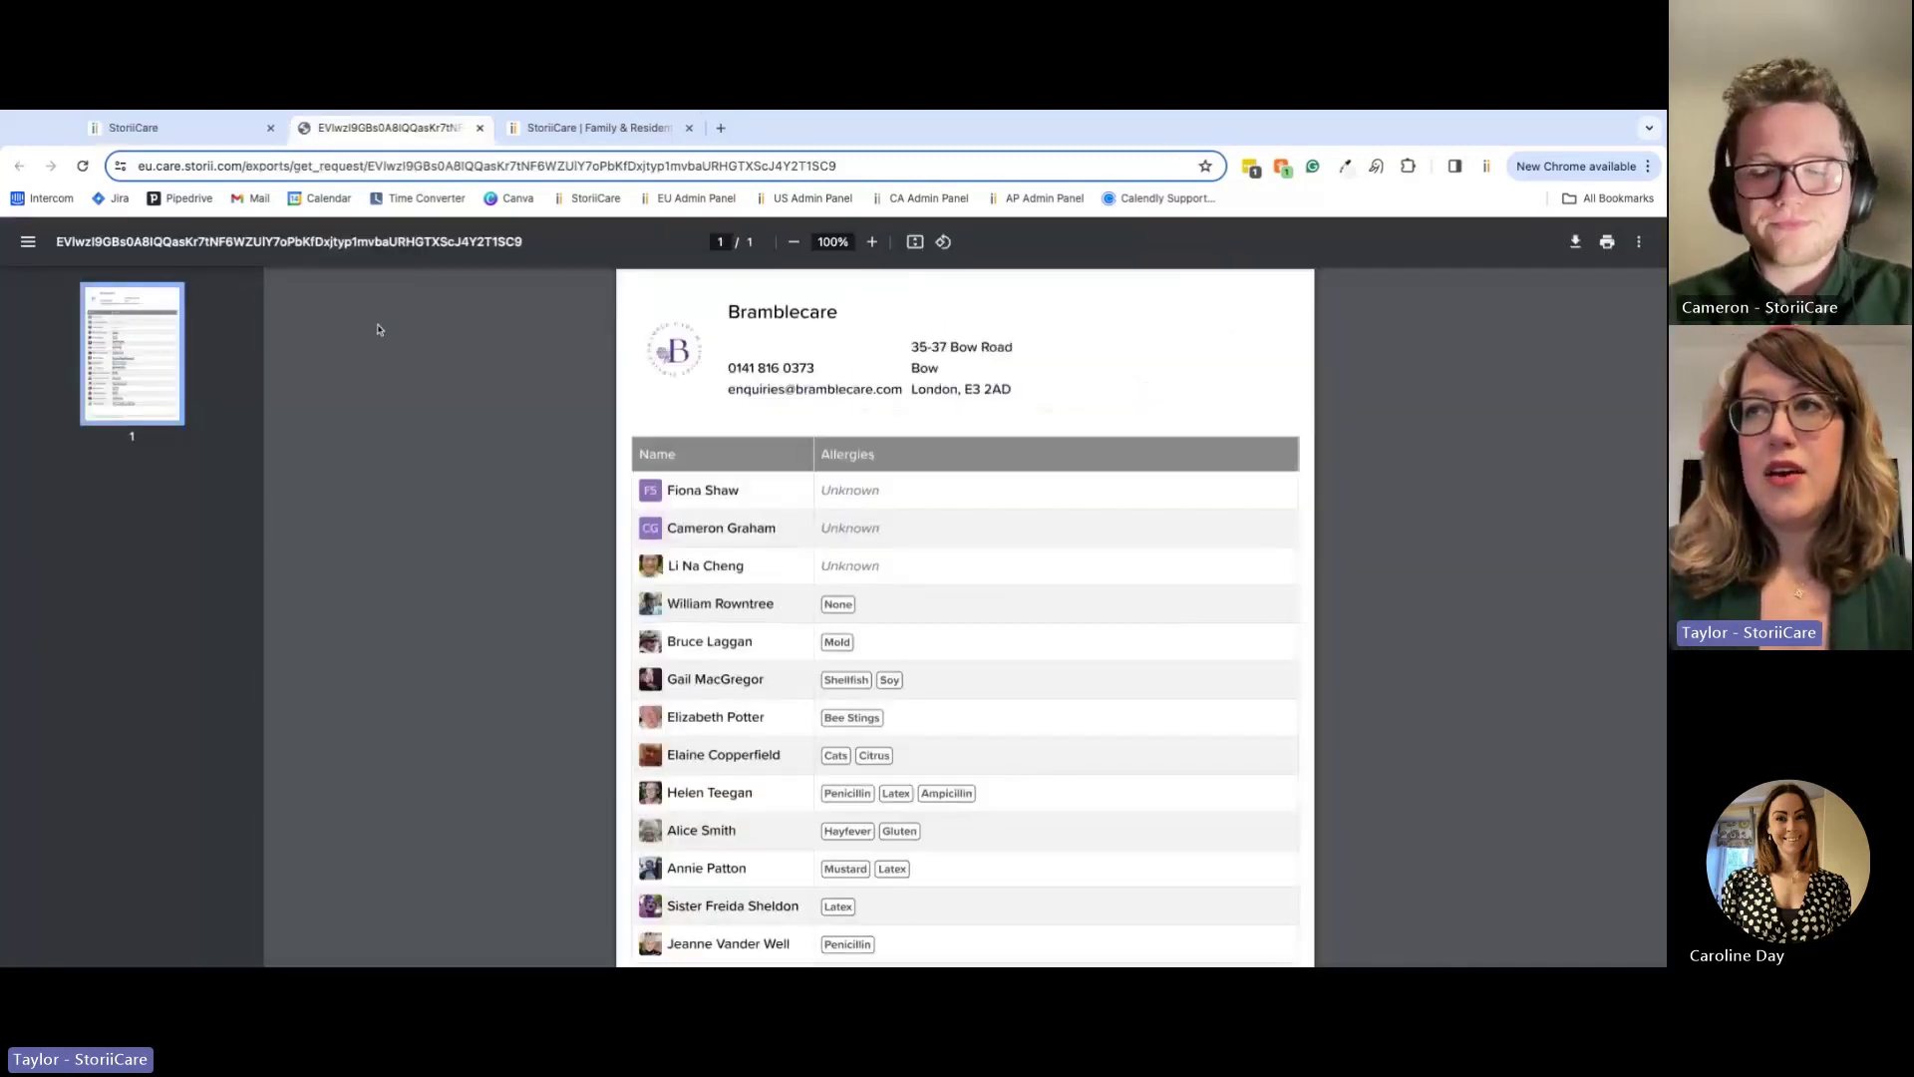
pyautogui.click(558, 128)
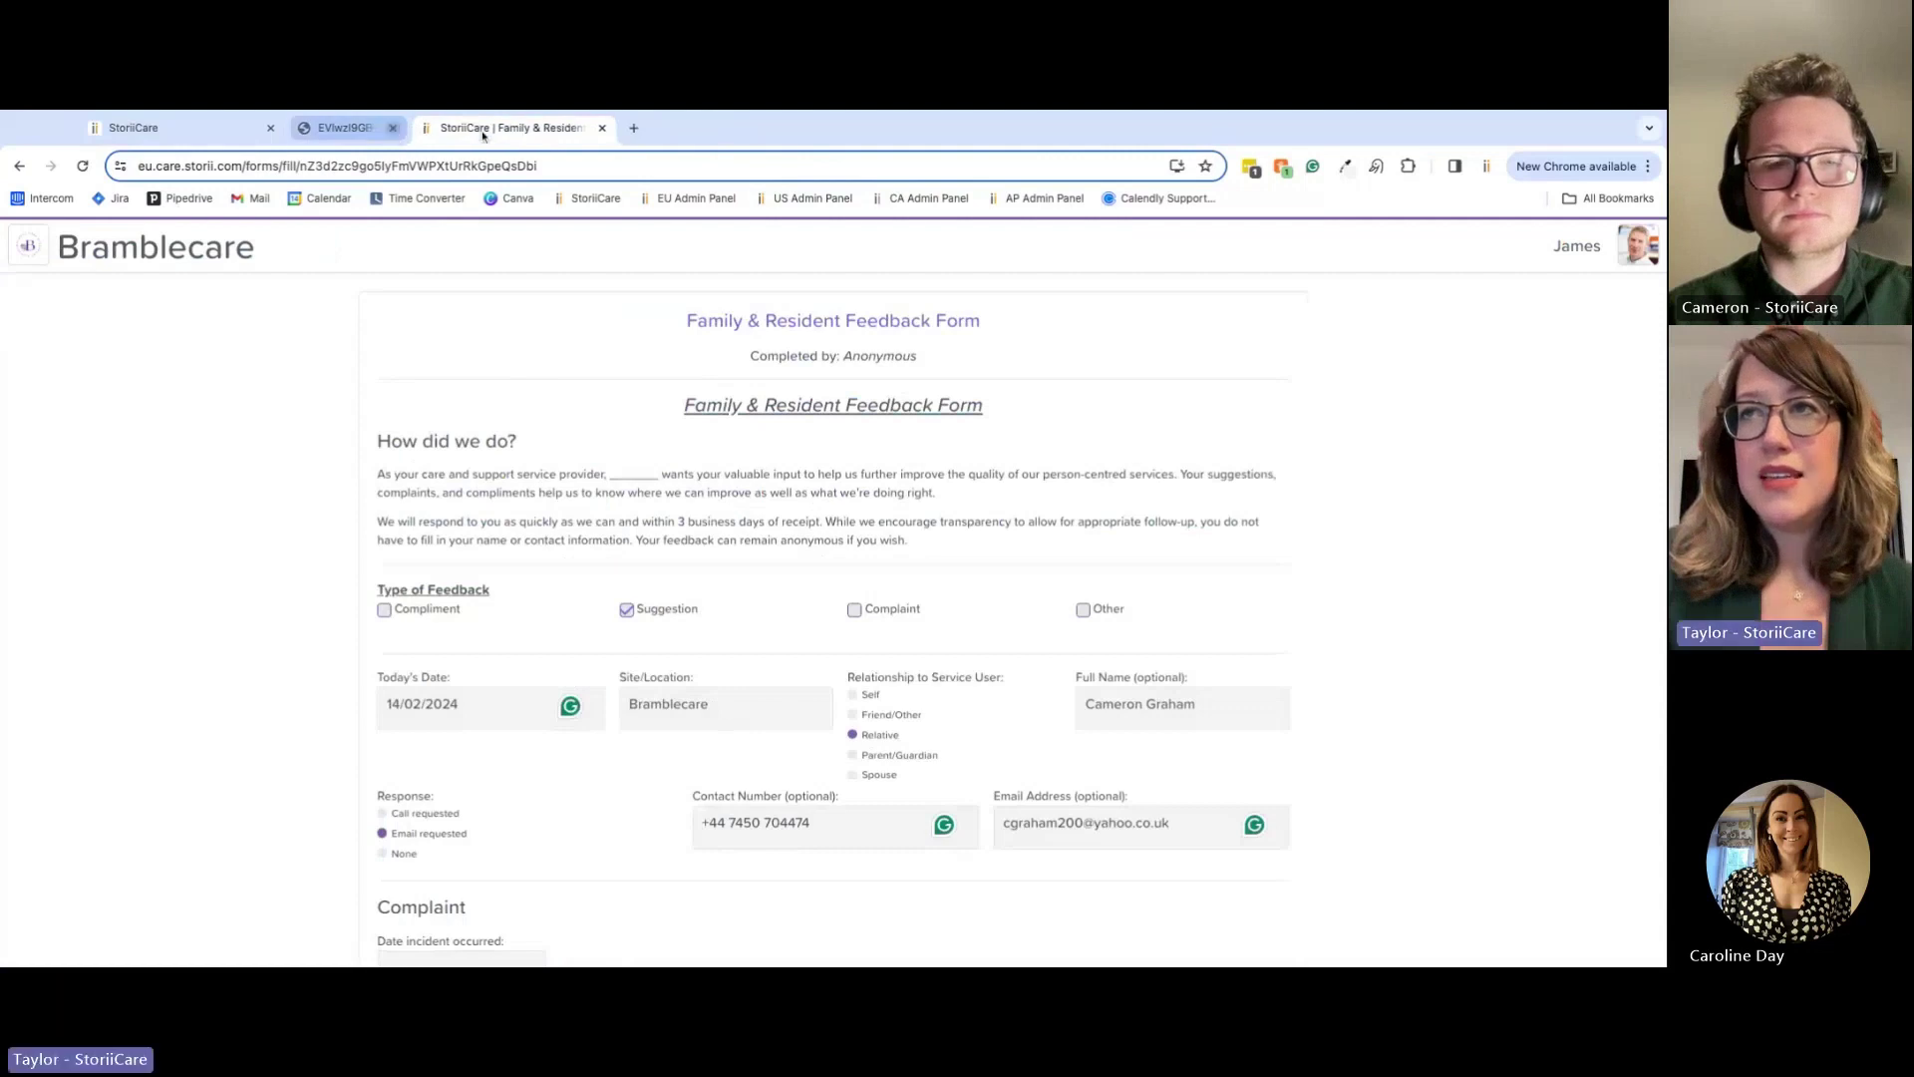
pyautogui.scroll(-2, 404, 513)
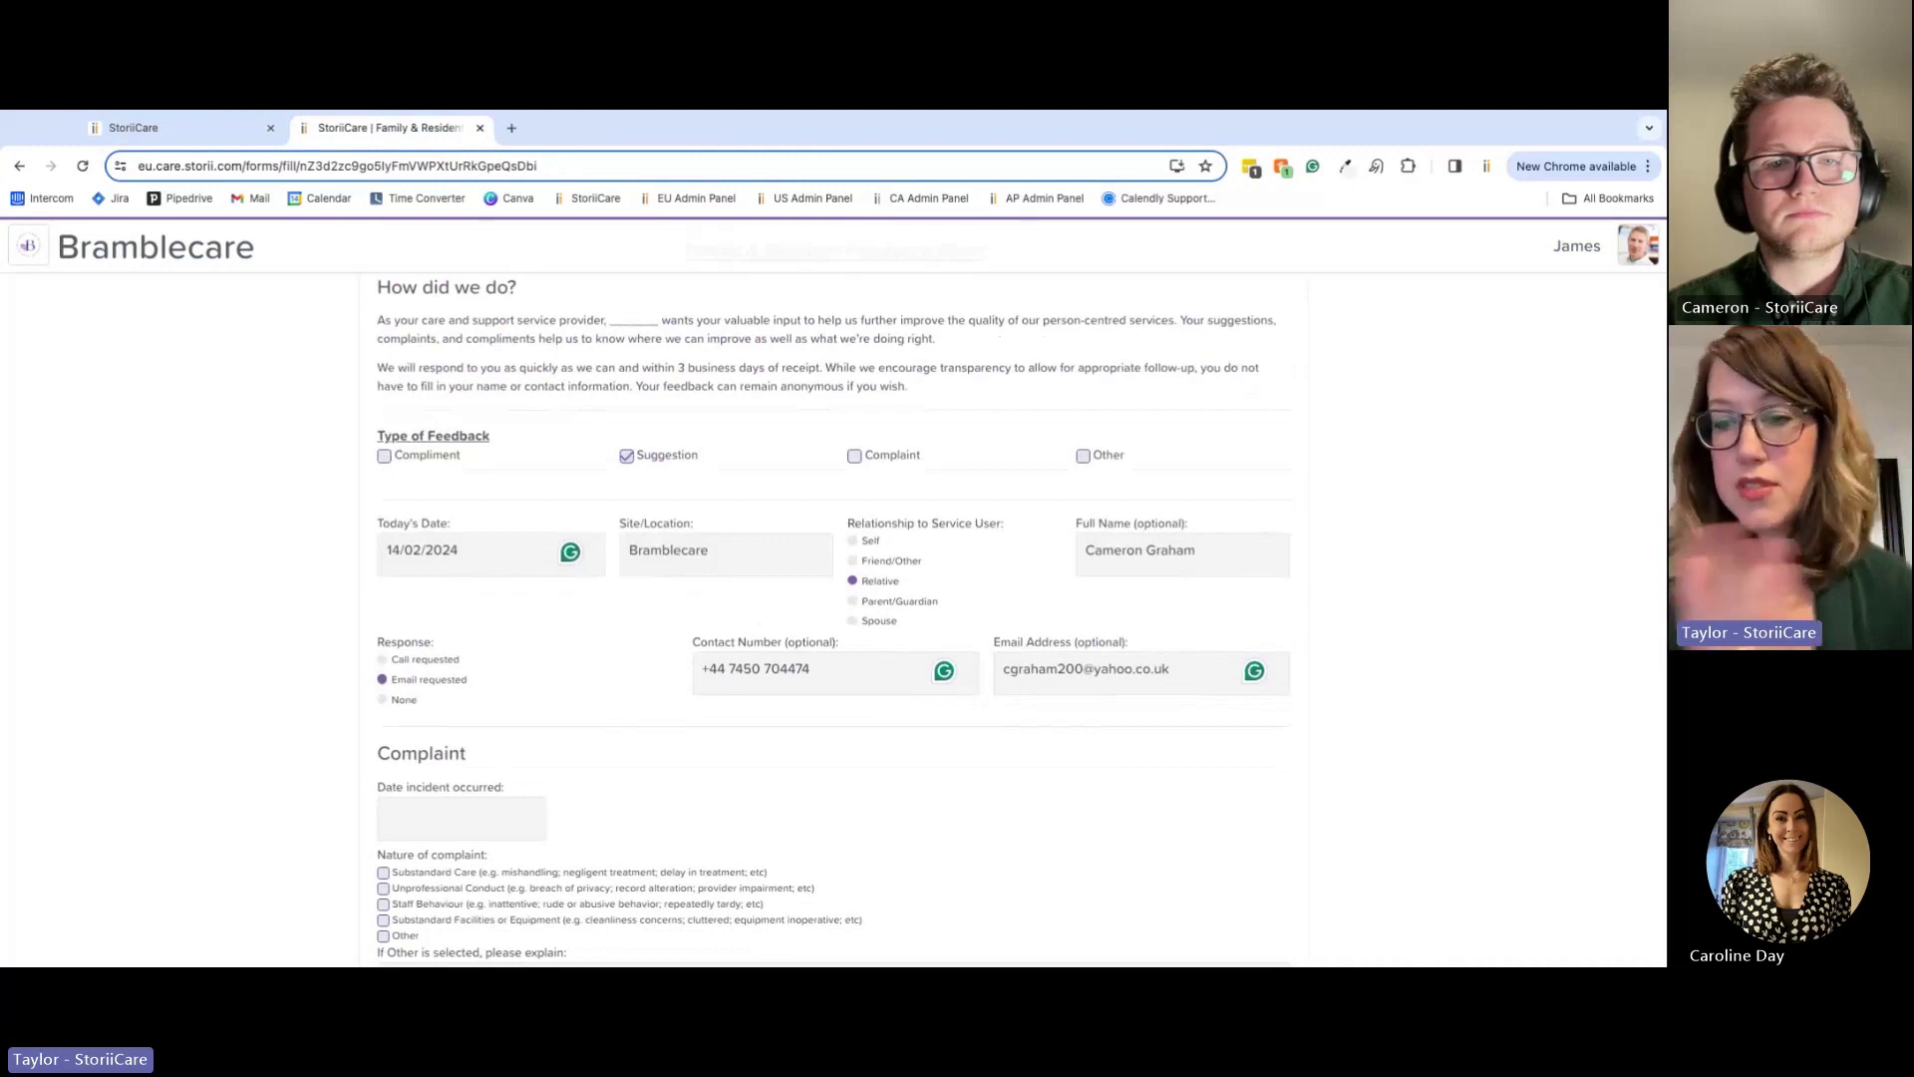
pyautogui.scroll(-10, 623, 750)
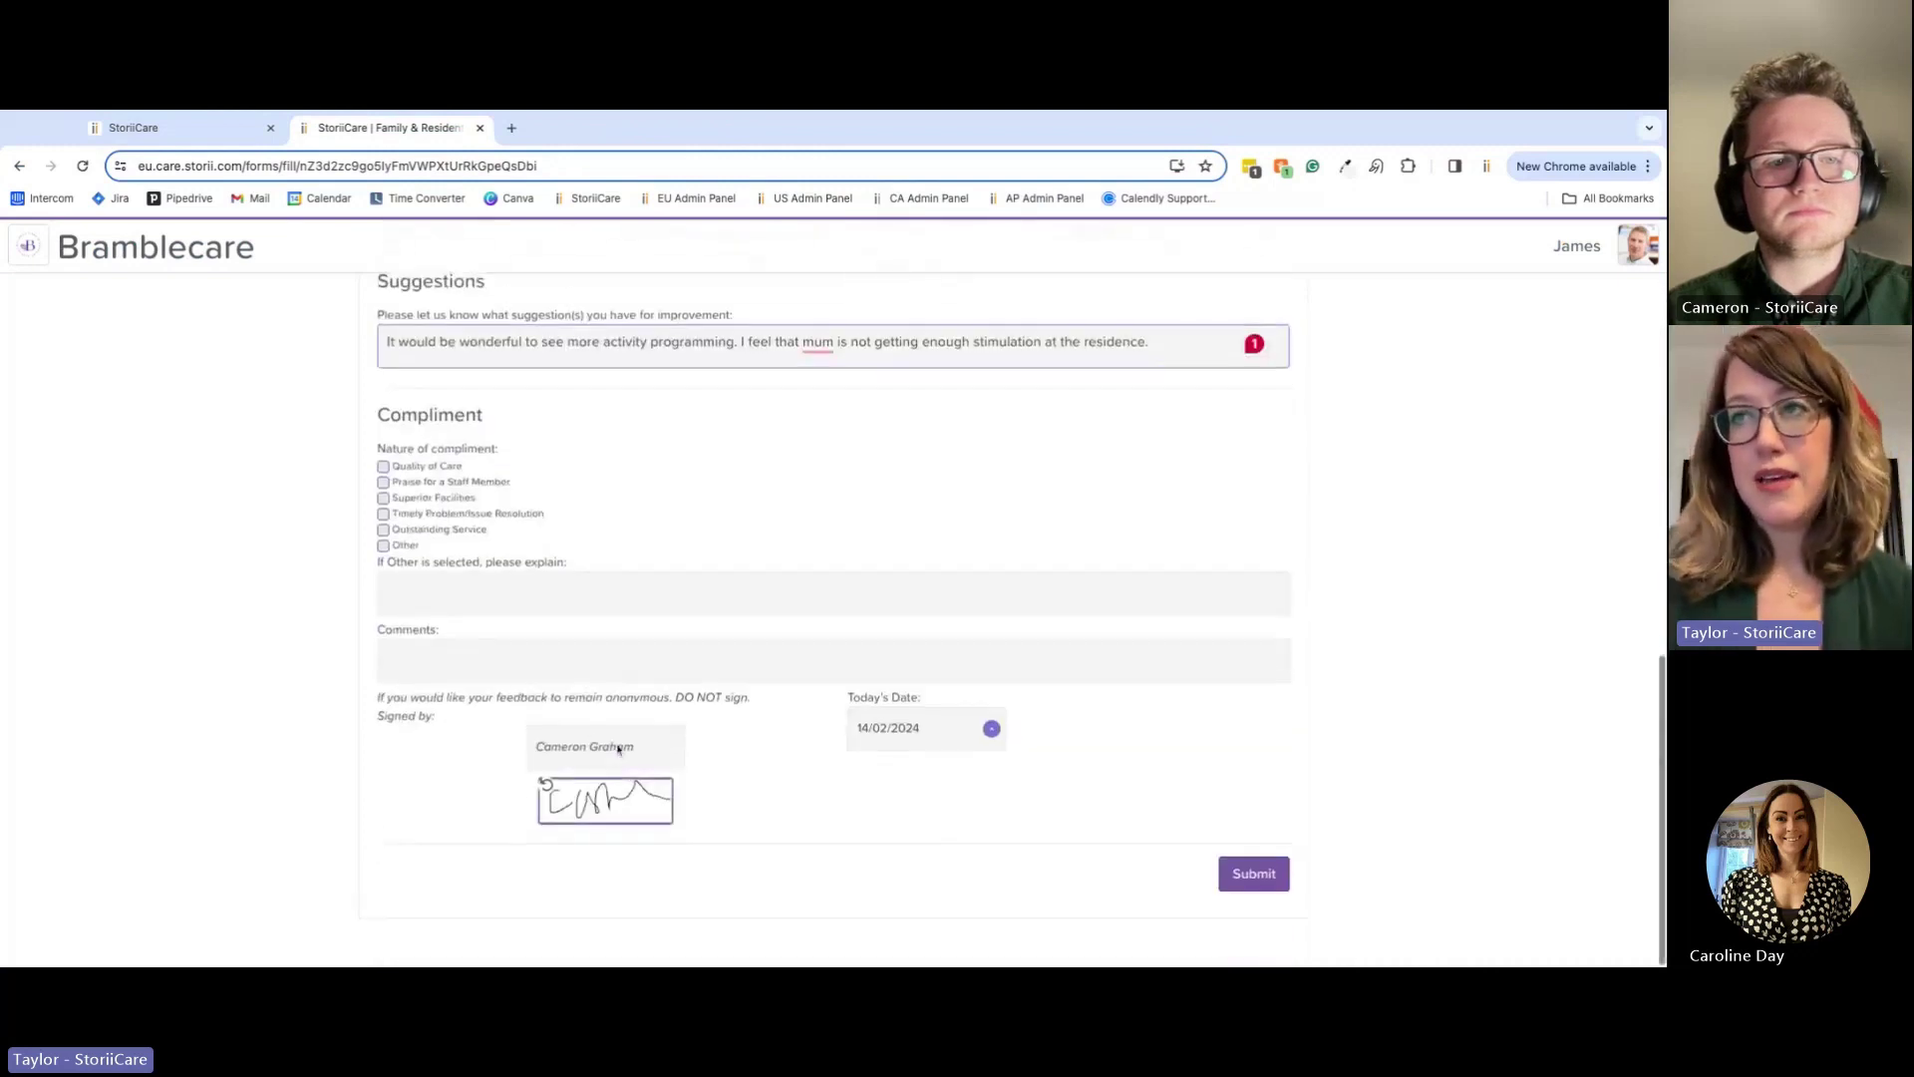
pyautogui.click(1241, 886)
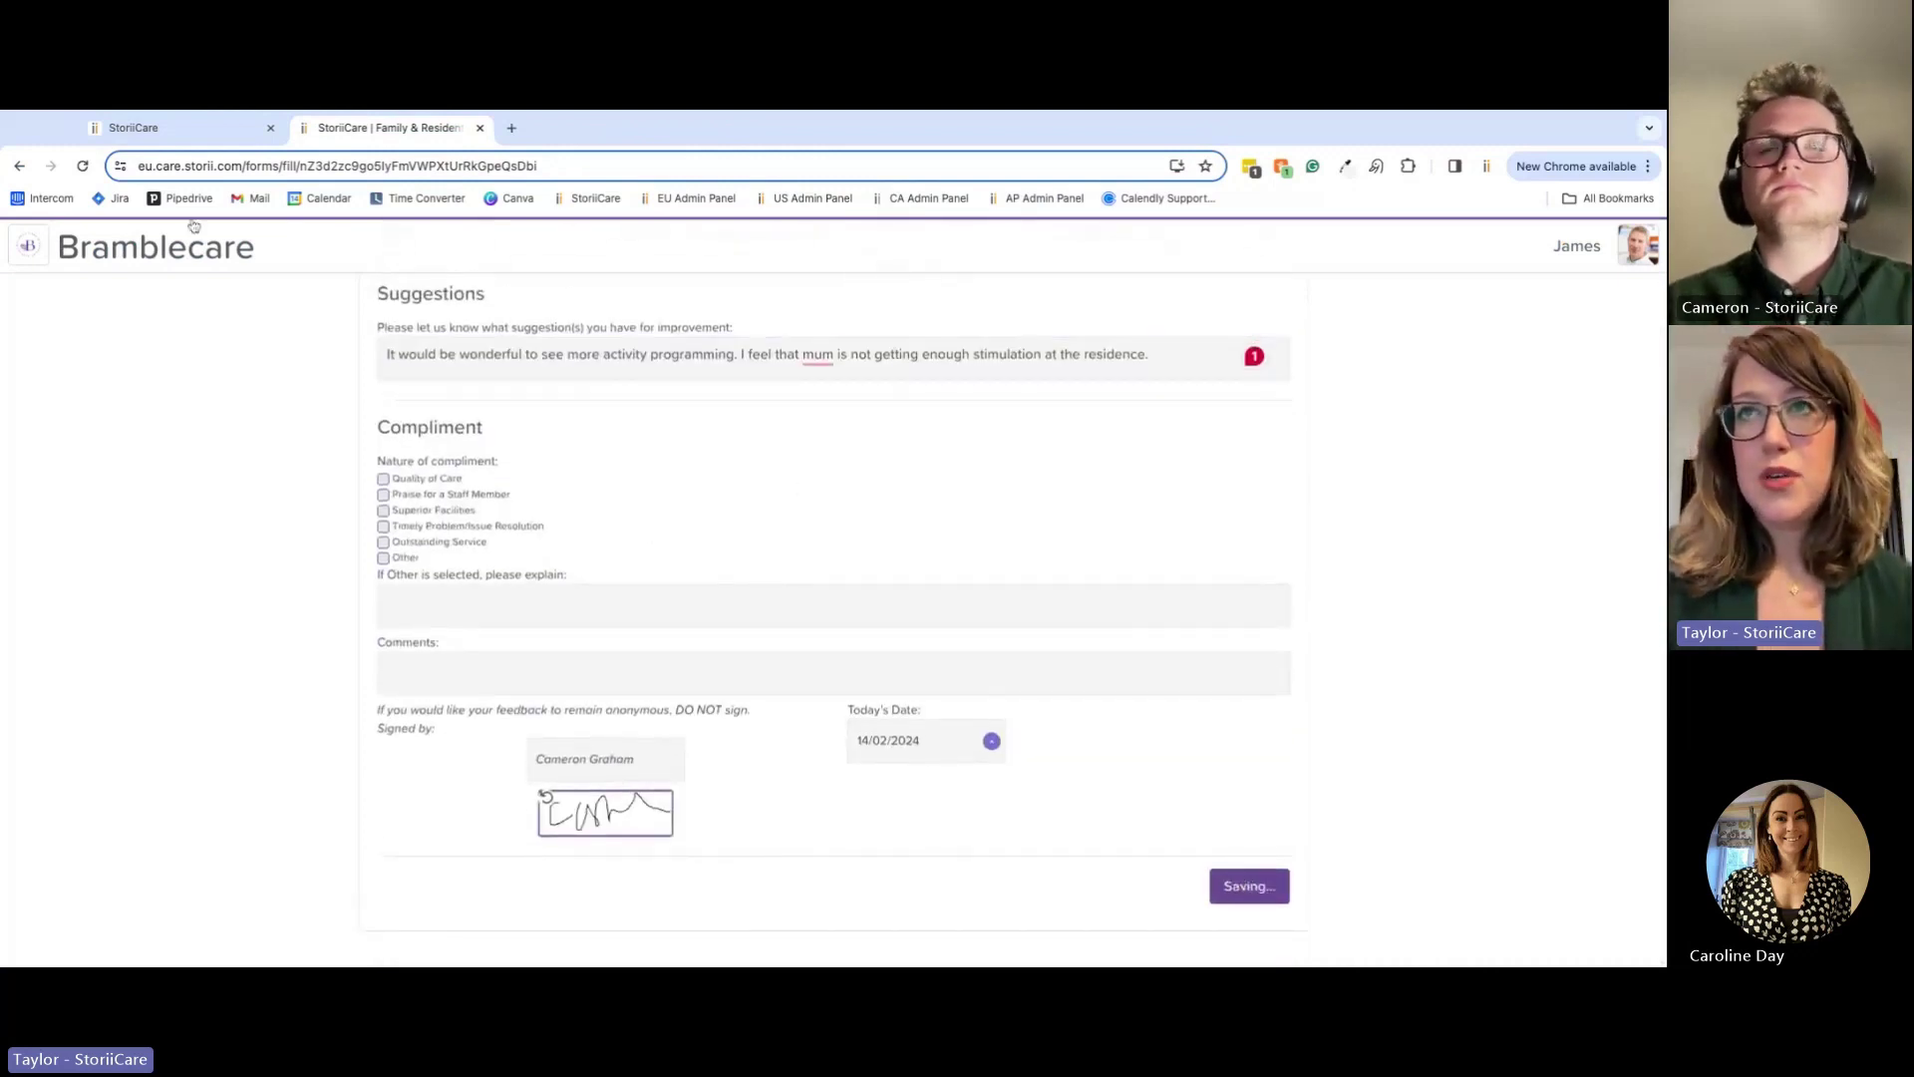
pyautogui.click(190, 126)
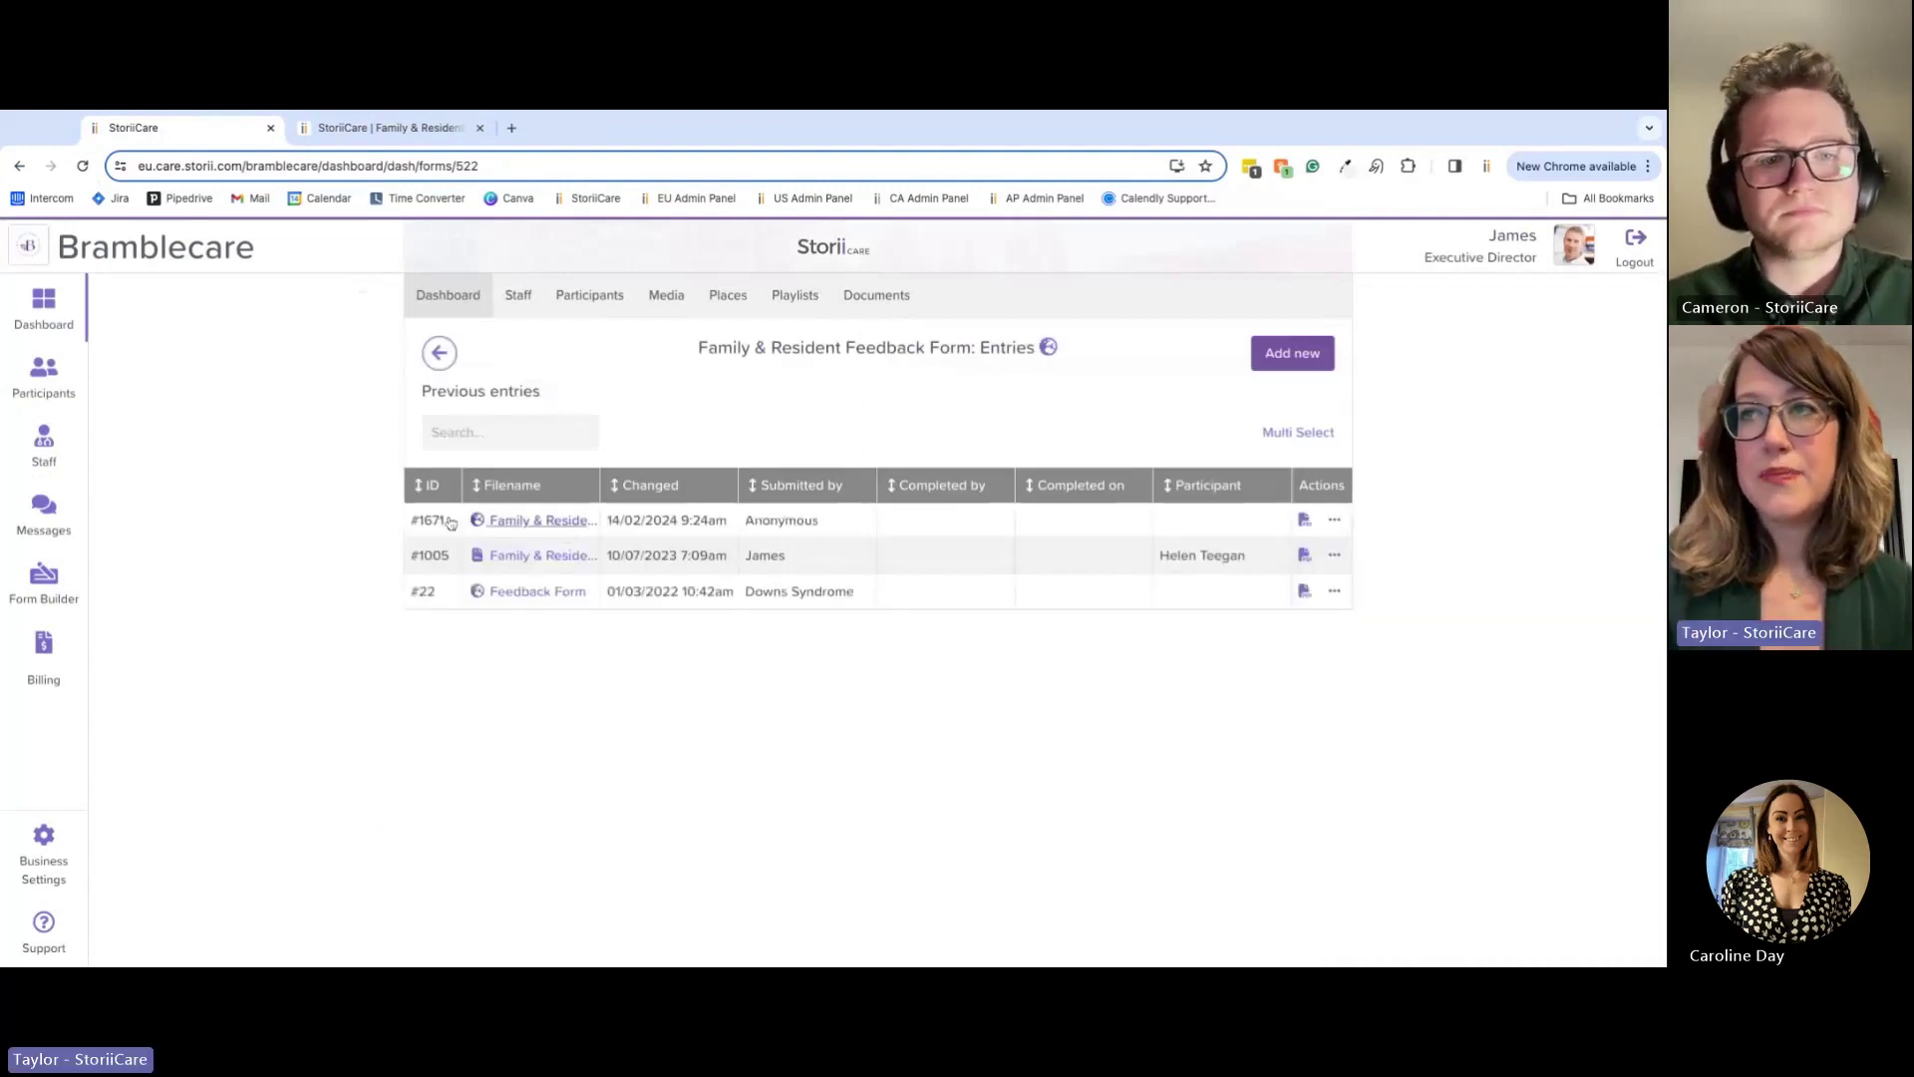
# Step: Go to the business Dashboard, open the participant's profile from Participants, and open the Care Plan
pyautogui.click(77, 322)
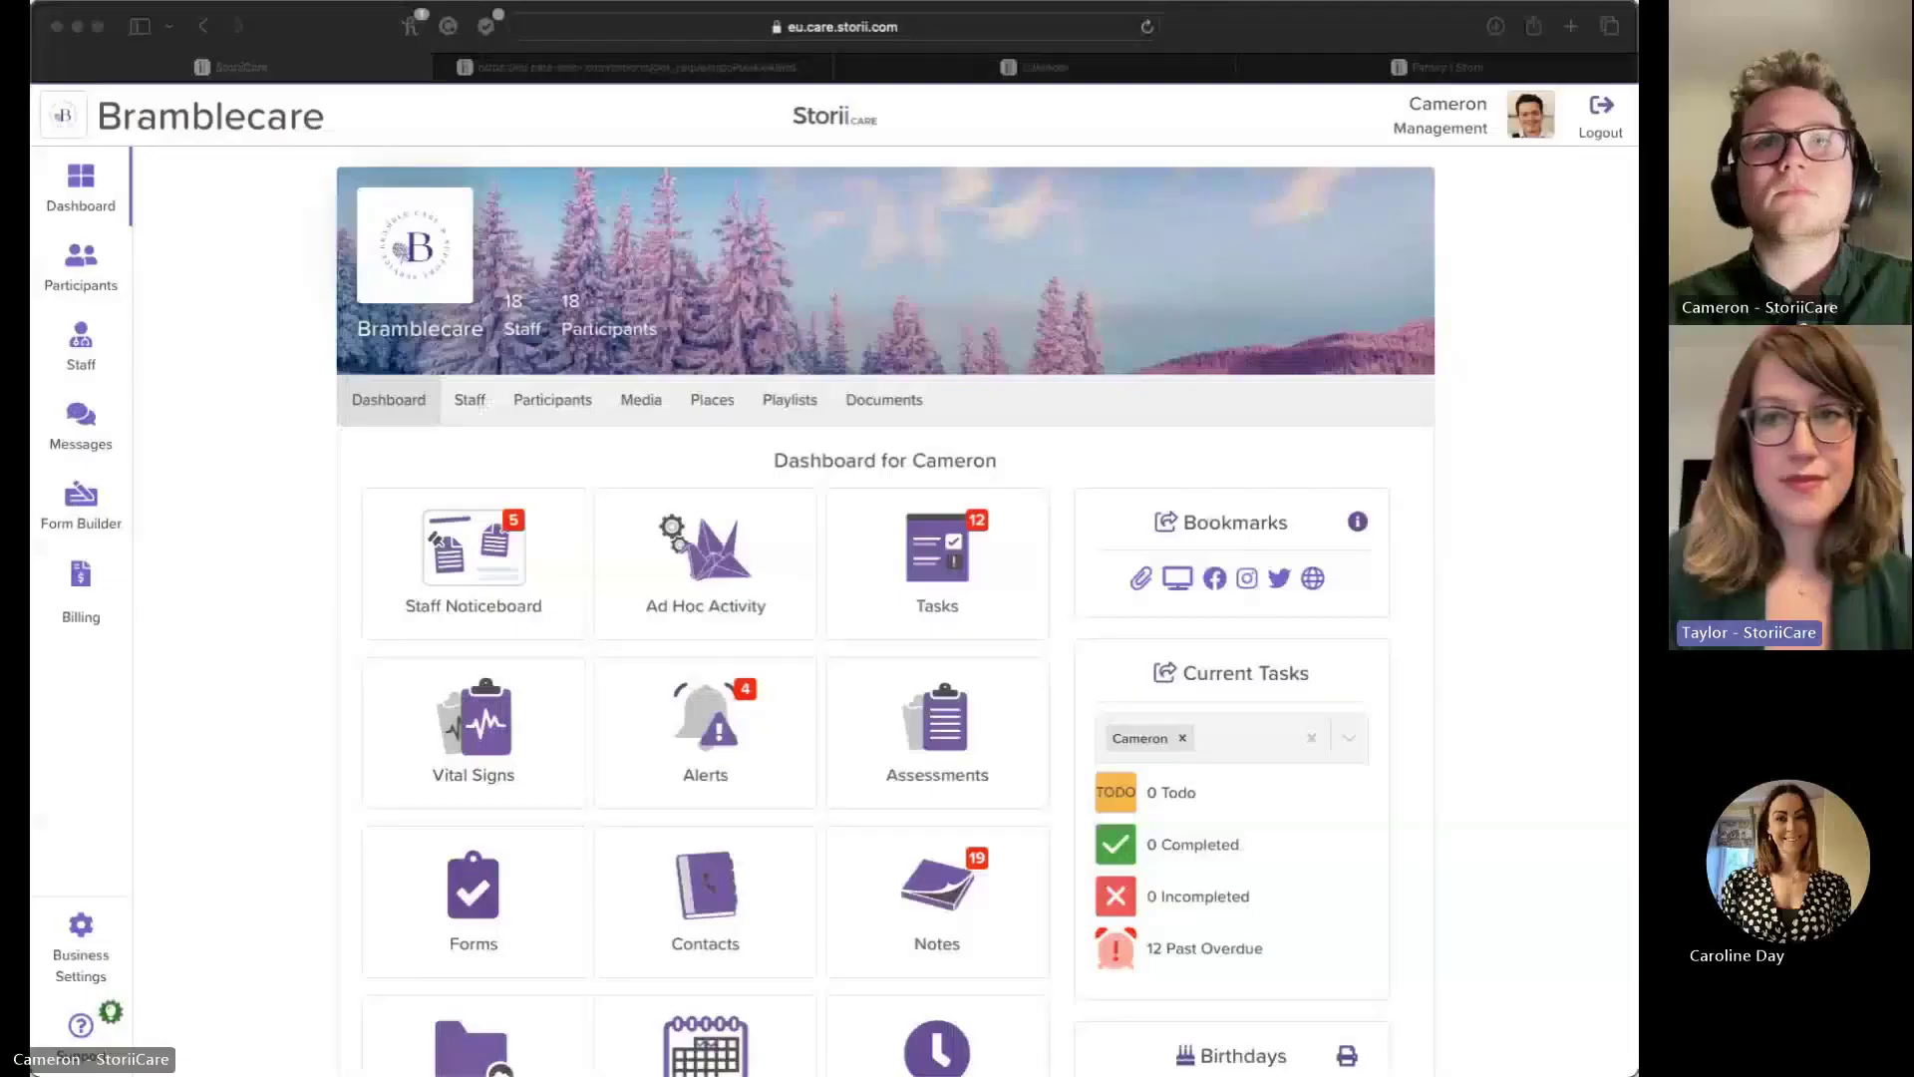
pyautogui.click(249, 409)
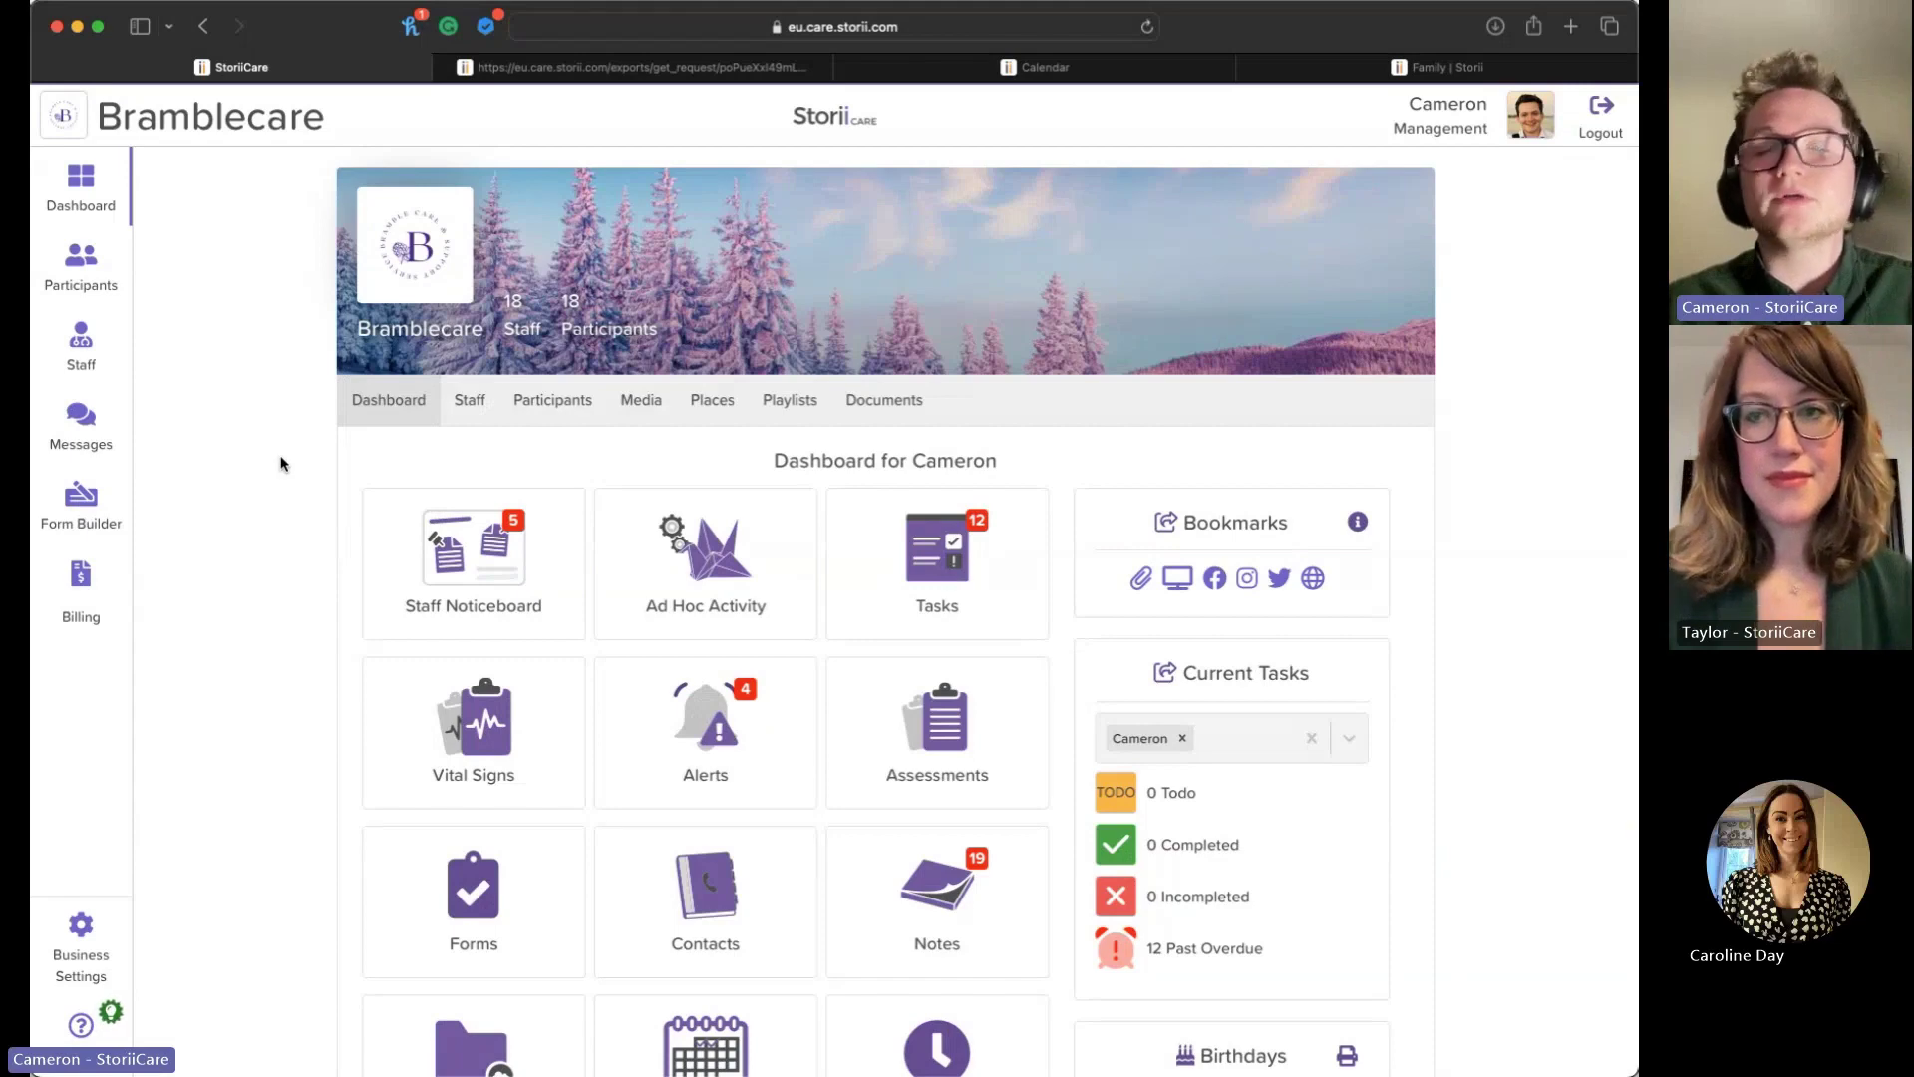
pyautogui.click(558, 403)
pyautogui.click(619, 500)
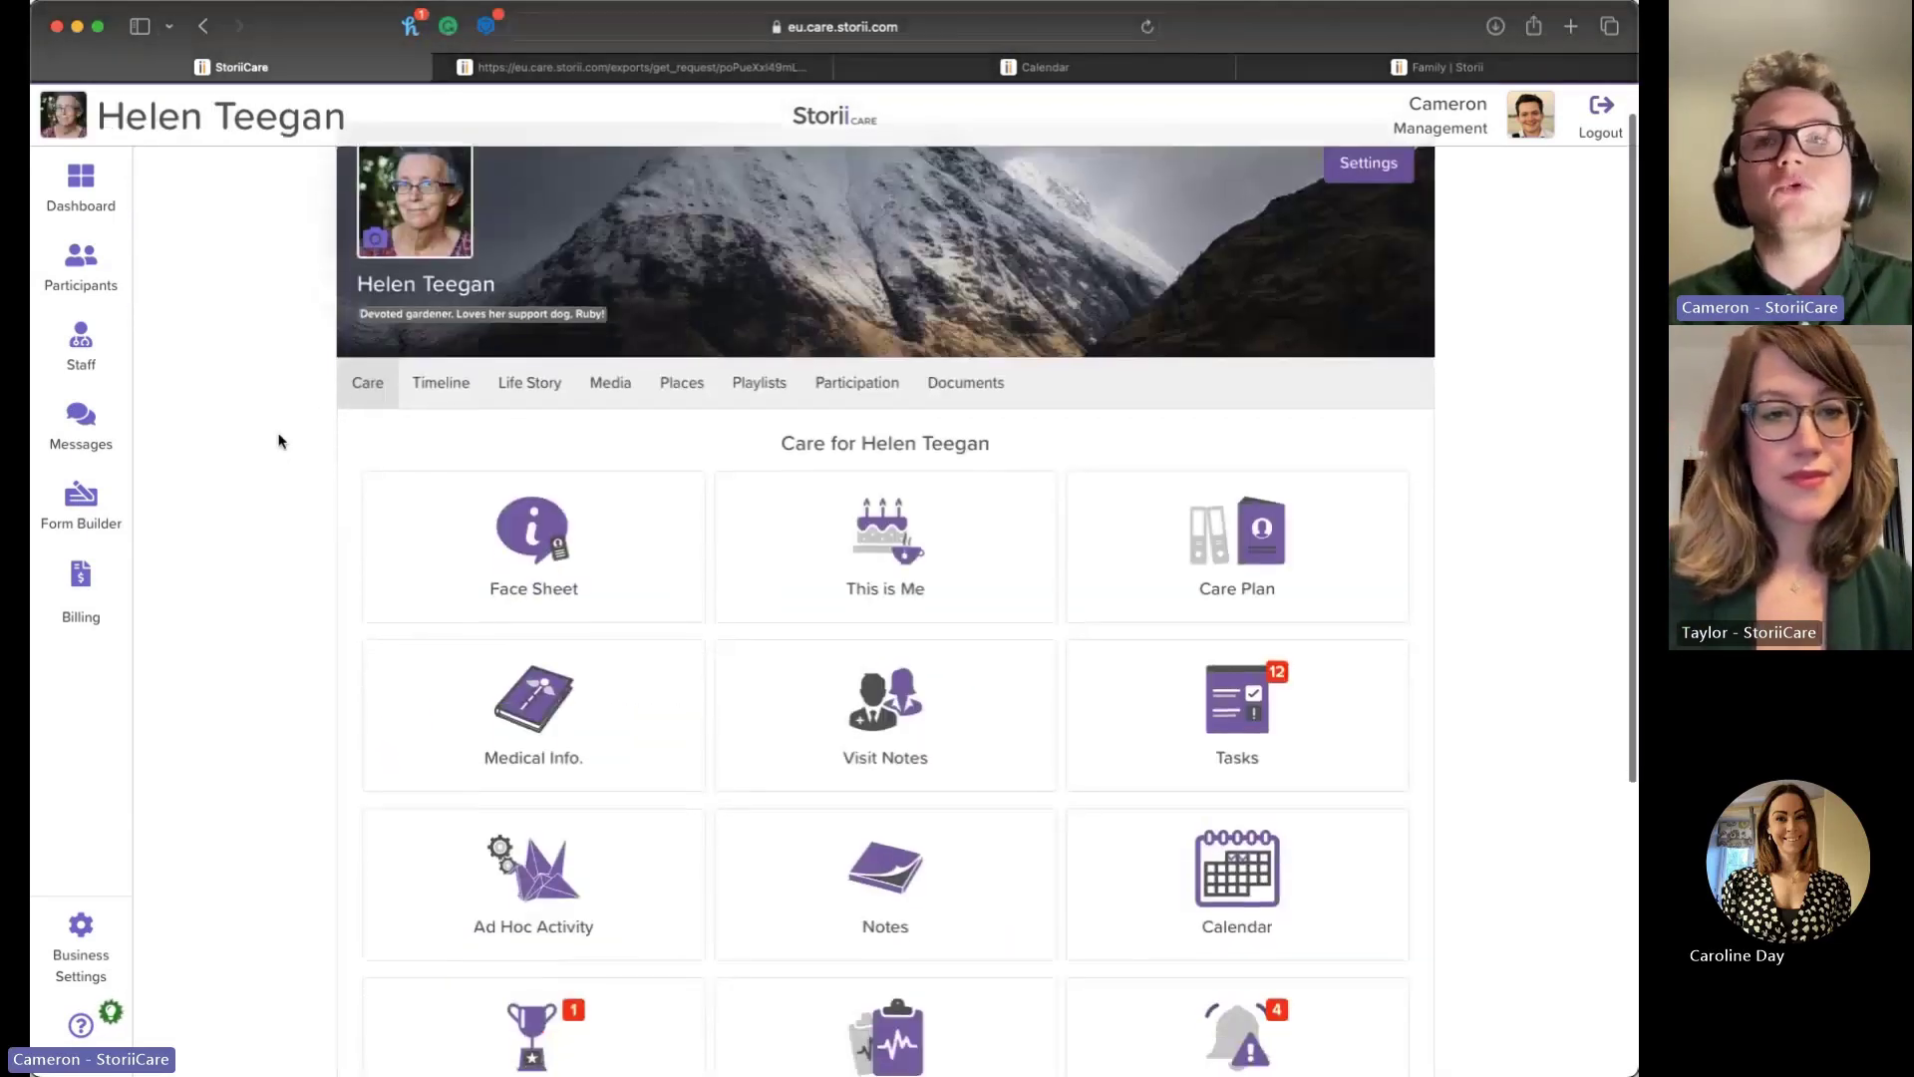
pyautogui.click(1234, 529)
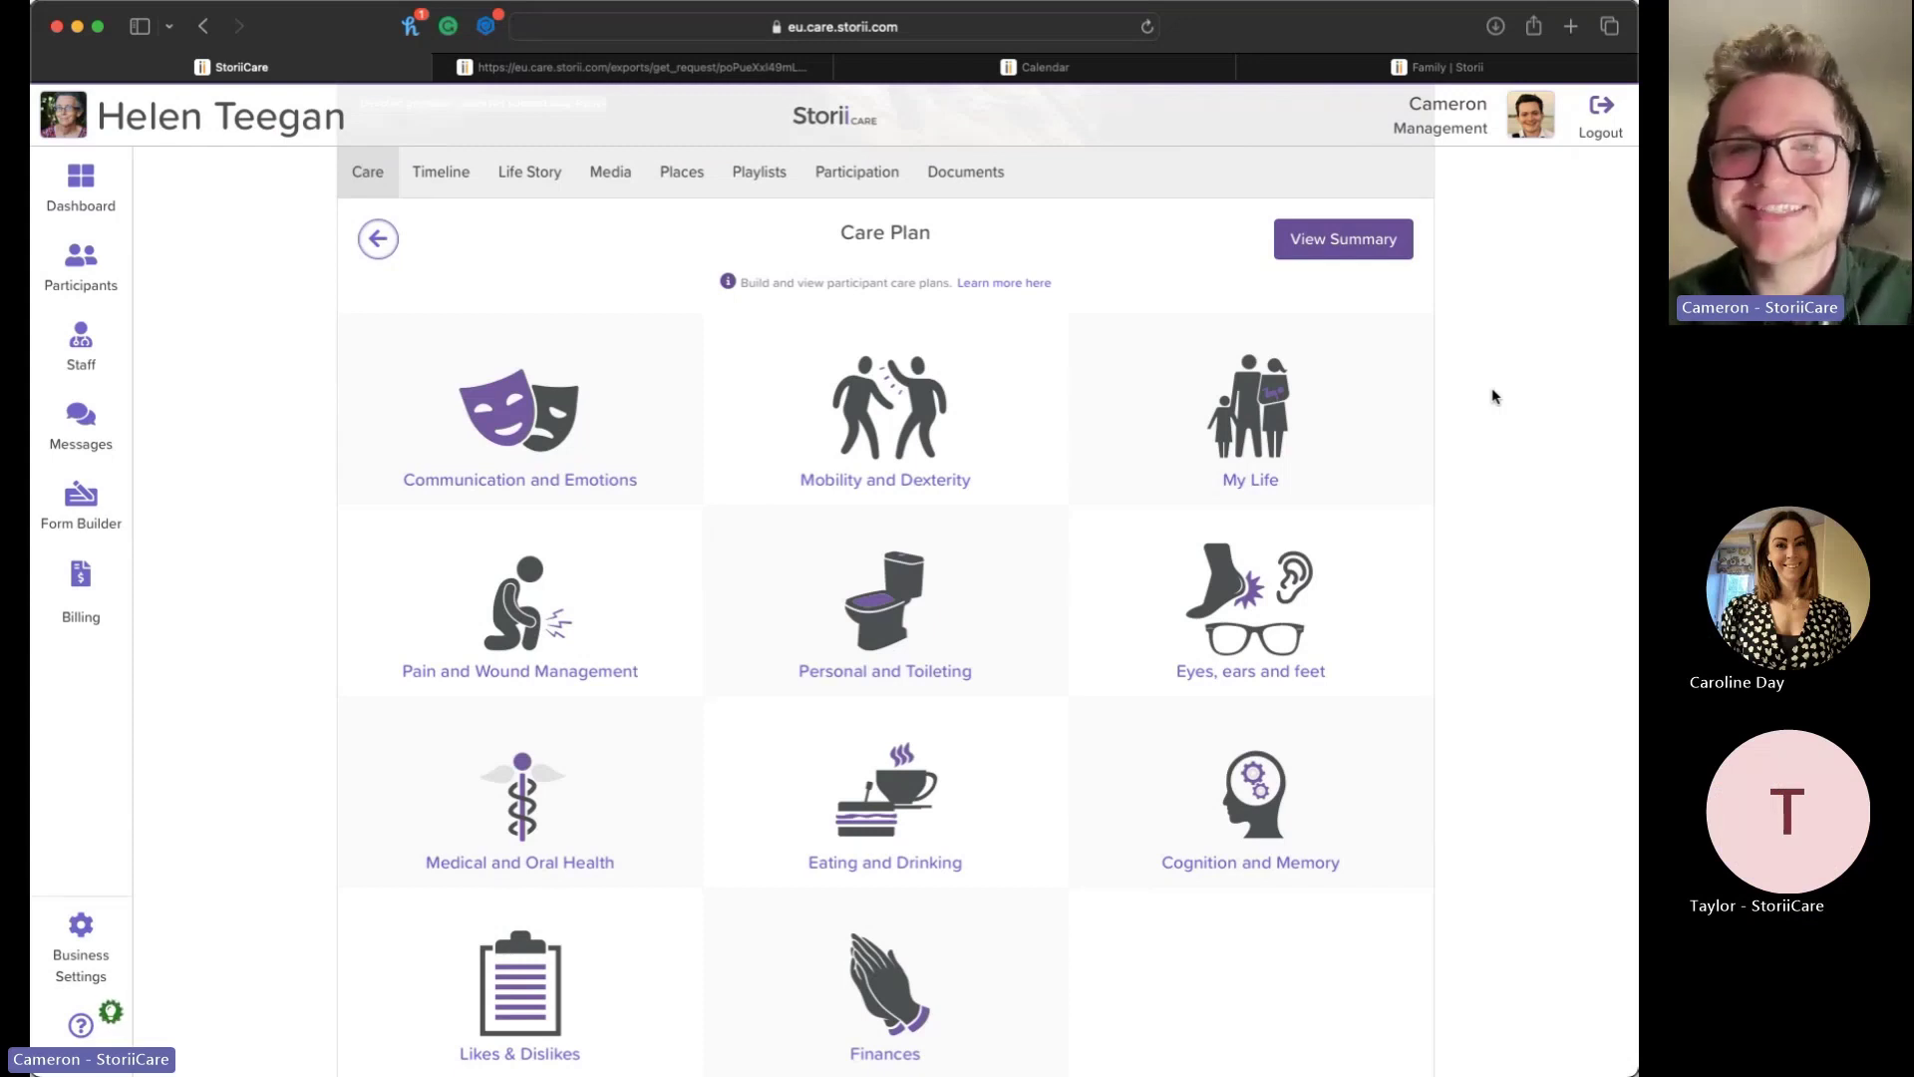
# Step: Look over the Care Plan categories, then open Communication and Emotions to view its summary, care plans and update notes
pyautogui.scroll(-2, 1494, 396)
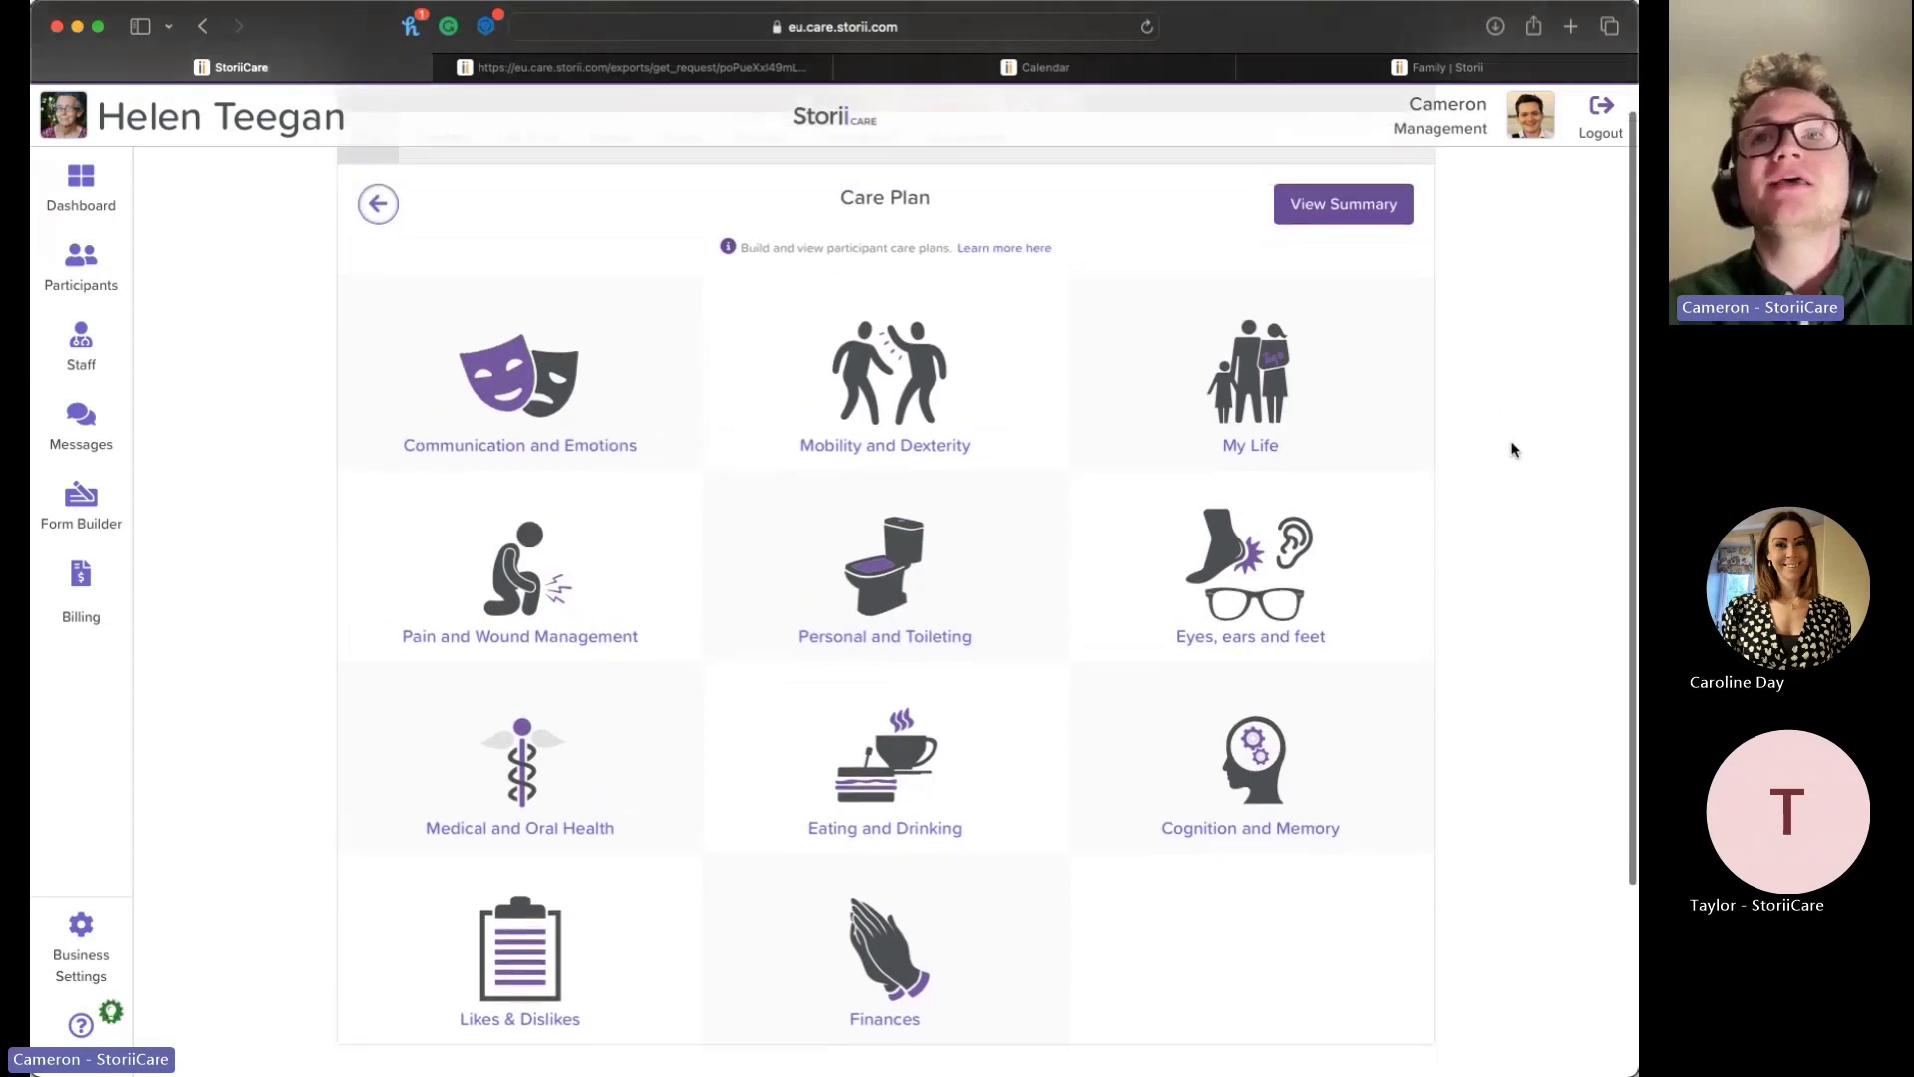
pyautogui.scroll(2, 1510, 446)
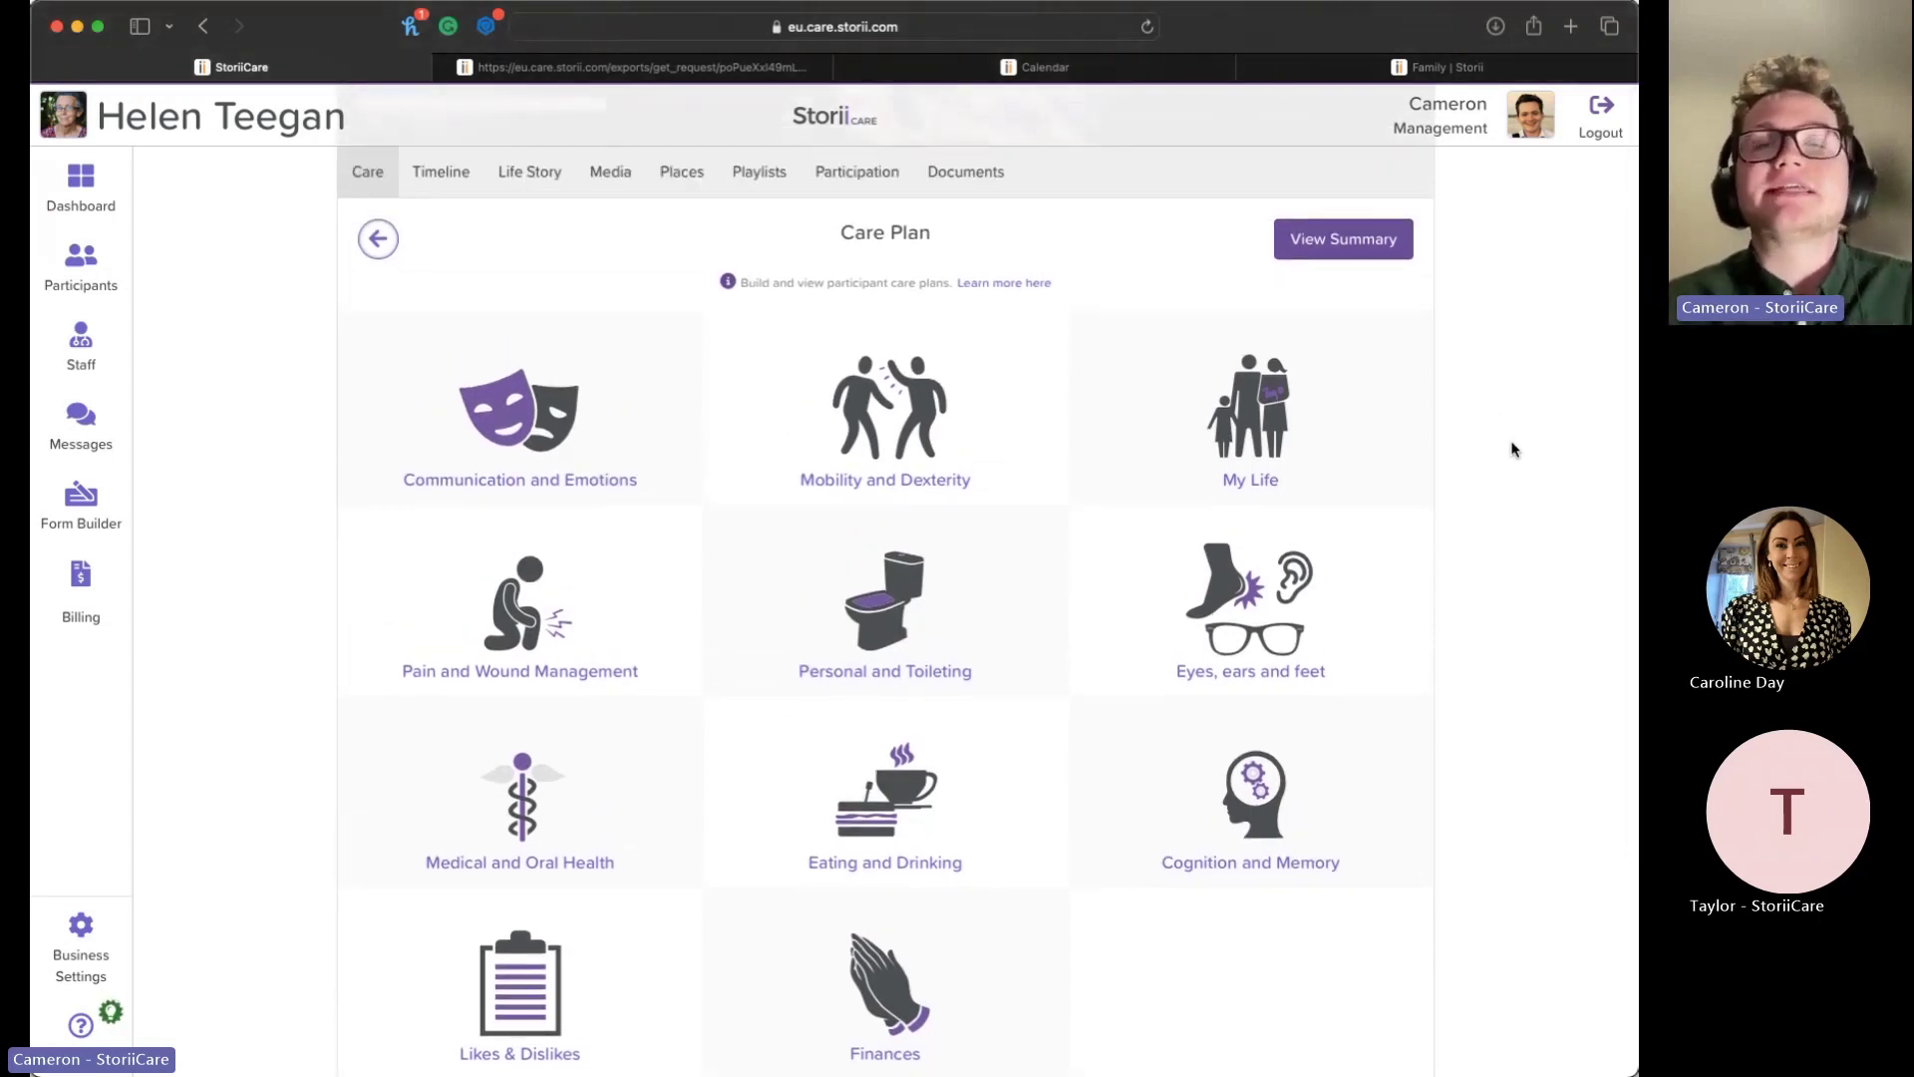
pyautogui.scroll(-2, 1511, 449)
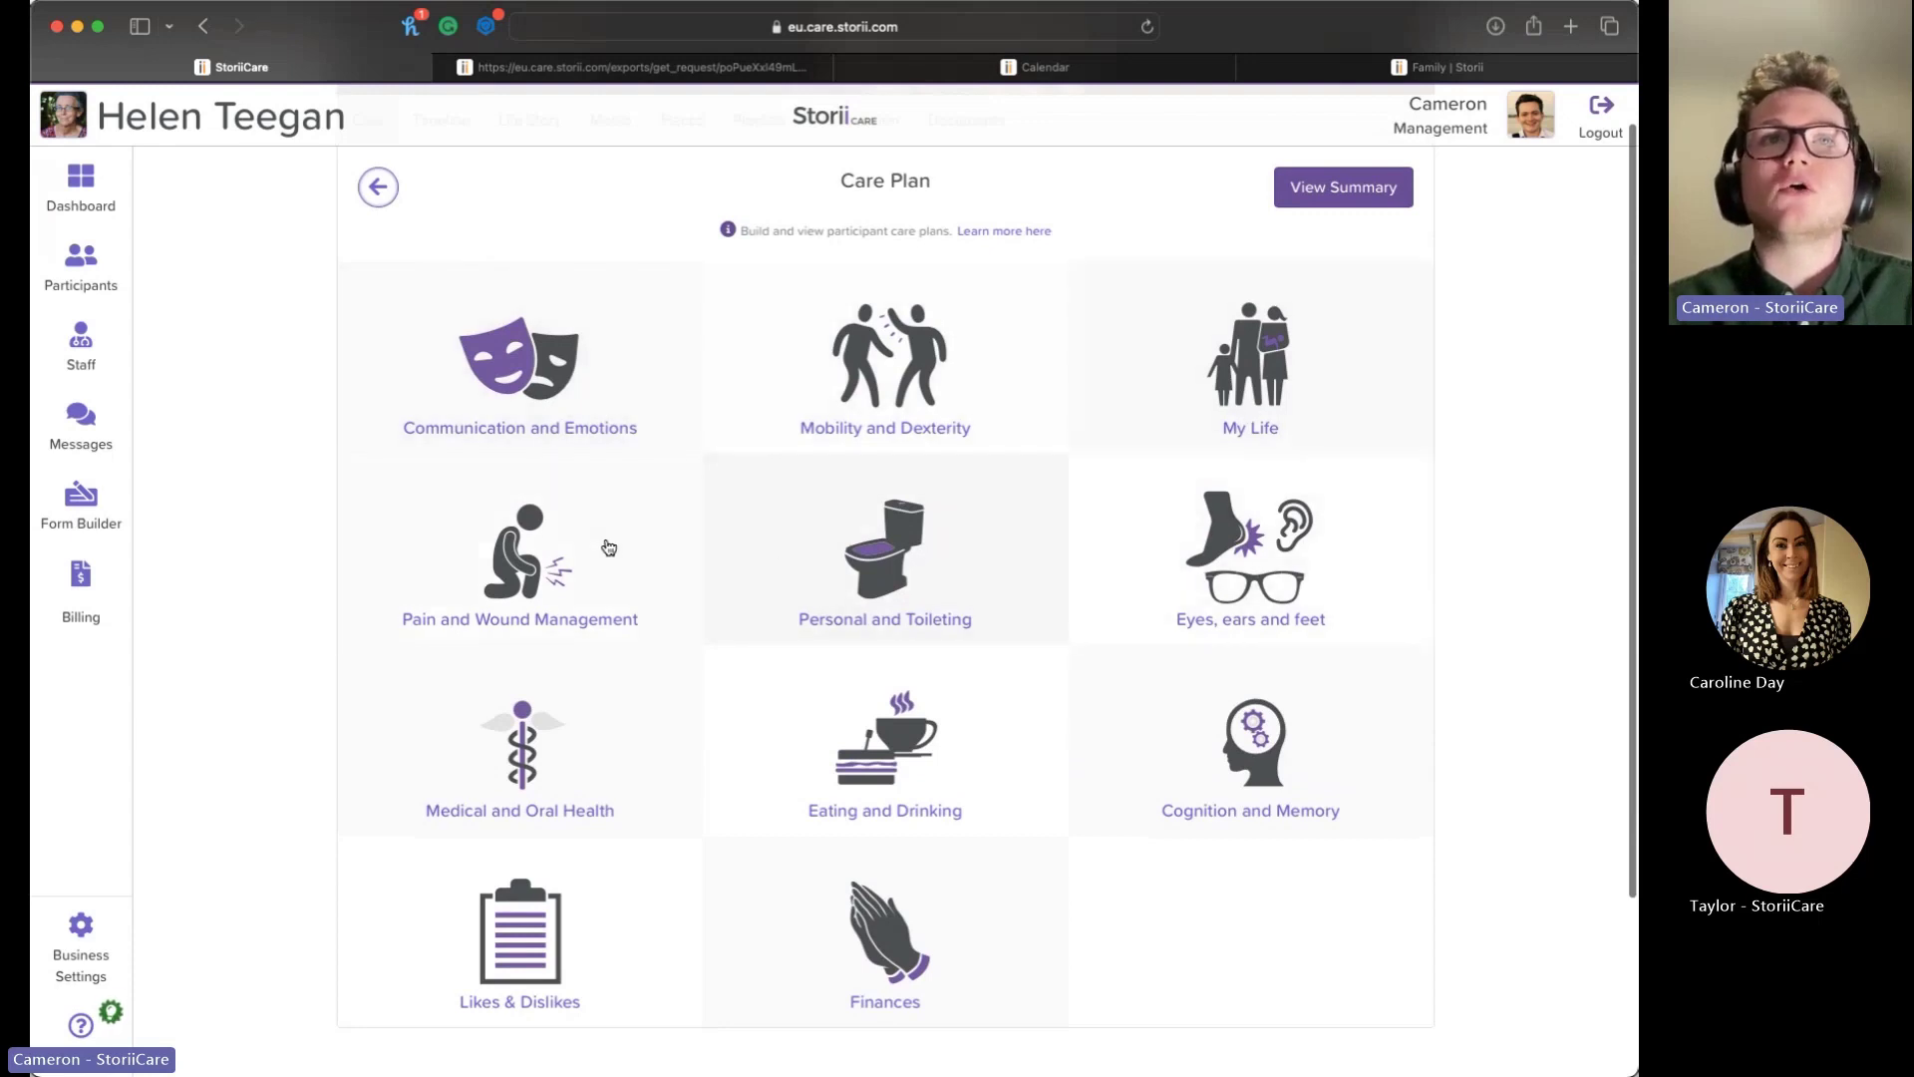
pyautogui.scroll(-1, 878, 588)
pyautogui.scroll(1, 865, 608)
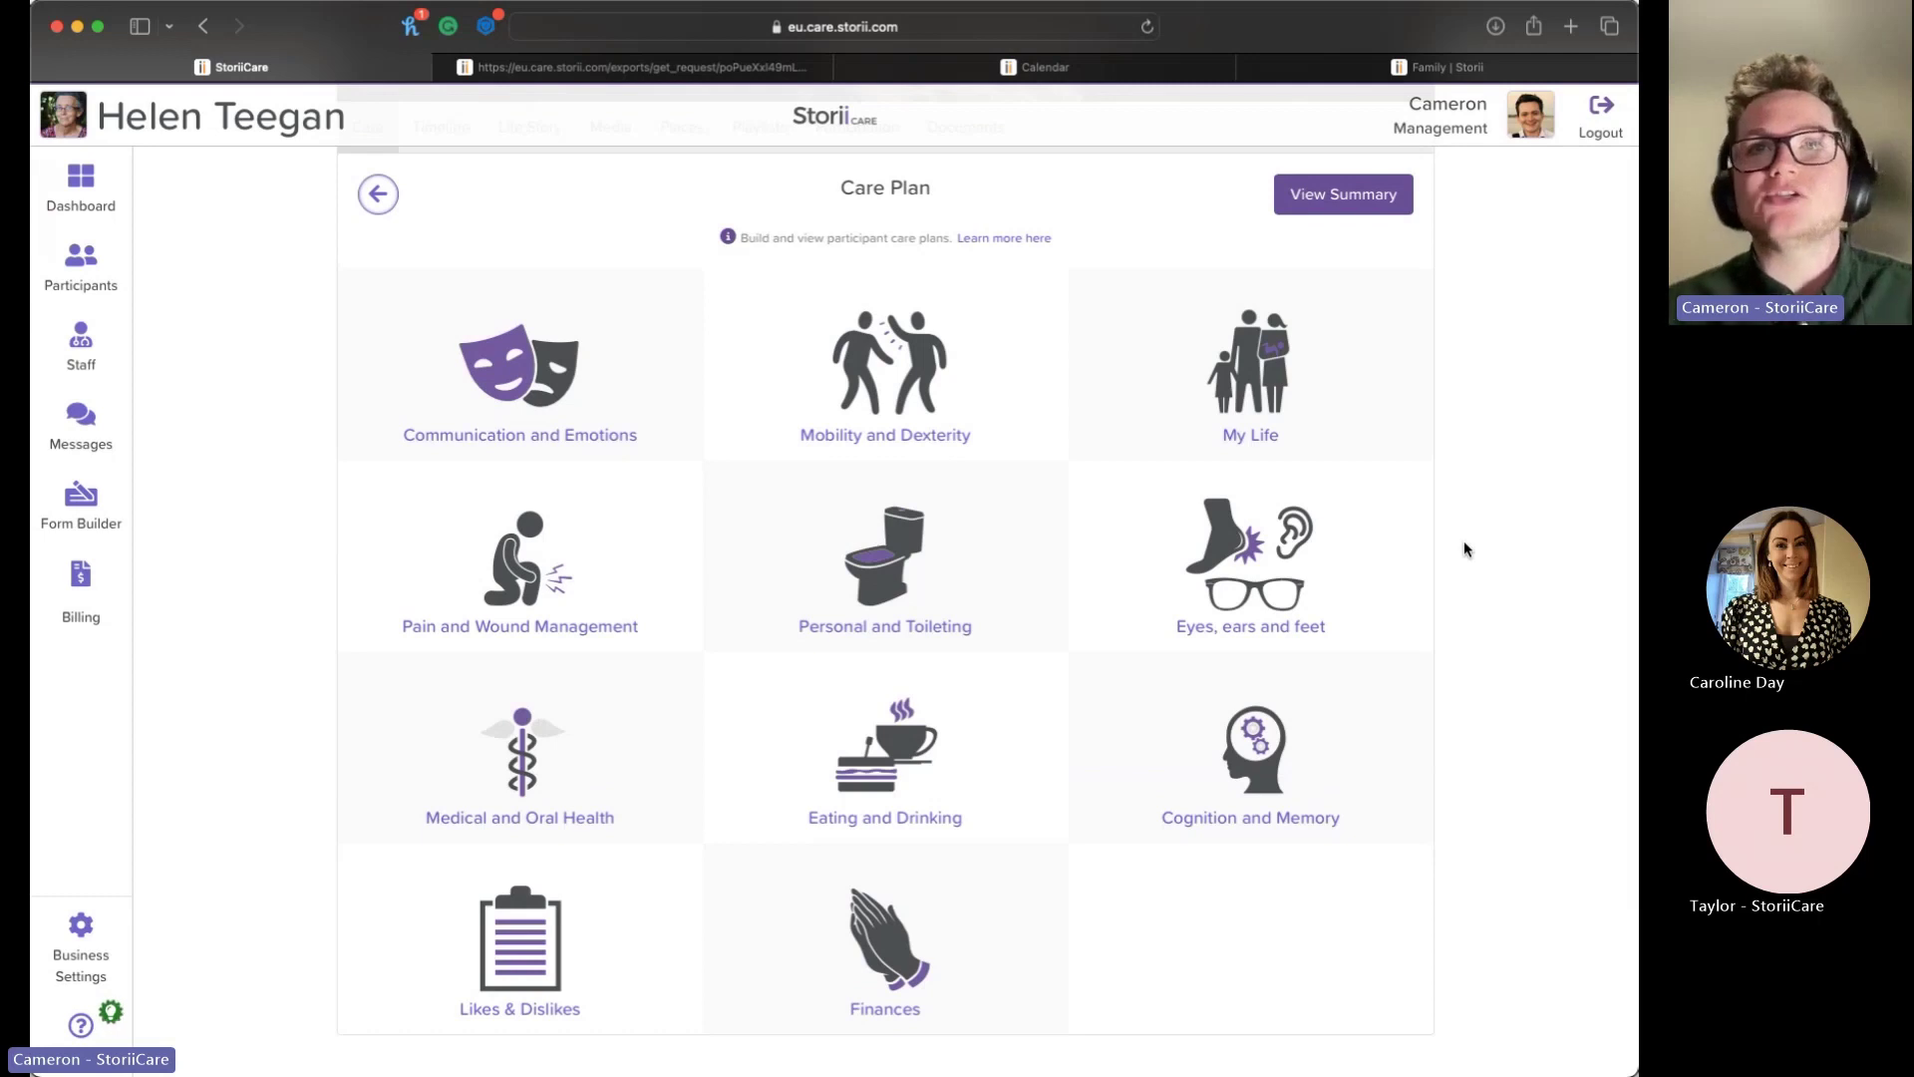
pyautogui.scroll(2, 1463, 547)
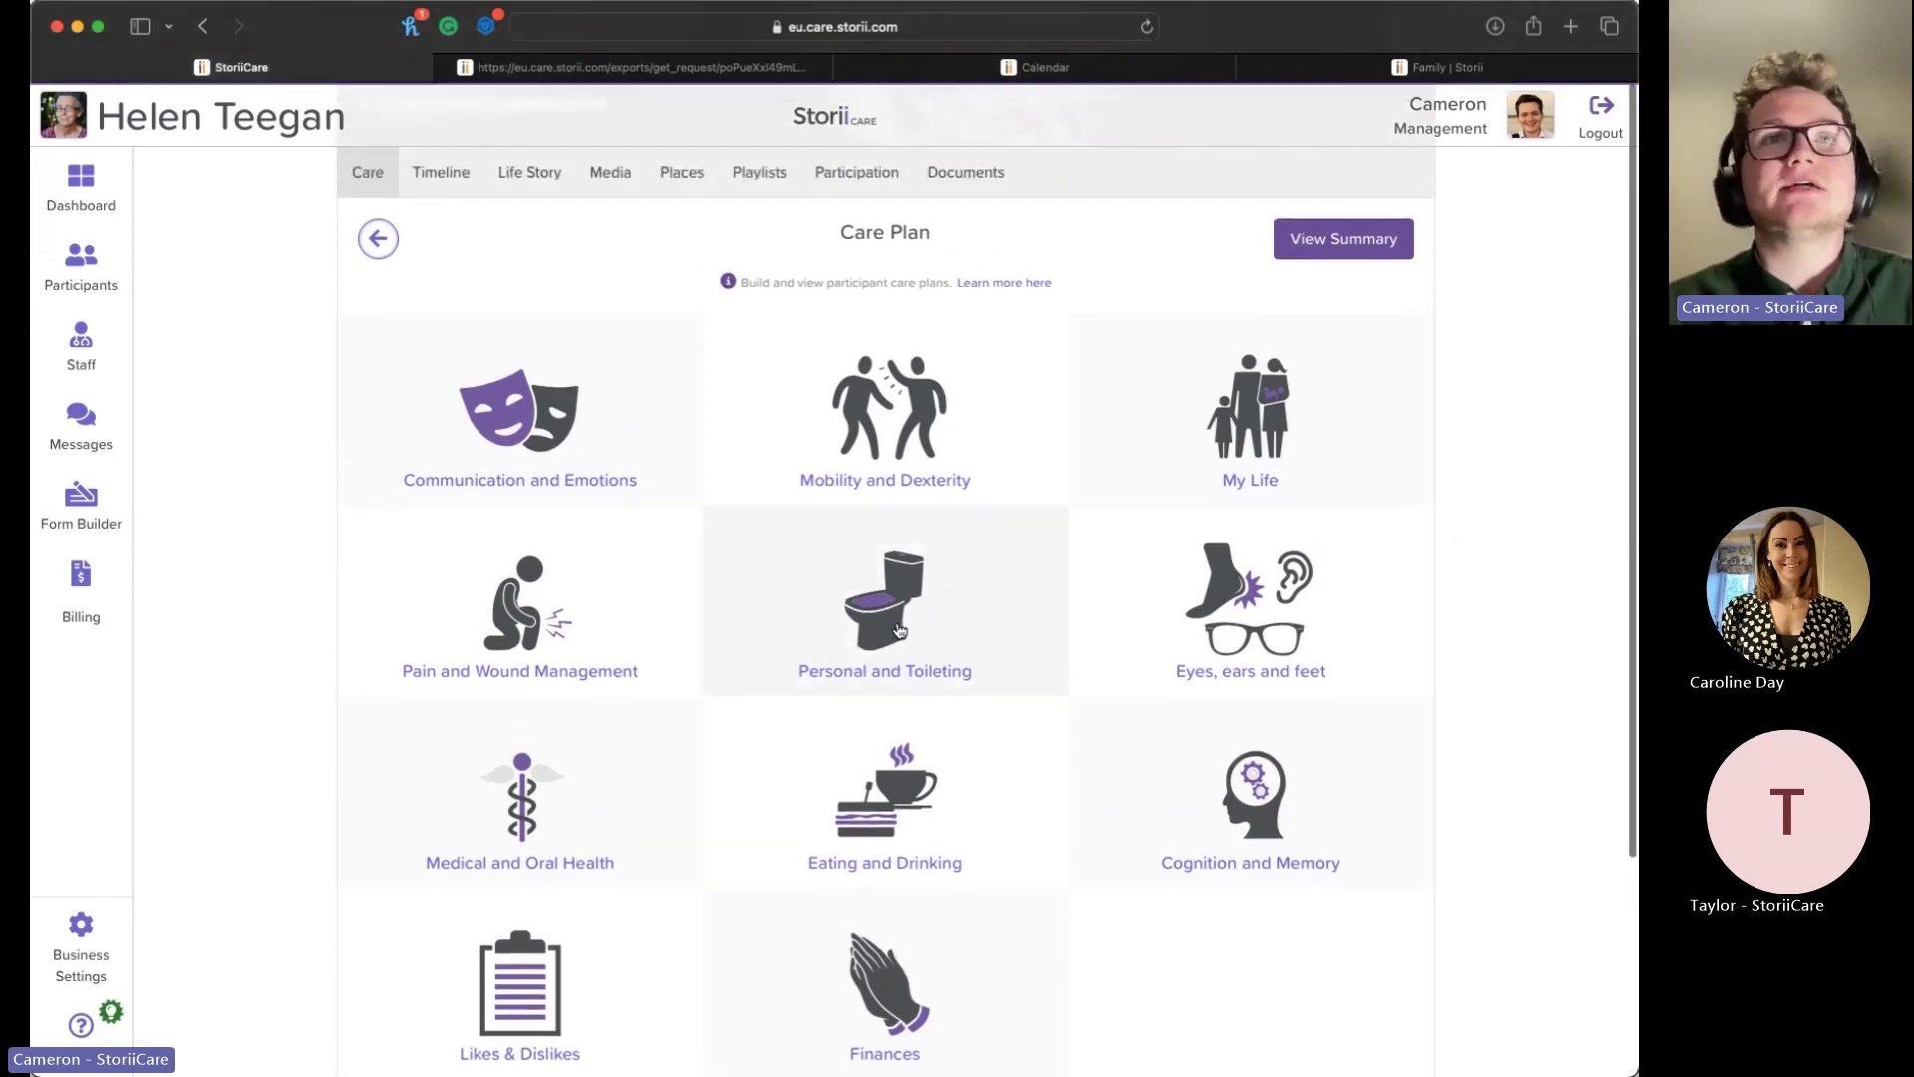
pyautogui.click(516, 401)
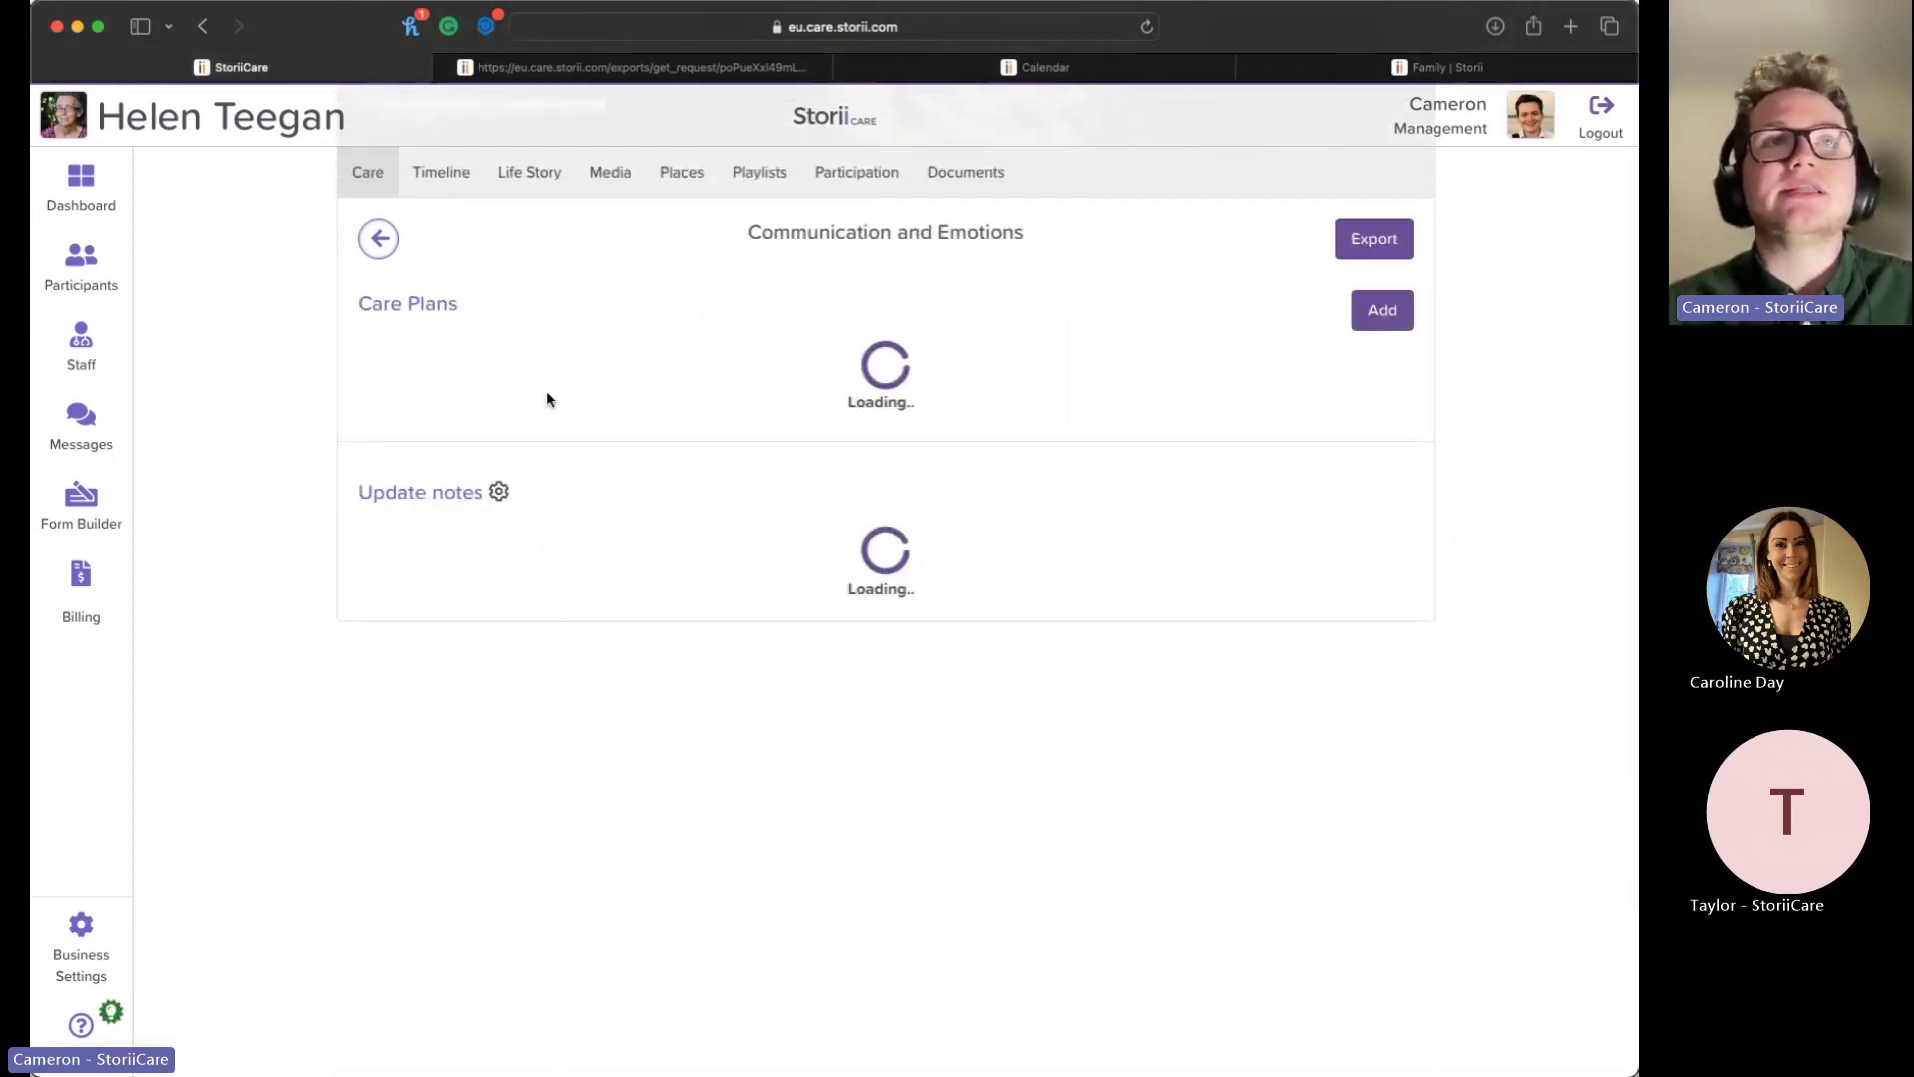
pyautogui.scroll(-1, 1474, 403)
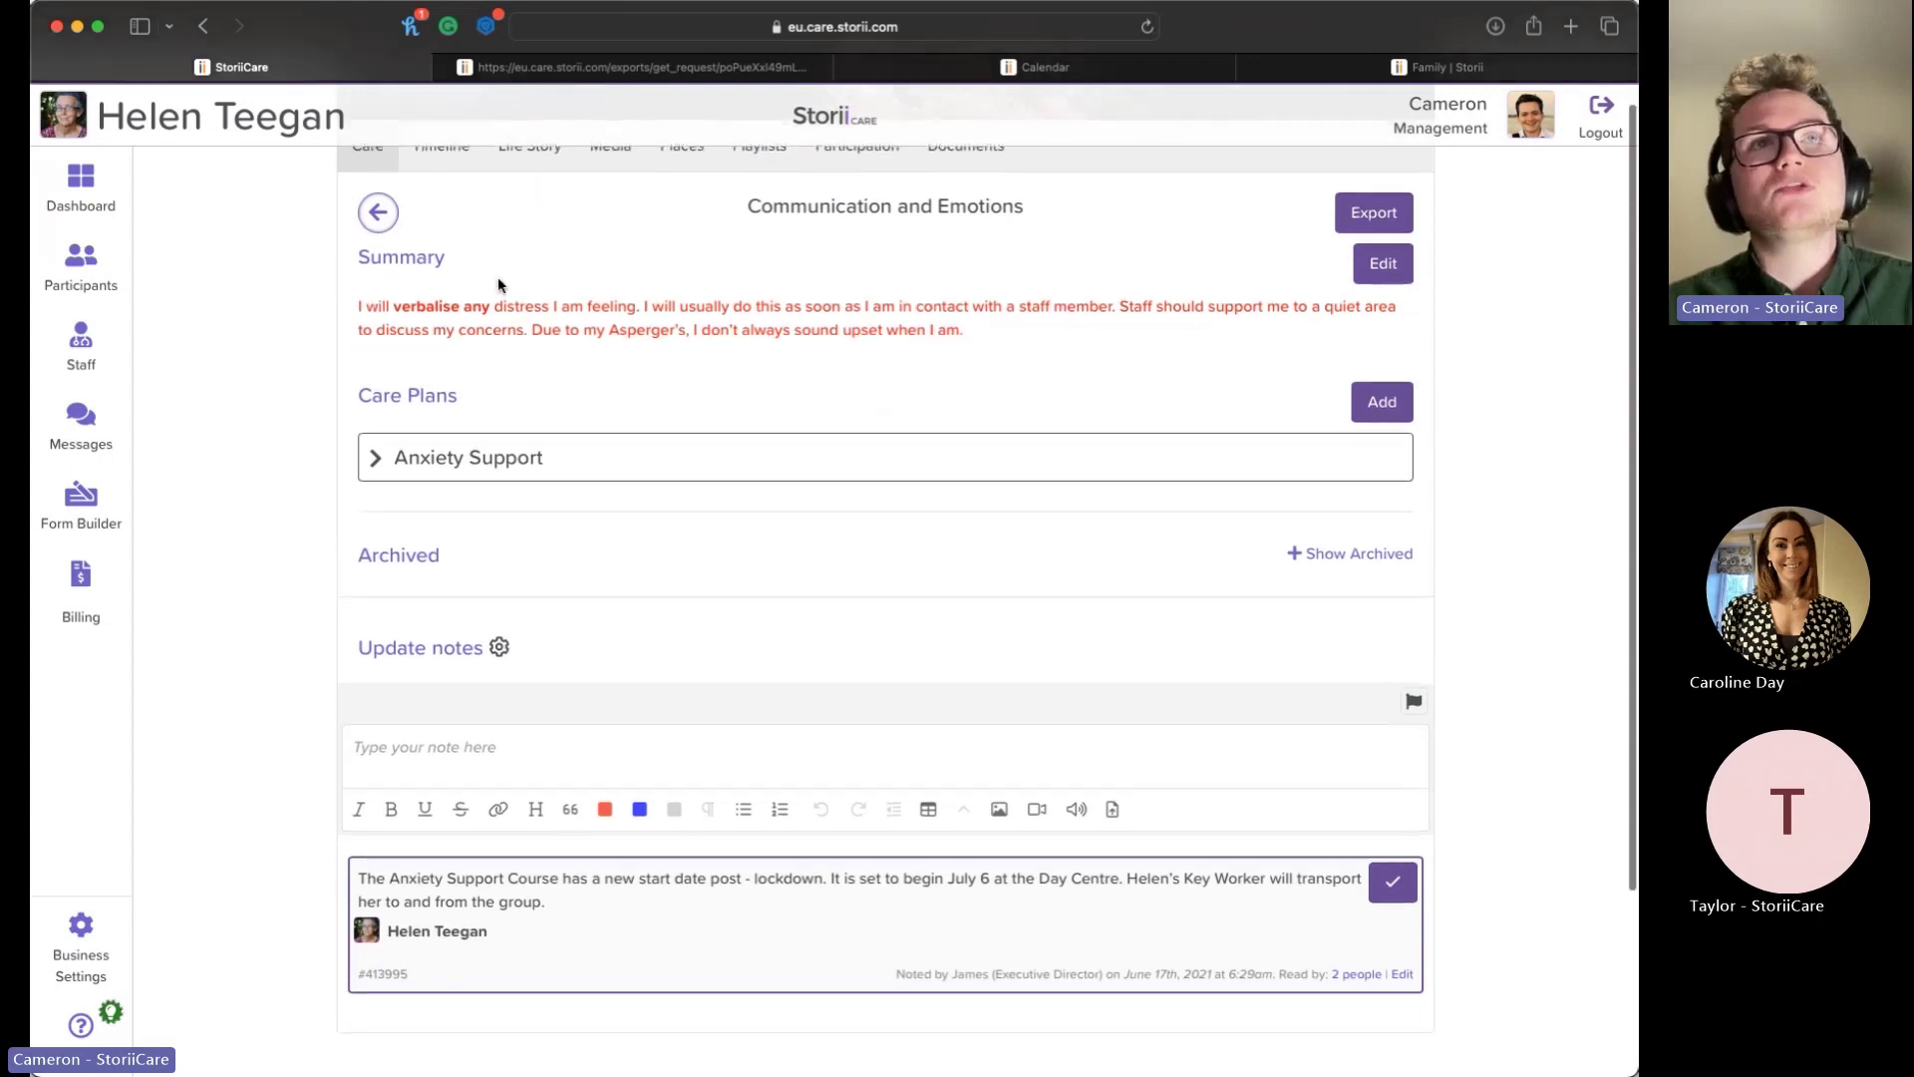
# Step: Draft a bold update note reading "Test Note" in the Communication and Emotions section
pyautogui.scroll(-1, 485, 294)
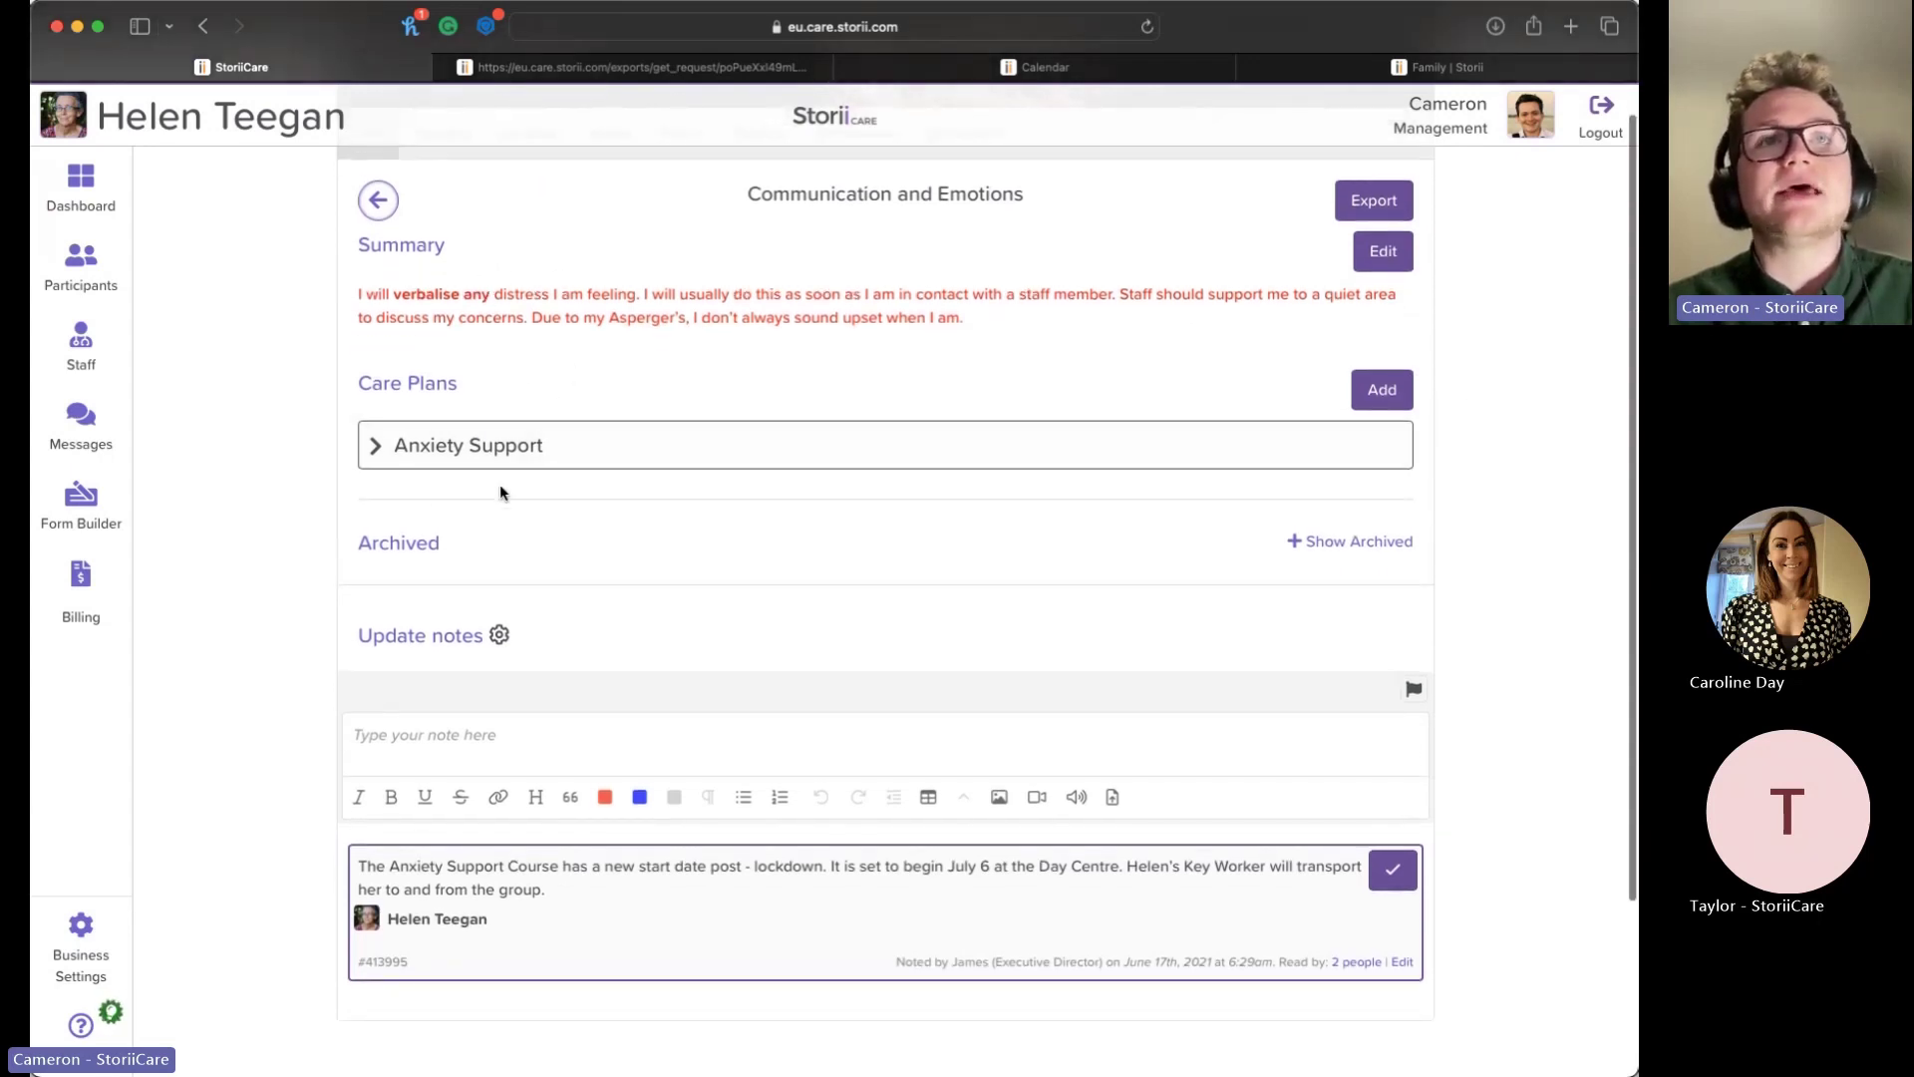
pyautogui.scroll(-1, 501, 488)
pyautogui.scroll(-2, 782, 585)
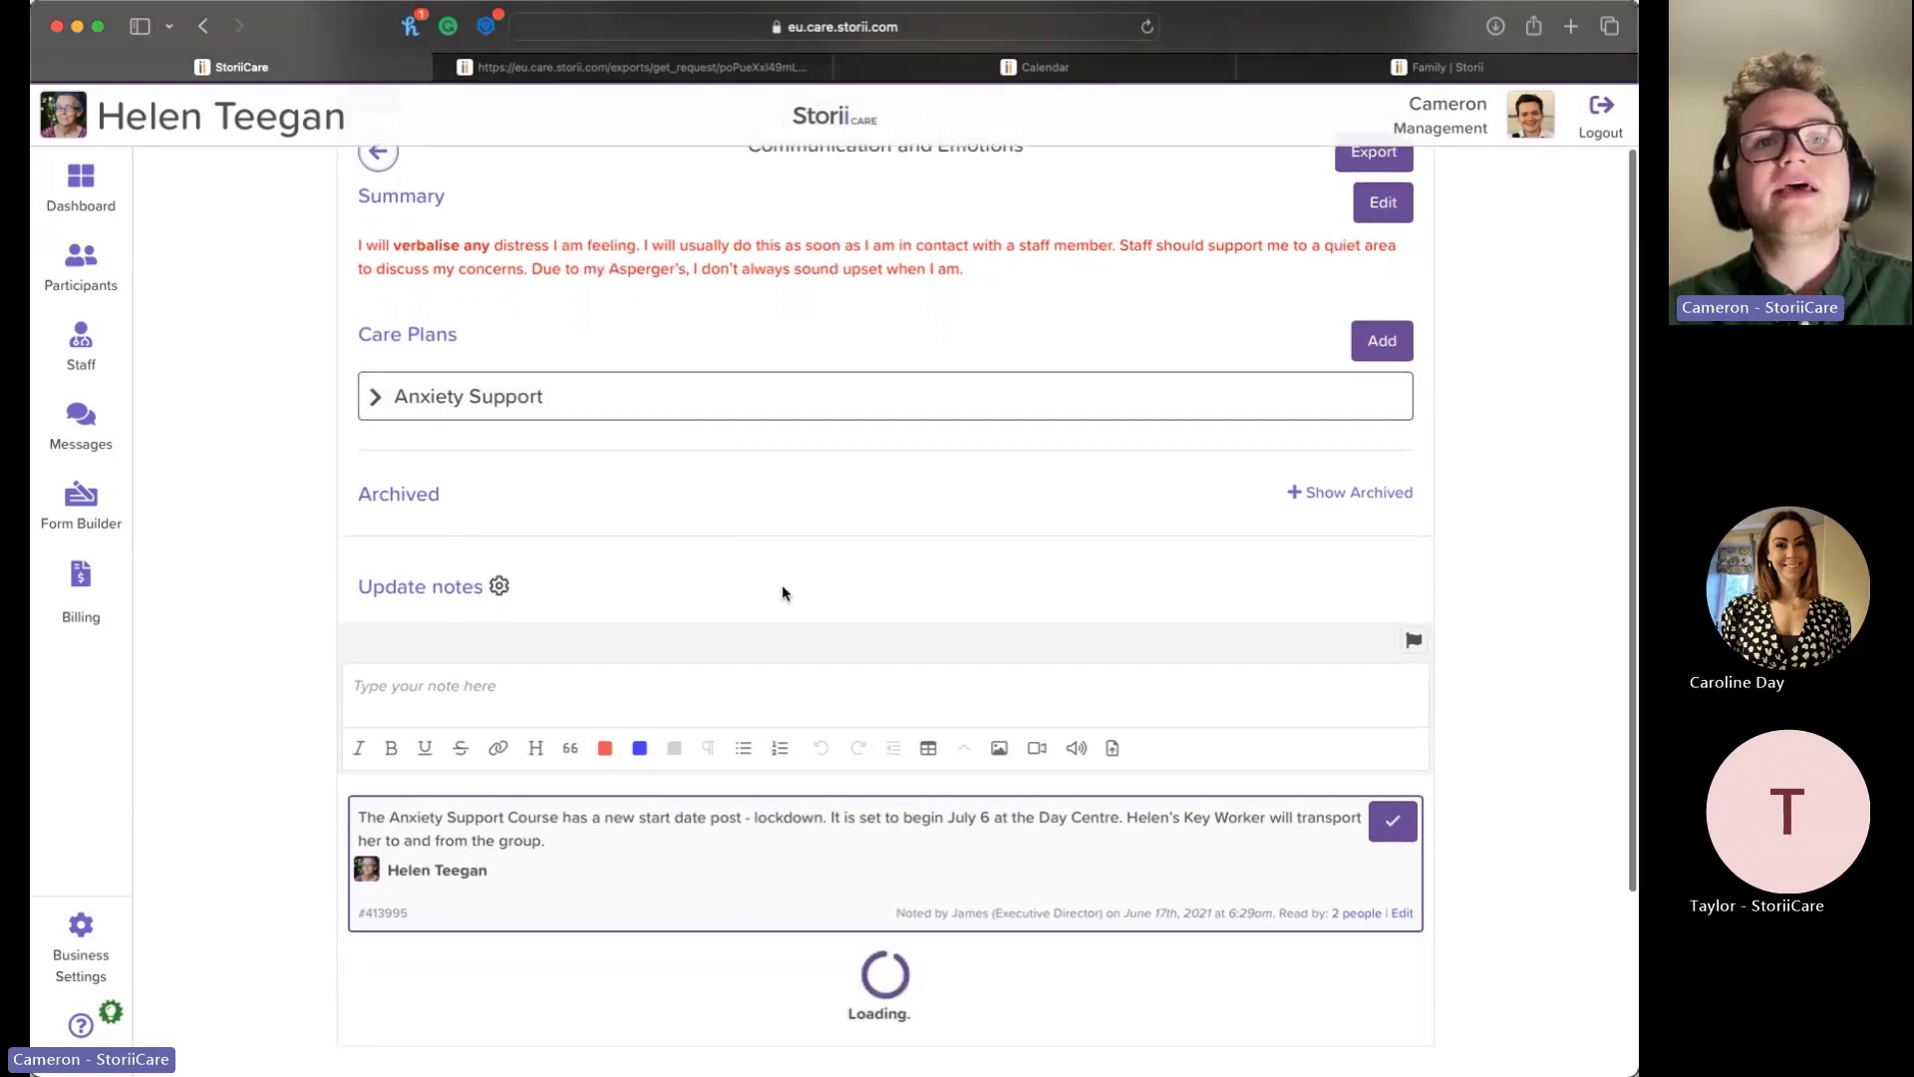
pyautogui.scroll(2, 1484, 624)
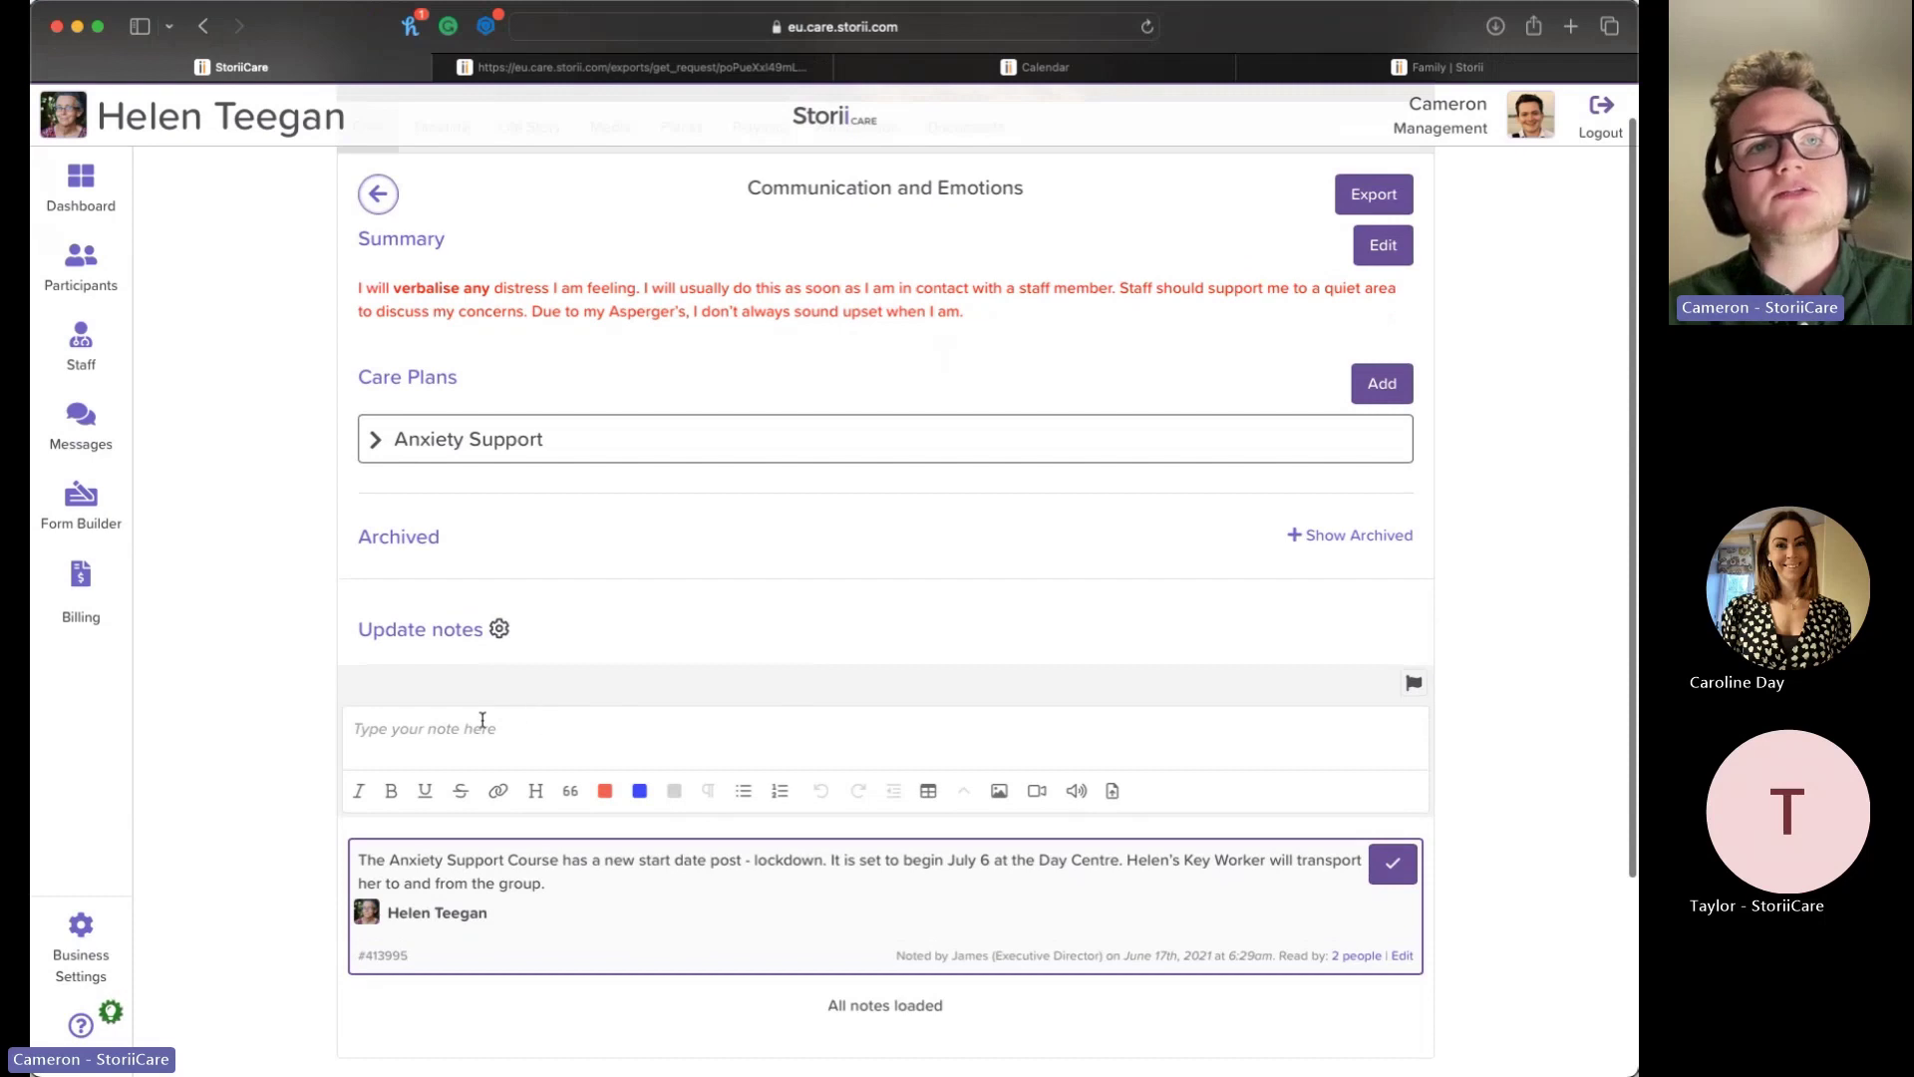
pyautogui.click(529, 723)
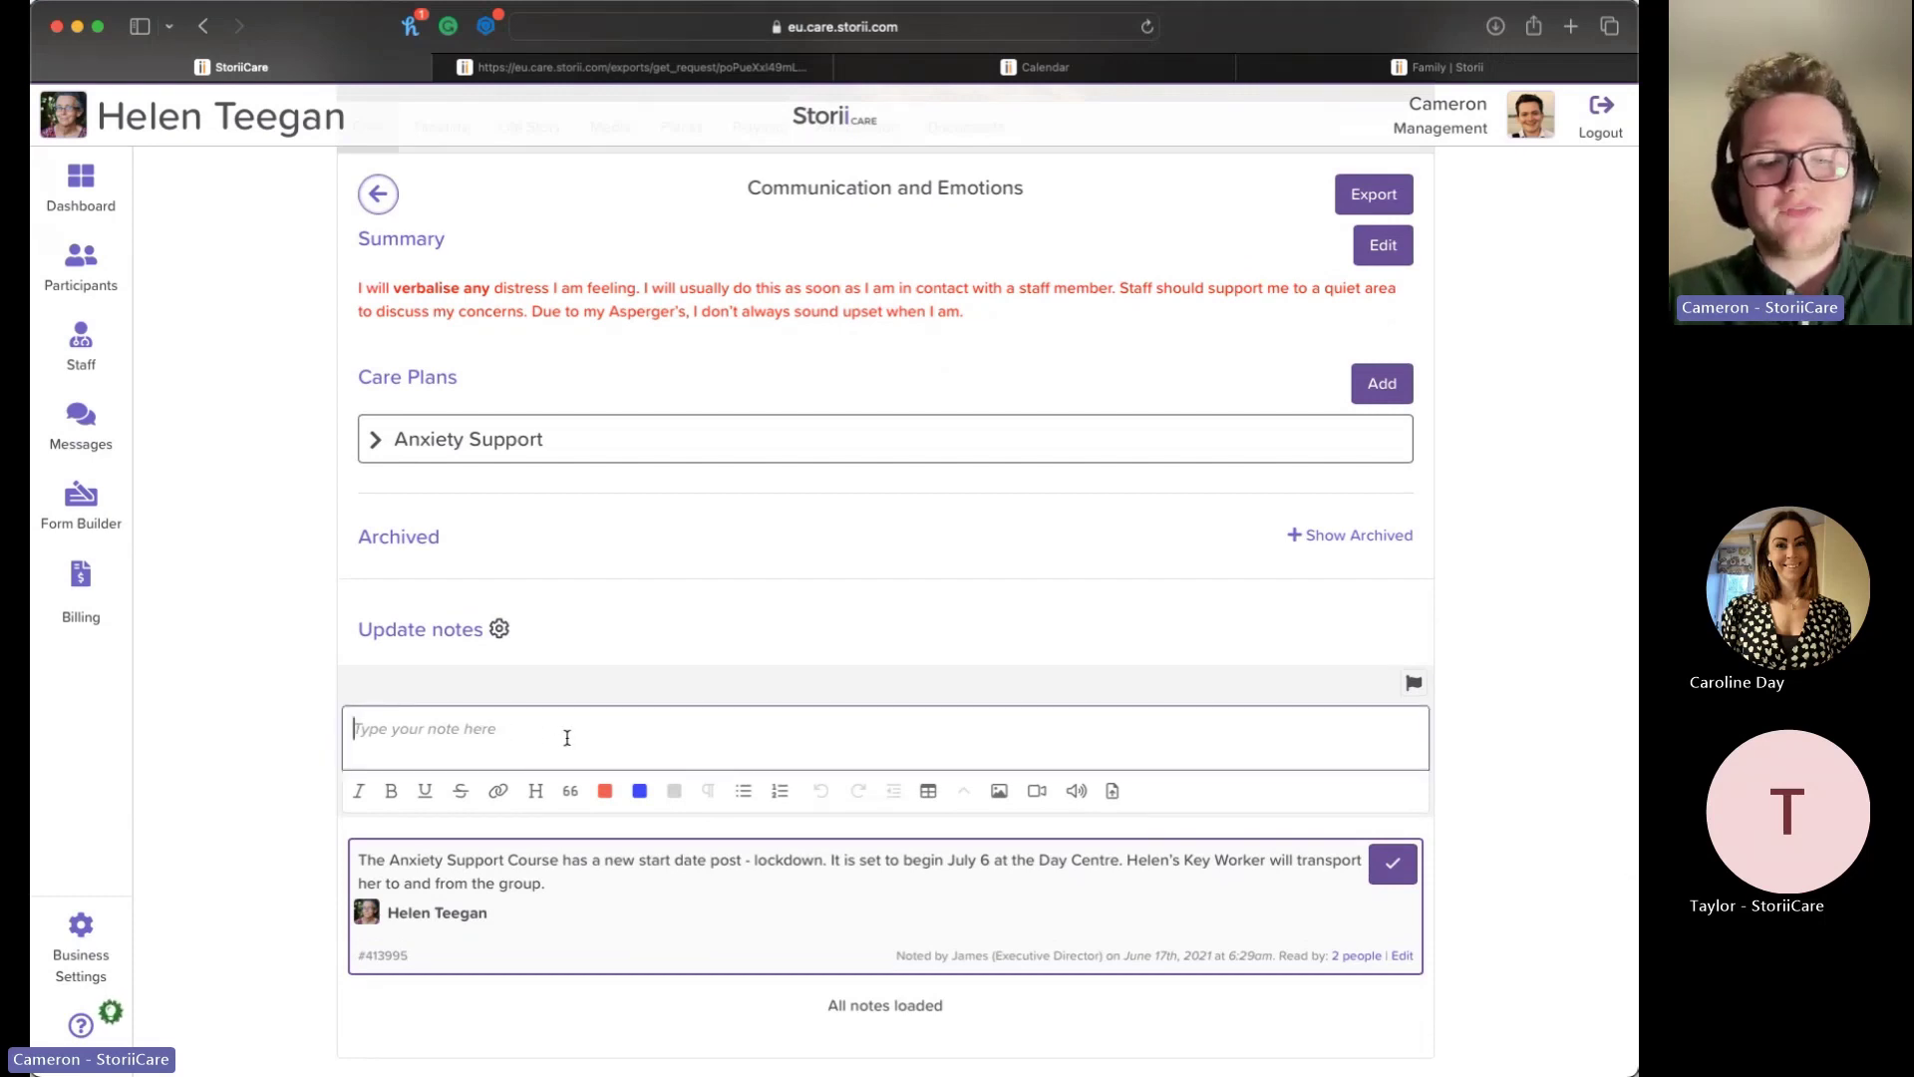
pyautogui.write('Test Note')
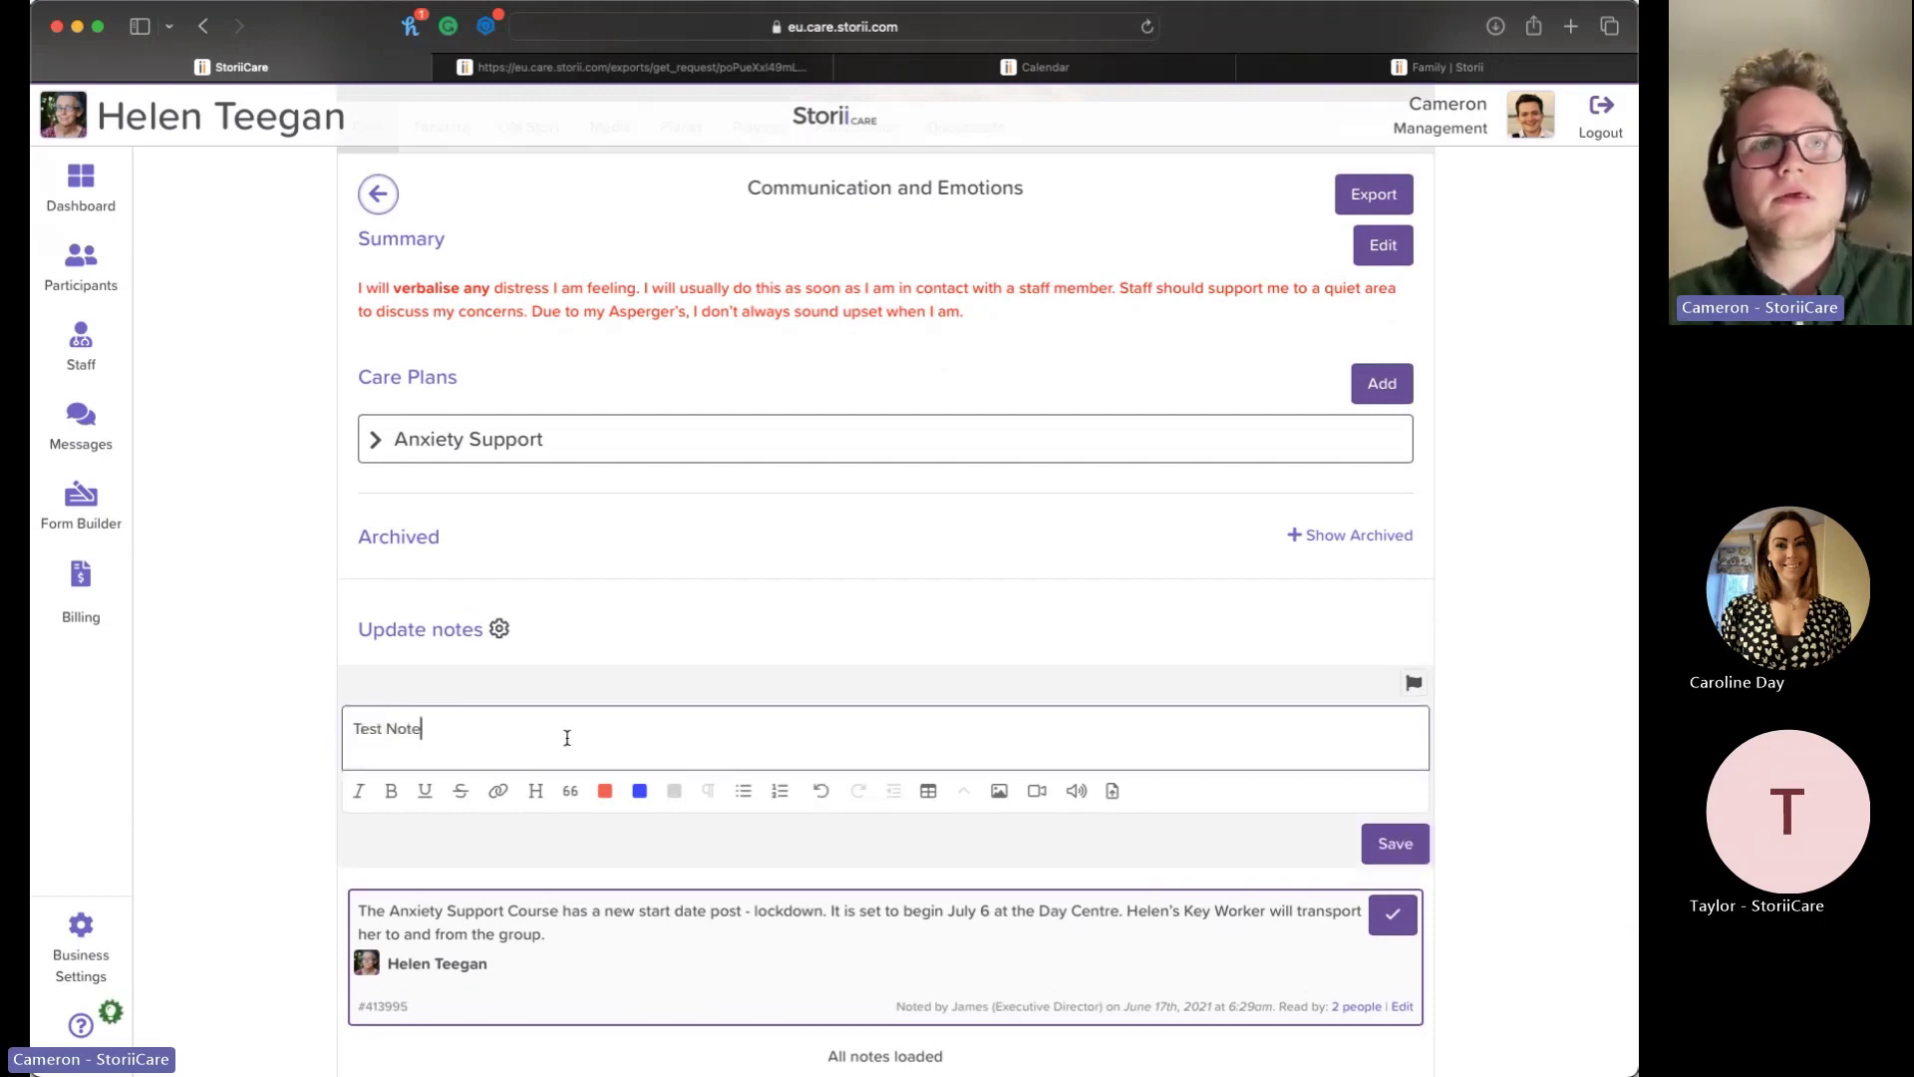
pyautogui.press('cmd+a')
pyautogui.click(391, 791)
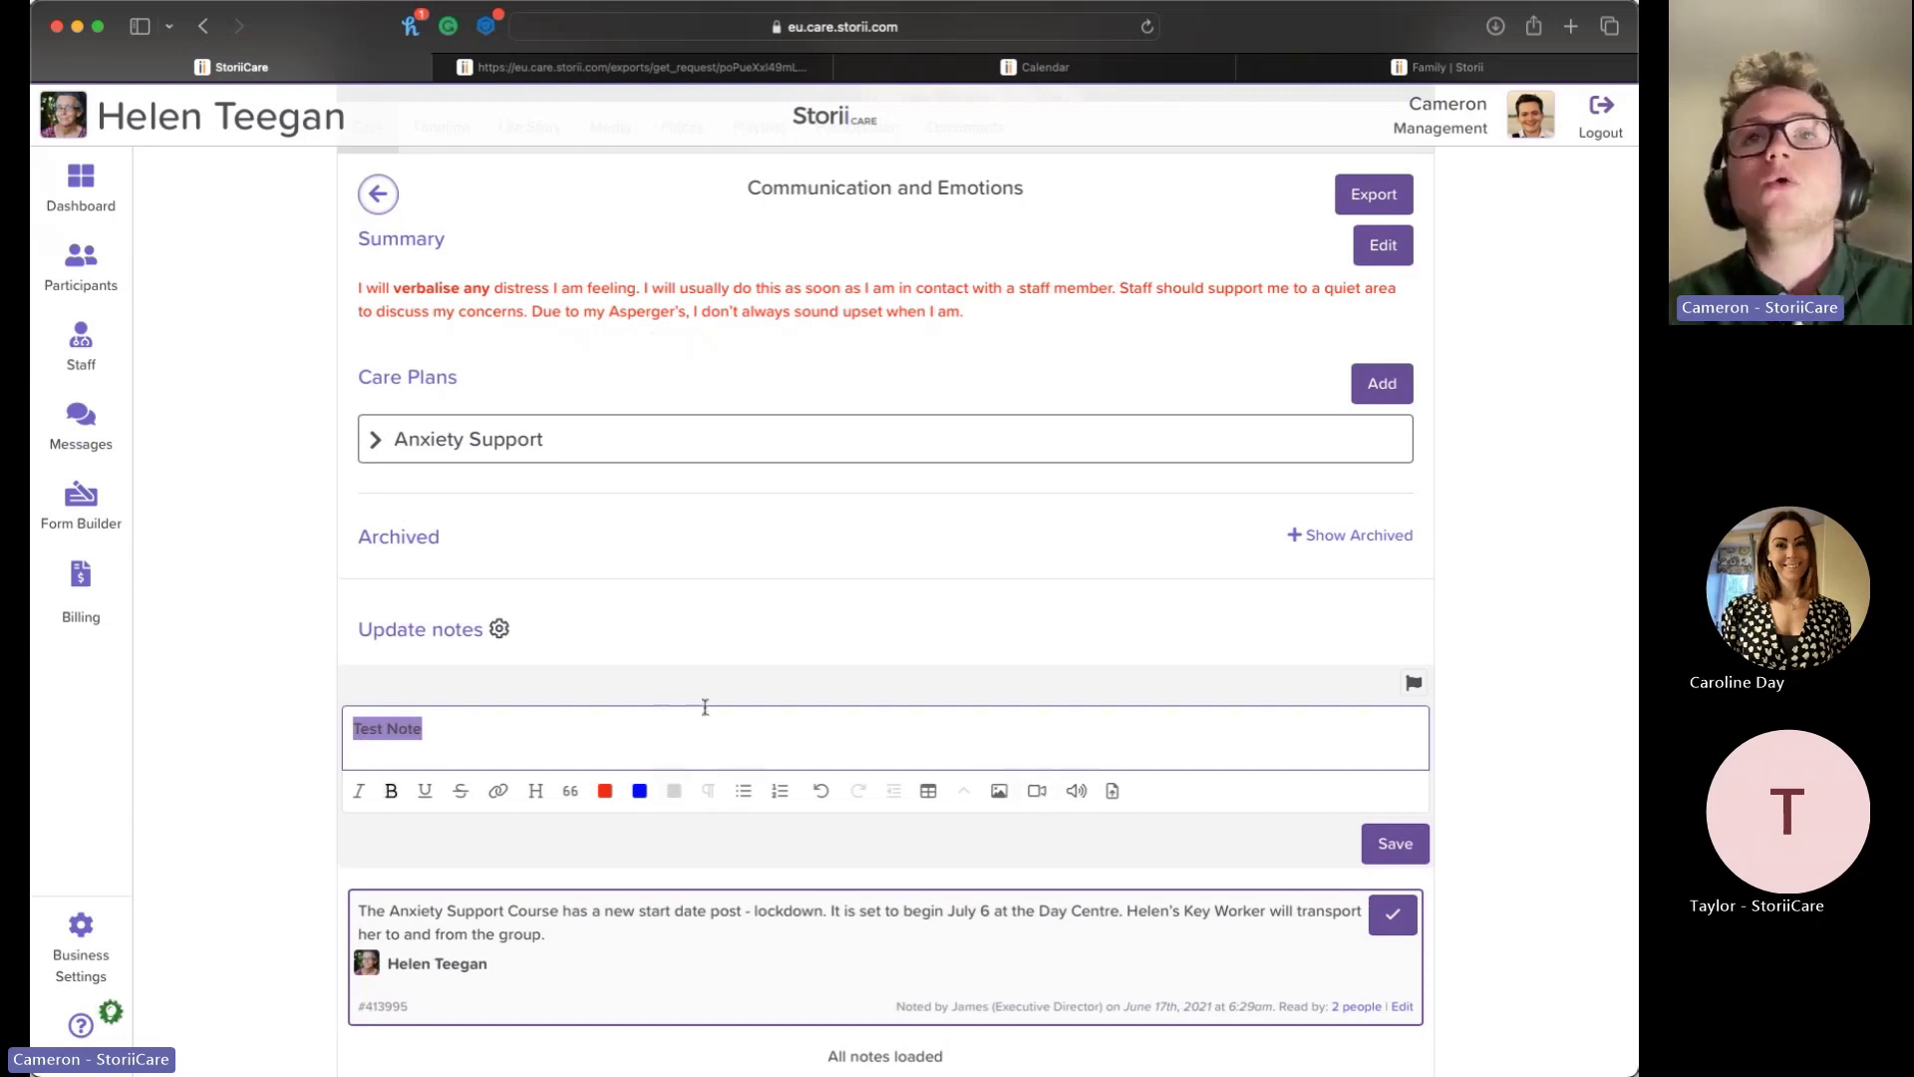
# Step: Expand the Anxiety Support care plan and read its details, review date, support plan, preferences and related outcomes
pyautogui.scroll(1, 704, 688)
pyautogui.click(841, 483)
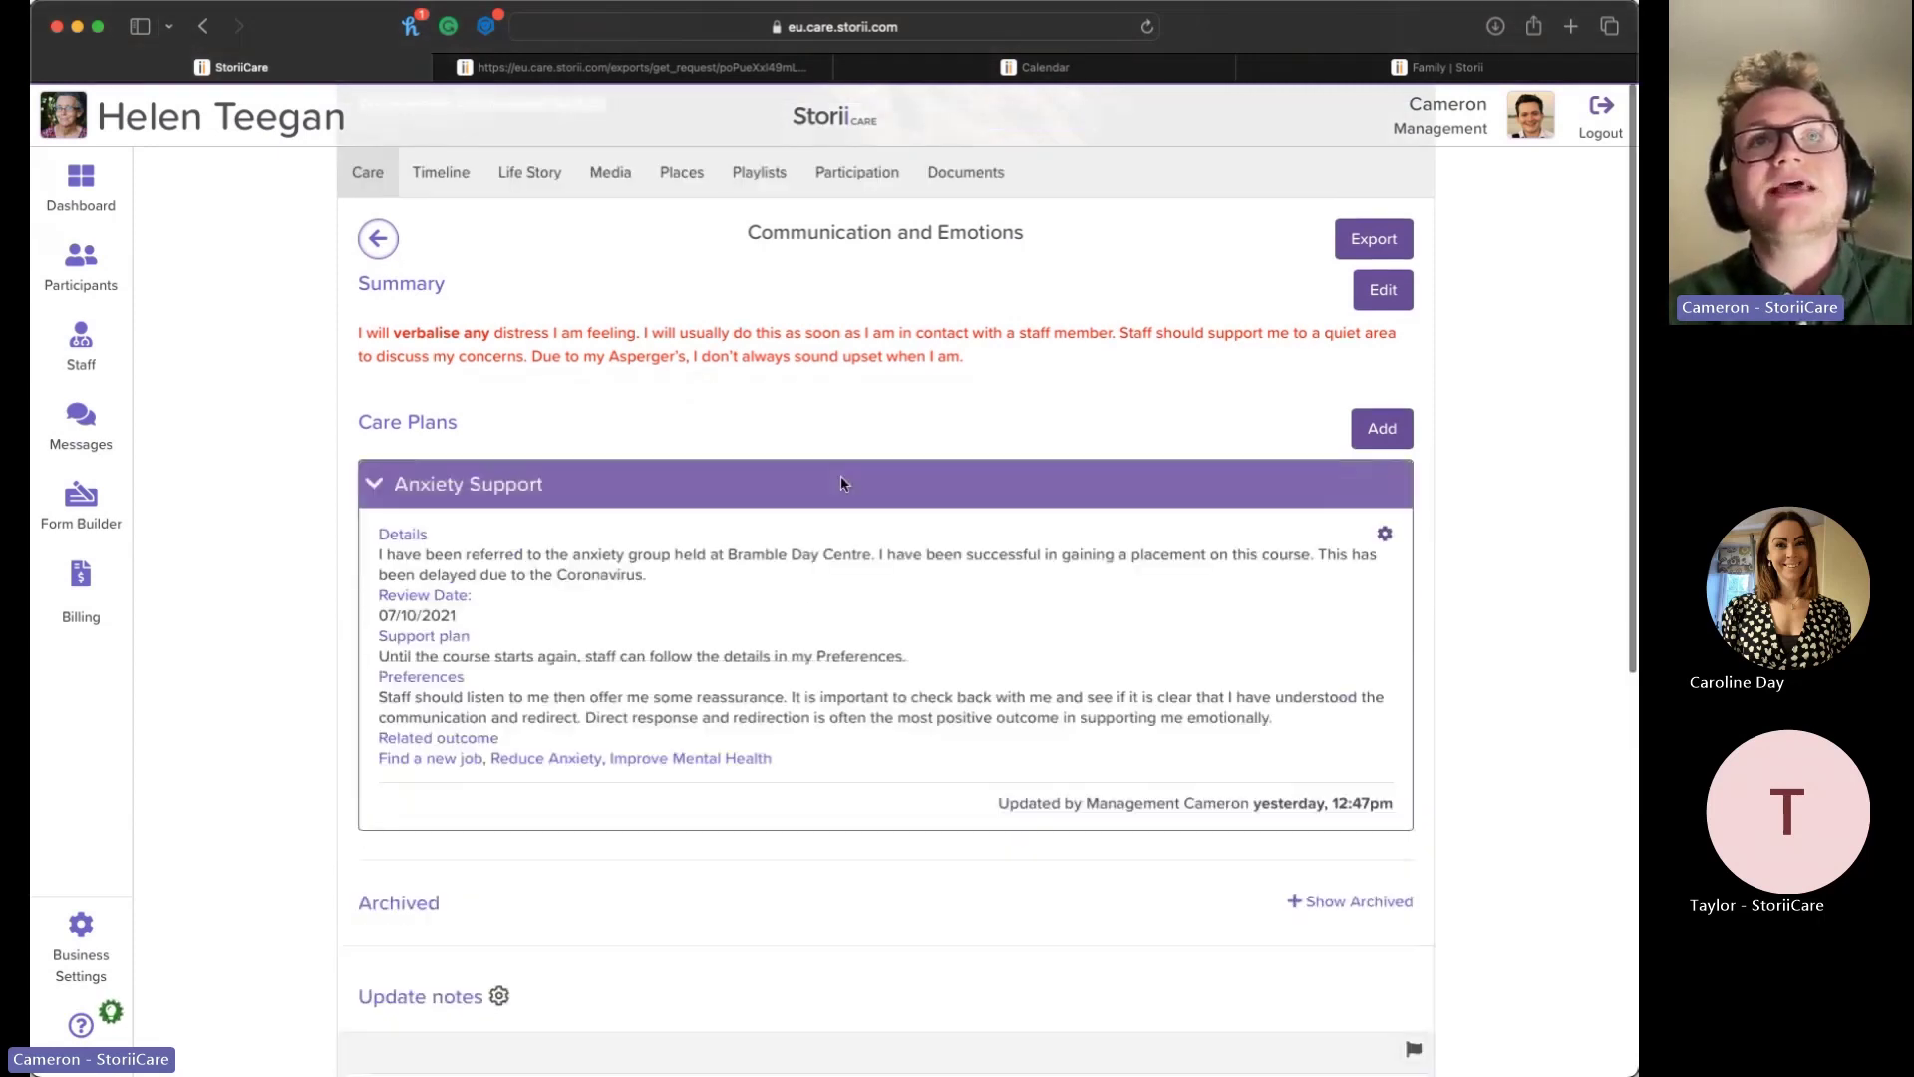
pyautogui.scroll(-1, 805, 375)
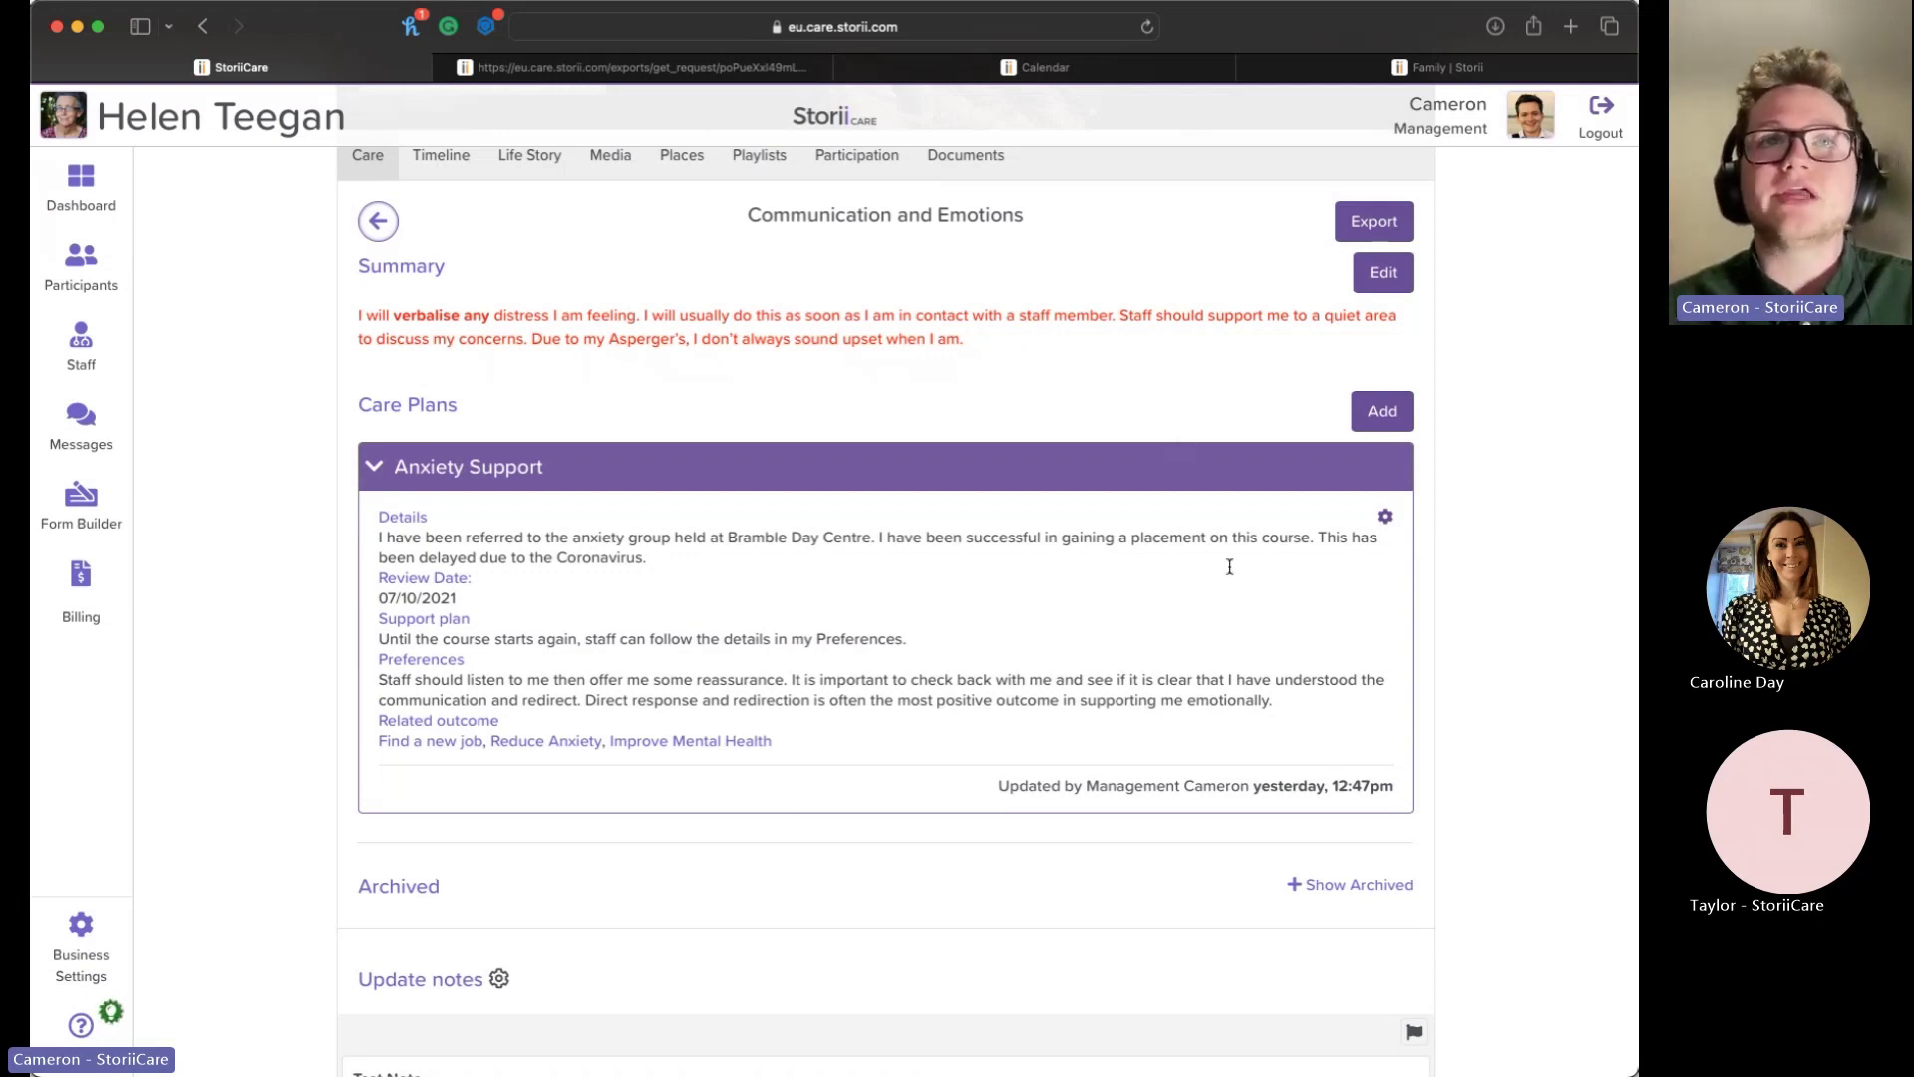
pyautogui.scroll(-1, 1230, 566)
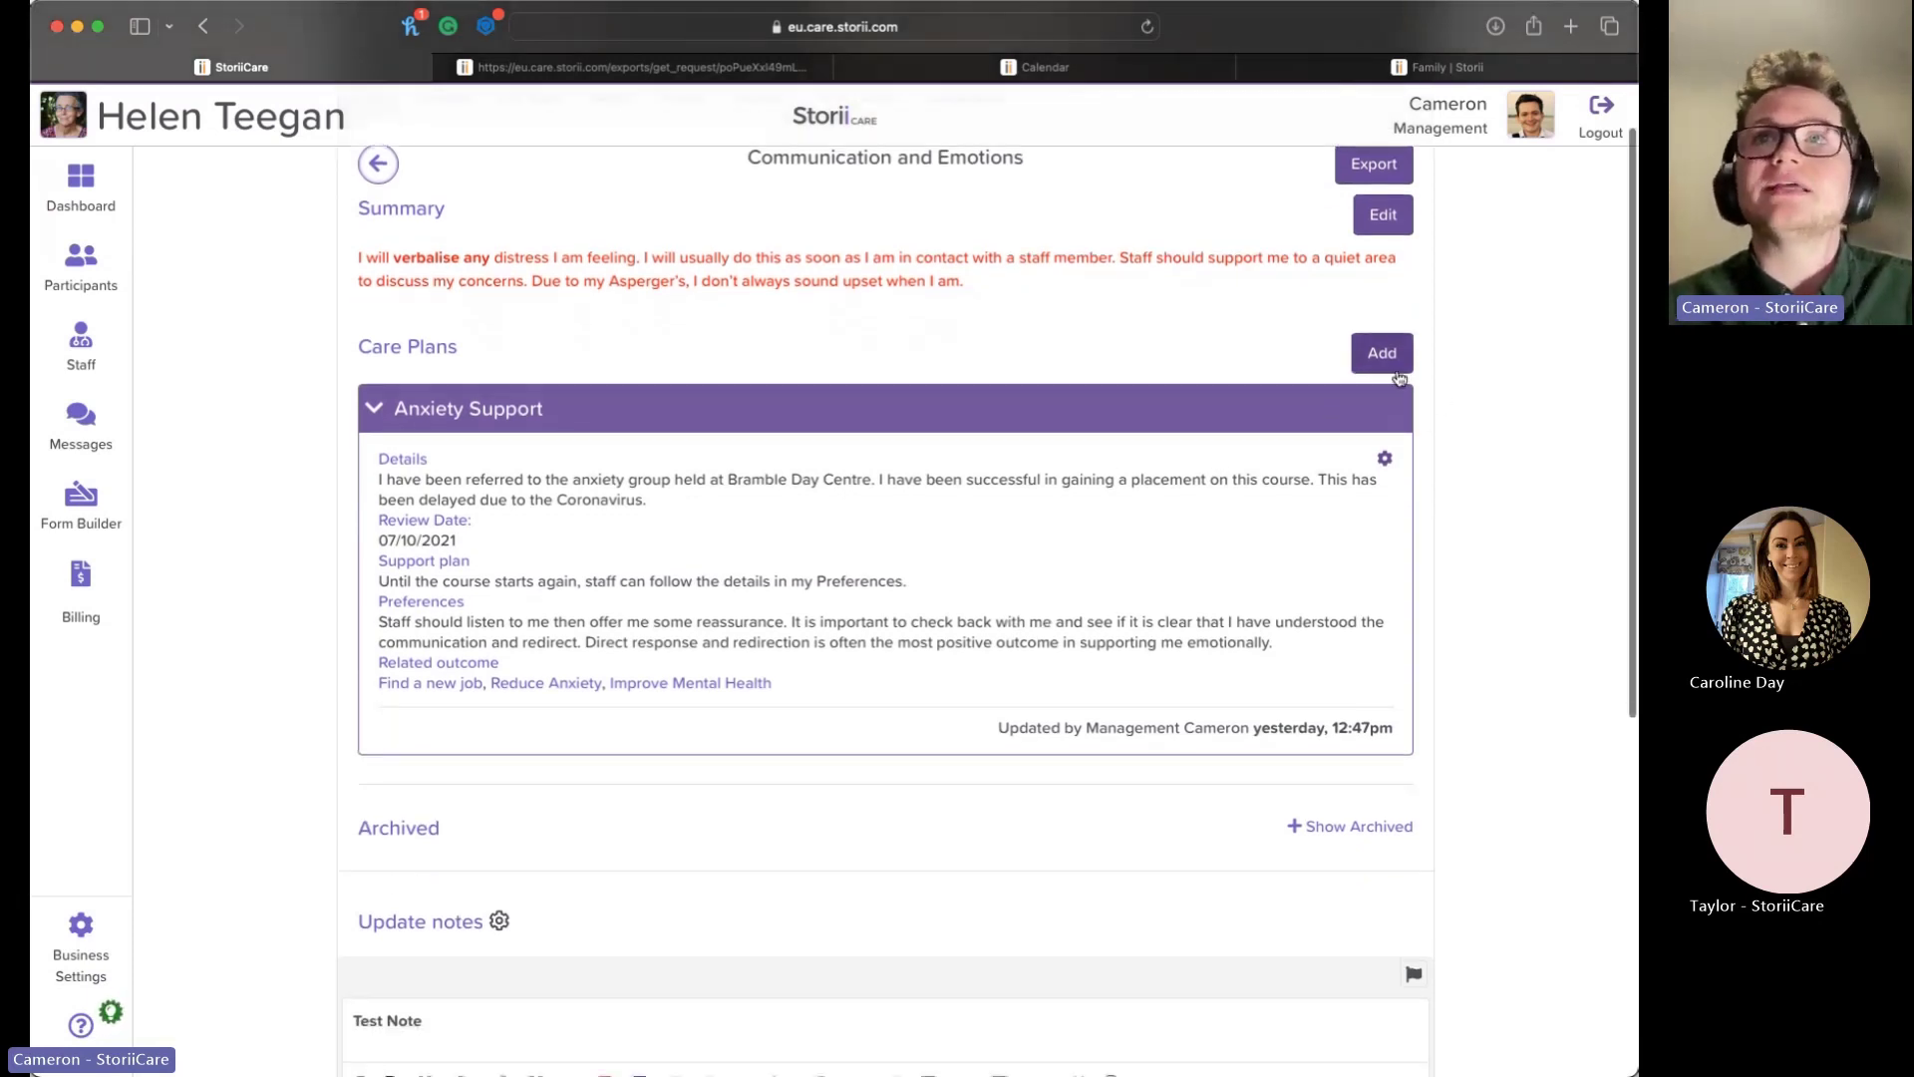
# Step: Start a new care plan, switch off the Unknown review date, look through the form's sections and discard it
pyautogui.click(1382, 352)
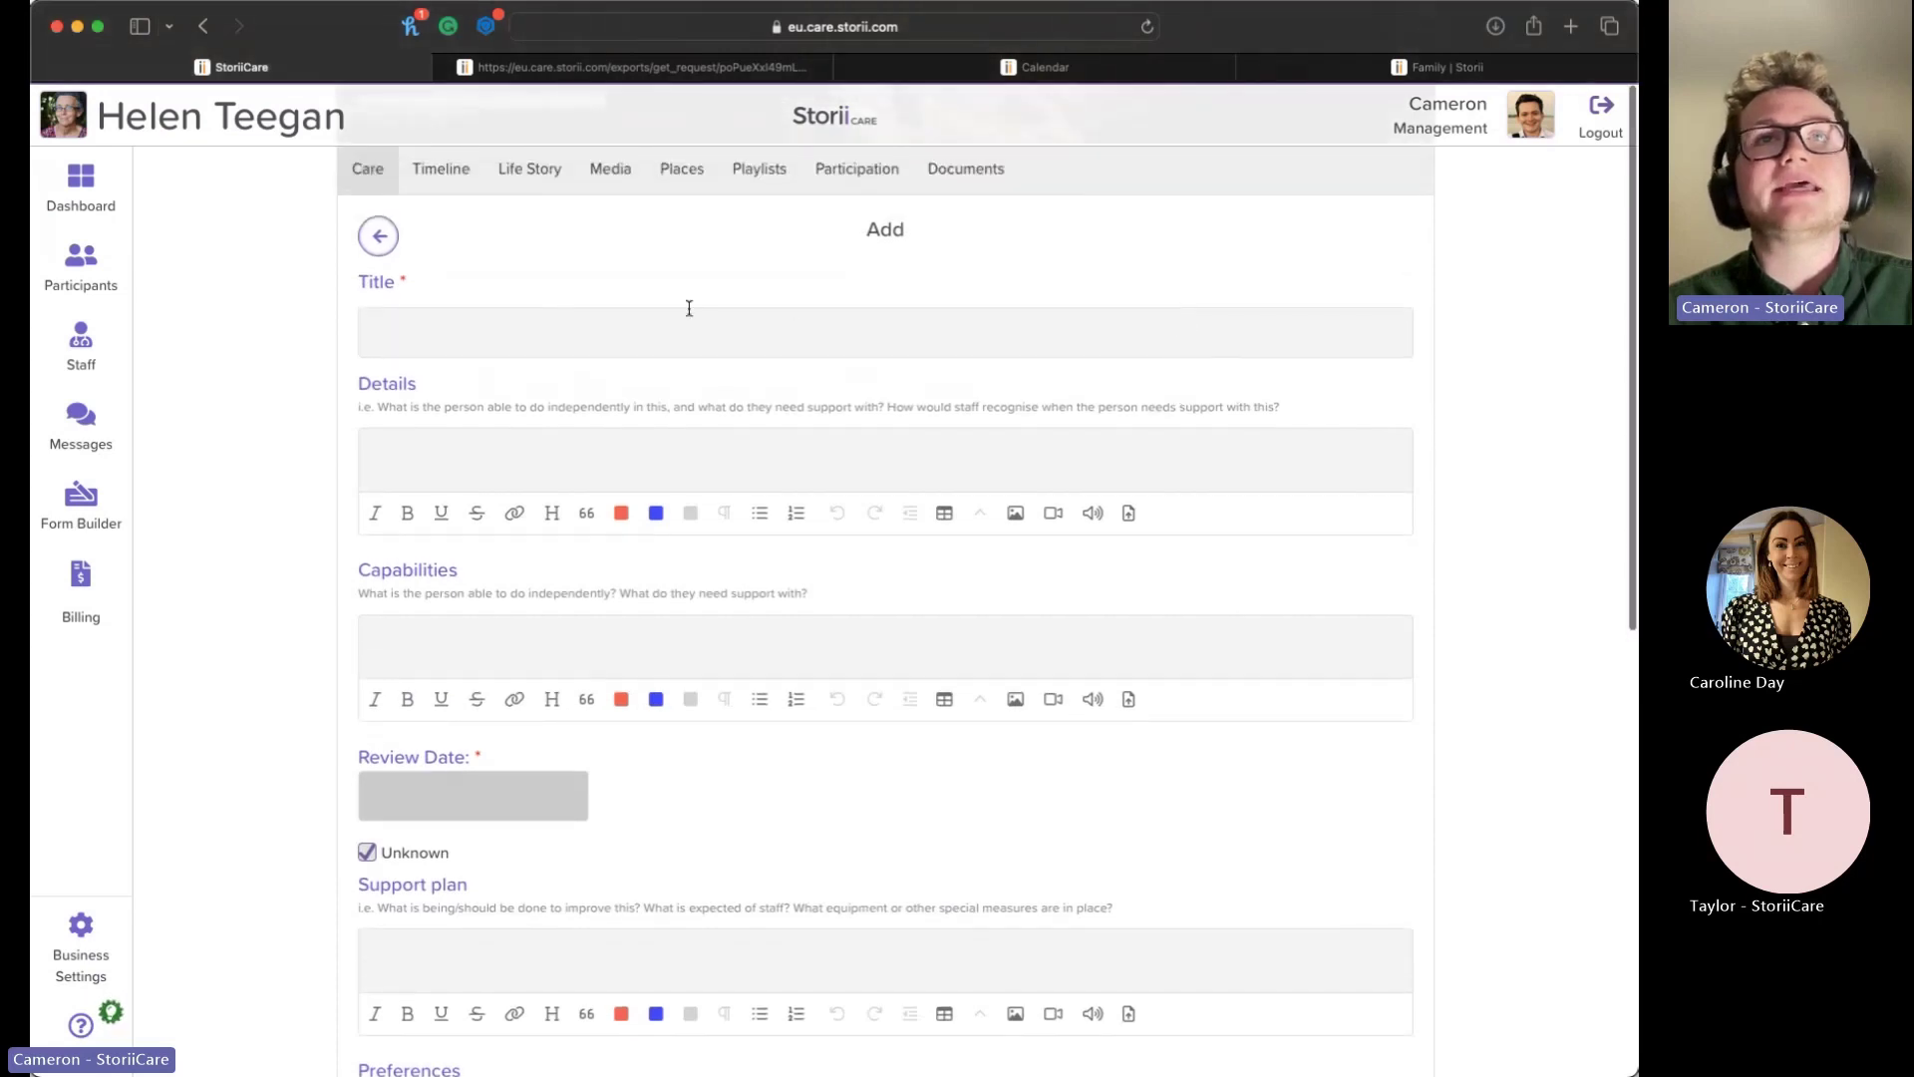
pyautogui.scroll(-3, 654, 308)
pyautogui.scroll(1, 573, 482)
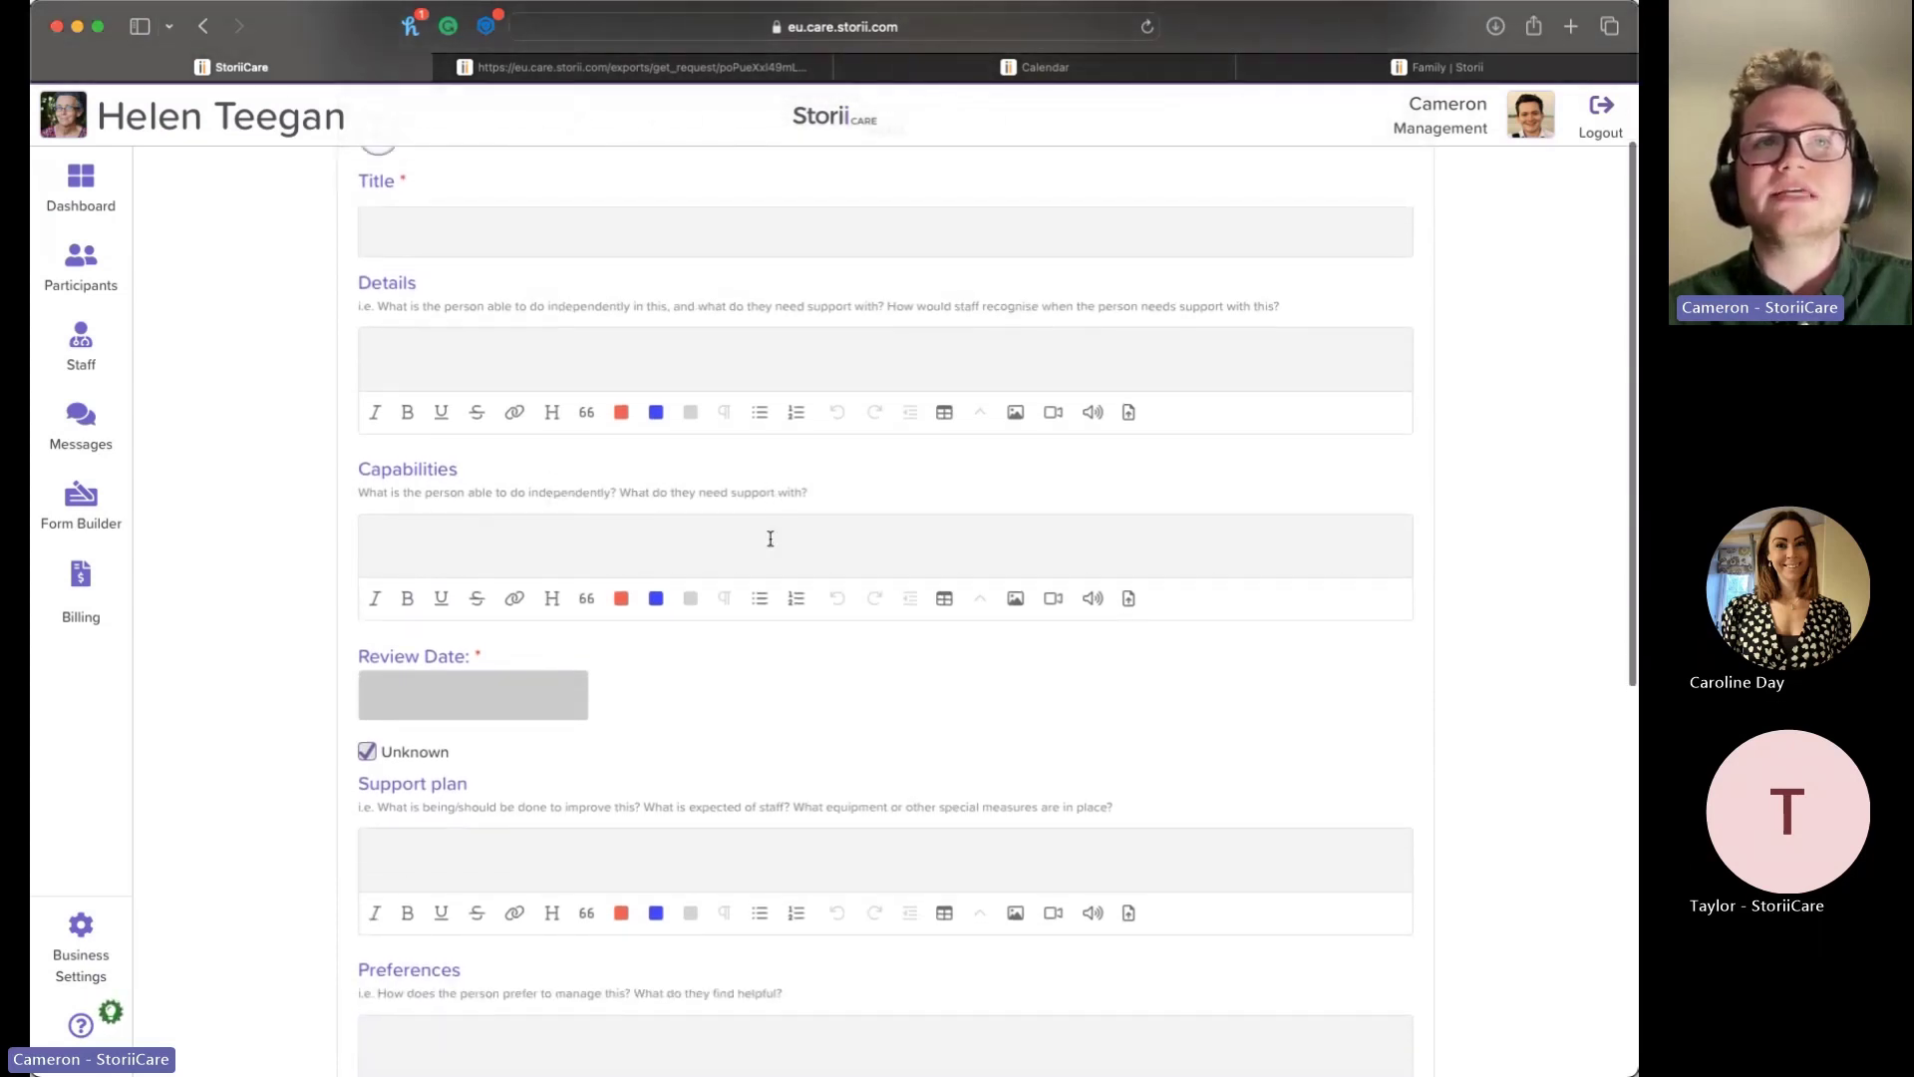
pyautogui.scroll(-1, 768, 538)
pyautogui.click(368, 729)
pyautogui.scroll(-5, 641, 648)
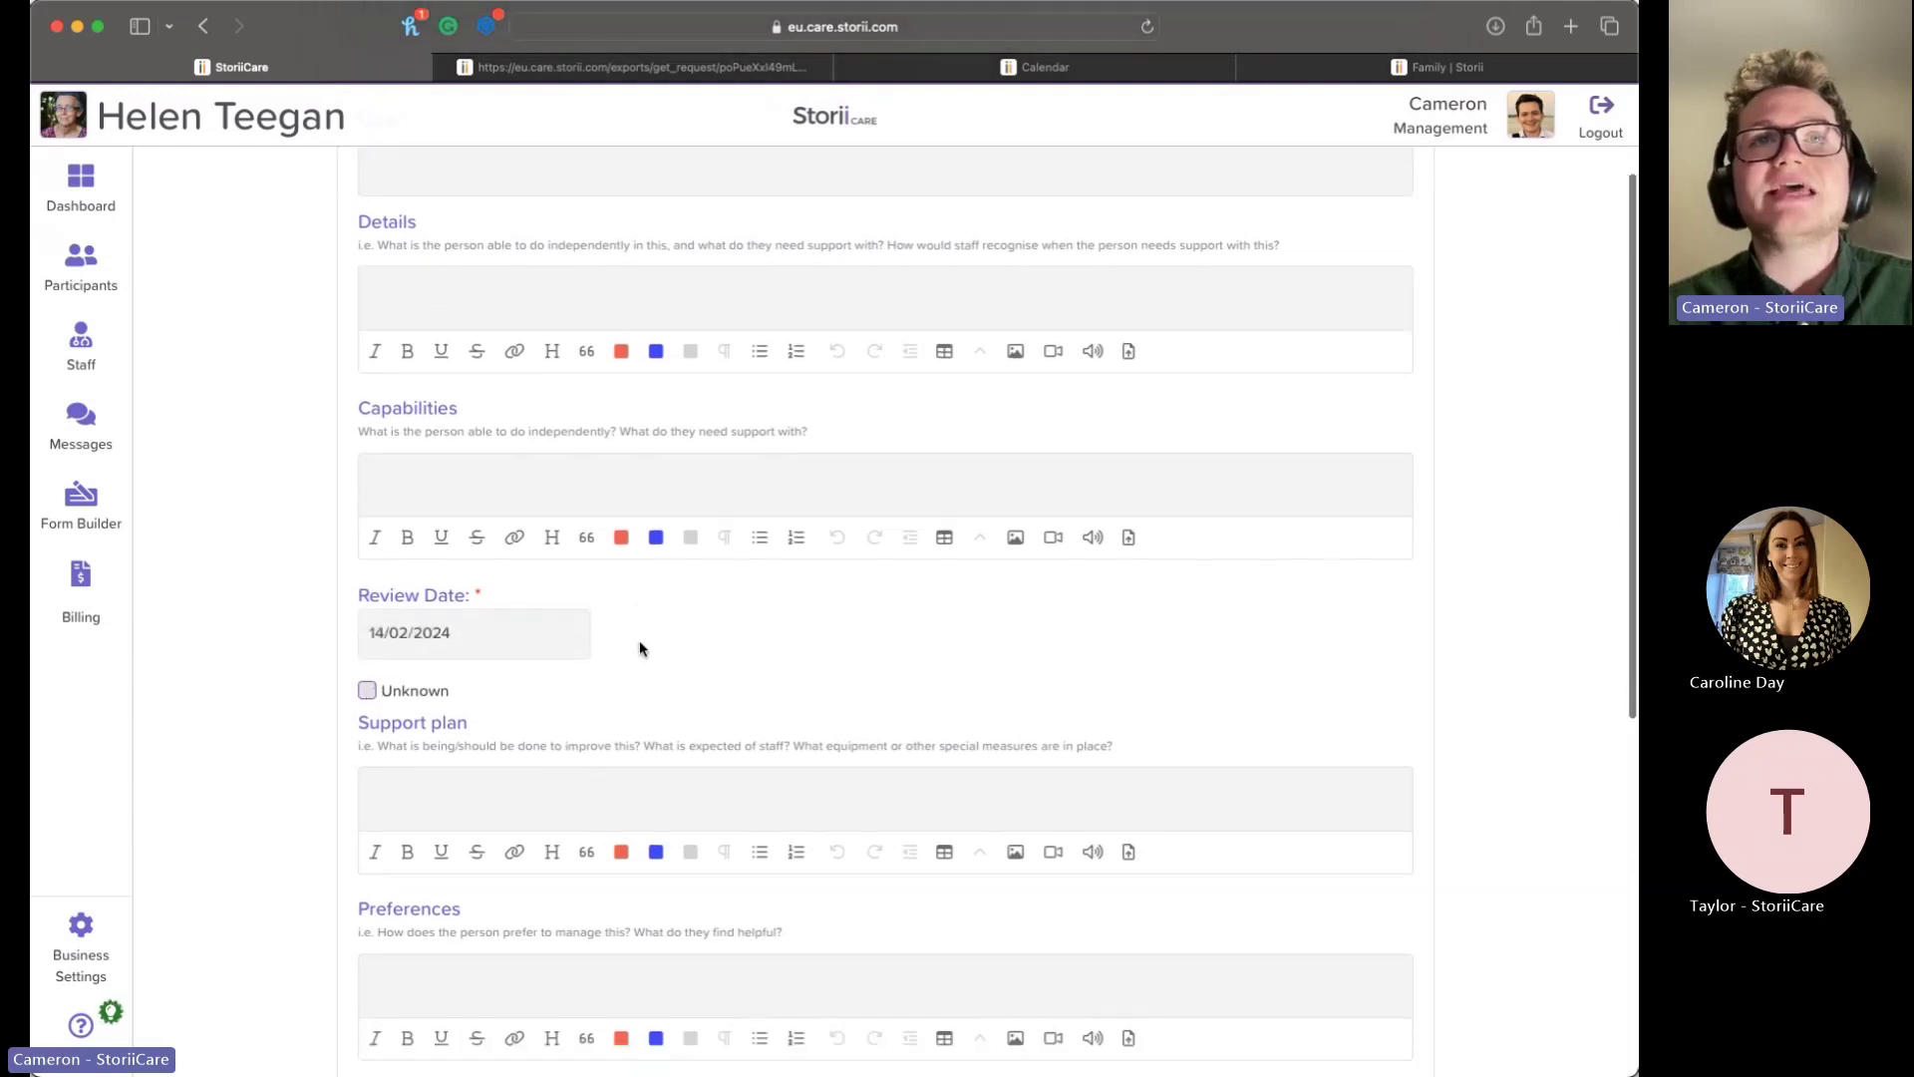
pyautogui.scroll(-6, 785, 427)
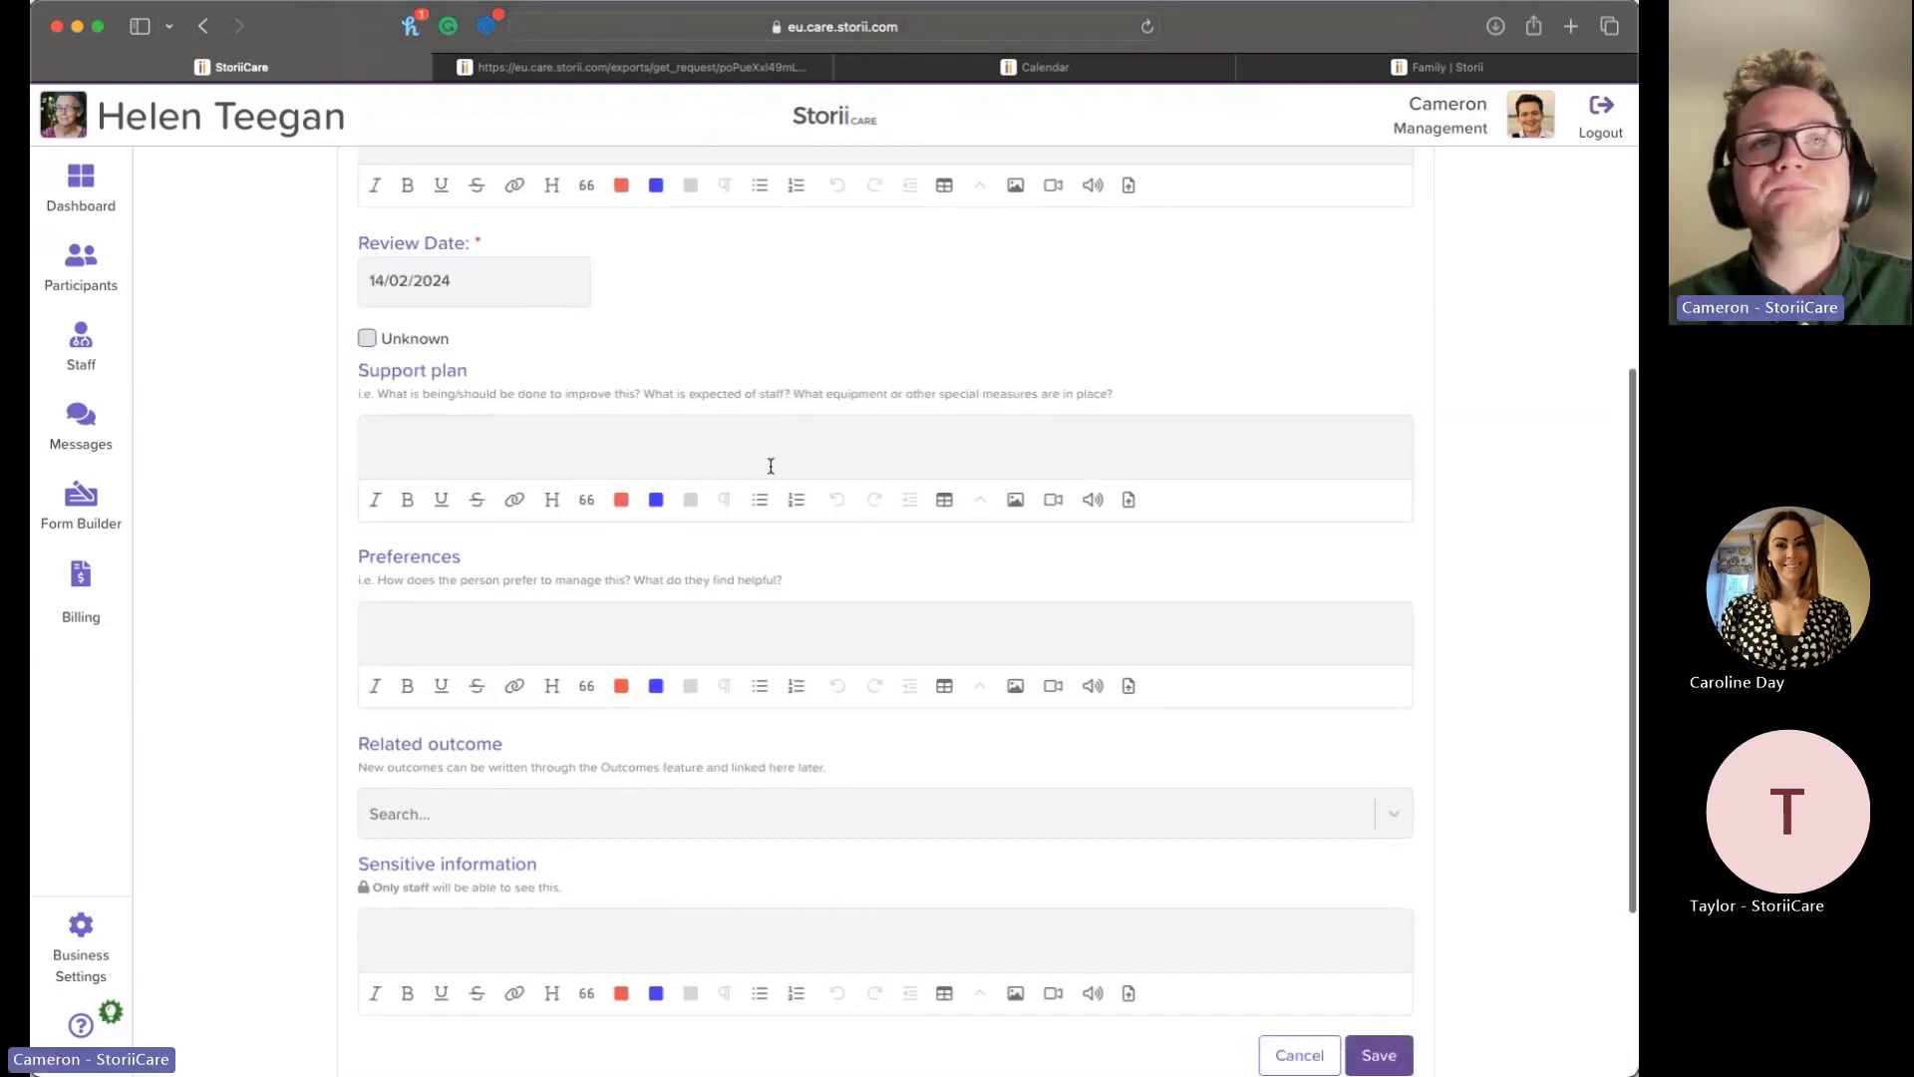
pyautogui.scroll(15, 769, 466)
pyautogui.click(379, 242)
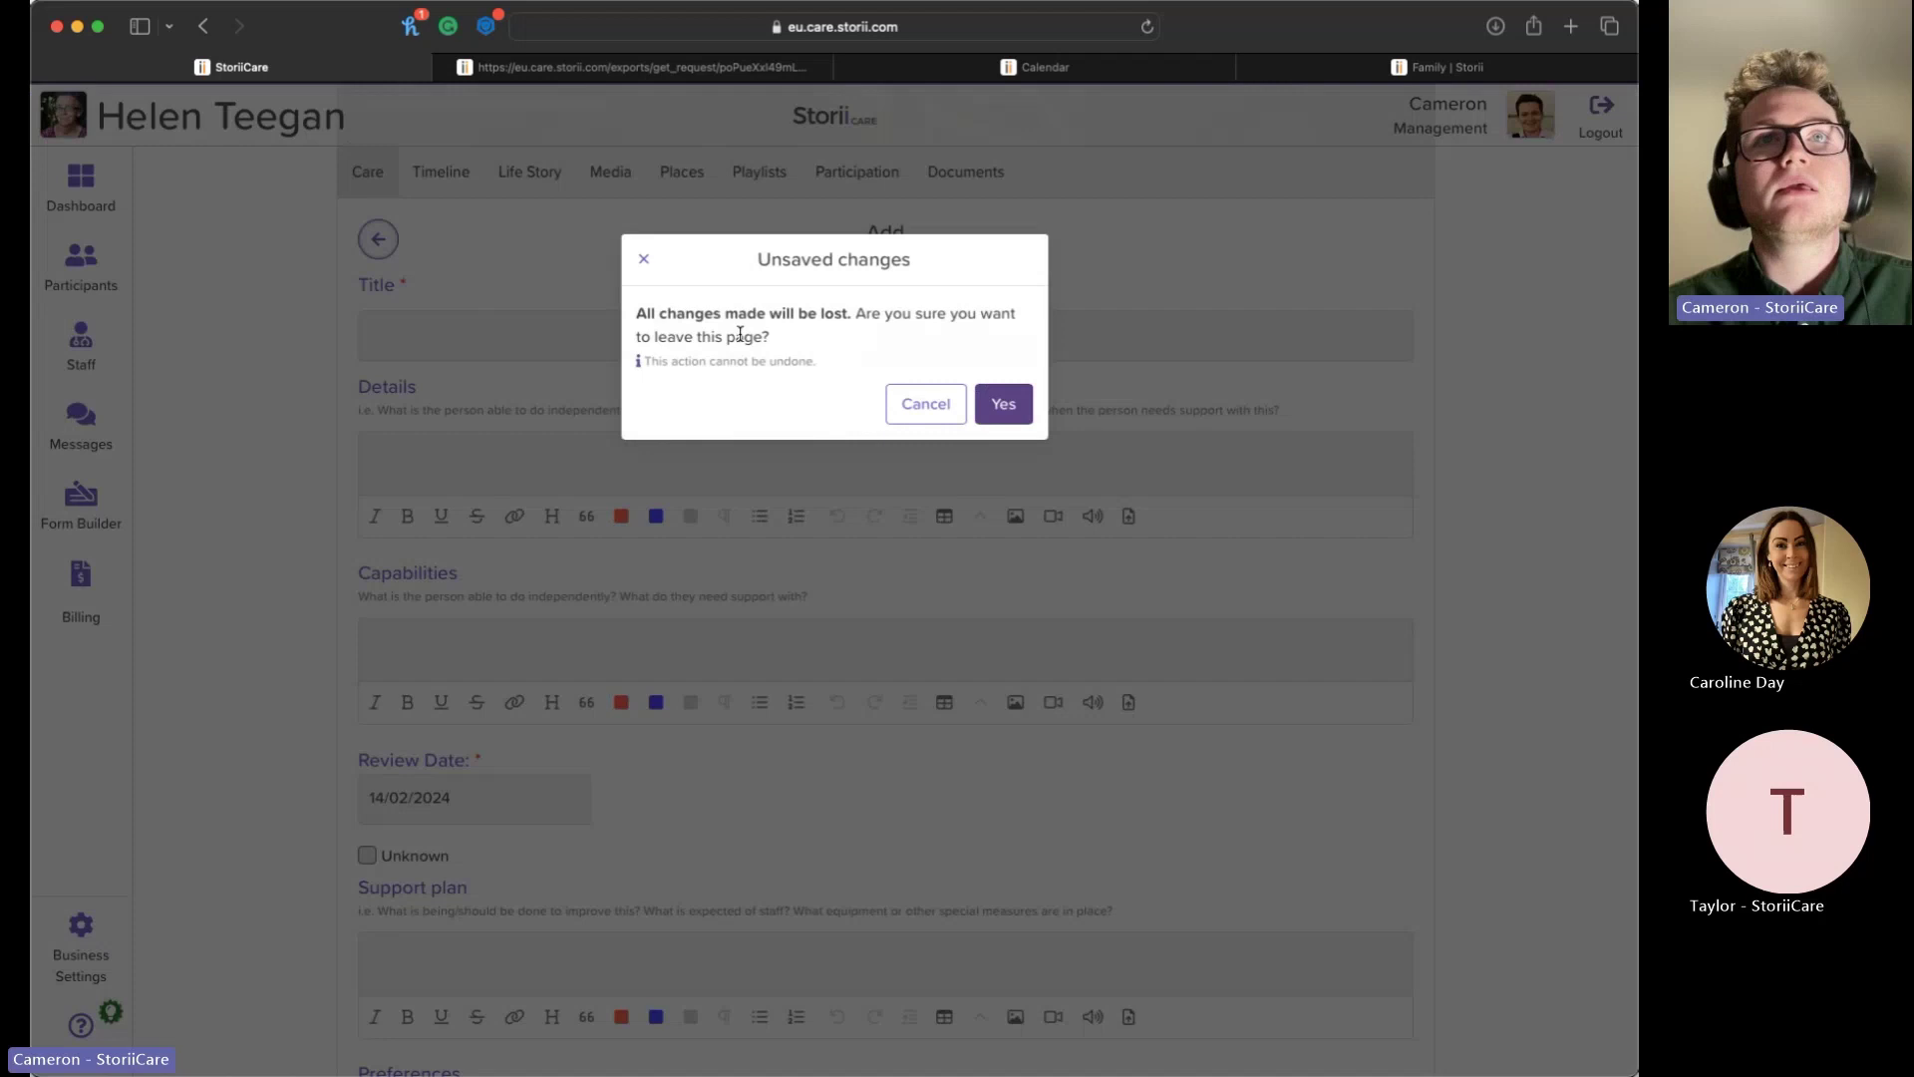
pyautogui.click(1008, 409)
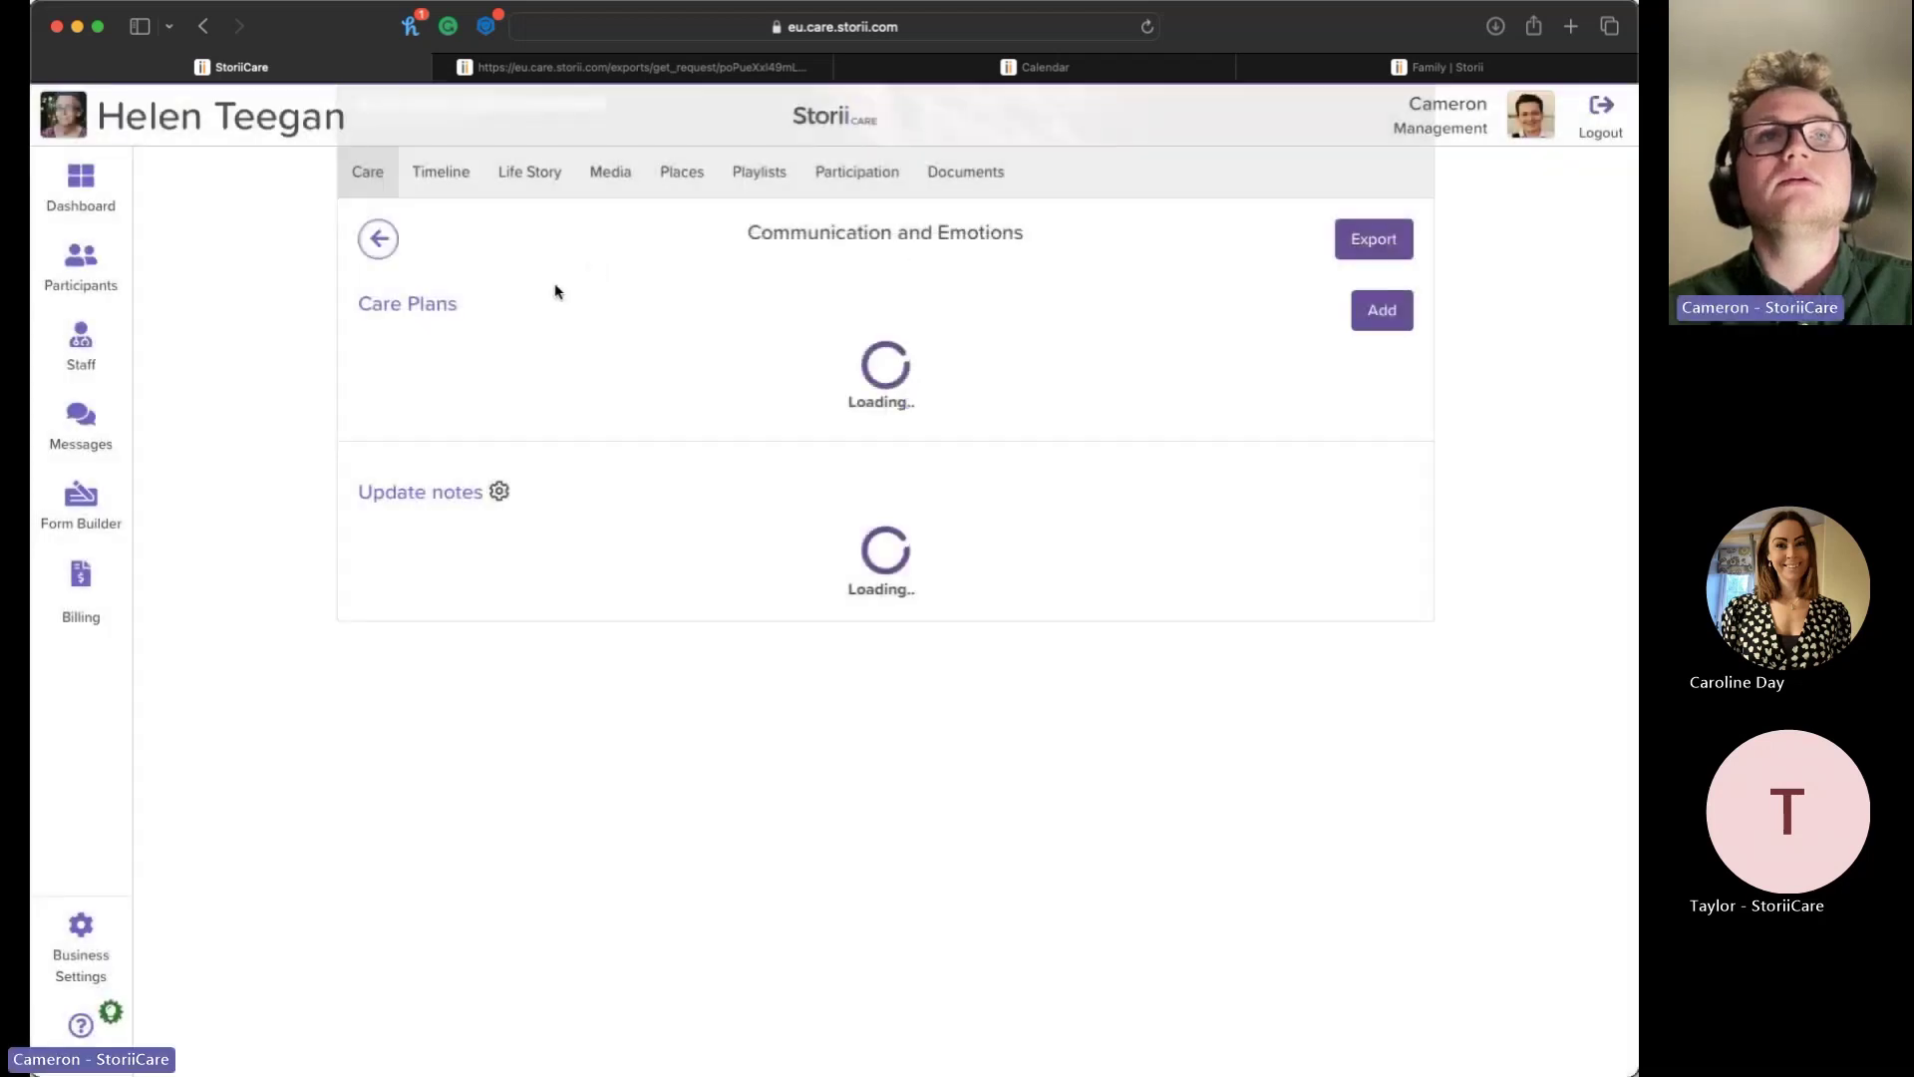
# Step: Open the Care Plan template in Business Settings and view its list of categories
pyautogui.click(88, 942)
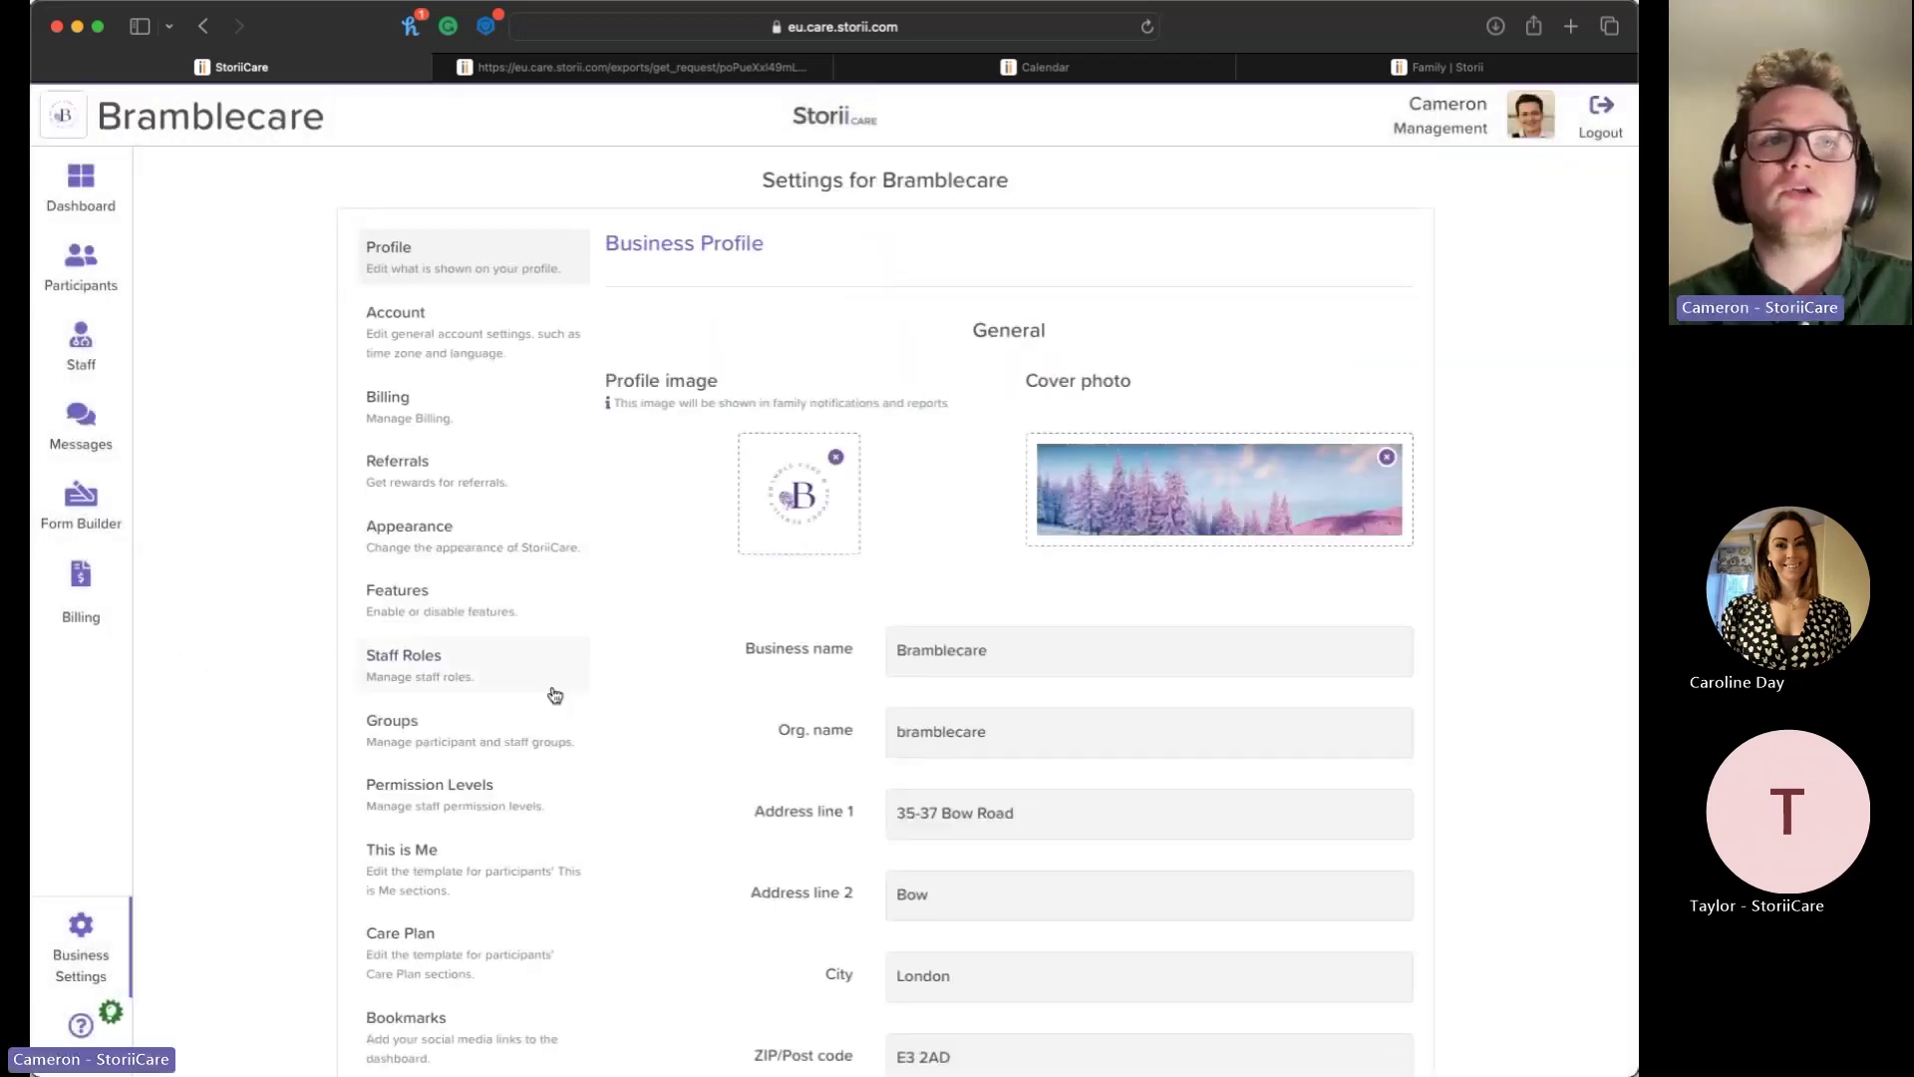
pyautogui.scroll(-5, 555, 691)
pyautogui.click(543, 680)
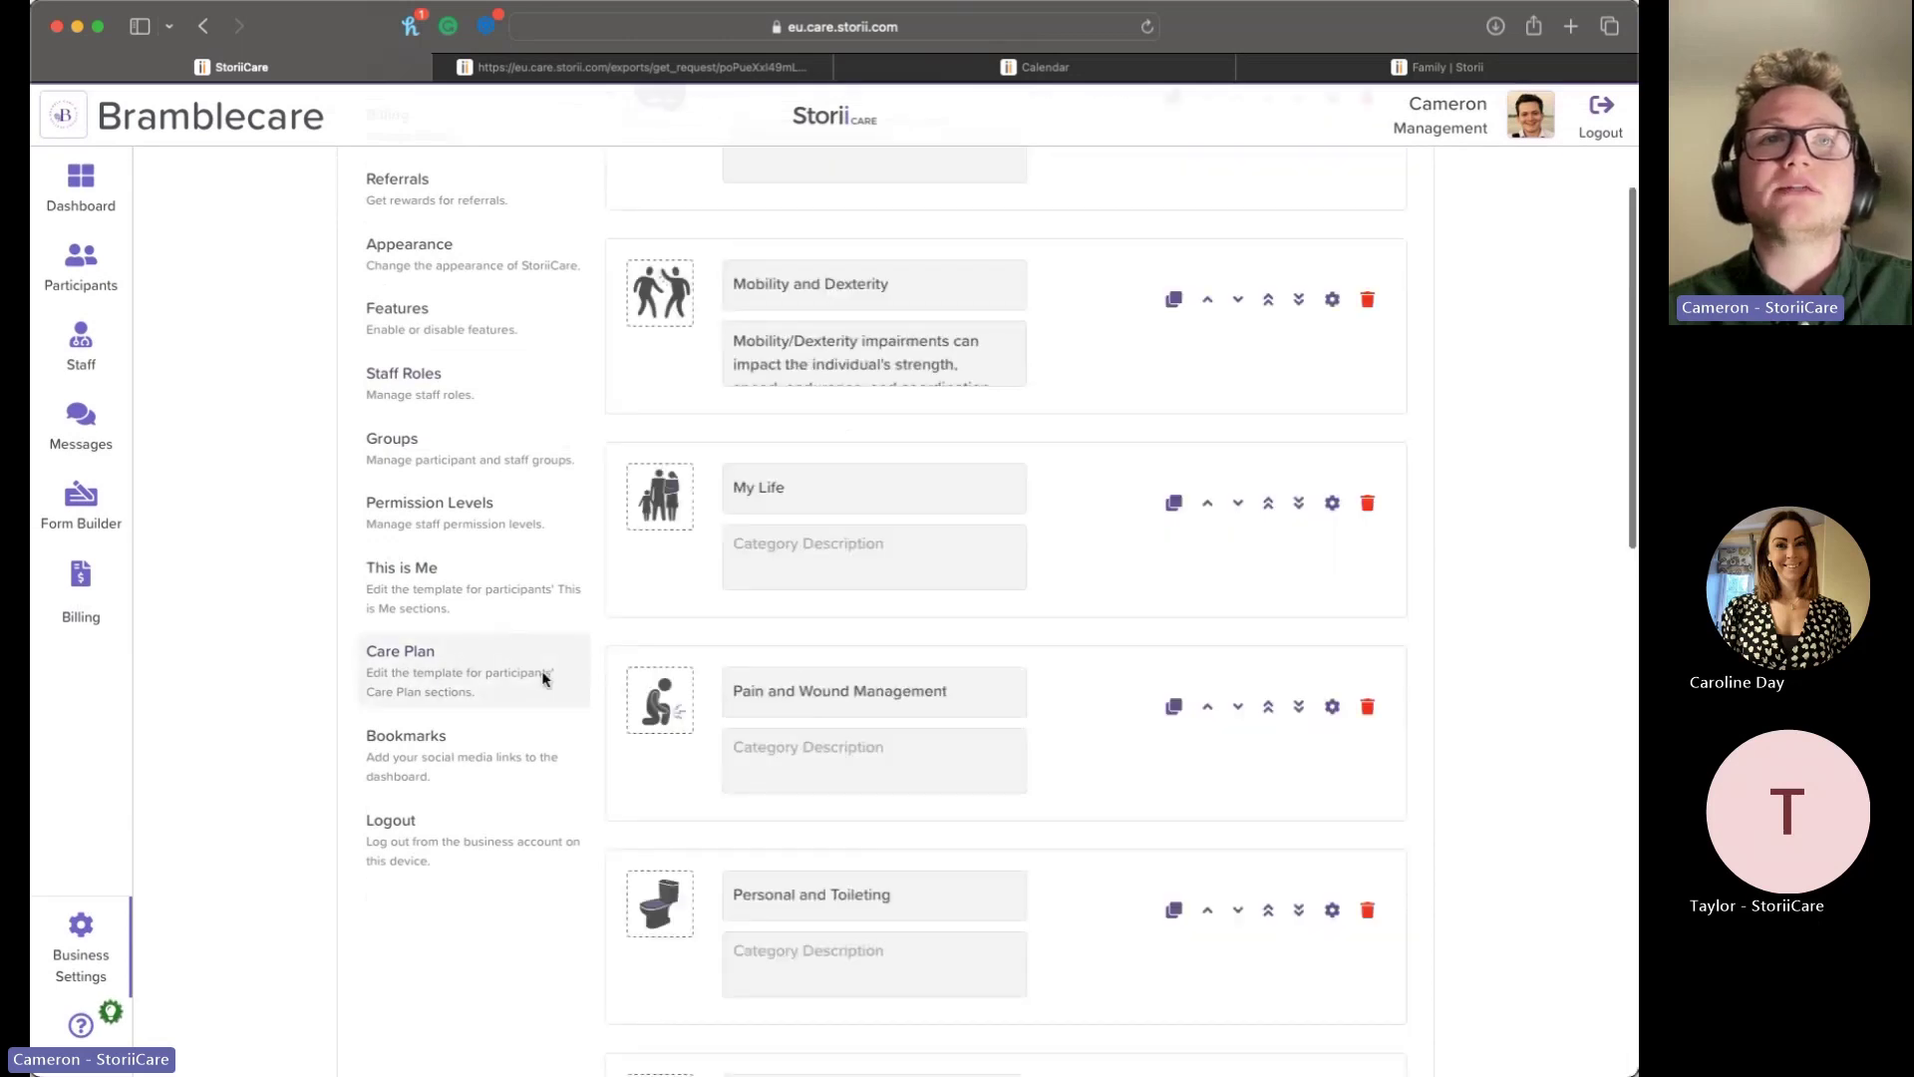
pyautogui.scroll(5, 1050, 453)
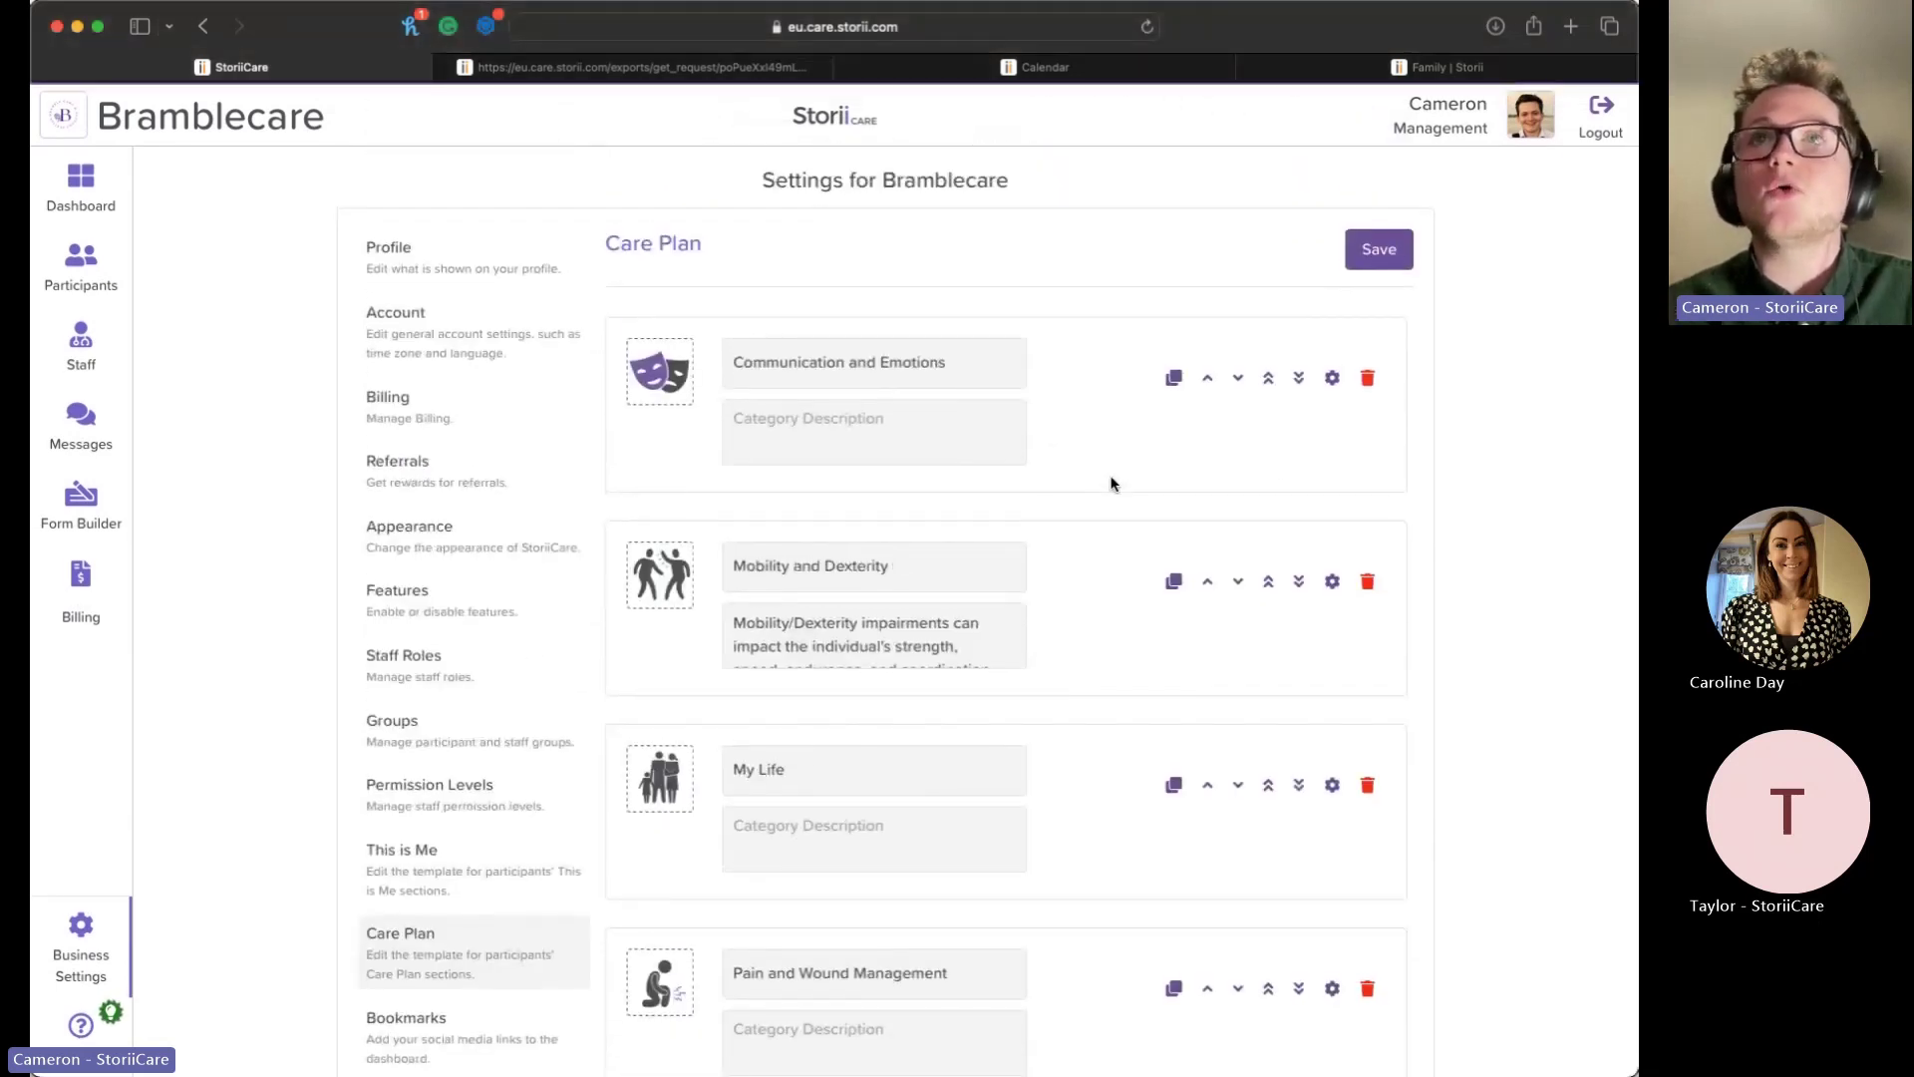
# Step: Open the Communication and Emotions category settings and examine the headings, prompts, types and visibility options of its template sections
pyautogui.click(1339, 394)
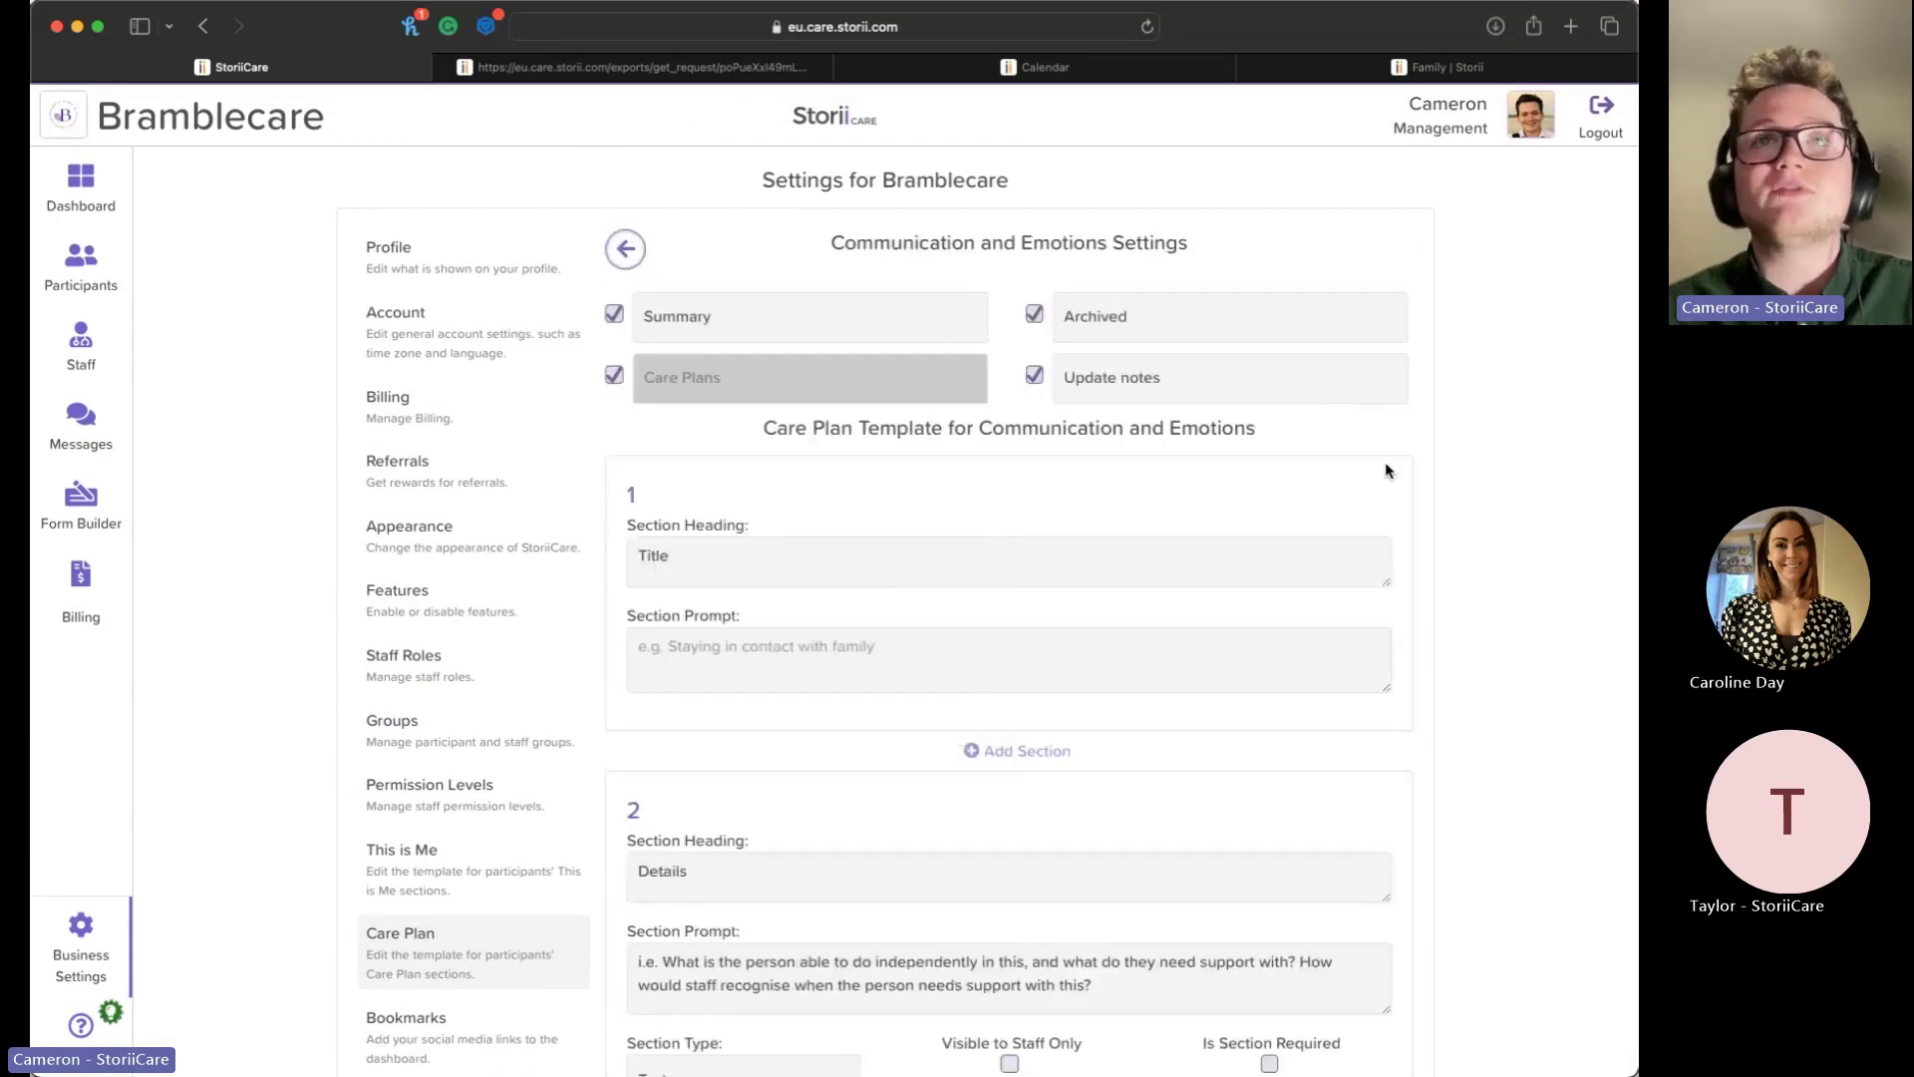
pyautogui.scroll(-3, 866, 570)
pyautogui.scroll(-3, 866, 570)
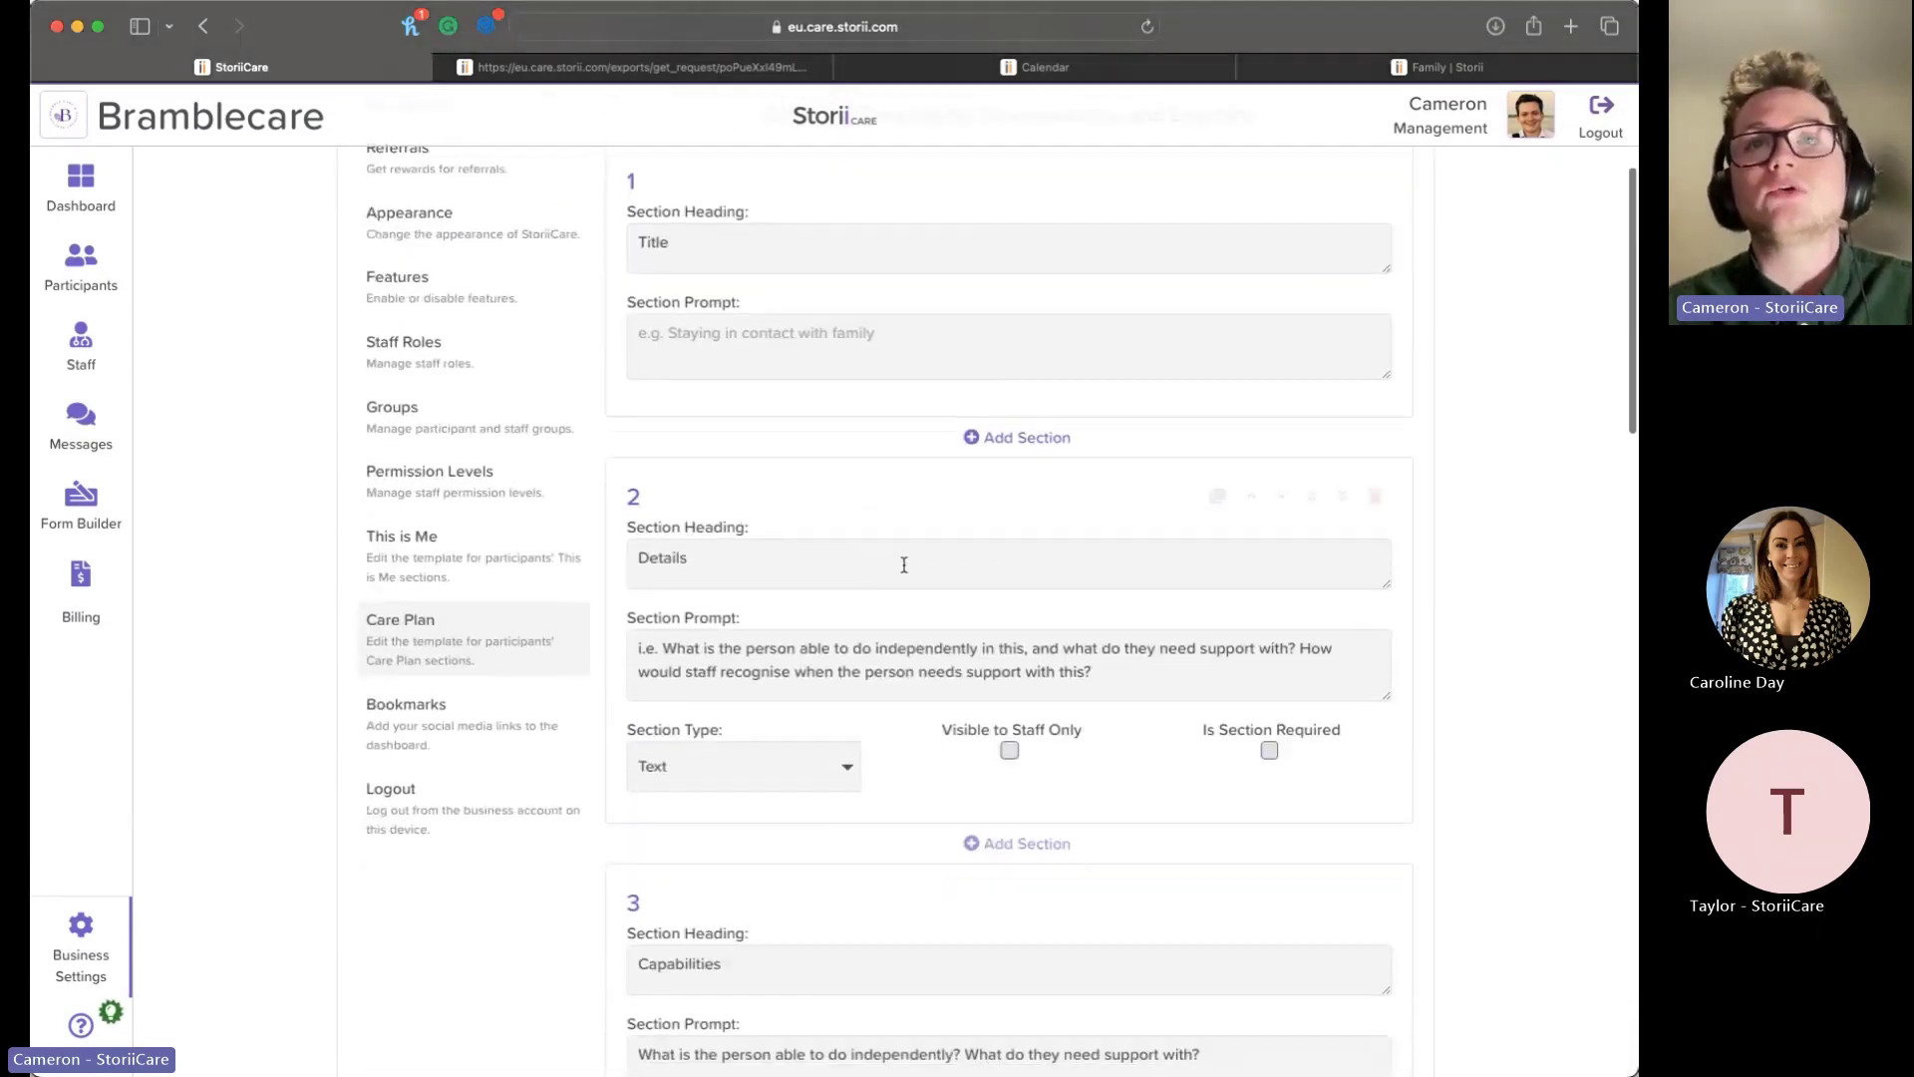
pyautogui.scroll(-1, 906, 588)
pyautogui.scroll(-6, 902, 599)
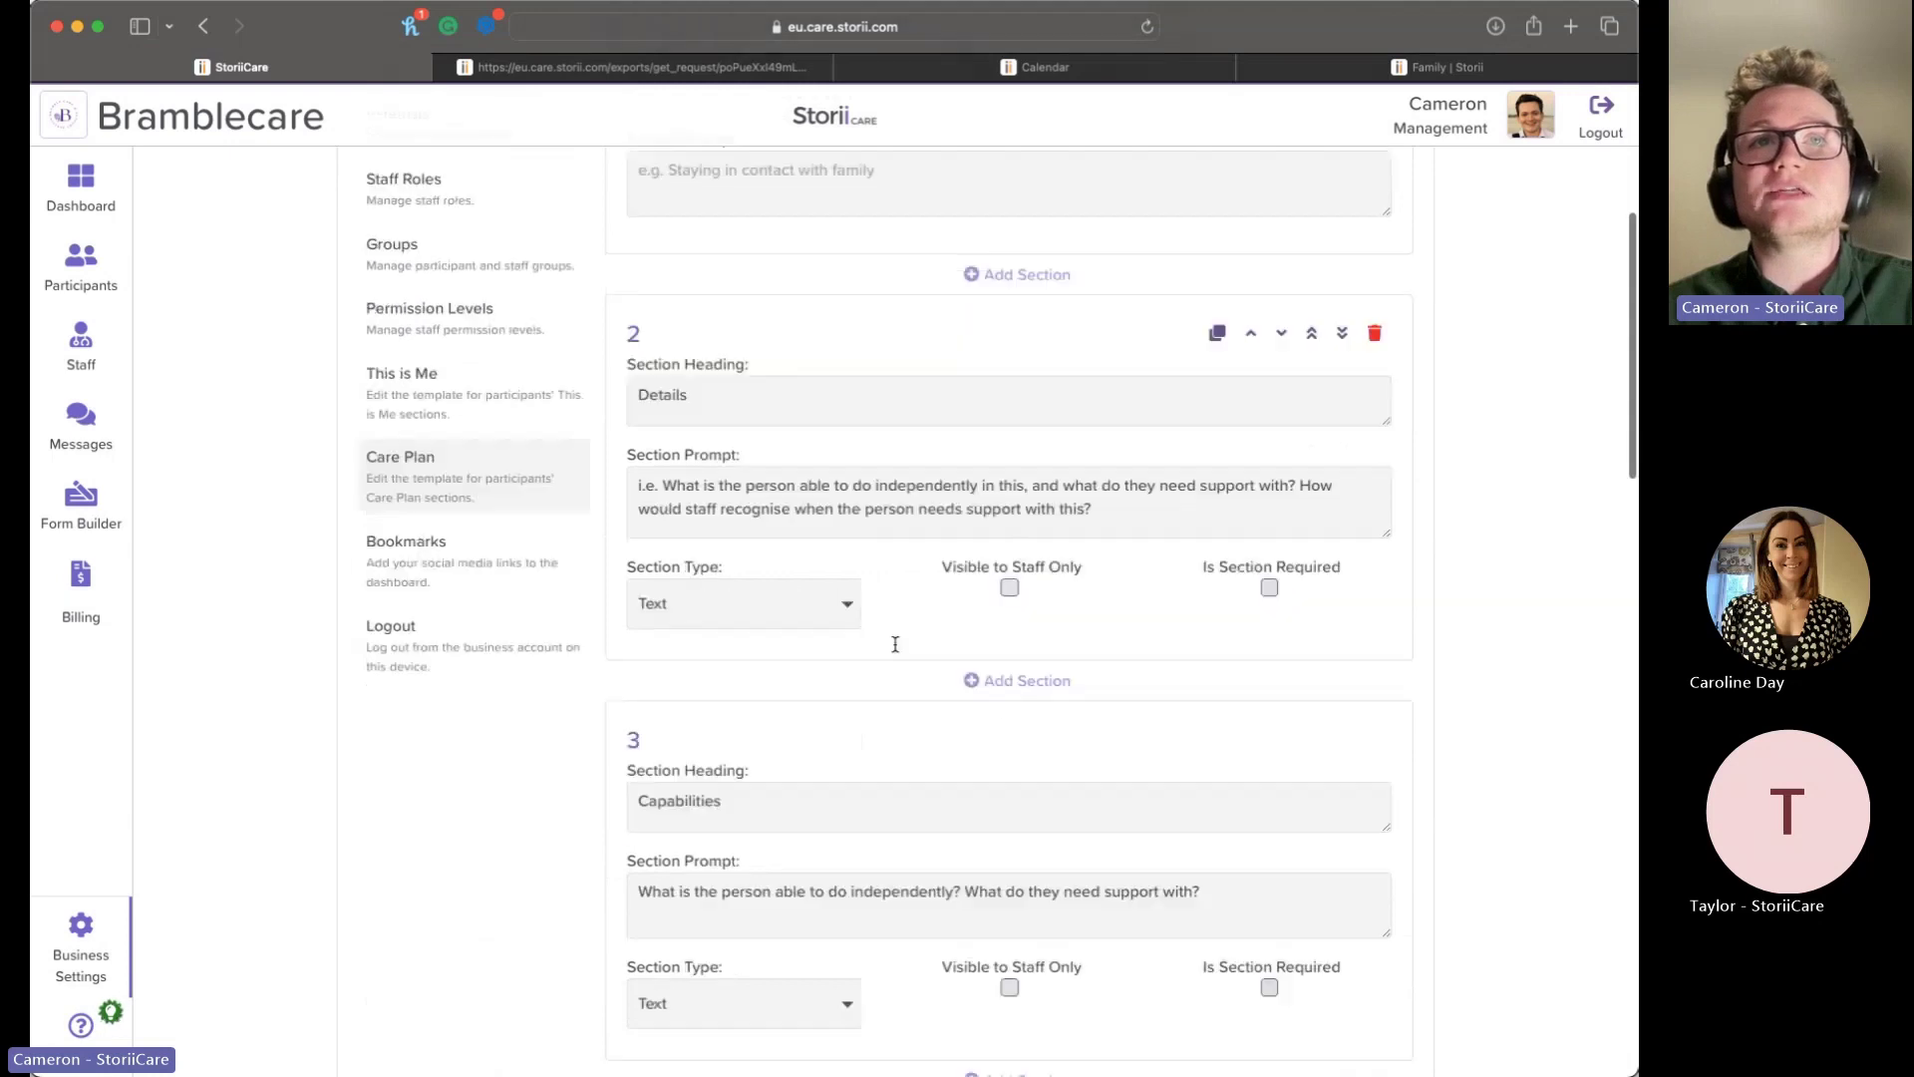
pyautogui.scroll(-1, 895, 644)
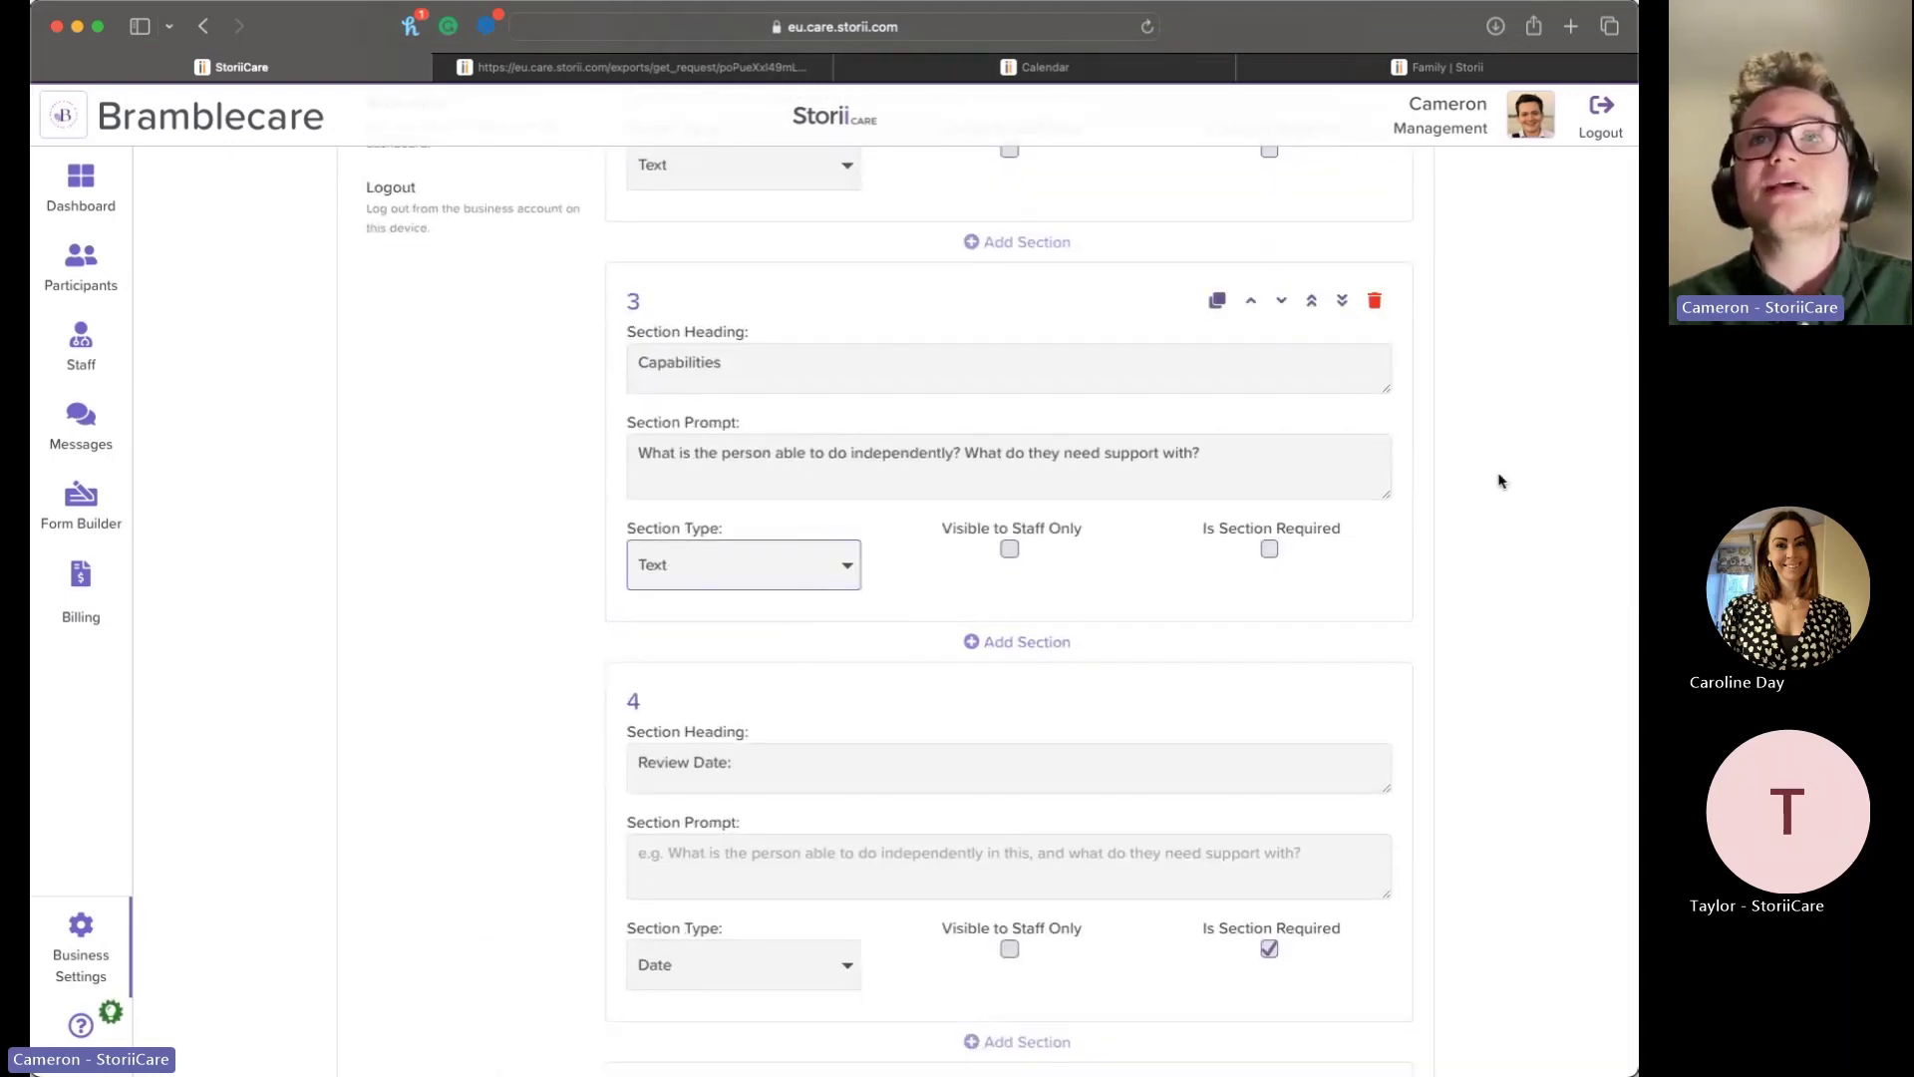
pyautogui.scroll(10, 1007, 419)
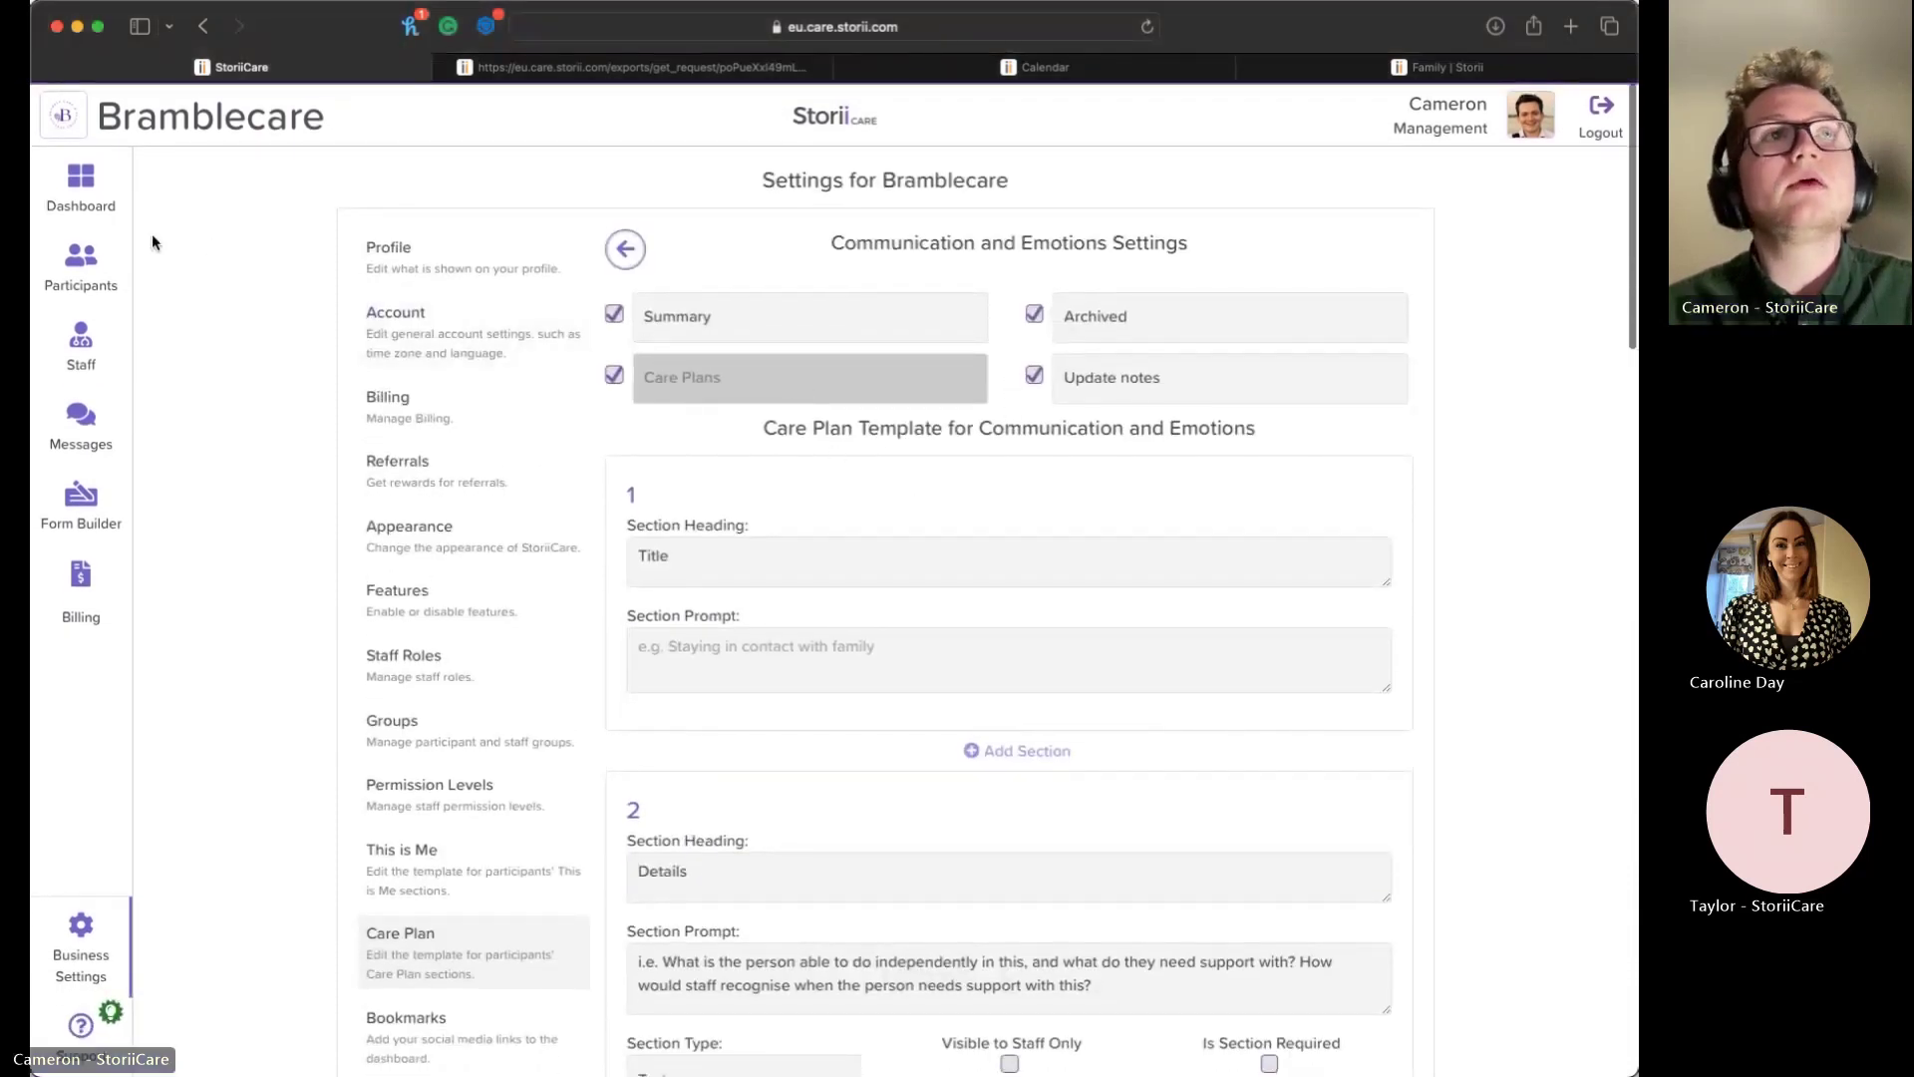
# Step: Open the Calendar from the Dashboard, switch it to the month view and look over February 2024
pyautogui.click(81, 187)
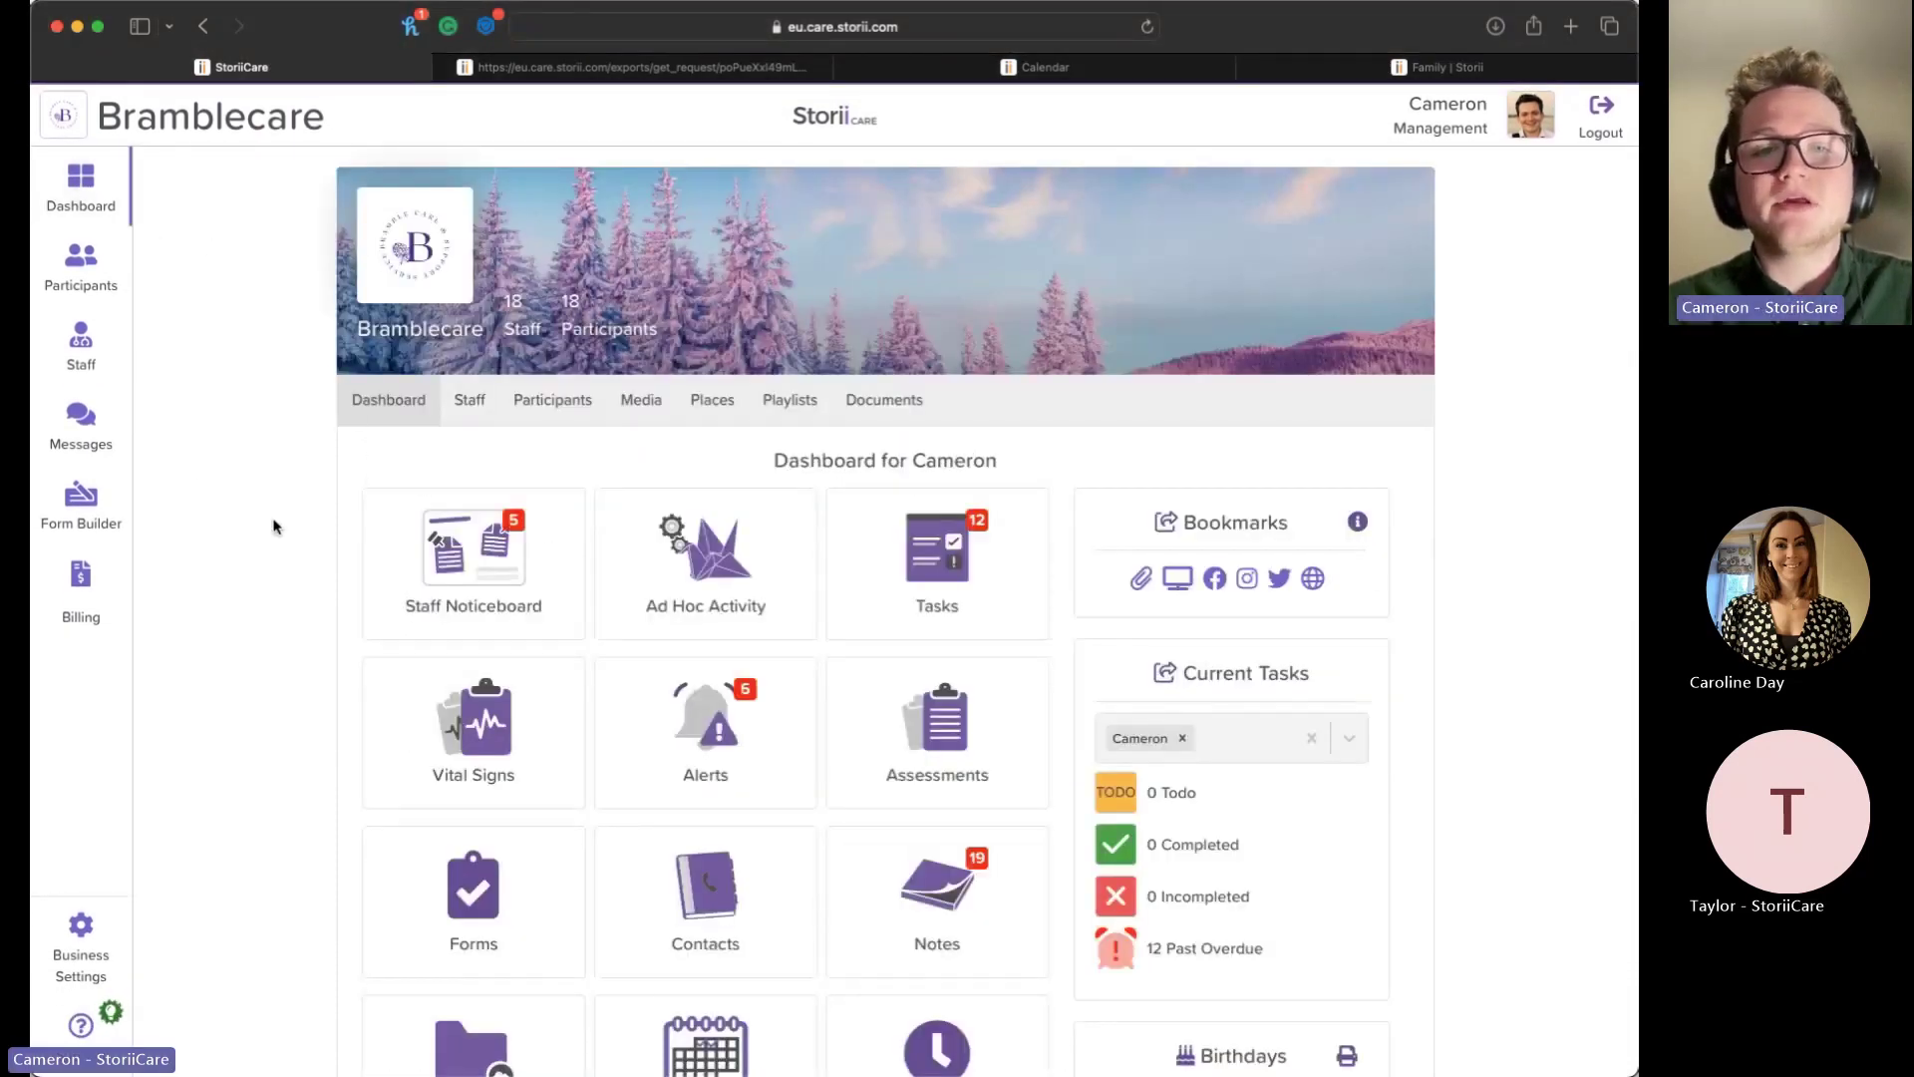
pyautogui.scroll(-4, 276, 526)
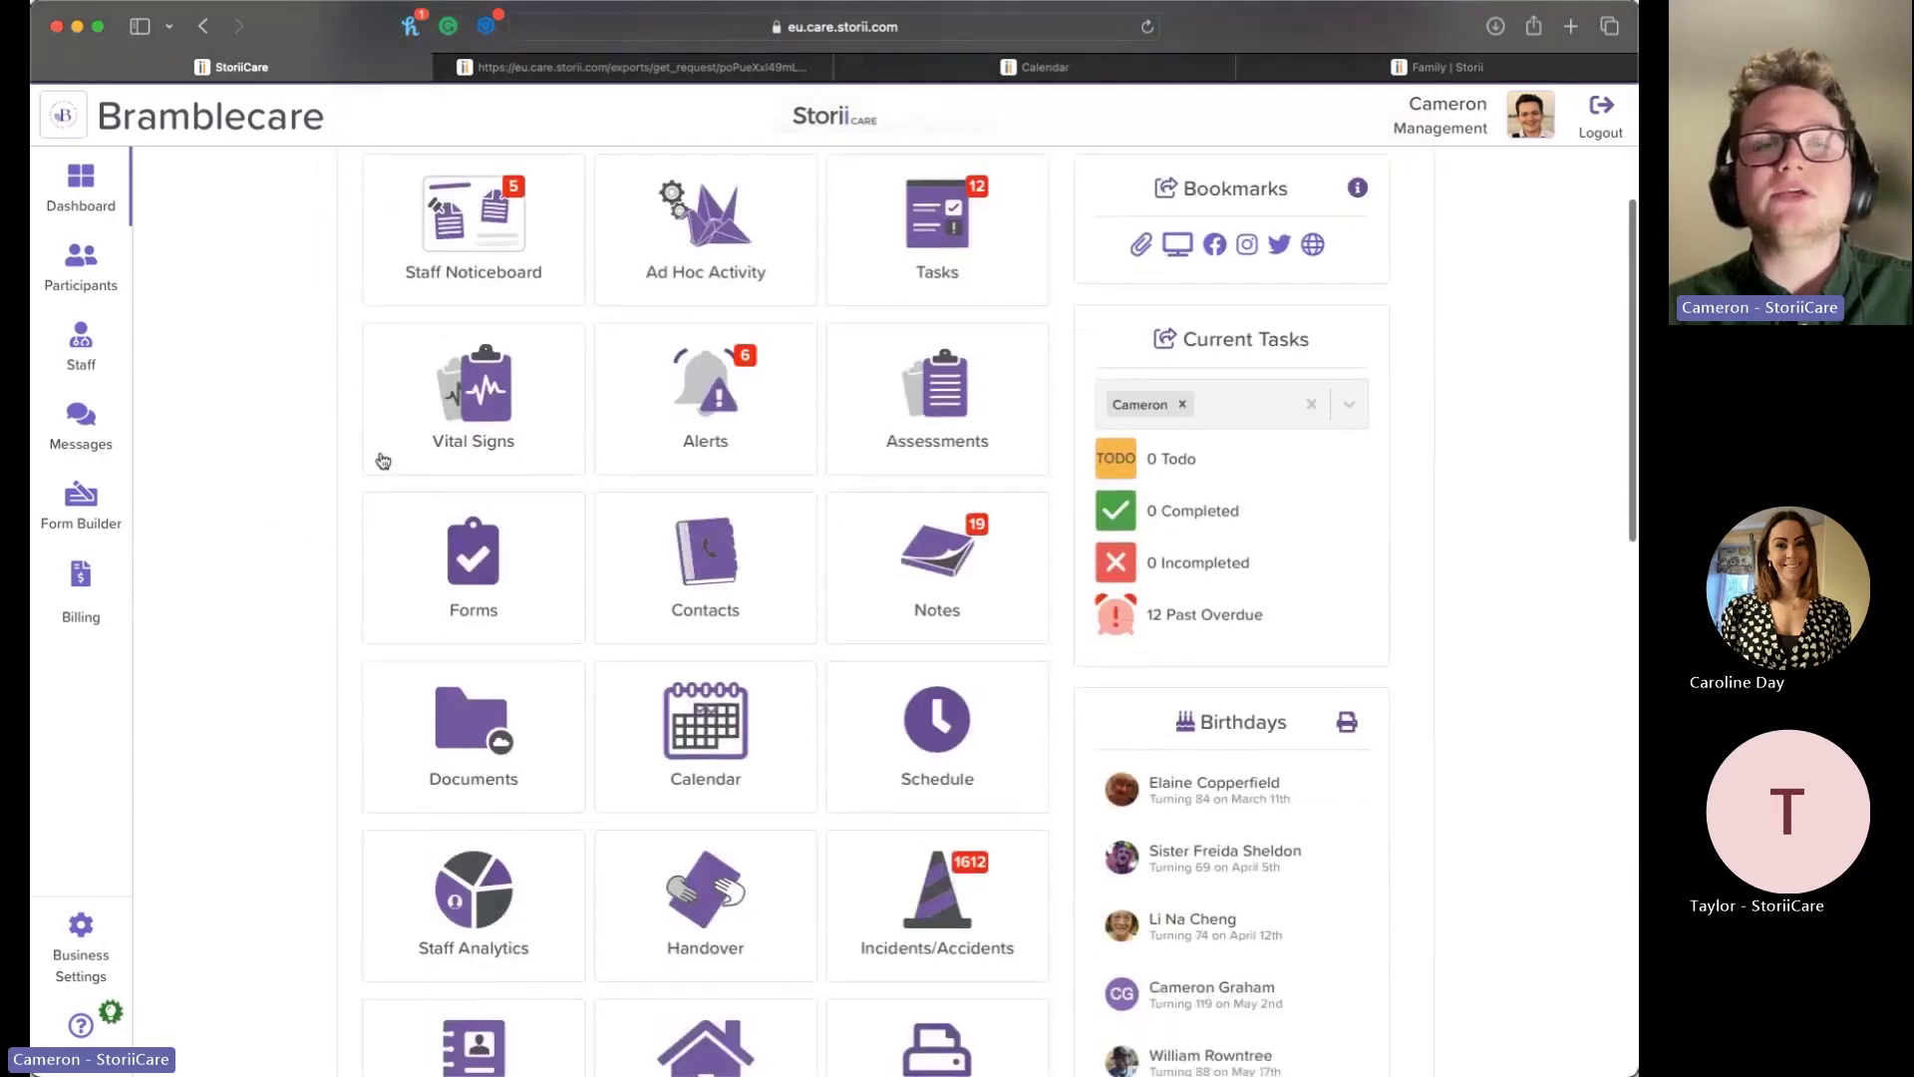
pyautogui.click(762, 719)
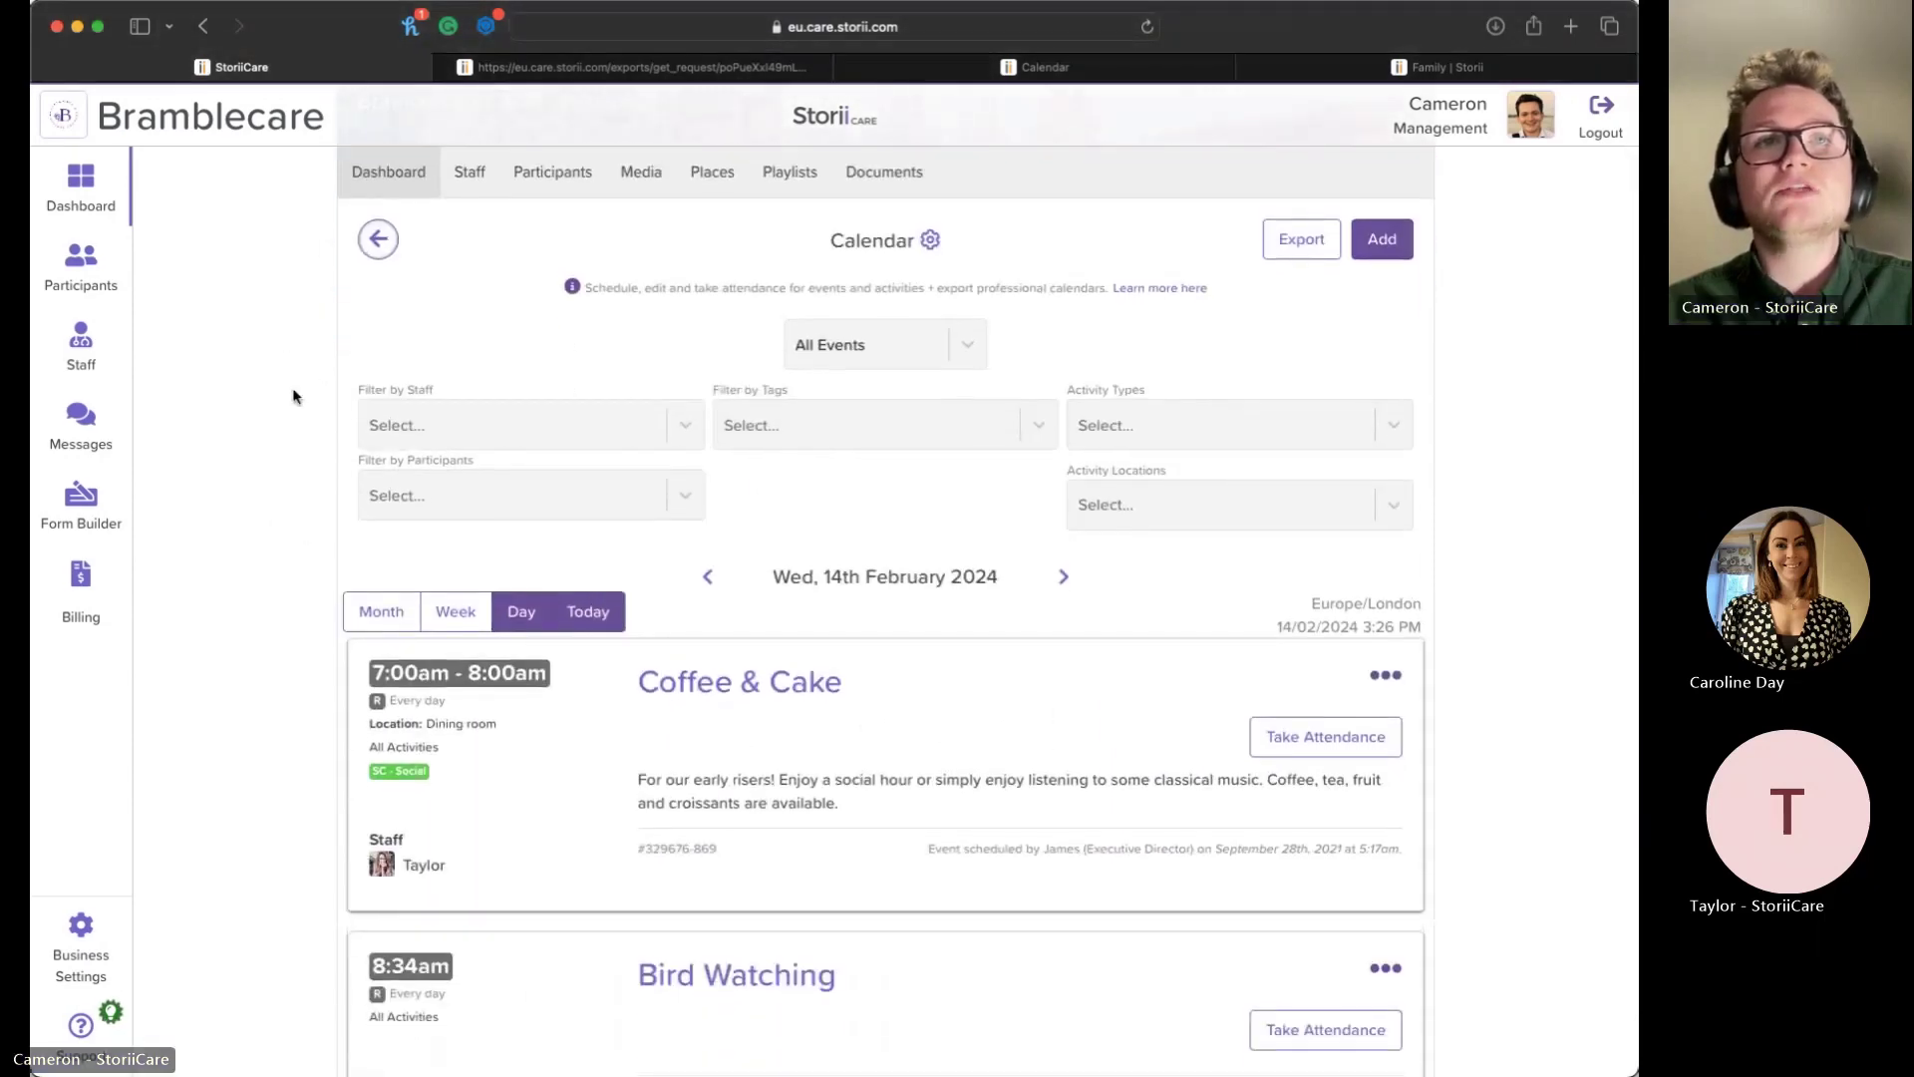
pyautogui.scroll(-2, 269, 427)
pyautogui.click(359, 470)
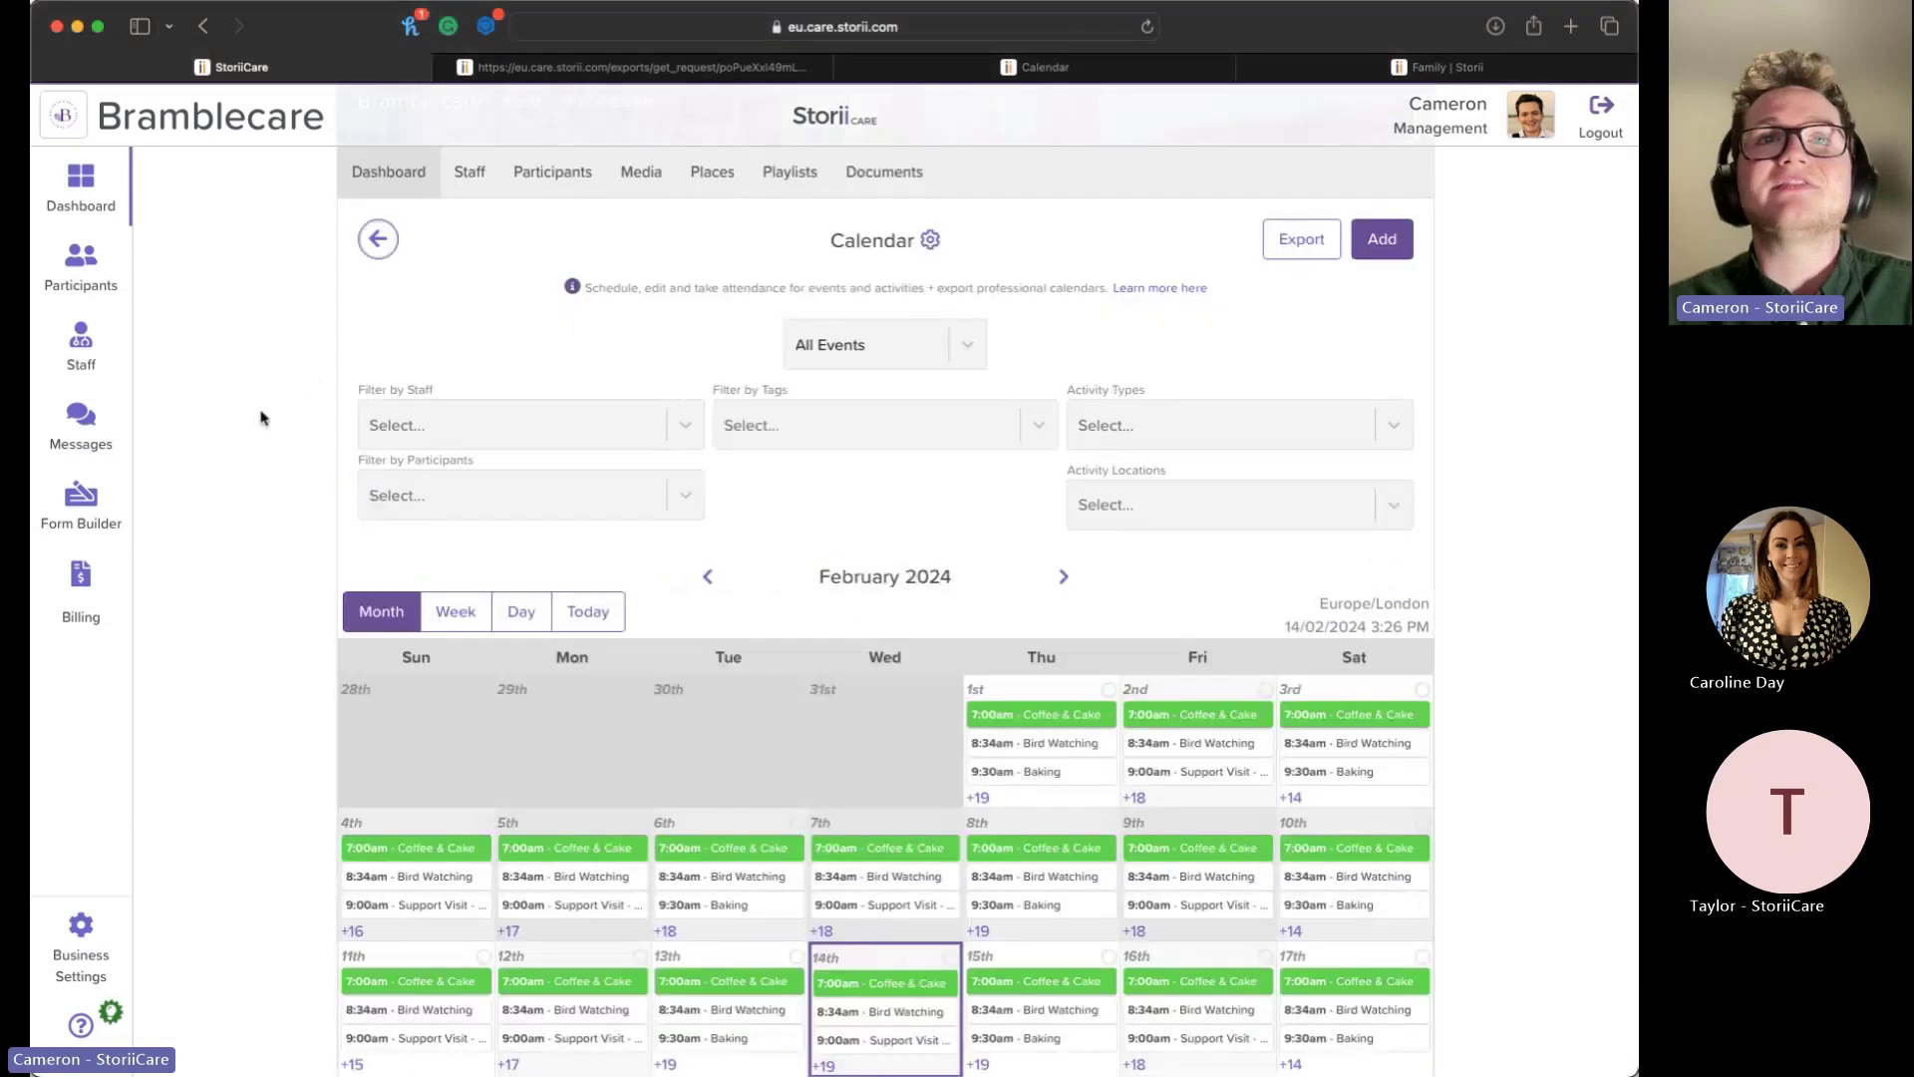
pyautogui.scroll(-2, 261, 417)
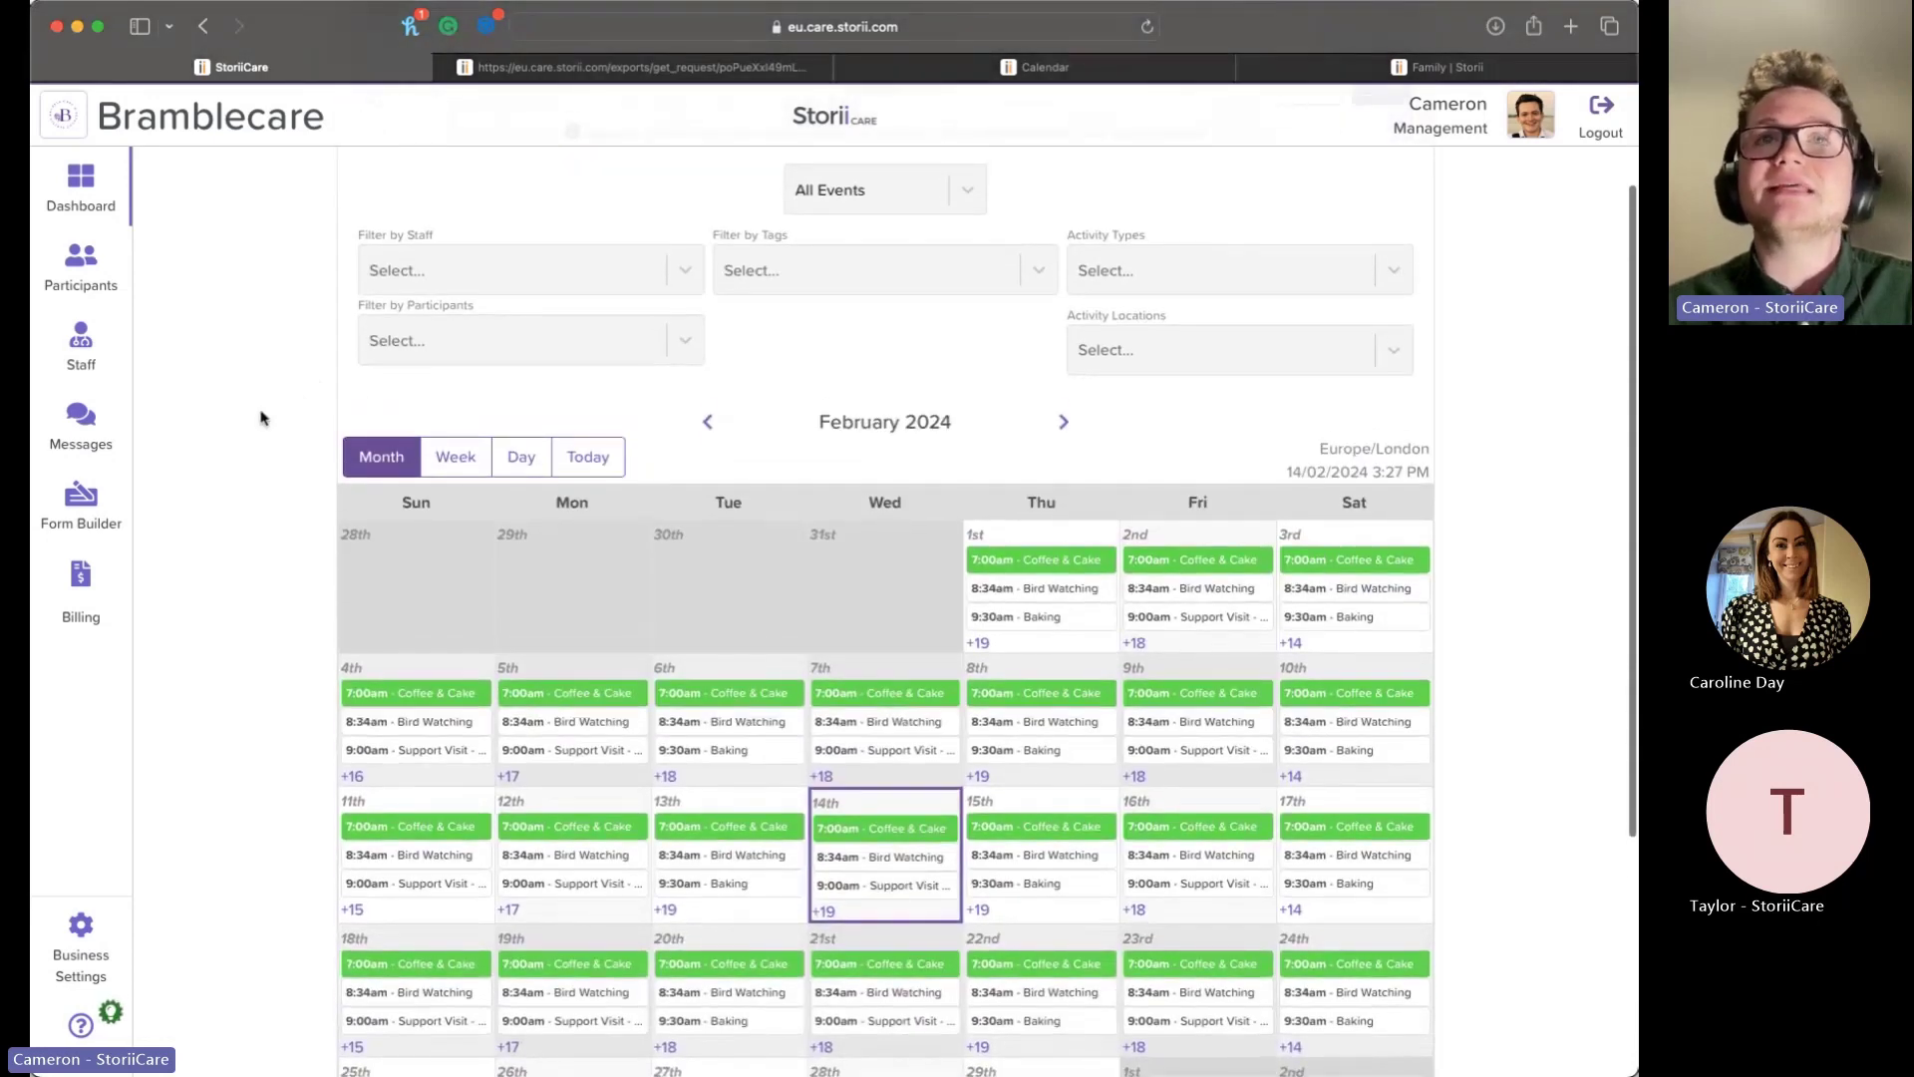
pyautogui.scroll(1, 942, 462)
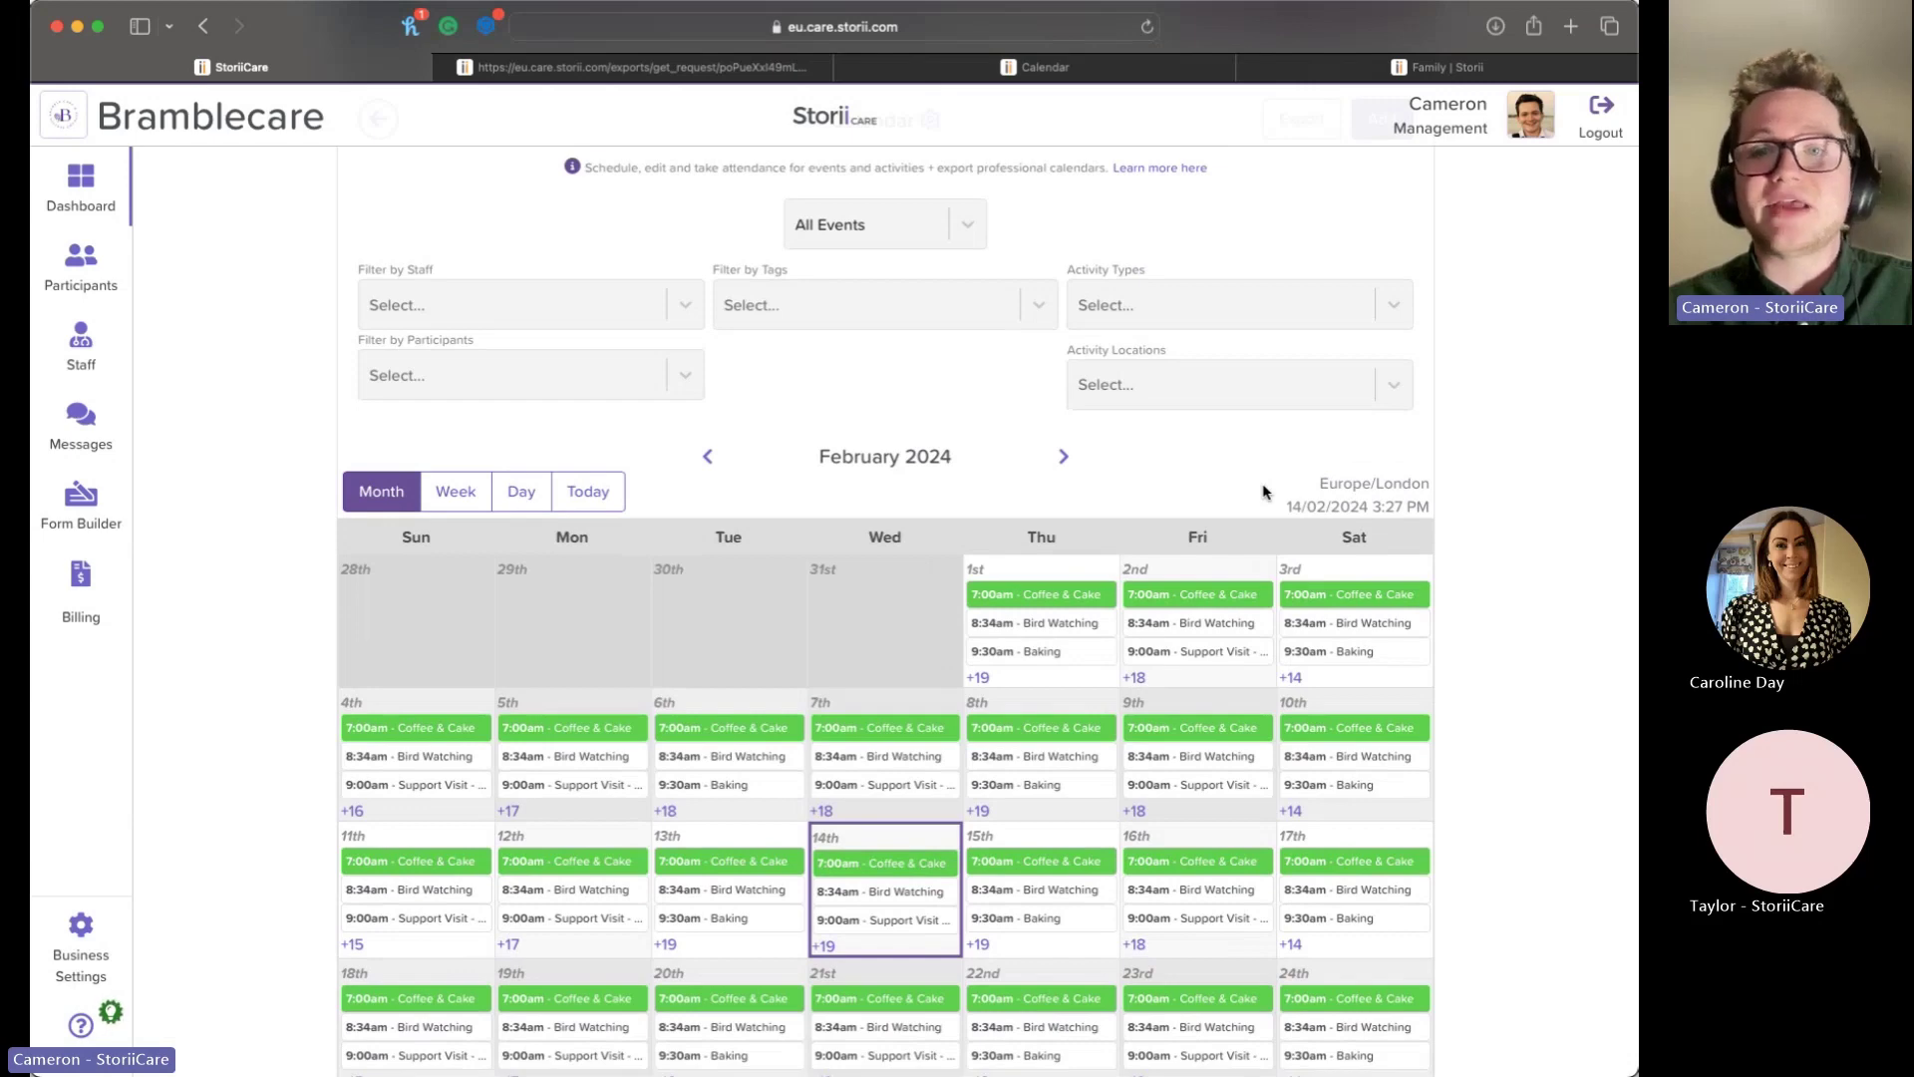
pyautogui.scroll(-2, 1461, 514)
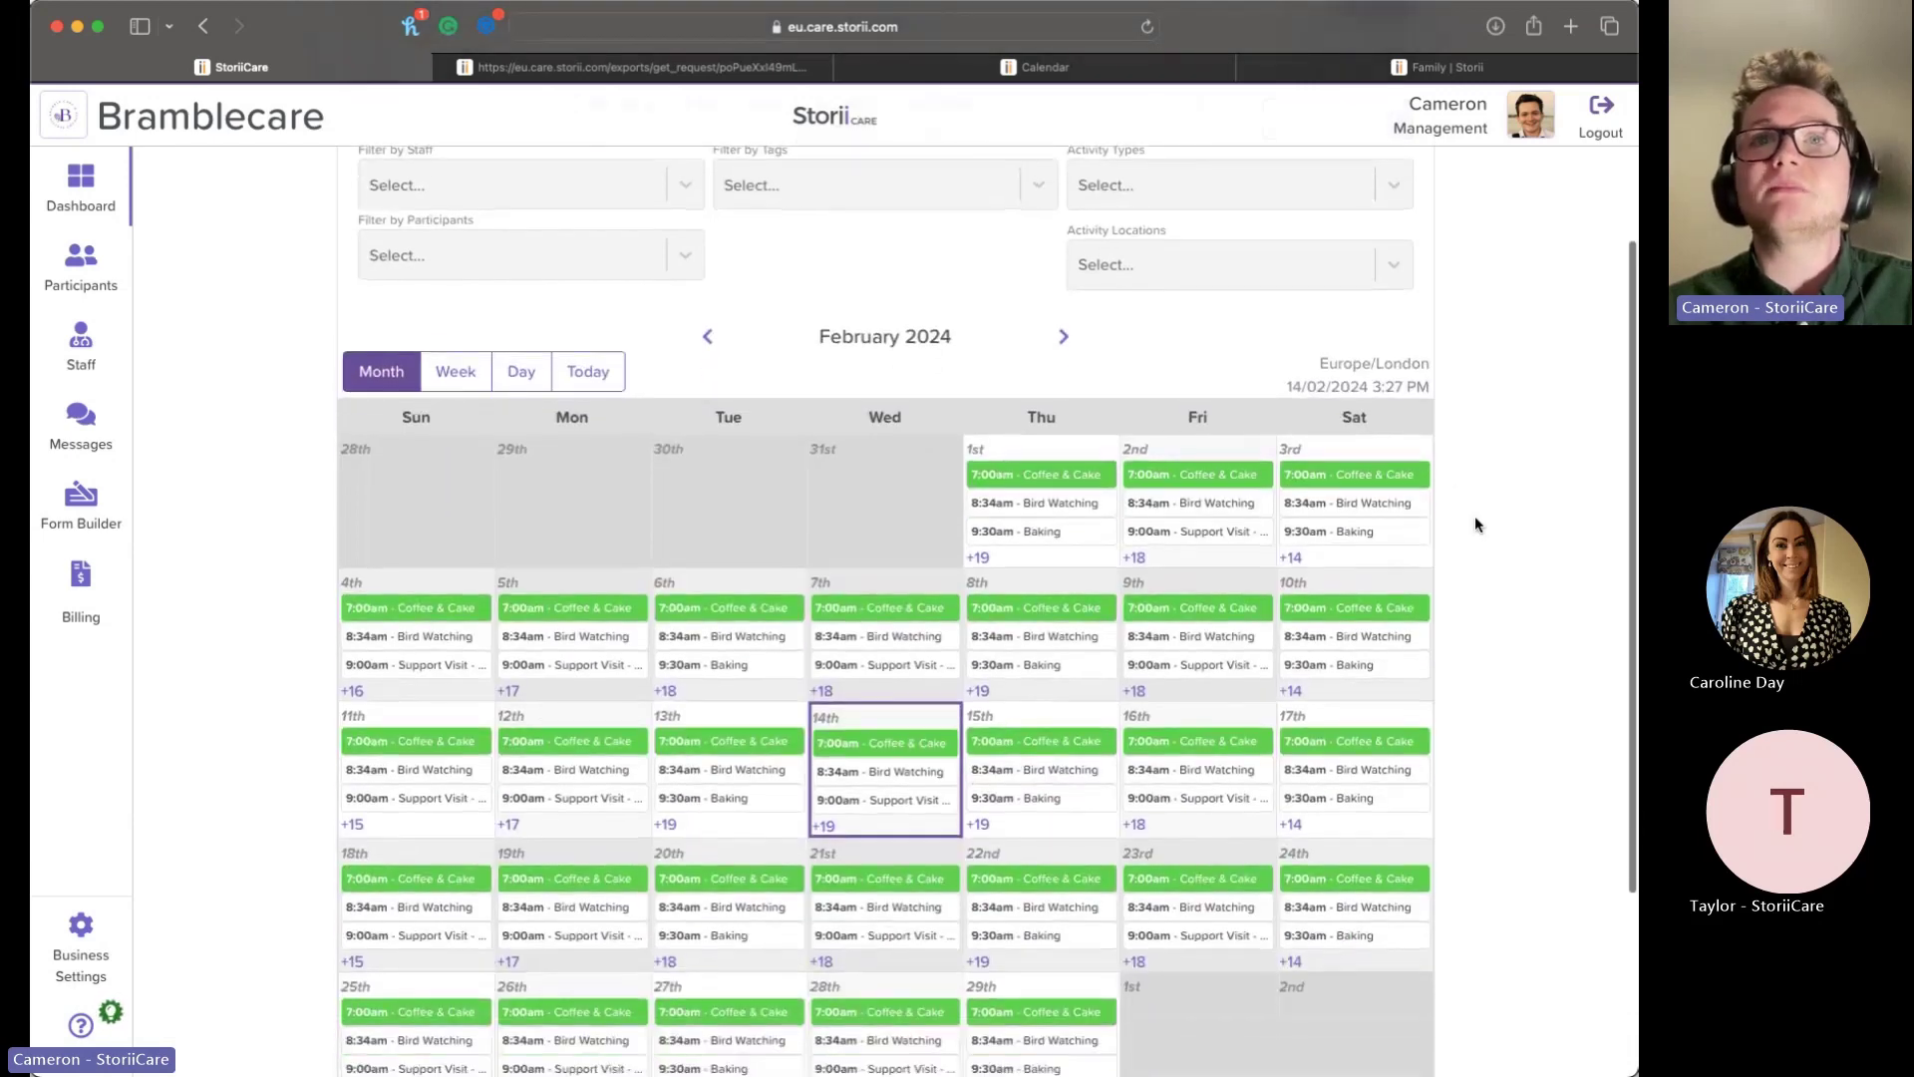
# Step: Open Wednesday 14 February 2024 in the day view and look through its scheduled events
pyautogui.click(891, 714)
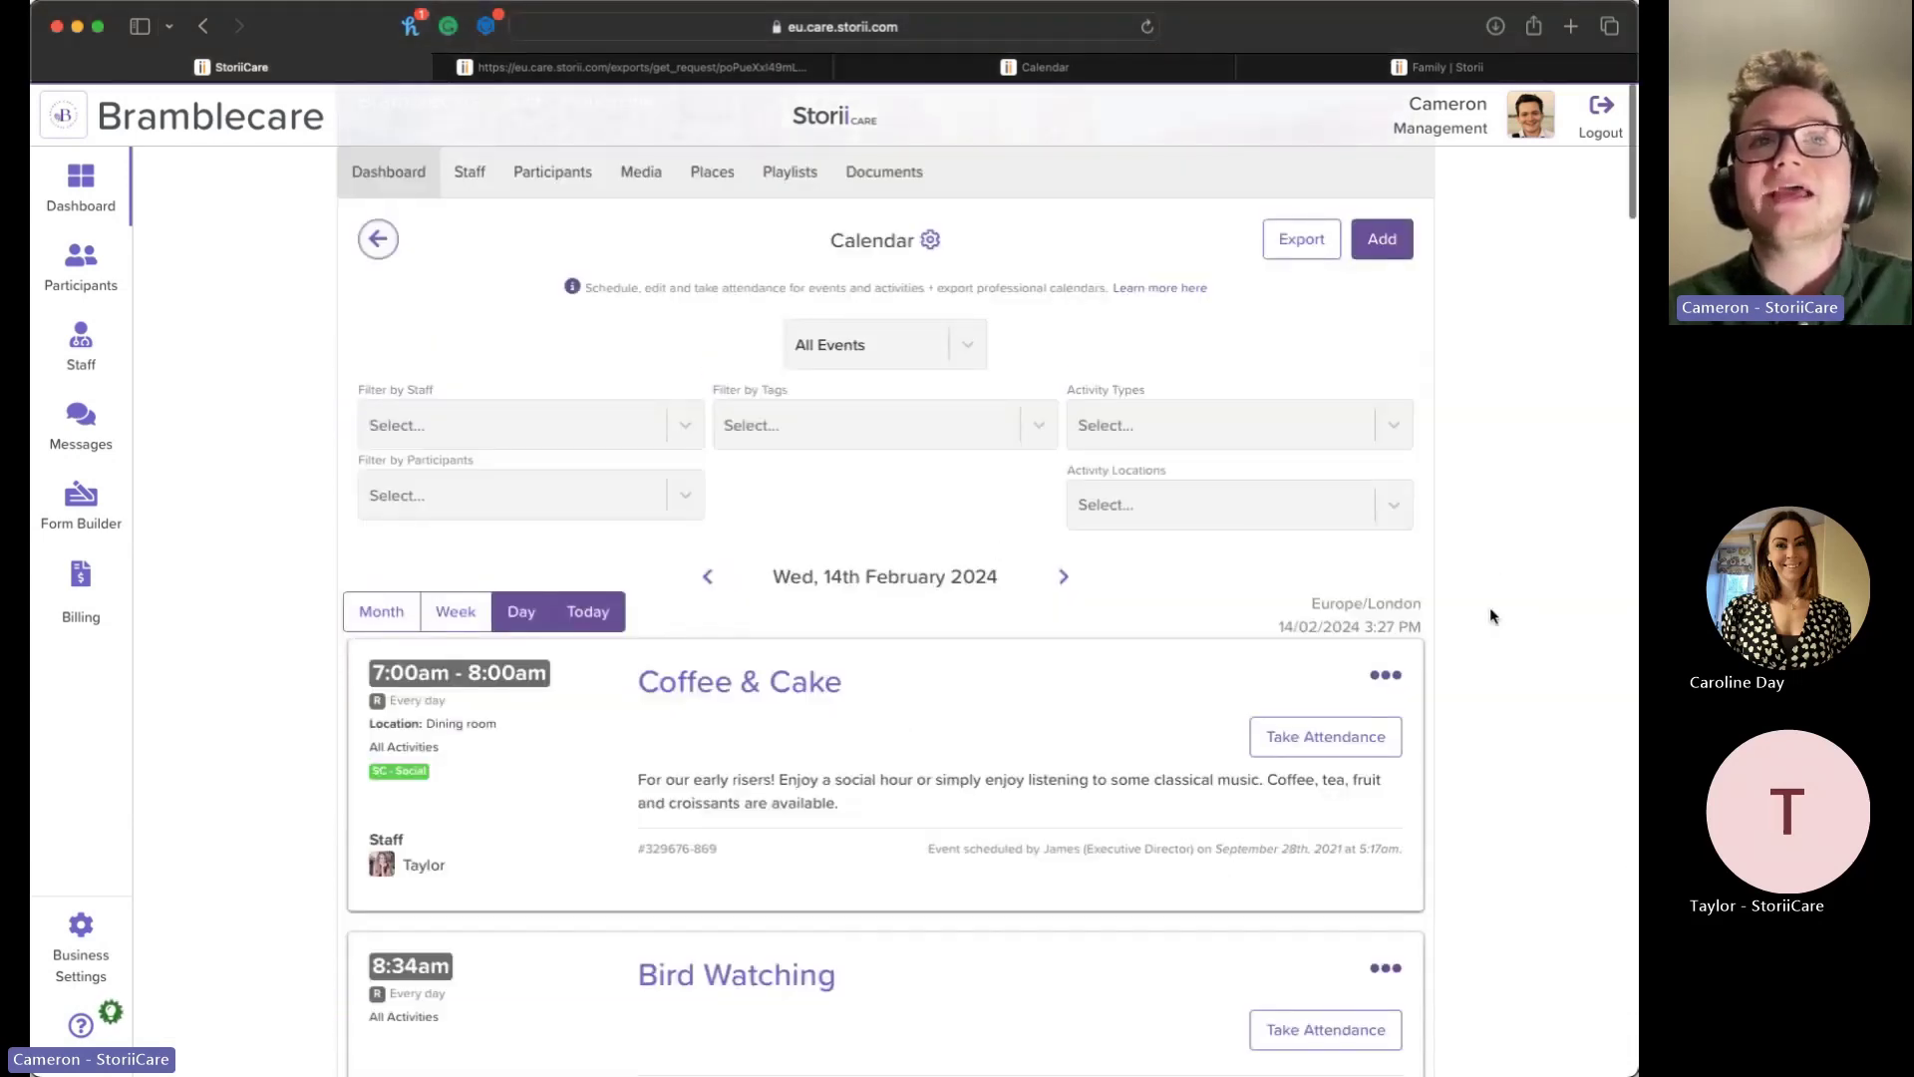
pyautogui.scroll(-1, 1492, 611)
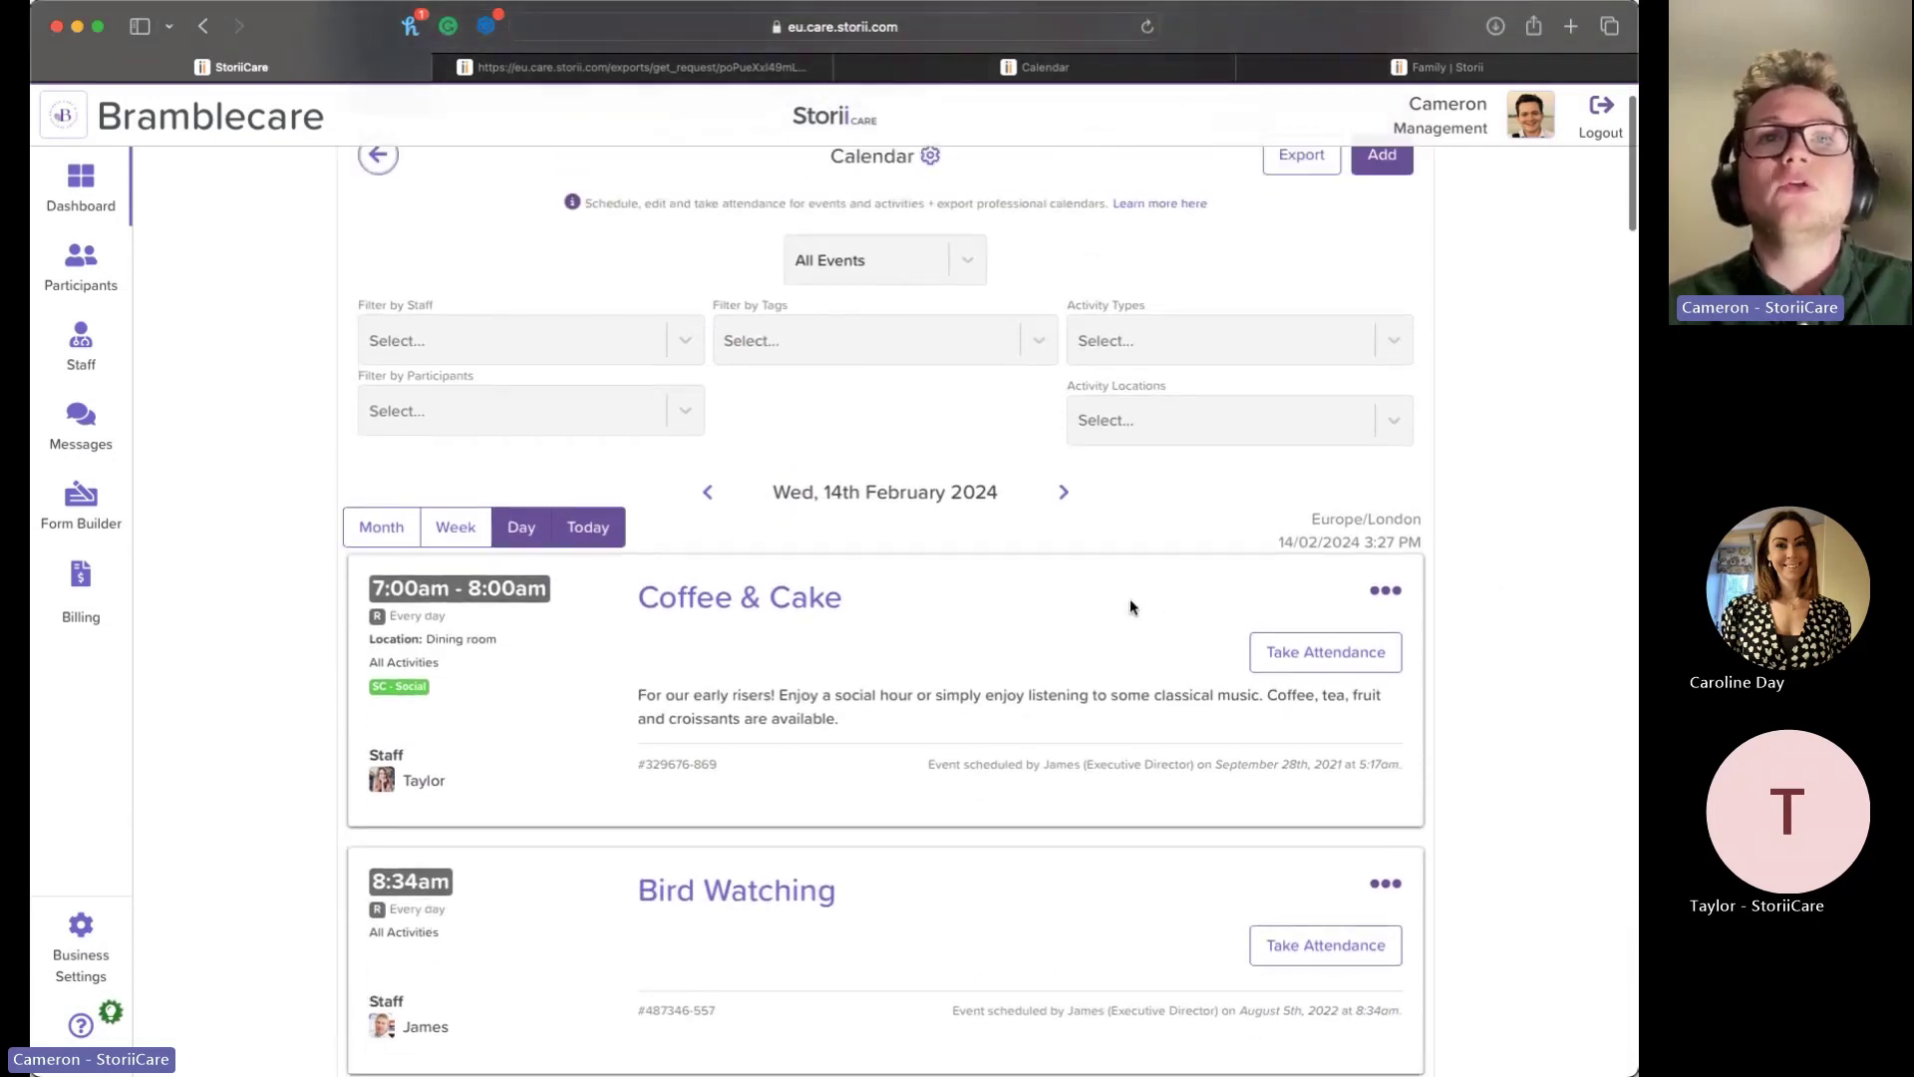
pyautogui.scroll(-3, 1130, 604)
pyautogui.scroll(-4, 1125, 692)
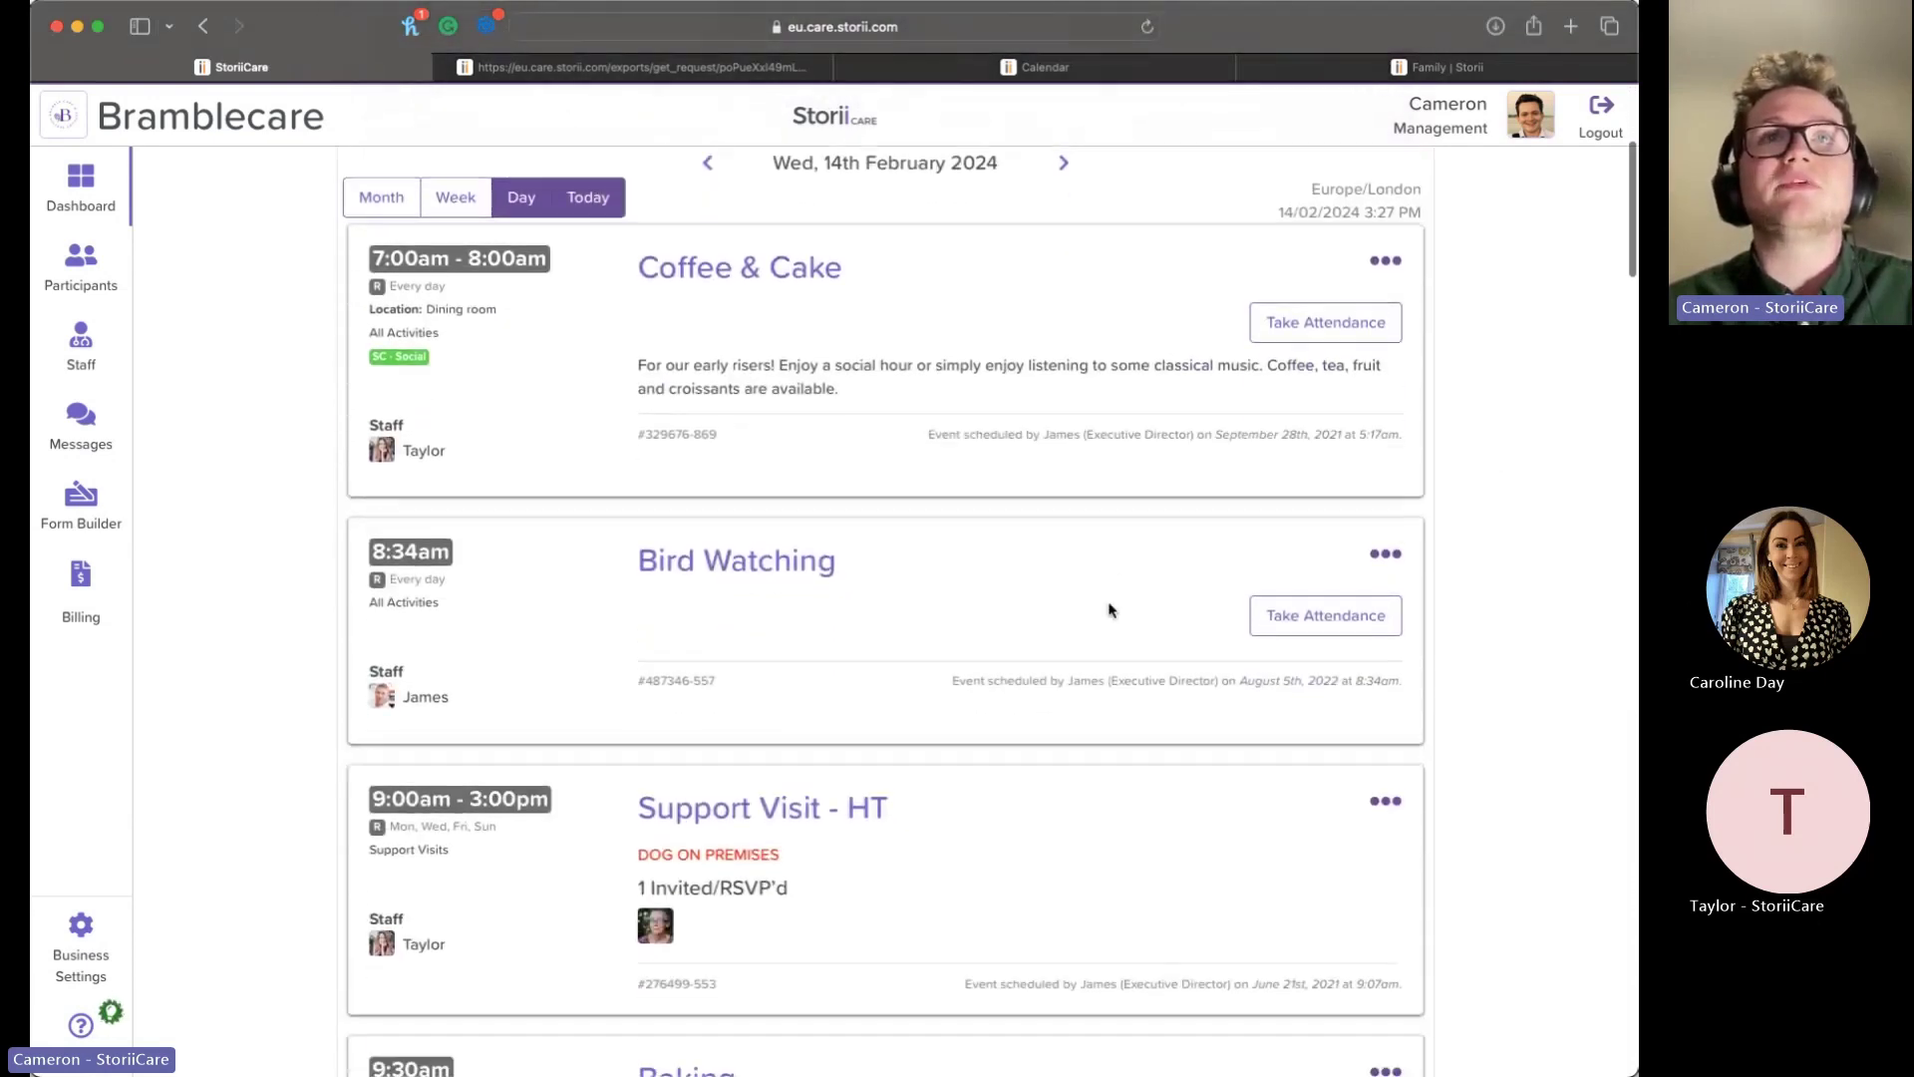
pyautogui.scroll(6, 1187, 566)
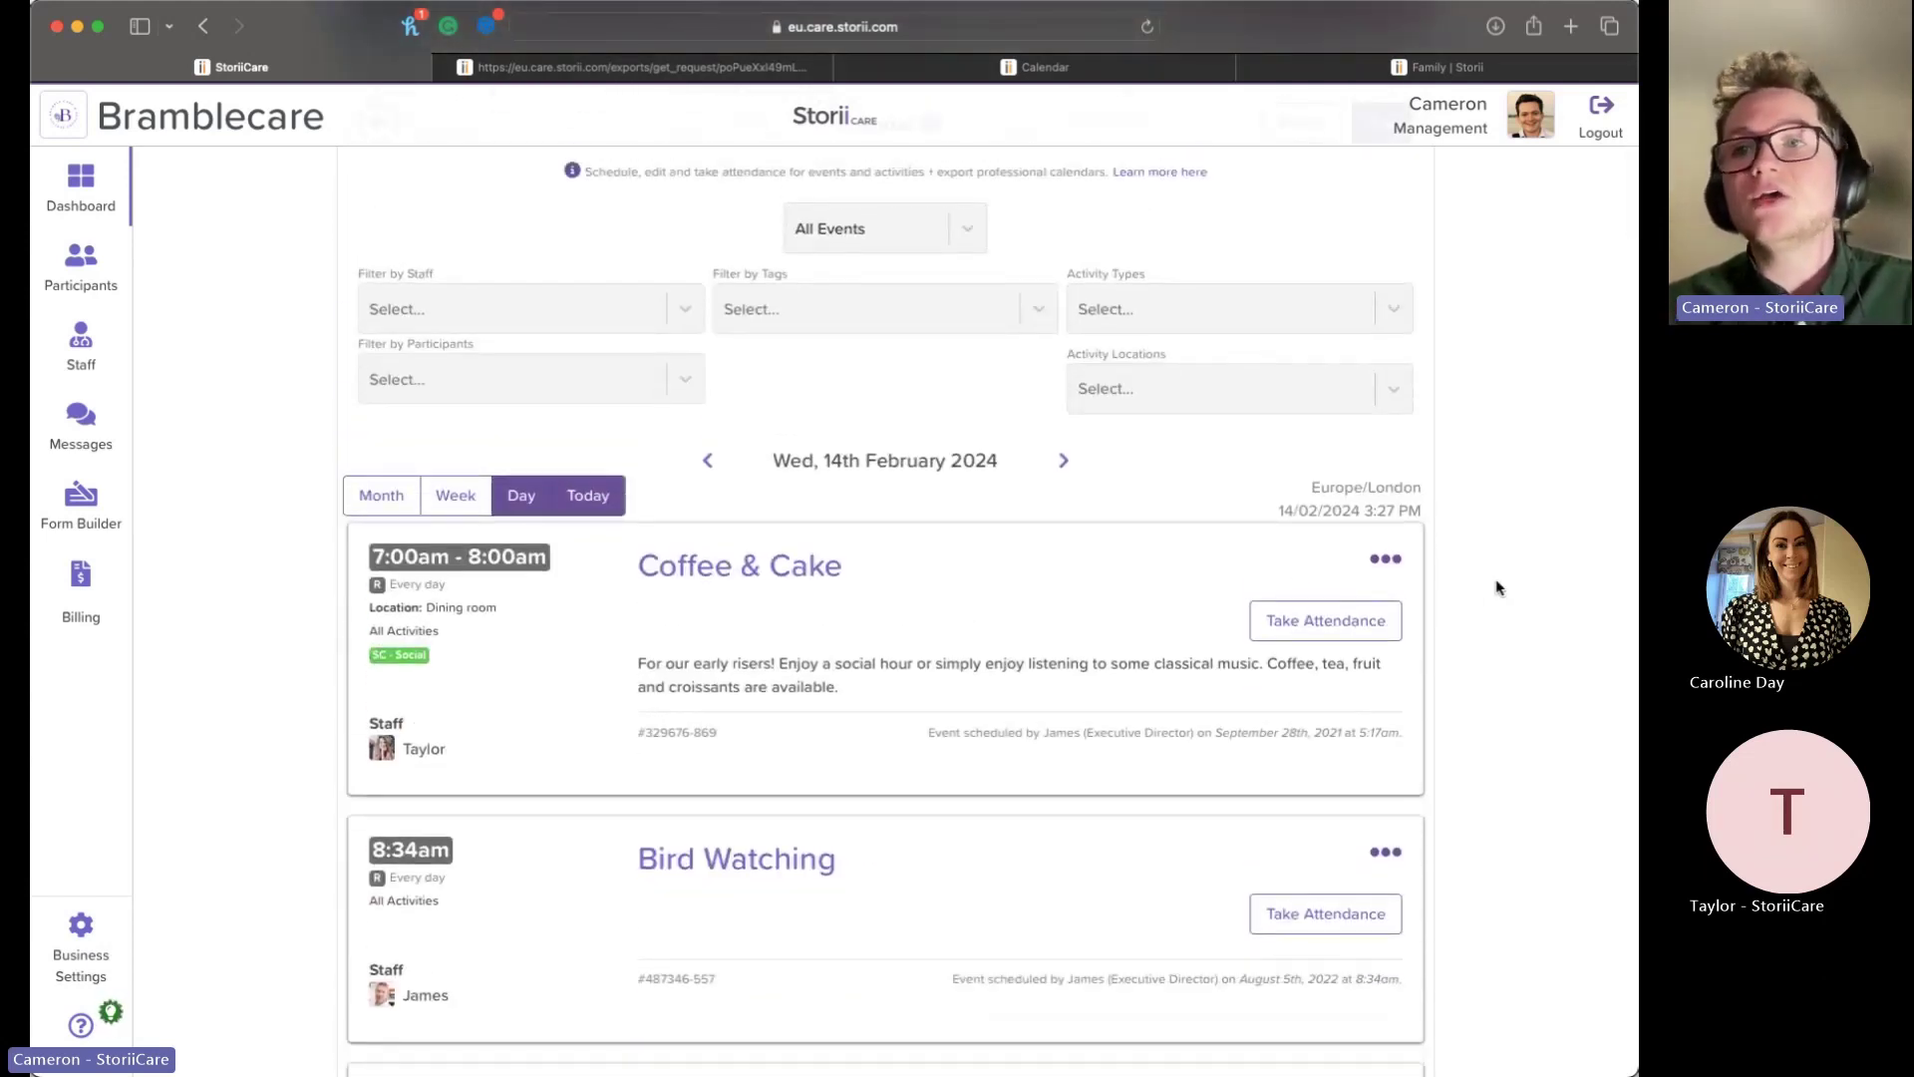
pyautogui.scroll(1, 1499, 588)
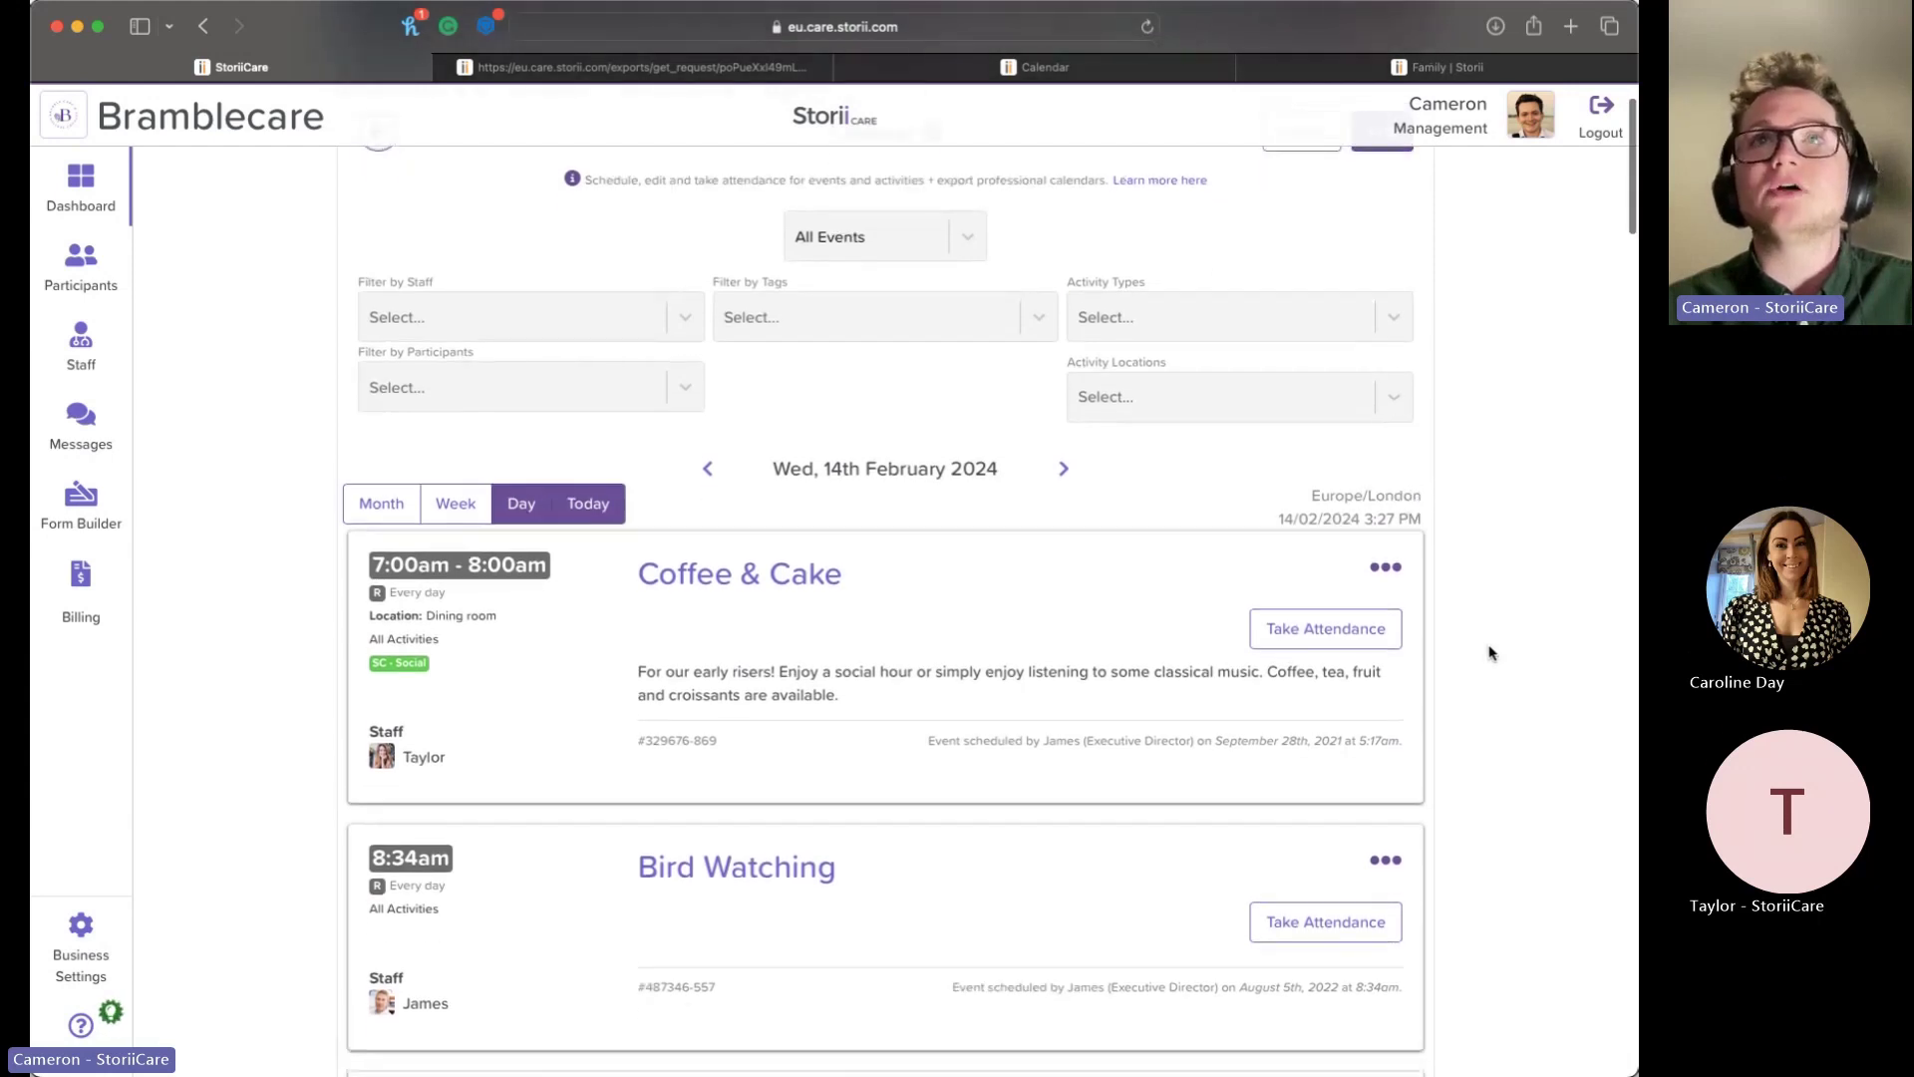
# Step: Open the attendance form for the 7:00am Coffee & Cake activity on 14 February 2024 and view its participant list
pyautogui.scroll(-1, 1489, 653)
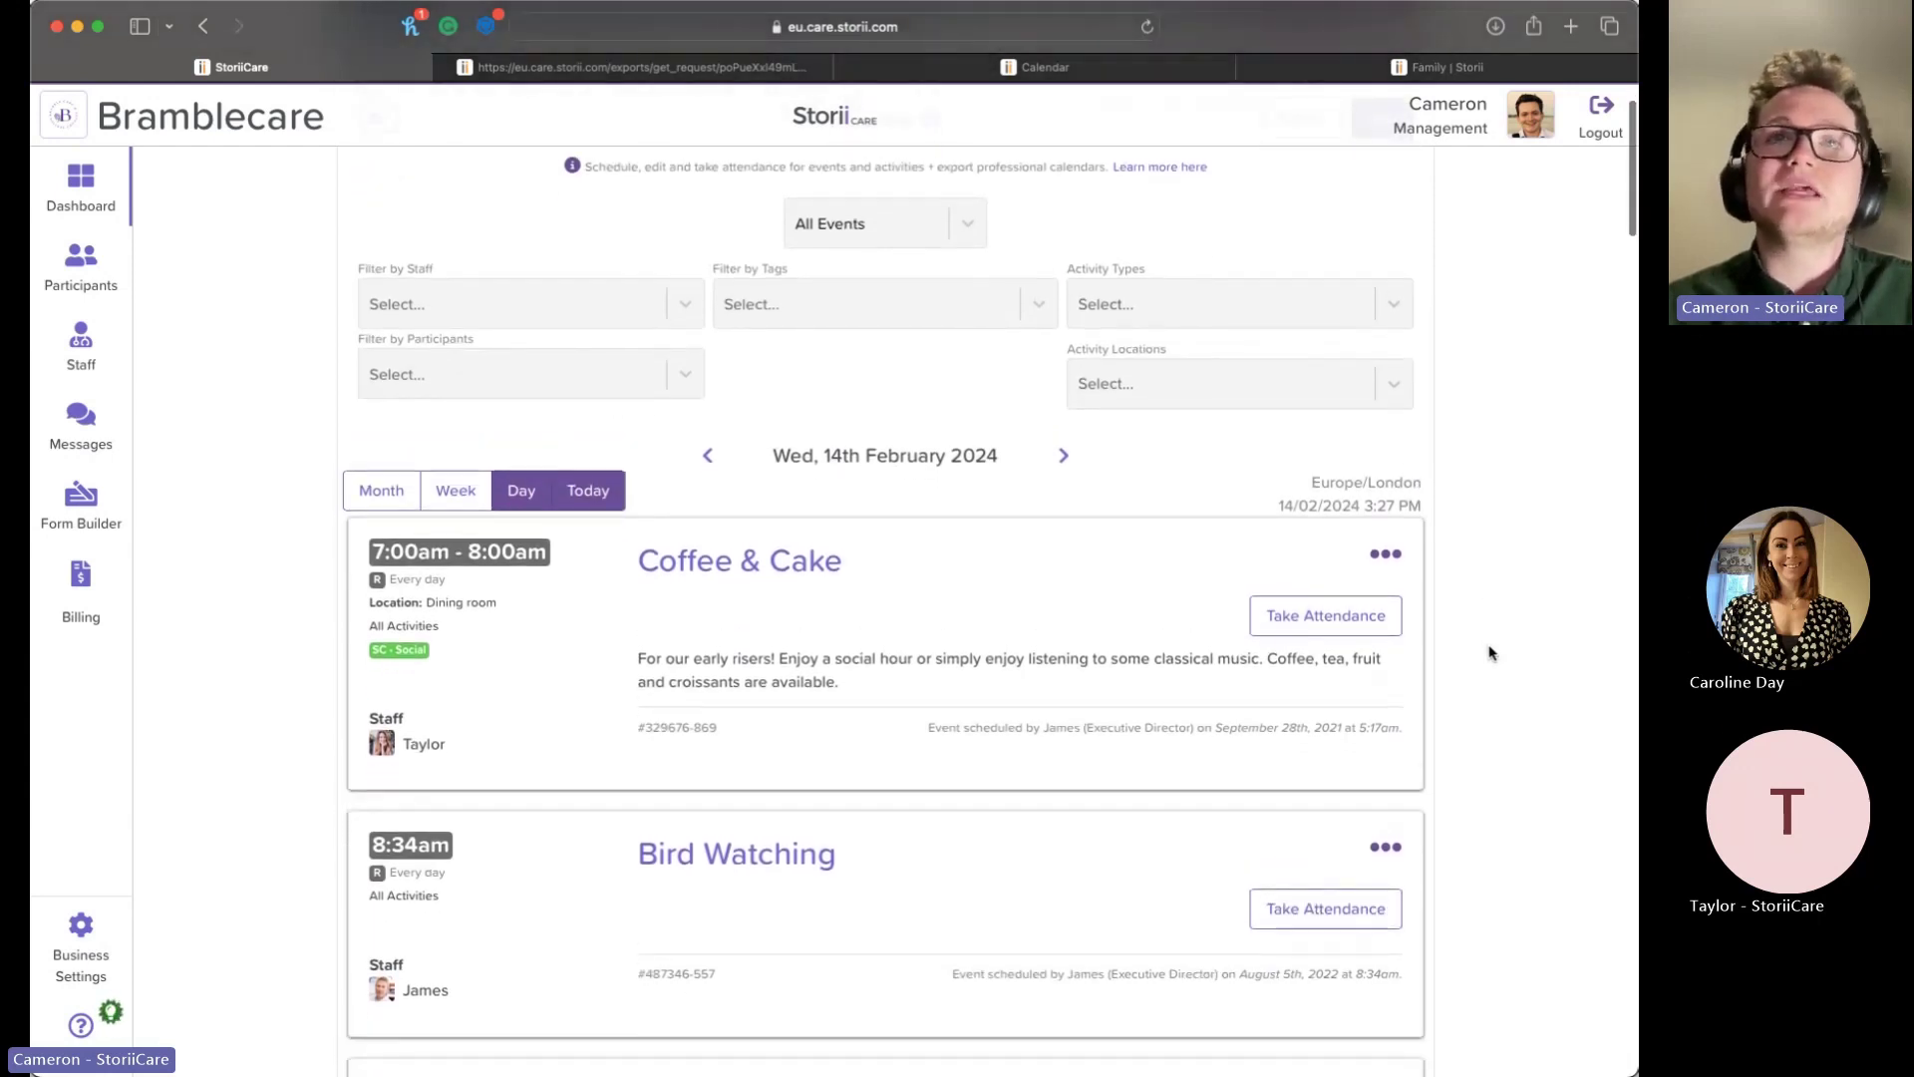
pyautogui.scroll(-3, 1489, 653)
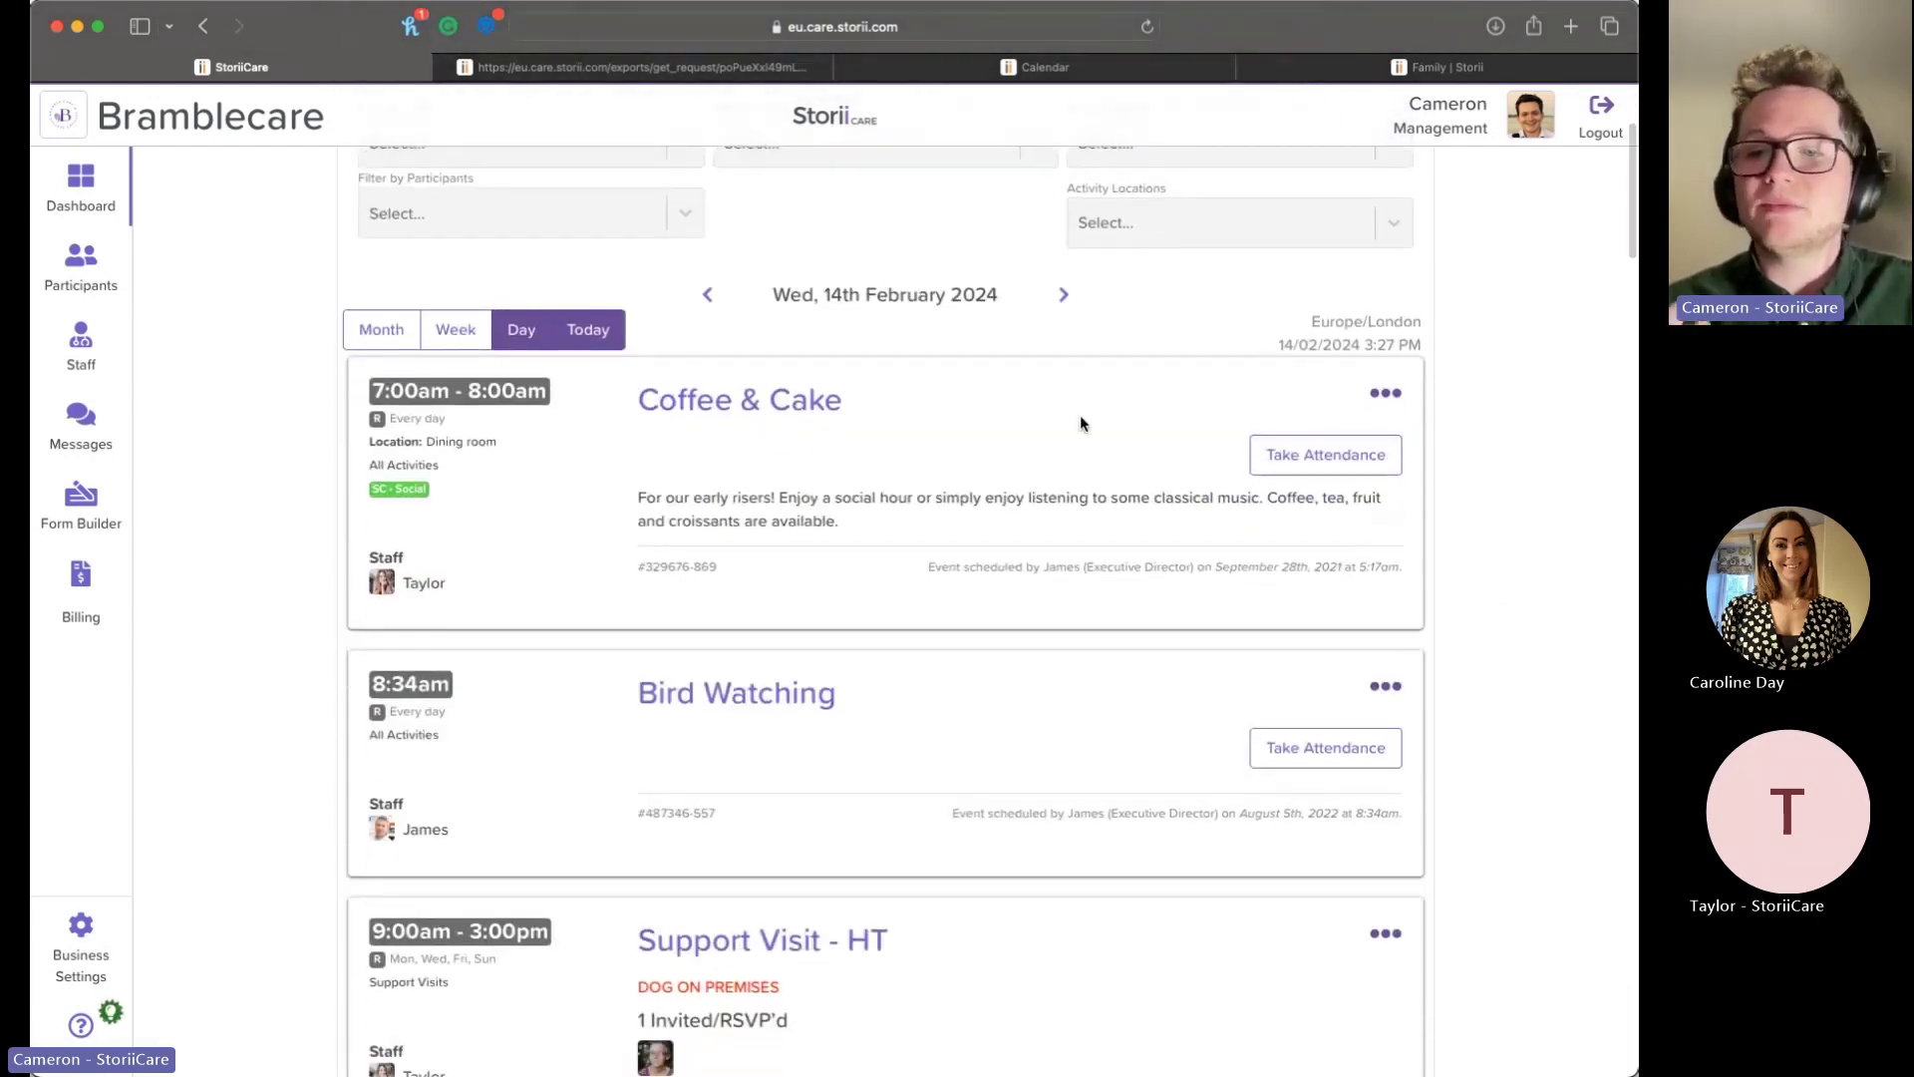
pyautogui.click(1373, 455)
pyautogui.scroll(2, 1477, 342)
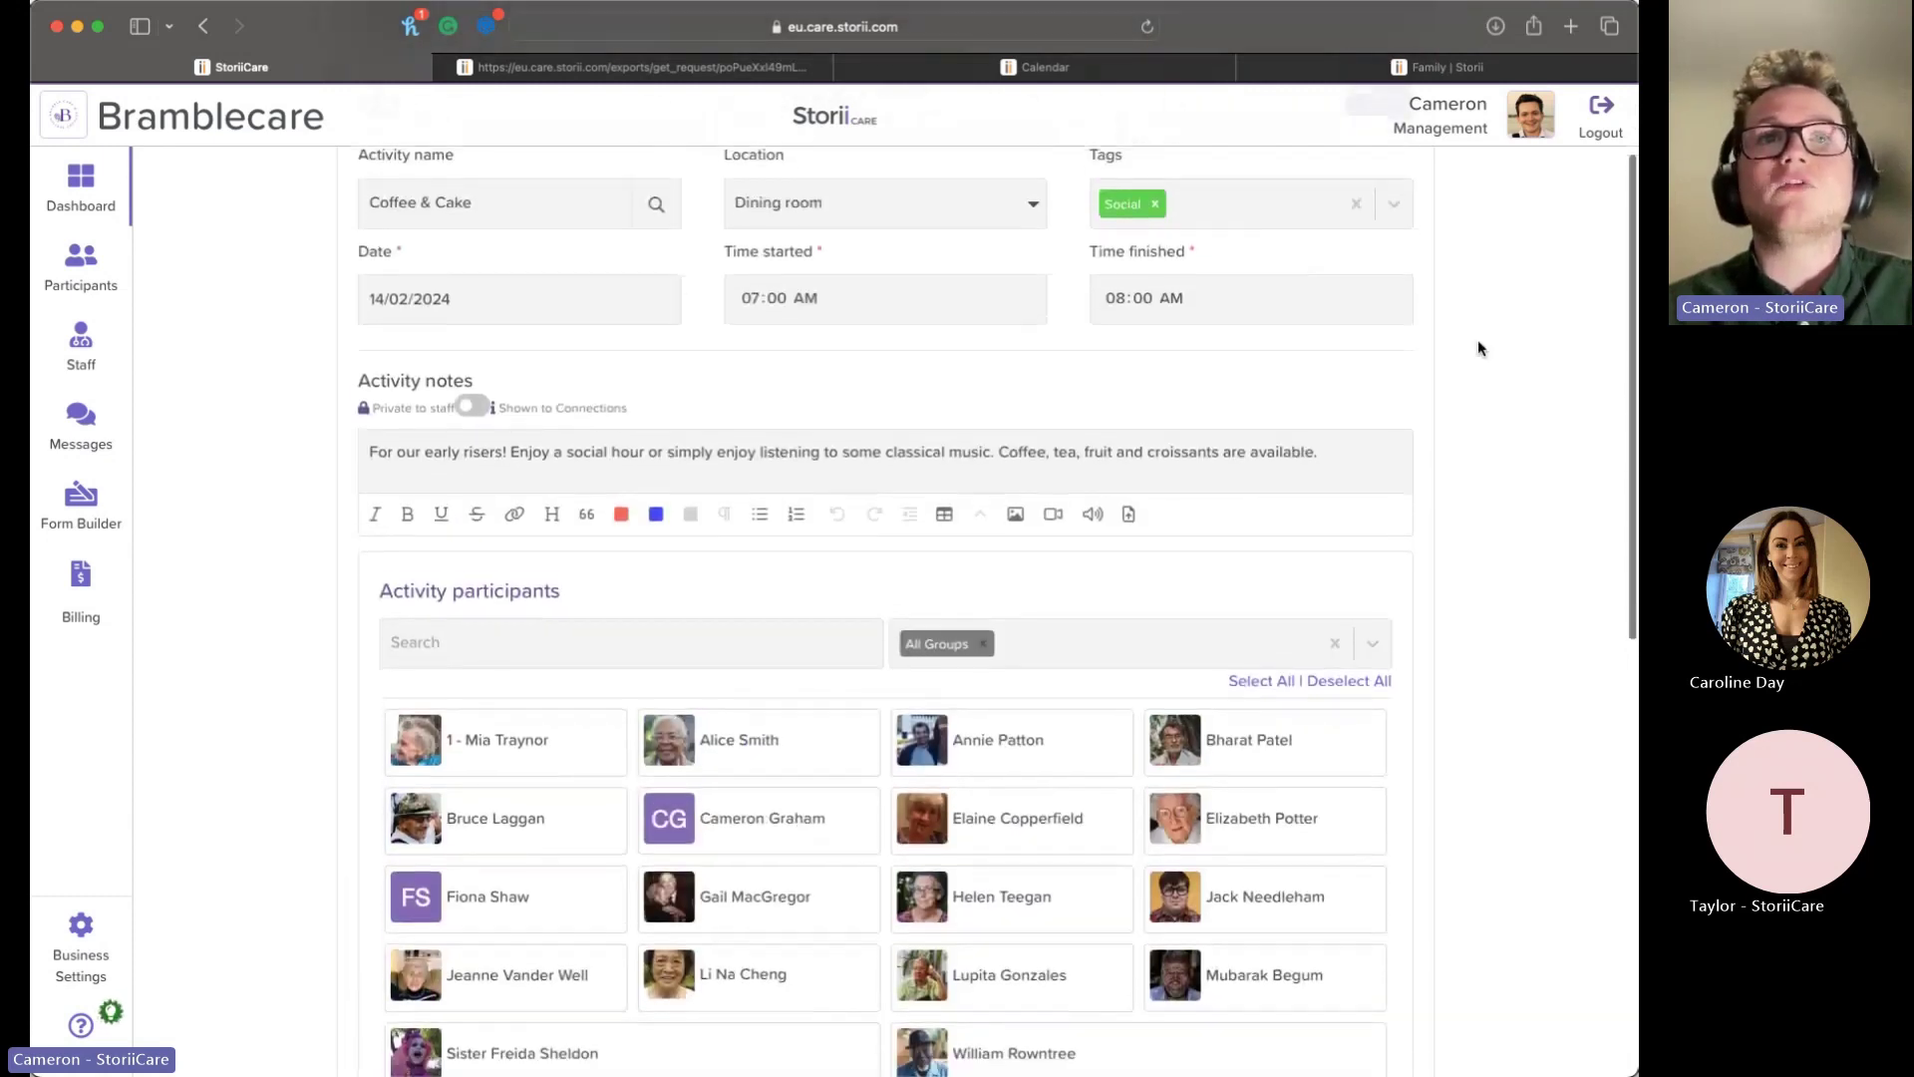
pyautogui.scroll(-2, 1477, 342)
# Step: Select all eight participants in the first two rows and the third participant in the third row as attendees
pyautogui.click(752, 640)
pyautogui.click(1017, 644)
pyautogui.click(1163, 645)
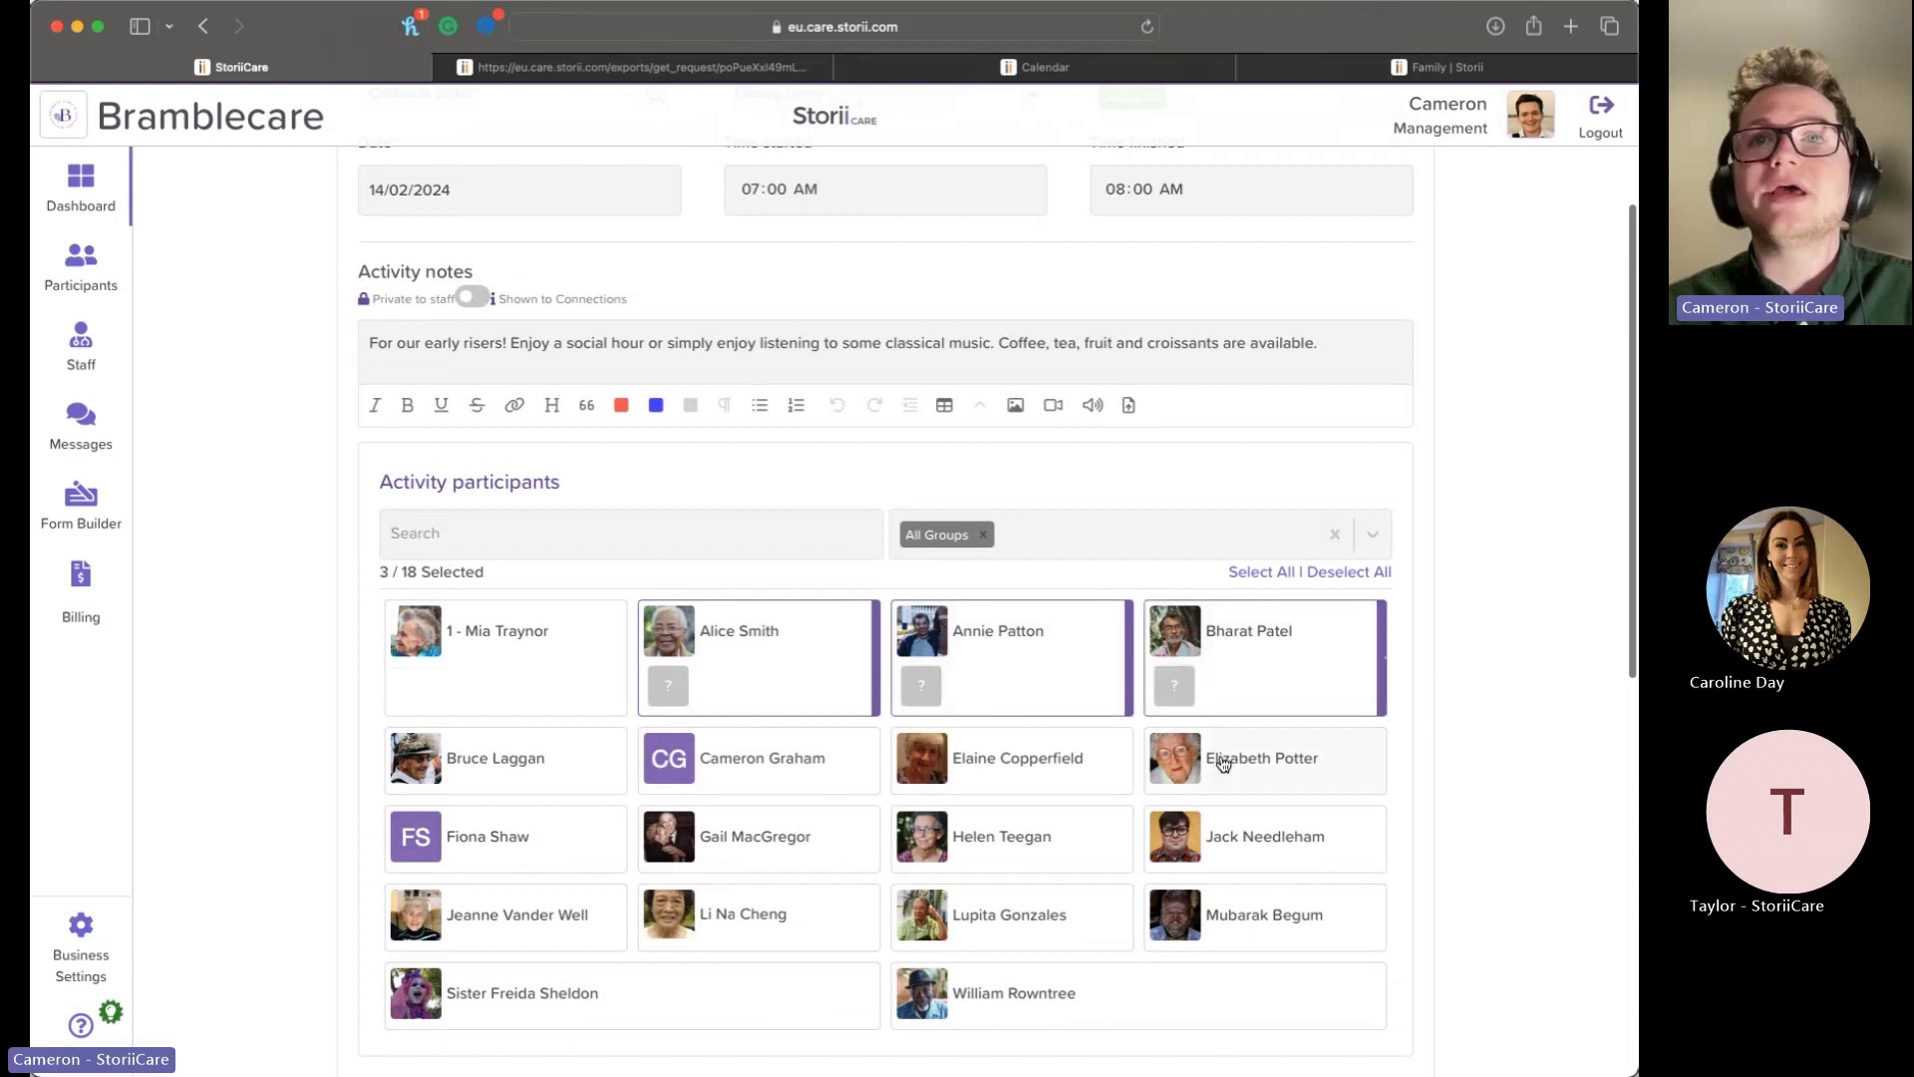
pyautogui.click(1217, 761)
pyautogui.click(991, 764)
pyautogui.click(727, 774)
pyautogui.click(538, 762)
pyautogui.click(526, 671)
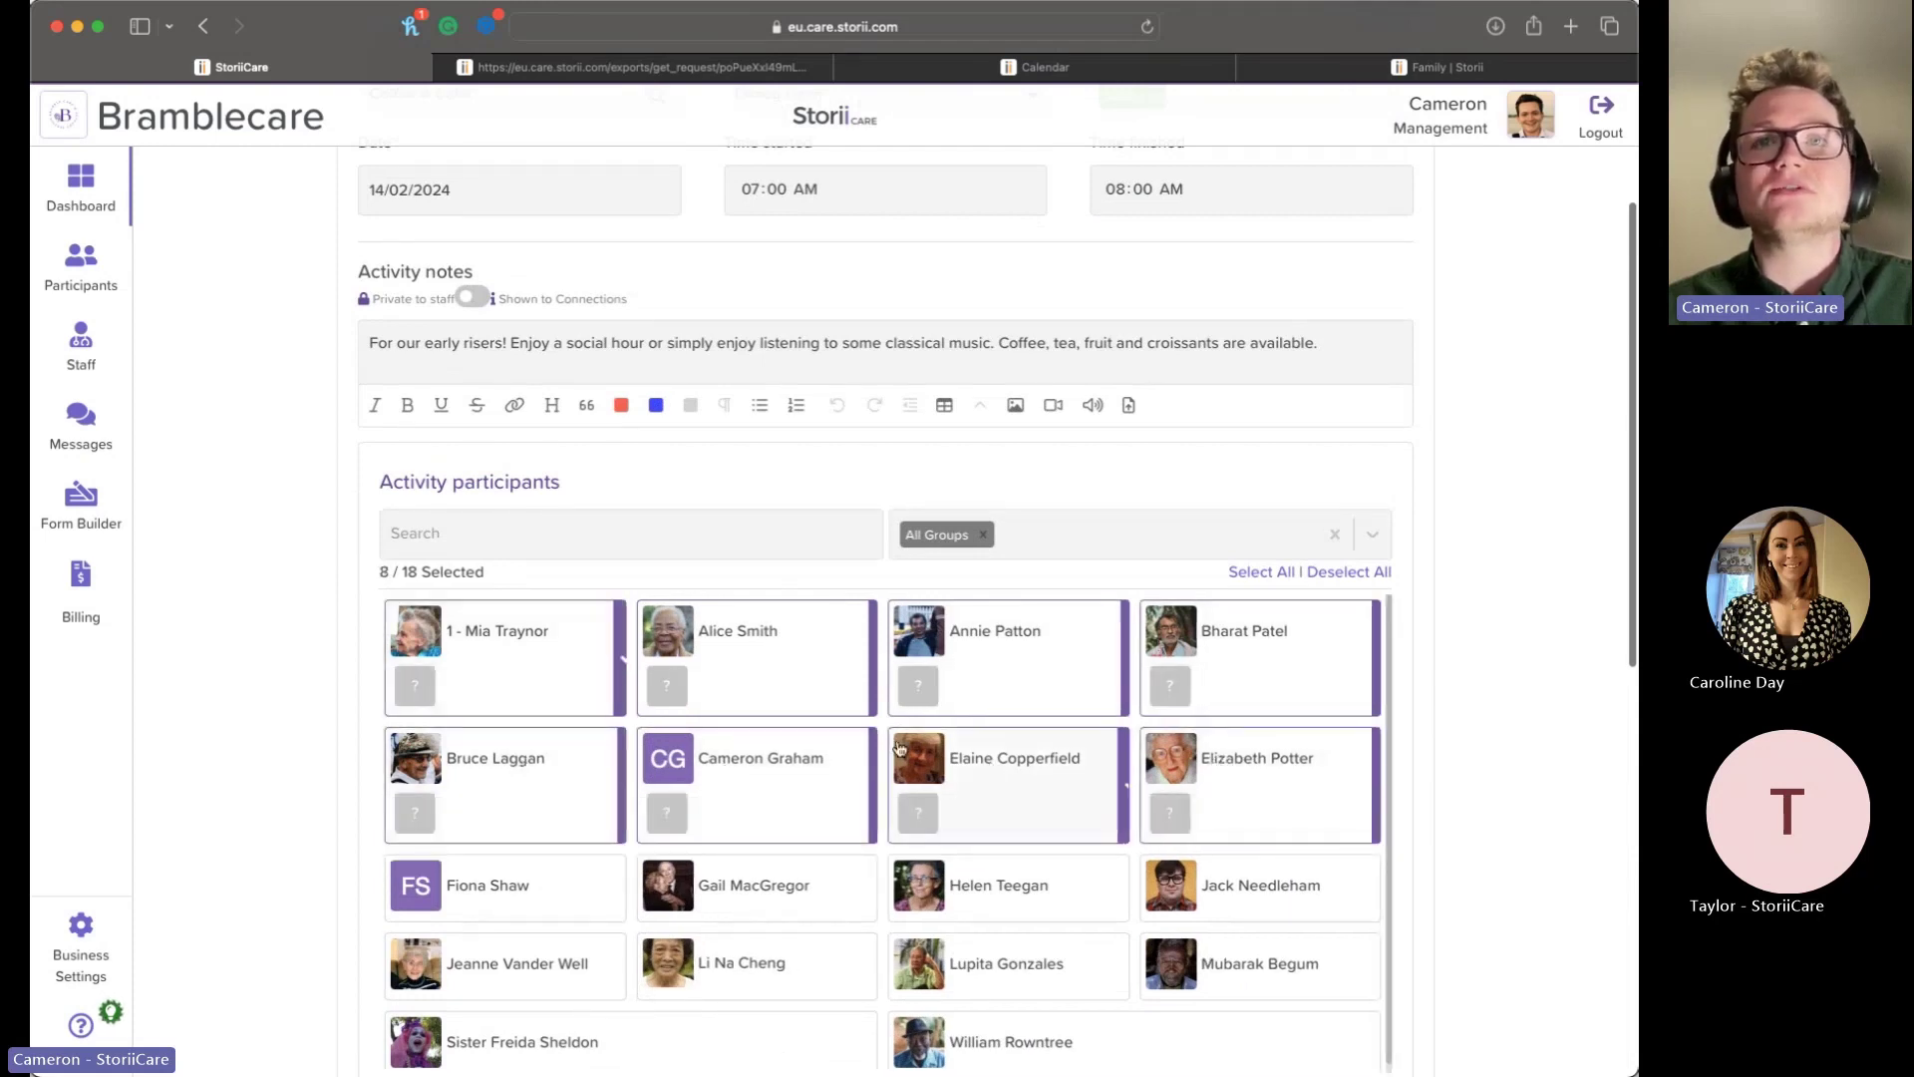
pyautogui.scroll(-1, 978, 855)
pyautogui.click(1074, 896)
pyautogui.scroll(-1, 1073, 896)
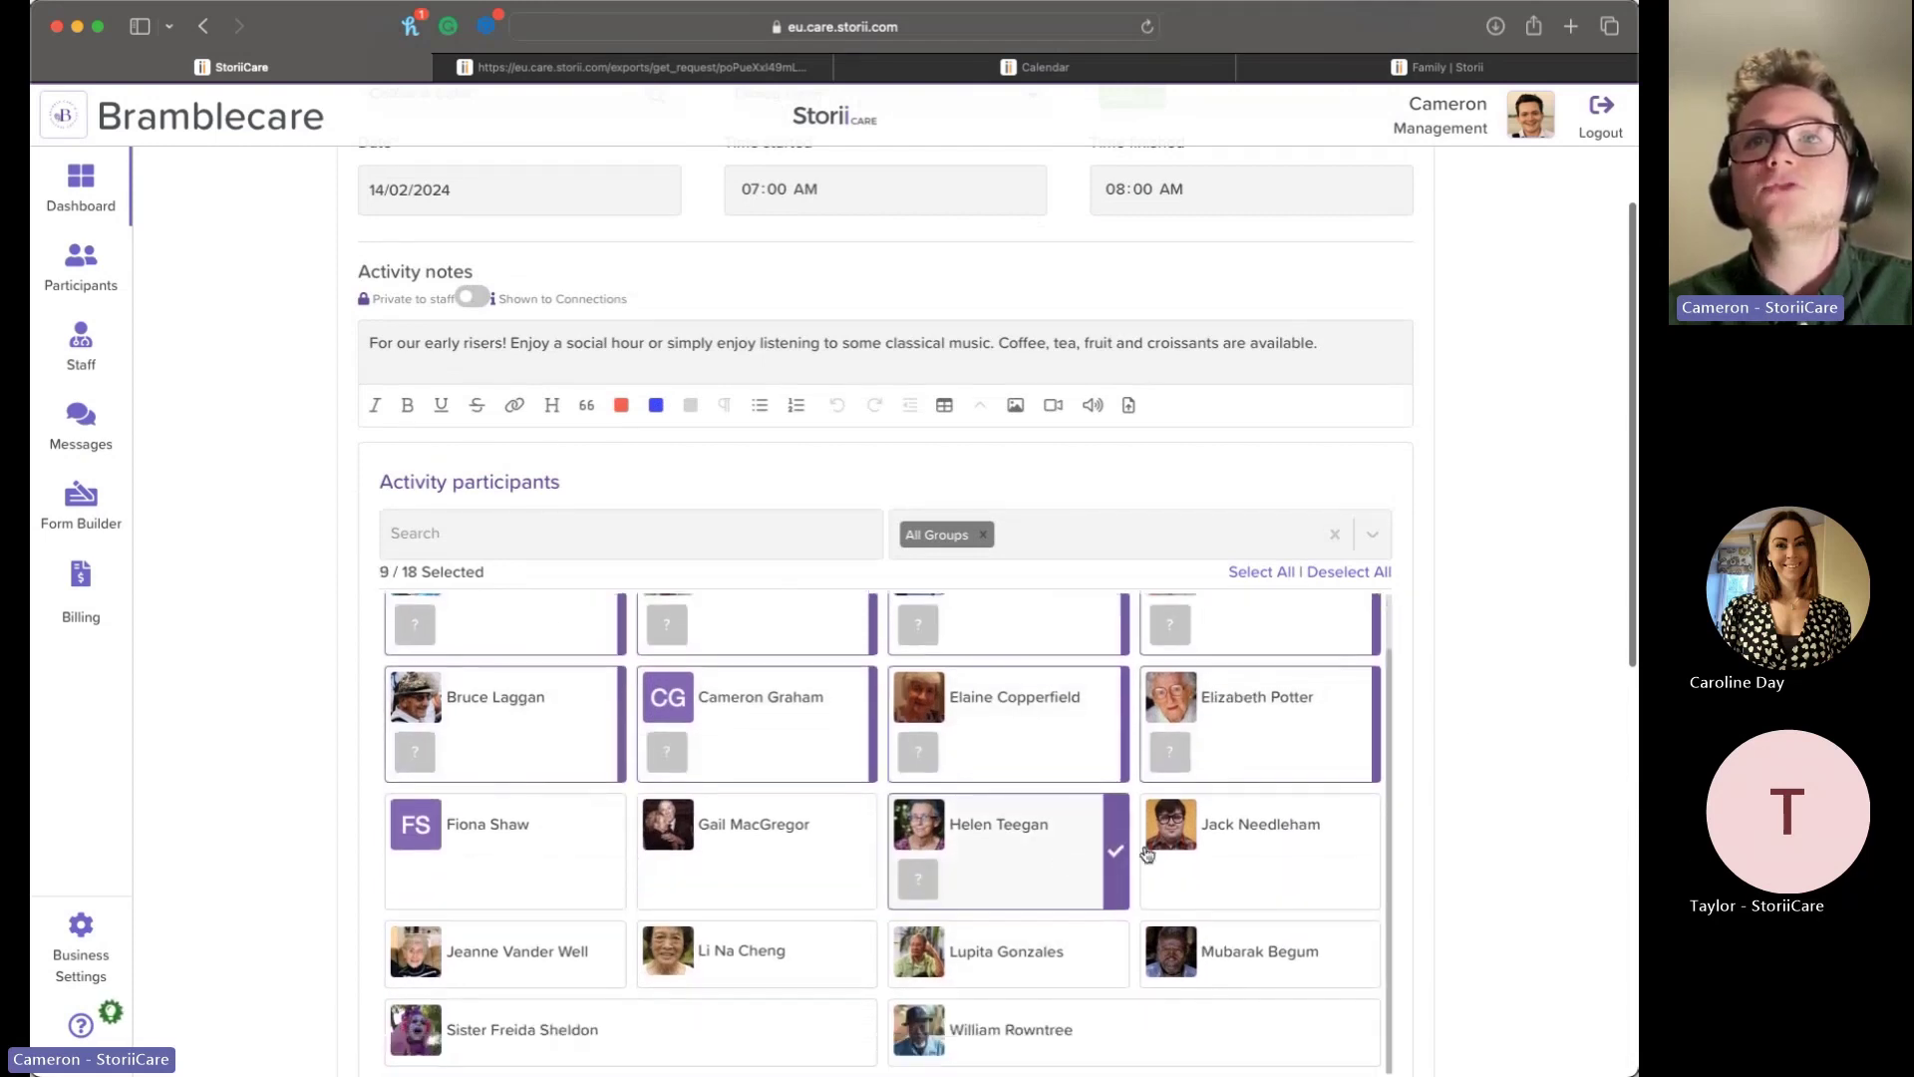
pyautogui.scroll(-2, 1523, 712)
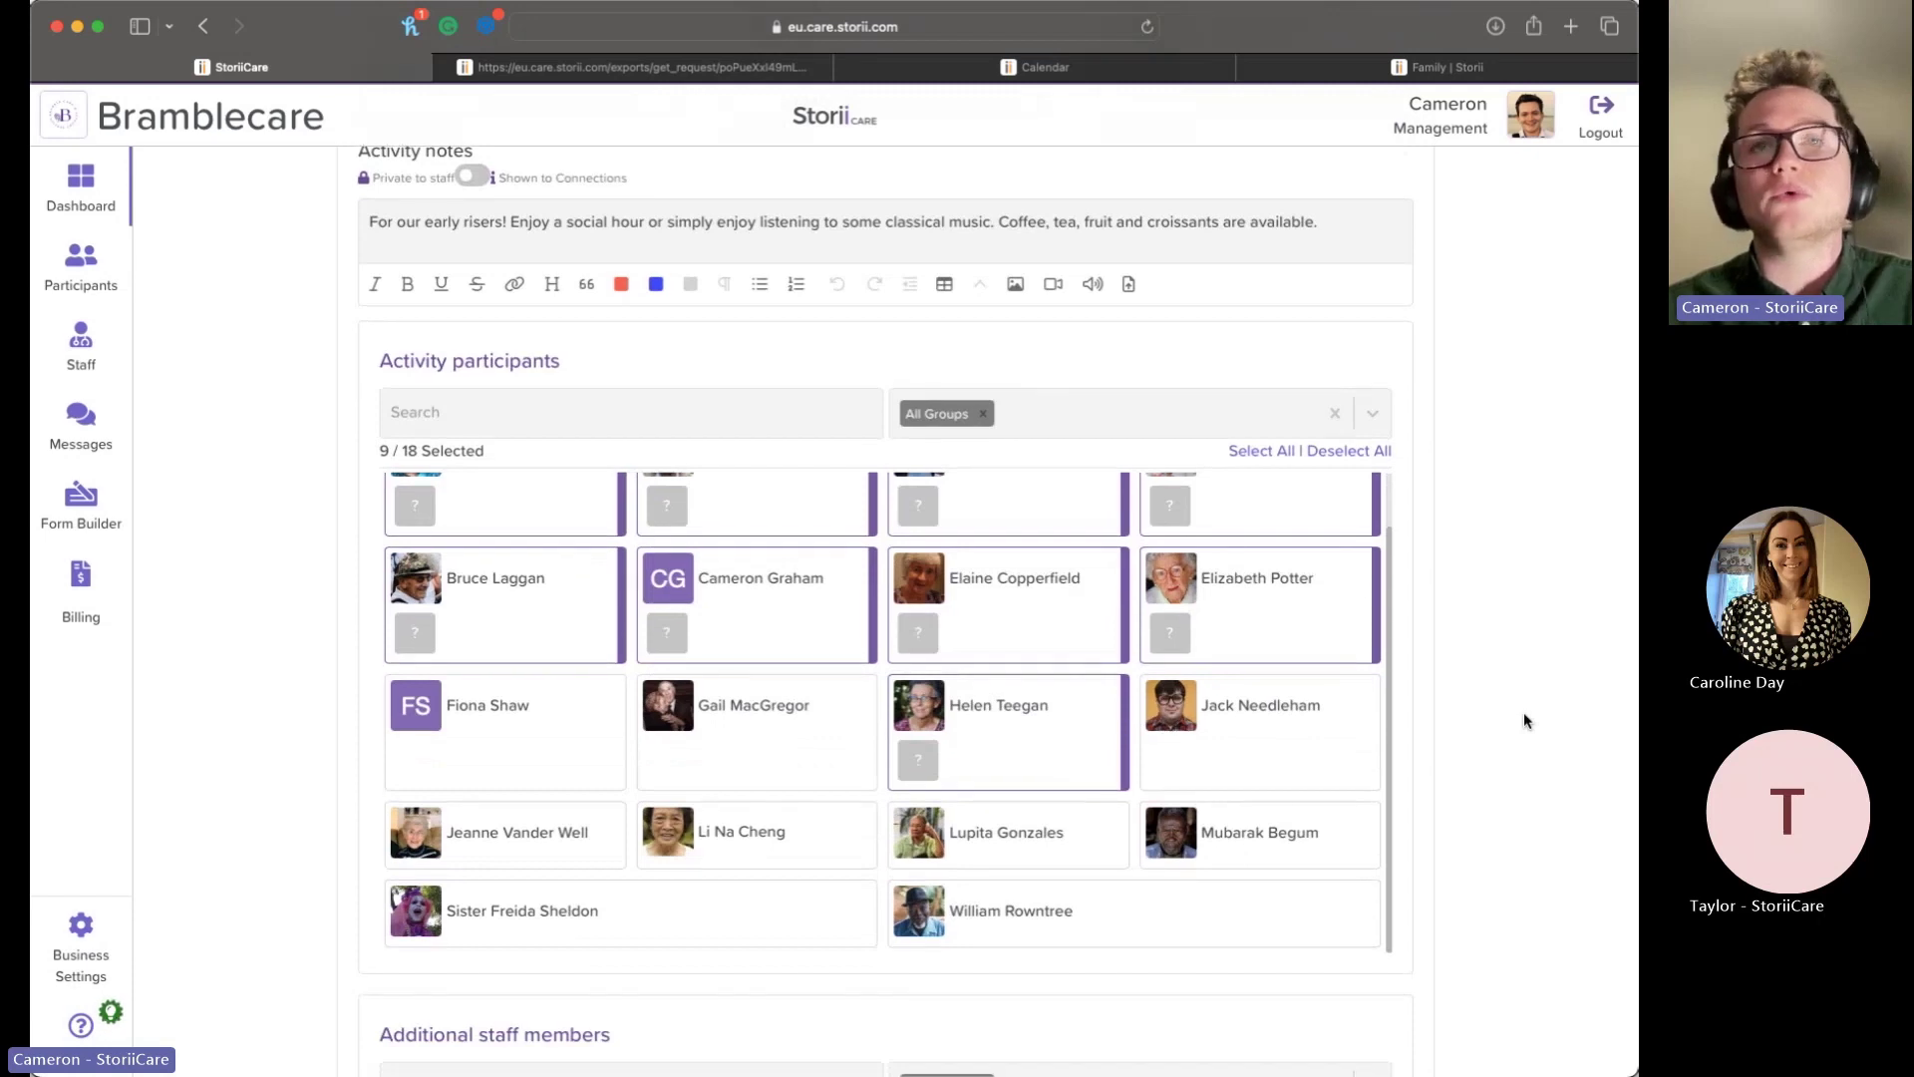
# Step: Record engagement 5 (Very engaged) and mood 5 (Got a lot better) for the selected participant in the third row
pyautogui.scroll(1, 1513, 708)
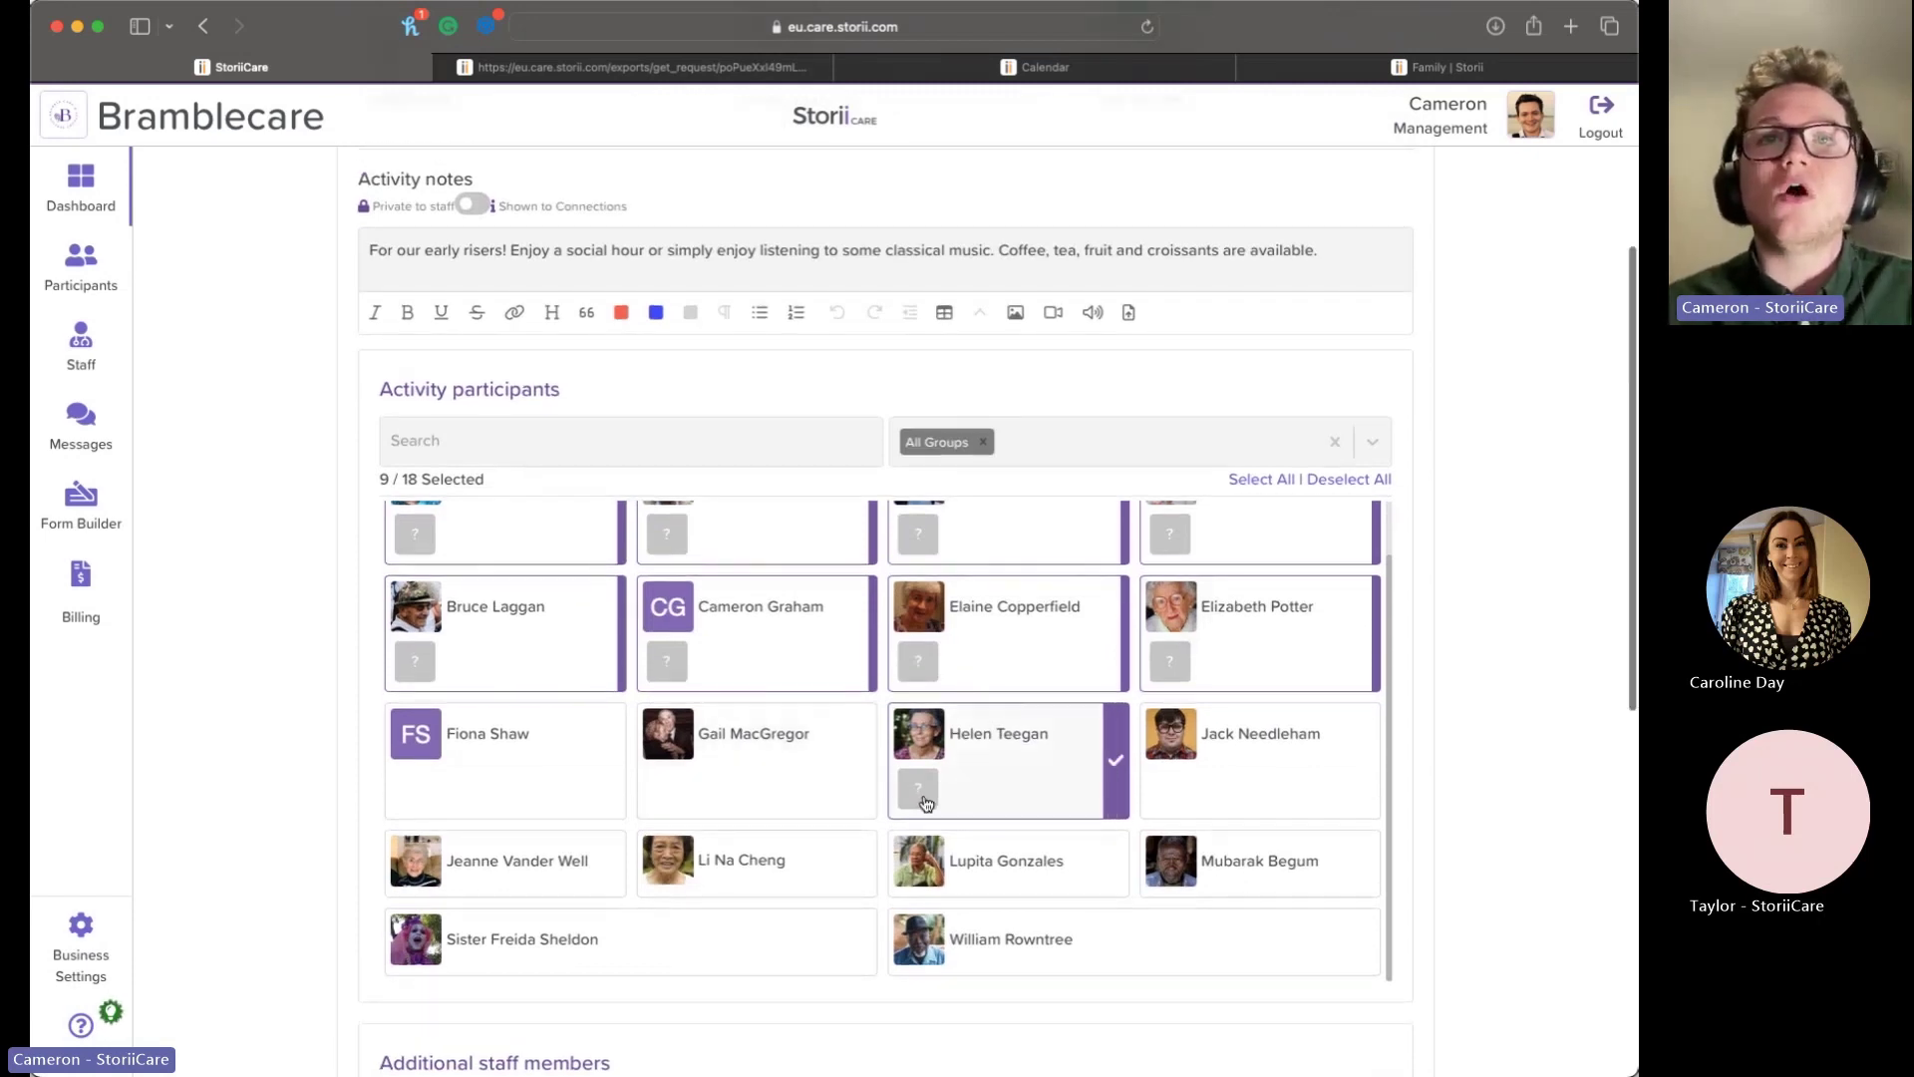
pyautogui.click(926, 803)
pyautogui.click(923, 546)
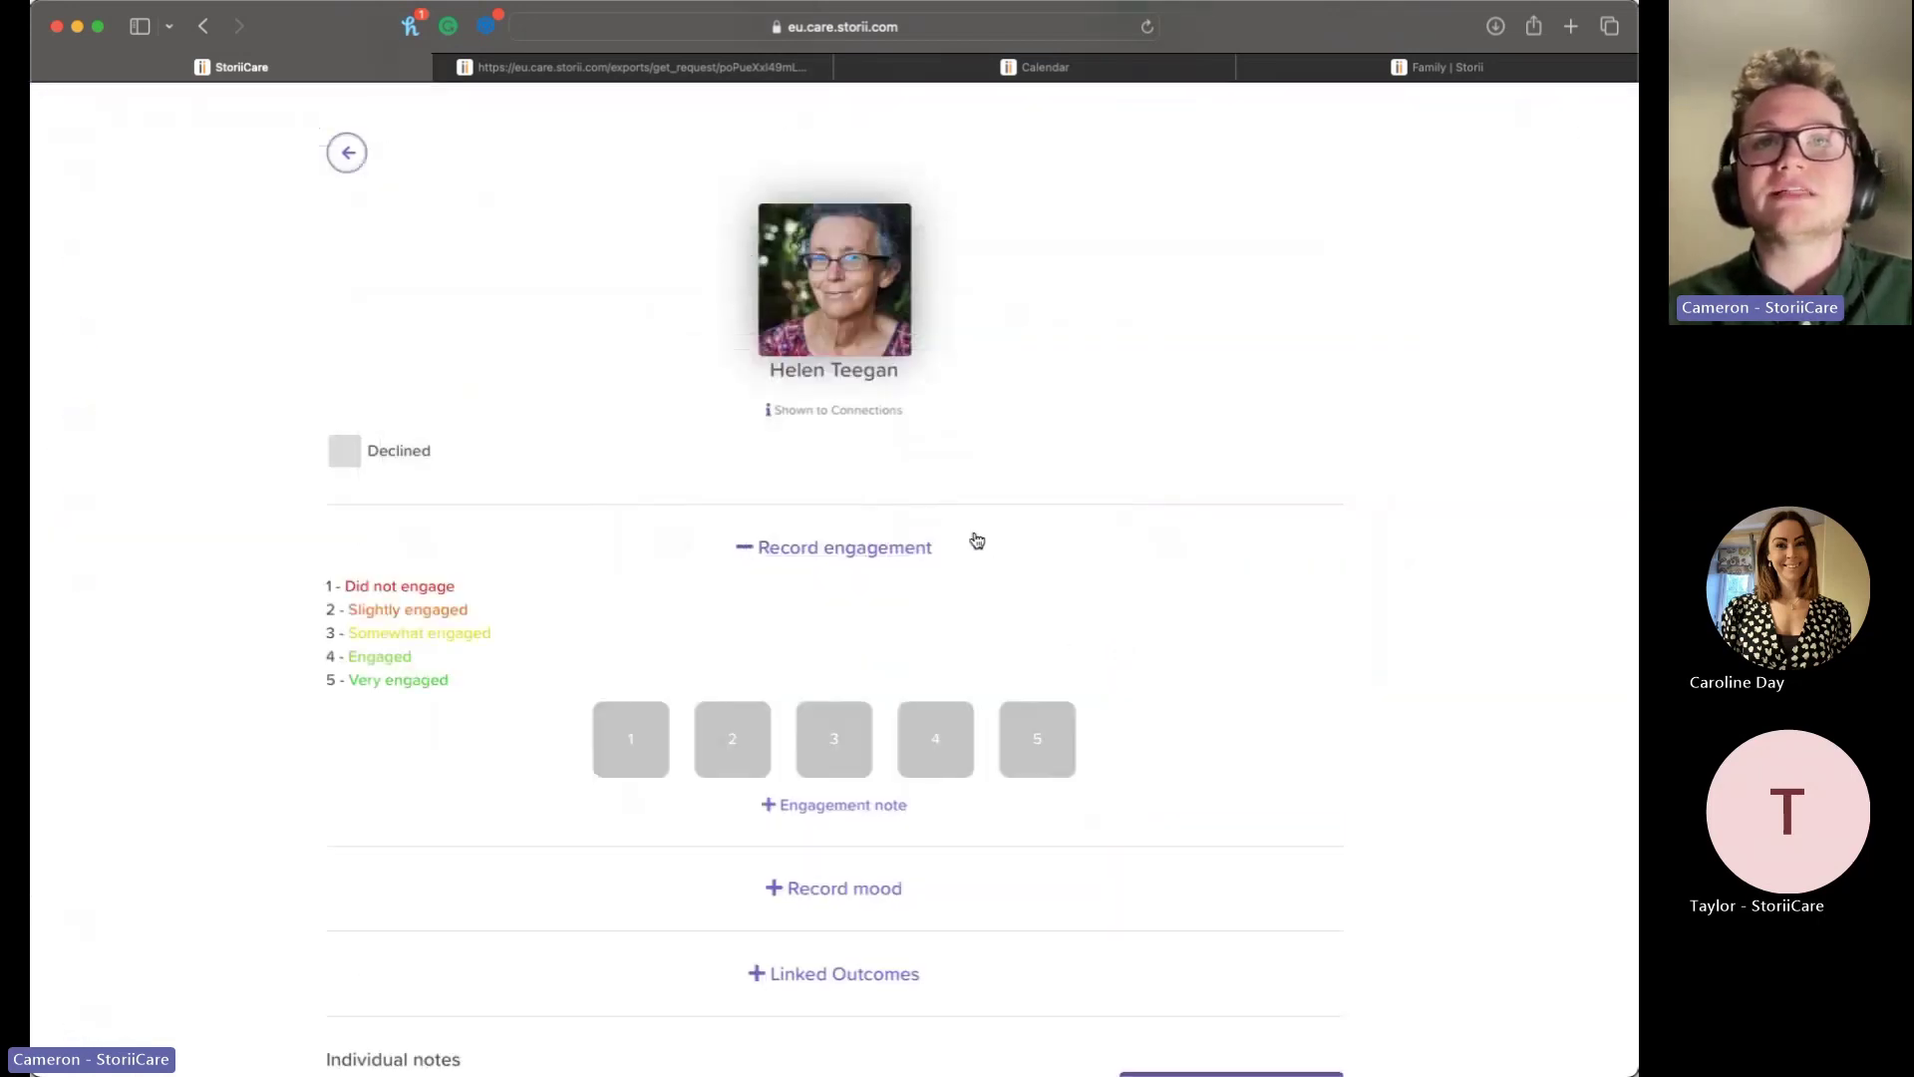
pyautogui.click(1045, 725)
pyautogui.scroll(-2, 1045, 723)
pyautogui.click(889, 728)
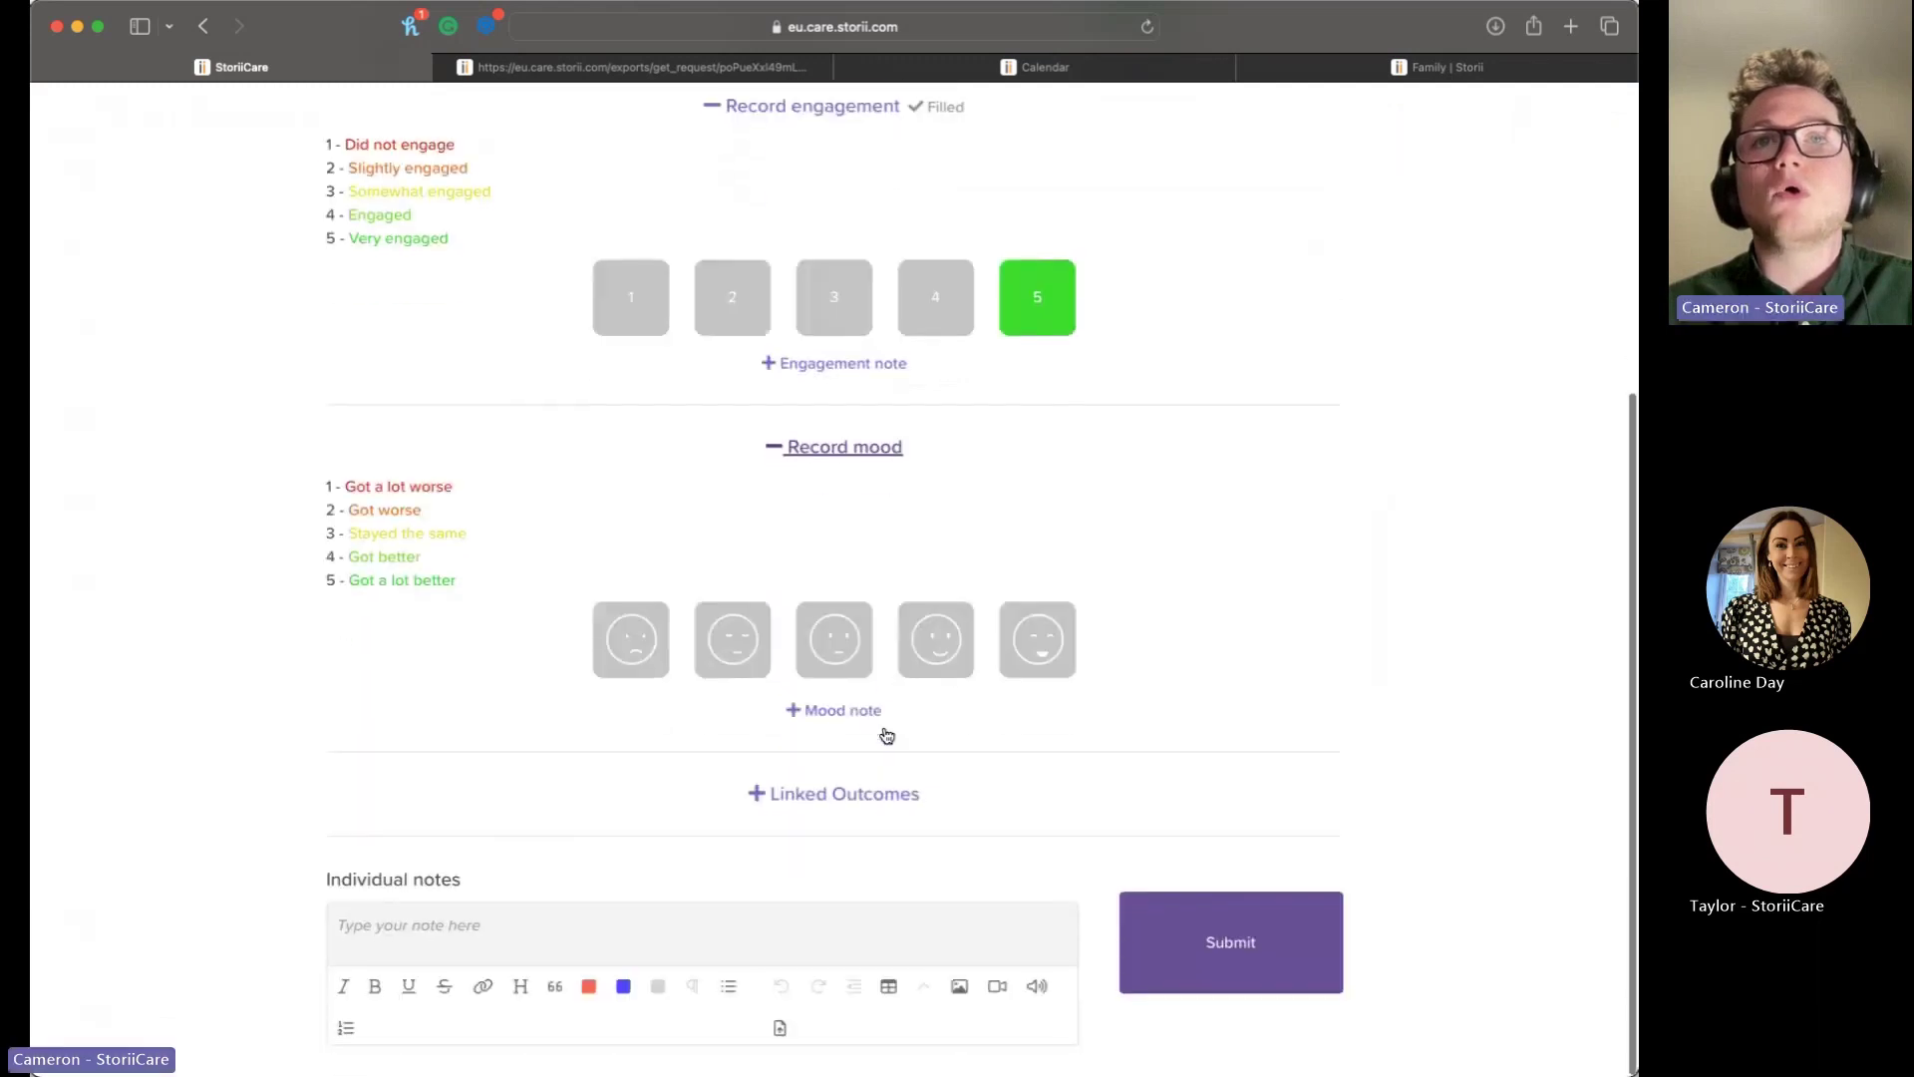
pyautogui.click(1032, 648)
# Step: Expand the participant's Linked Outcomes, review the individual record and submit it to return to the attendance form
pyautogui.click(879, 823)
pyautogui.scroll(-1, 996, 723)
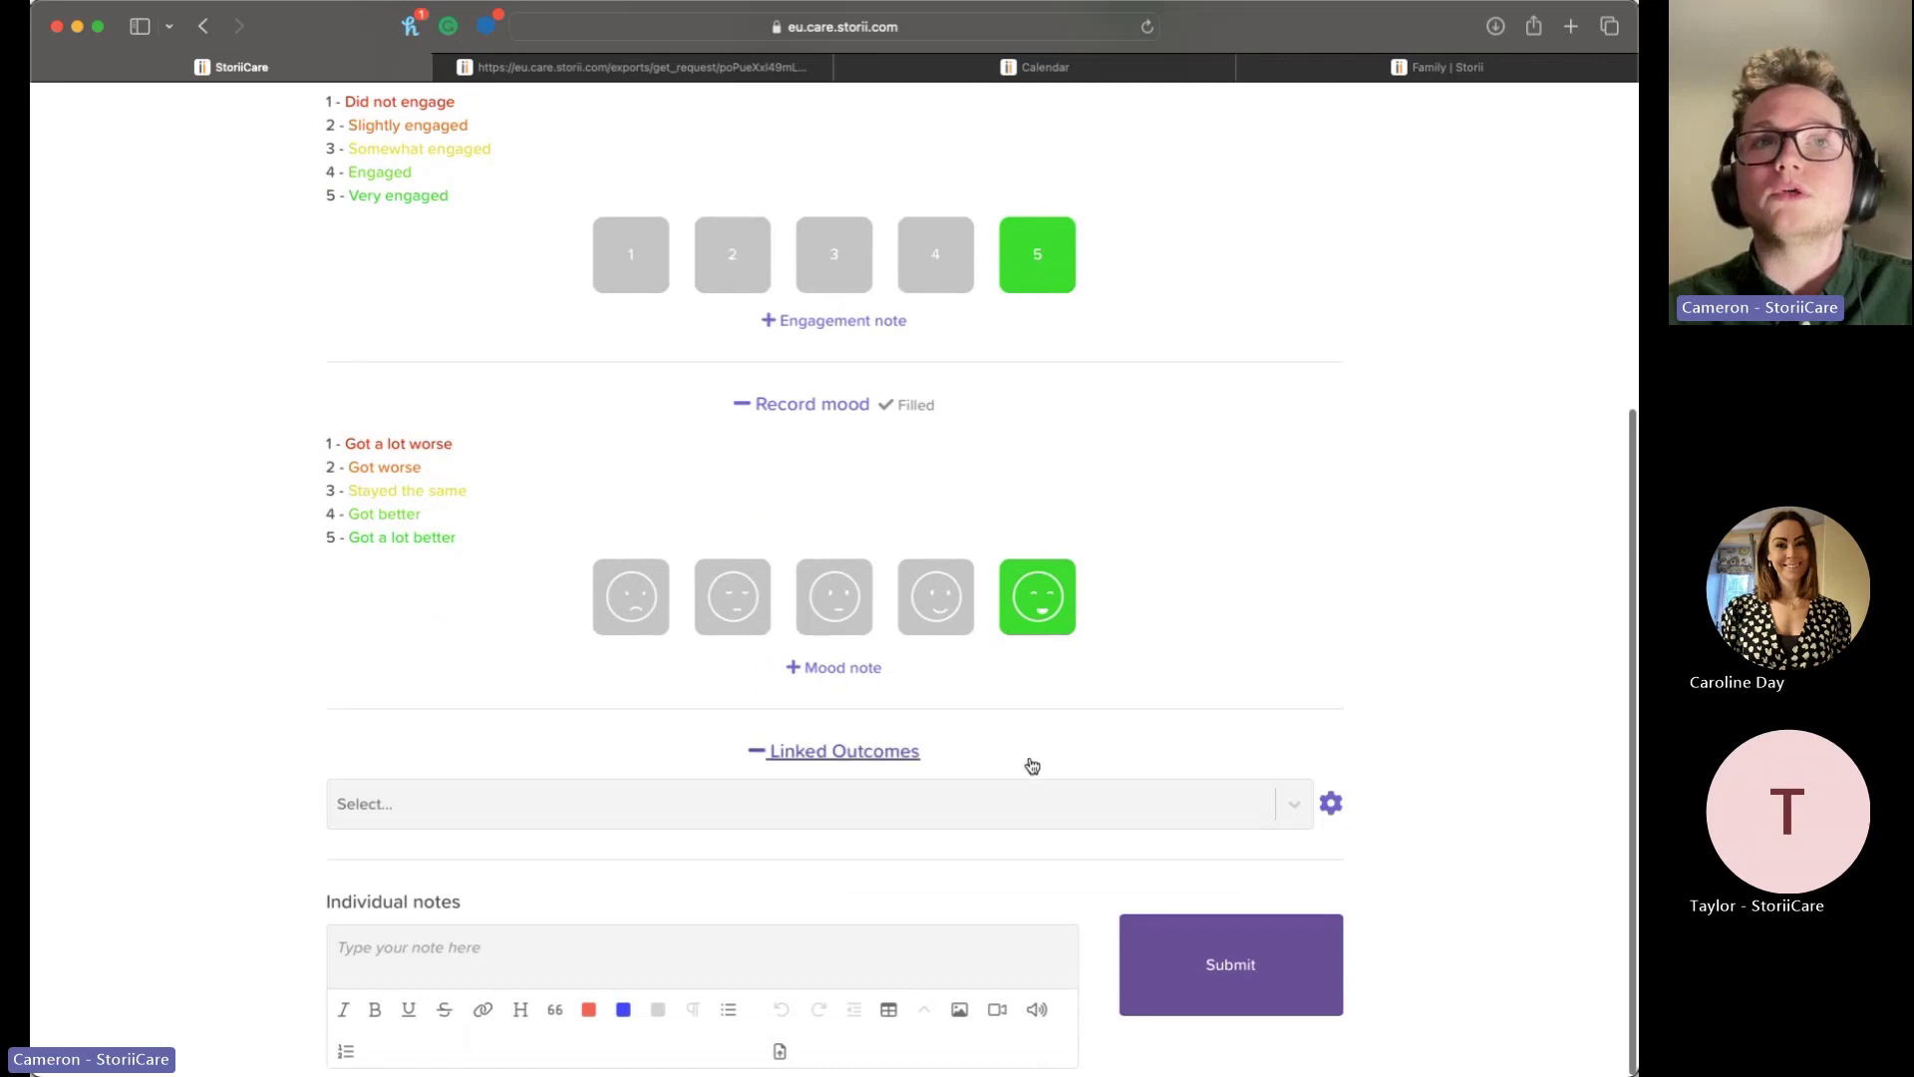
pyautogui.scroll(5, 1252, 645)
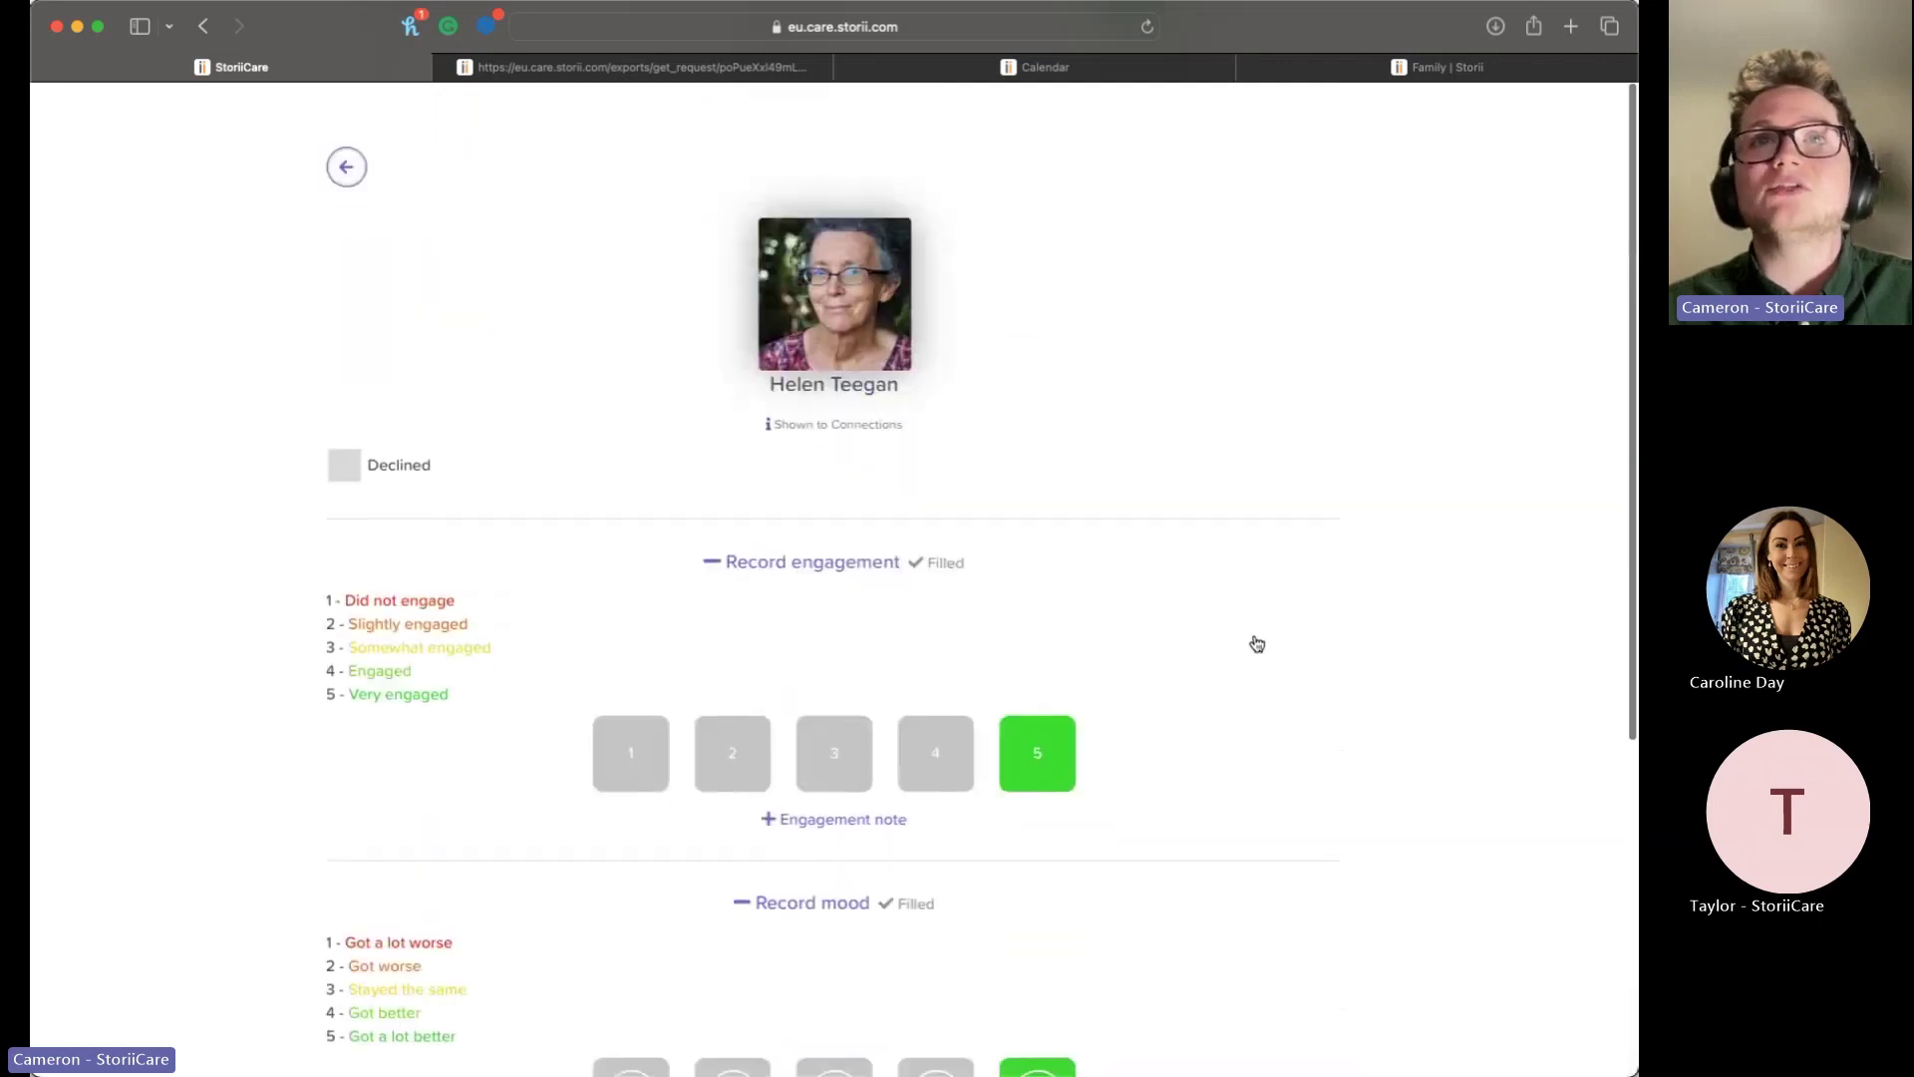
pyautogui.scroll(-5, 1255, 643)
pyautogui.click(1435, 572)
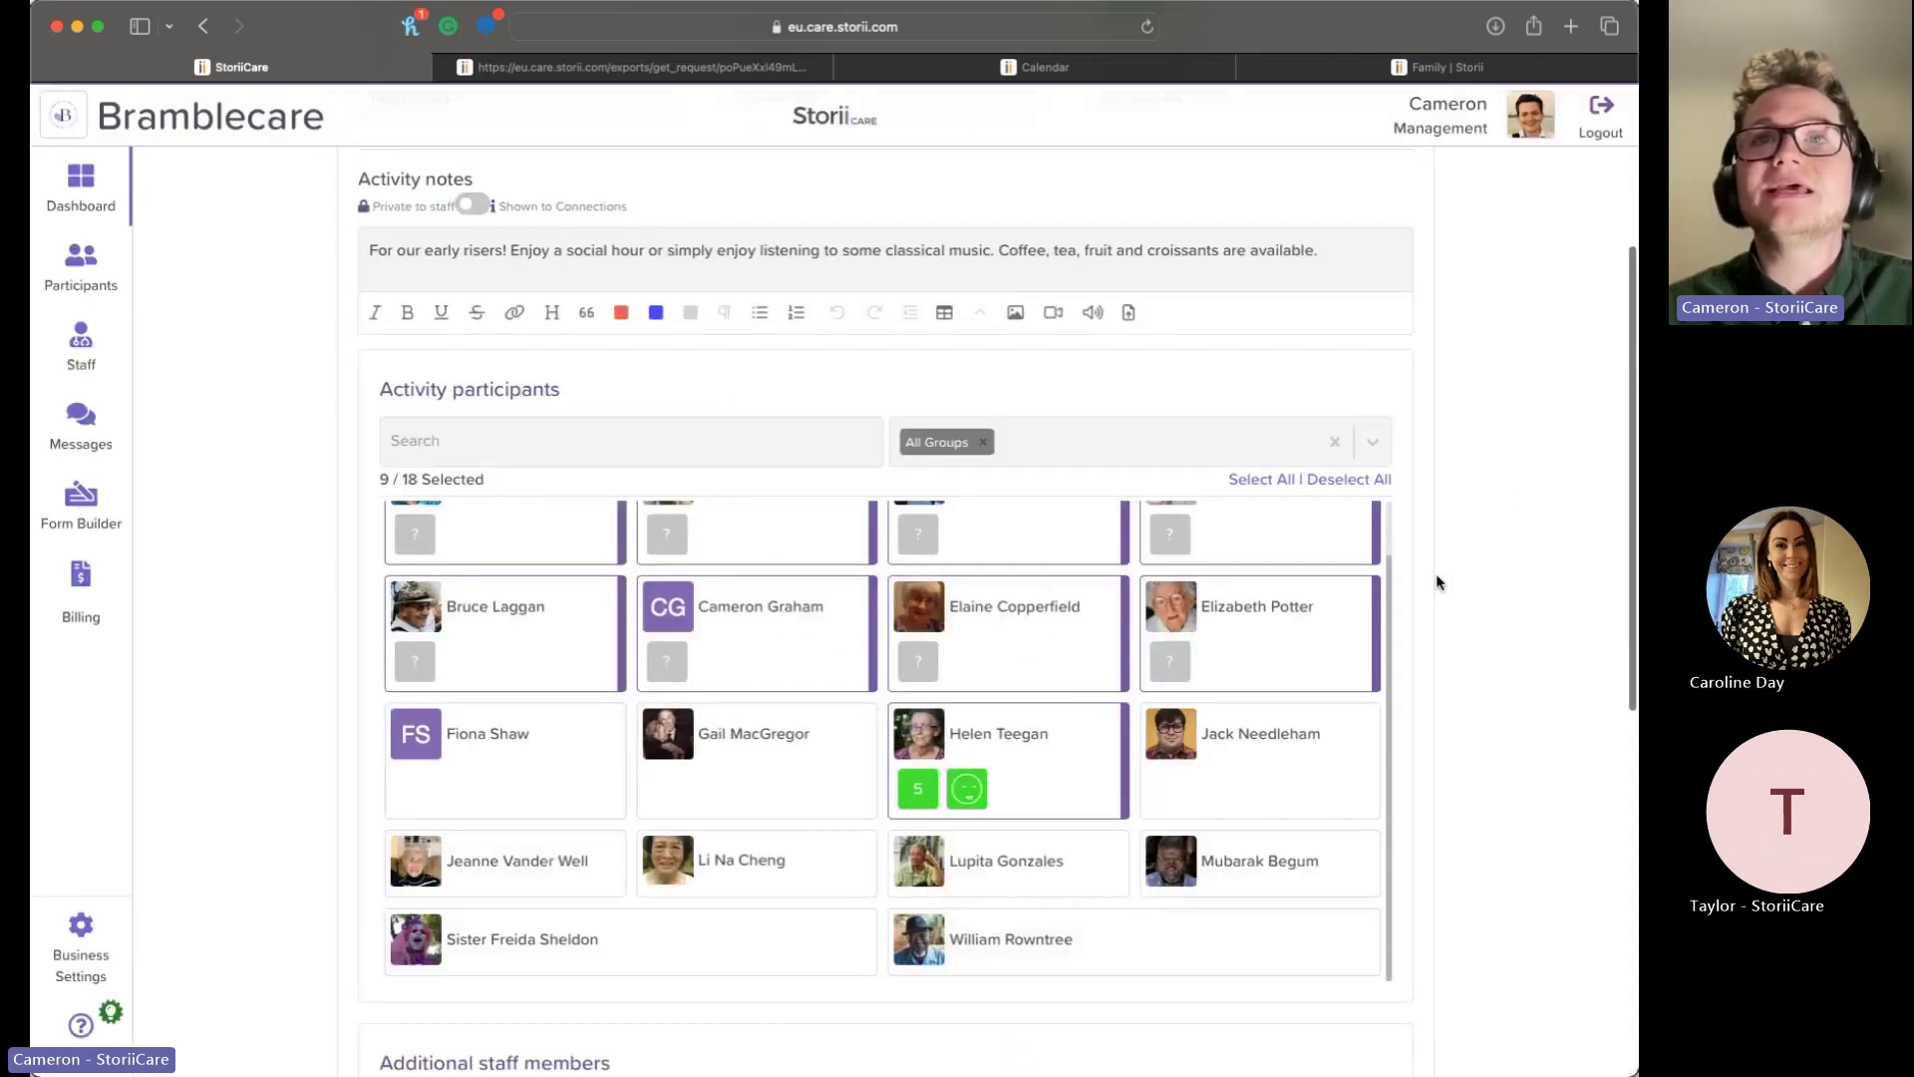
# Step: Save the Coffee & Cake attendance and switch the calendar back to the month view
pyautogui.scroll(3, 1530, 484)
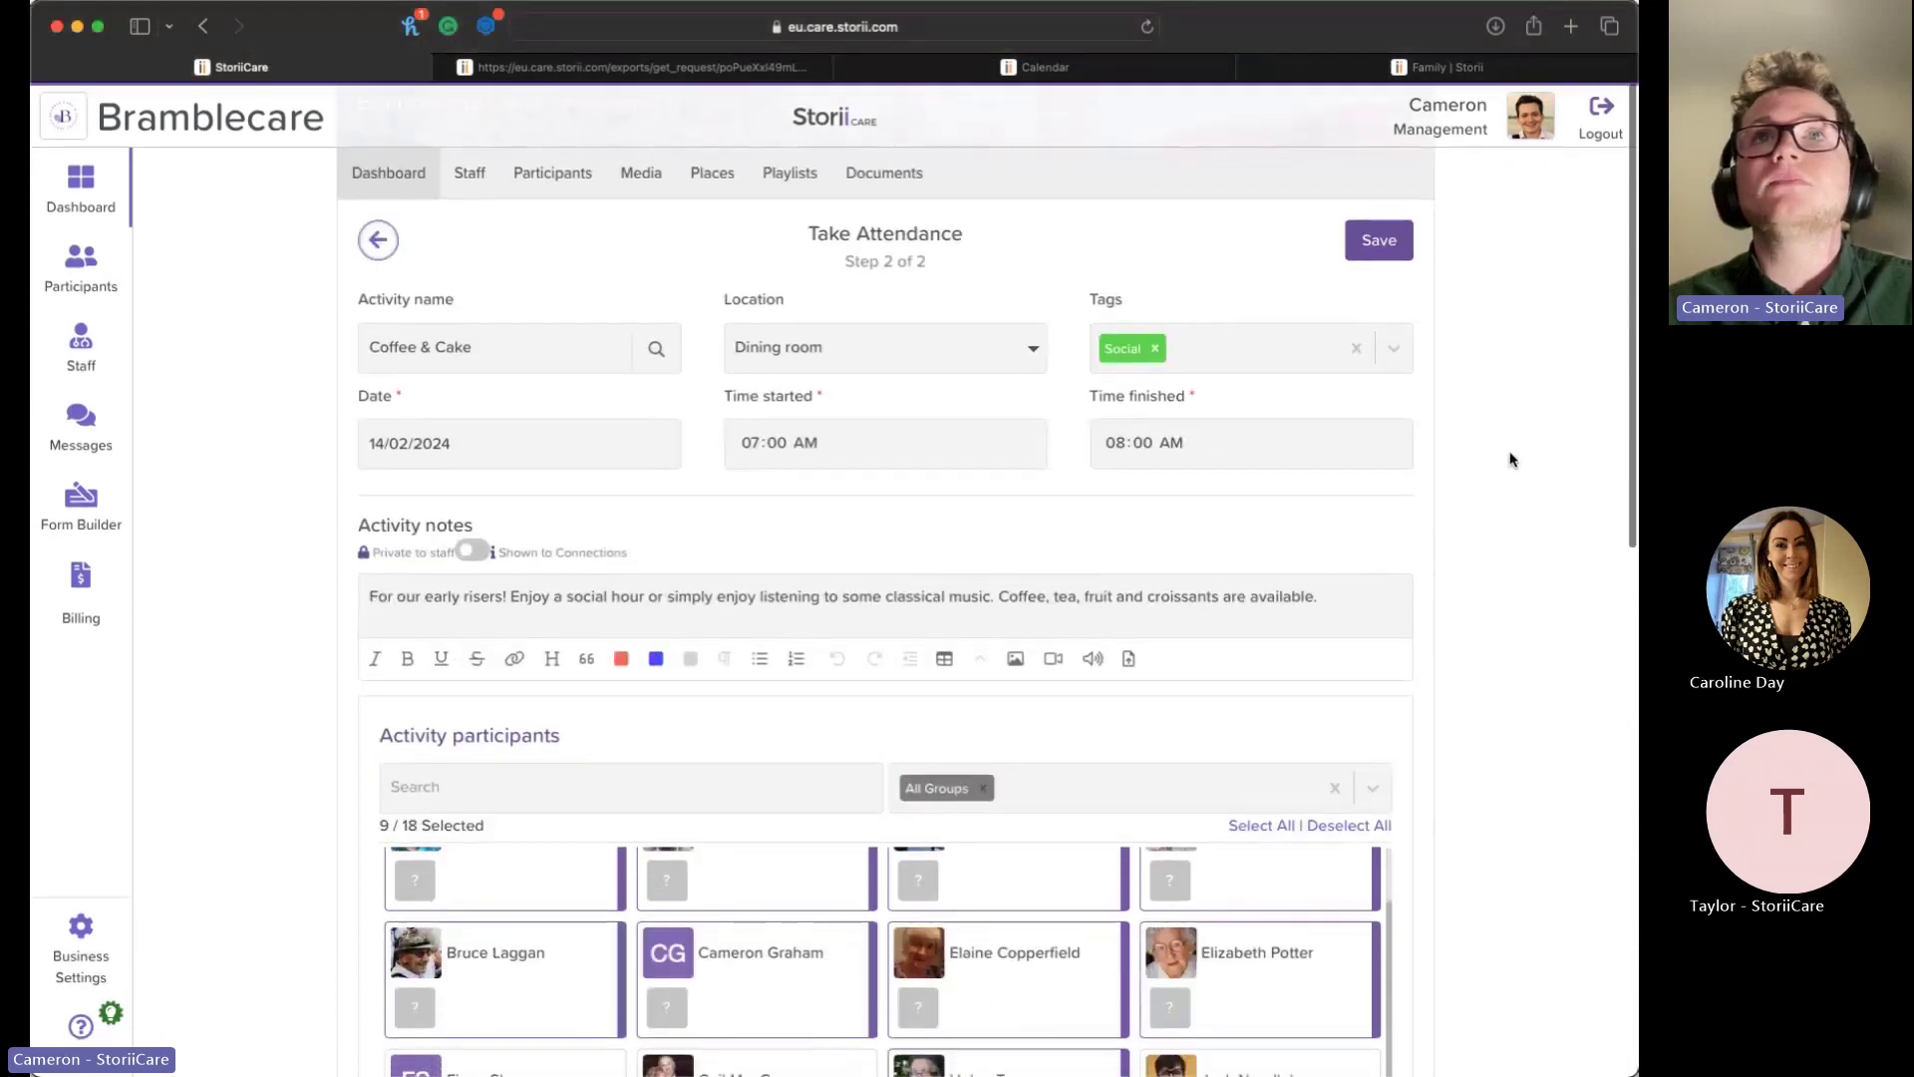
pyautogui.click(1381, 240)
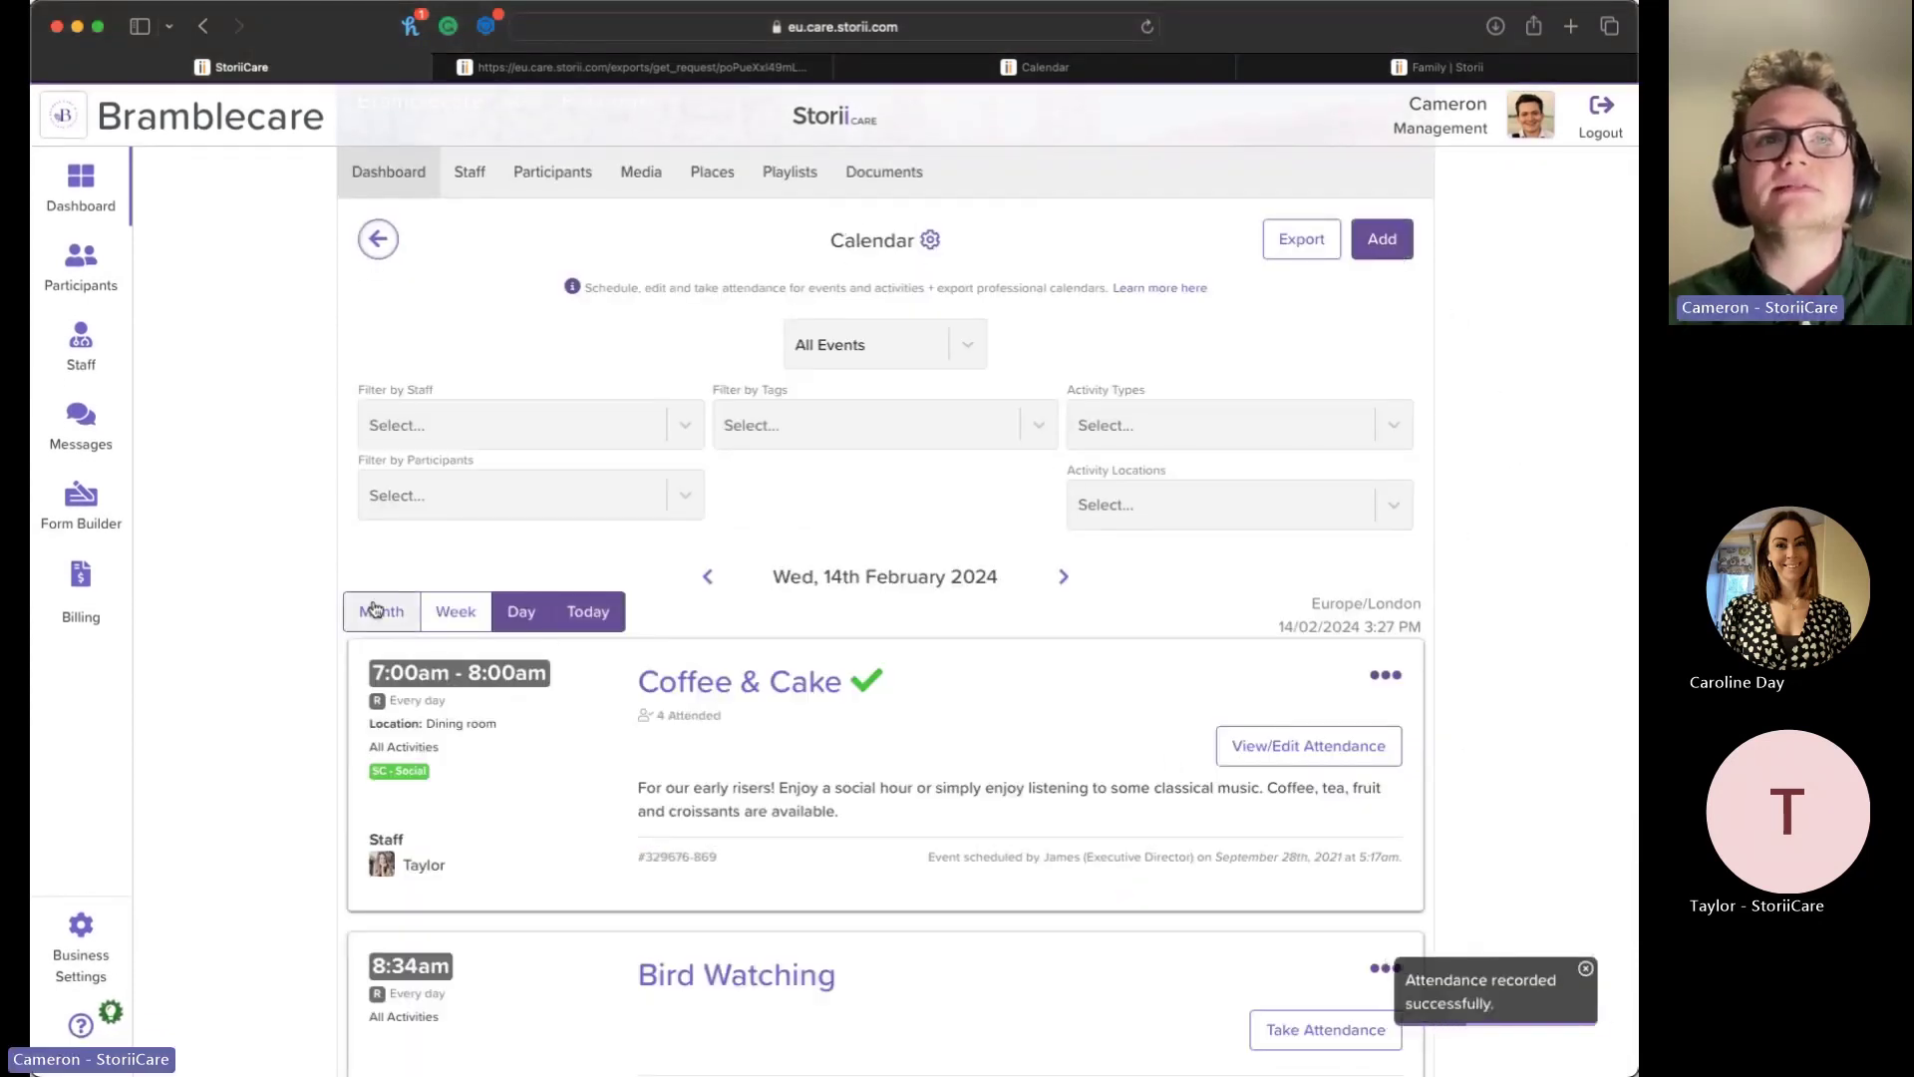
pyautogui.click(377, 610)
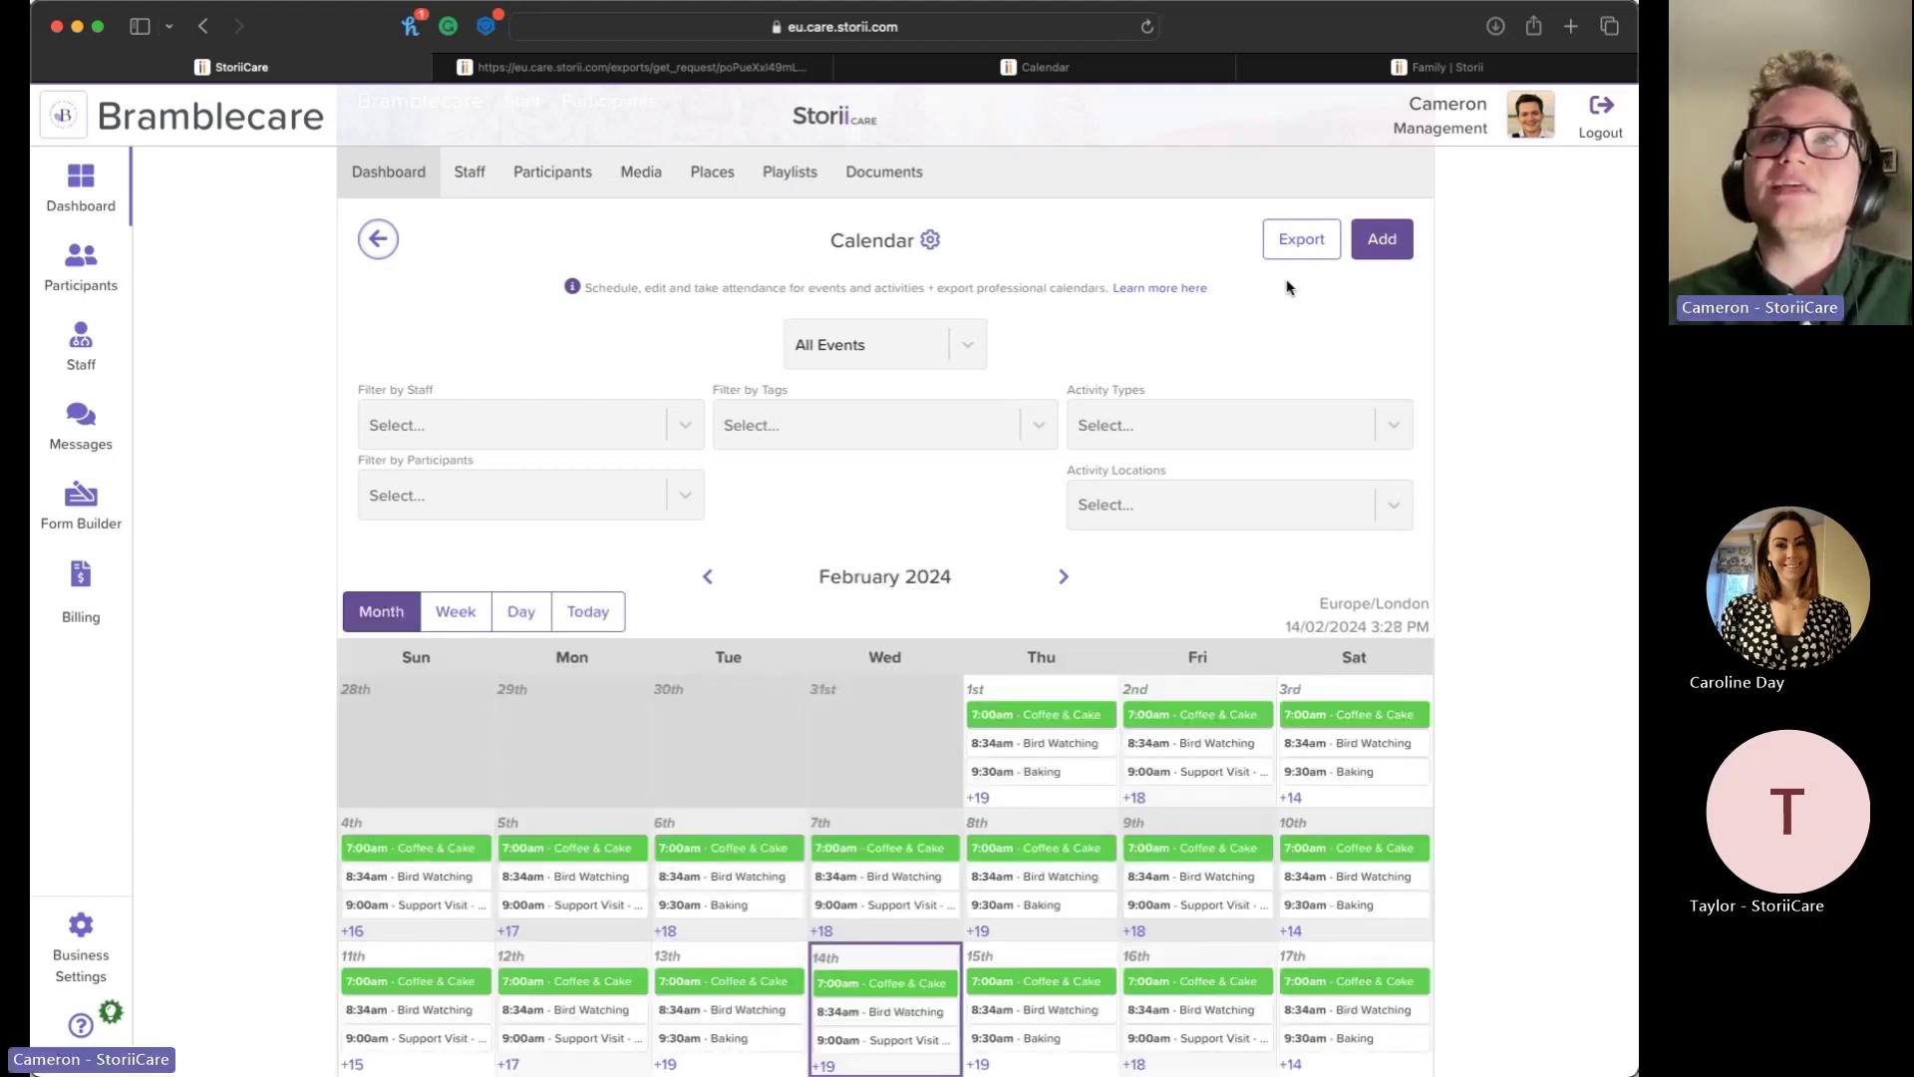
# Step: Open the calendar's export settings and look through the exported February 2024 PDF calendar
pyautogui.click(1302, 240)
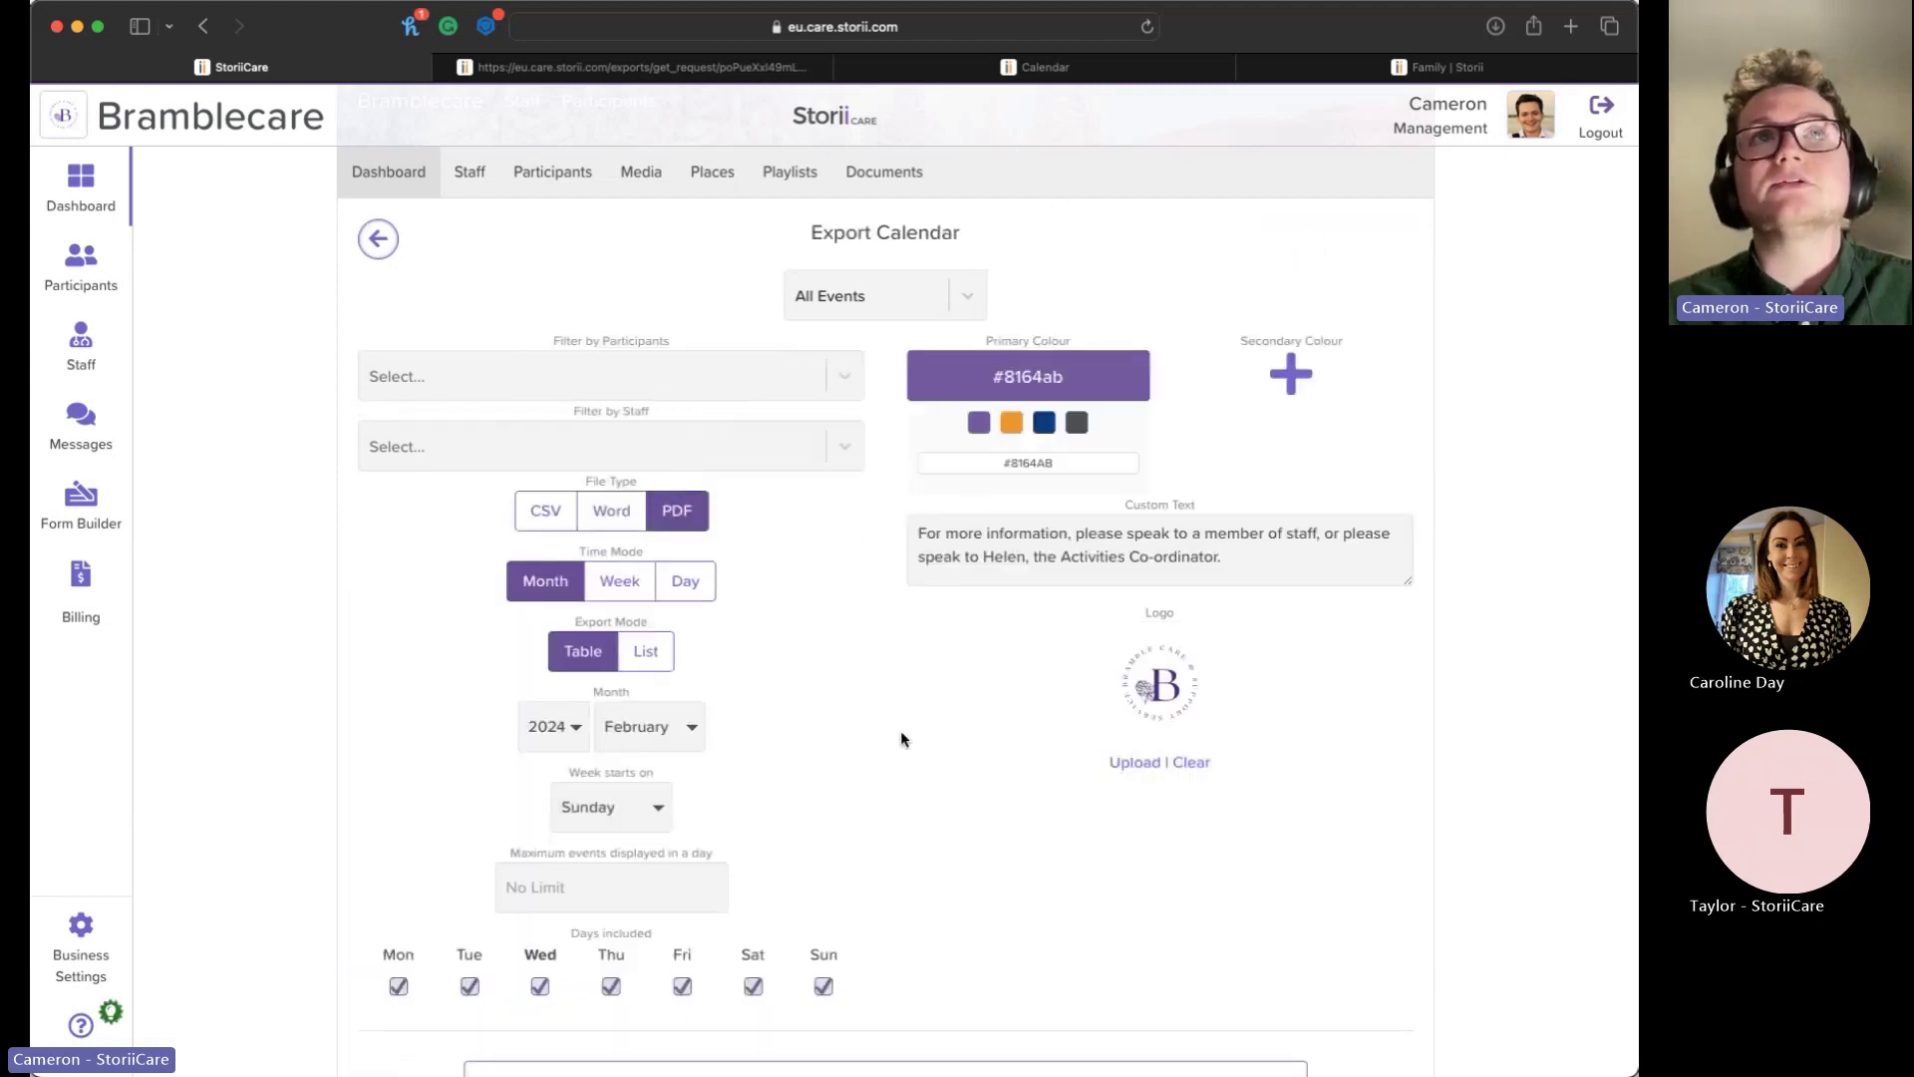
pyautogui.click(607, 70)
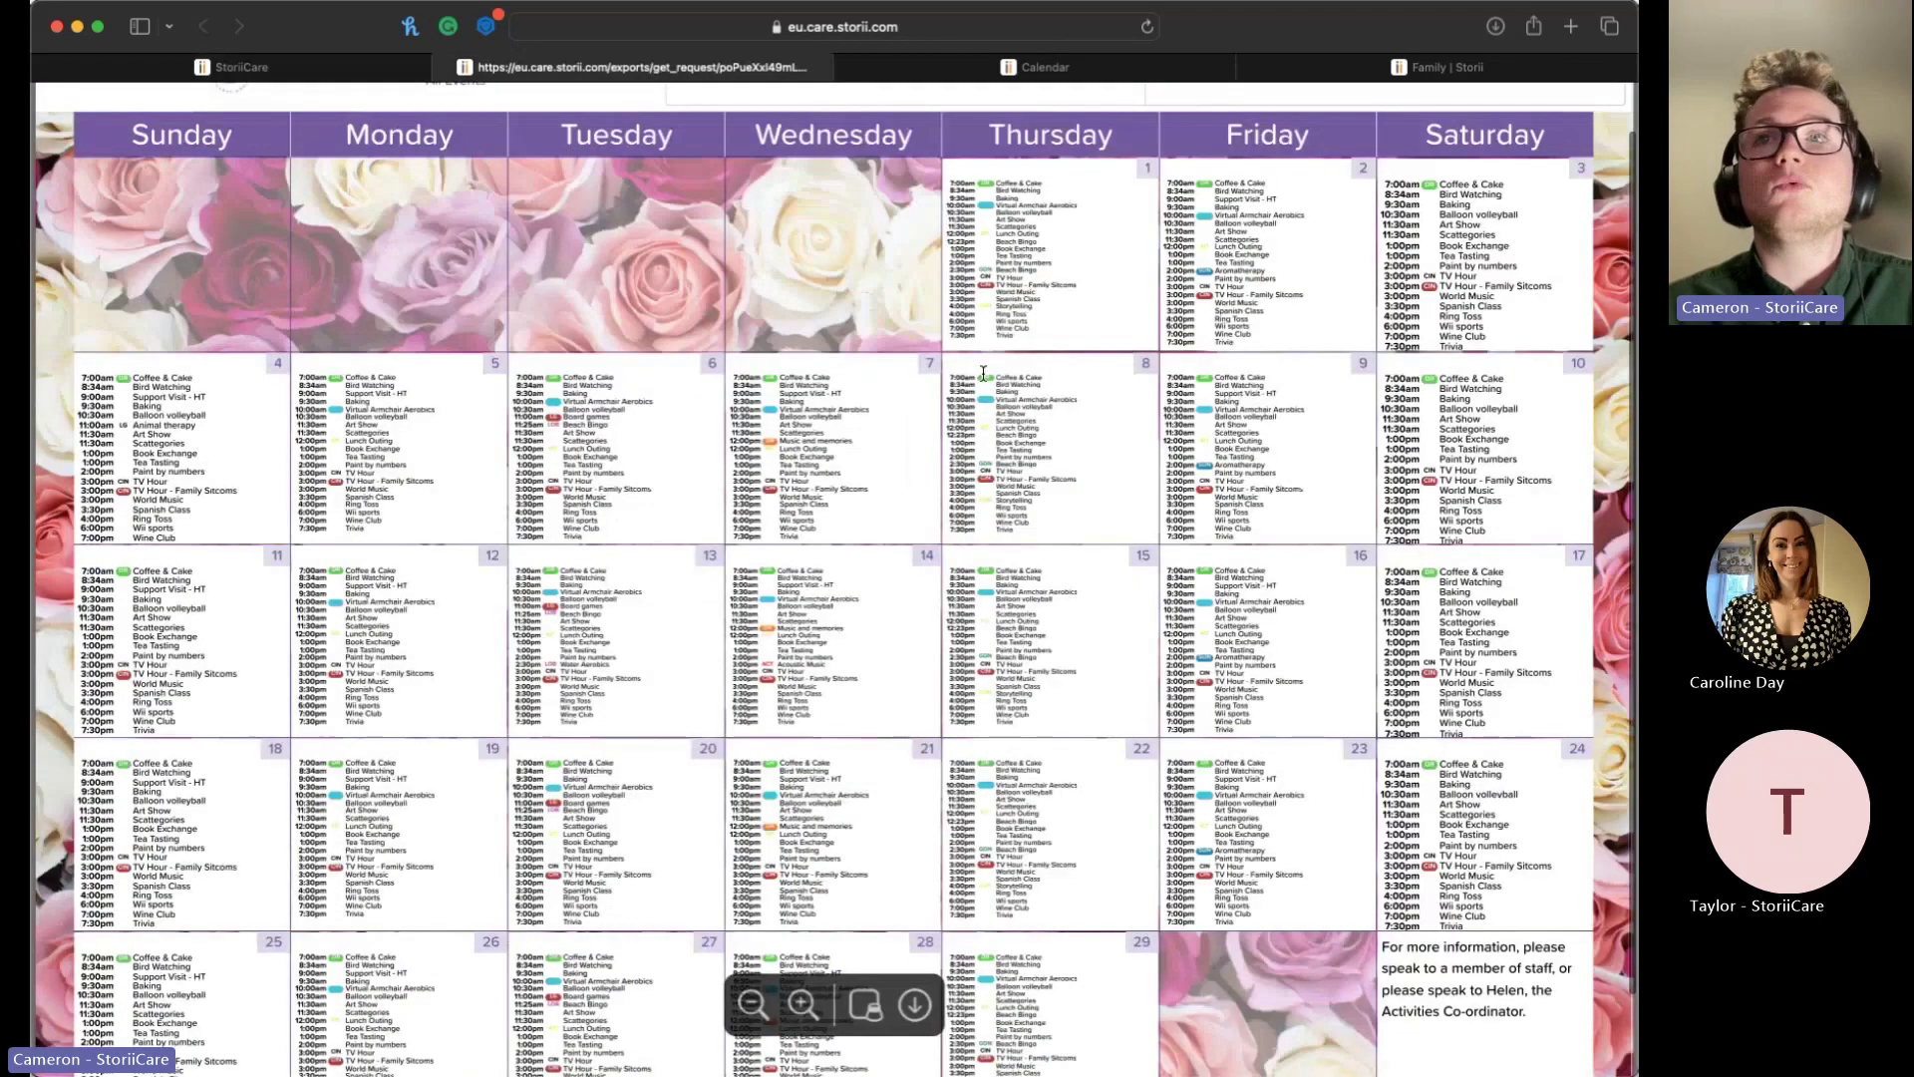
pyautogui.scroll(1, 849, 362)
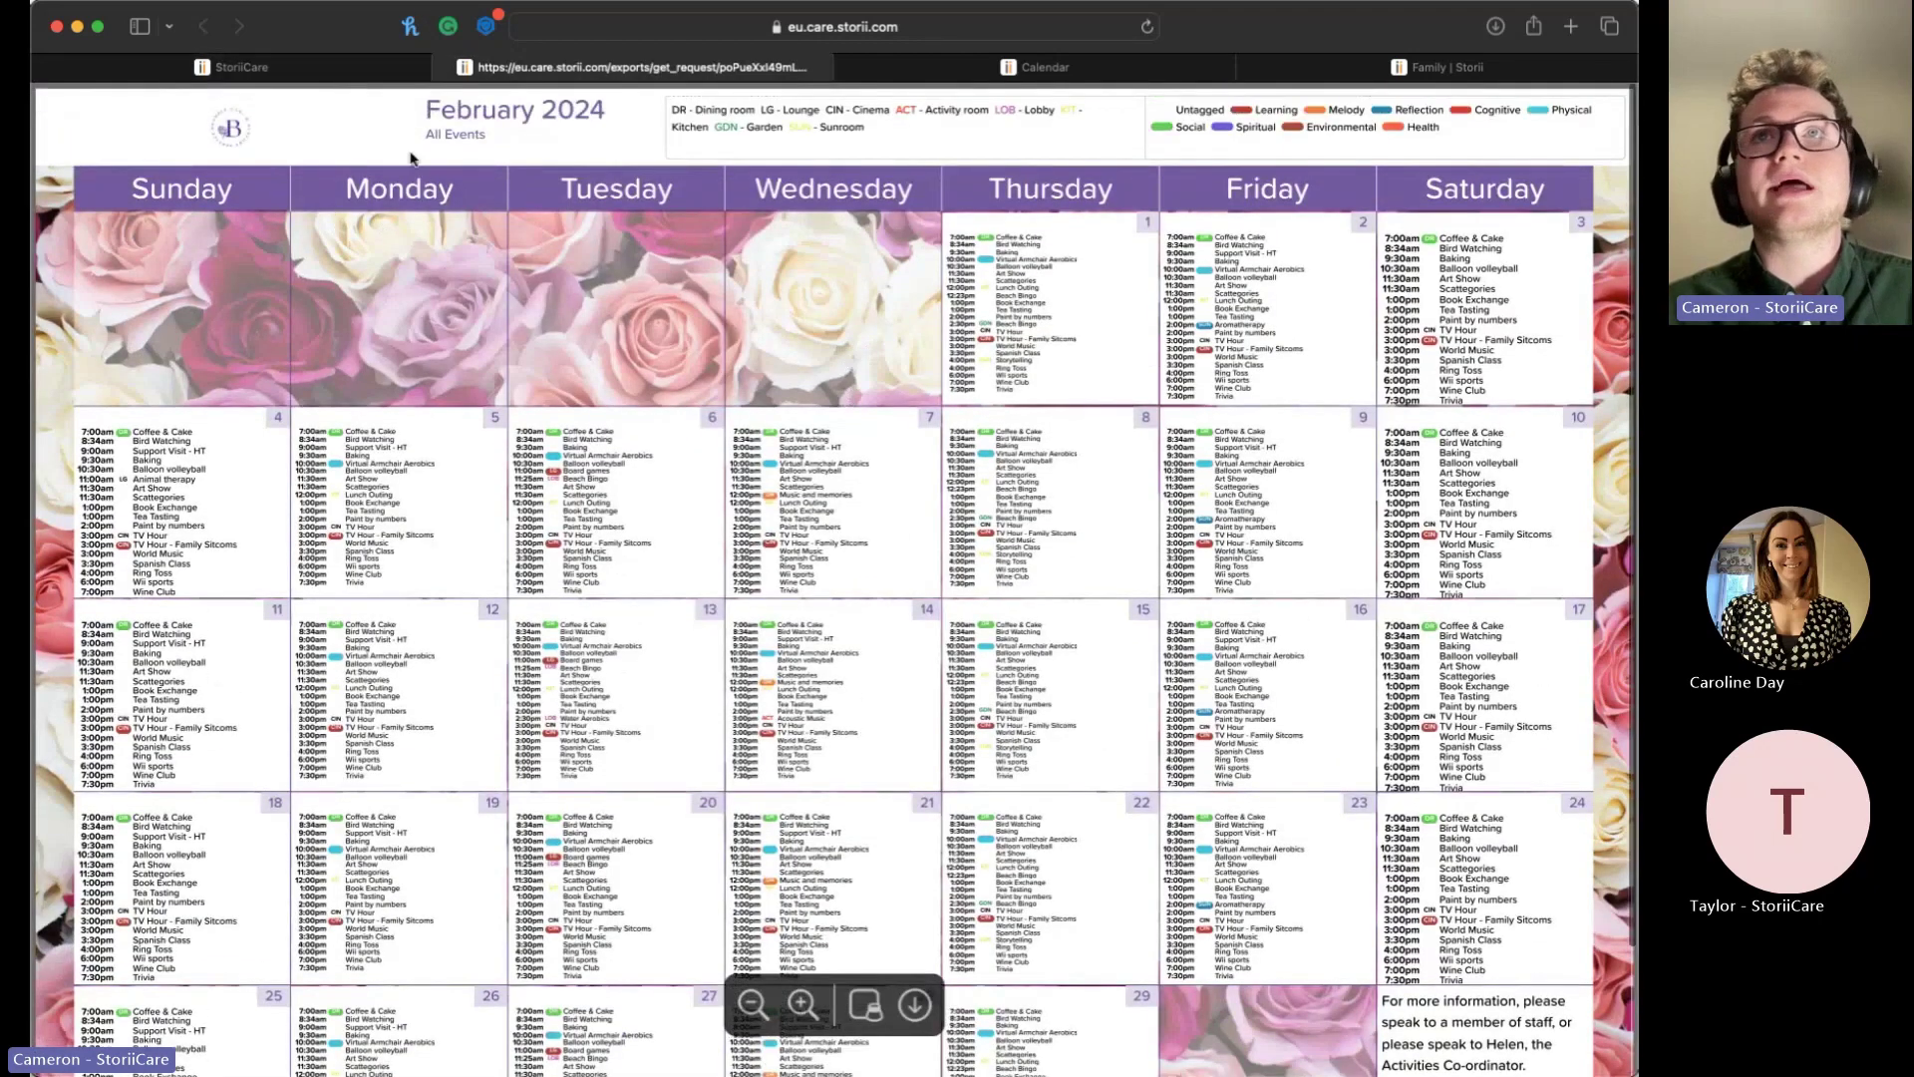
pyautogui.scroll(-3, 869, 409)
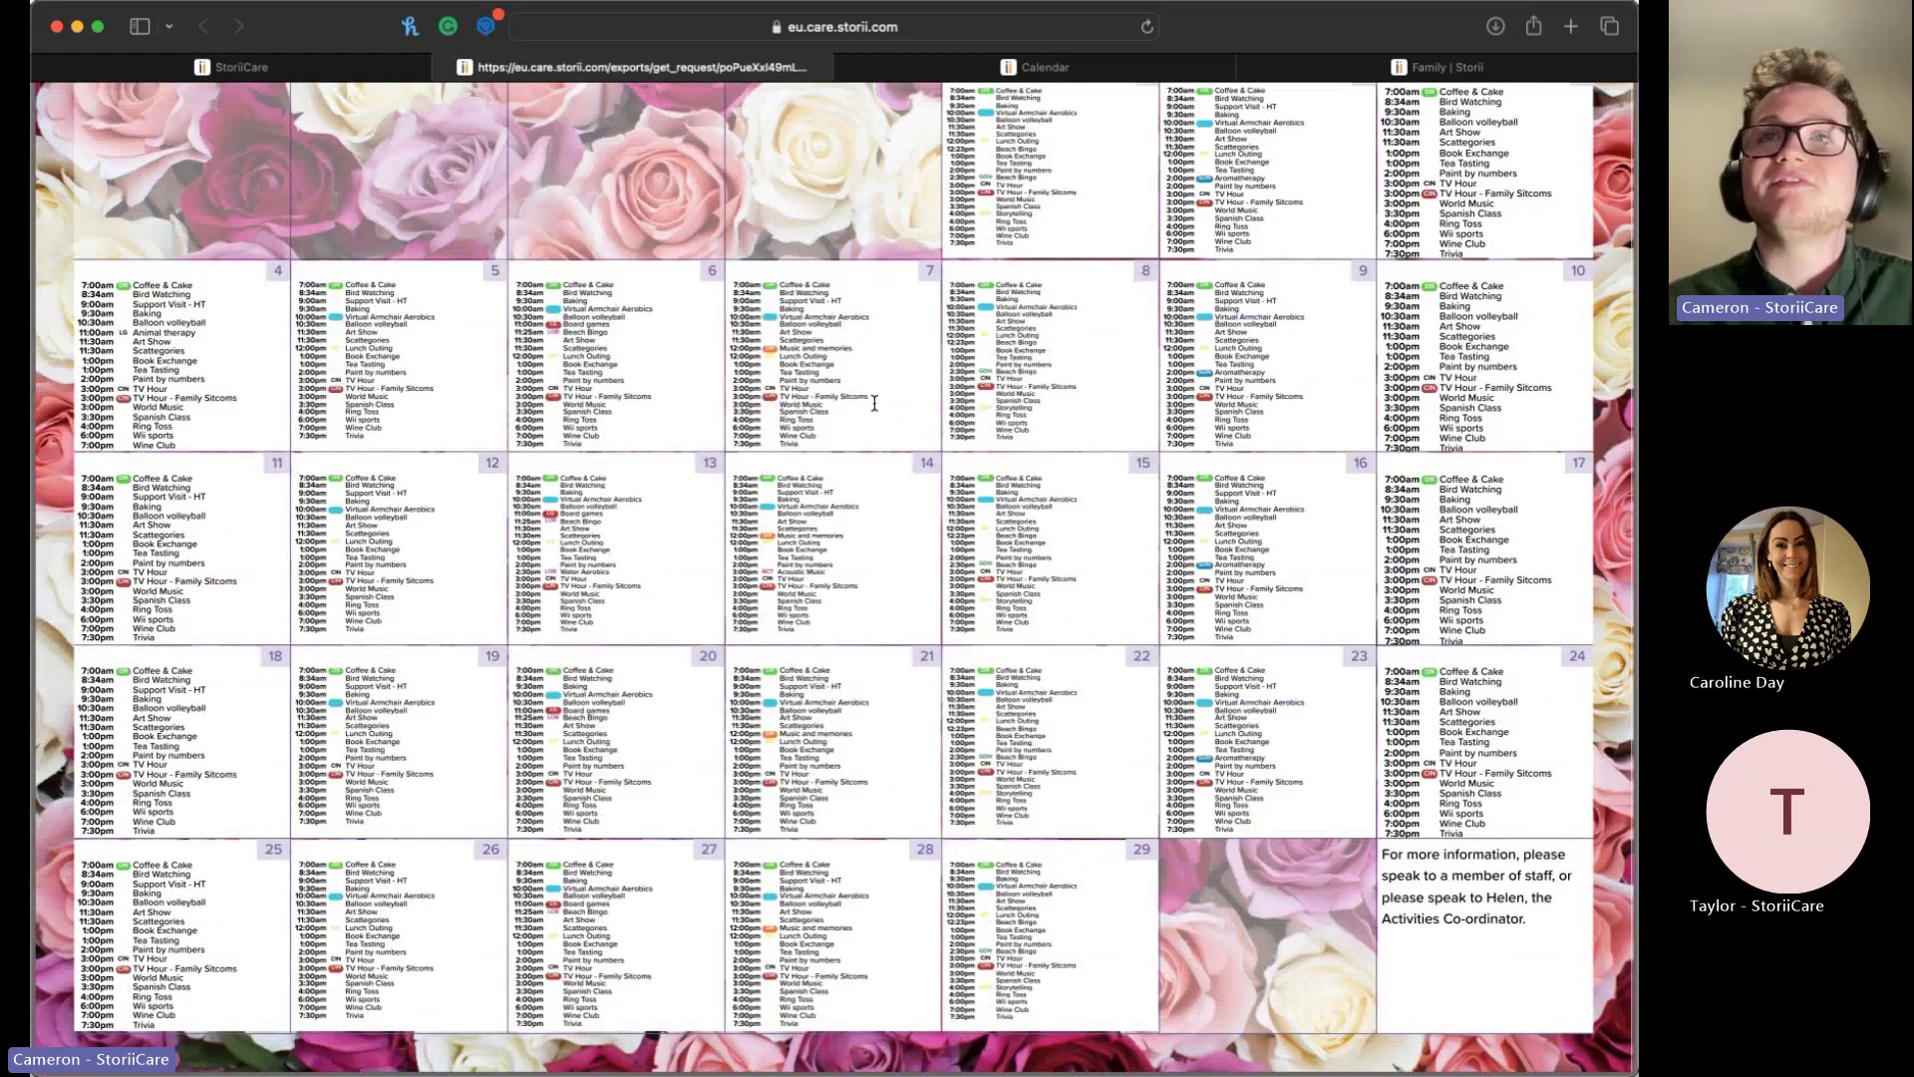
pyautogui.scroll(3, 876, 408)
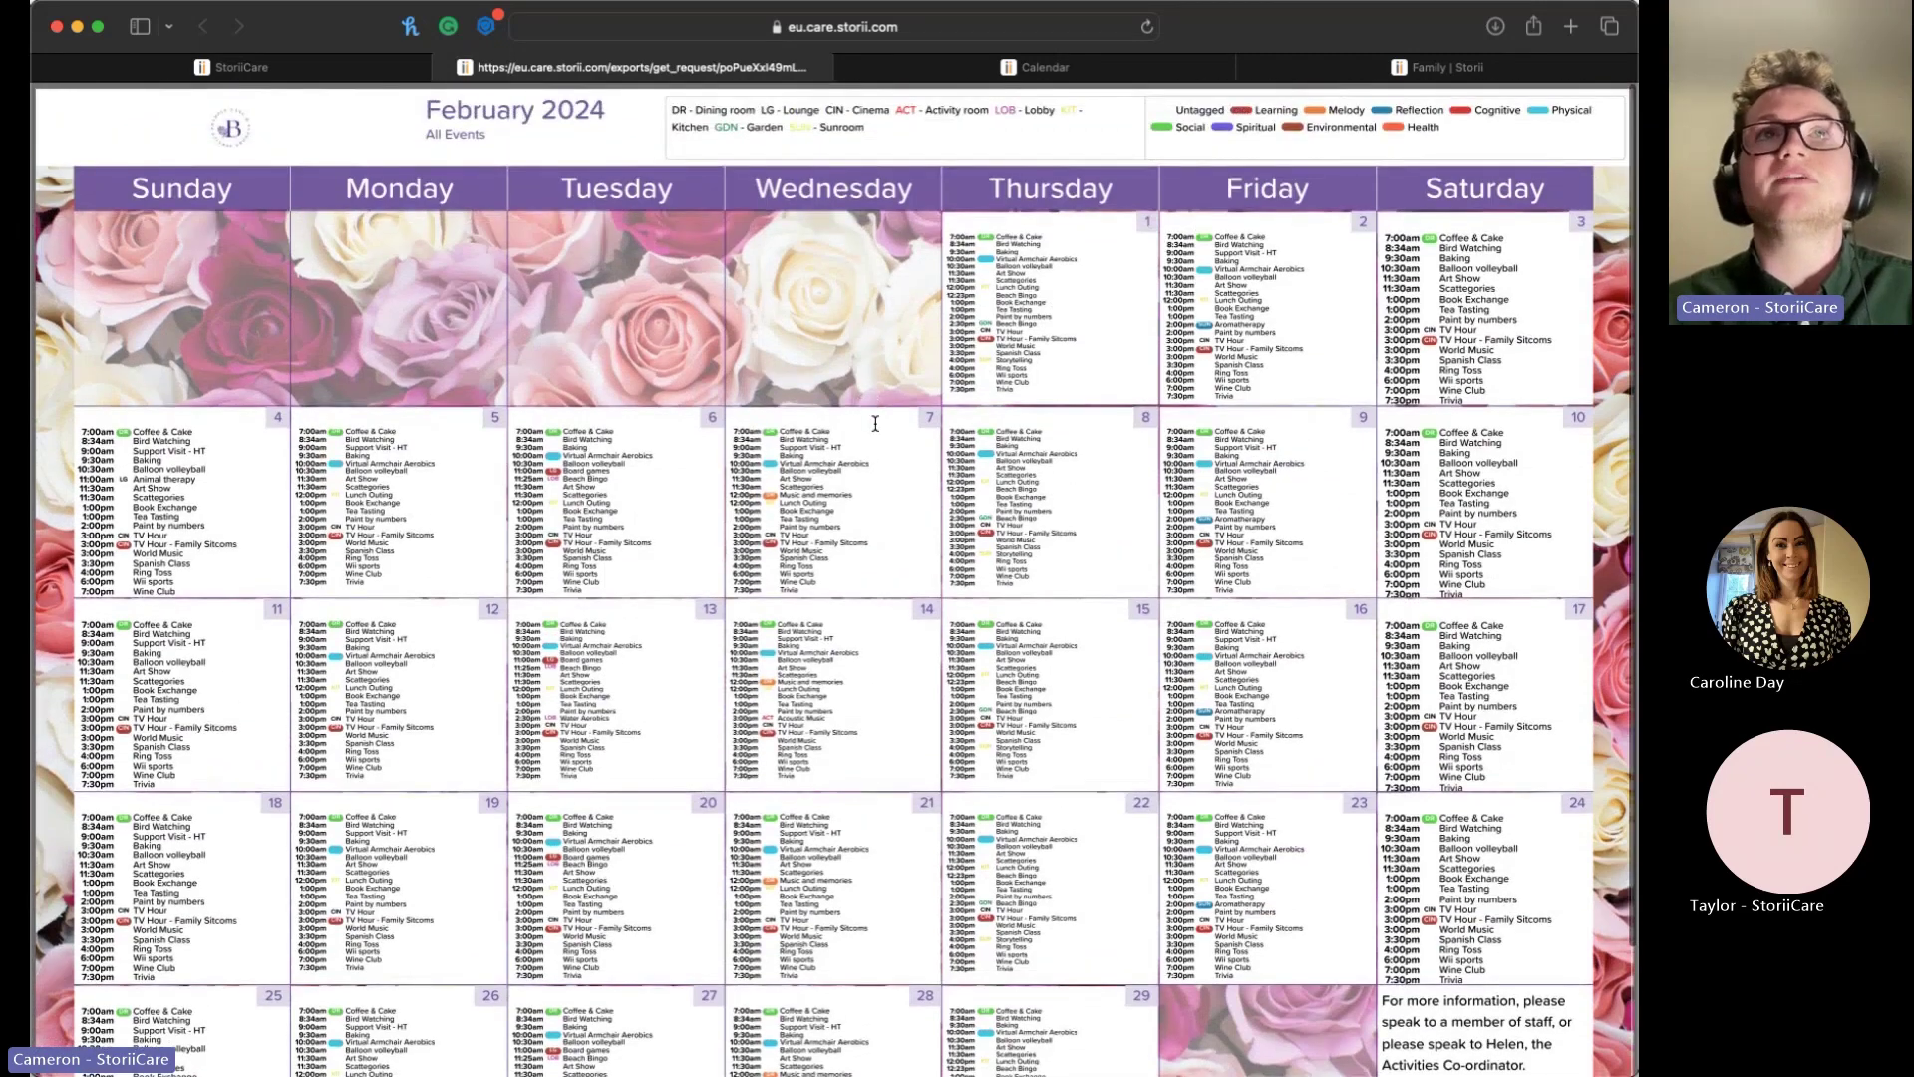
# Step: Review the Export Calendar settings against the exported February 2024 PDF and return to the settings
pyautogui.hotkey('ctrl', 'shift', 'Tab')
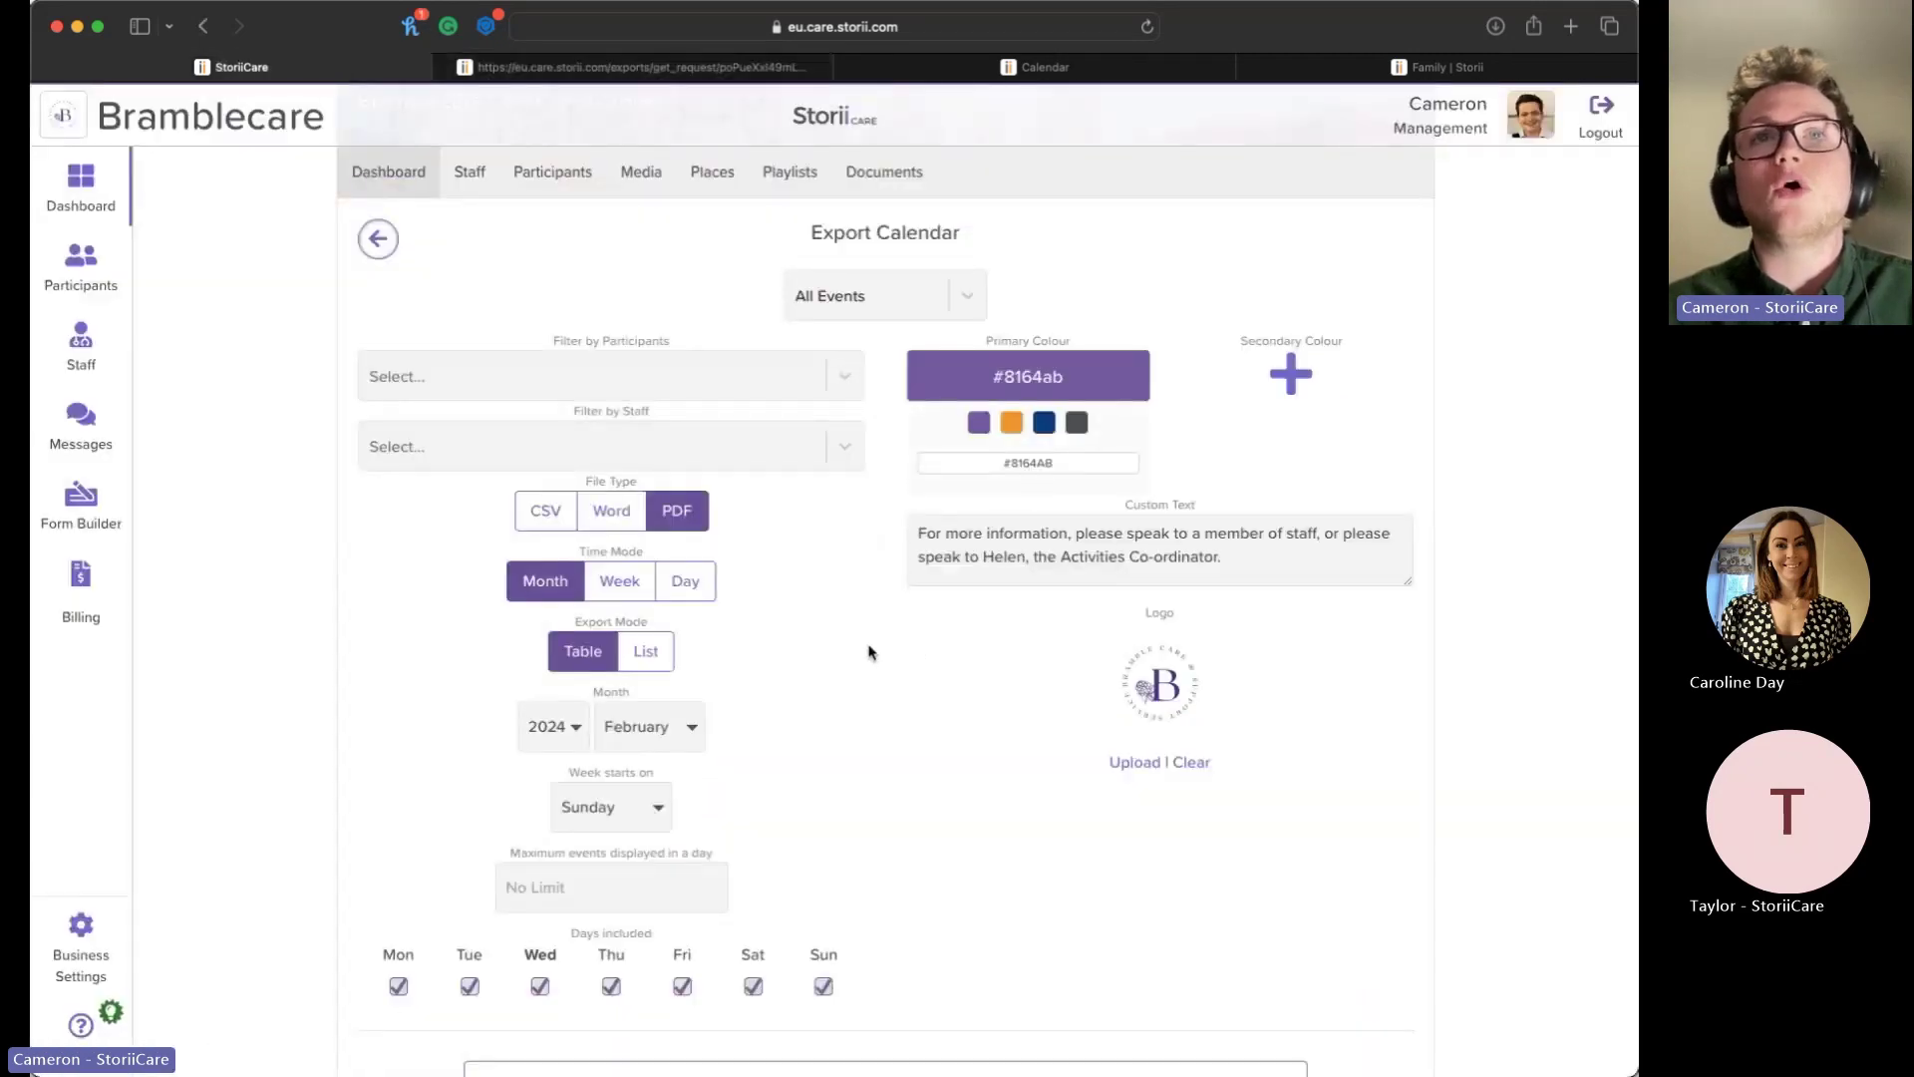
pyautogui.scroll(-2, 869, 653)
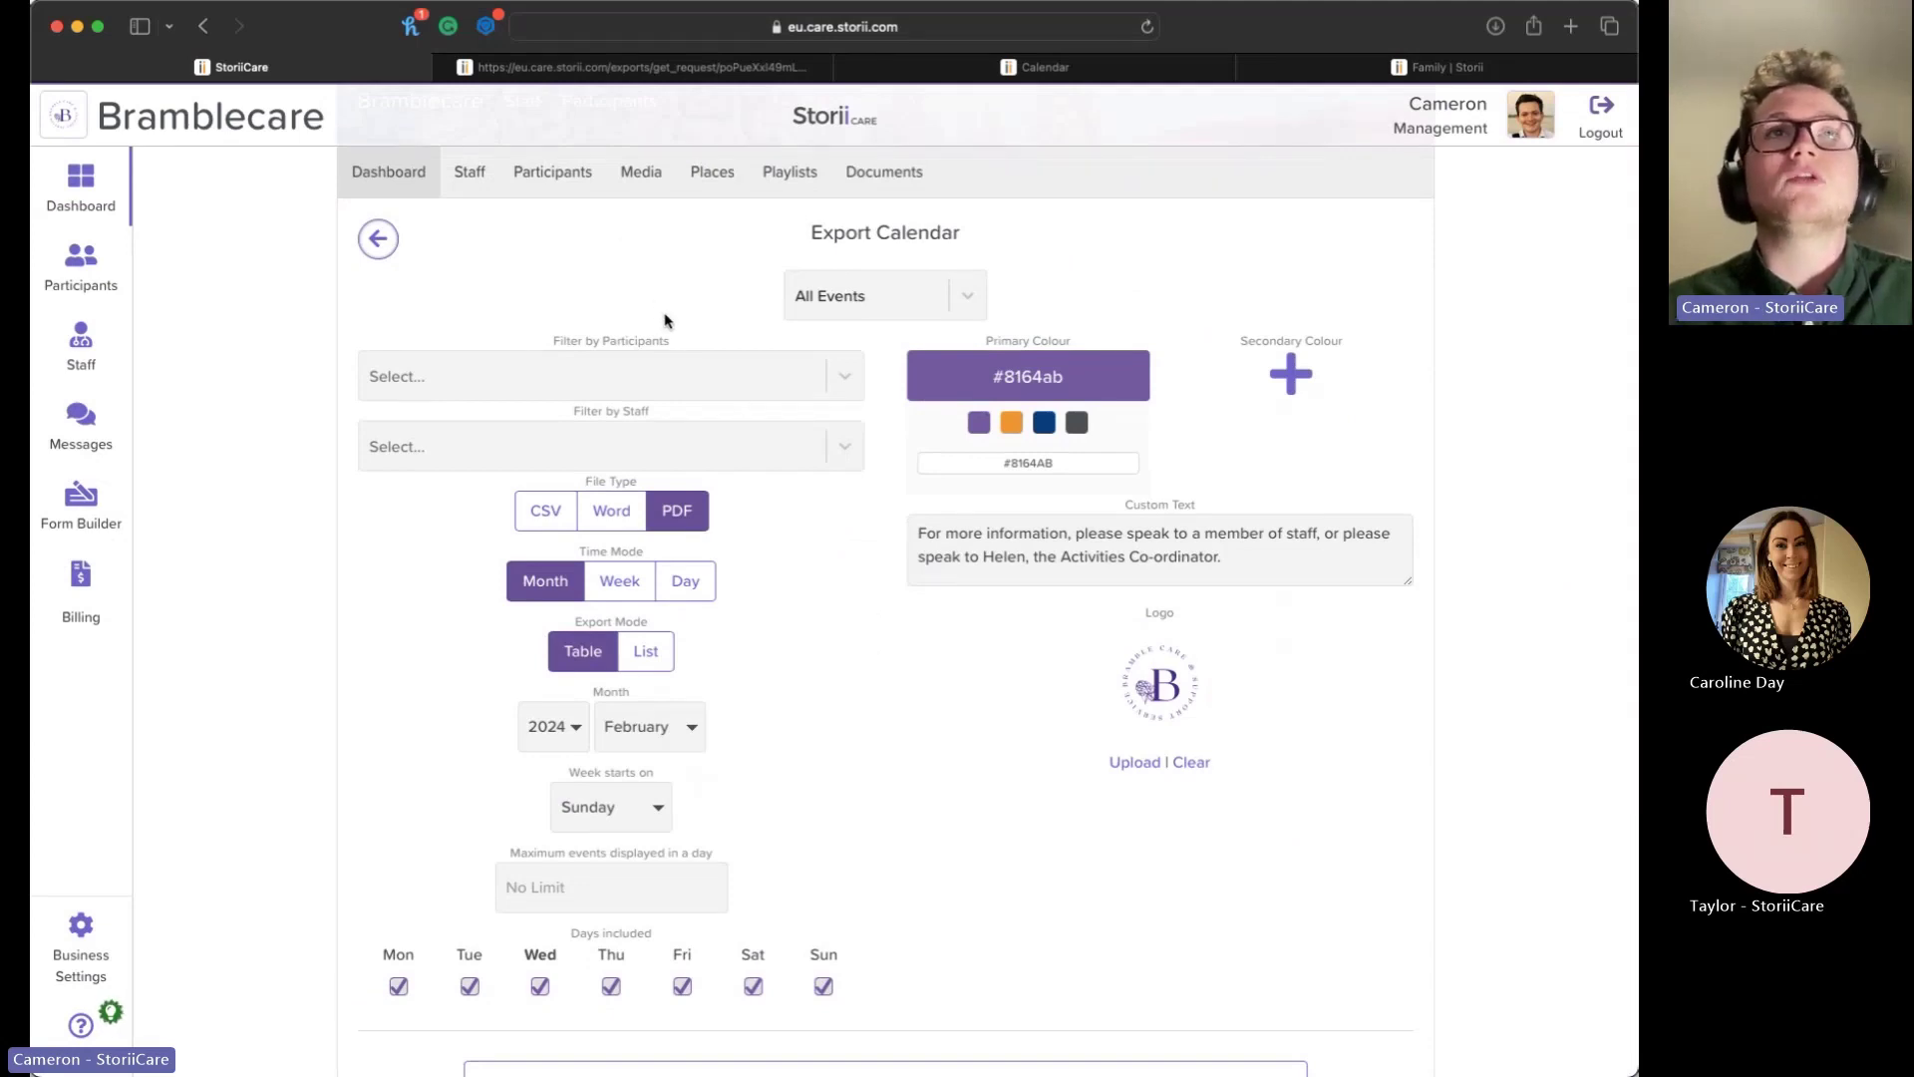
pyautogui.click(719, 67)
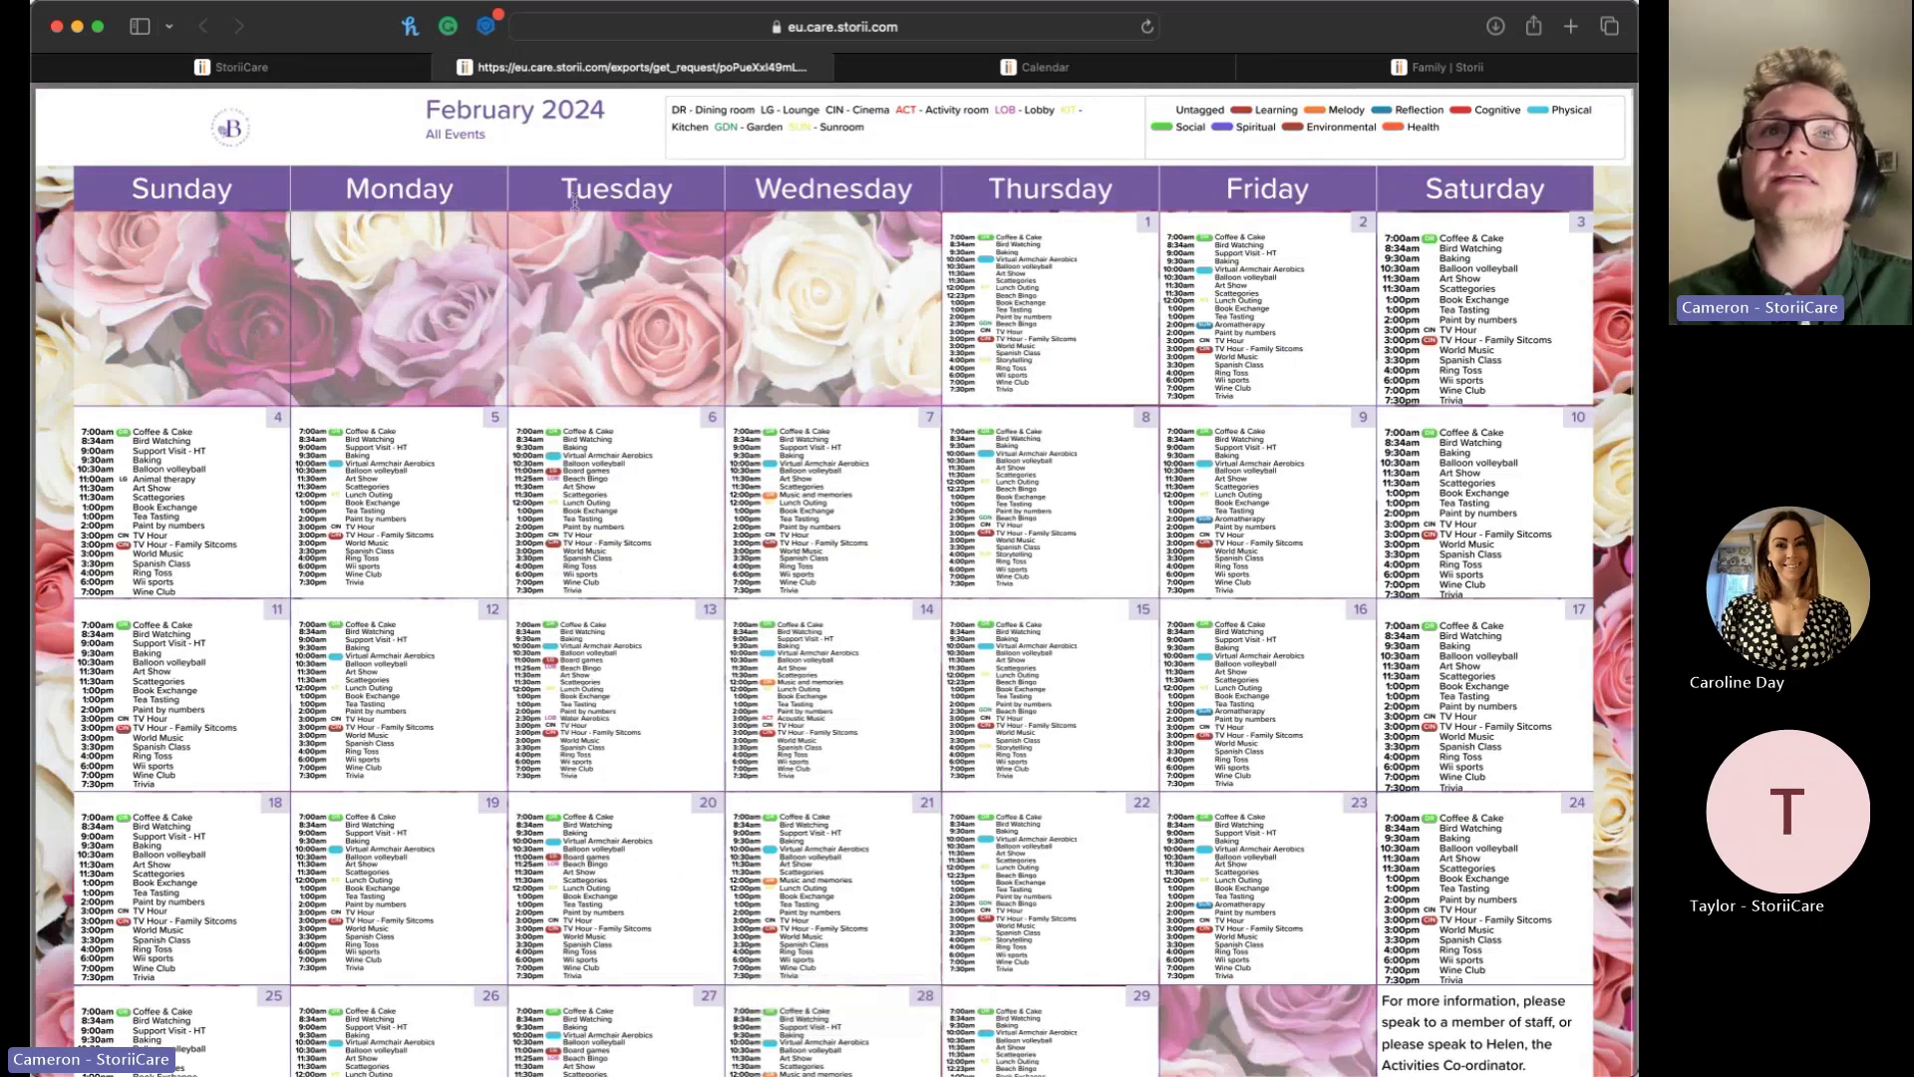
pyautogui.scroll(-2, 574, 201)
pyautogui.scroll(2, 491, 113)
pyautogui.click(379, 66)
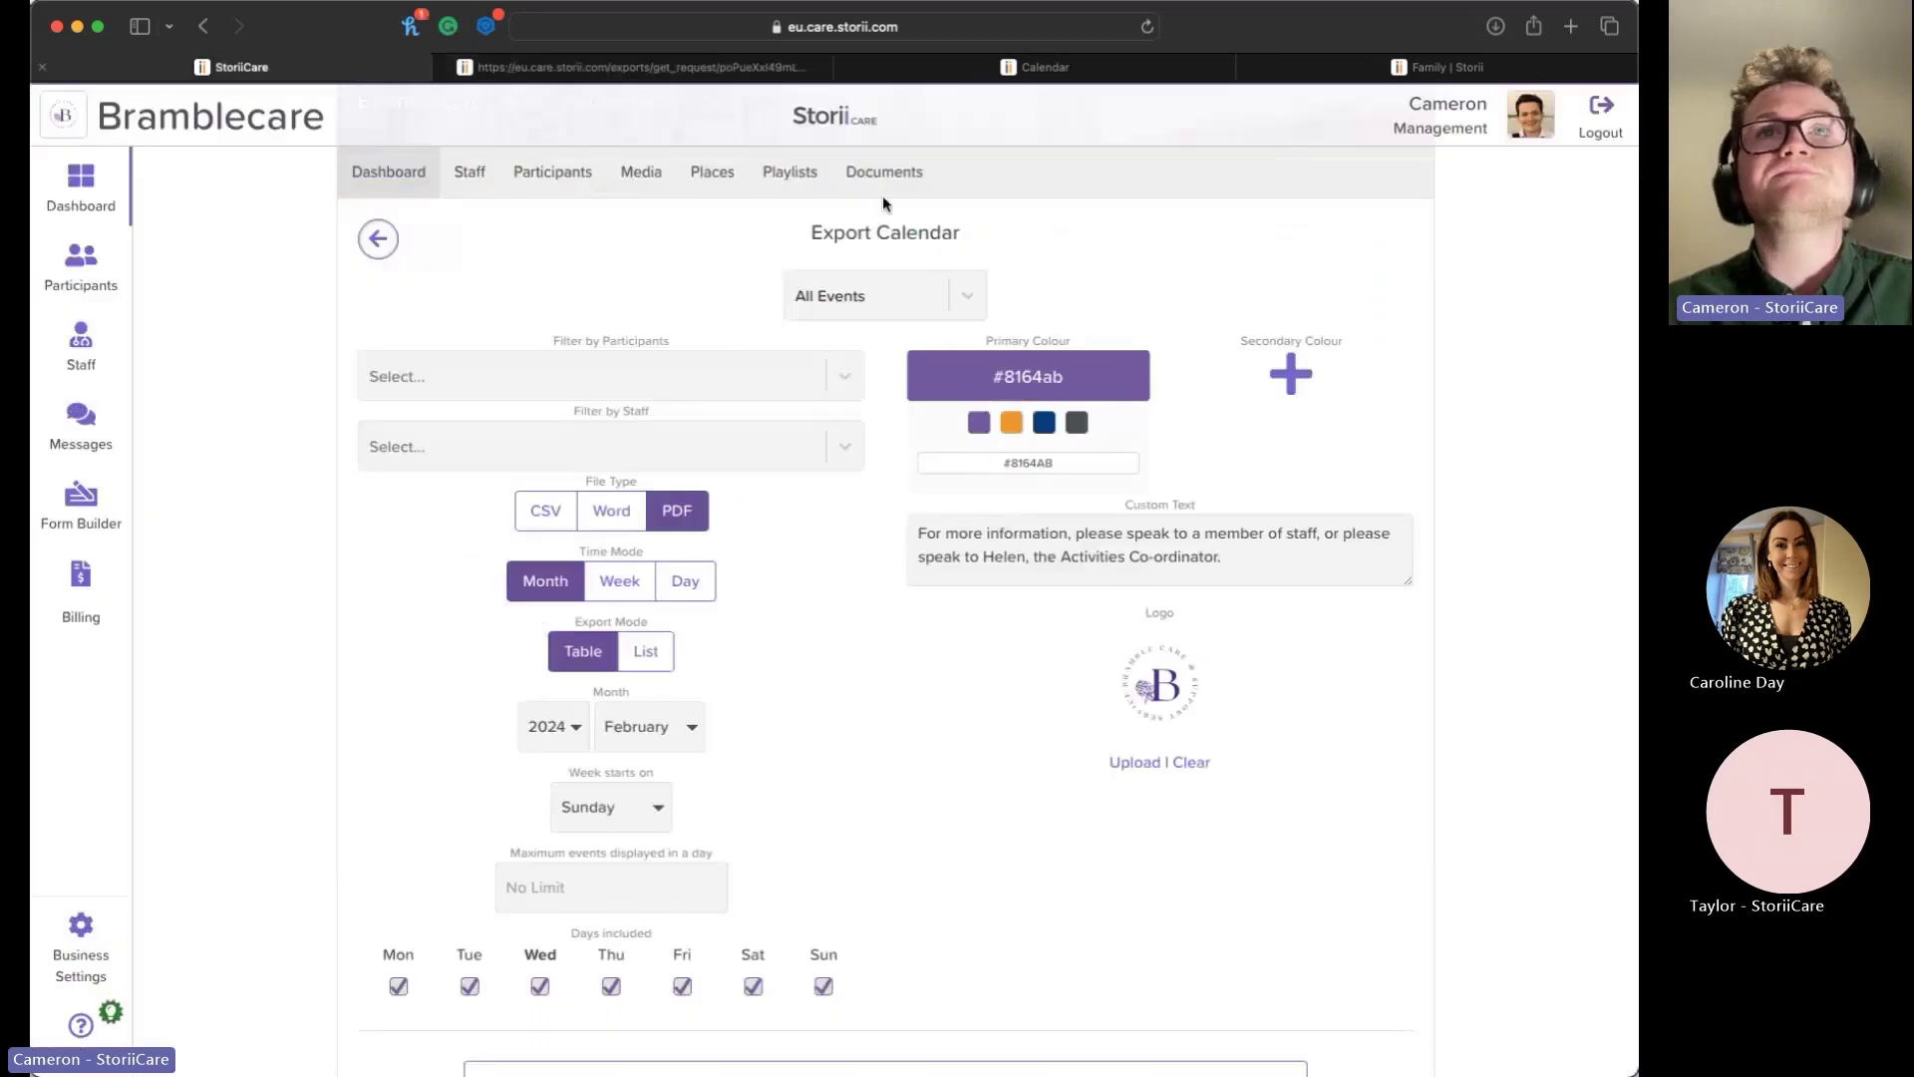
# Step: Open the Activity Calendar settings and examine the expanded options of the Day View Only digital signage link
pyautogui.click(380, 239)
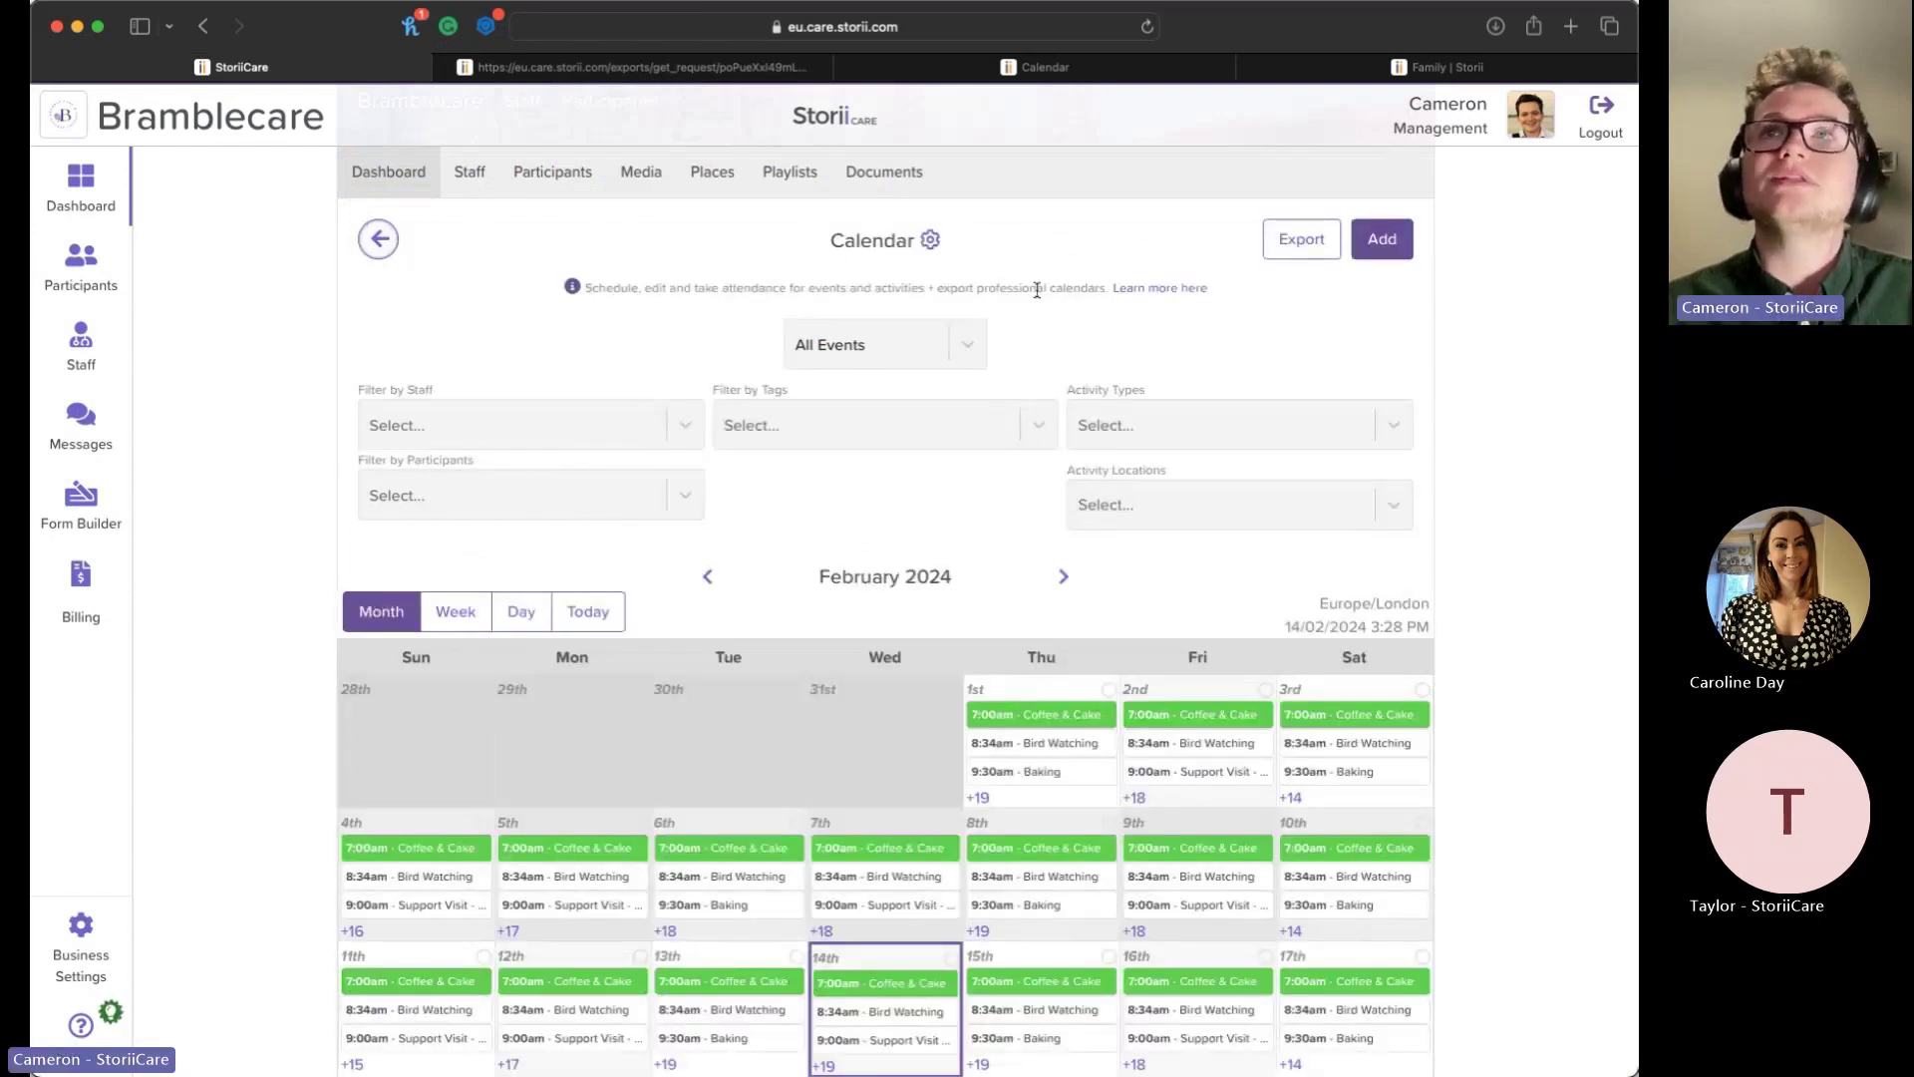
pyautogui.click(930, 239)
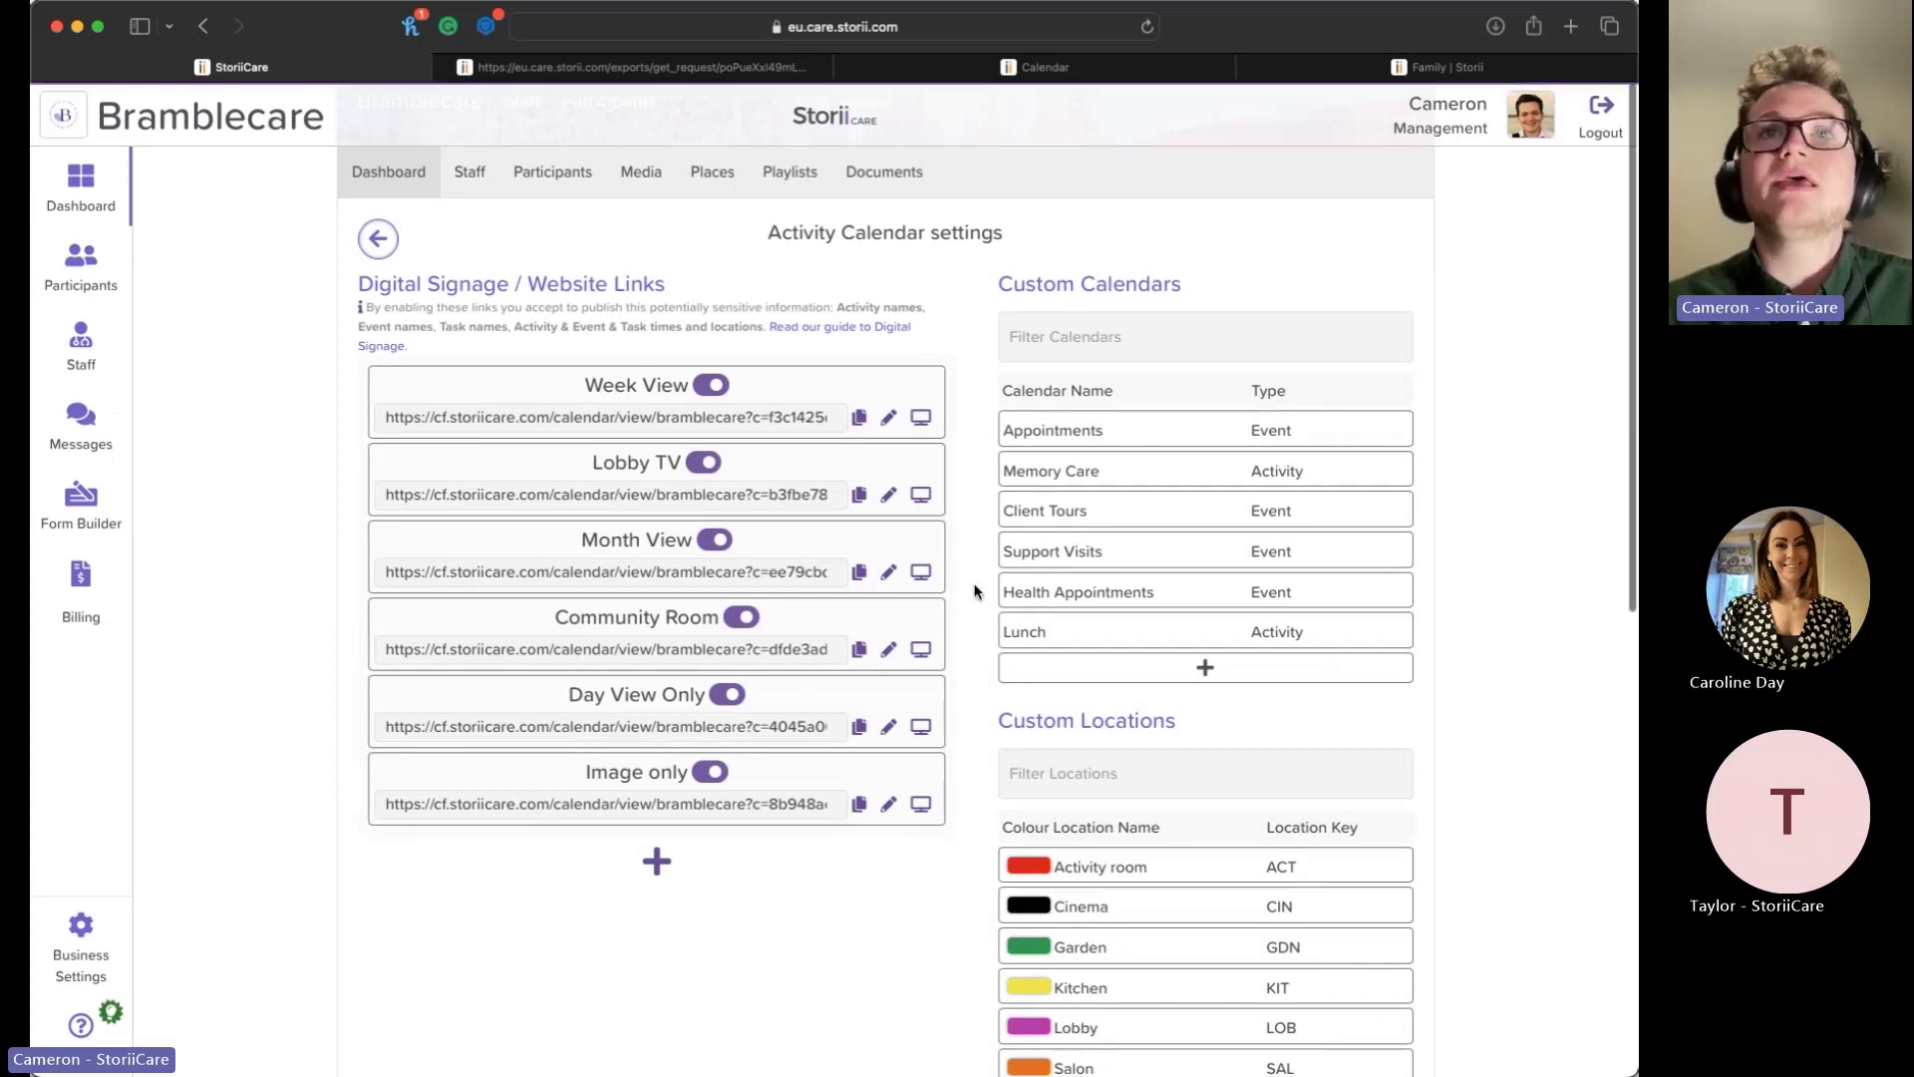
pyautogui.click(891, 732)
pyautogui.scroll(-2, 1391, 628)
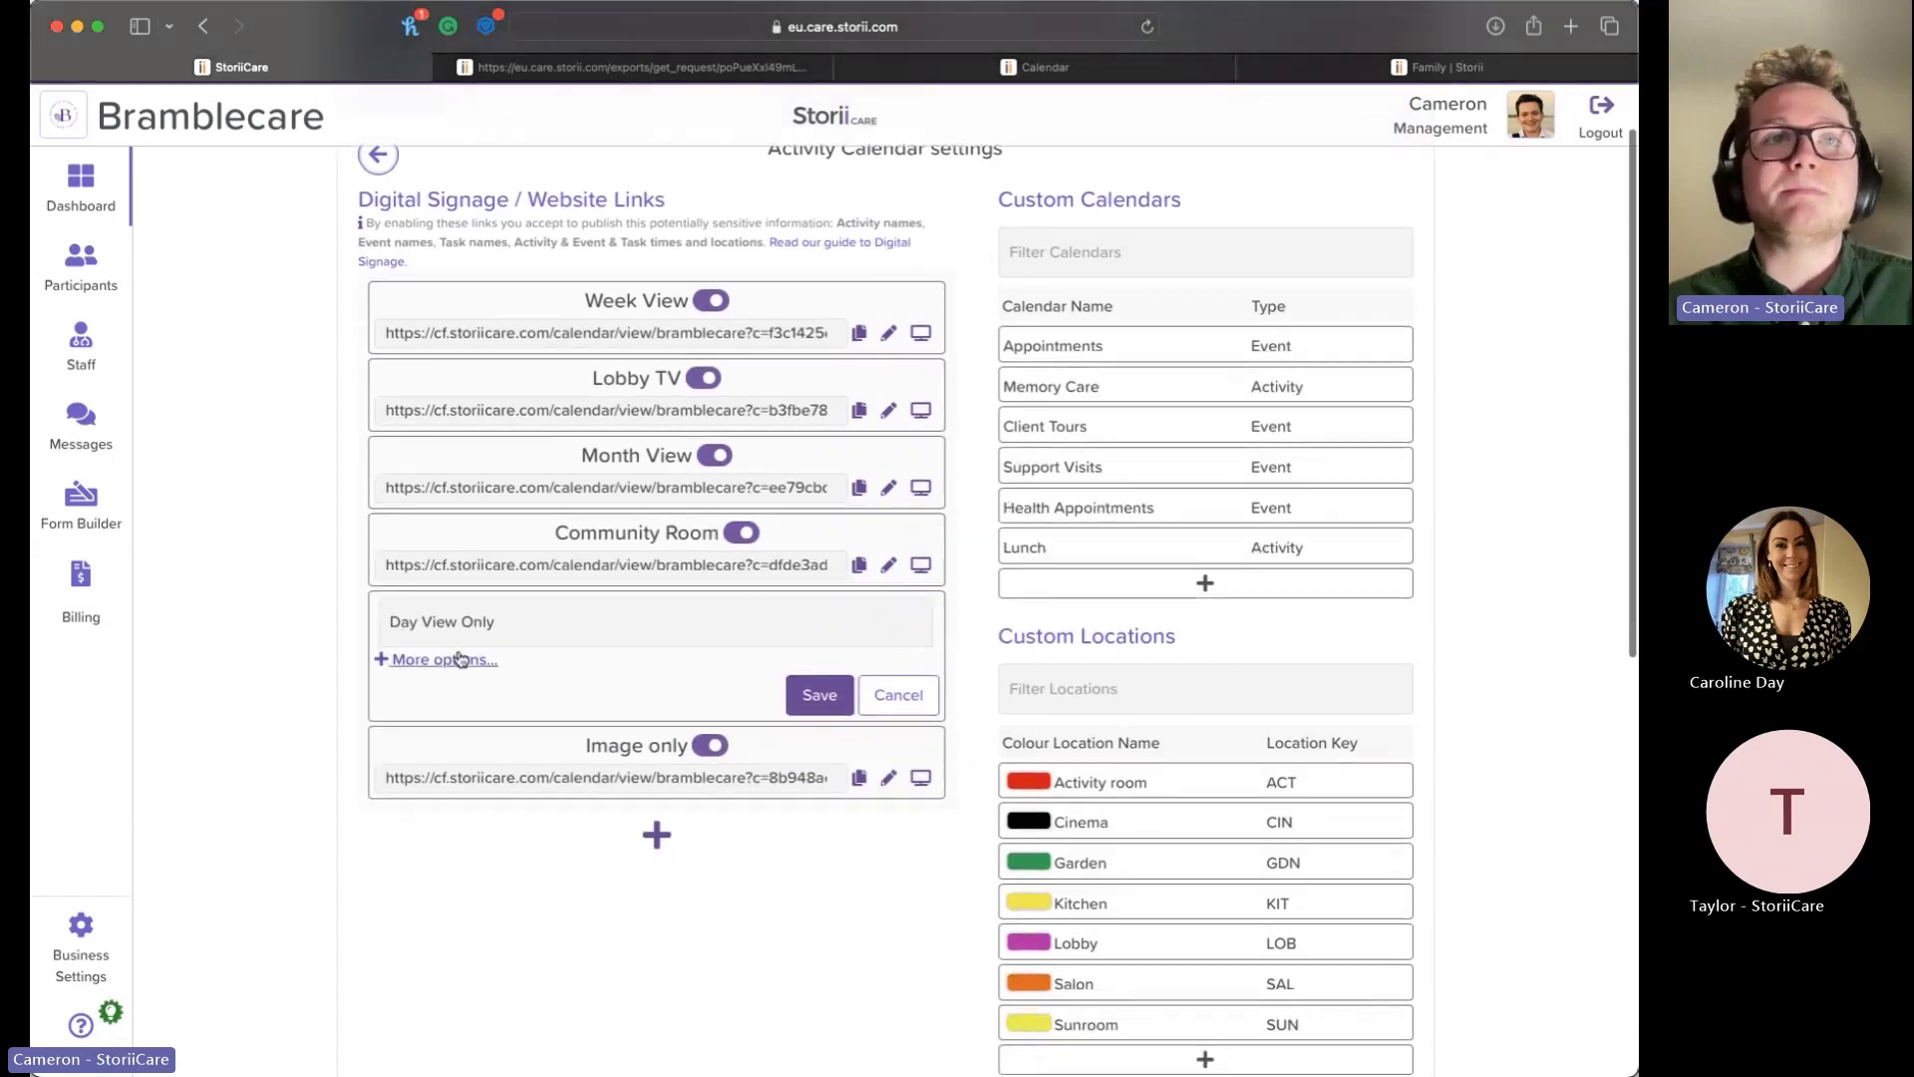
pyautogui.click(460, 659)
pyautogui.scroll(-4, 661, 684)
pyautogui.scroll(4, 825, 542)
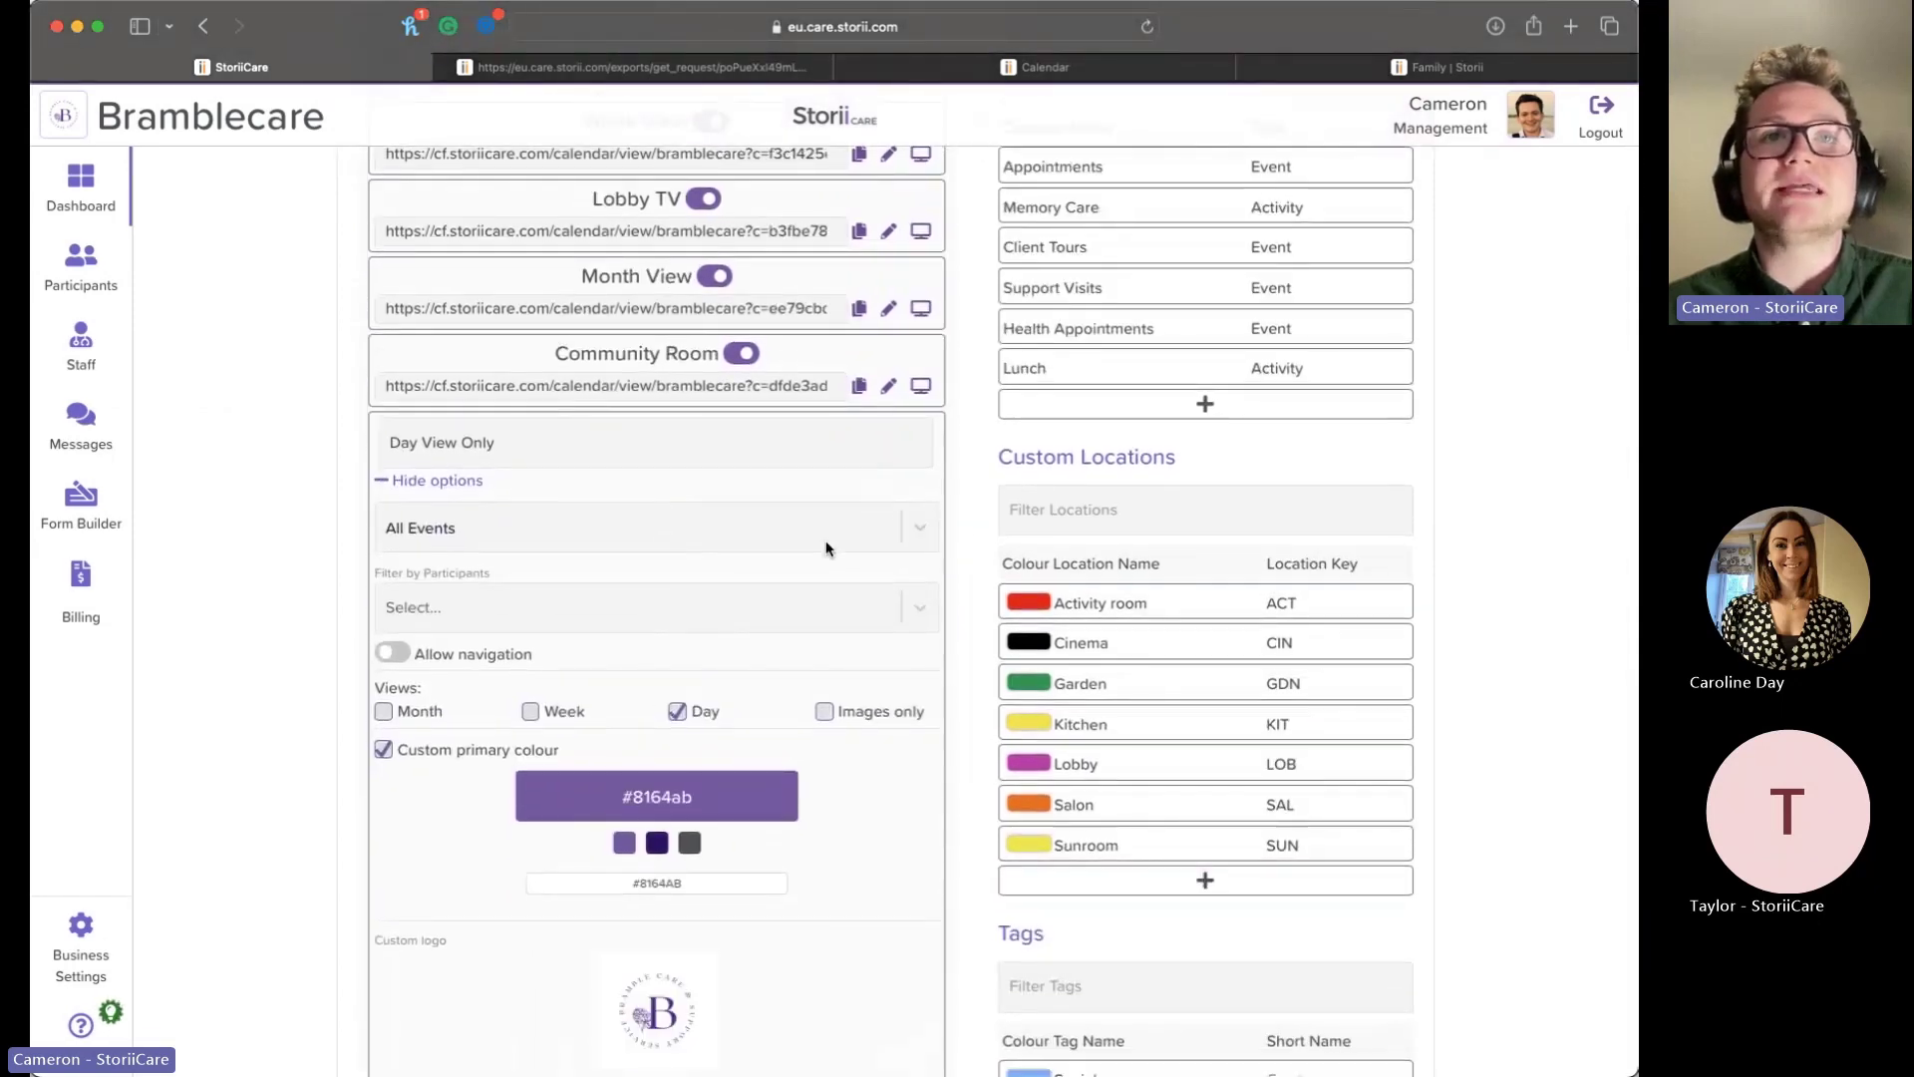
# Step: View the published digital signage calendar for Wednesday 14 February 2024 and return to StoriiCare's month calendar
pyautogui.click(1002, 74)
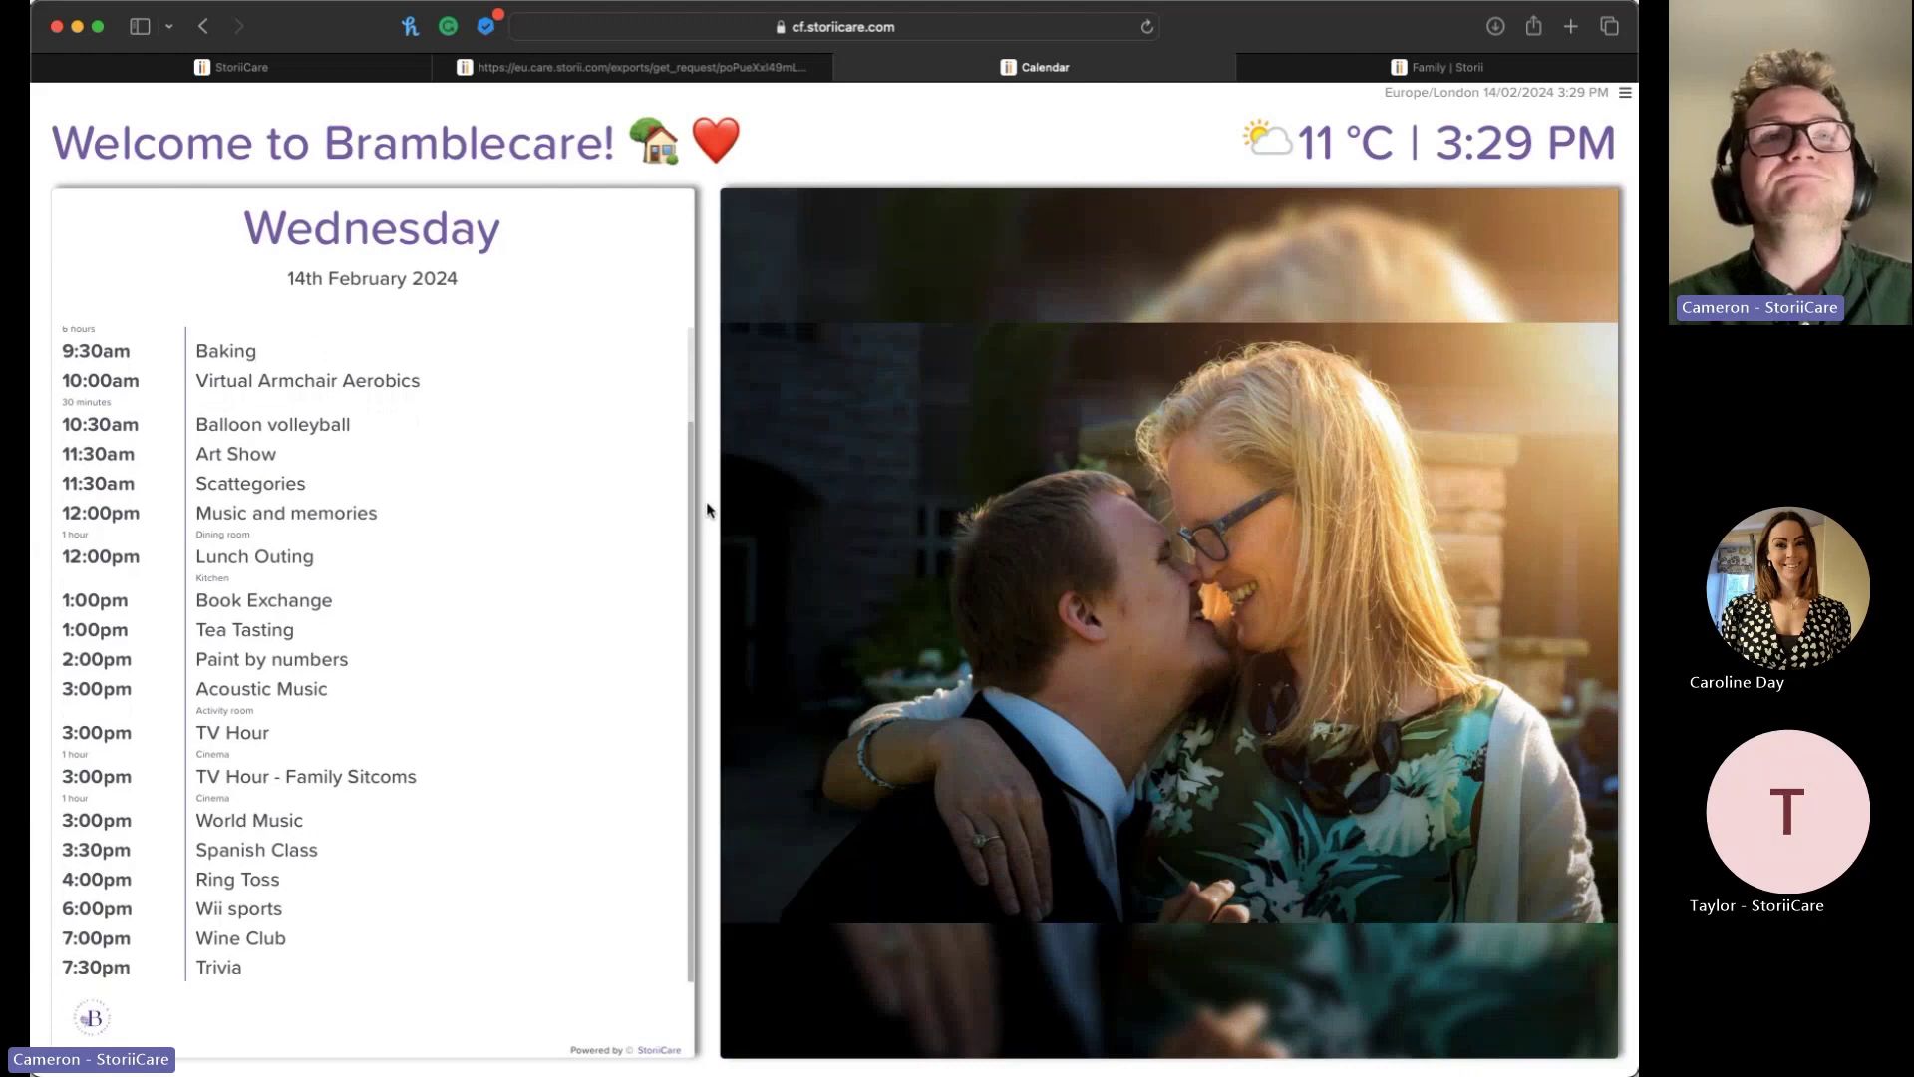
pyautogui.click(340, 71)
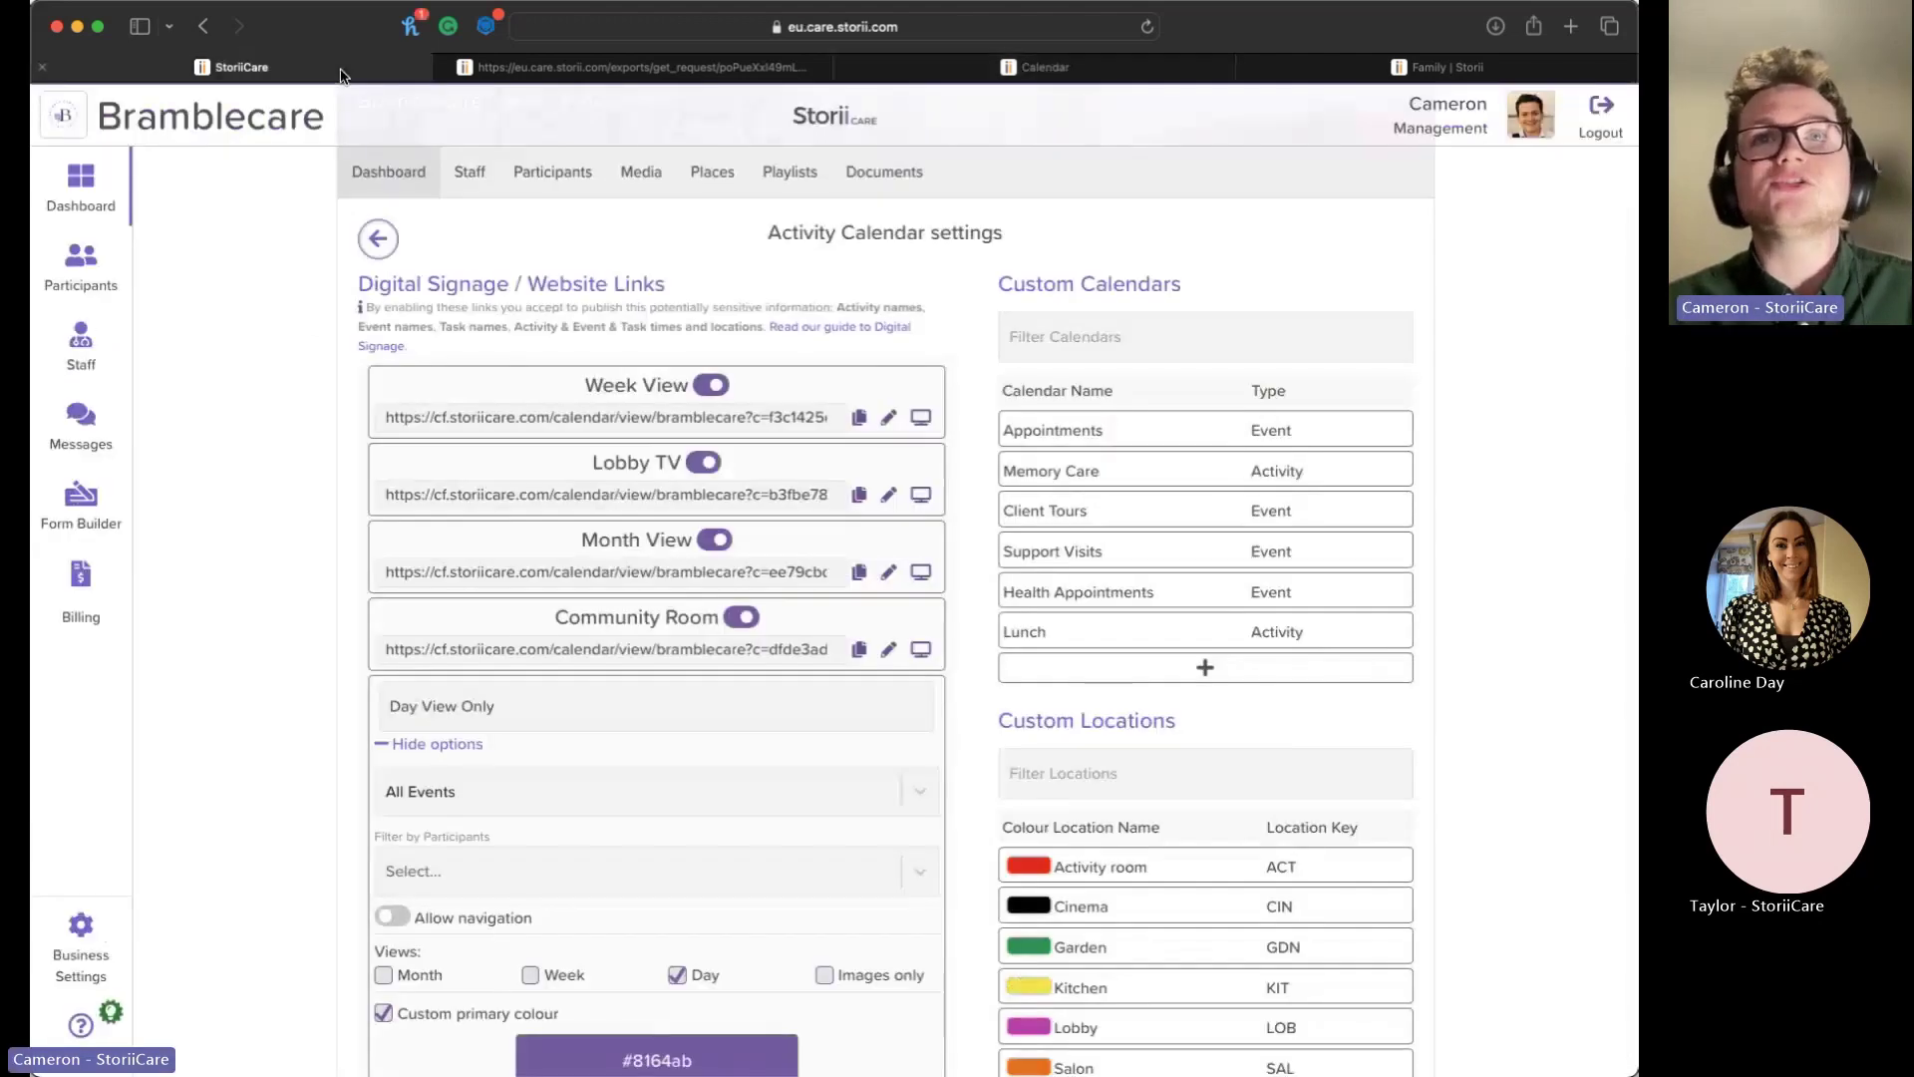
pyautogui.click(379, 247)
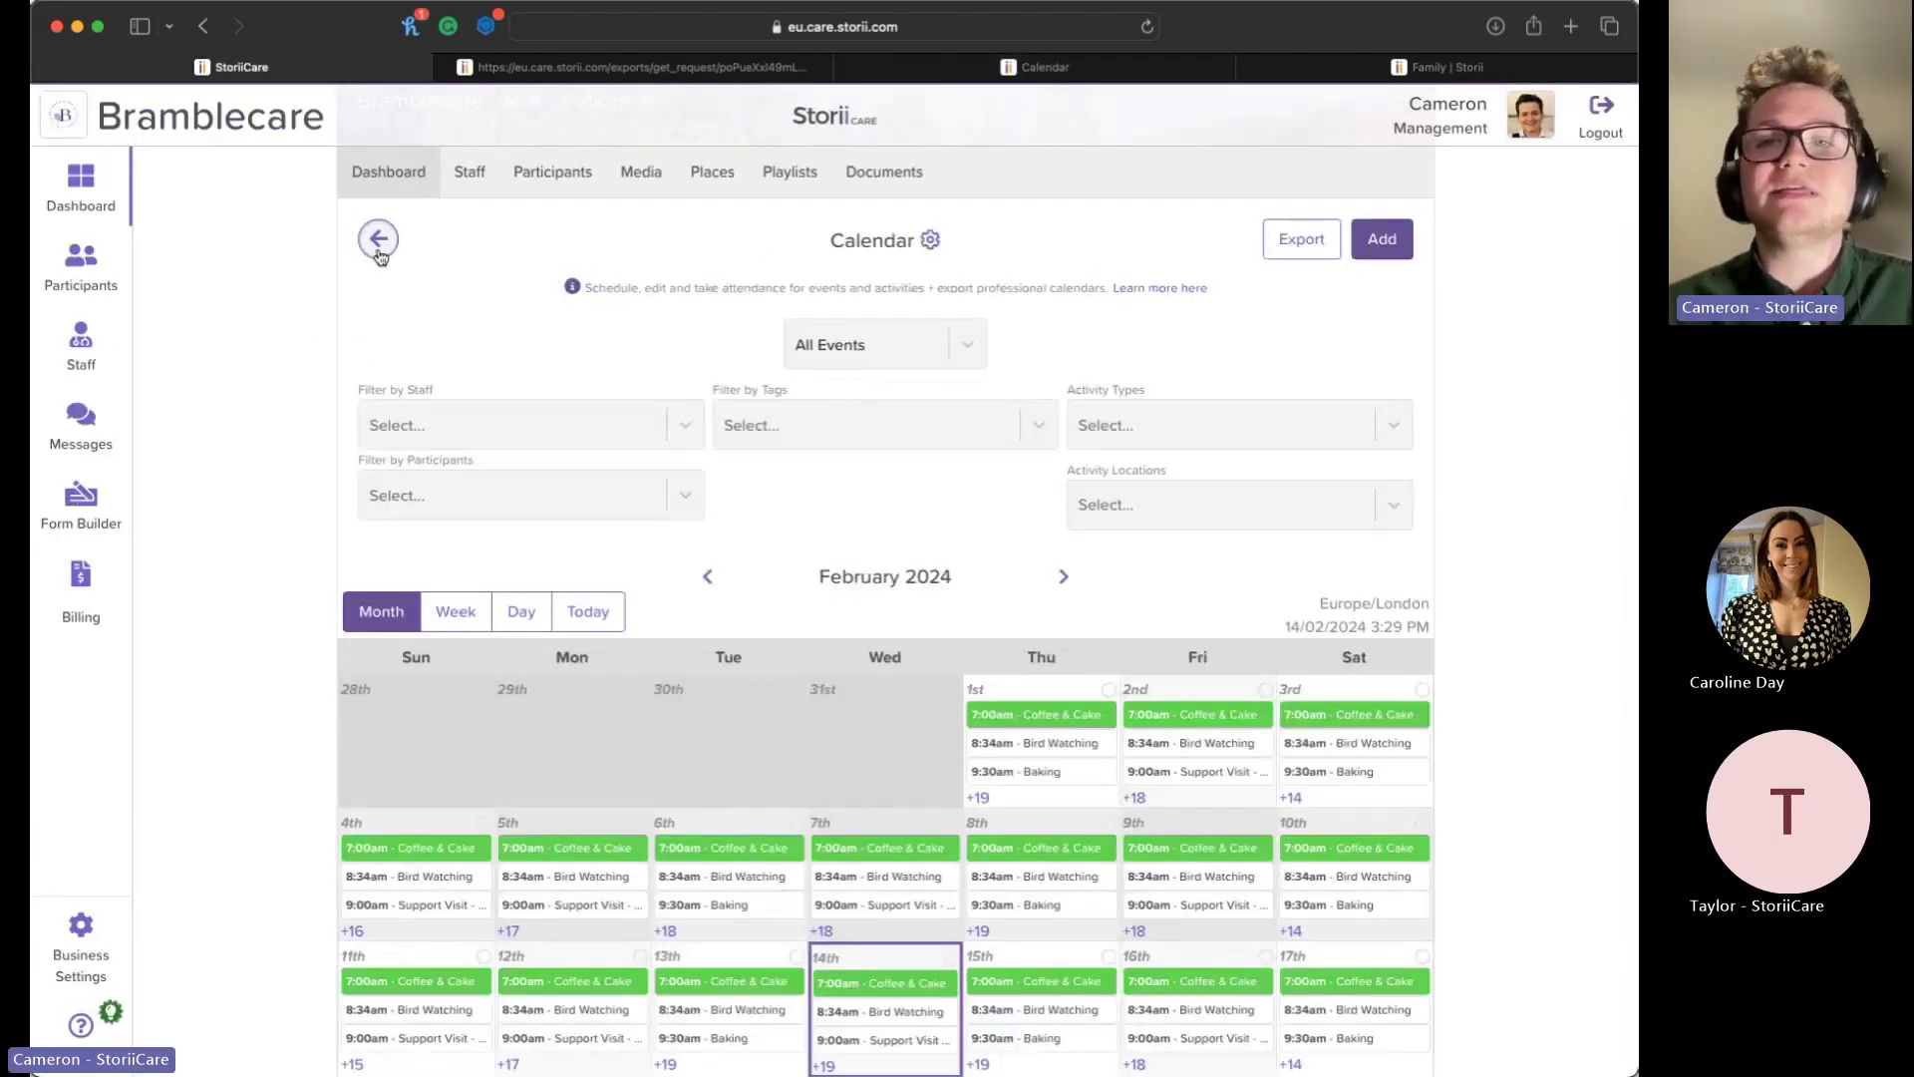
# Step: Look over the February 2024 month calendar and return to the Dashboard
pyautogui.scroll(-4, 552, 353)
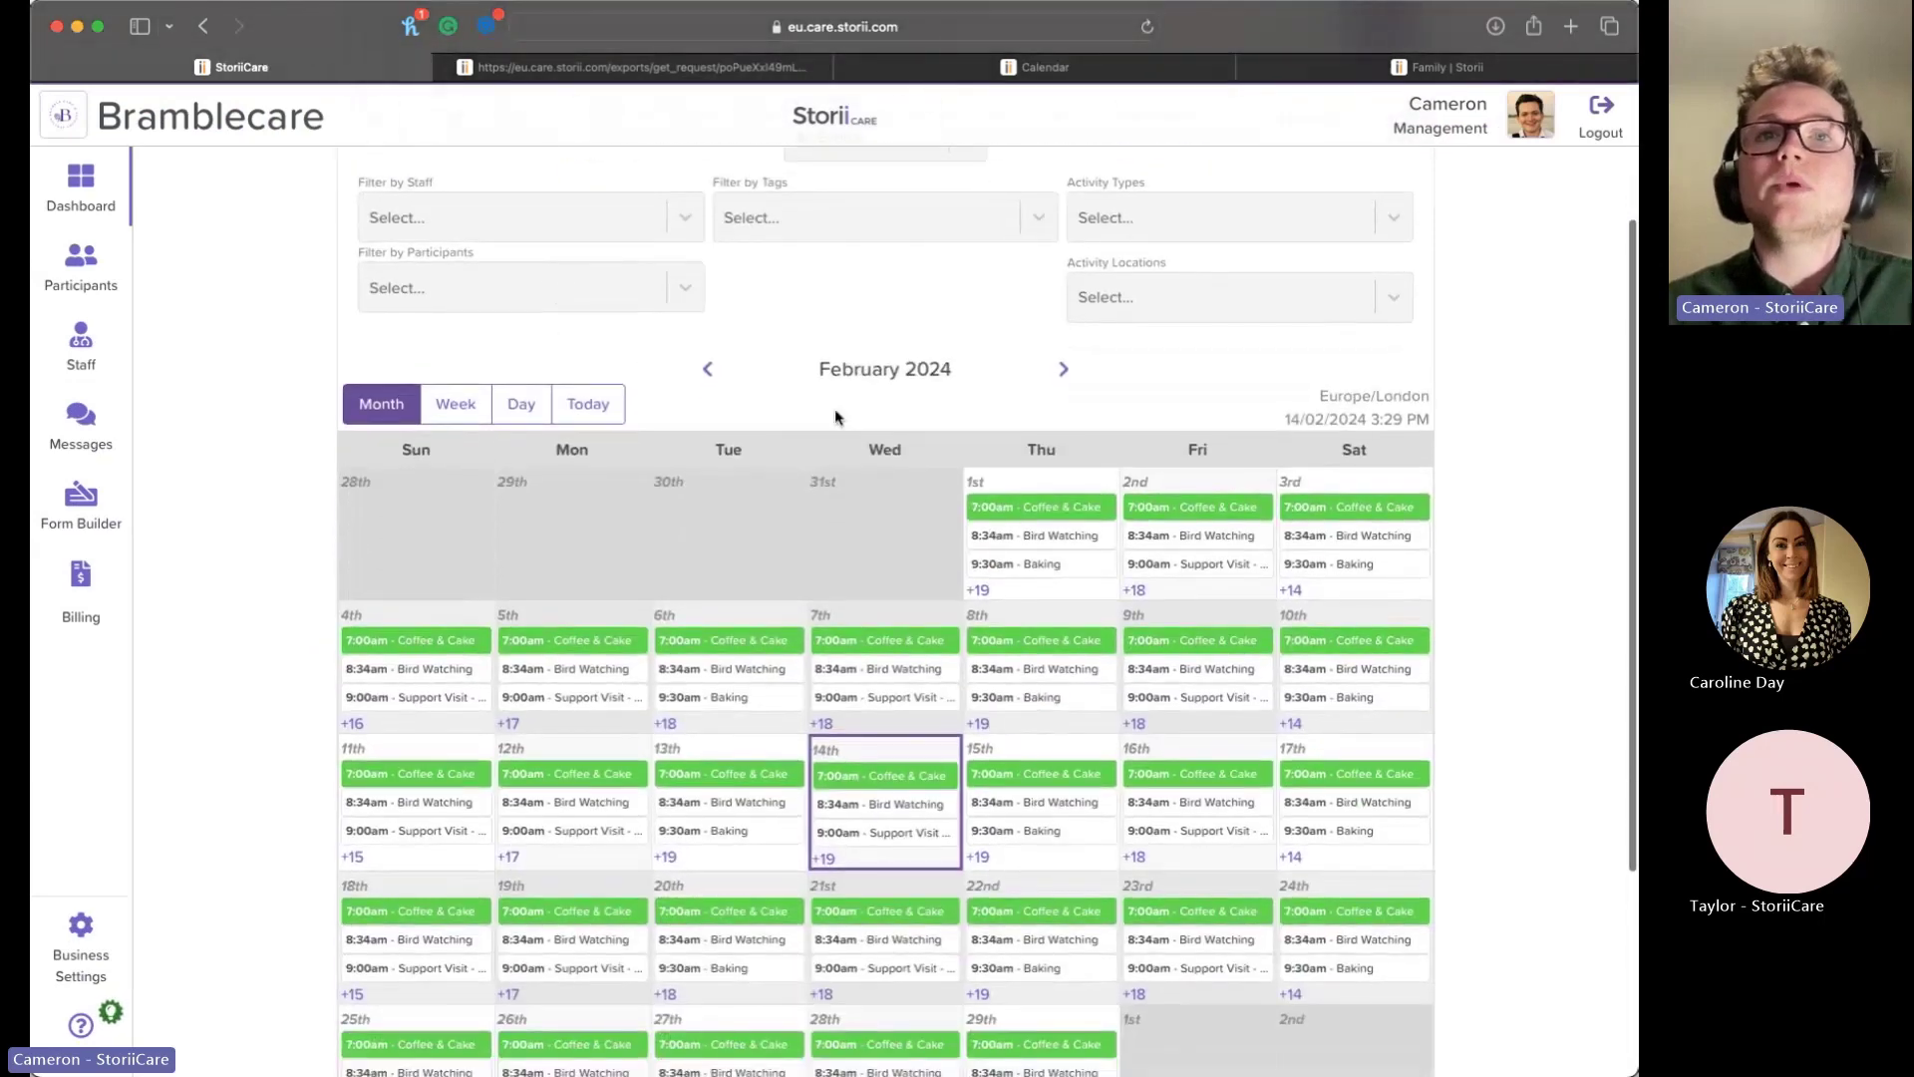
pyautogui.scroll(4, 451, 307)
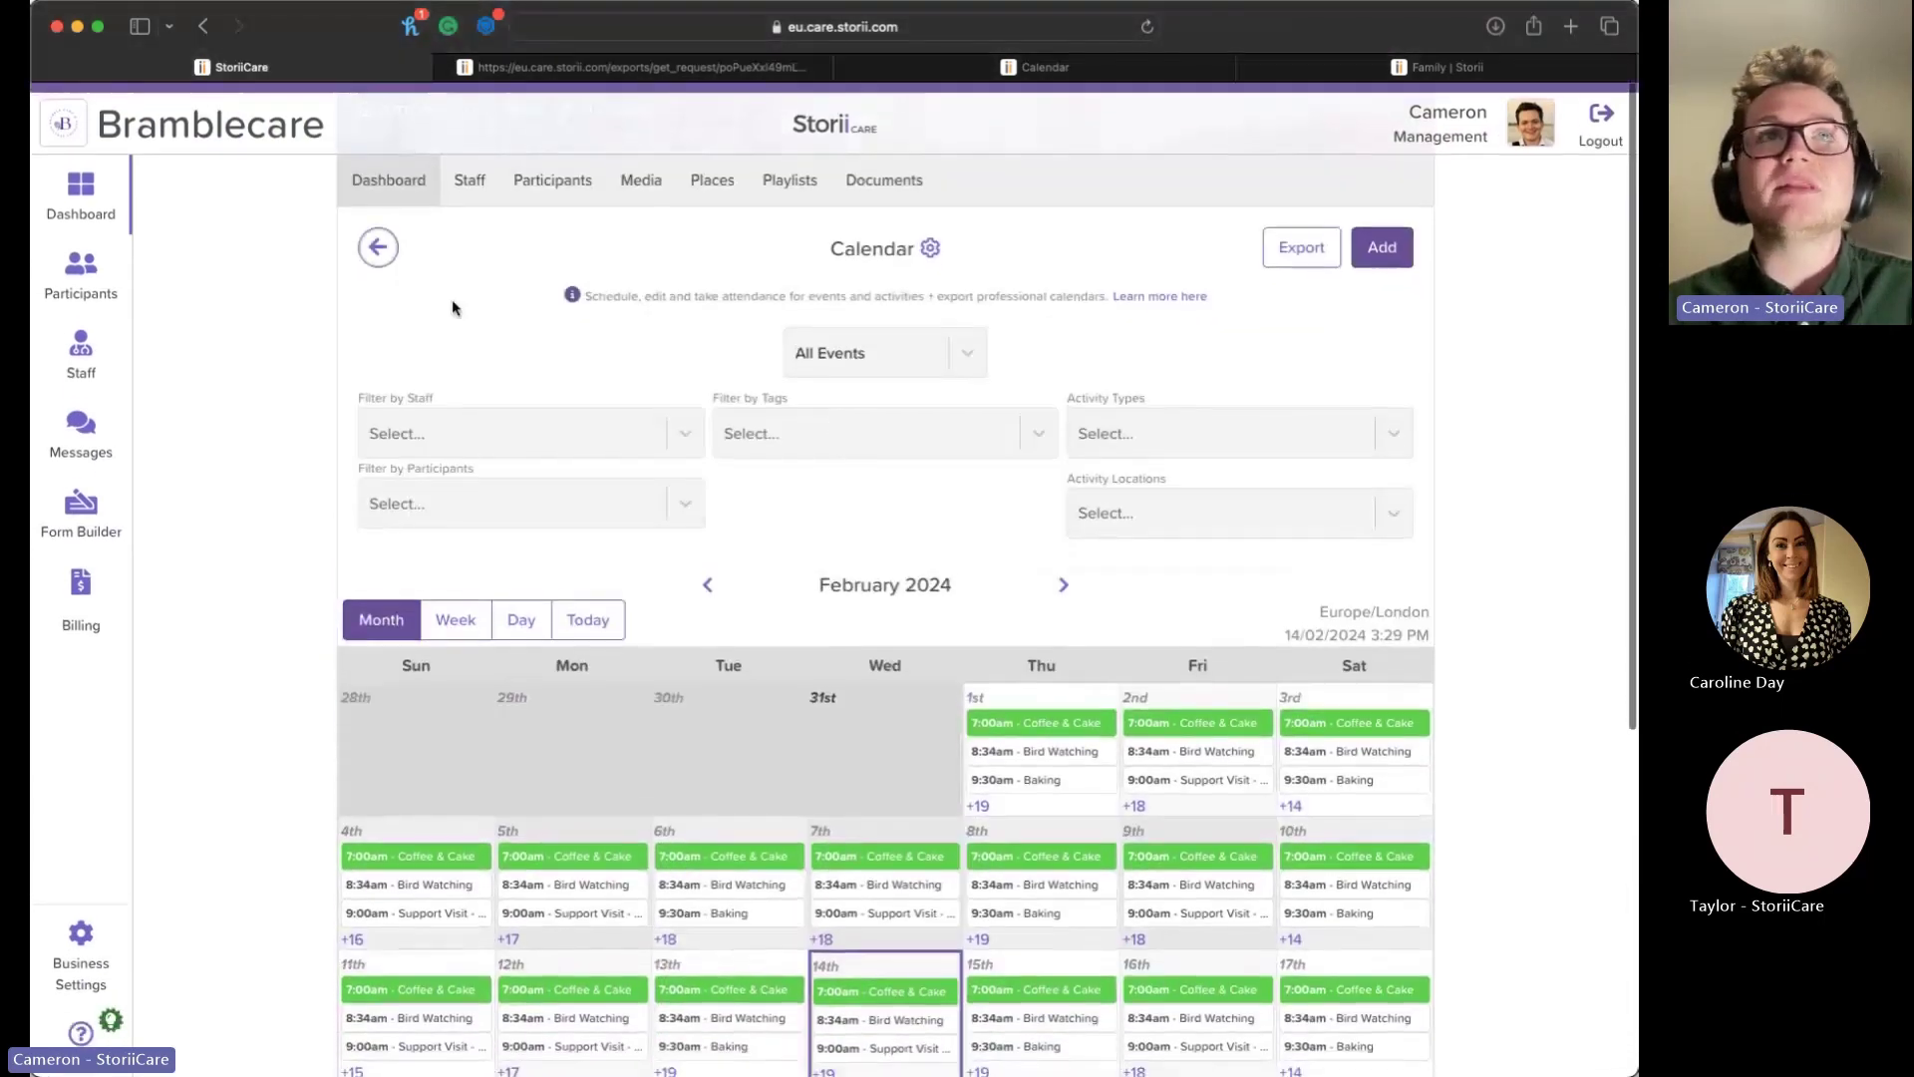
pyautogui.click(378, 247)
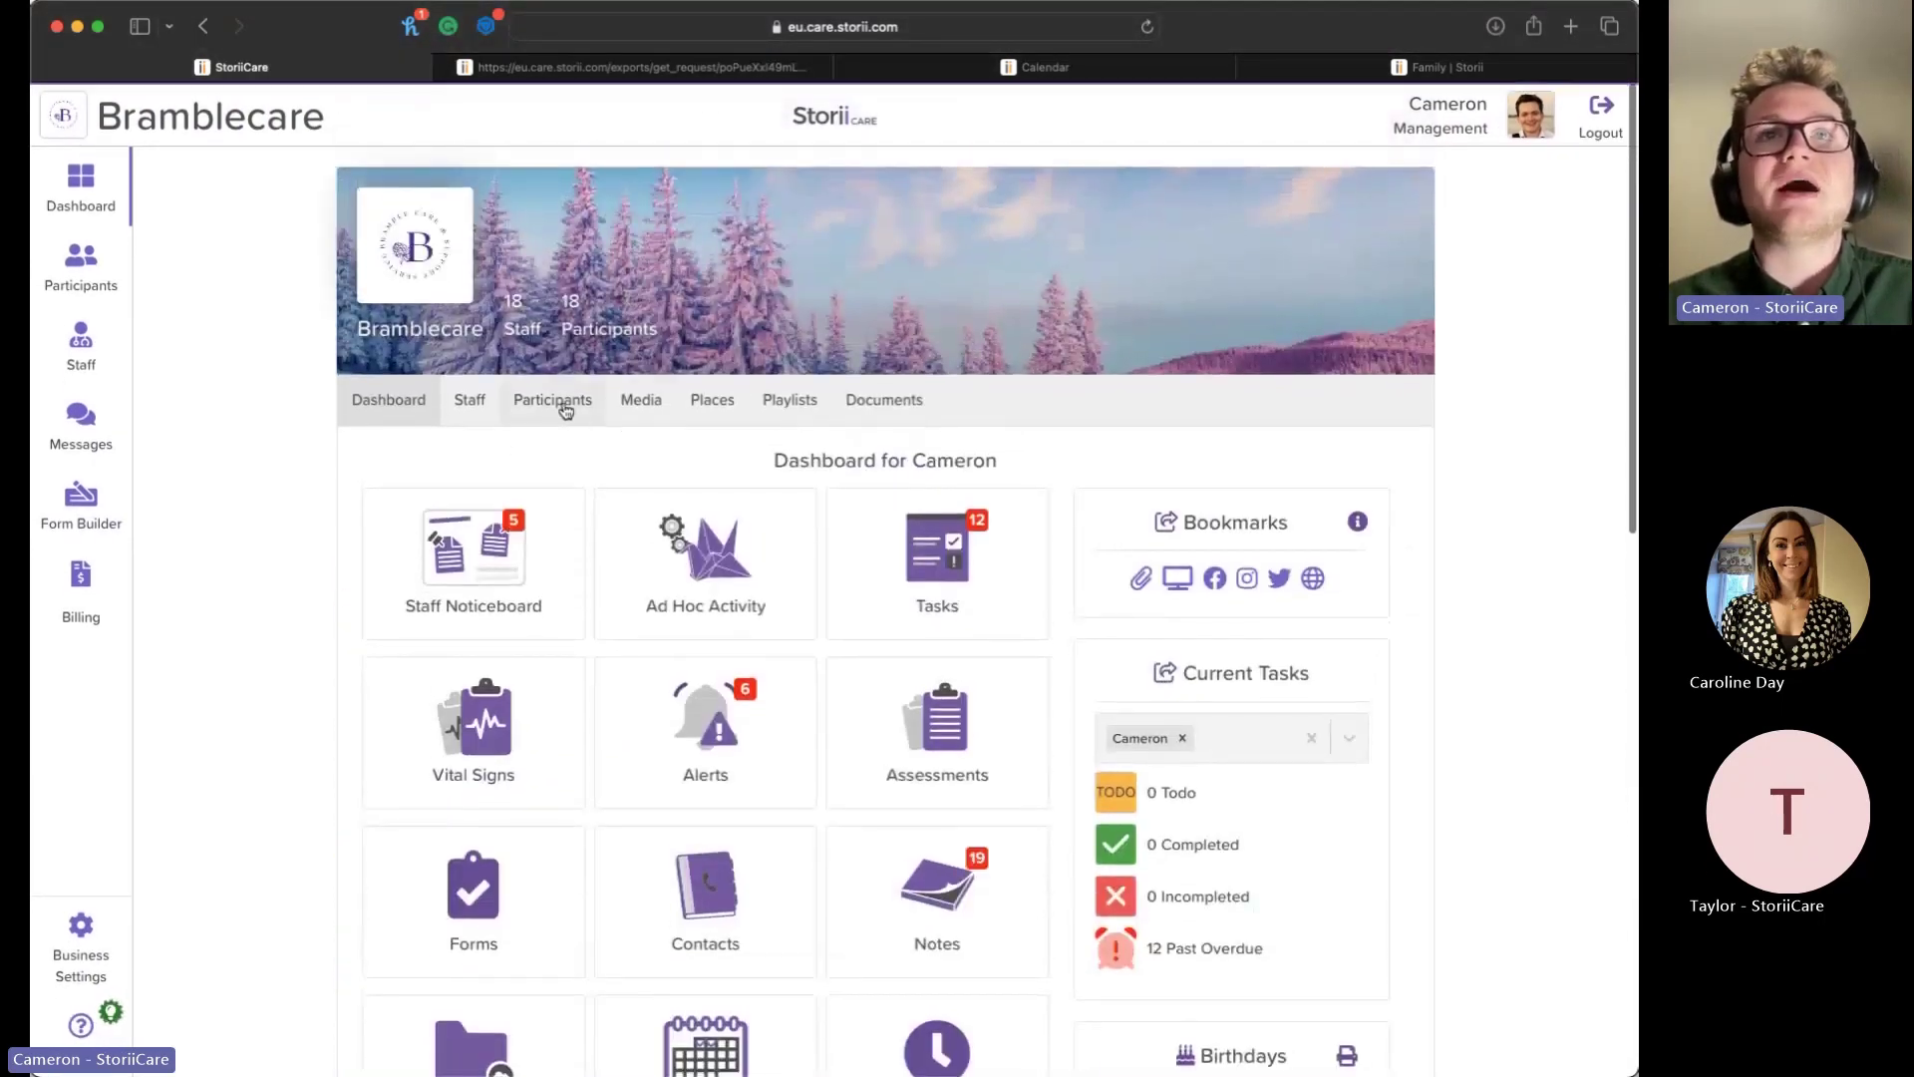
# Step: Open the profile of the first participant in Bramblecare's Participants list
pyautogui.click(564, 410)
pyautogui.scroll(-1, 344, 621)
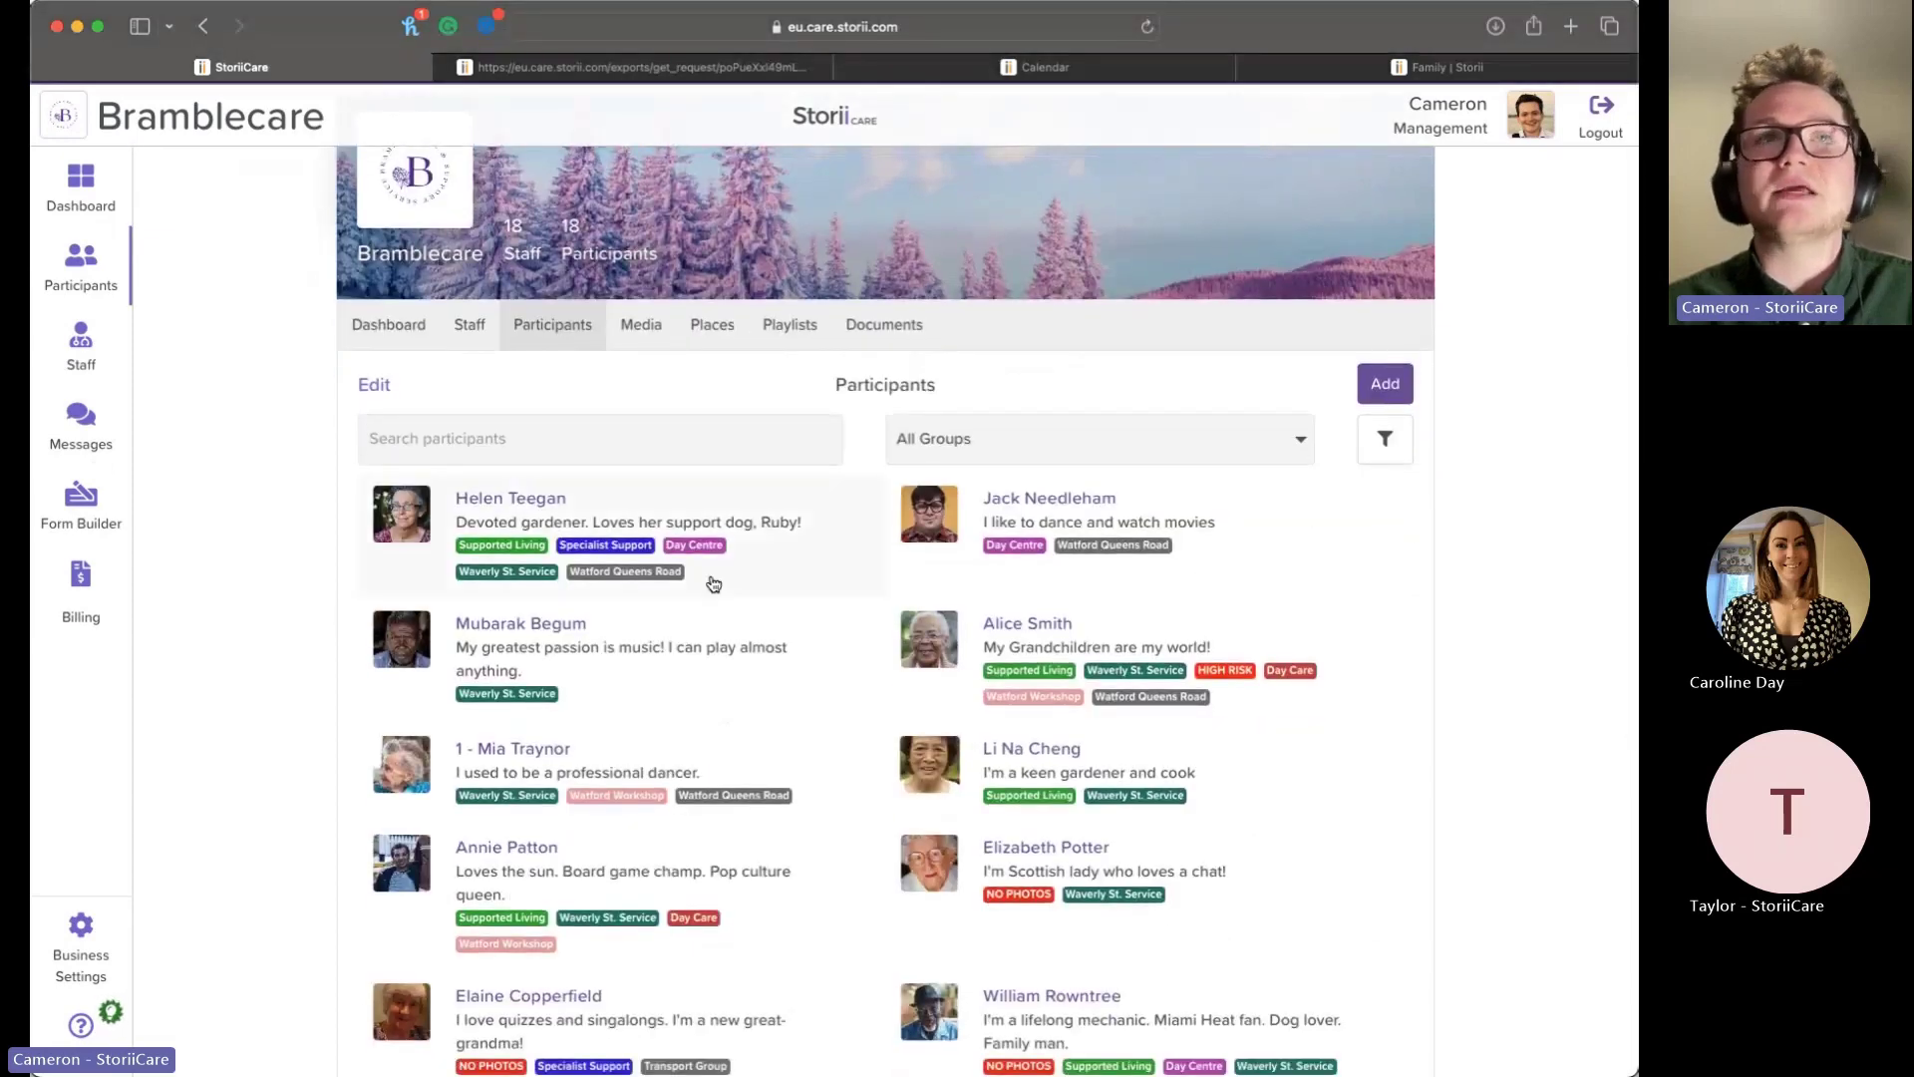
pyautogui.click(731, 526)
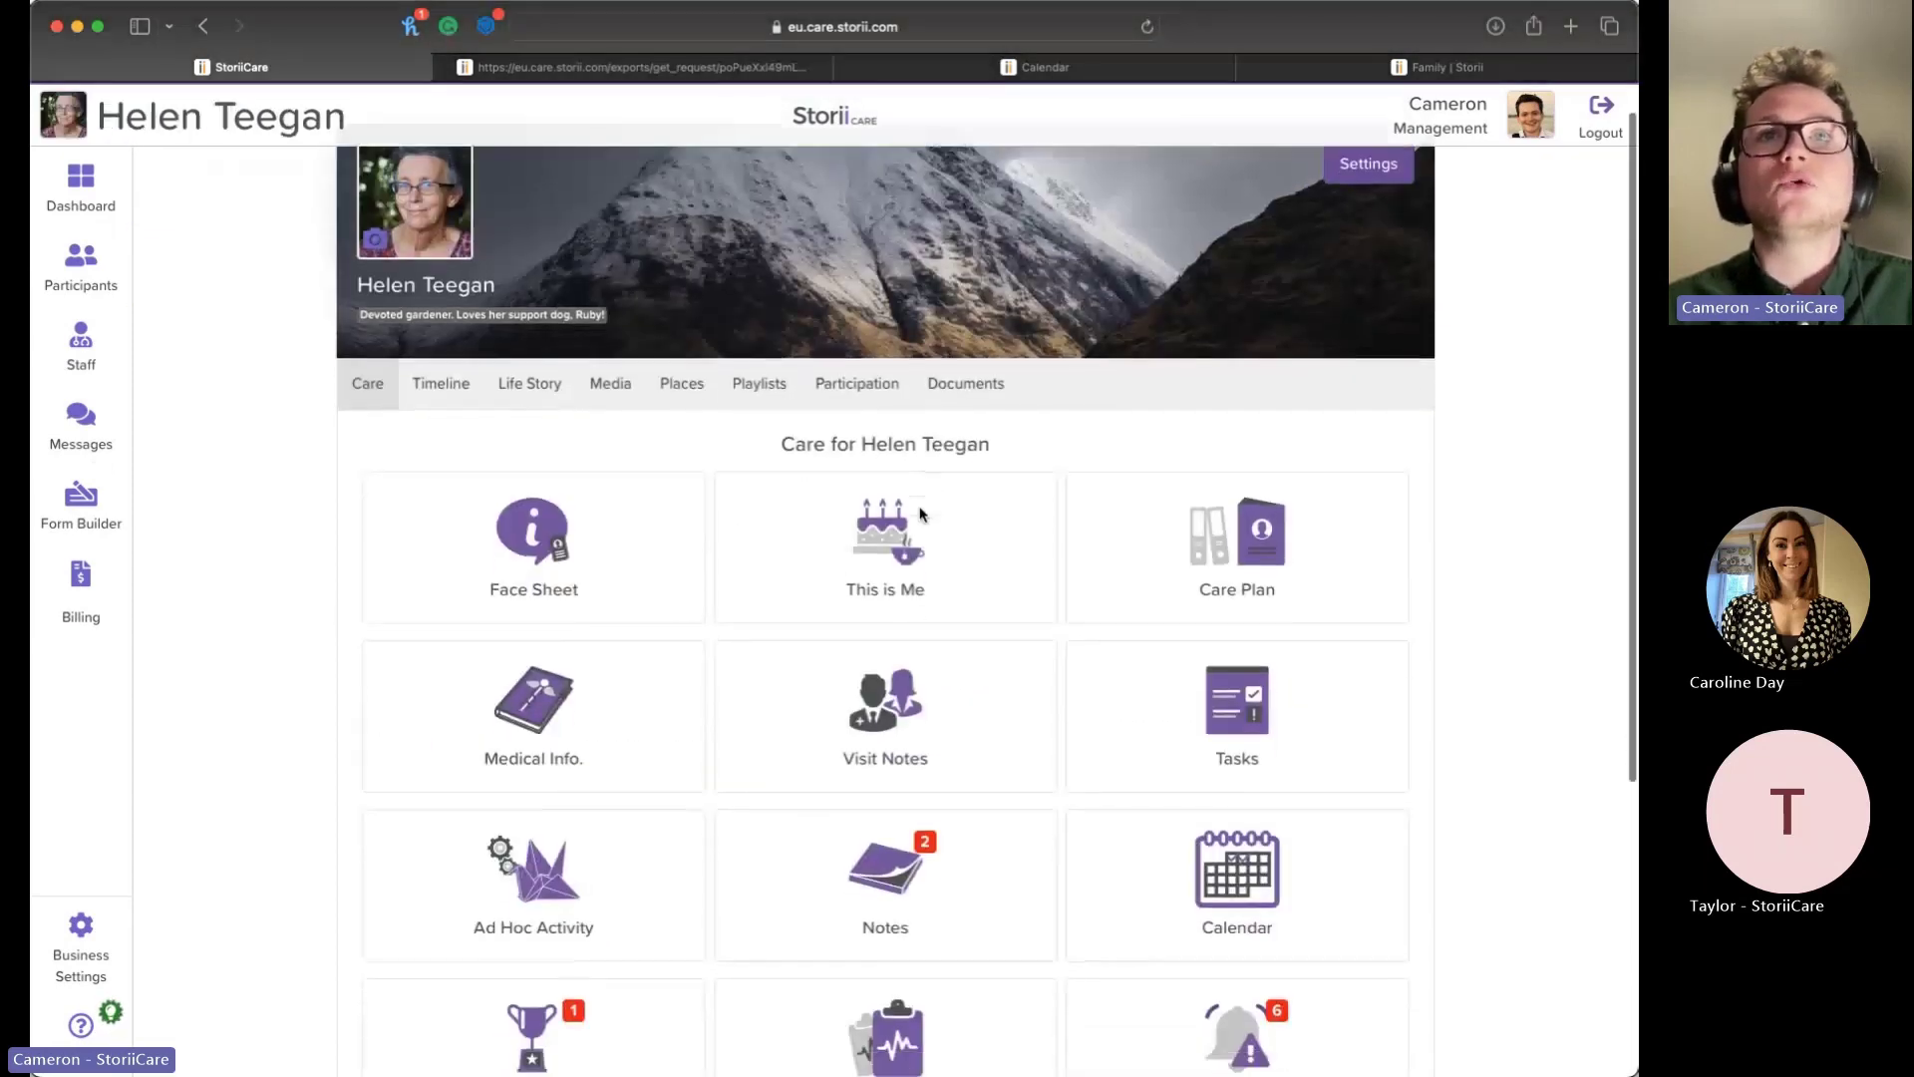
# Step: Review the relatives and professionals in the participant's CareCircle and return to their Care overview
pyautogui.scroll(-2, 1186, 458)
pyautogui.scroll(-6, 1448, 407)
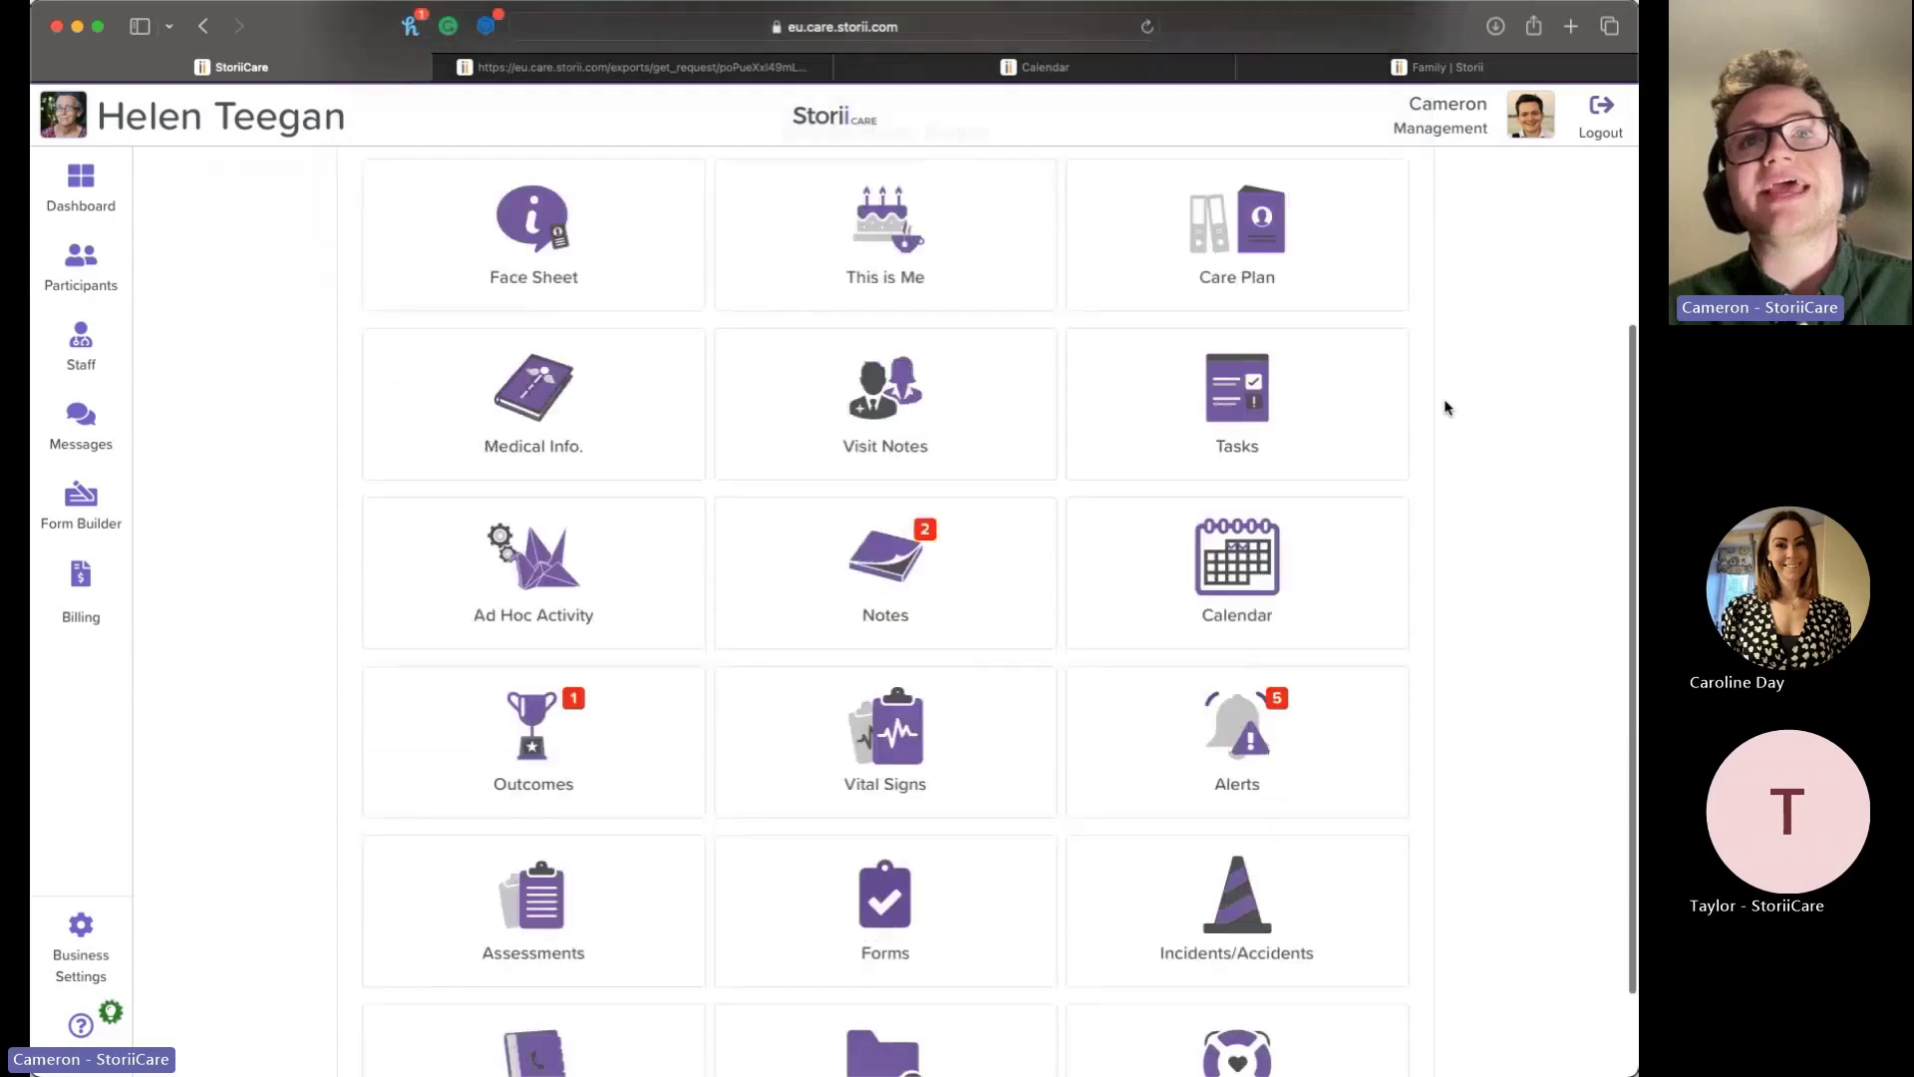
pyautogui.click(1261, 934)
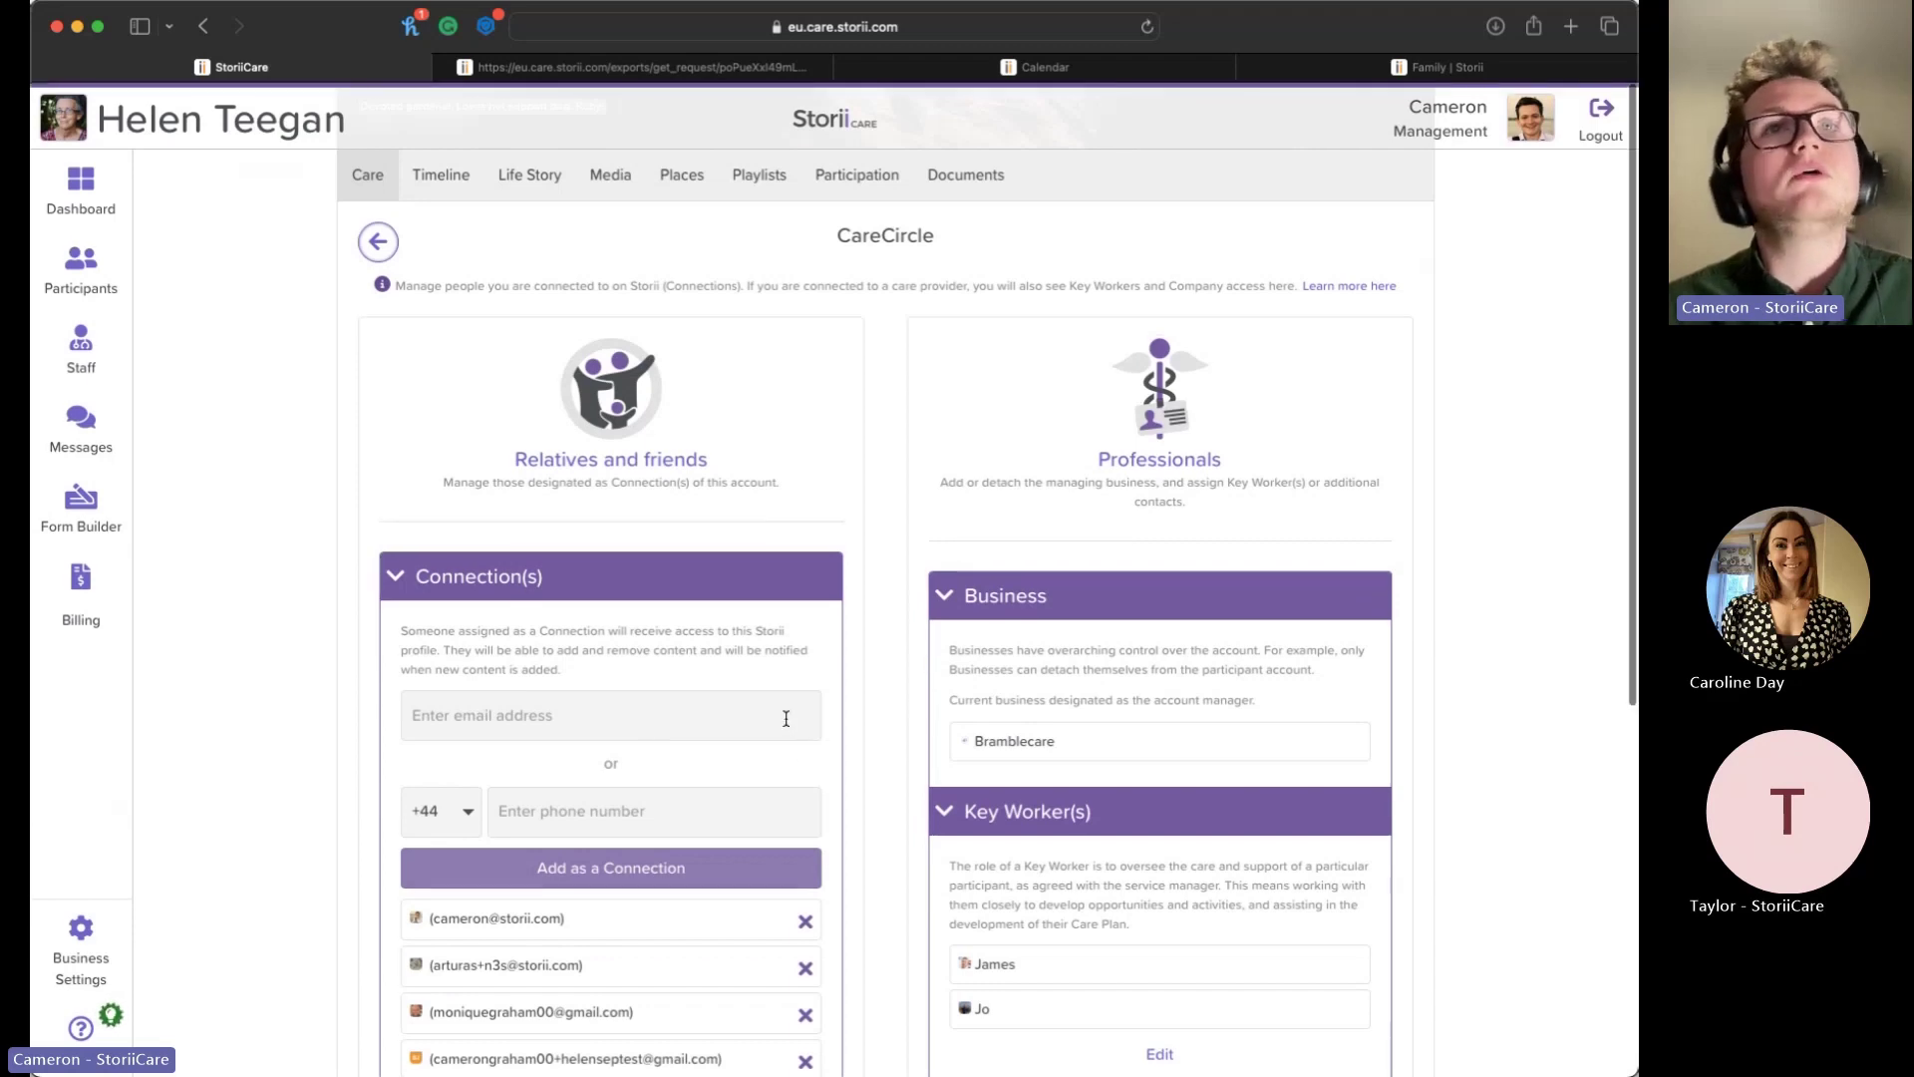
pyautogui.click(384, 240)
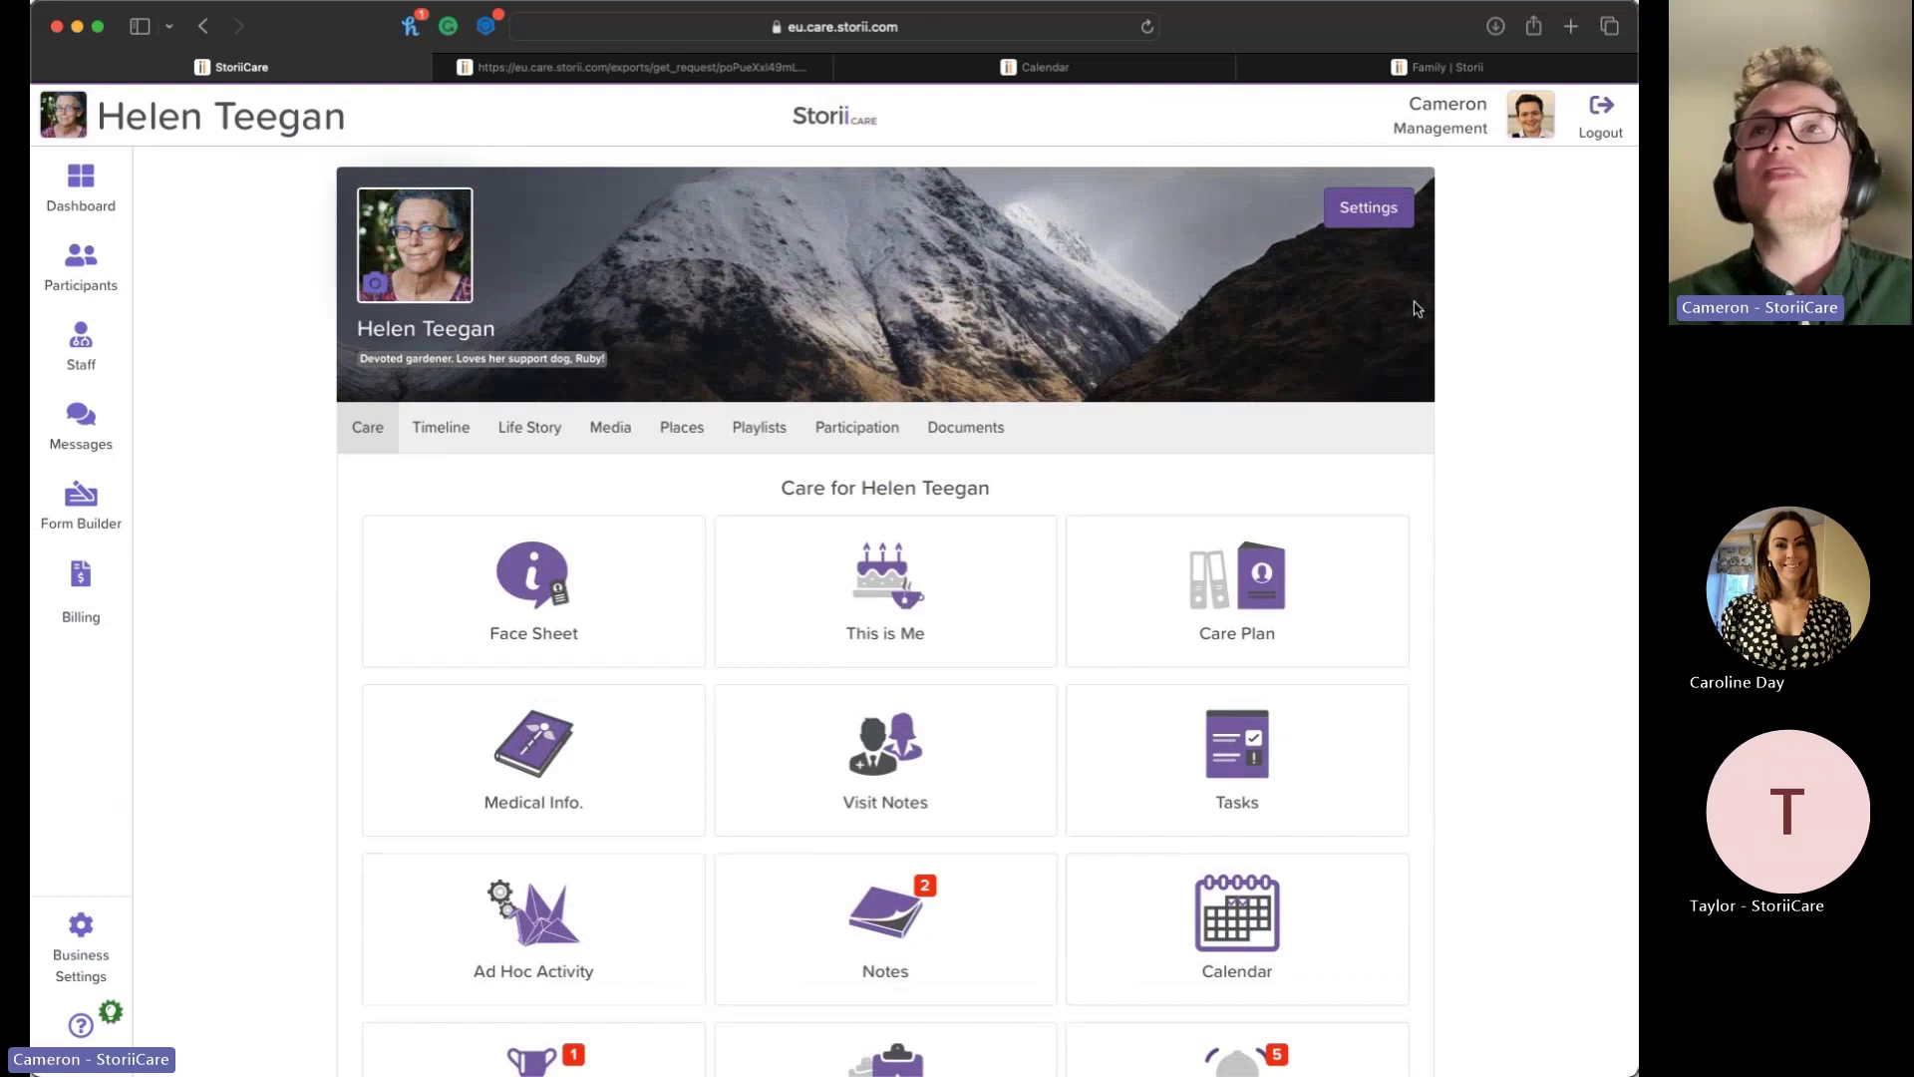
# Step: Switch to the Storii family portal and read the Dementia Partners Support Group announcement in Recent updates
pyautogui.click(1369, 79)
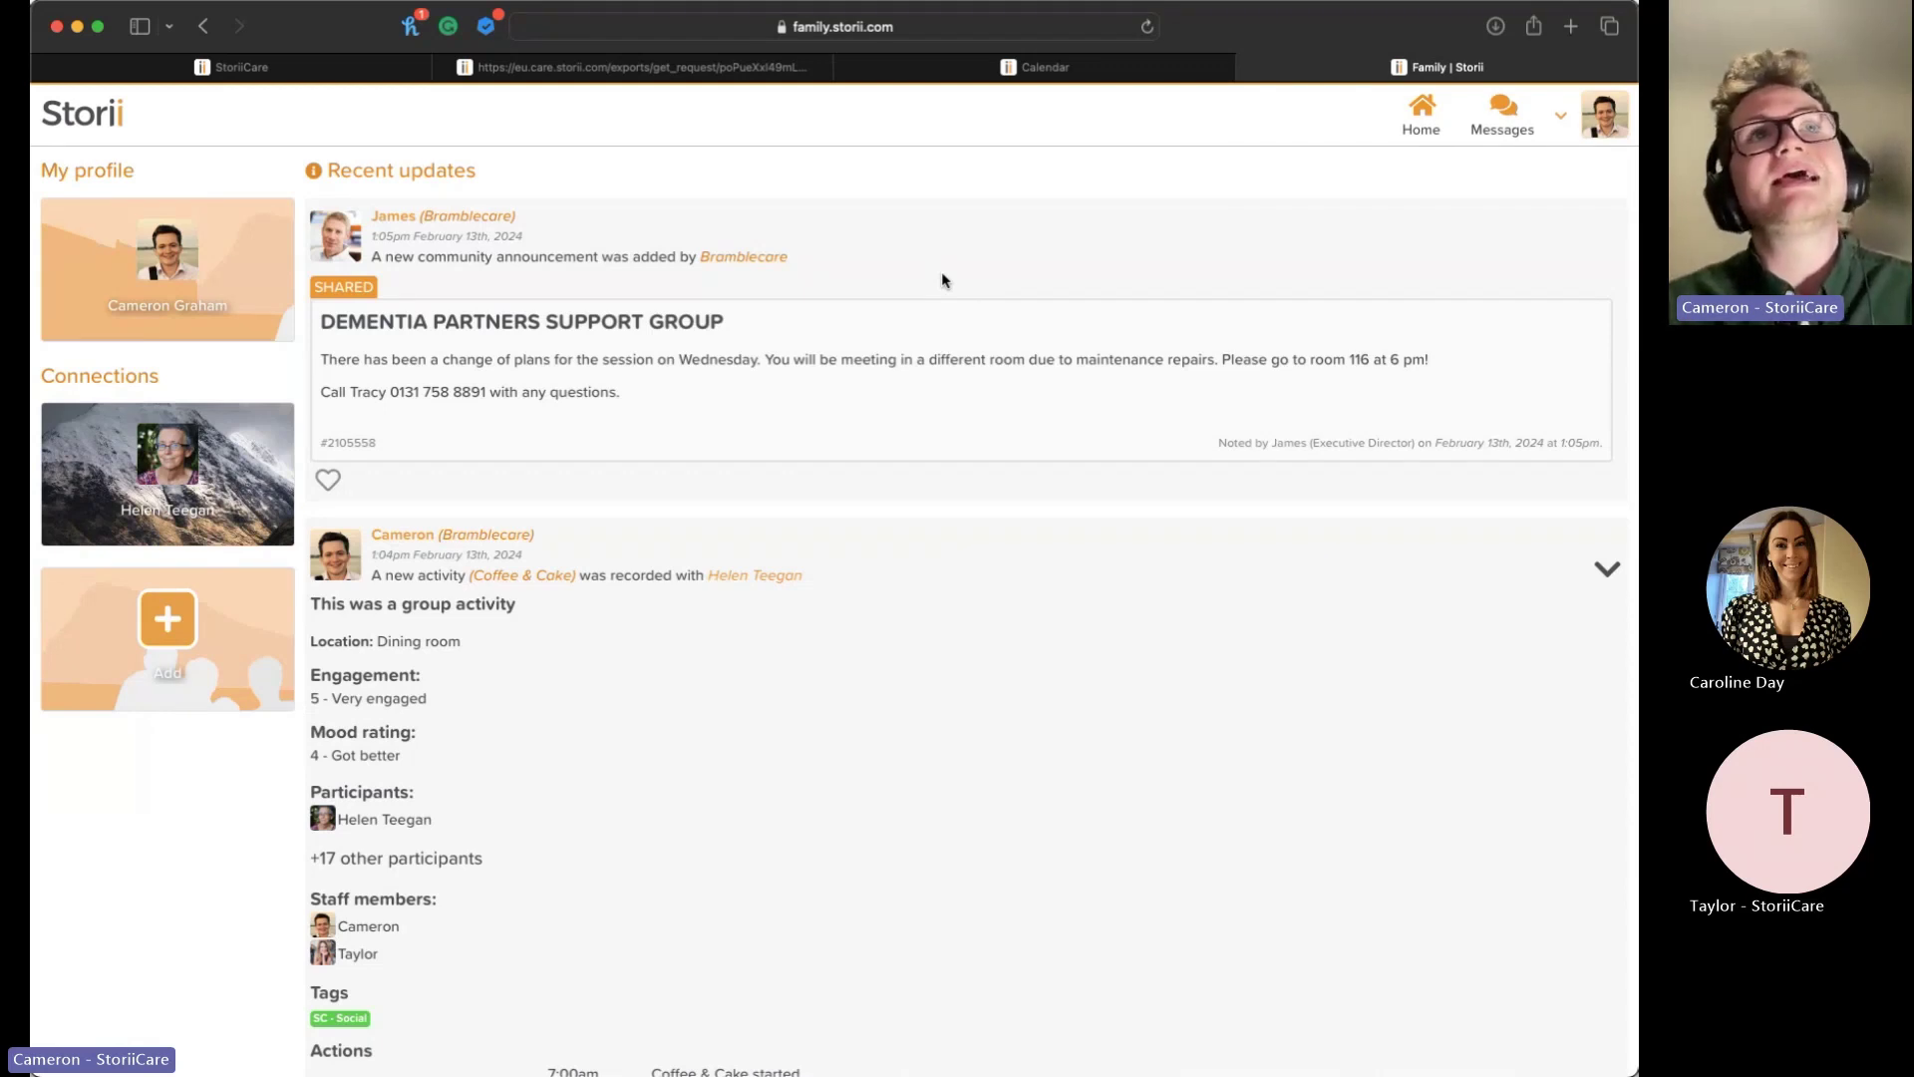
pyautogui.scroll(-1, 963, 354)
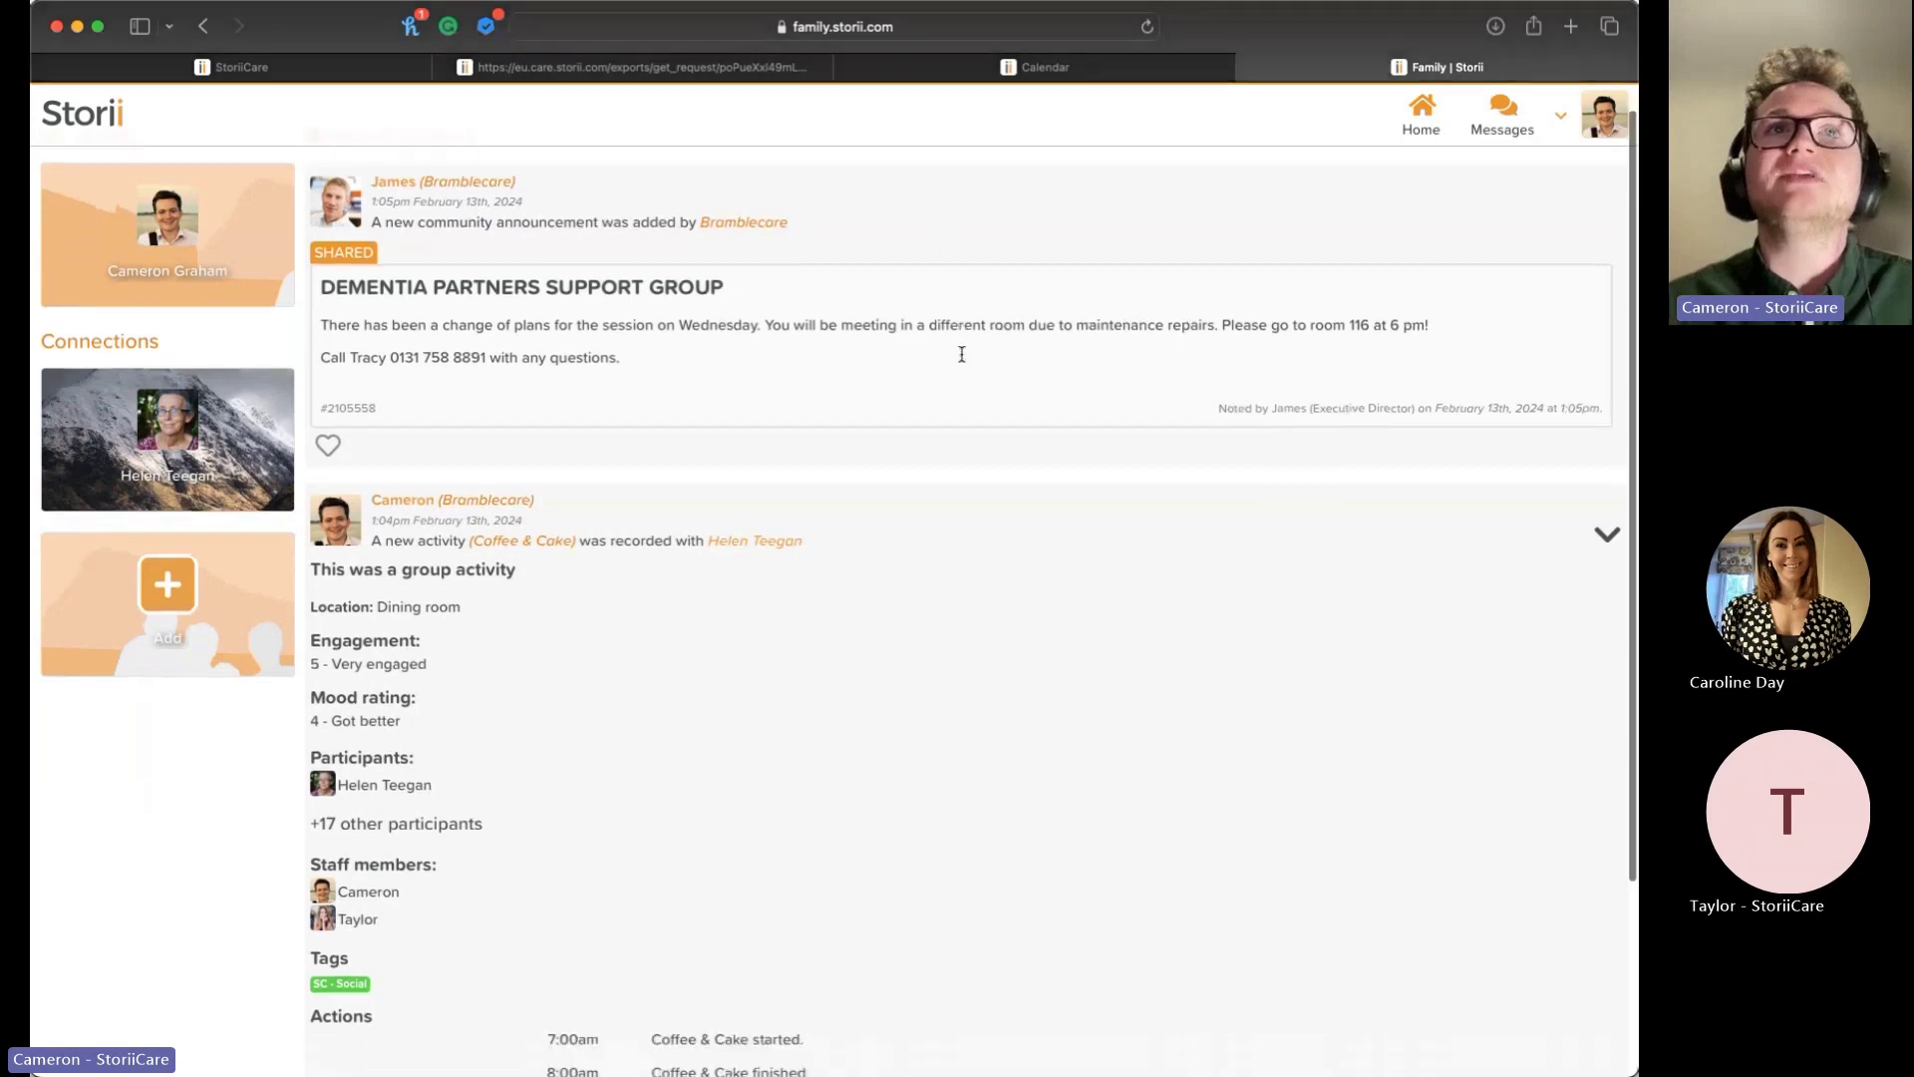
pyautogui.scroll(1, 963, 354)
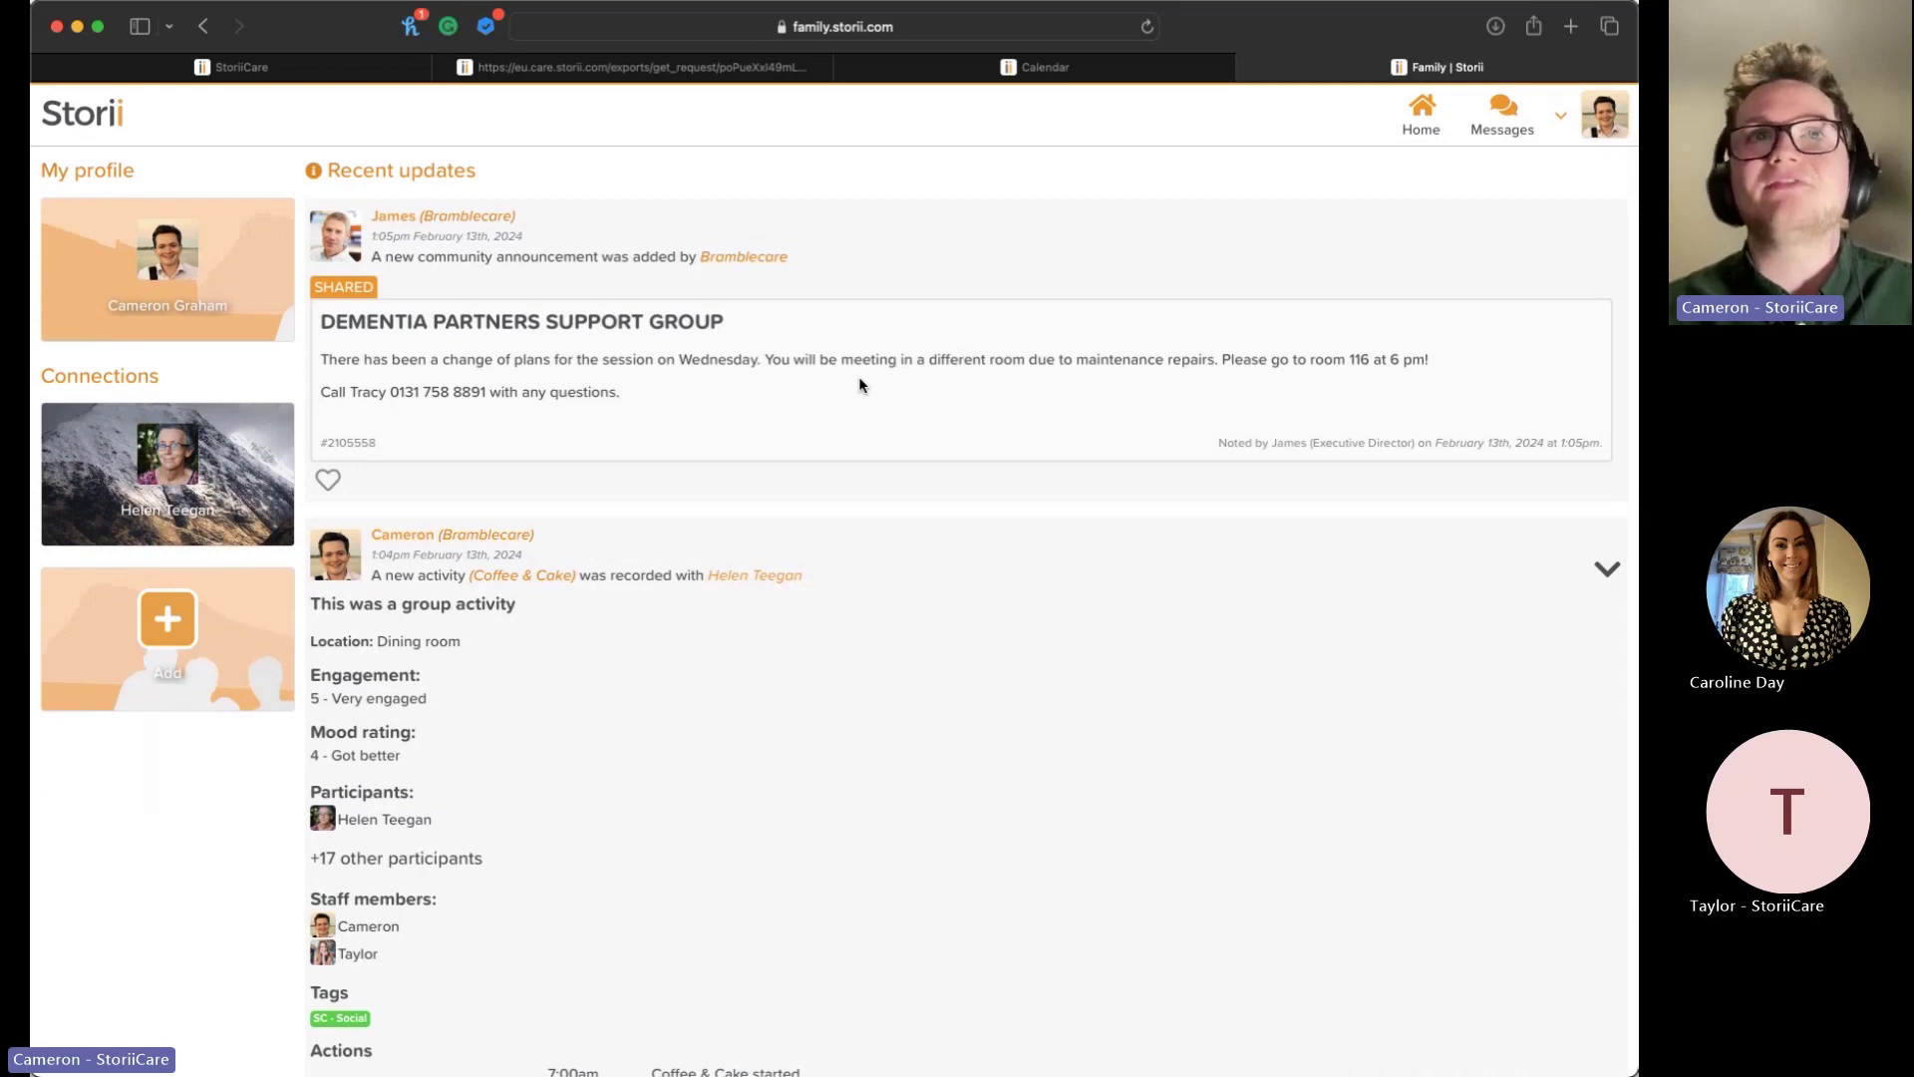
# Step: Examine the Coffee & Cake group activity update, including its engagement, mood rating, other participants, staff and actions
pyautogui.scroll(-3, 875, 586)
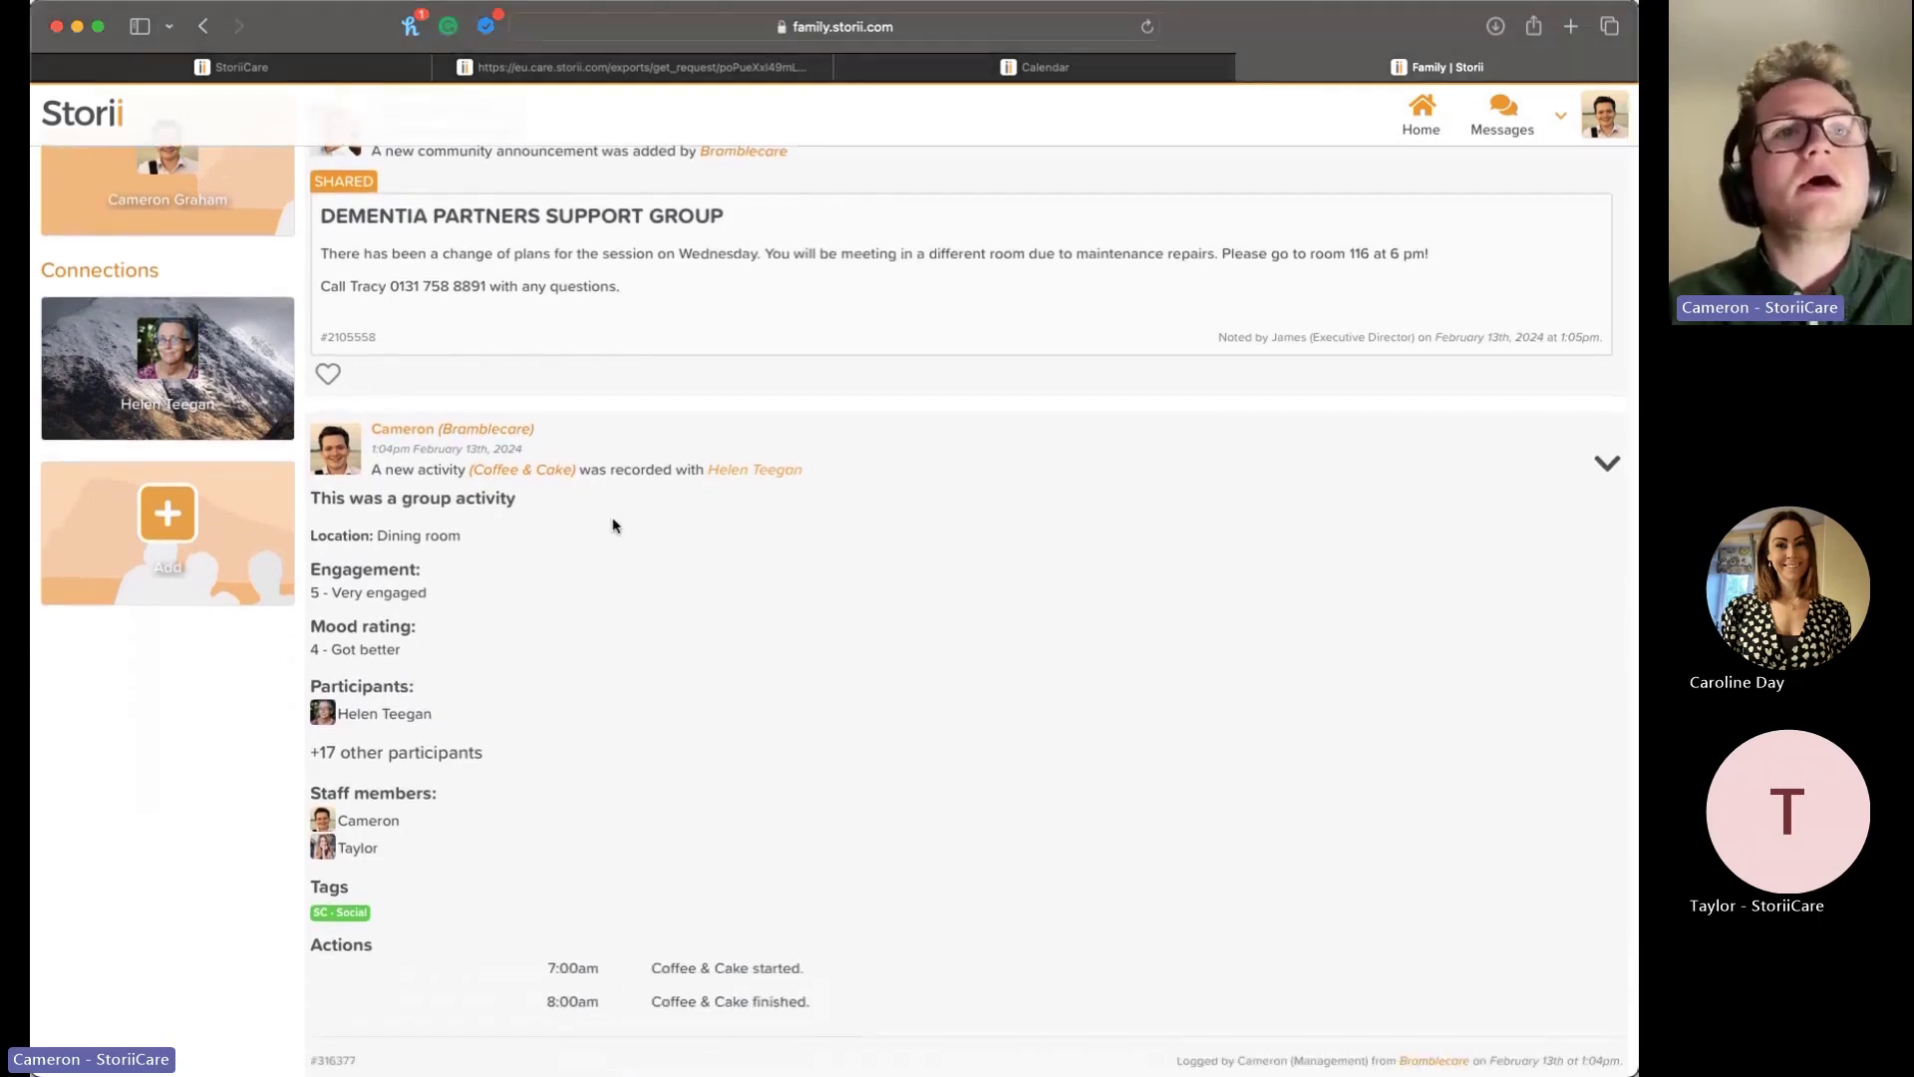
pyautogui.scroll(-1, 538, 508)
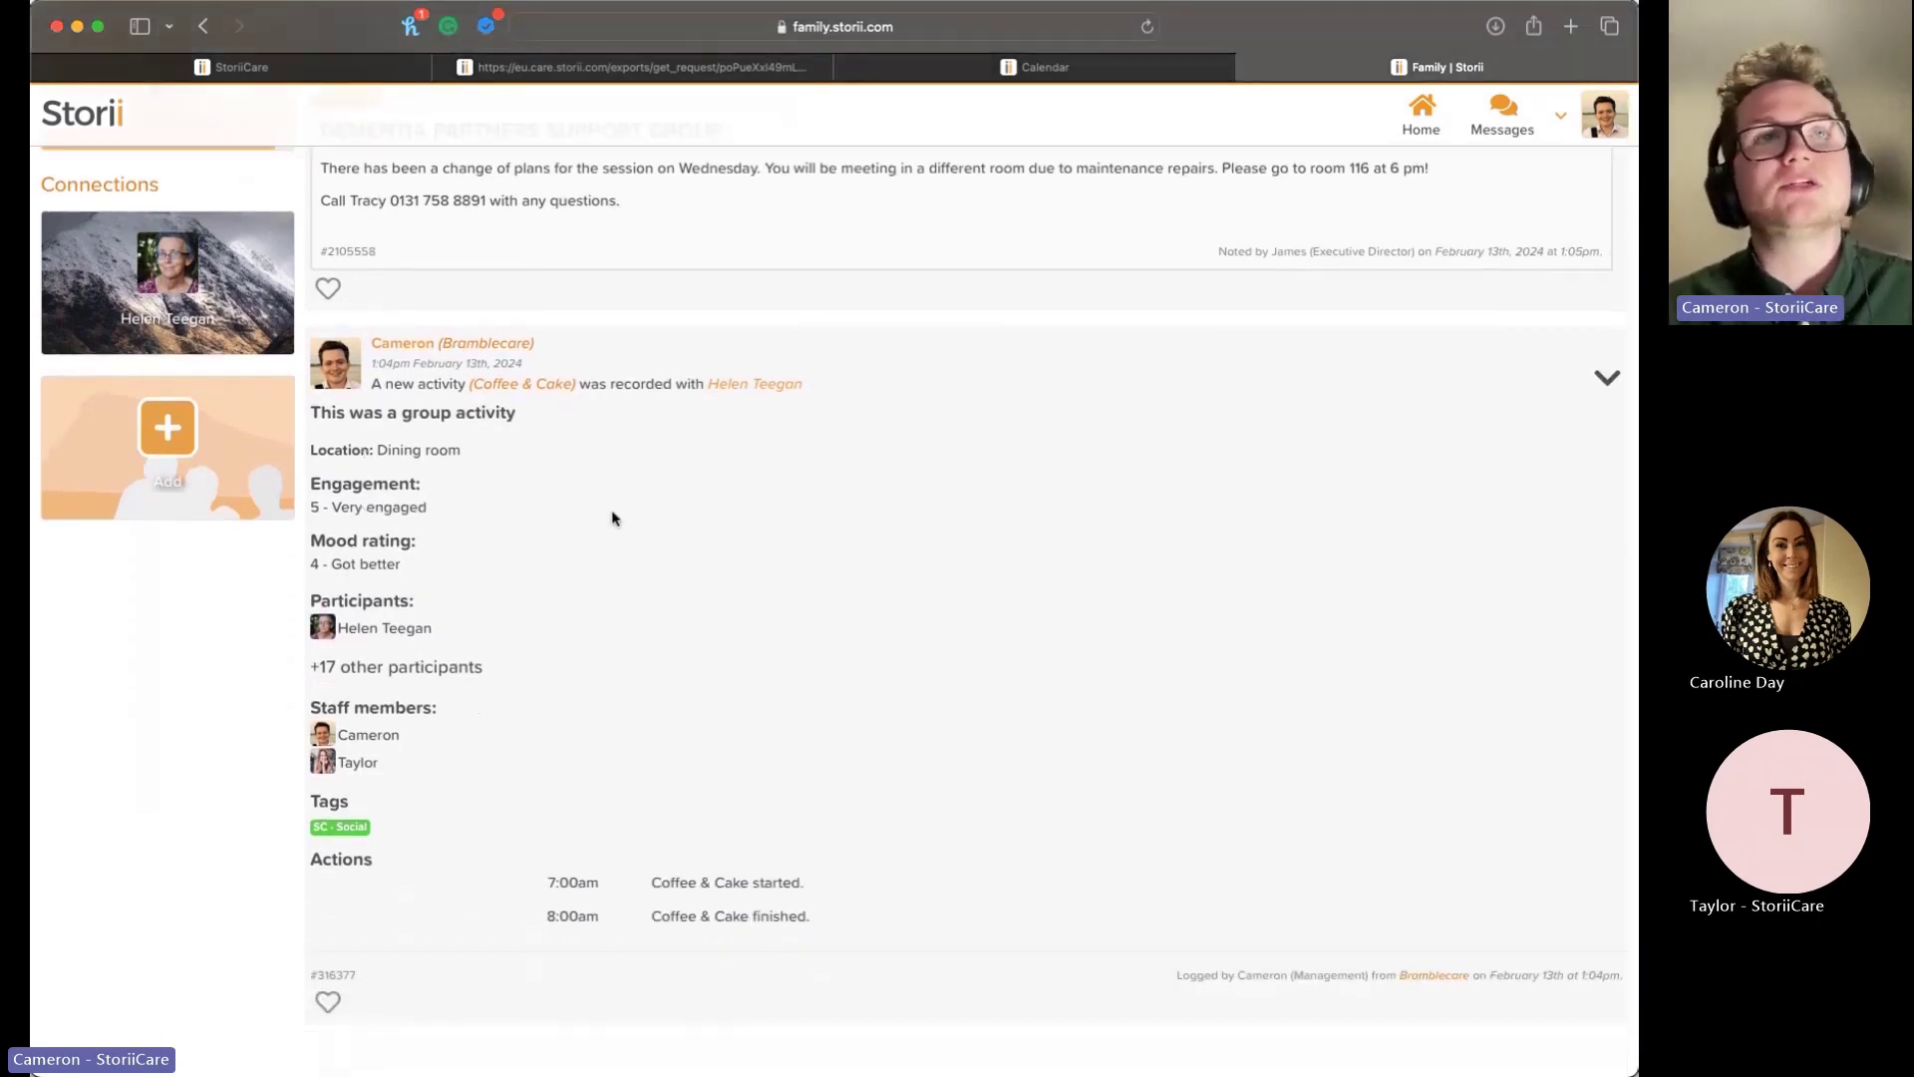
pyautogui.scroll(2, 611, 510)
pyautogui.scroll(-1, 512, 505)
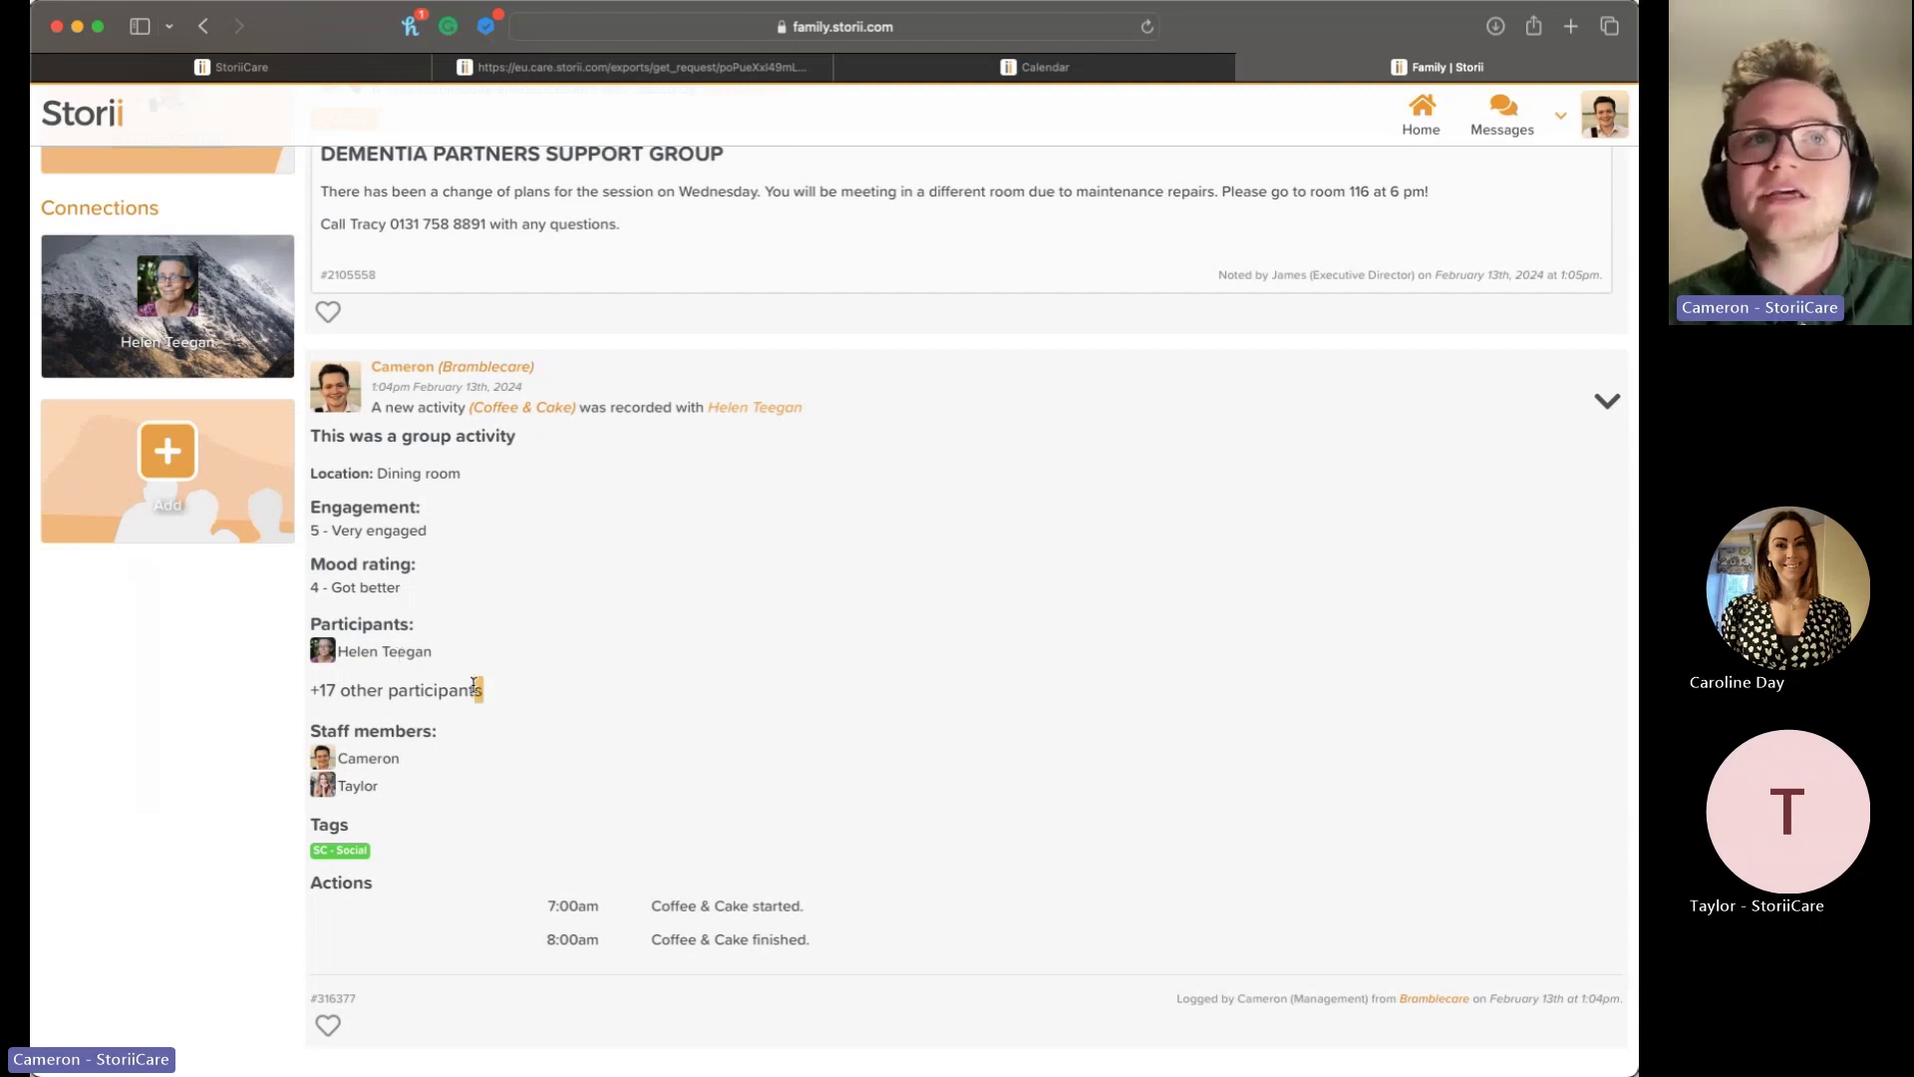
pyautogui.moveTo(482, 690); pyautogui.dragTo(333, 695)
pyautogui.click(504, 695)
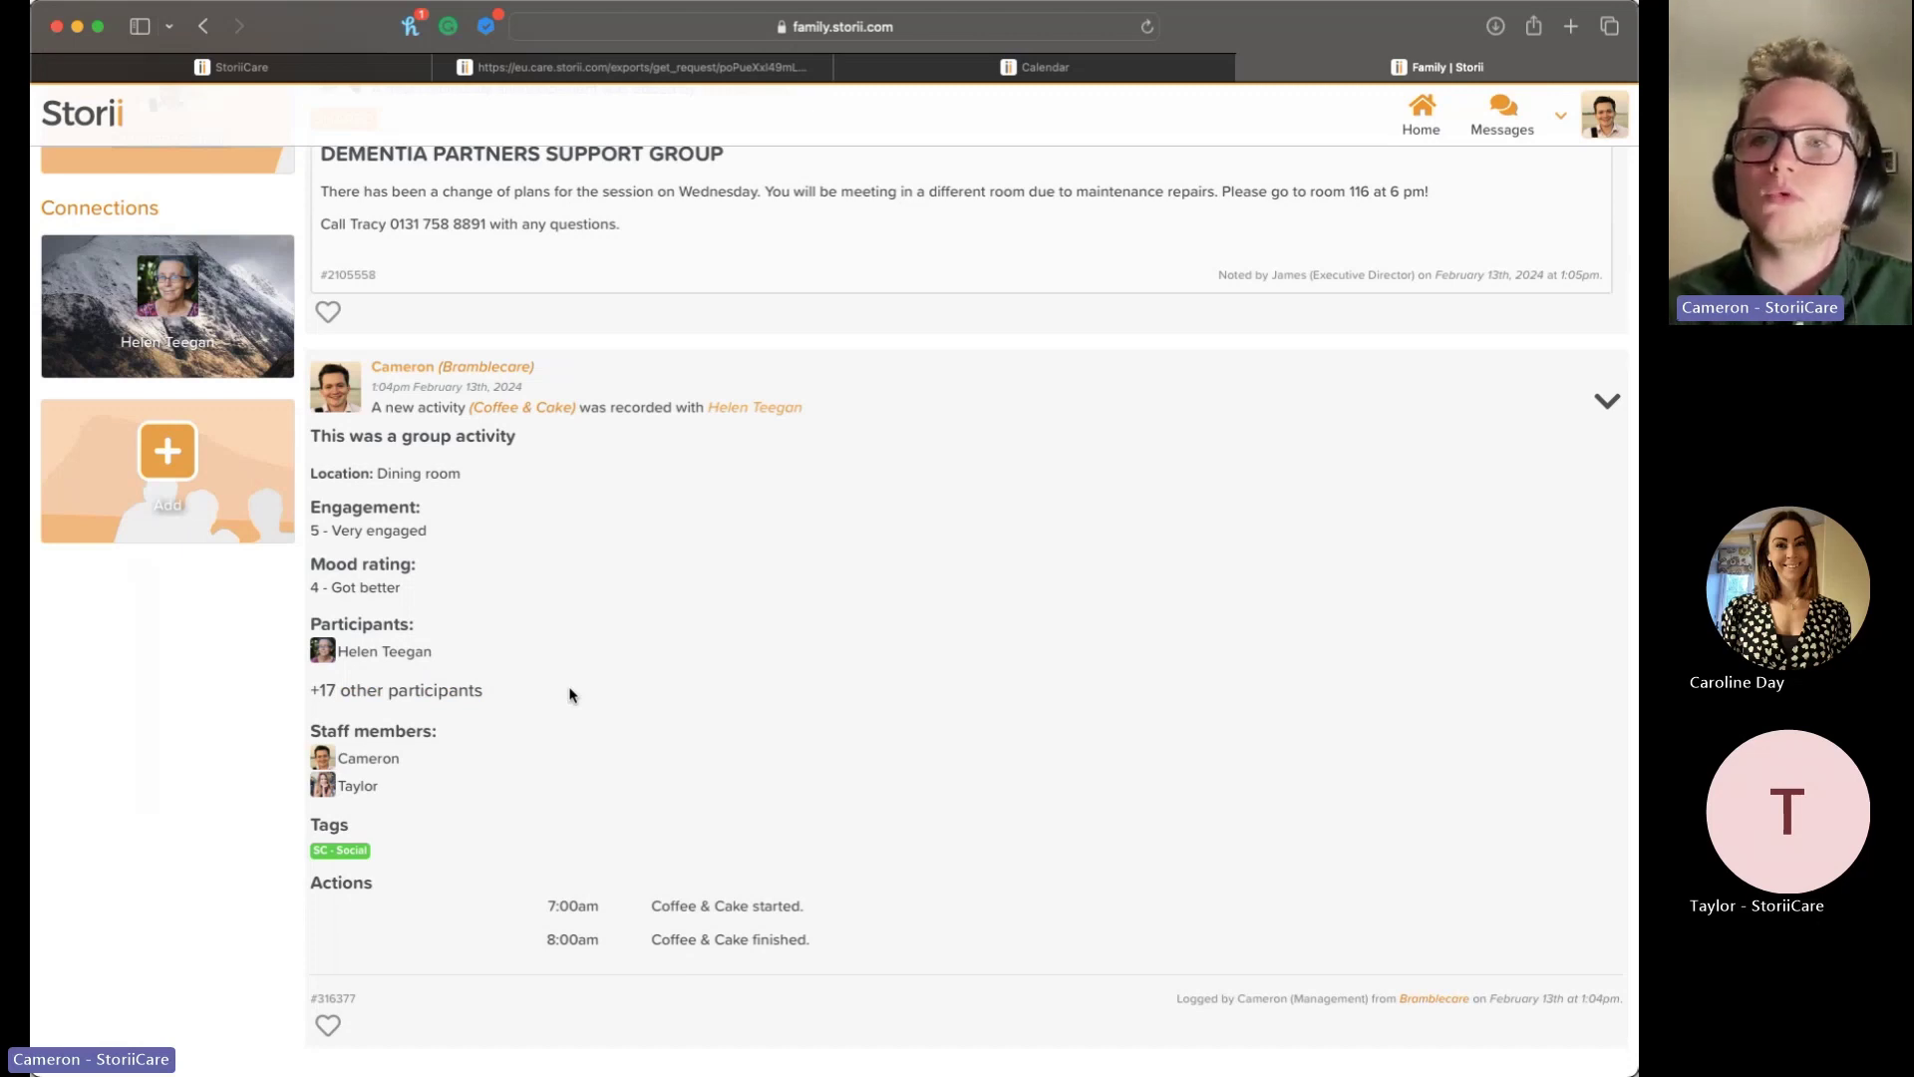
pyautogui.scroll(3, 574, 695)
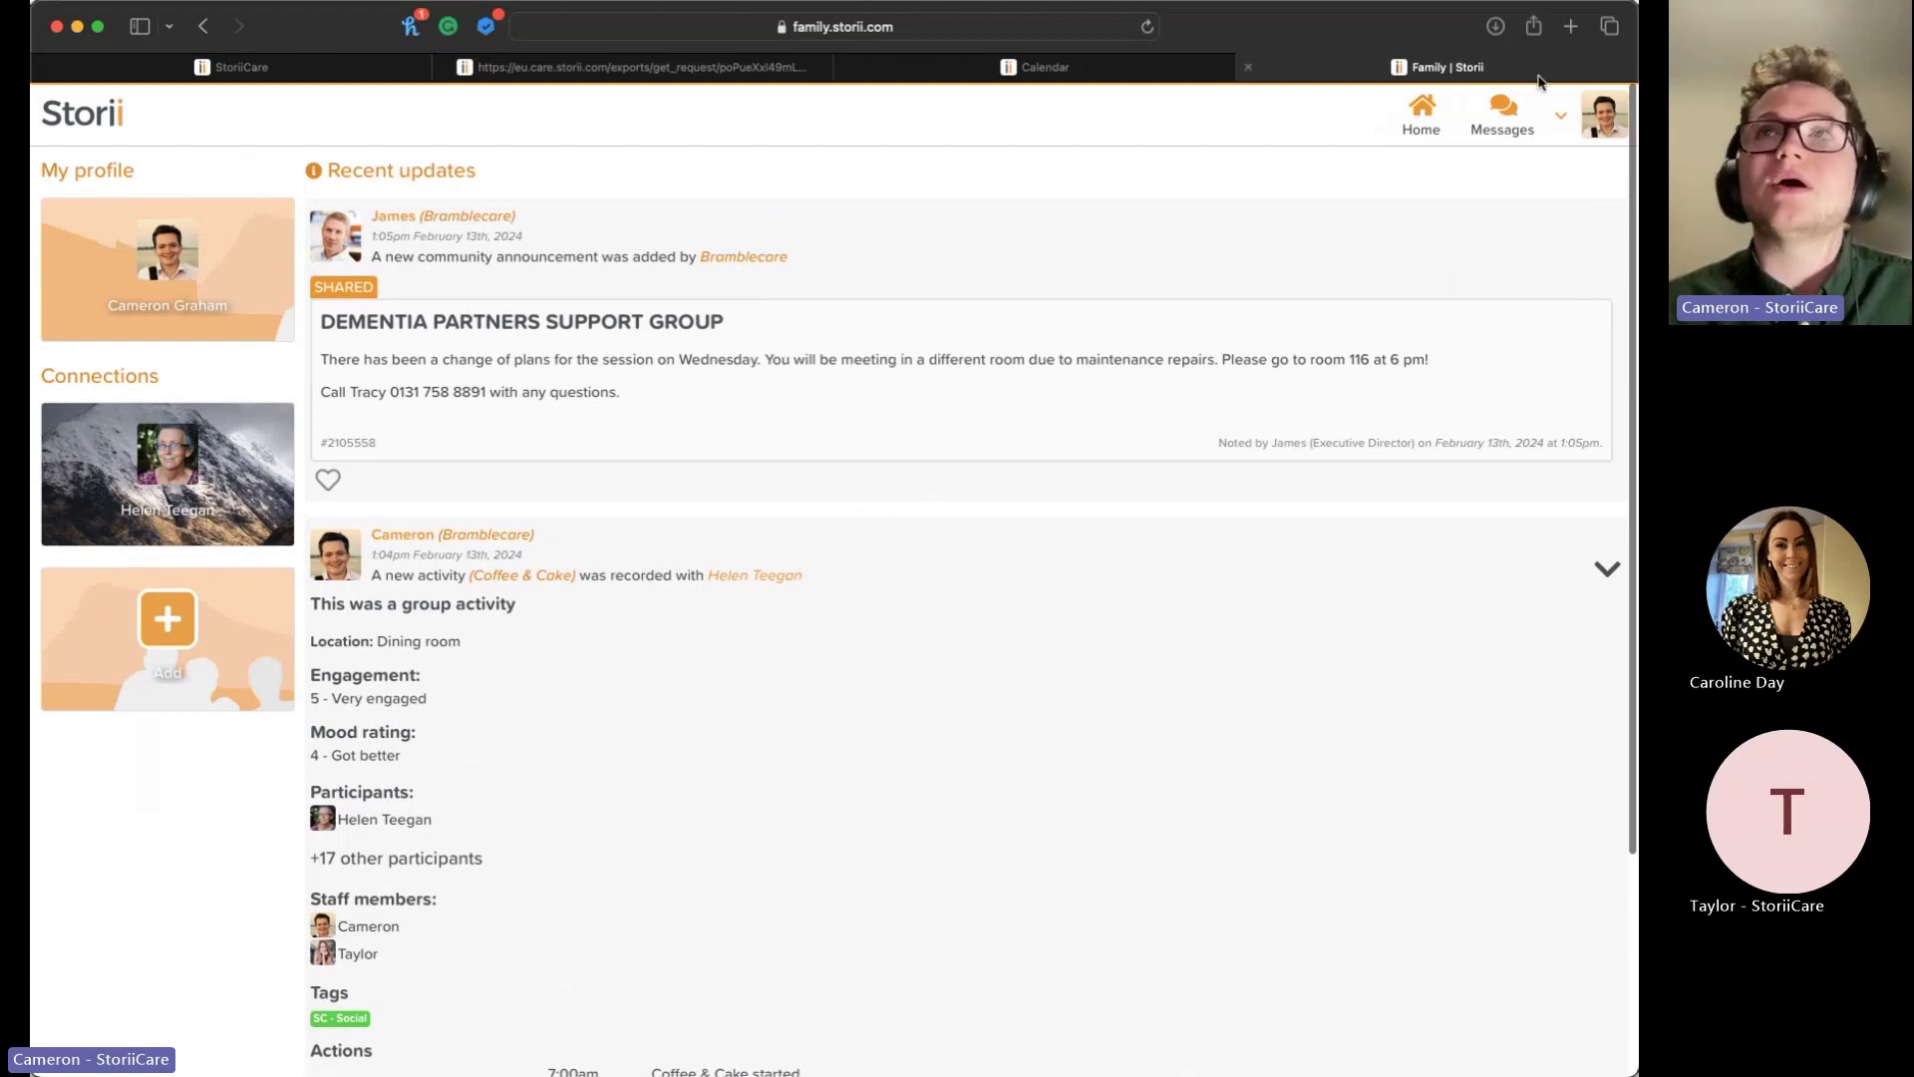
# Step: View the connected participant's Life Story page in the family portal and return to the Home feed
pyautogui.click(249, 468)
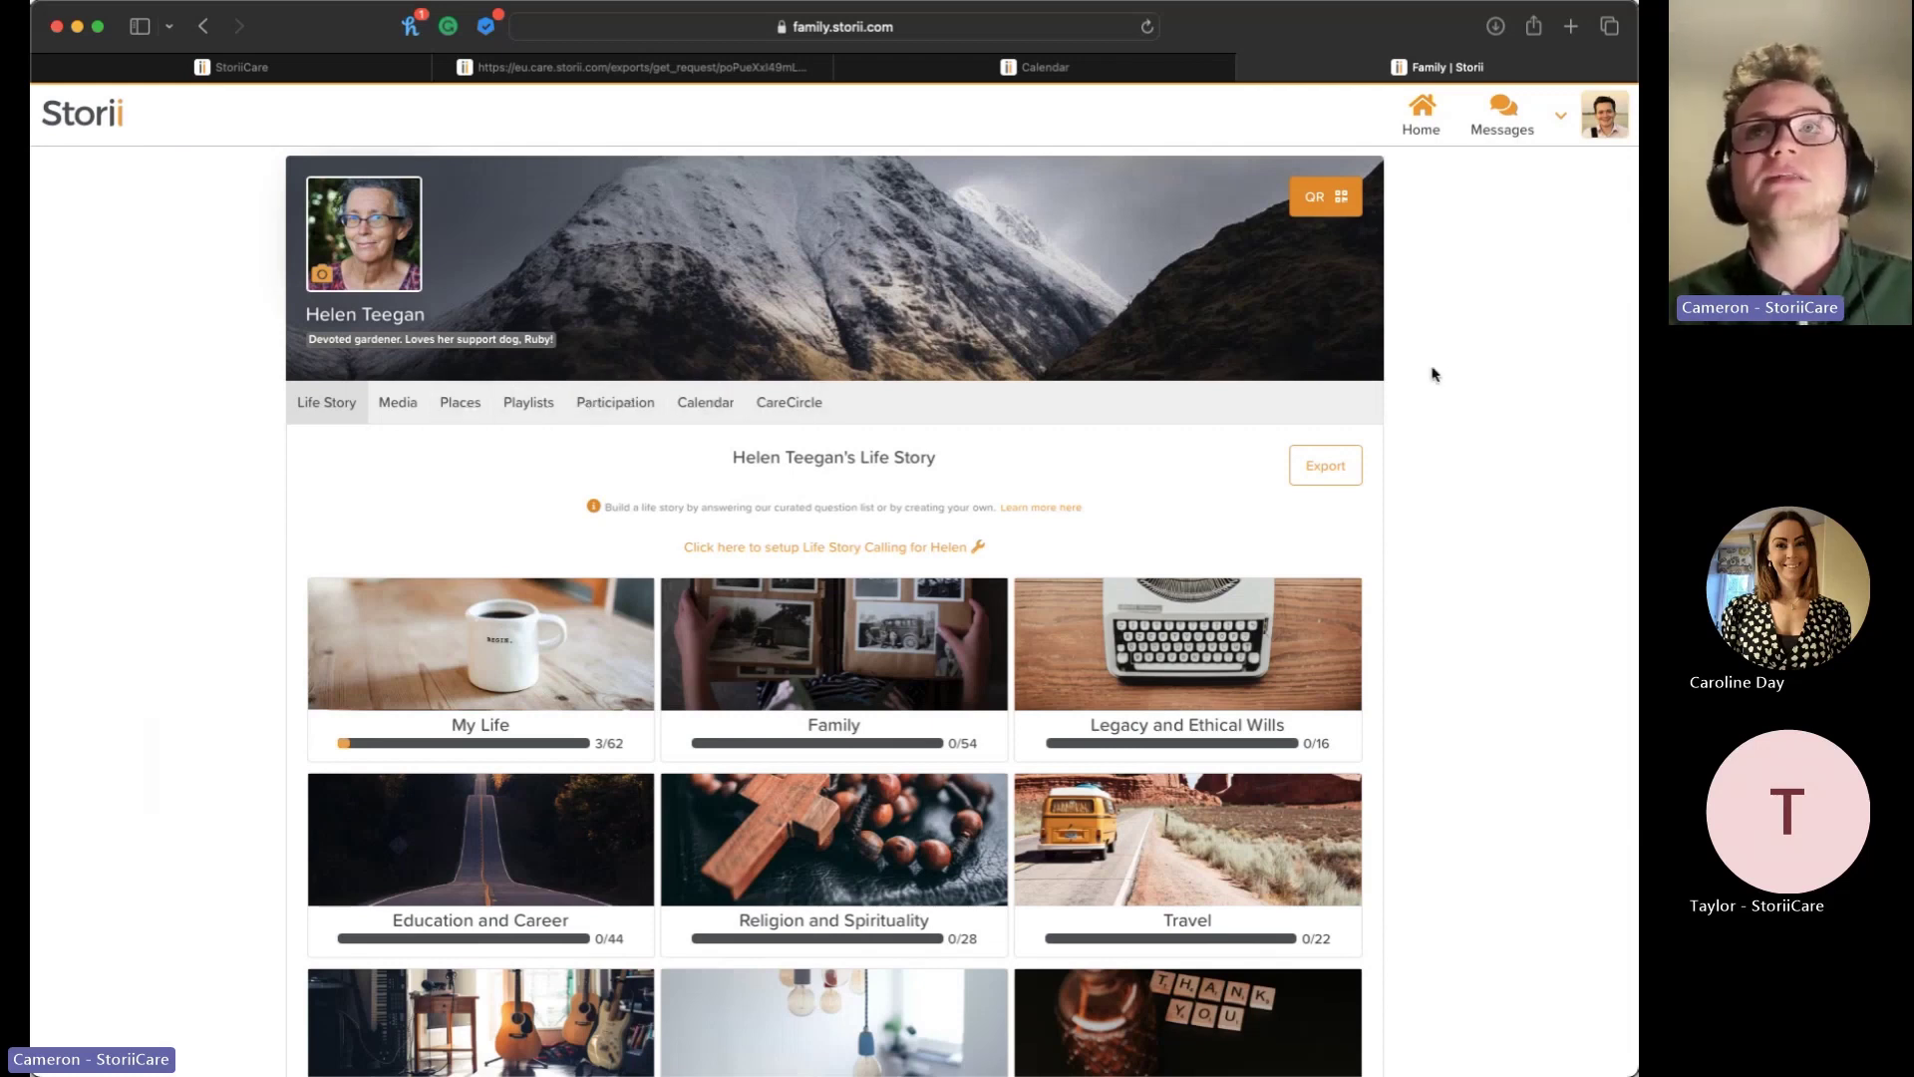
pyautogui.click(1422, 130)
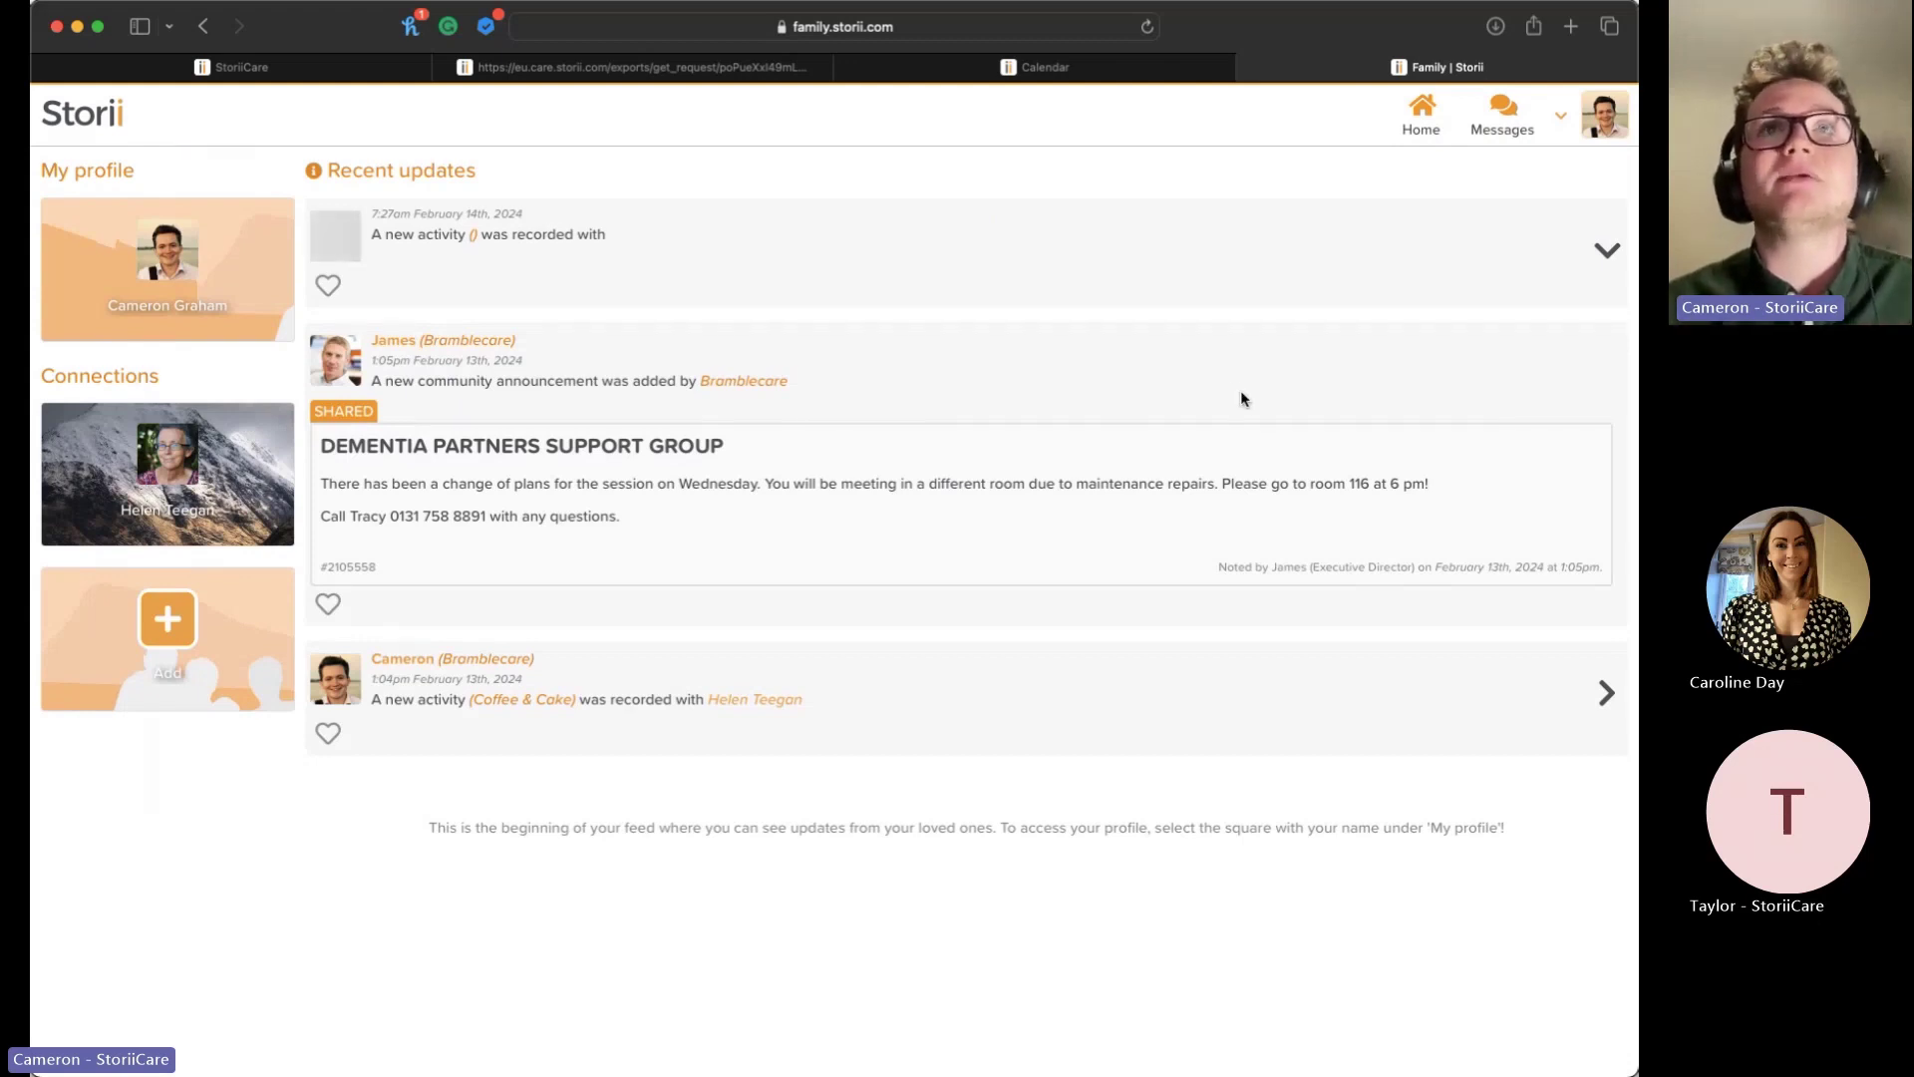
# Step: Switch back to StoriiCare and return to the Bramblecare Dashboard
pyautogui.click(326, 72)
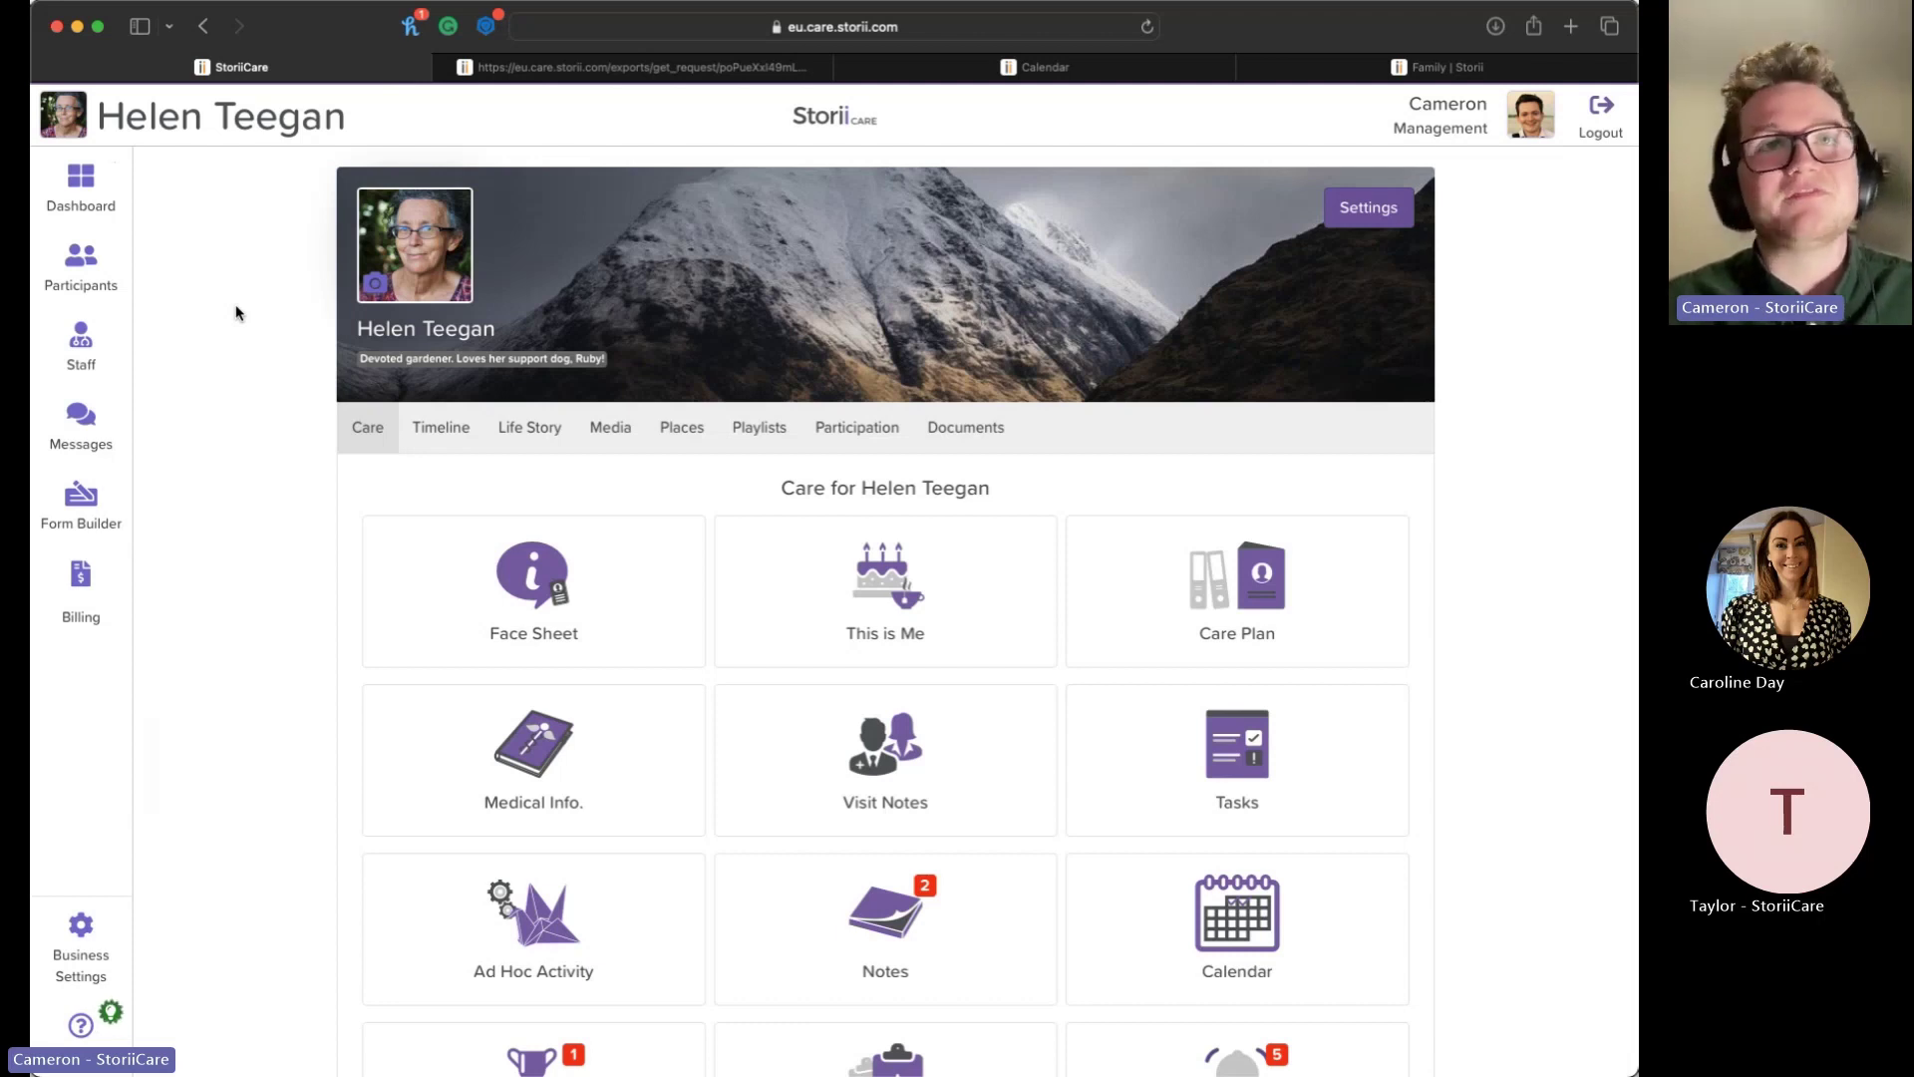
pyautogui.click(81, 187)
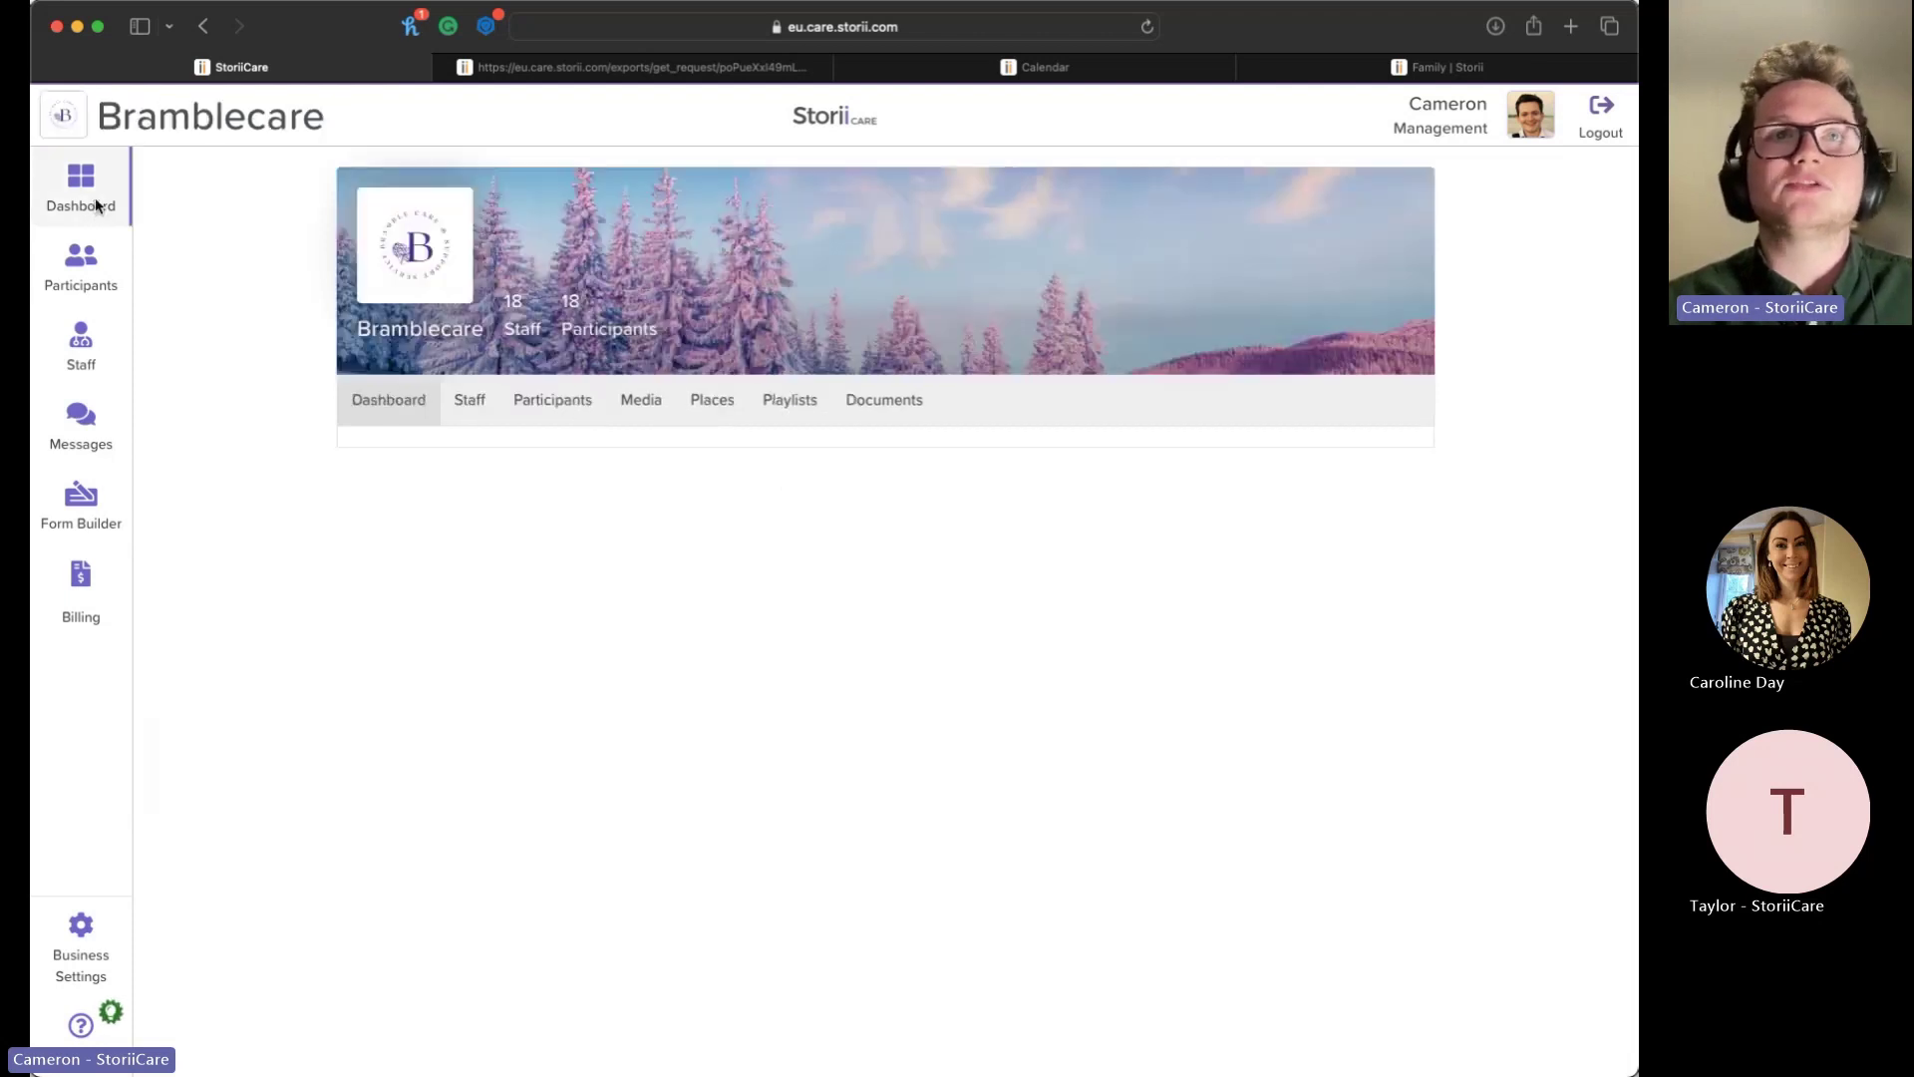
pyautogui.scroll(-1, 184, 387)
pyautogui.scroll(1, 192, 385)
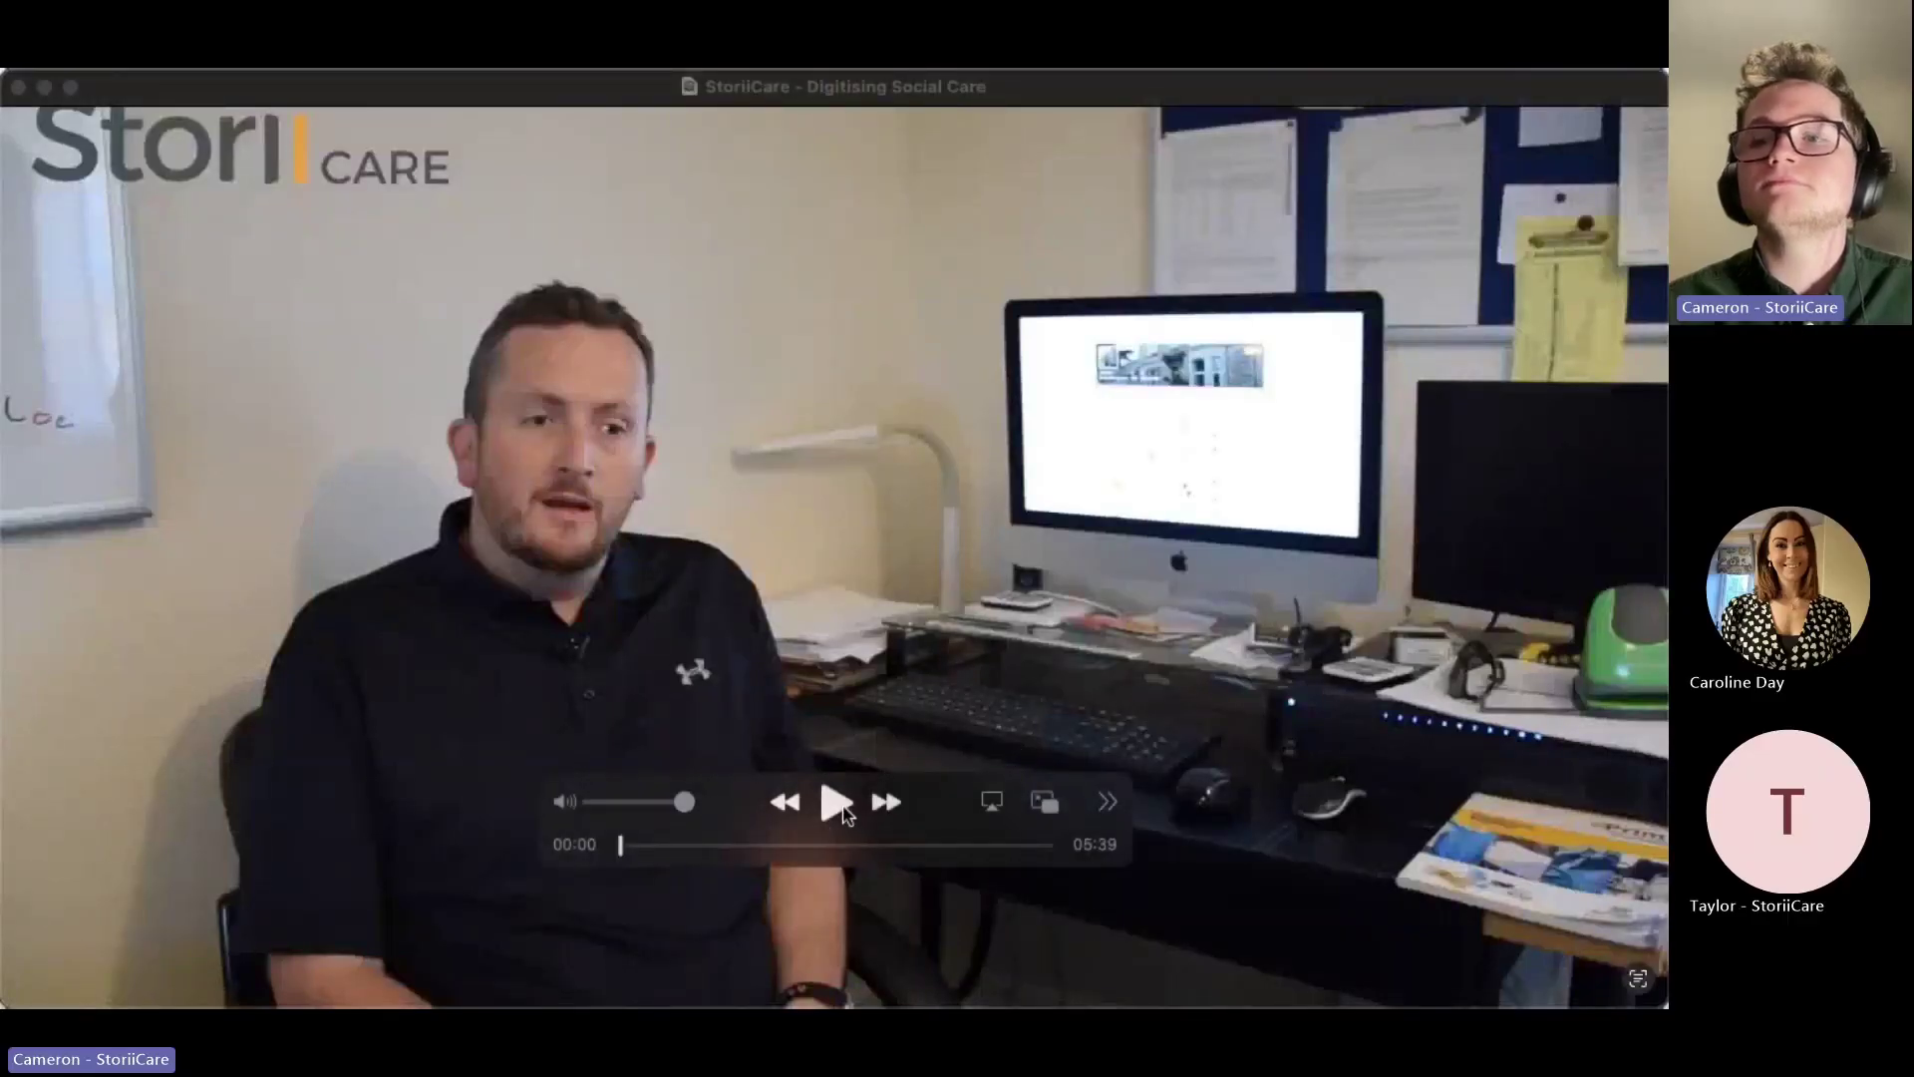
# Step: Play the "StoriiCare - Digitising Social Care" video in the media player
pyautogui.click(840, 807)
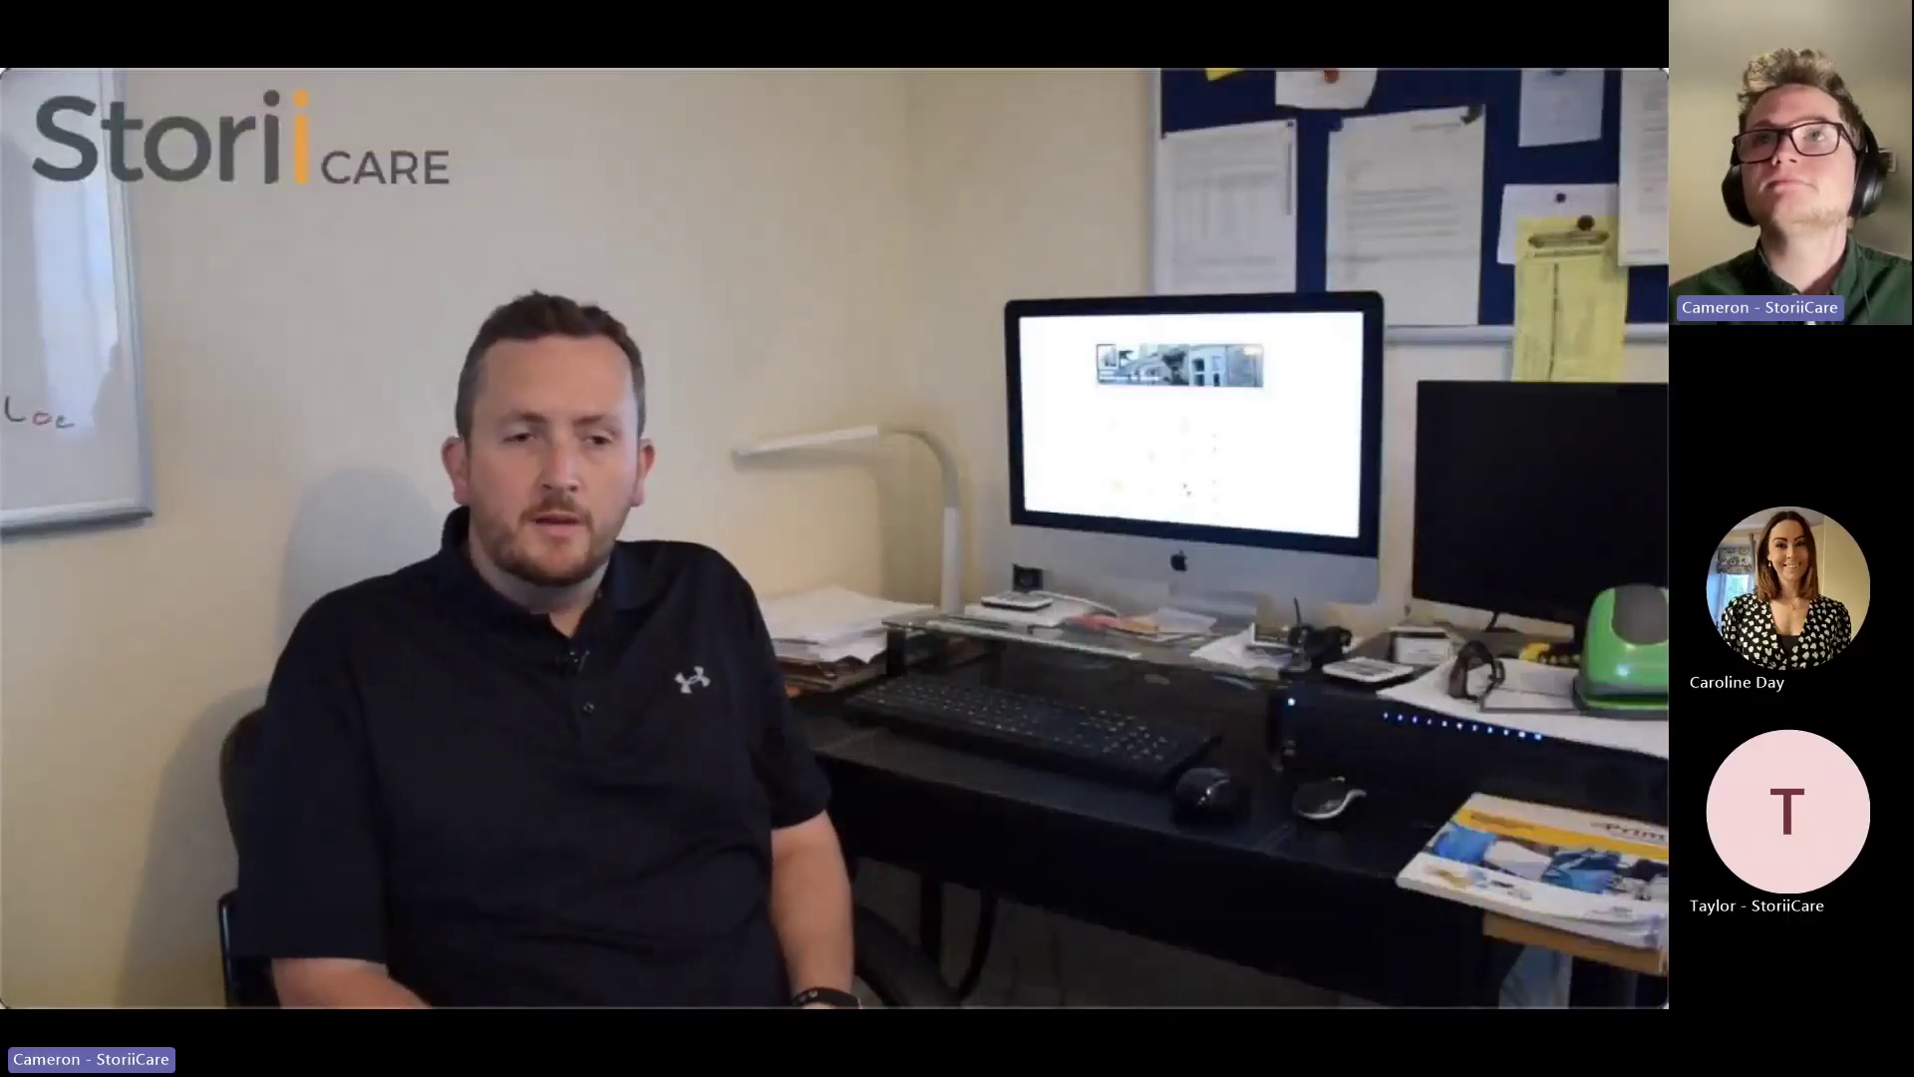